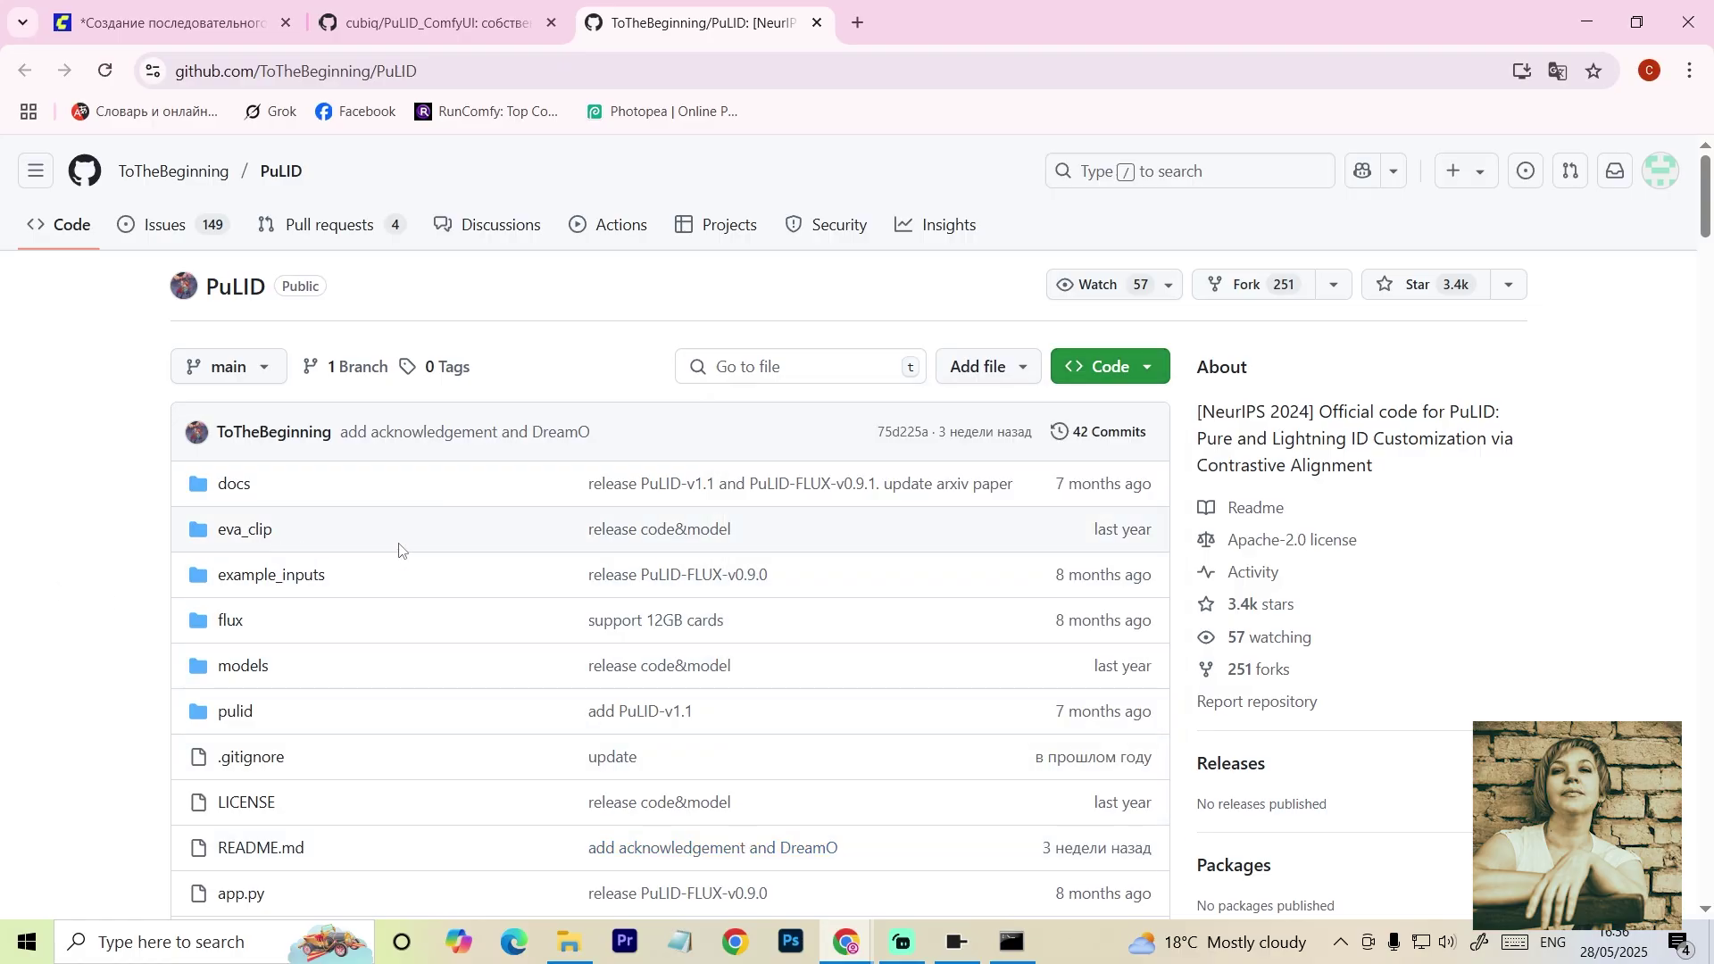
Step: Look through the example images and sample workflows in the PuLID and ComfyUI-Flux-TryOff README pages on GitHub
{"action": "scroll", "coordinate": [398, 547], "scroll_direction": "down", "scroll_amount": 9}
{"action": "scroll", "coordinate": [445, 551], "scroll_direction": "down", "scroll_amount": 20}
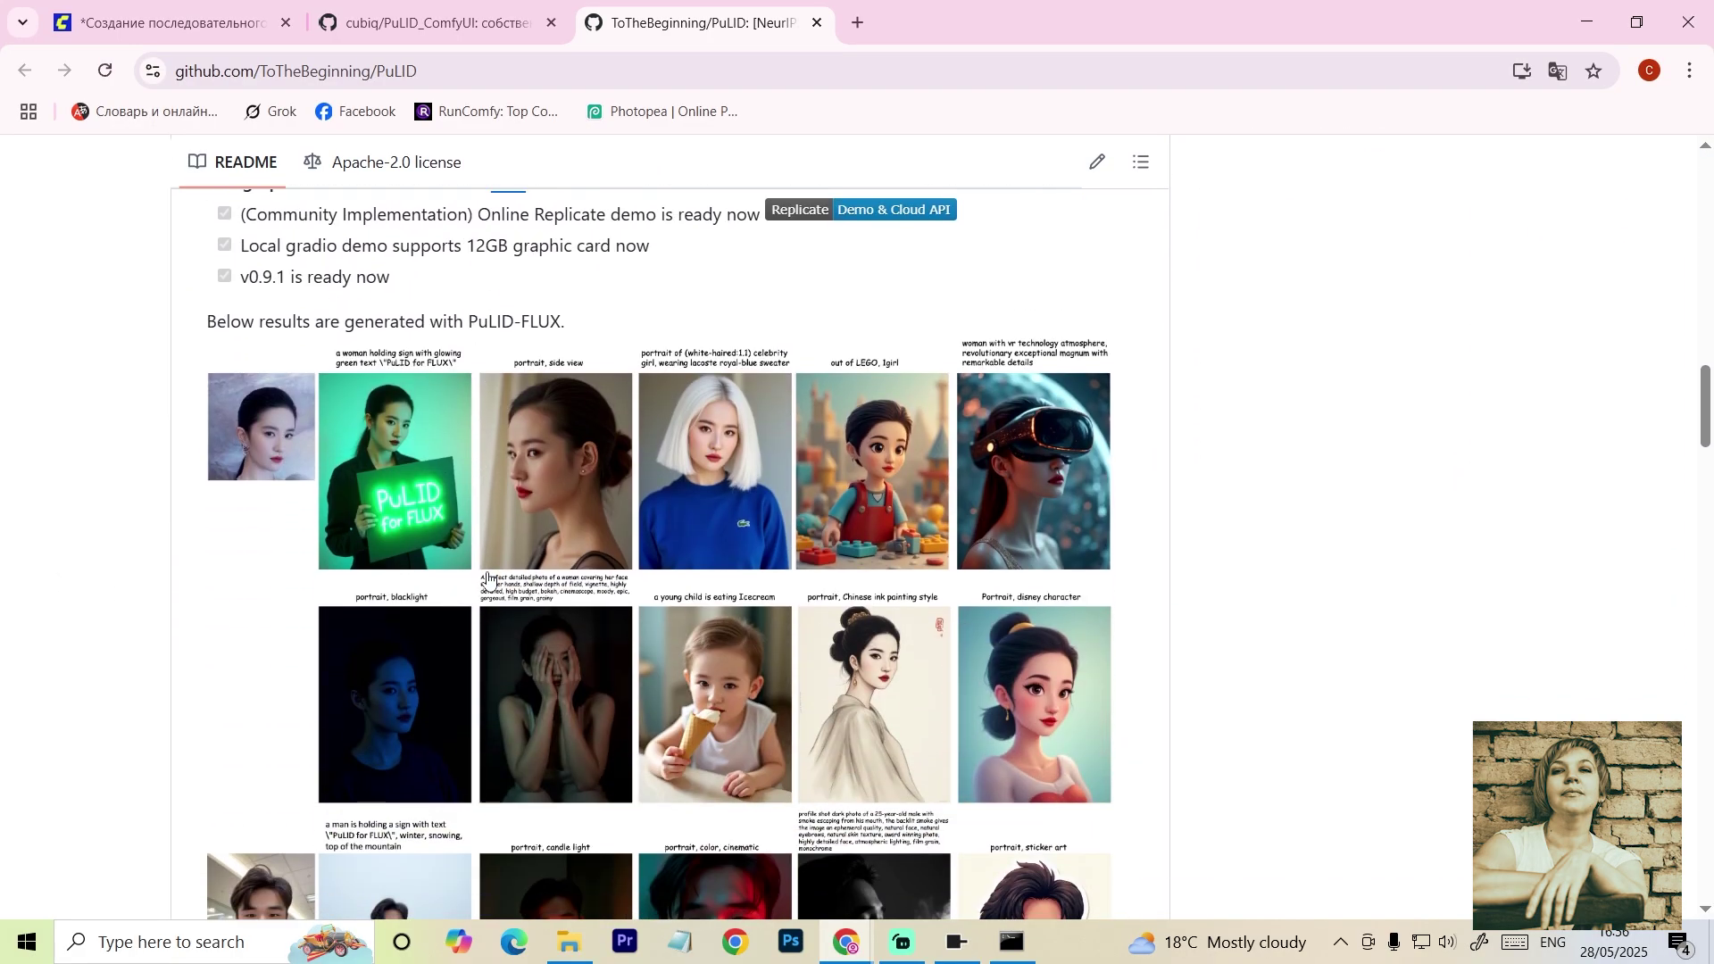
{"action": "scroll", "coordinate": [498, 584], "scroll_direction": "down", "scroll_amount": 15}
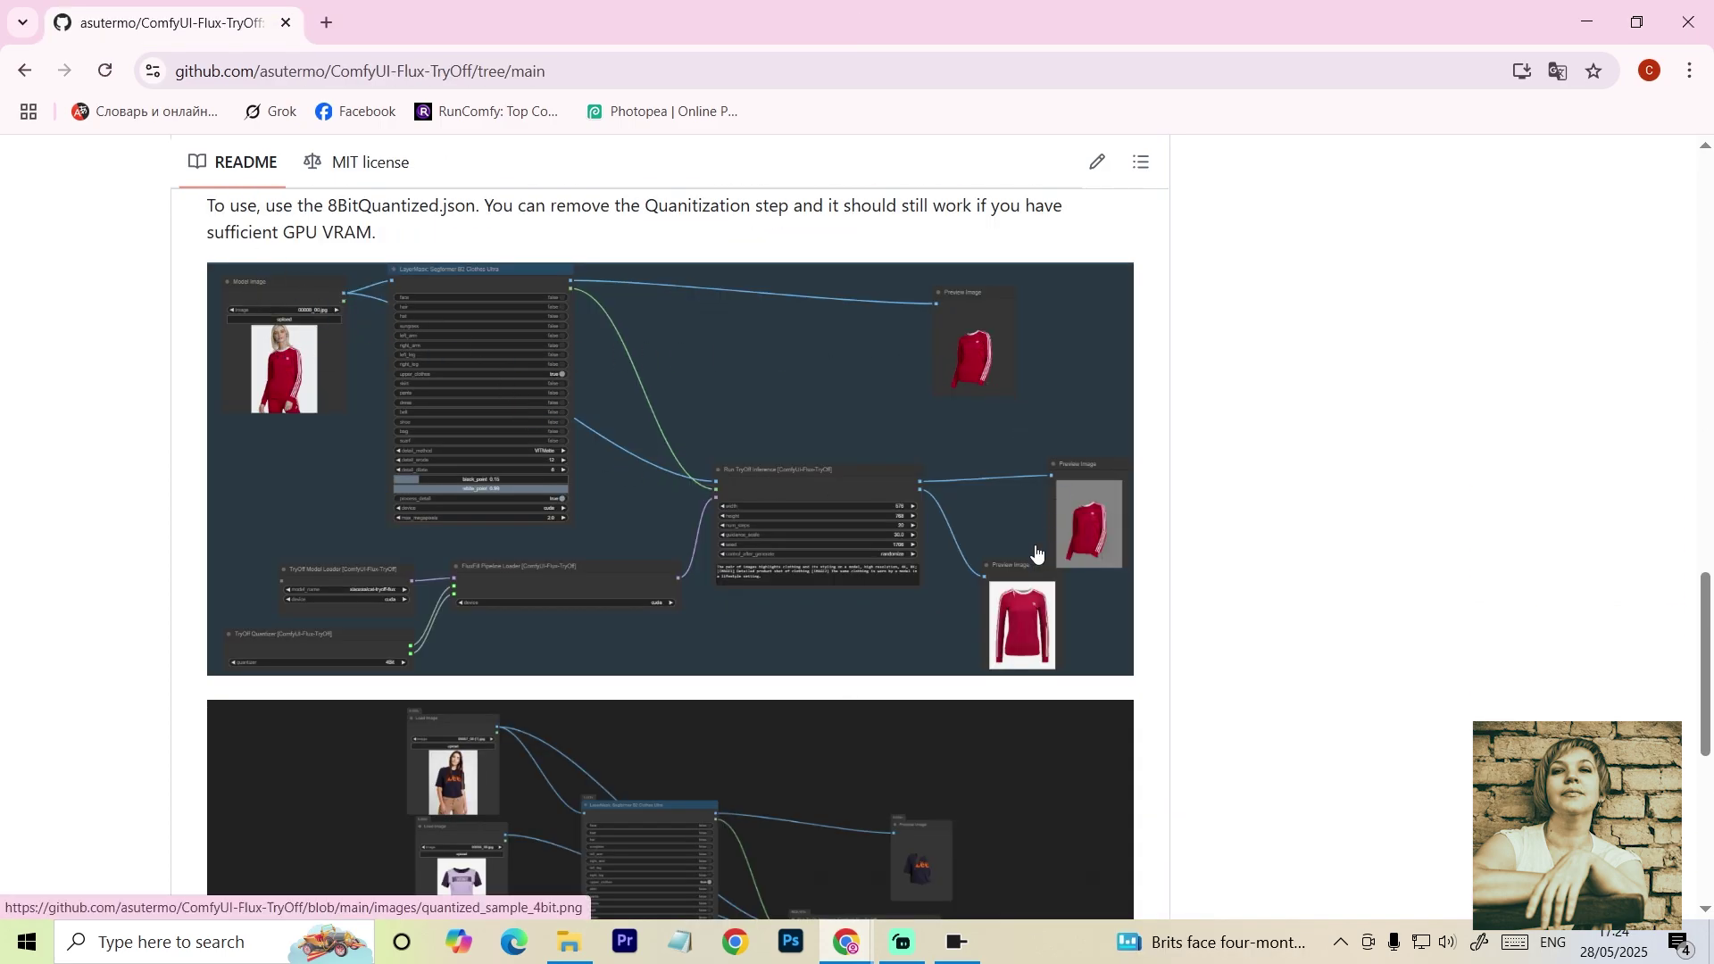
{"action": "scroll", "coordinate": [1023, 644], "scroll_direction": "down", "scroll_amount": 4}
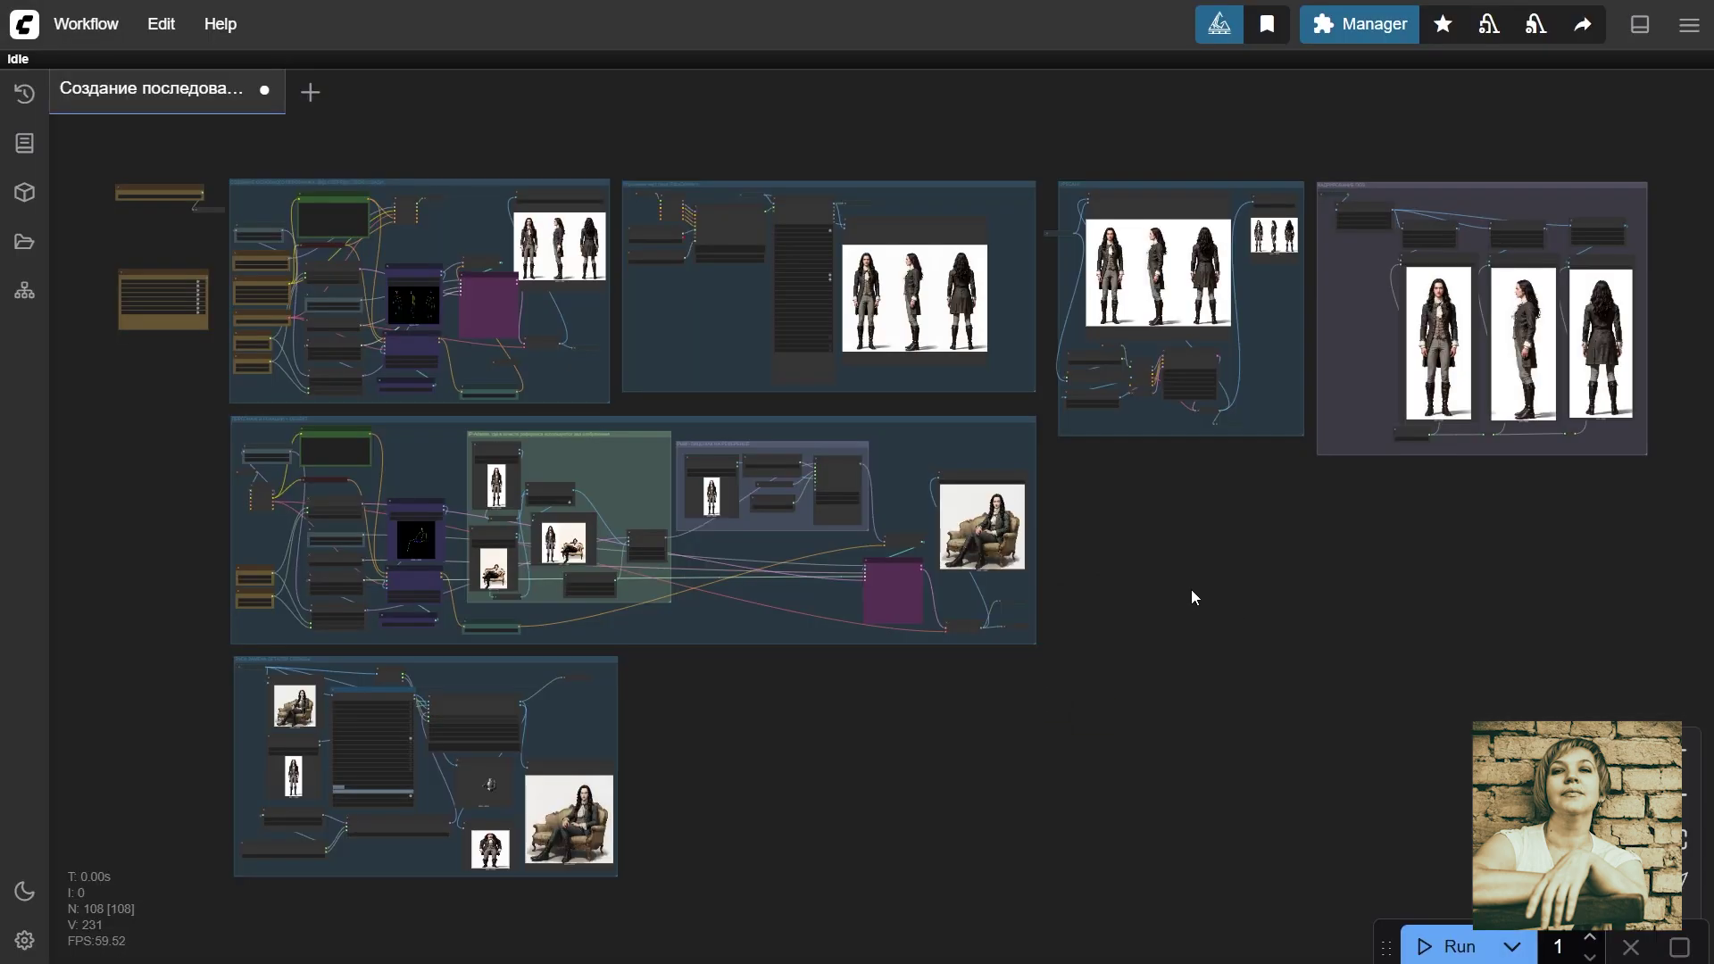
Step: Switch to ComfyUI, survey the complete character workflow, and select the main character creation group
{"action": "mouse_move", "coordinate": [1186, 586]}
{"action": "left_mouse_down"}
{"action": "mouse_move", "coordinate": [1205, 617]}
{"action": "mouse_move", "coordinate": [1174, 582]}
{"action": "left_mouse_up"}
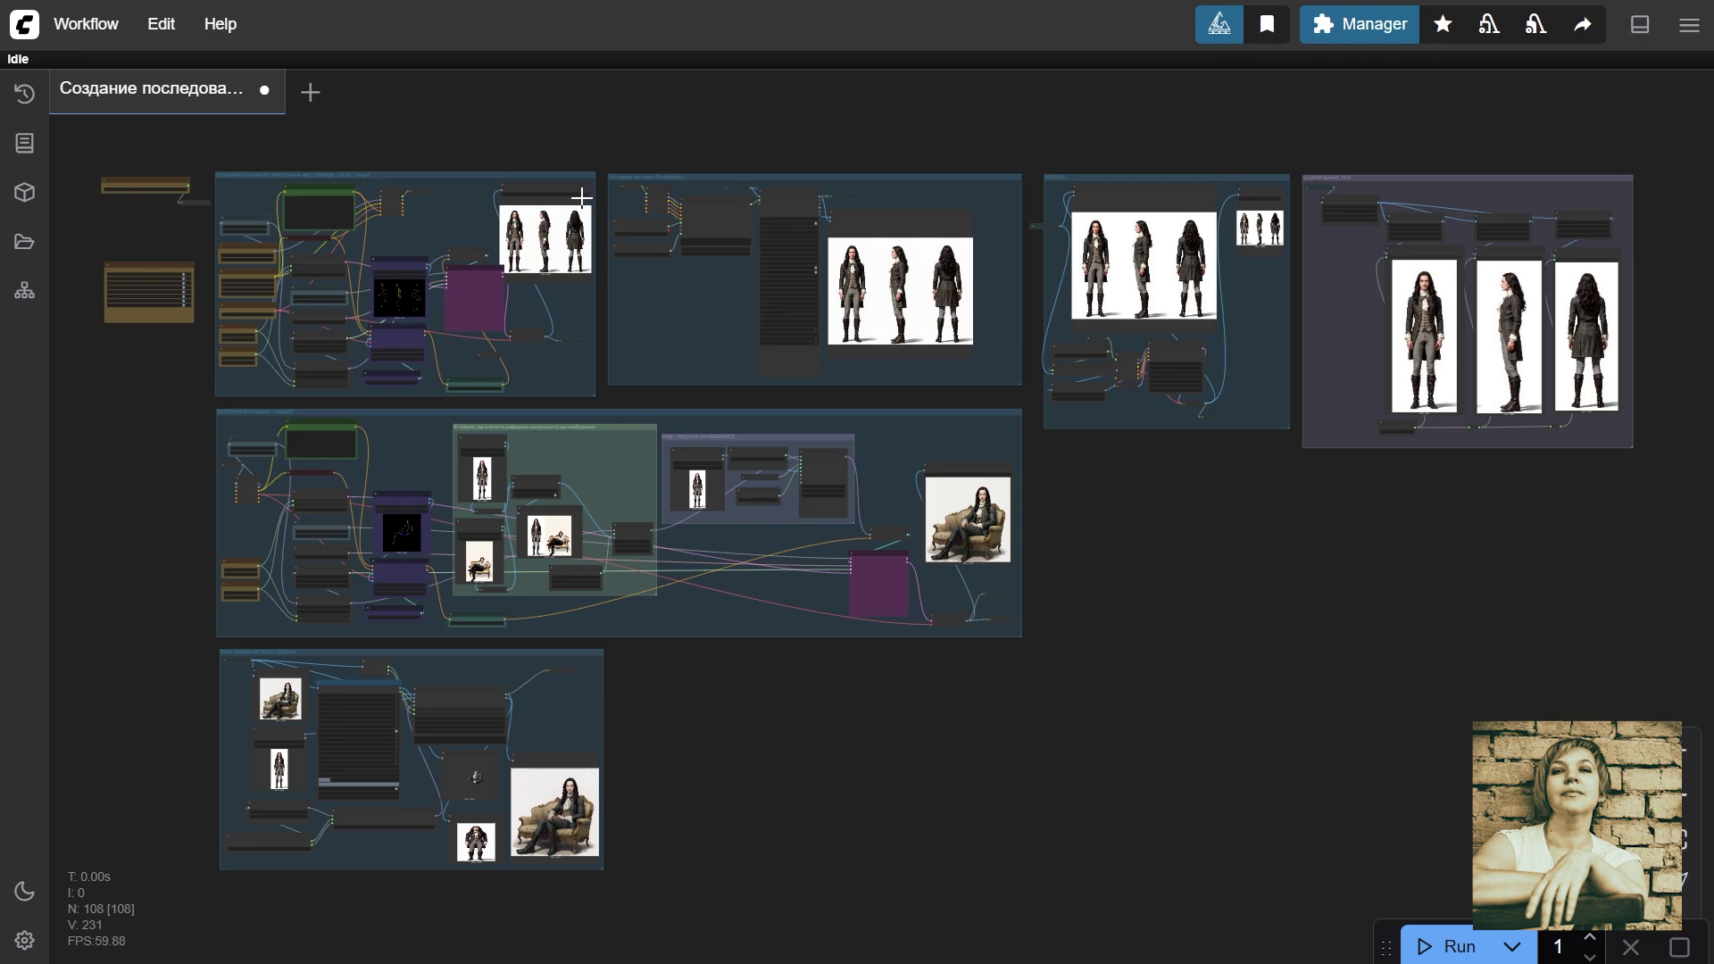
{"action": "left_click", "coordinate": [429, 183]}
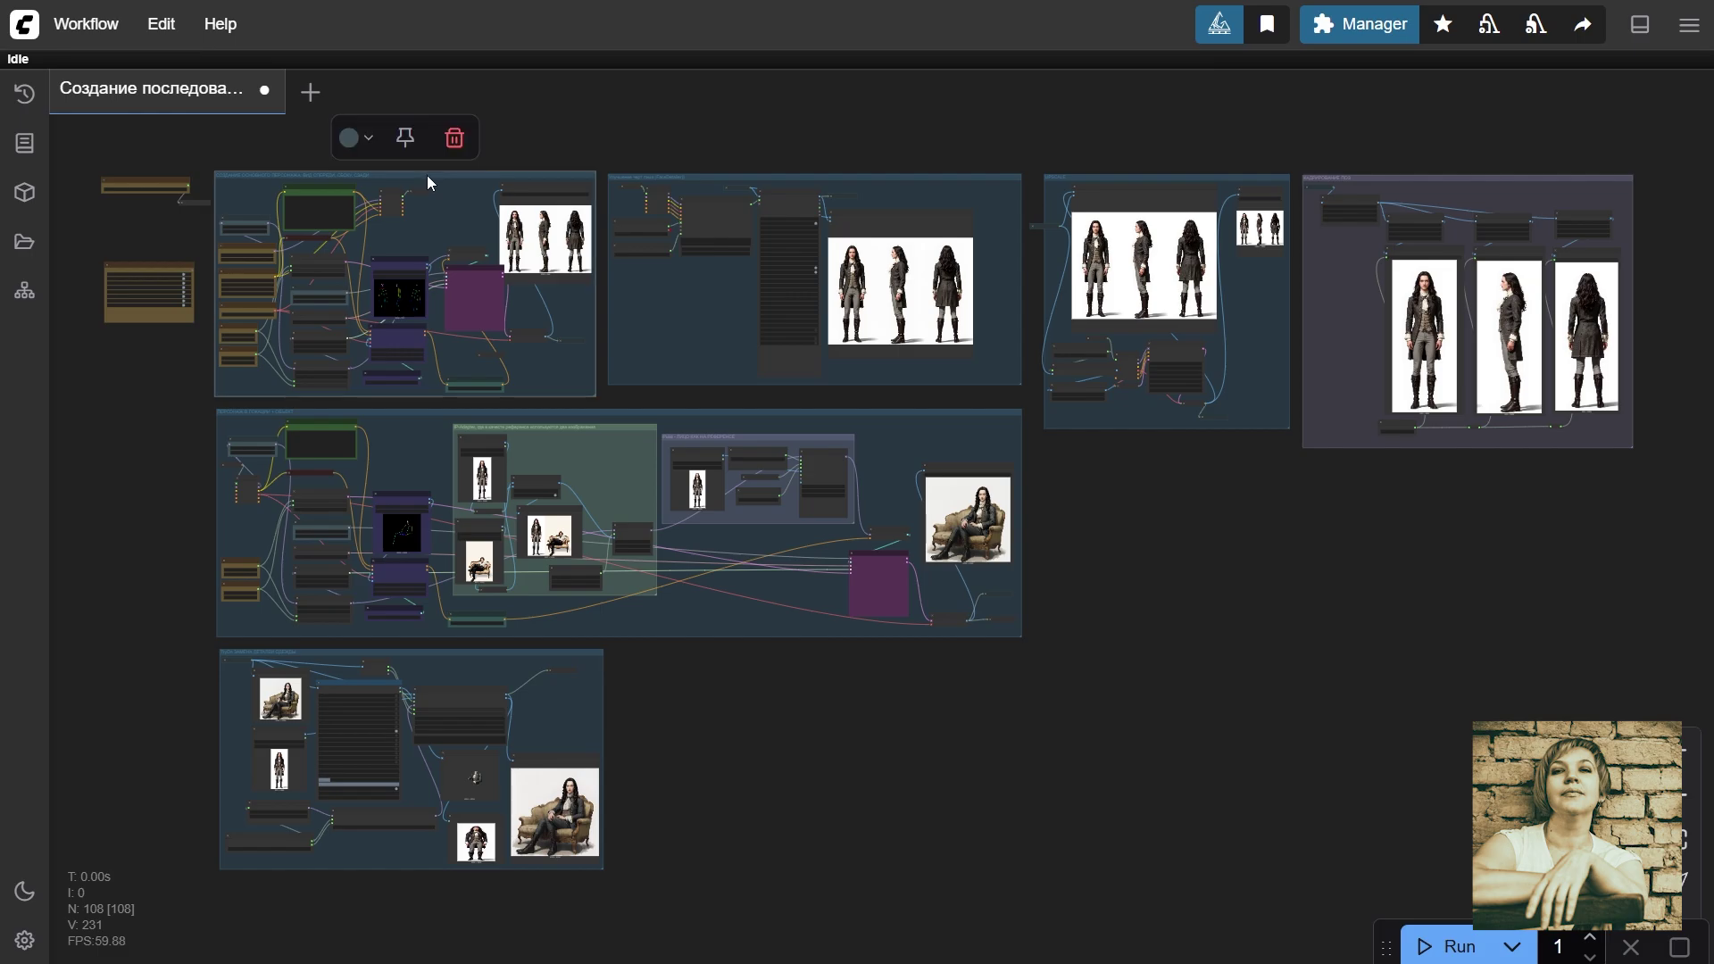
{"action": "scroll", "coordinate": [430, 182], "scroll_direction": "up", "scroll_amount": 3}
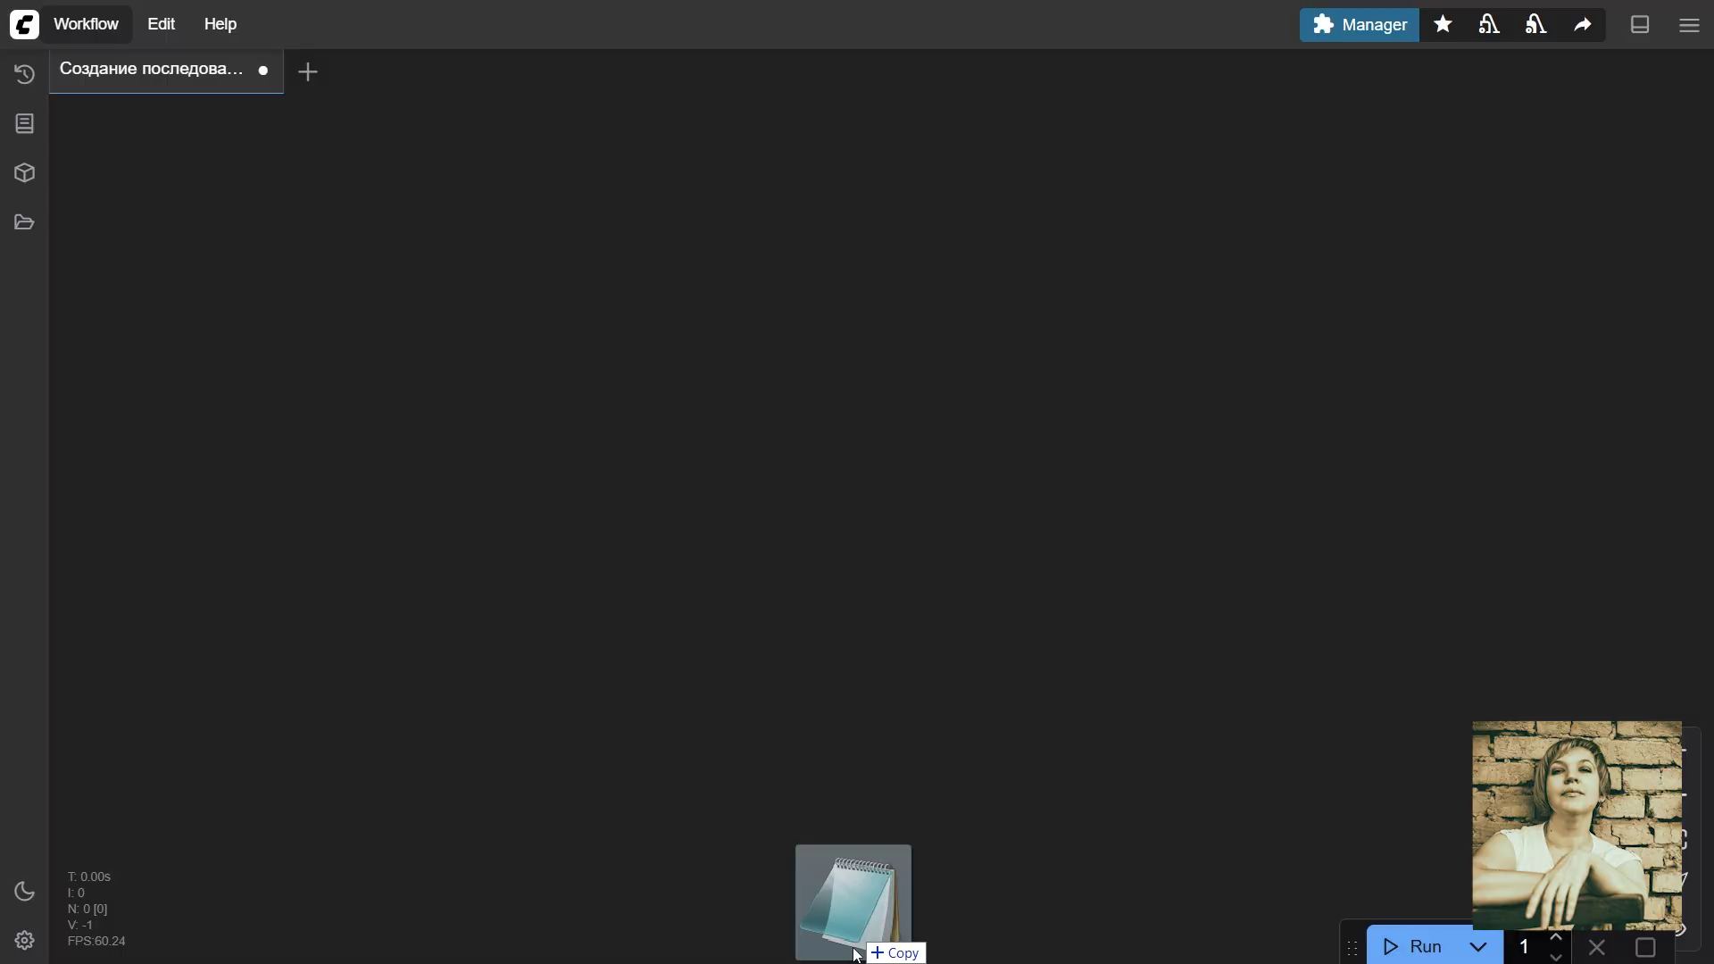
Step: Load the character workflow file onto the empty canvas and dismiss the missing node types dialog
{"action": "left_click_drag", "start_coordinate": [857, 953], "coordinate": [707, 436]}
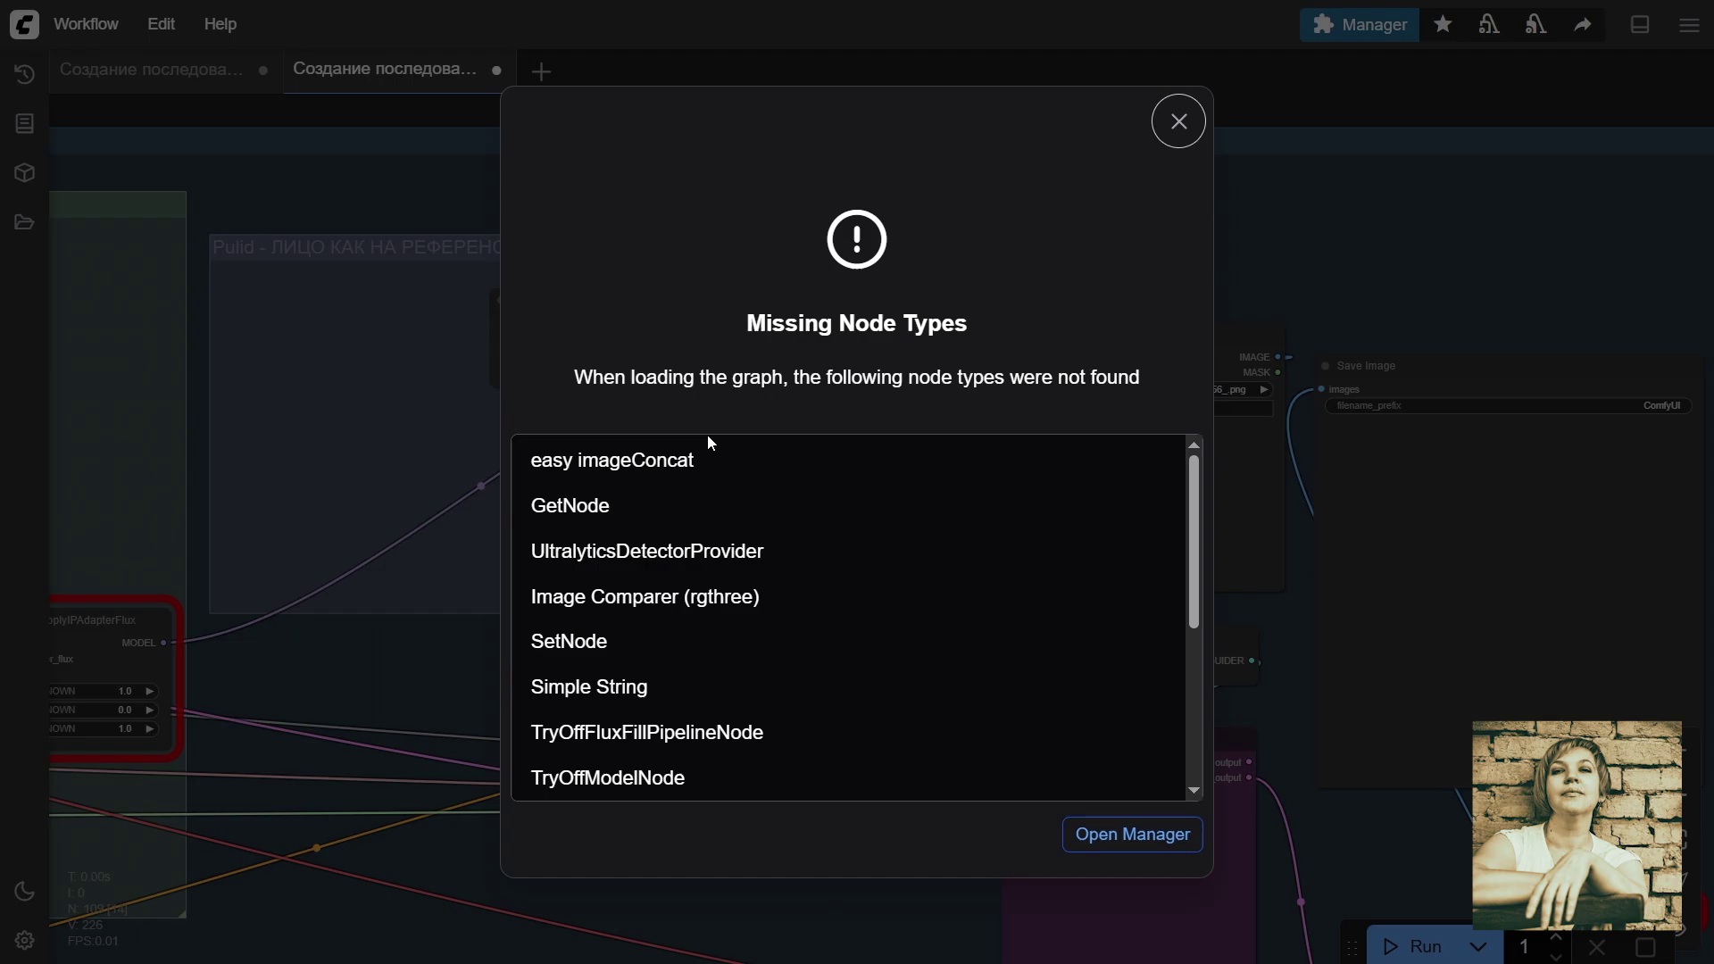
{"action": "left_click", "coordinate": [1178, 121]}
{"action": "scroll", "coordinate": [661, 303], "scroll_direction": "down", "scroll_amount": 5}
{"action": "left_click_drag", "start_coordinate": [746, 337], "coordinate": [777, 497]}
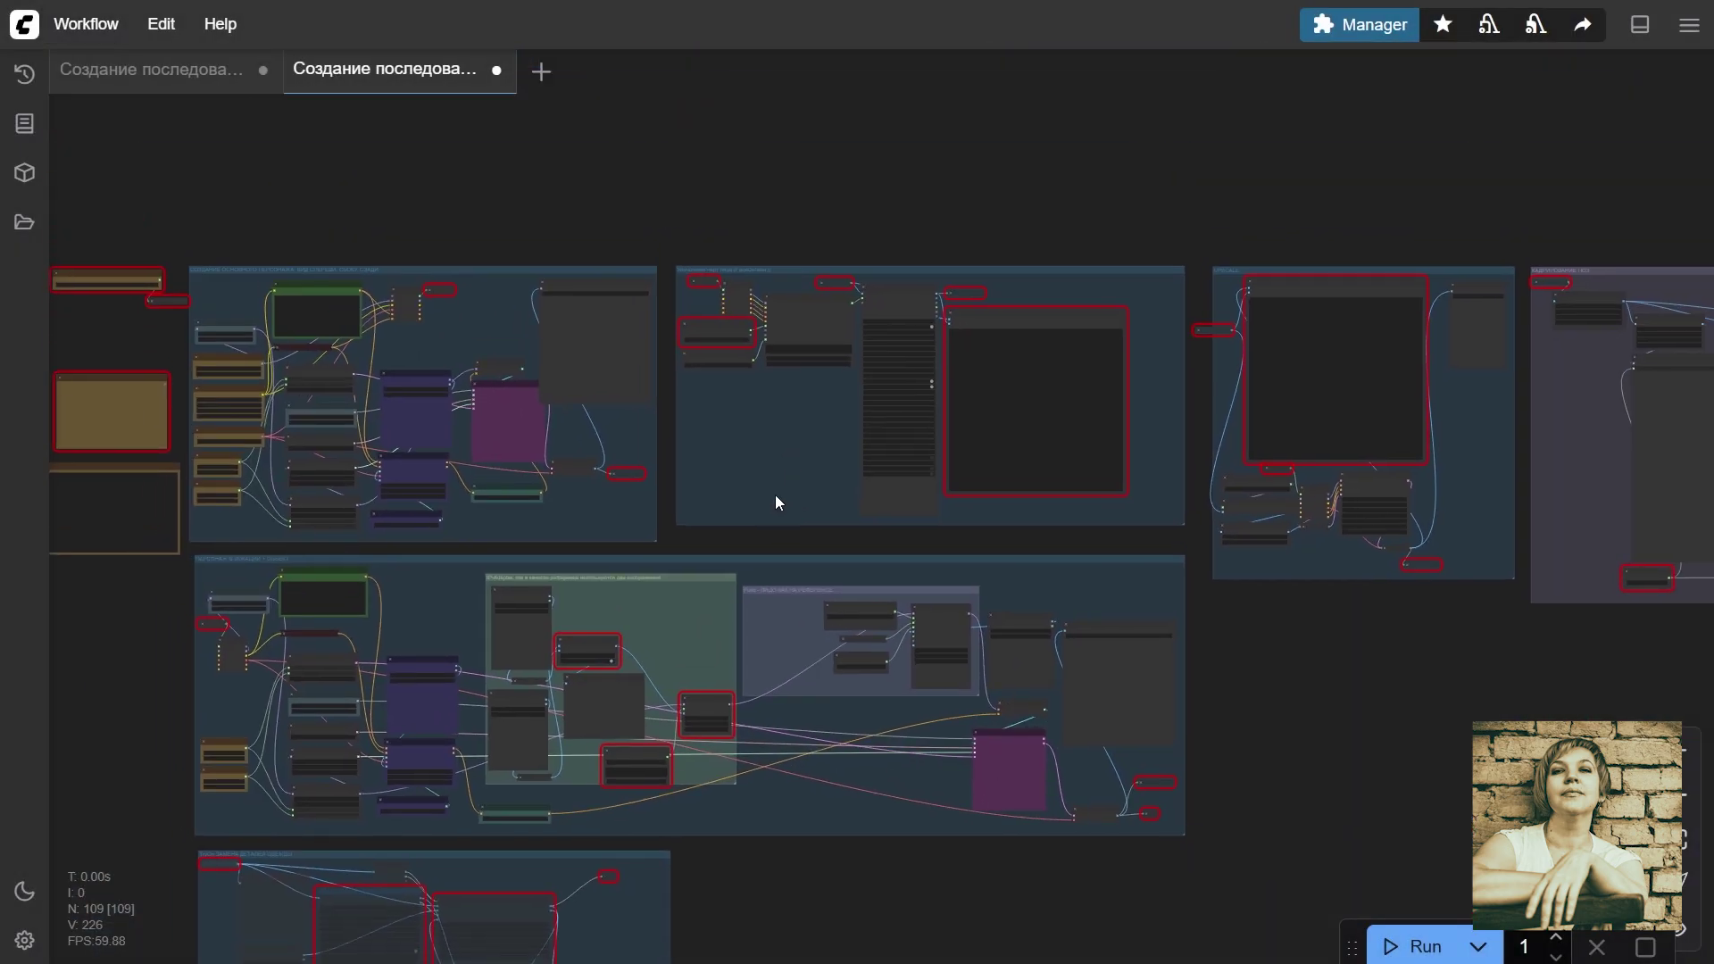
Step: List the workflow's missing custom nodes in the manager and select all of them for installation
{"action": "left_click", "coordinate": [1358, 24]}
{"action": "left_click", "coordinate": [823, 353]}
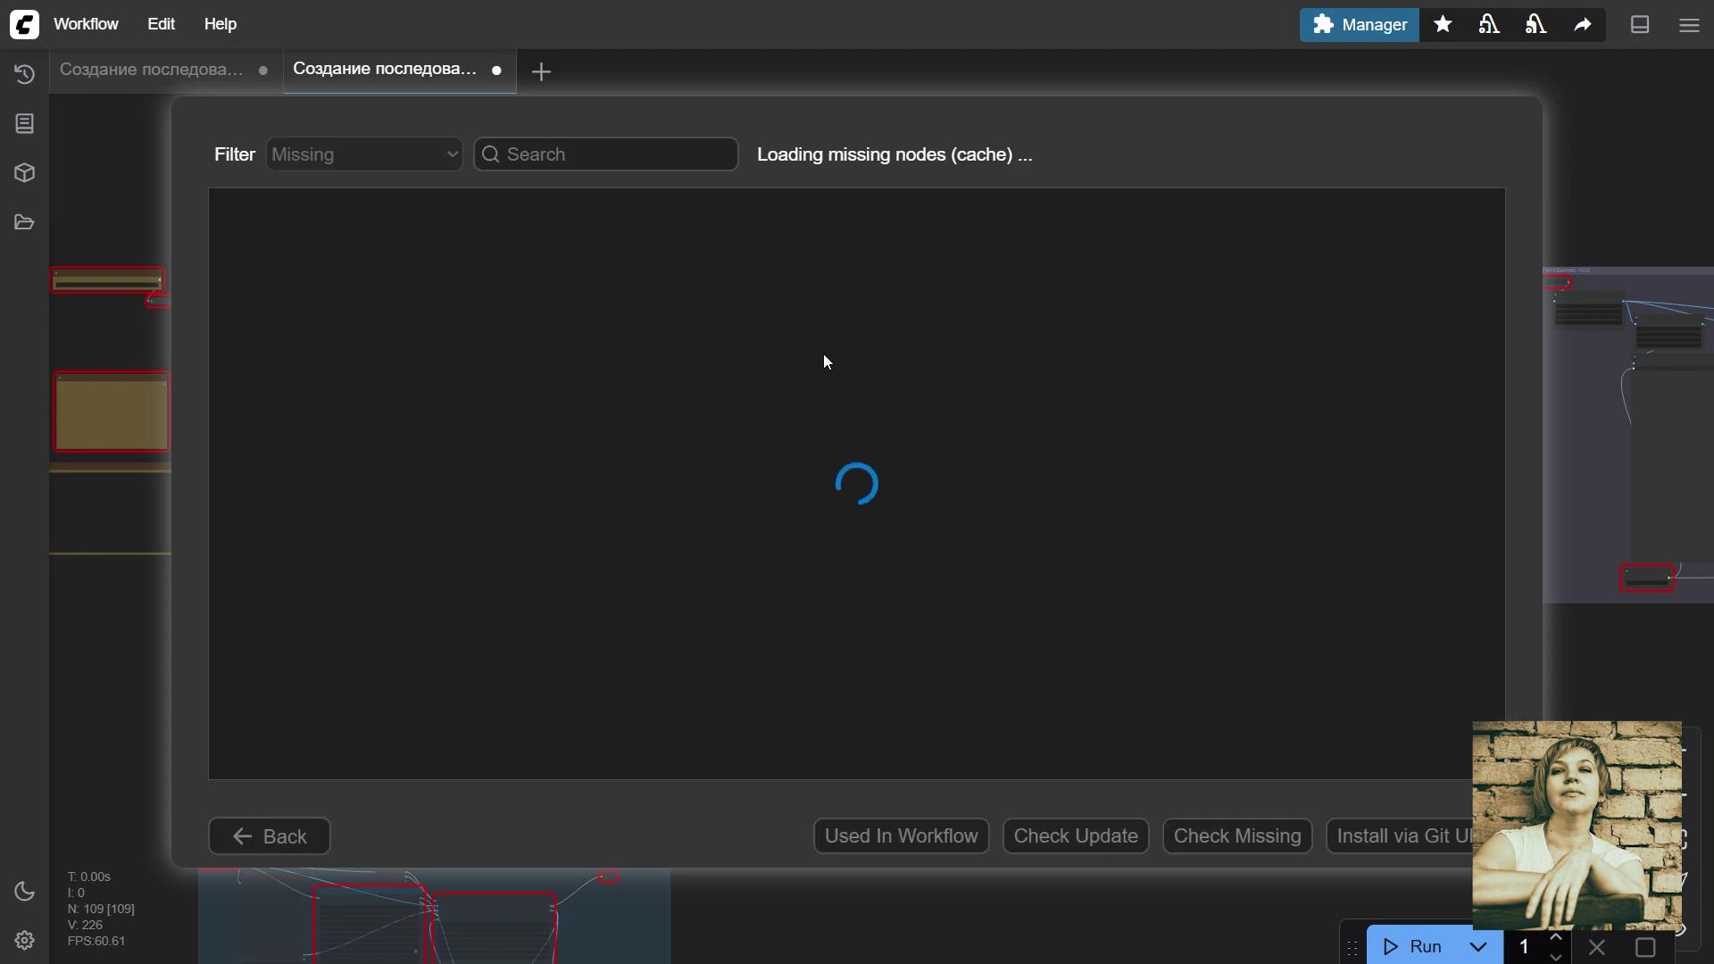
{"action": "left_click", "coordinate": [229, 216]}
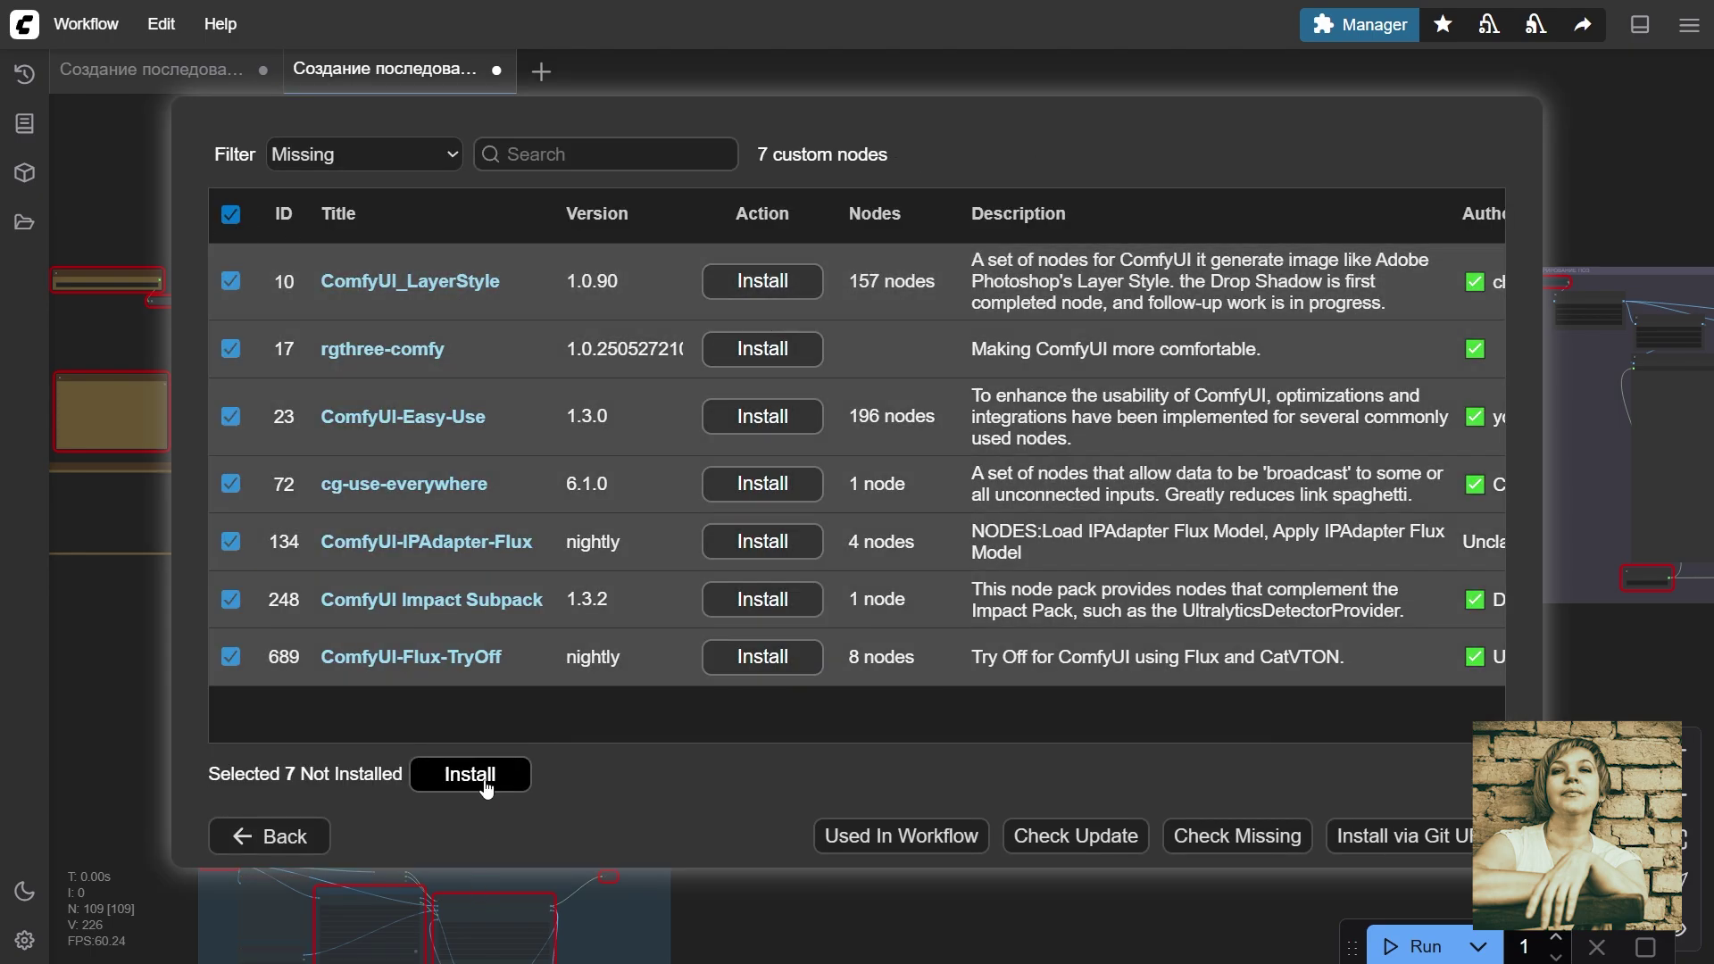
{"action": "left_click", "coordinate": [314, 841]}
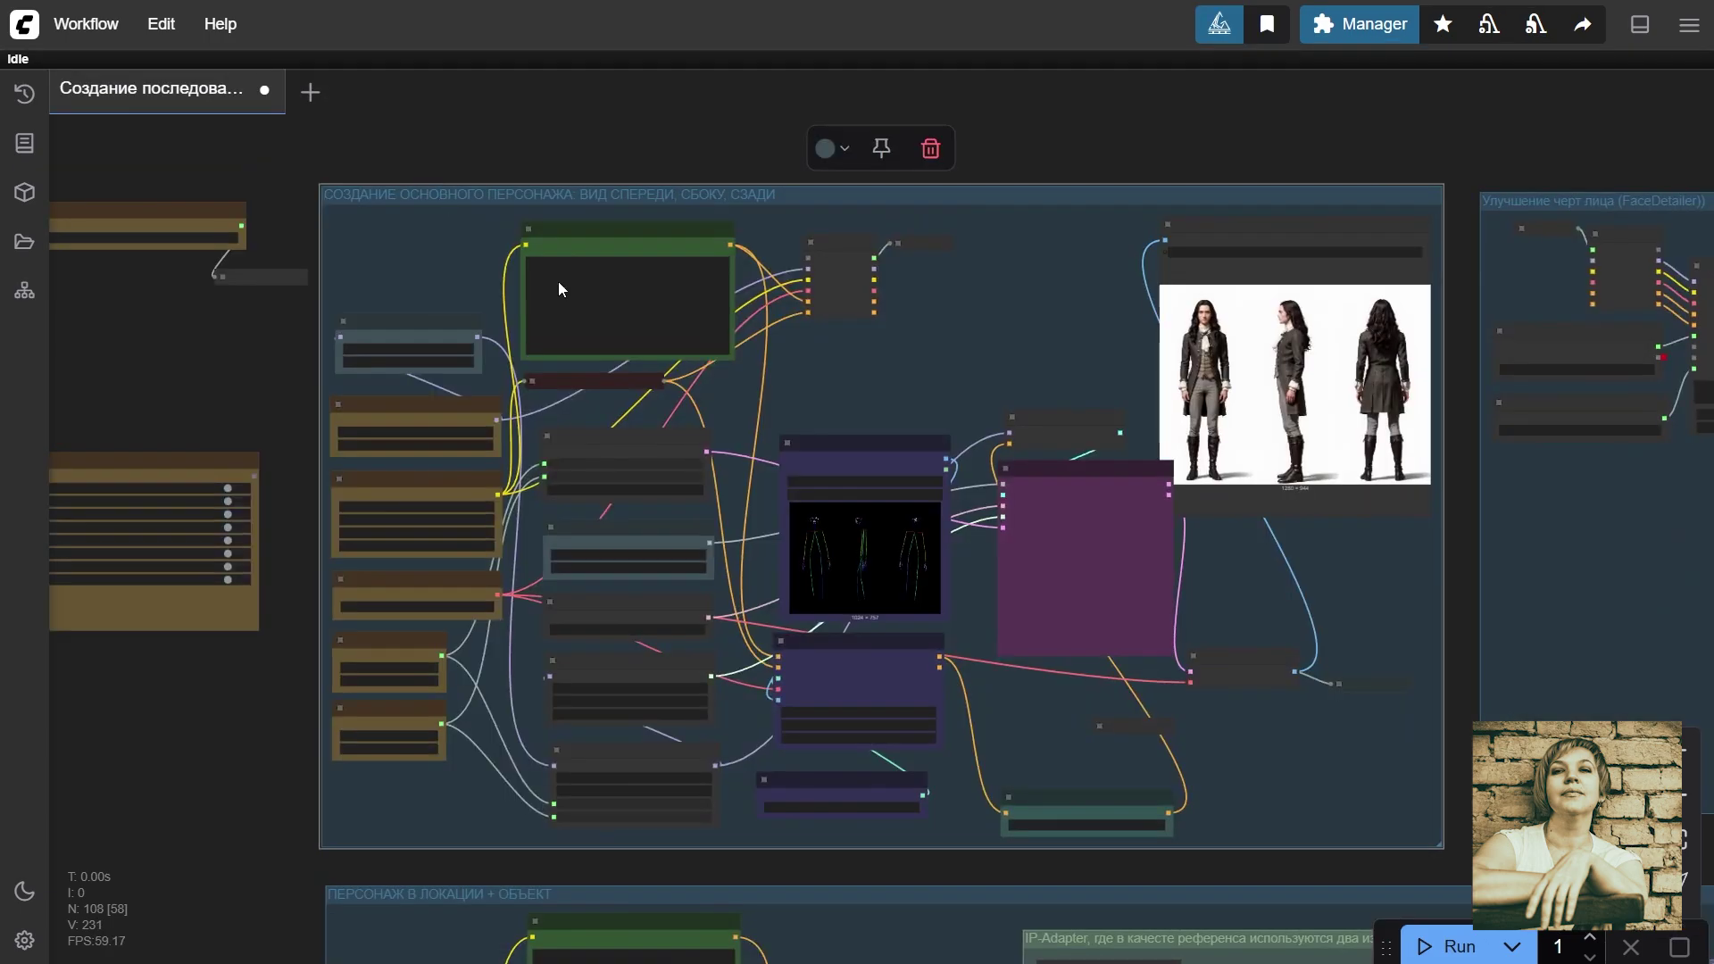
Step: Inspect the main character creation group and the FaceDetailer group with its before-and-after comparison
{"action": "scroll", "coordinate": [1171, 560], "scroll_direction": "up", "scroll_amount": 4}
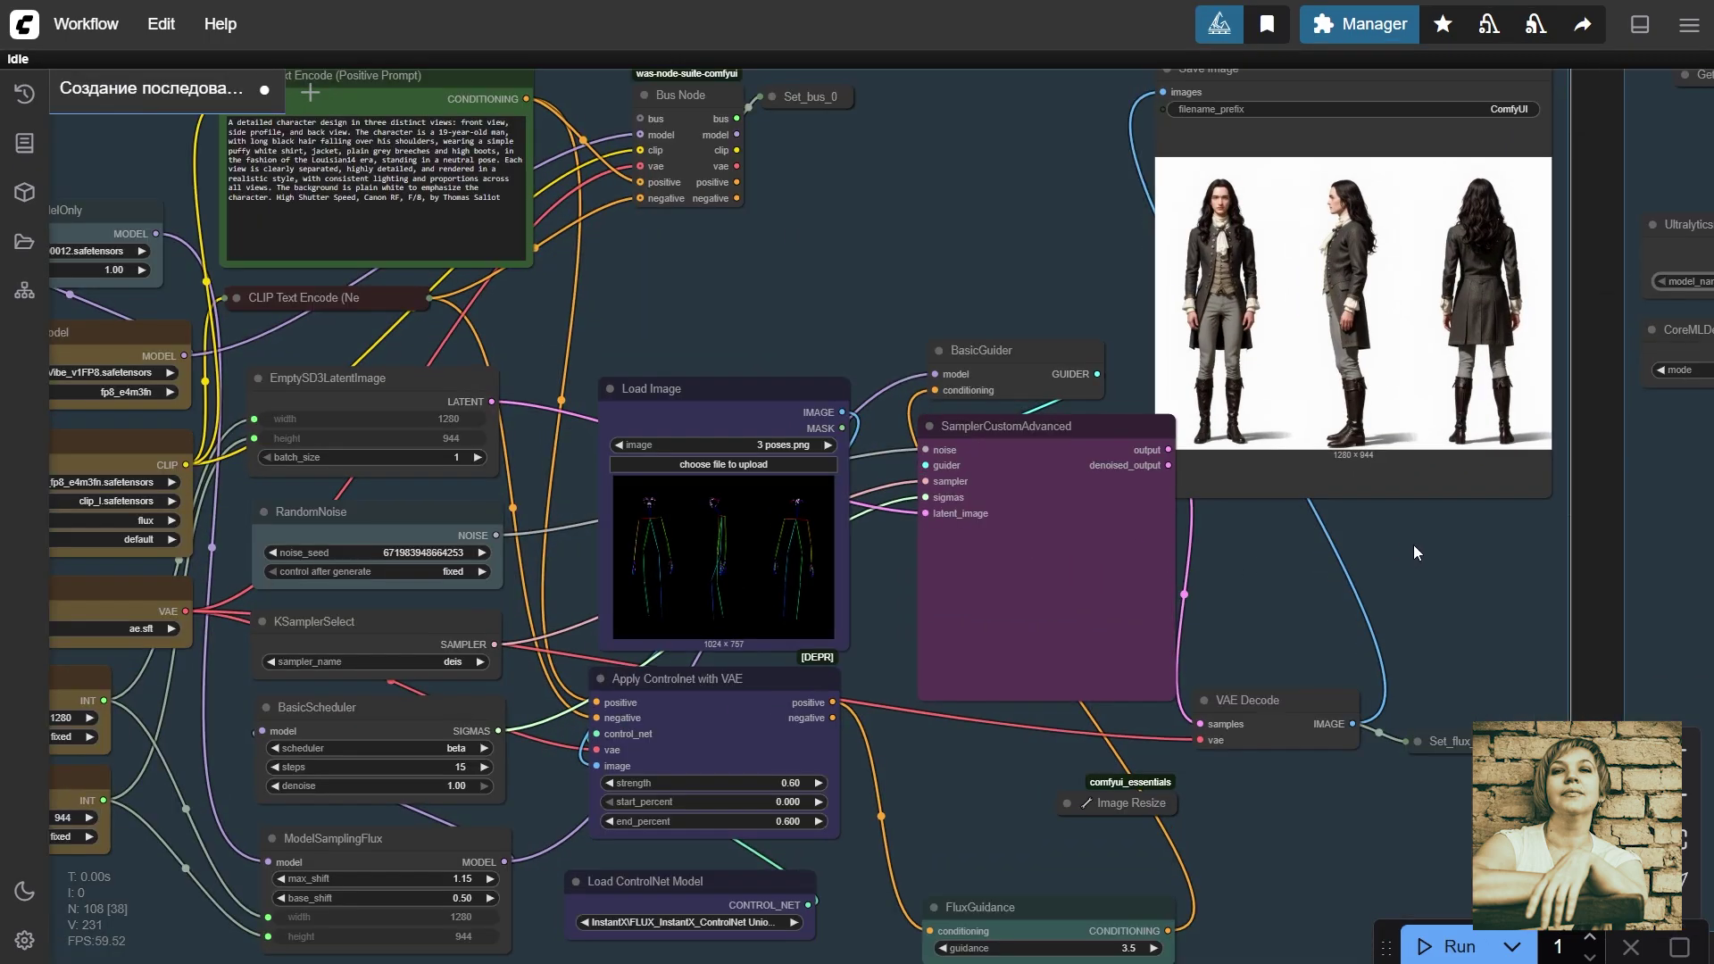
{"action": "left_click_drag", "start_coordinate": [1412, 544], "coordinate": [1512, 661]}
{"action": "scroll", "coordinate": [1512, 660], "scroll_direction": "down", "scroll_amount": 10}
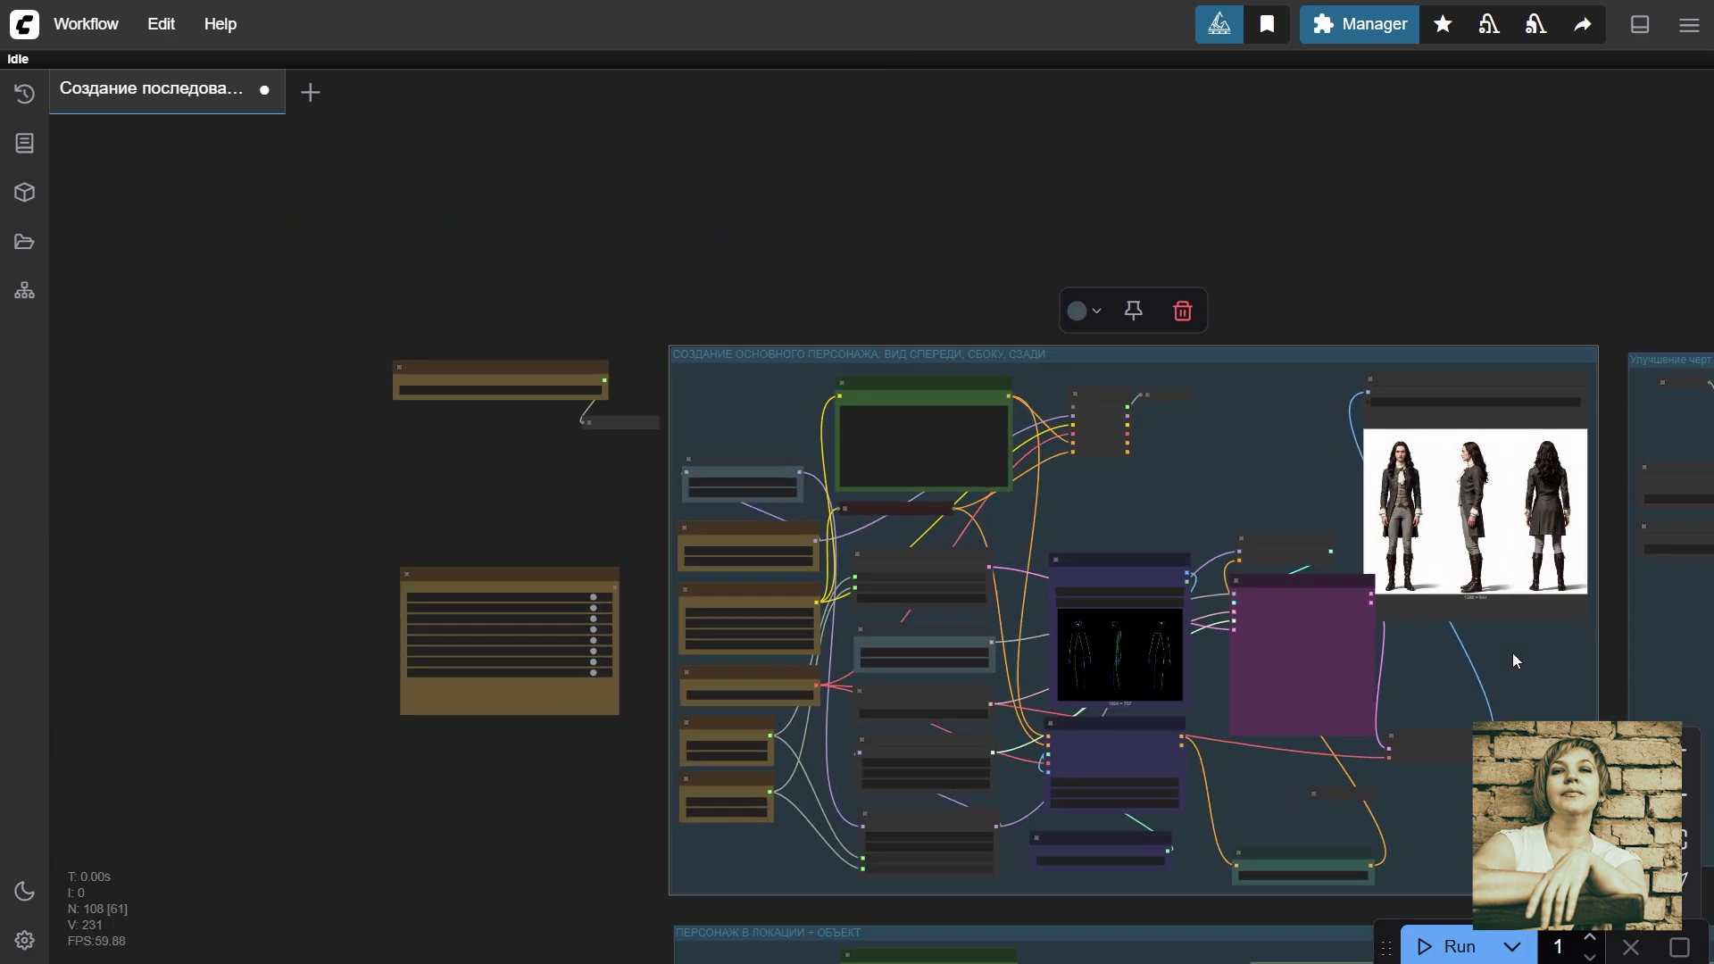
{"action": "left_click", "coordinate": [1678, 419]}
{"action": "key", "text": "."}
{"action": "scroll", "coordinate": [656, 399], "scroll_direction": "up", "scroll_amount": 2}
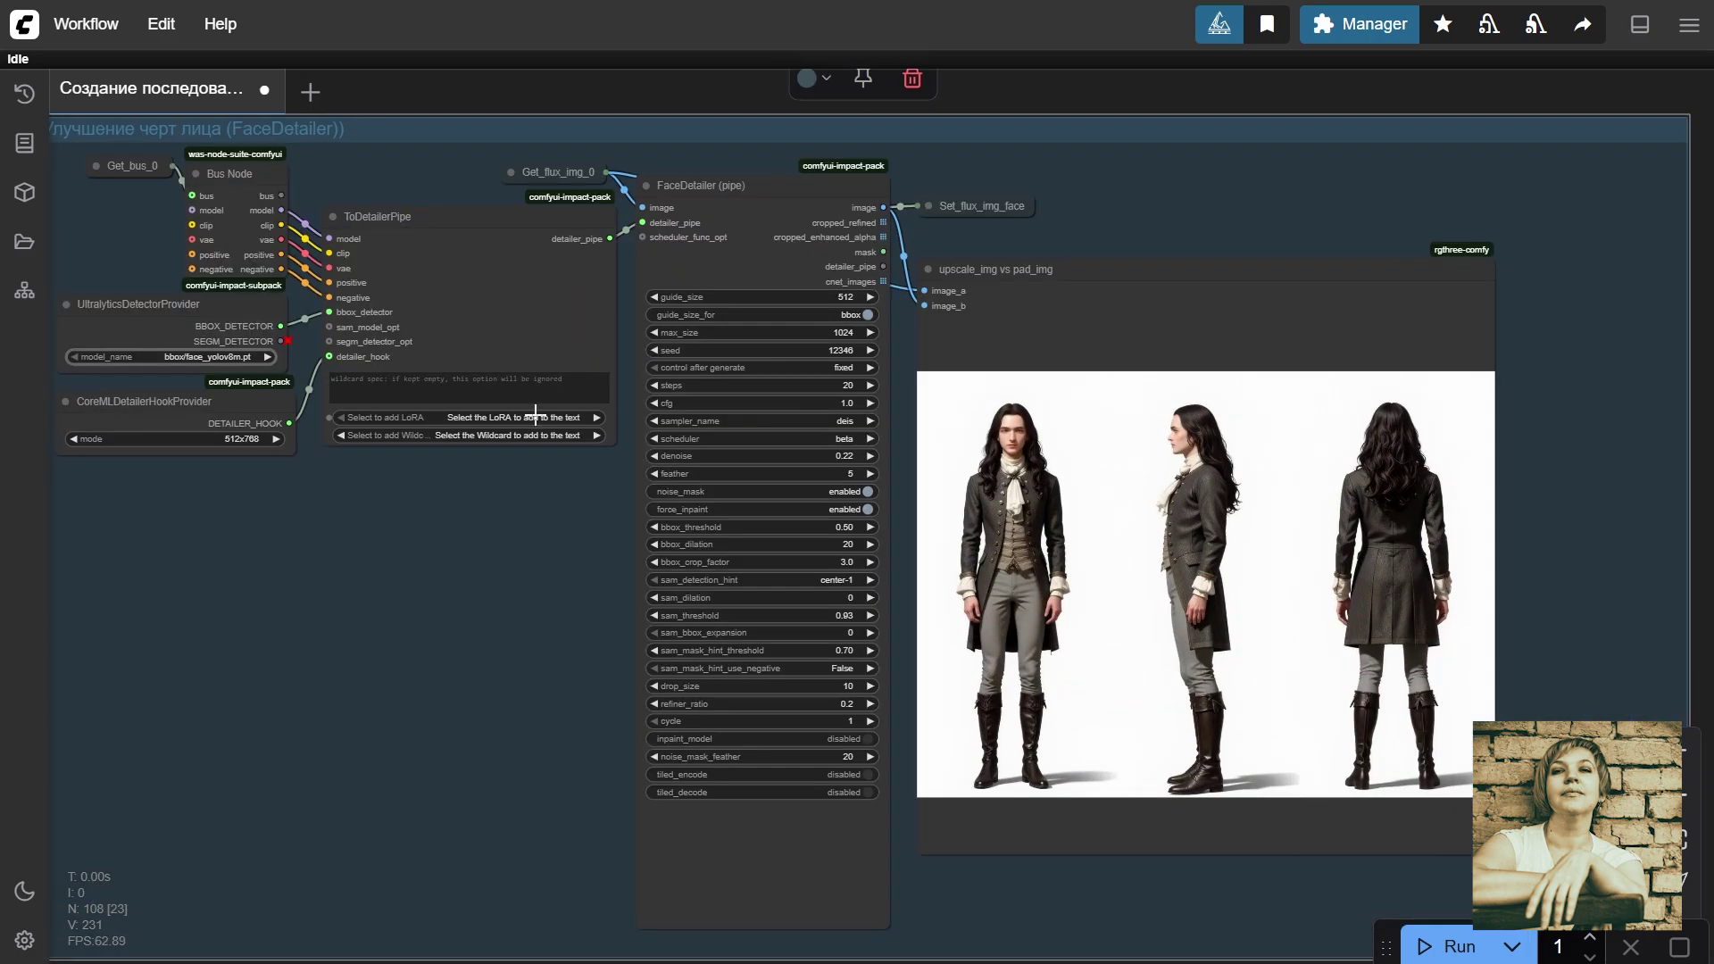
Step: Examine the image comparison in the UPSCALE group and the three cropped views in the КАДРИРОВАНИЕ ПОЗ group
{"action": "scroll", "coordinate": [308, 433], "scroll_direction": "down", "scroll_amount": 5}
{"action": "left_click", "coordinate": [1481, 269]}
{"action": "key", "text": "."}
{"action": "scroll", "coordinate": [484, 295], "scroll_direction": "up", "scroll_amount": 15}
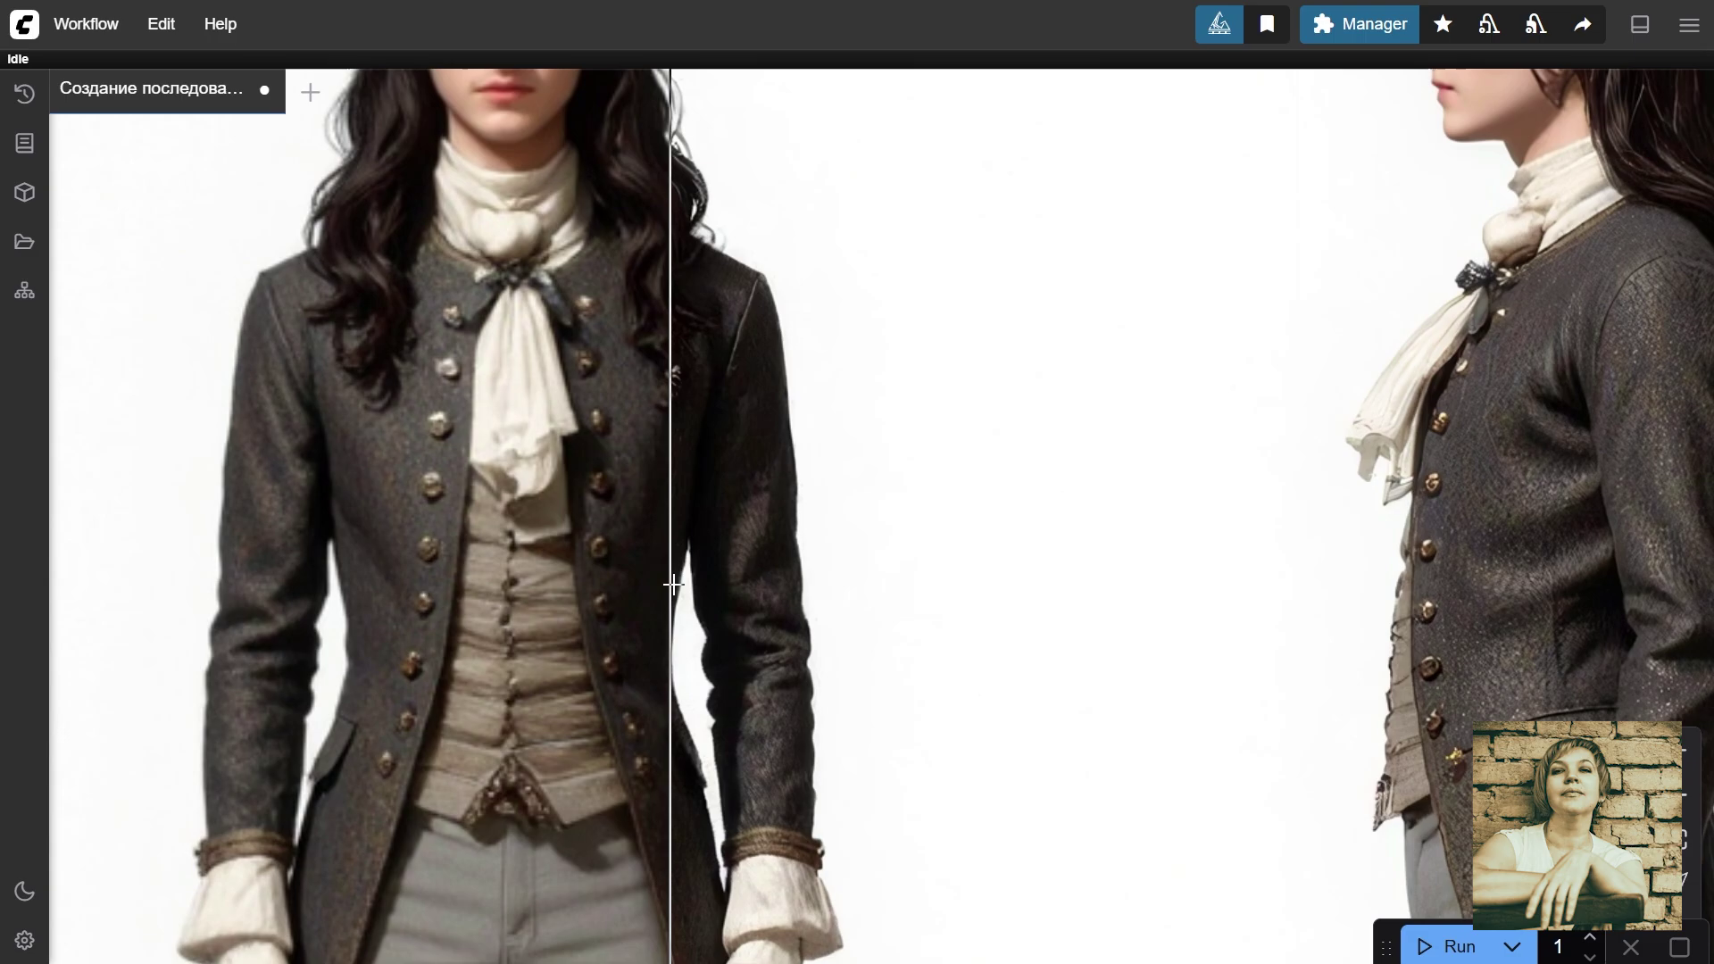
{"action": "scroll", "coordinate": [857, 625], "scroll_direction": "down", "scroll_amount": 20}
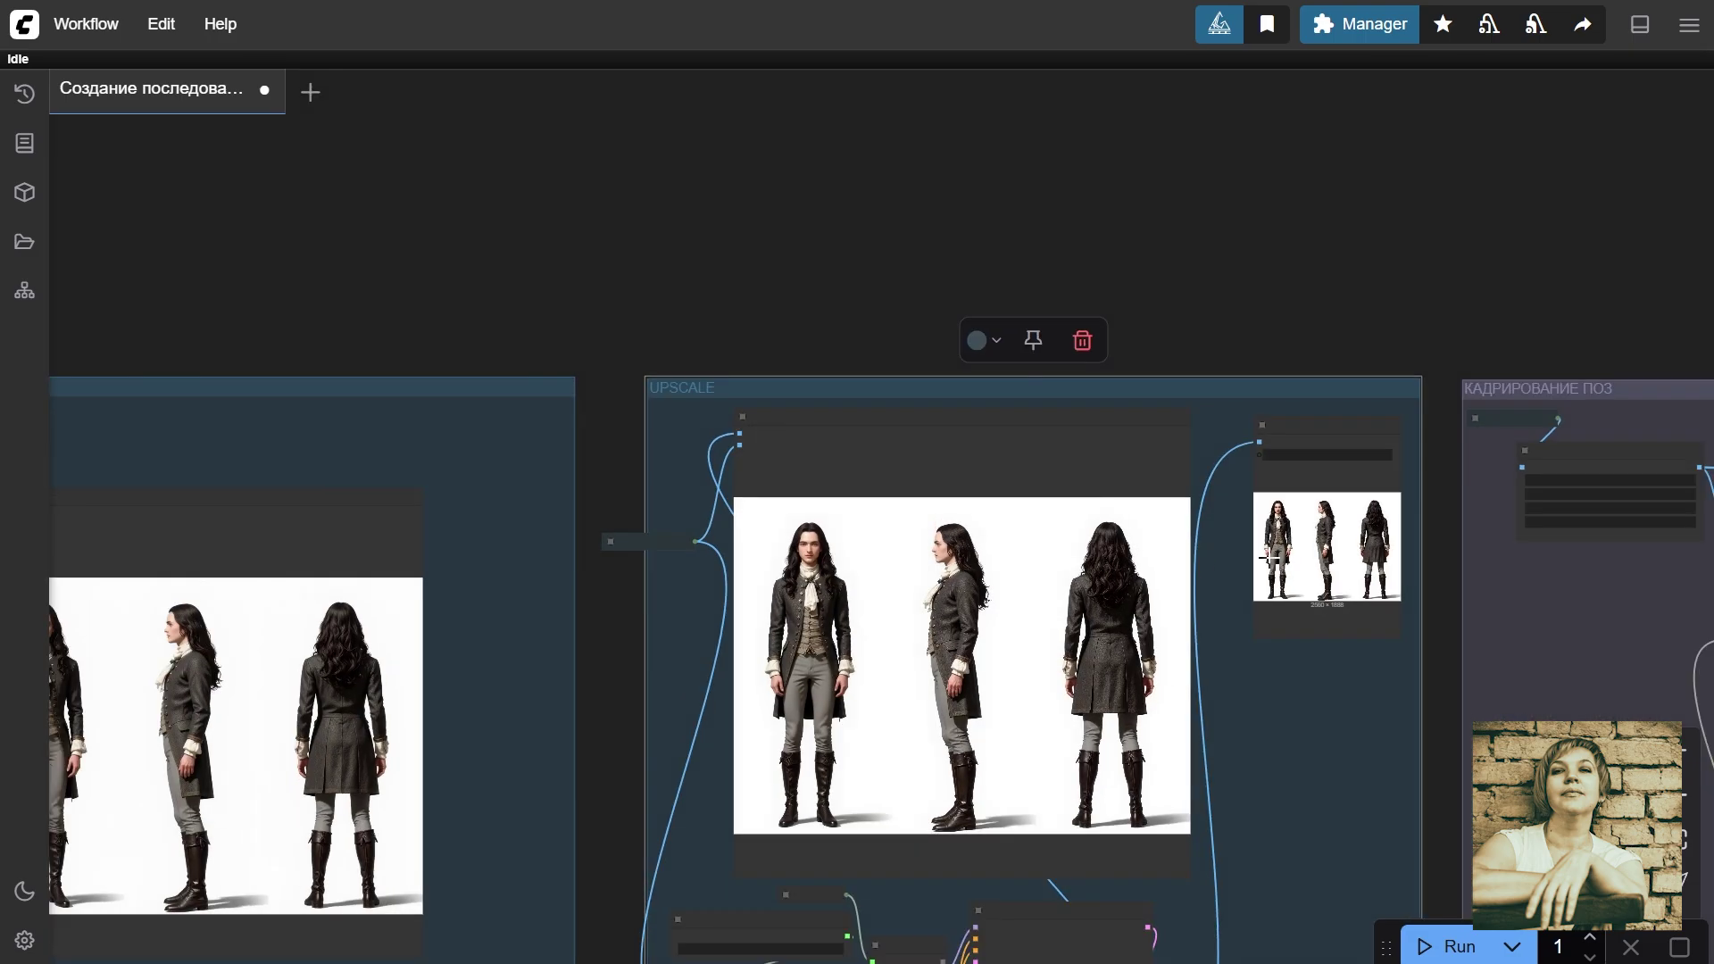
{"action": "left_click", "coordinate": [1544, 383]}
{"action": "key", "text": "."}
{"action": "scroll", "coordinate": [1207, 574], "scroll_direction": "up", "scroll_amount": 3}
{"action": "scroll", "coordinate": [1205, 575], "scroll_direction": "up", "scroll_amount": 2}
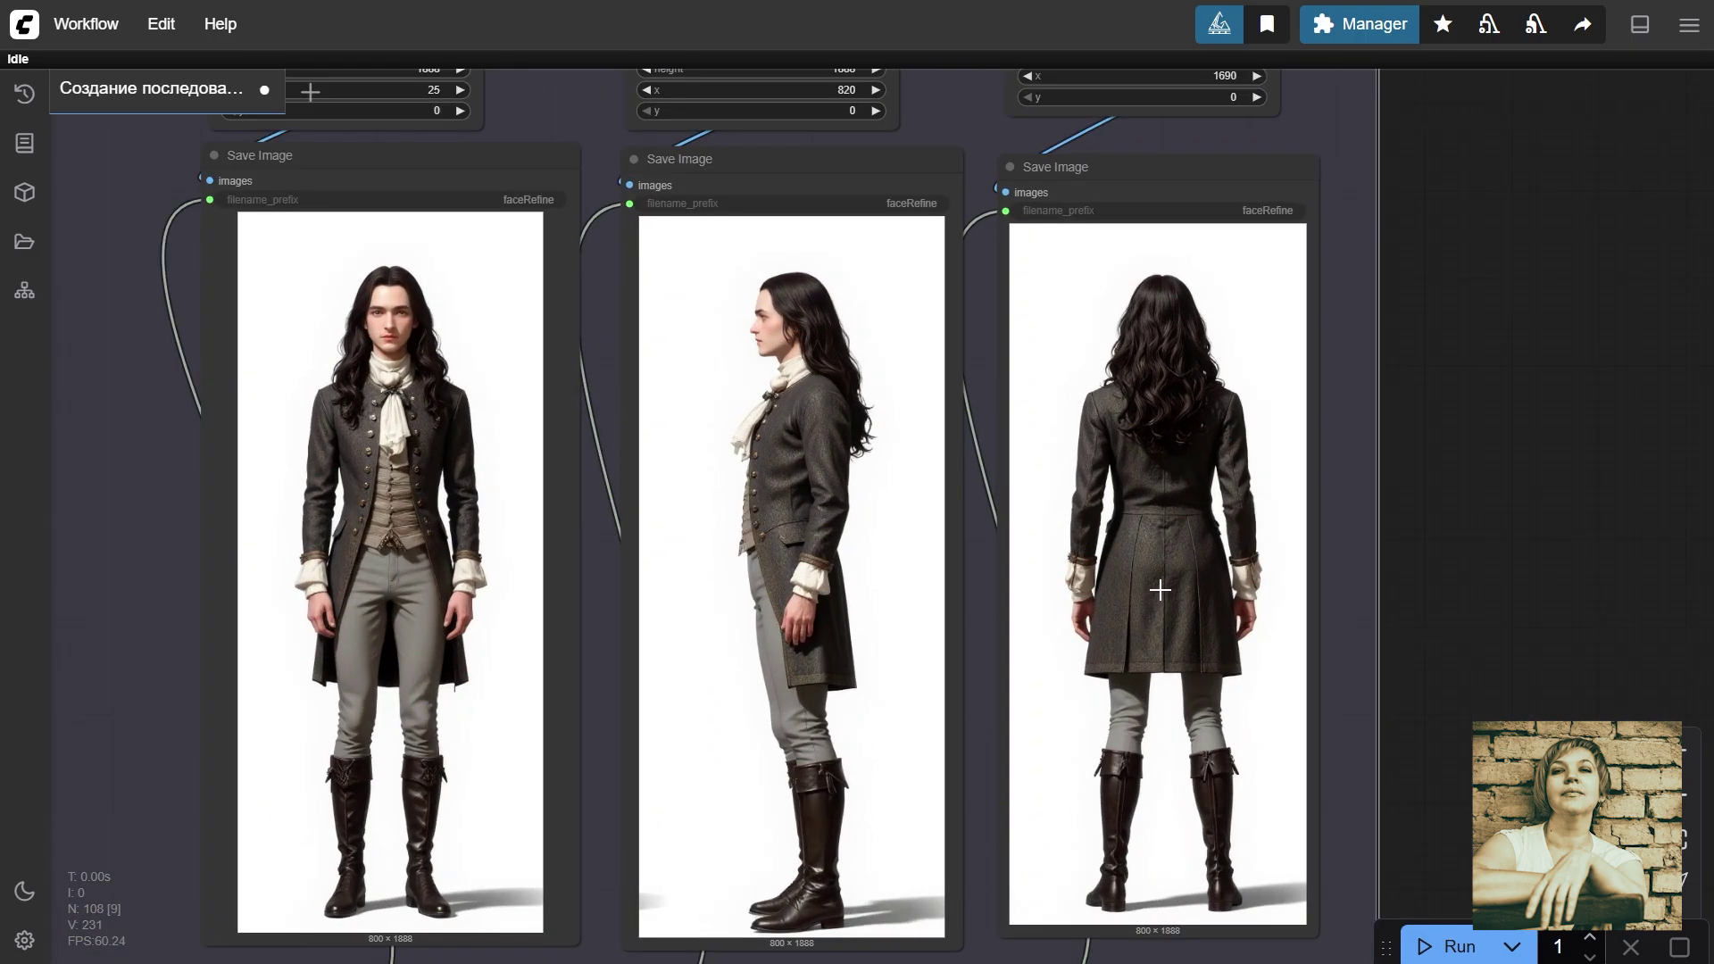
{"action": "scroll", "coordinate": [1159, 589], "scroll_direction": "down", "scroll_amount": 6}
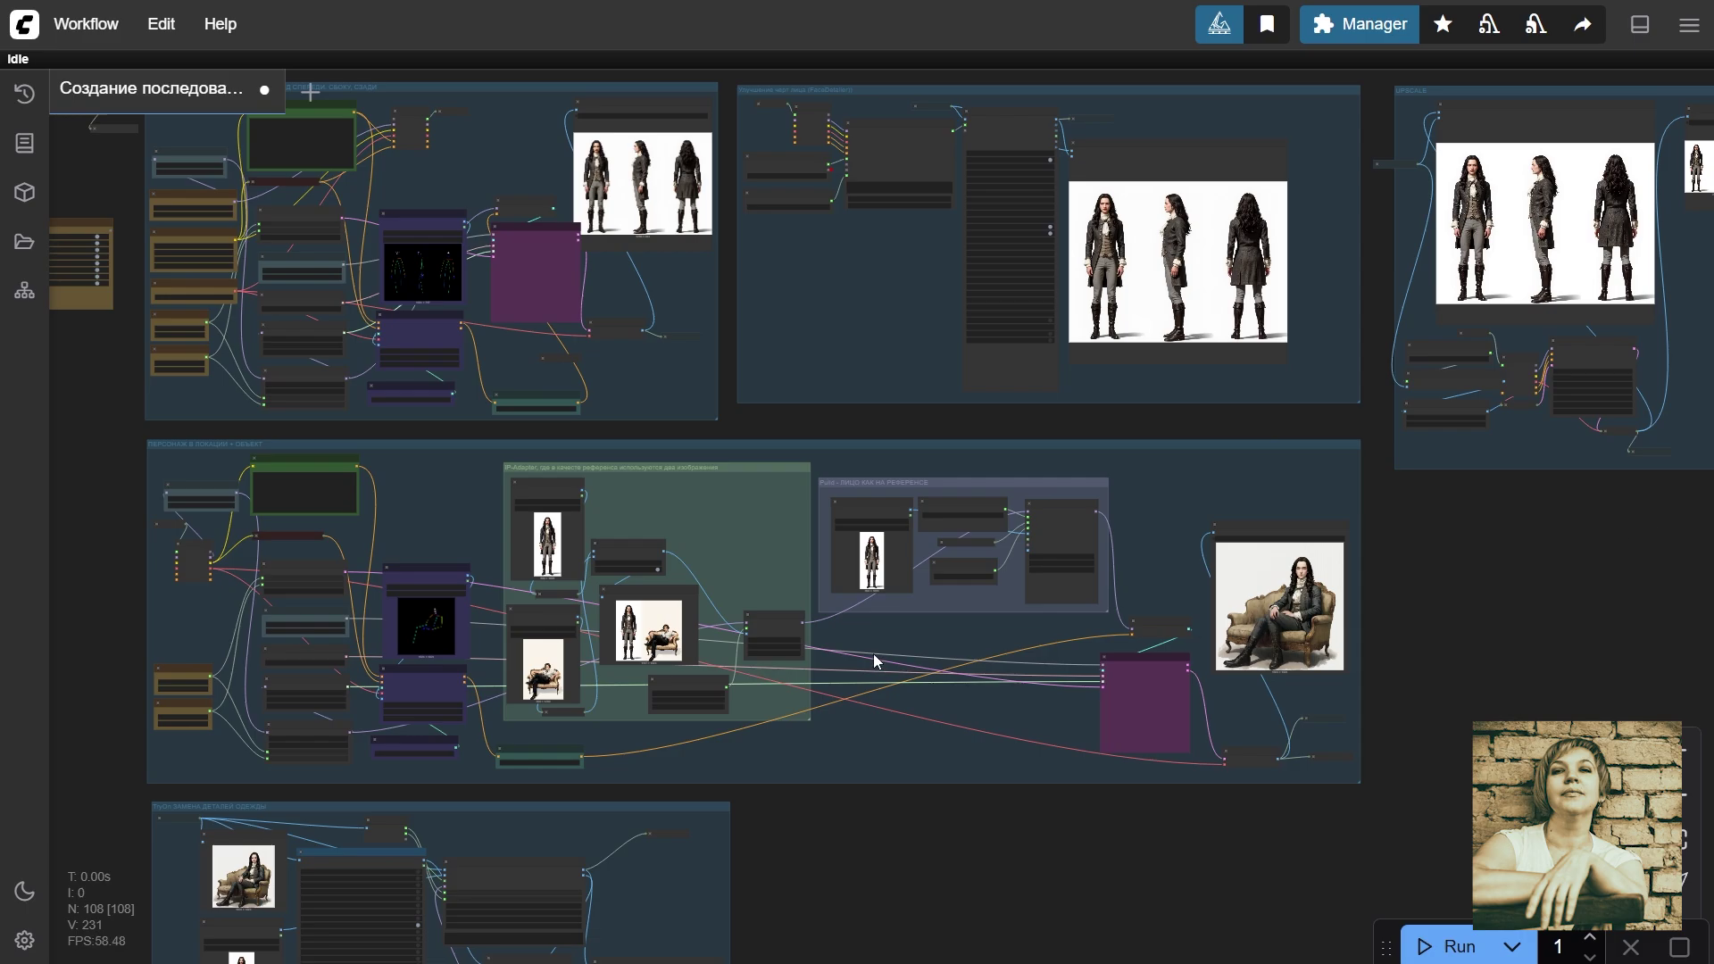
Step: Examine the IP-Adapter subgroup that combines two reference images within the ПЕРСОНАЖ В ЛОКАЦИИ + ОБЪЕКТ group
{"action": "left_click", "coordinate": [945, 447]}
{"action": "key", "text": "."}
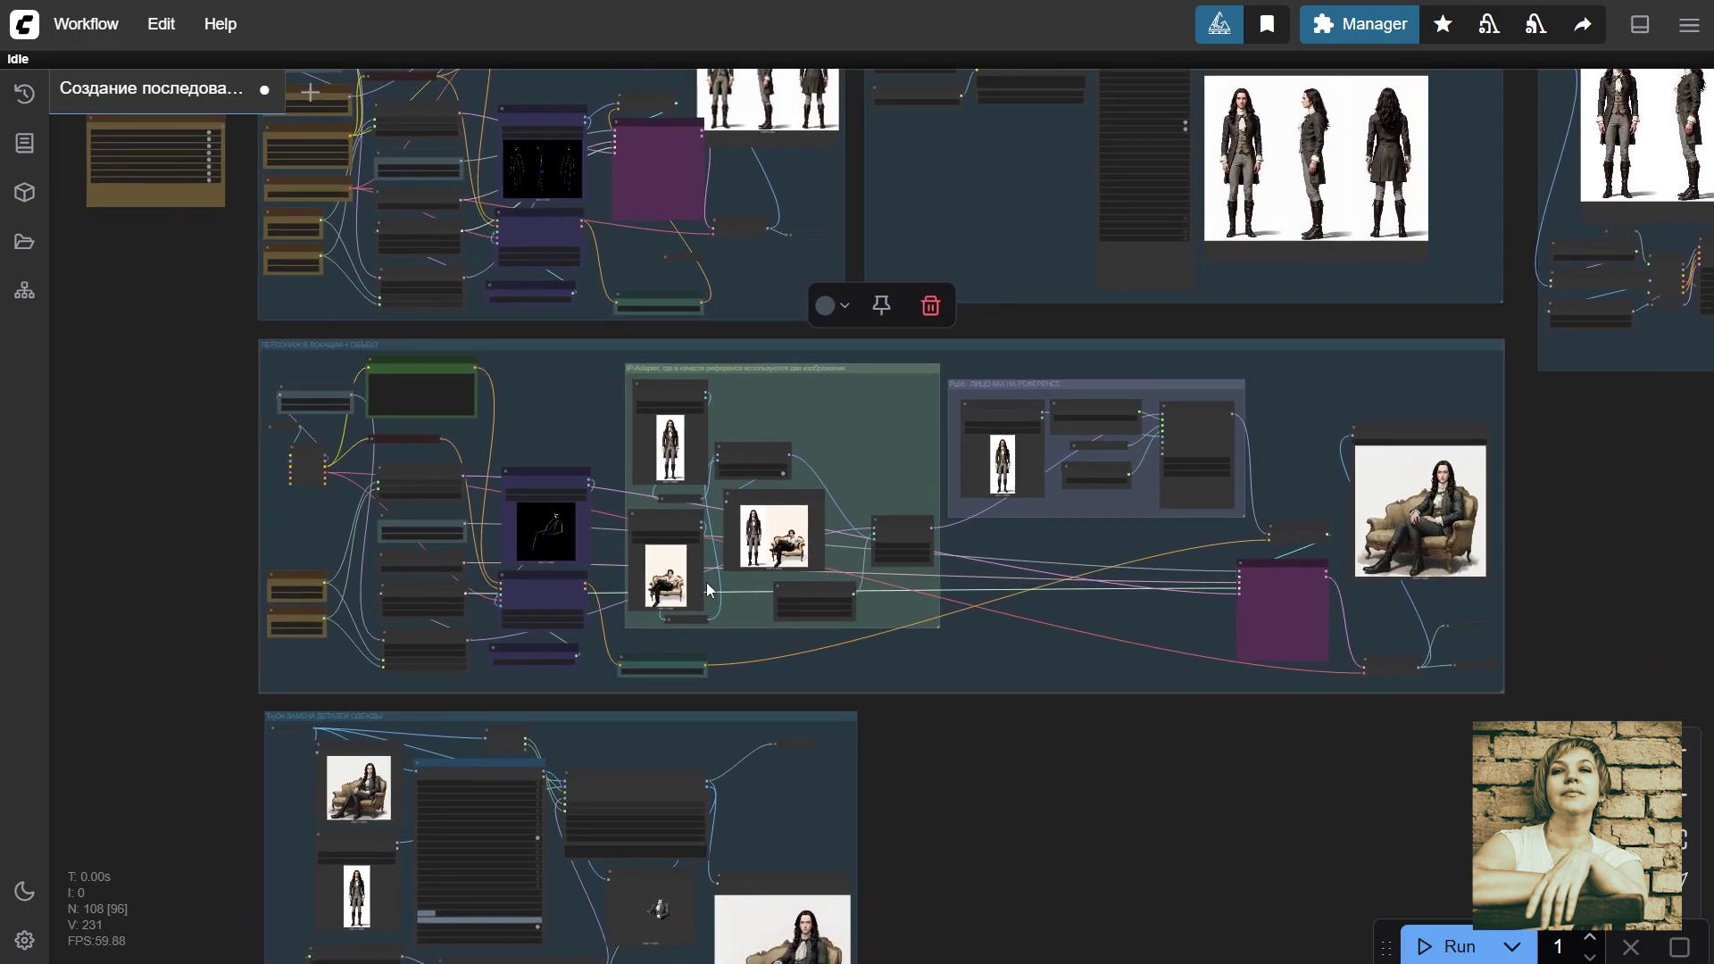
{"action": "scroll", "coordinate": [679, 563], "scroll_direction": "up", "scroll_amount": 1}
{"action": "scroll", "coordinate": [830, 366], "scroll_direction": "up", "scroll_amount": 8}
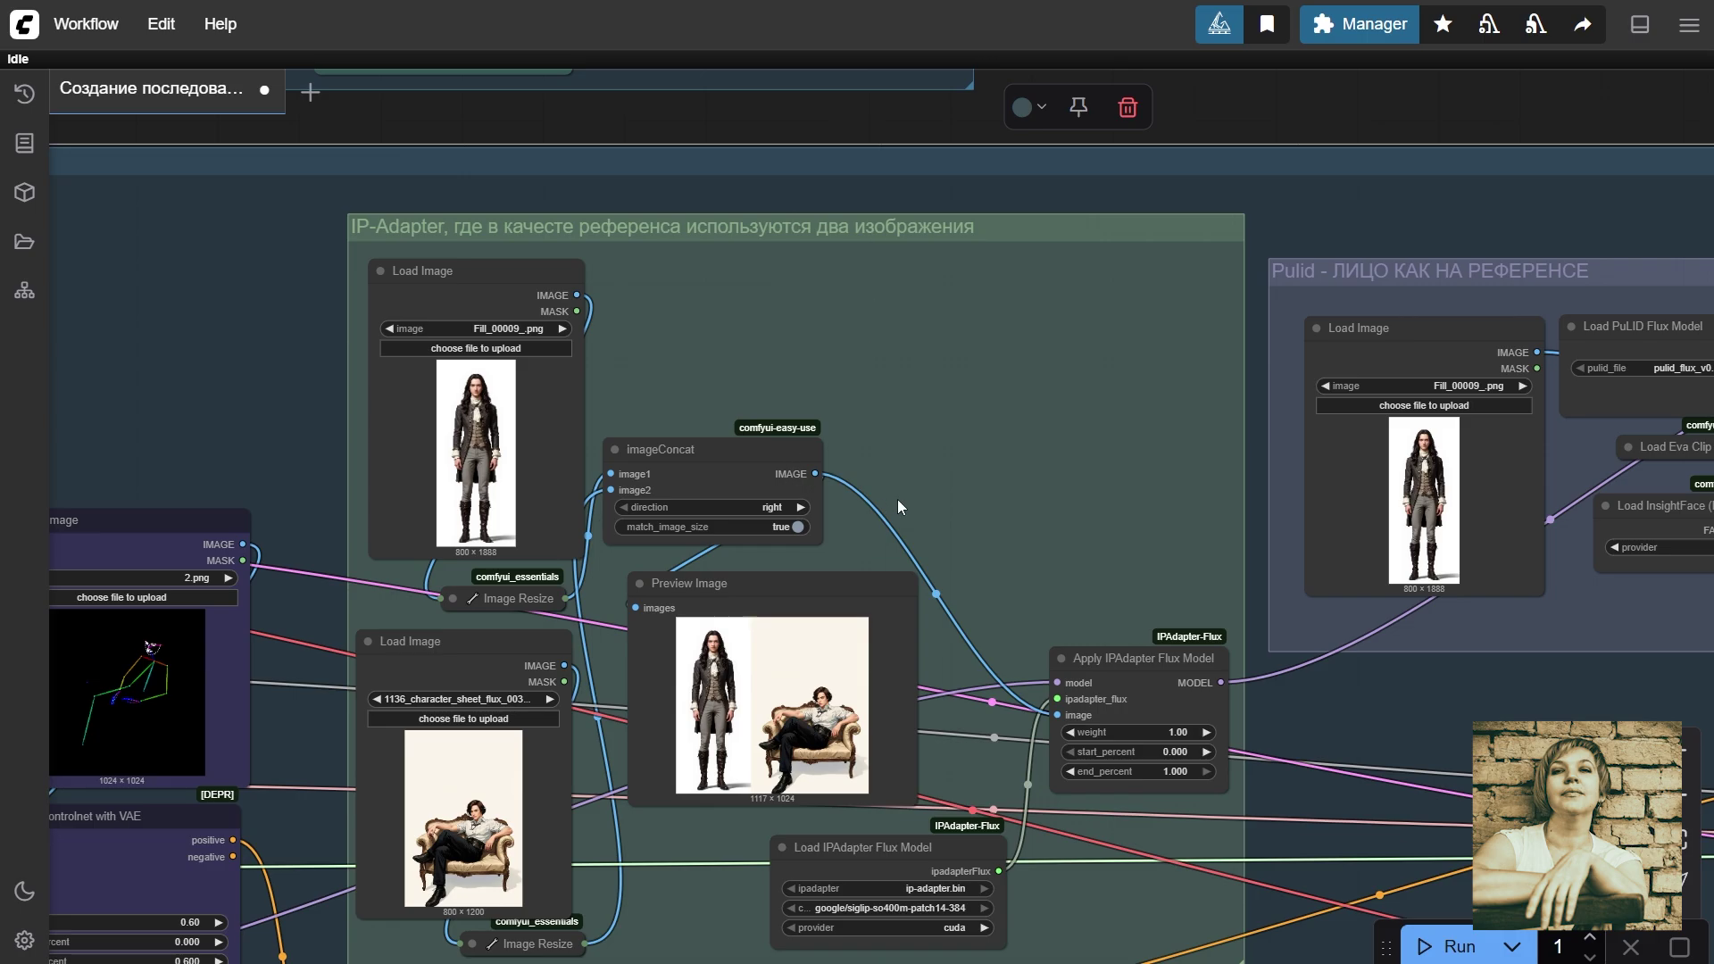
{"action": "scroll", "coordinate": [903, 501], "scroll_direction": "up", "scroll_amount": 3}
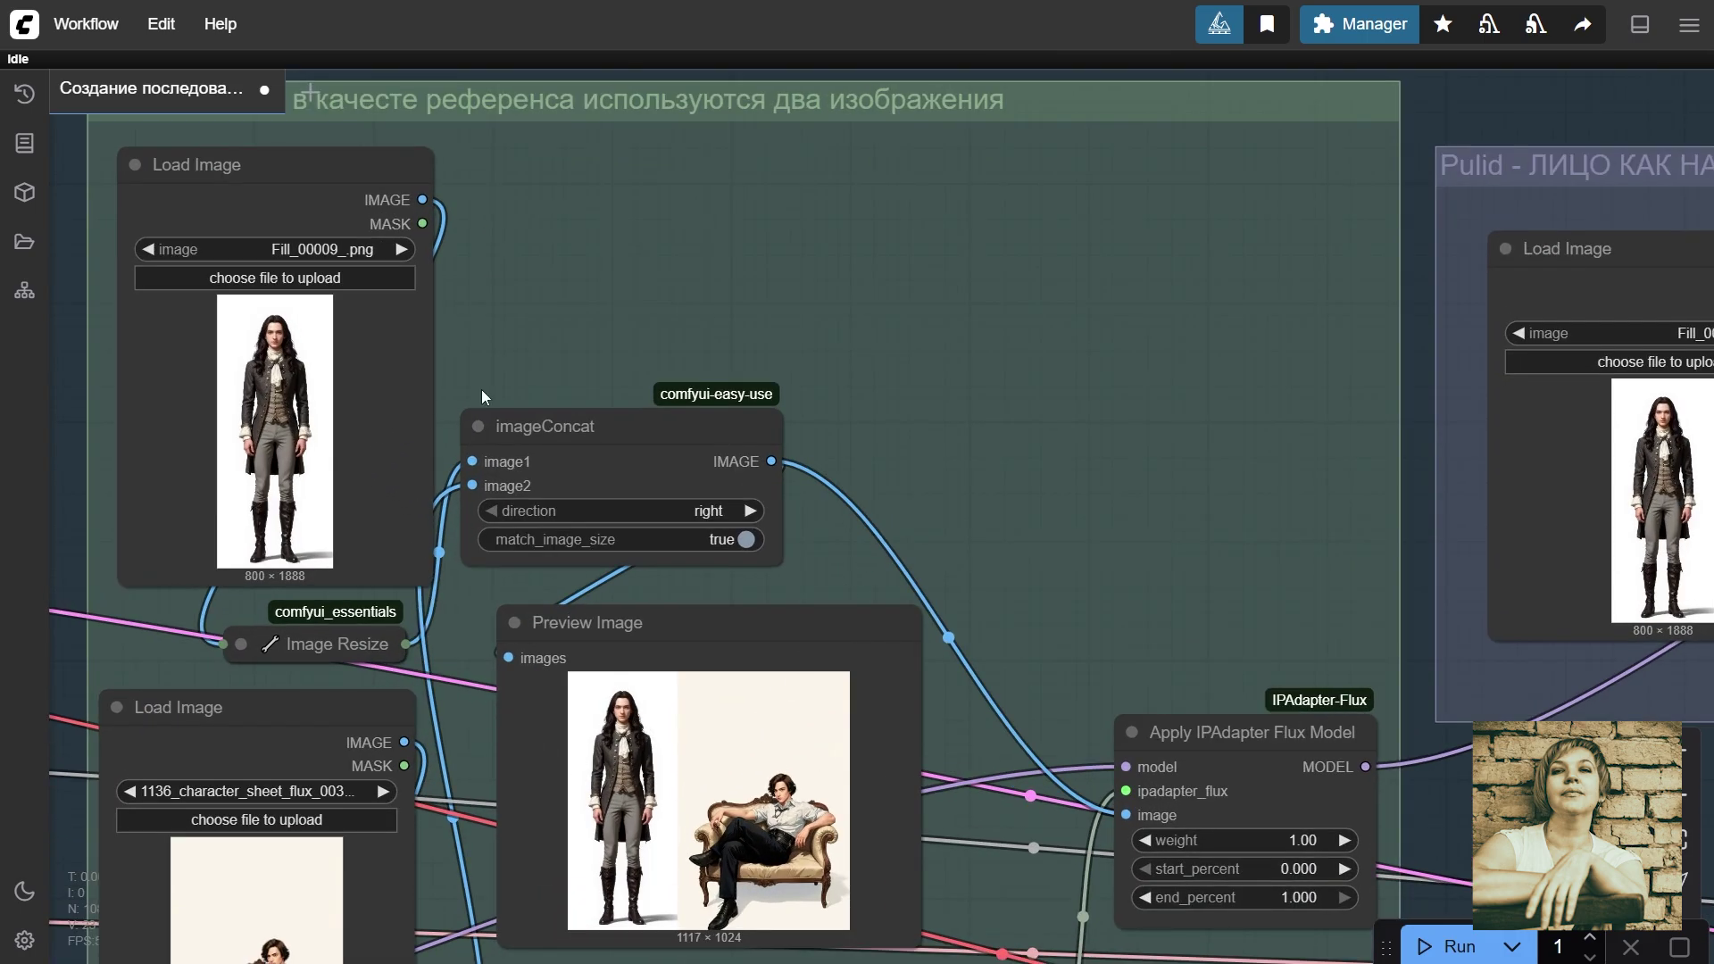
{"action": "left_click_drag", "start_coordinate": [623, 319], "coordinate": [596, 150]}
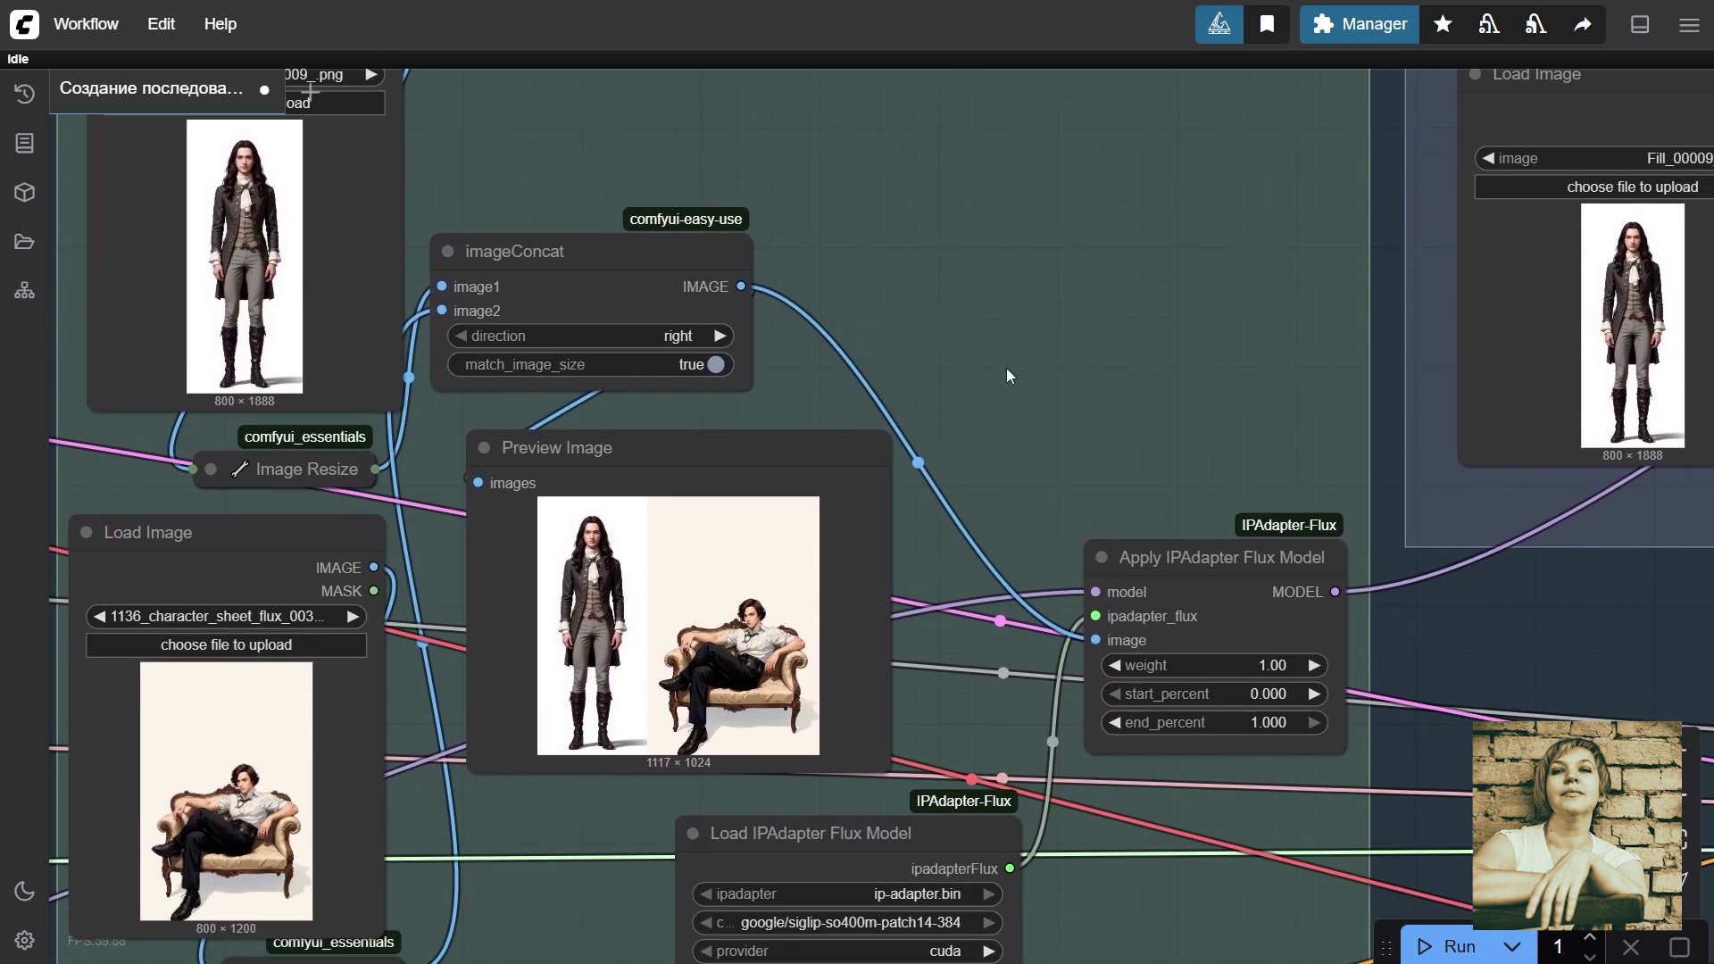
Step: Inspect the PuLID face reference subgroup and its model loader nodes
{"action": "scroll", "coordinate": [1116, 450], "scroll_direction": "down", "scroll_amount": 8}
{"action": "left_click_drag", "start_coordinate": [1437, 546], "coordinate": [823, 766]}
{"action": "scroll", "coordinate": [903, 444], "scroll_direction": "up", "scroll_amount": 7}
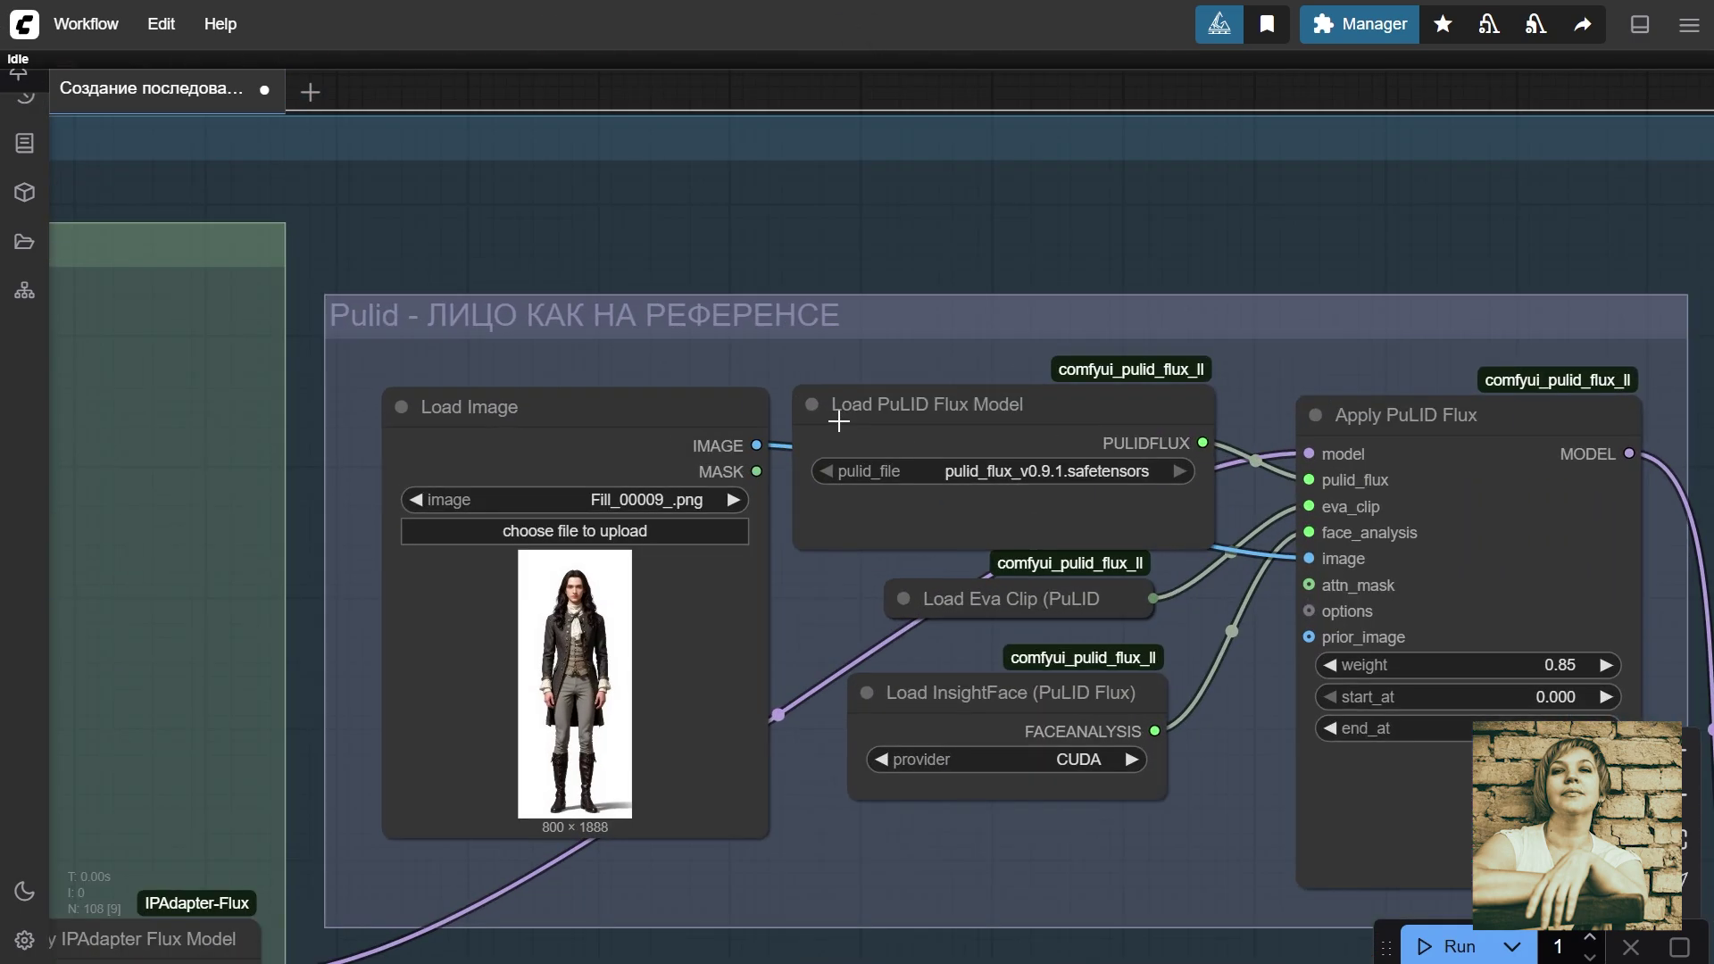
{"action": "scroll", "coordinate": [1277, 758], "scroll_direction": "down", "scroll_amount": 10}
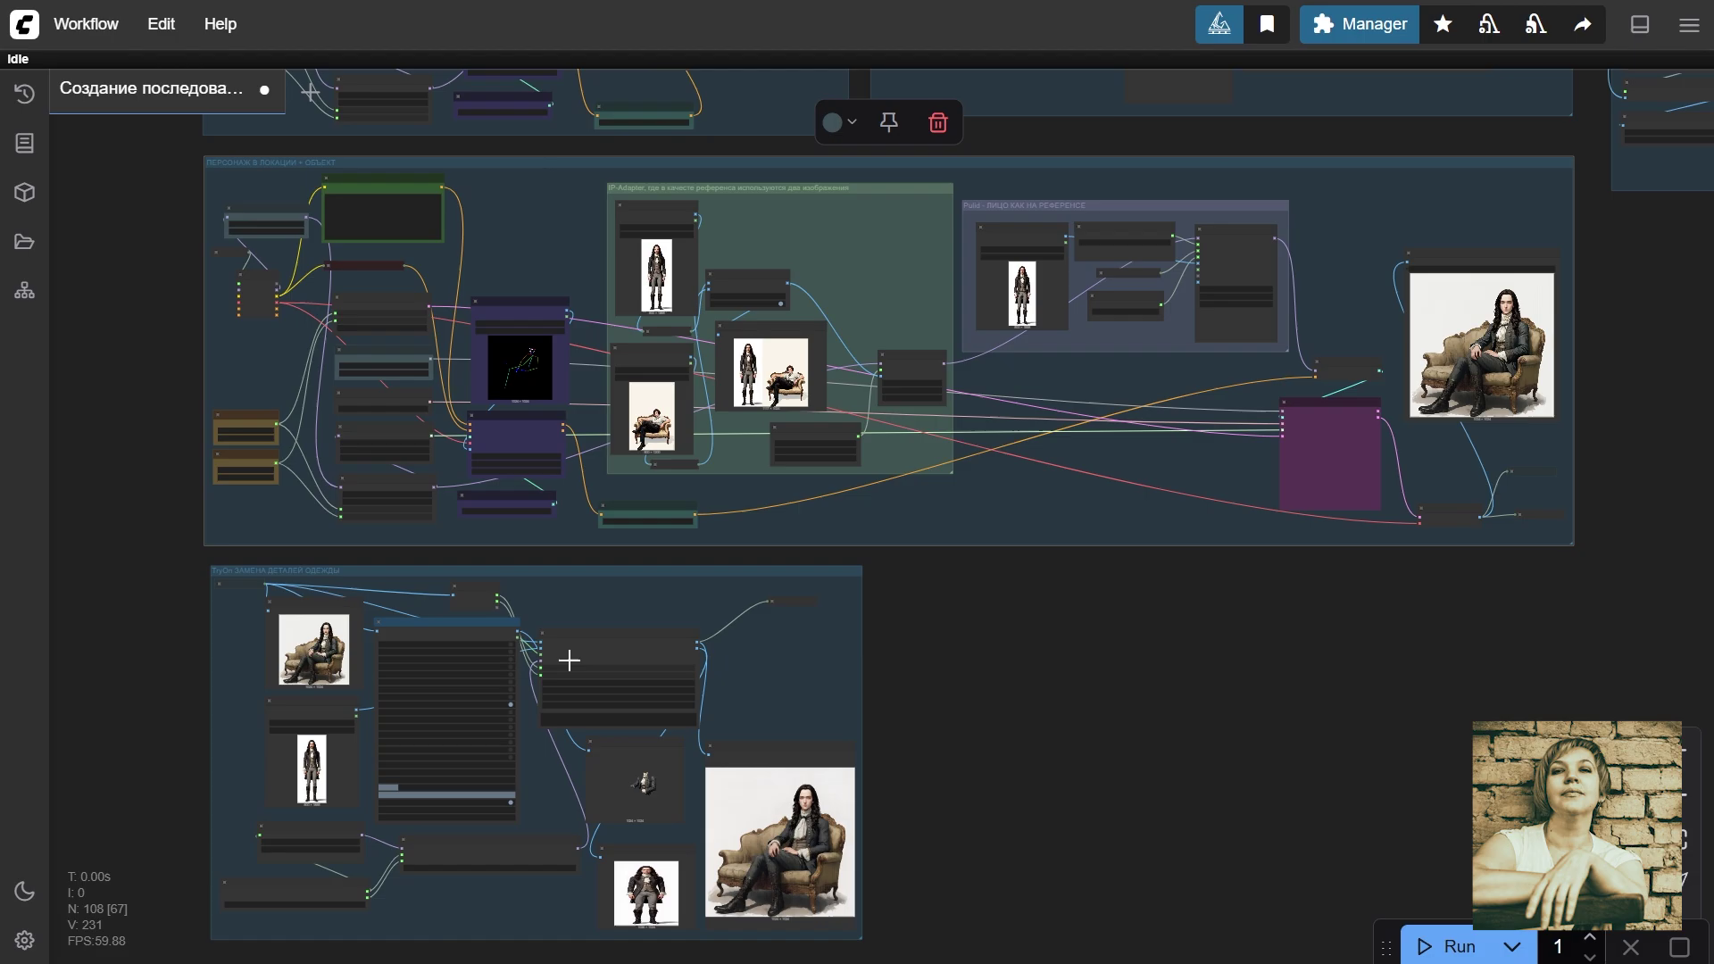
Step: Examine the TryOn clothing replacement group, including its clothes mask settings, extracted garment preview and resulting seated character image
{"action": "left_click", "coordinate": [597, 571]}
{"action": "key", "text": "."}
{"action": "scroll", "coordinate": [642, 451], "scroll_direction": "up", "scroll_amount": 6}
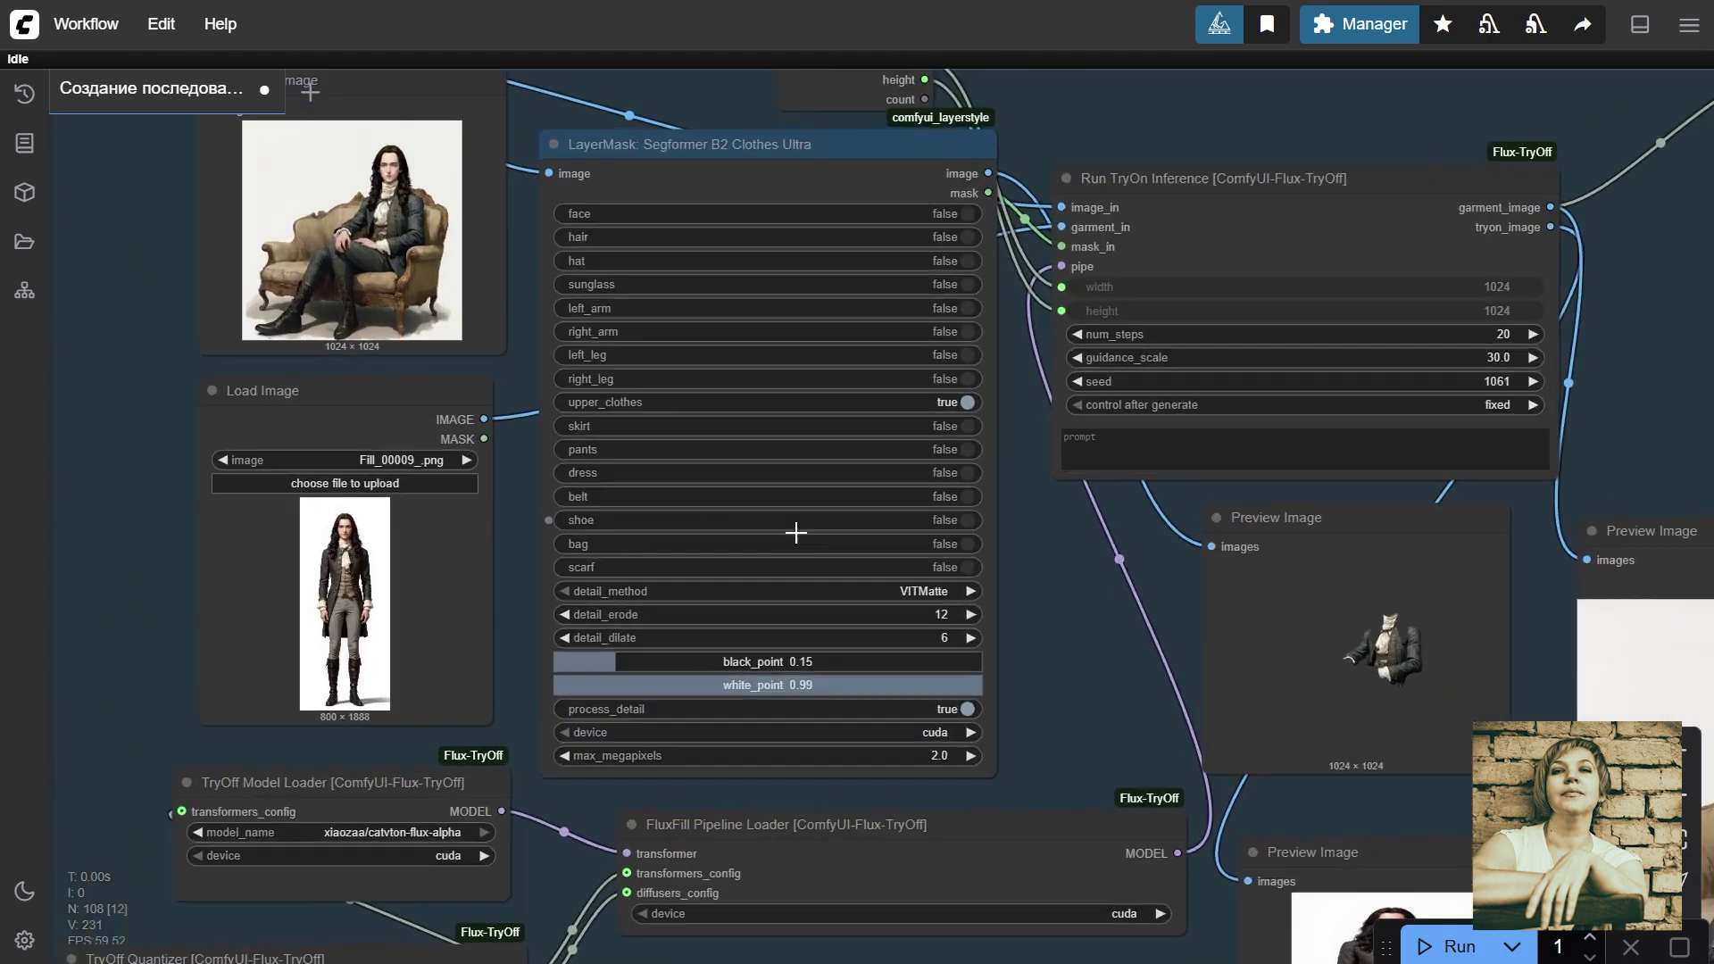
{"action": "left_click_drag", "start_coordinate": [1084, 634], "coordinate": [1069, 774]}
{"action": "scroll", "coordinate": [1069, 775], "scroll_direction": "down", "scroll_amount": 3}
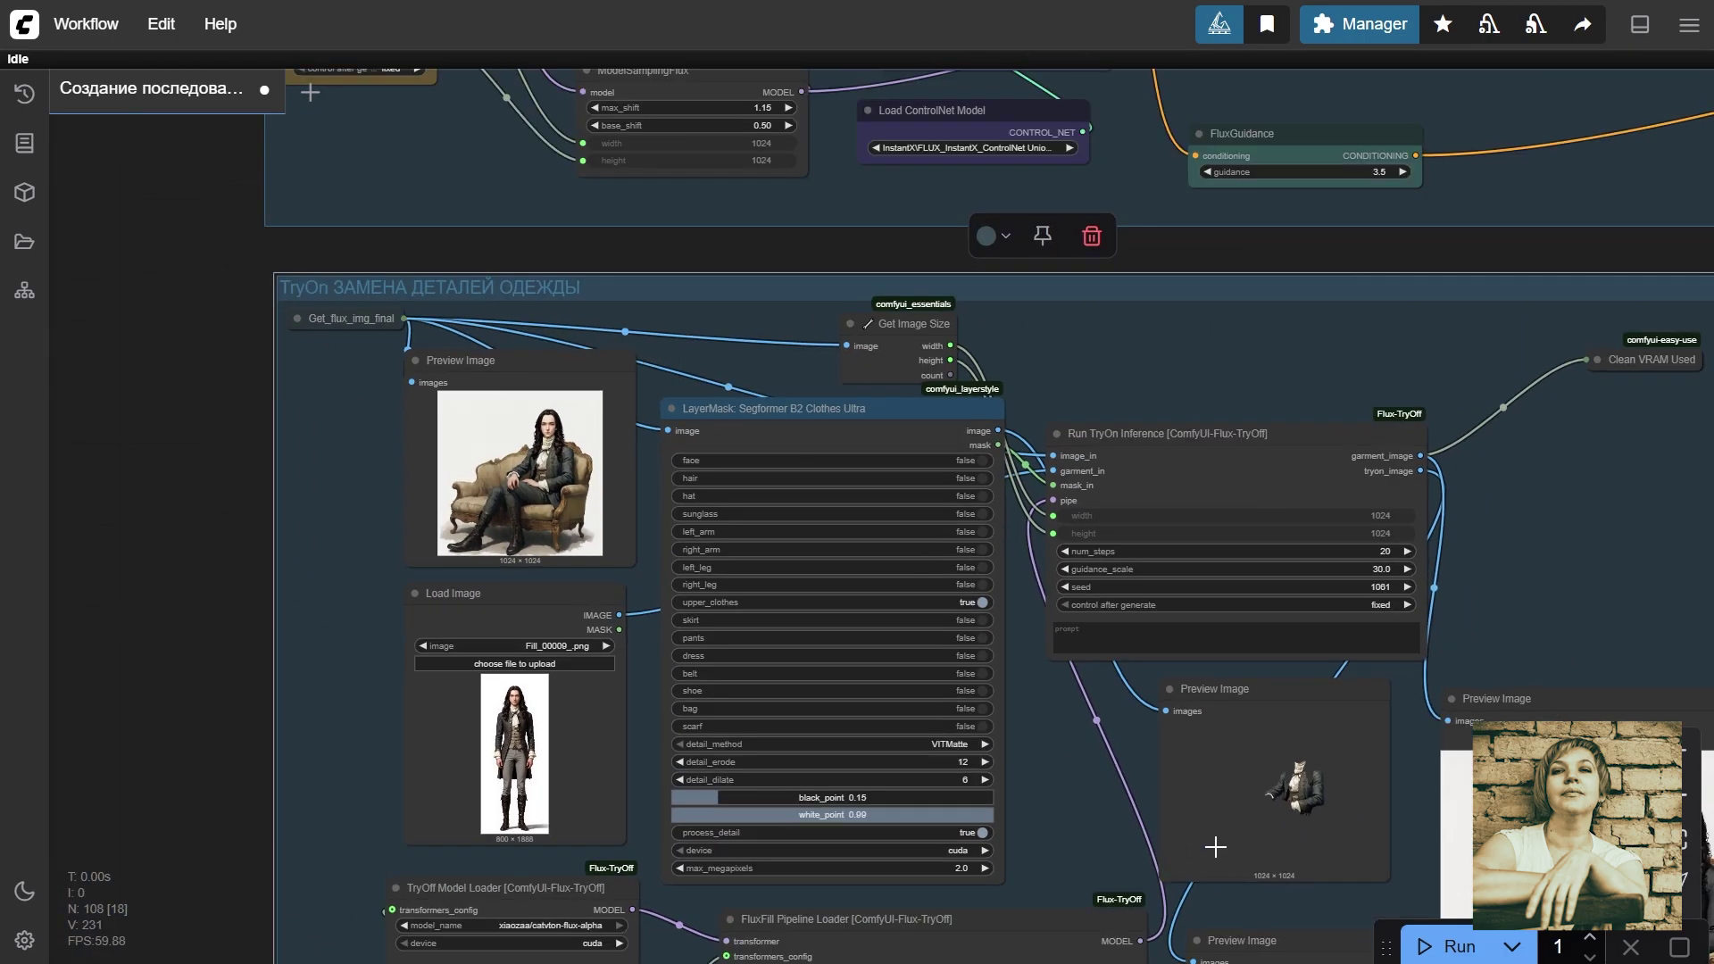
{"action": "scroll", "coordinate": [1223, 835], "scroll_direction": "up", "scroll_amount": 8}
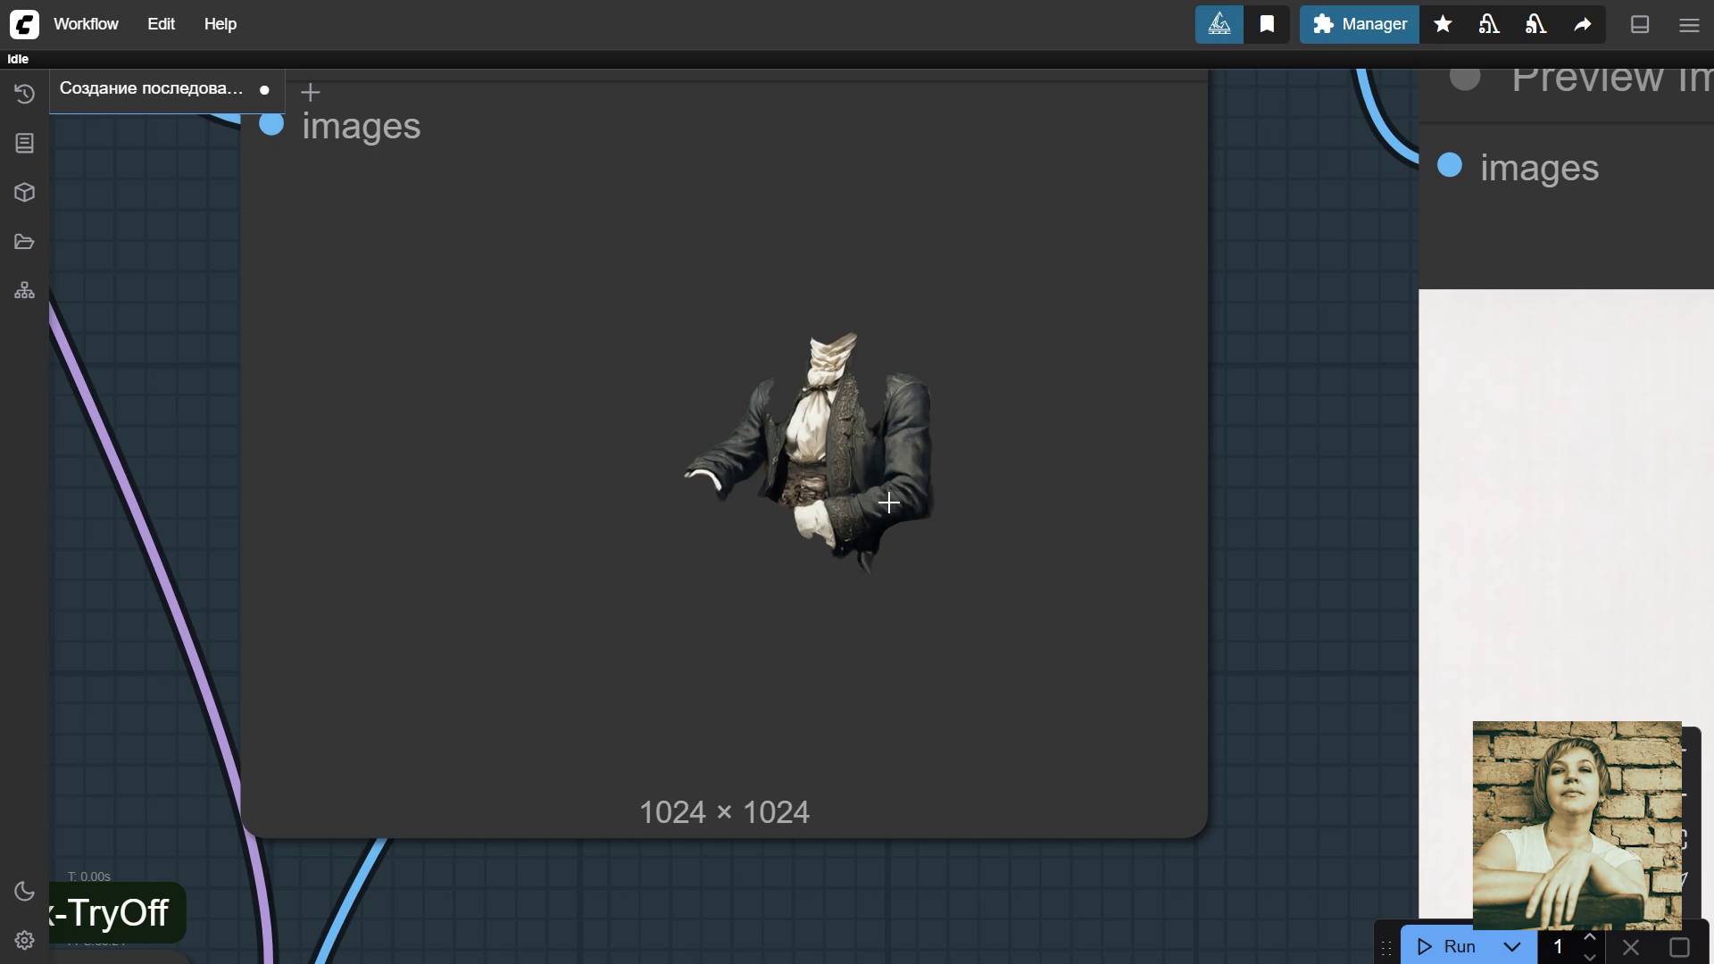
{"action": "scroll", "coordinate": [1110, 776], "scroll_direction": "down", "scroll_amount": 6}
{"action": "left_click_drag", "start_coordinate": [1103, 788], "coordinate": [432, 547]}
{"action": "scroll", "coordinate": [1252, 661], "scroll_direction": "up", "scroll_amount": 1}
{"action": "scroll", "coordinate": [1251, 661], "scroll_direction": "down", "scroll_amount": 5}
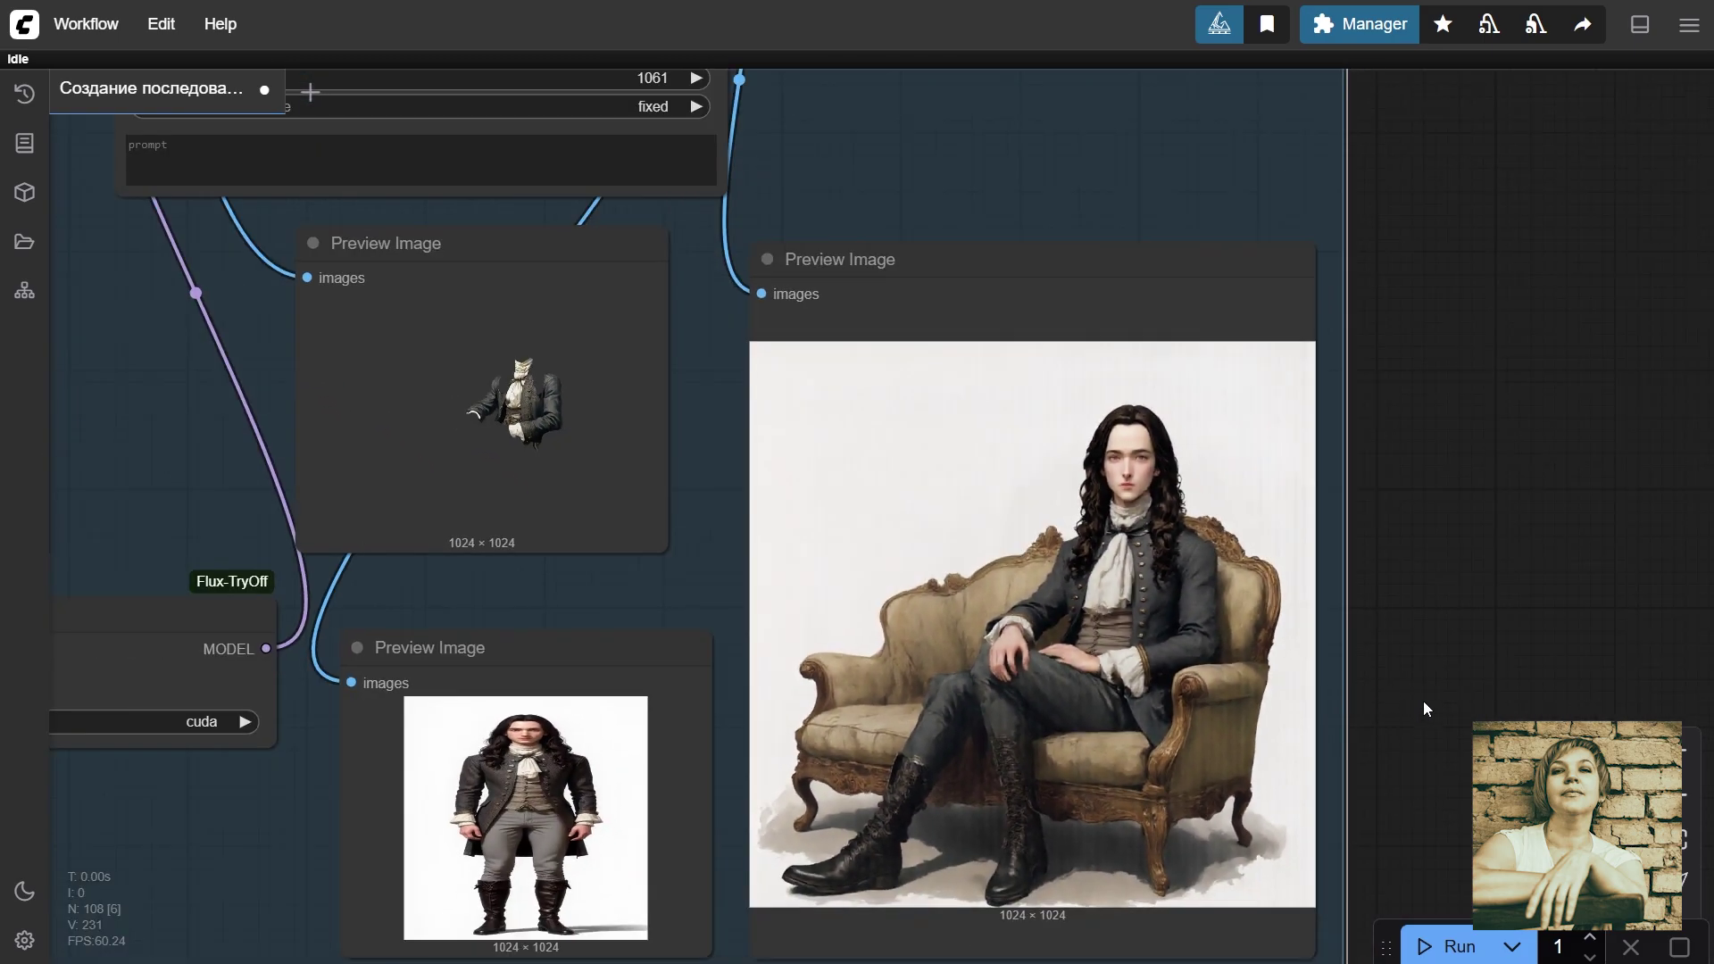
{"action": "left_click_drag", "start_coordinate": [1473, 718], "coordinate": [1258, 575]}
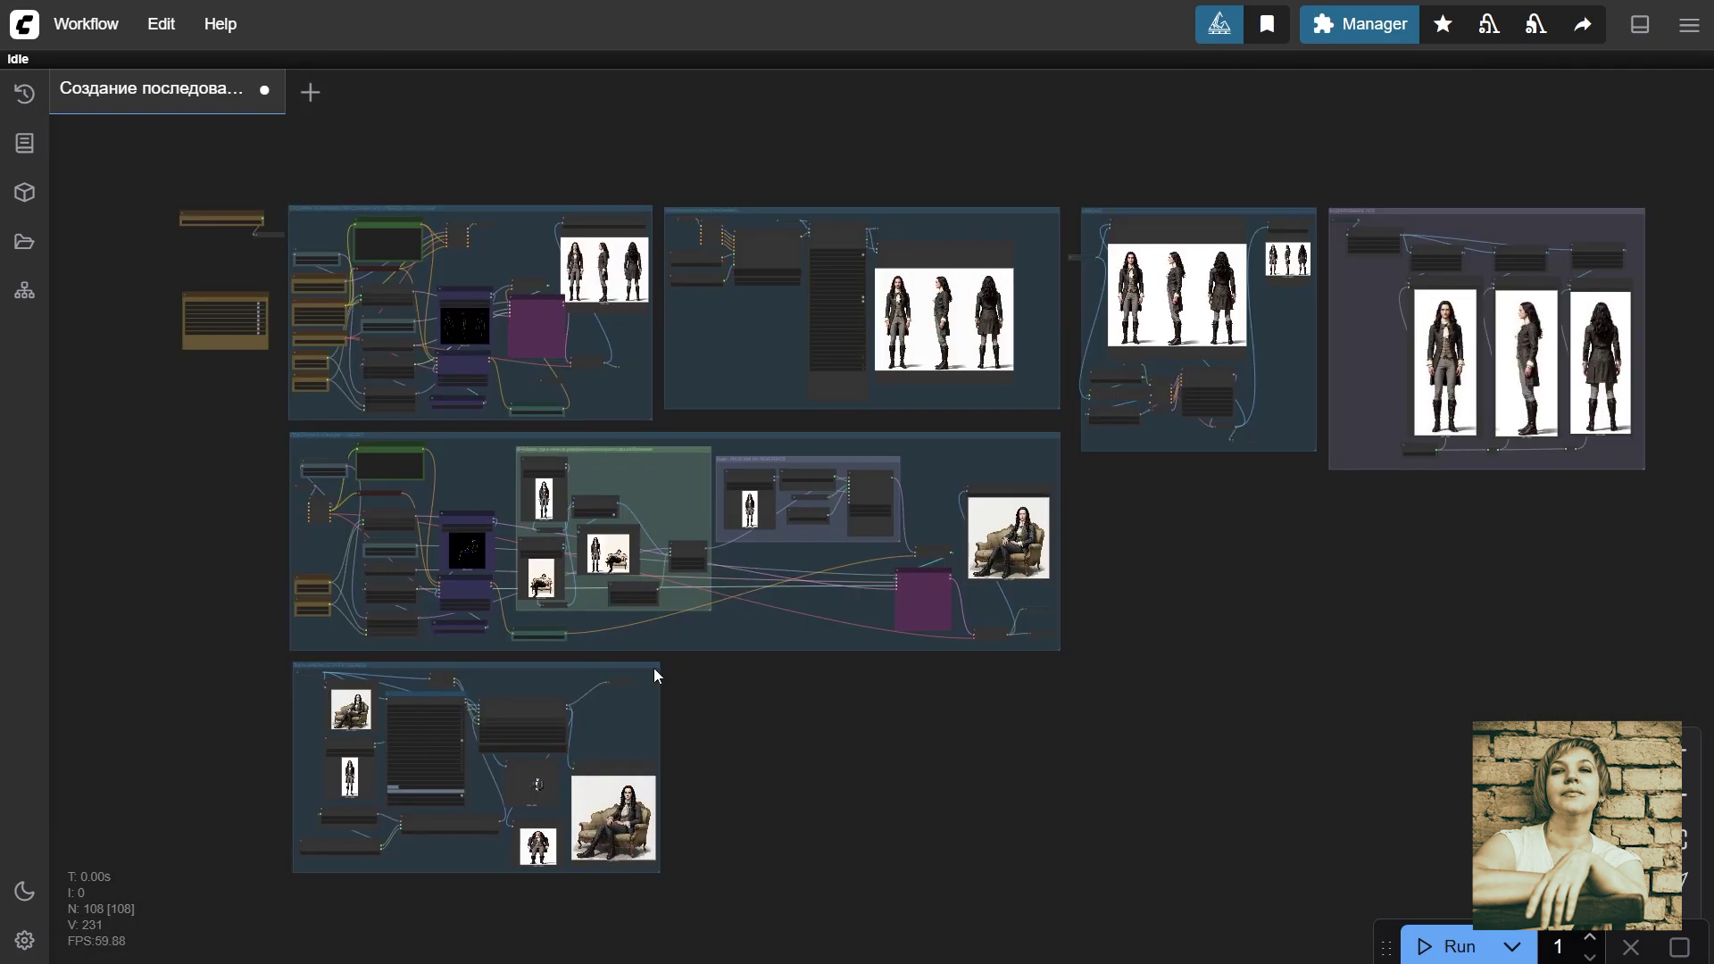
Step: Disable every group except the main character creation group in the Fast Groups Muter node
{"action": "left_click", "coordinate": [222, 291]}
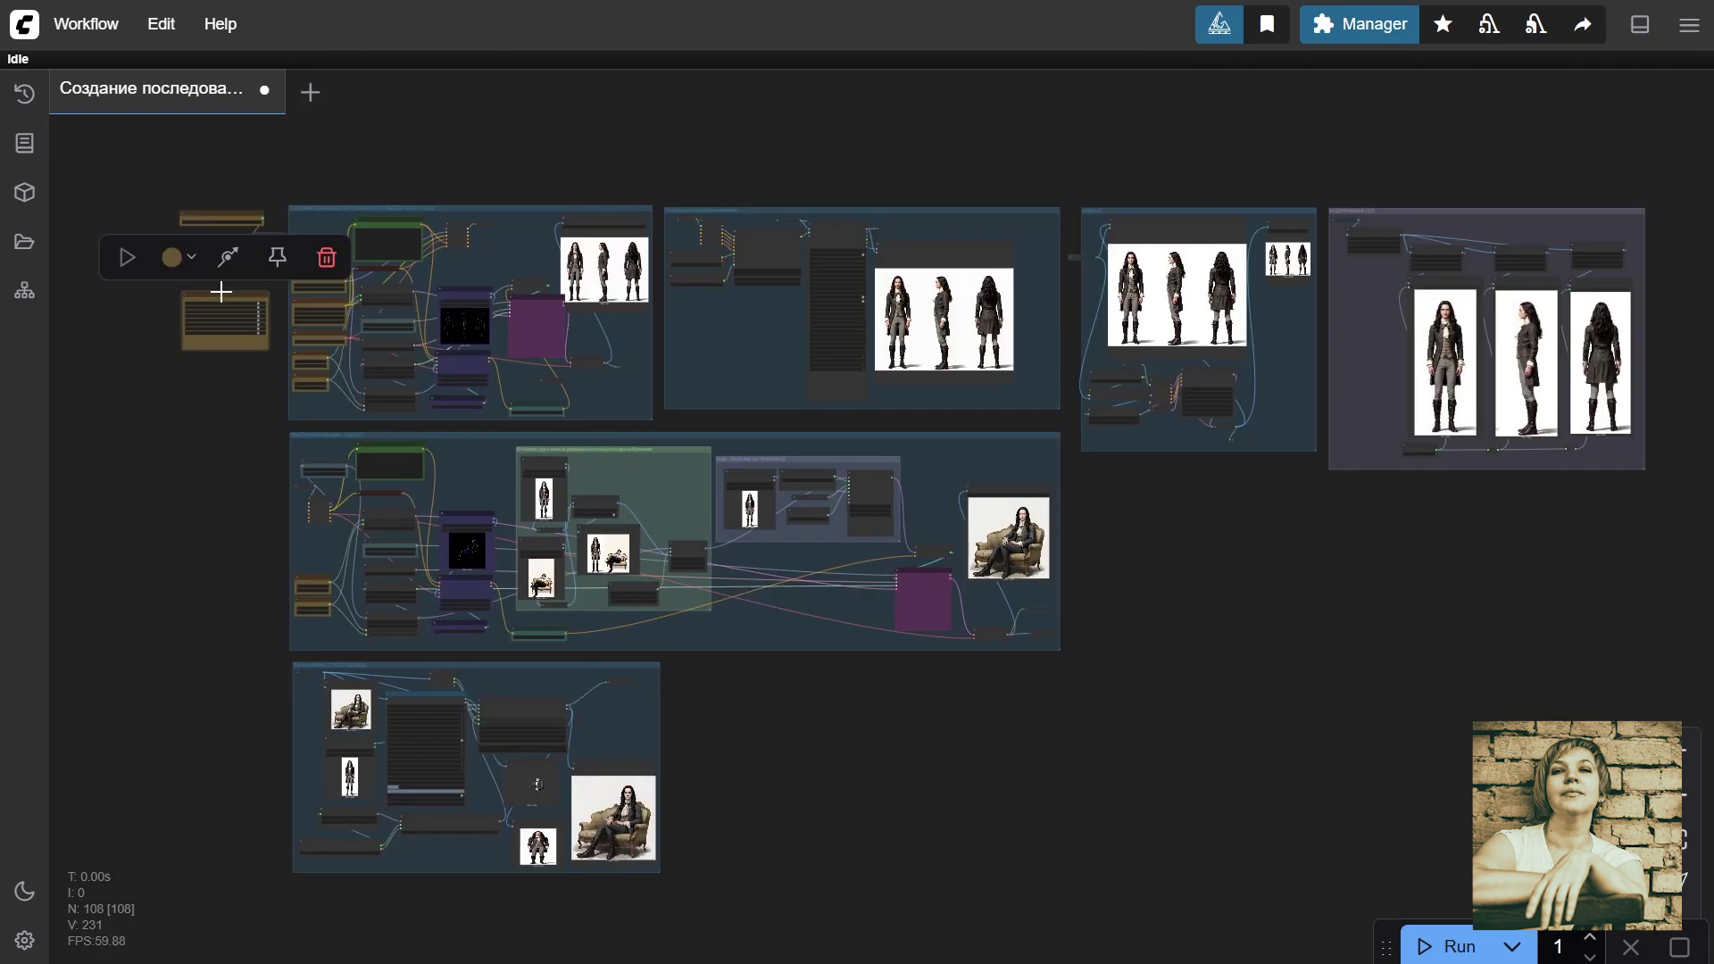
{"action": "key", "text": "."}
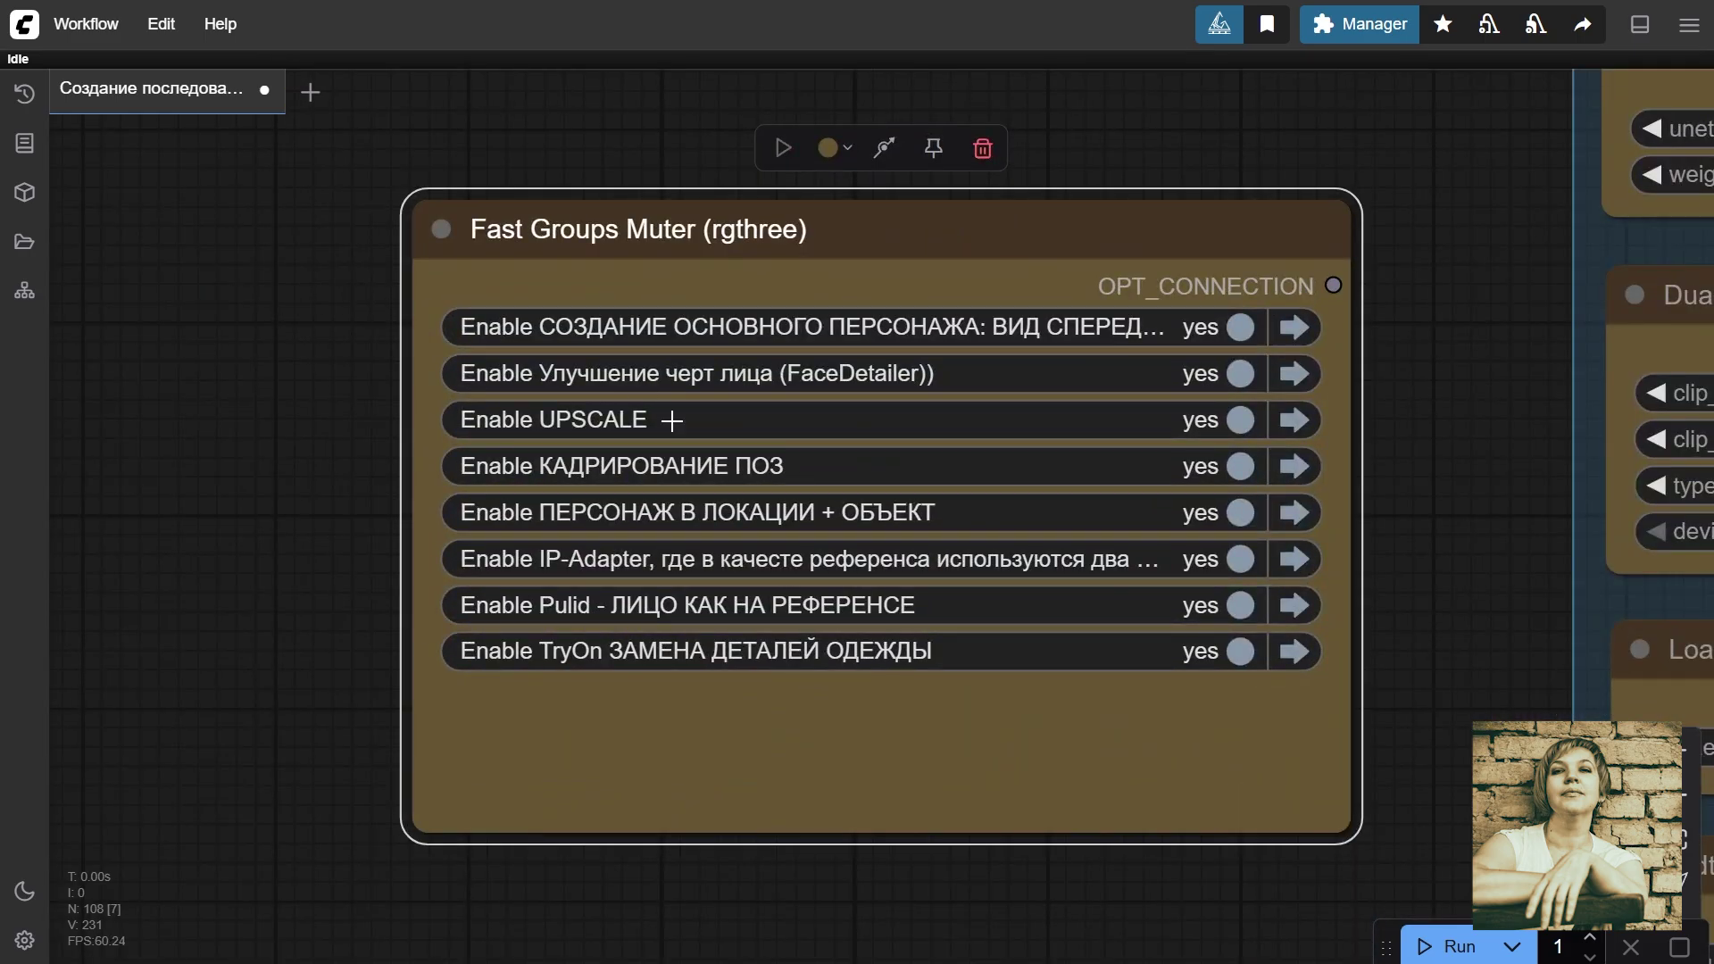
{"action": "scroll", "coordinate": [870, 526], "scroll_direction": "down", "scroll_amount": 2}
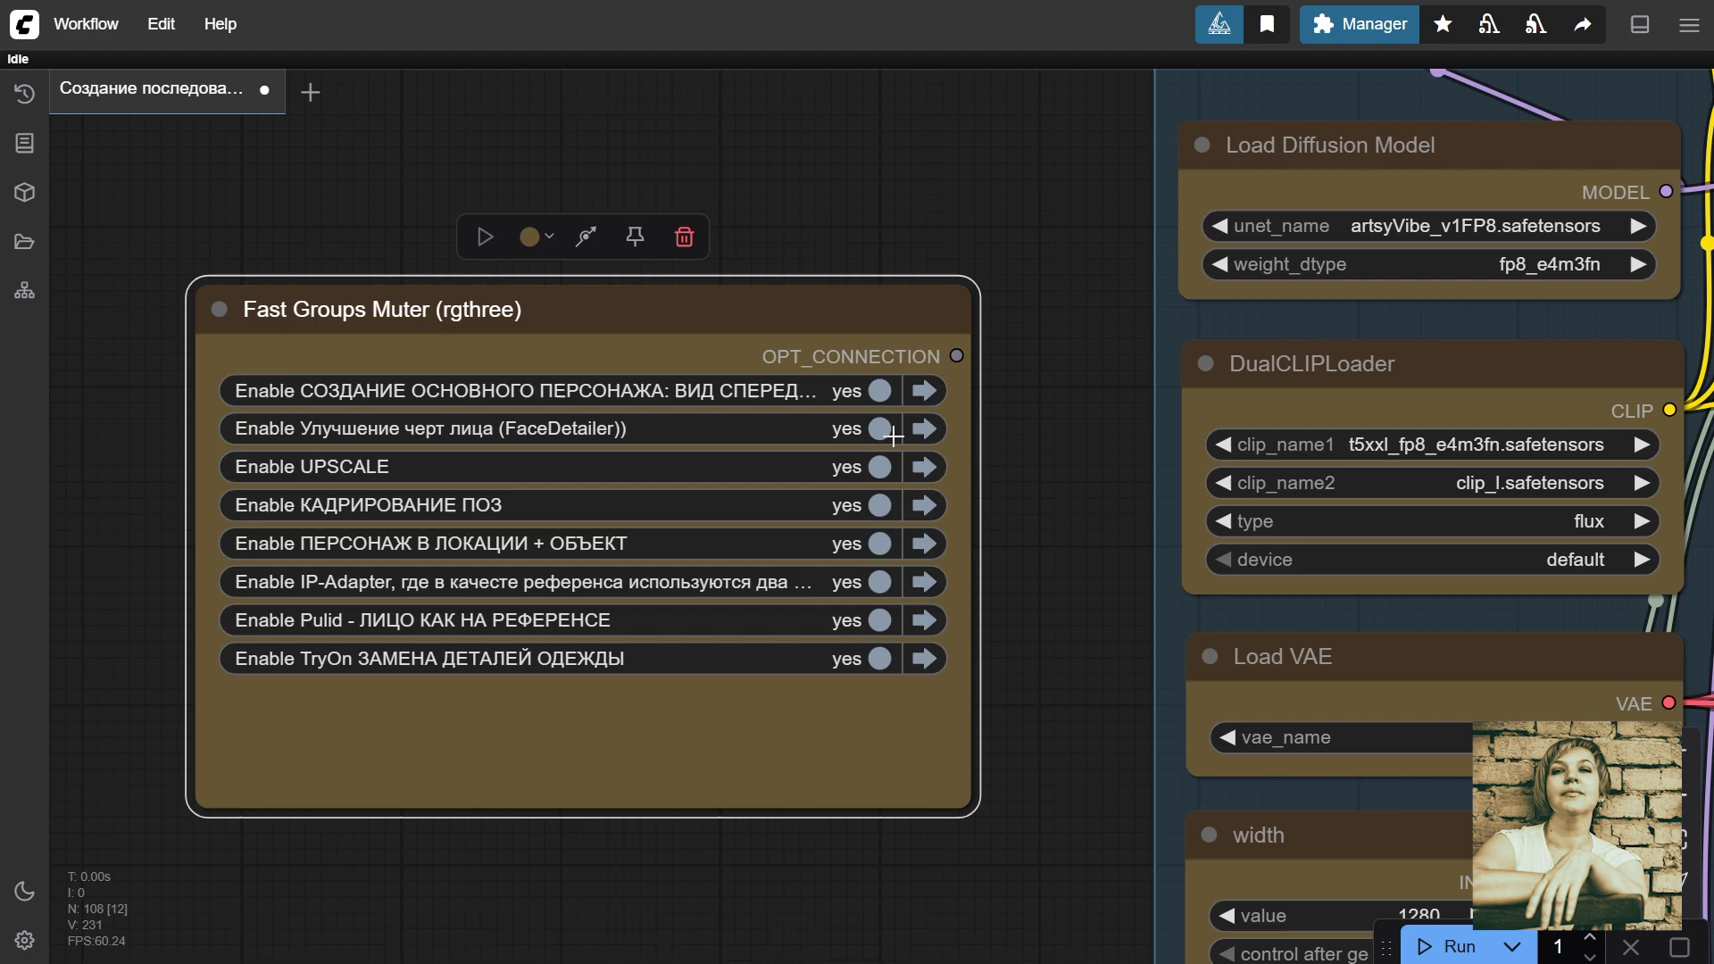
{"action": "left_click", "coordinate": [879, 428]}
{"action": "left_click", "coordinate": [879, 467]}
{"action": "left_click", "coordinate": [879, 505]}
{"action": "left_click", "coordinate": [881, 541]}
{"action": "left_click", "coordinate": [881, 582]}
{"action": "left_click", "coordinate": [880, 543]}
{"action": "left_click", "coordinate": [880, 659]}
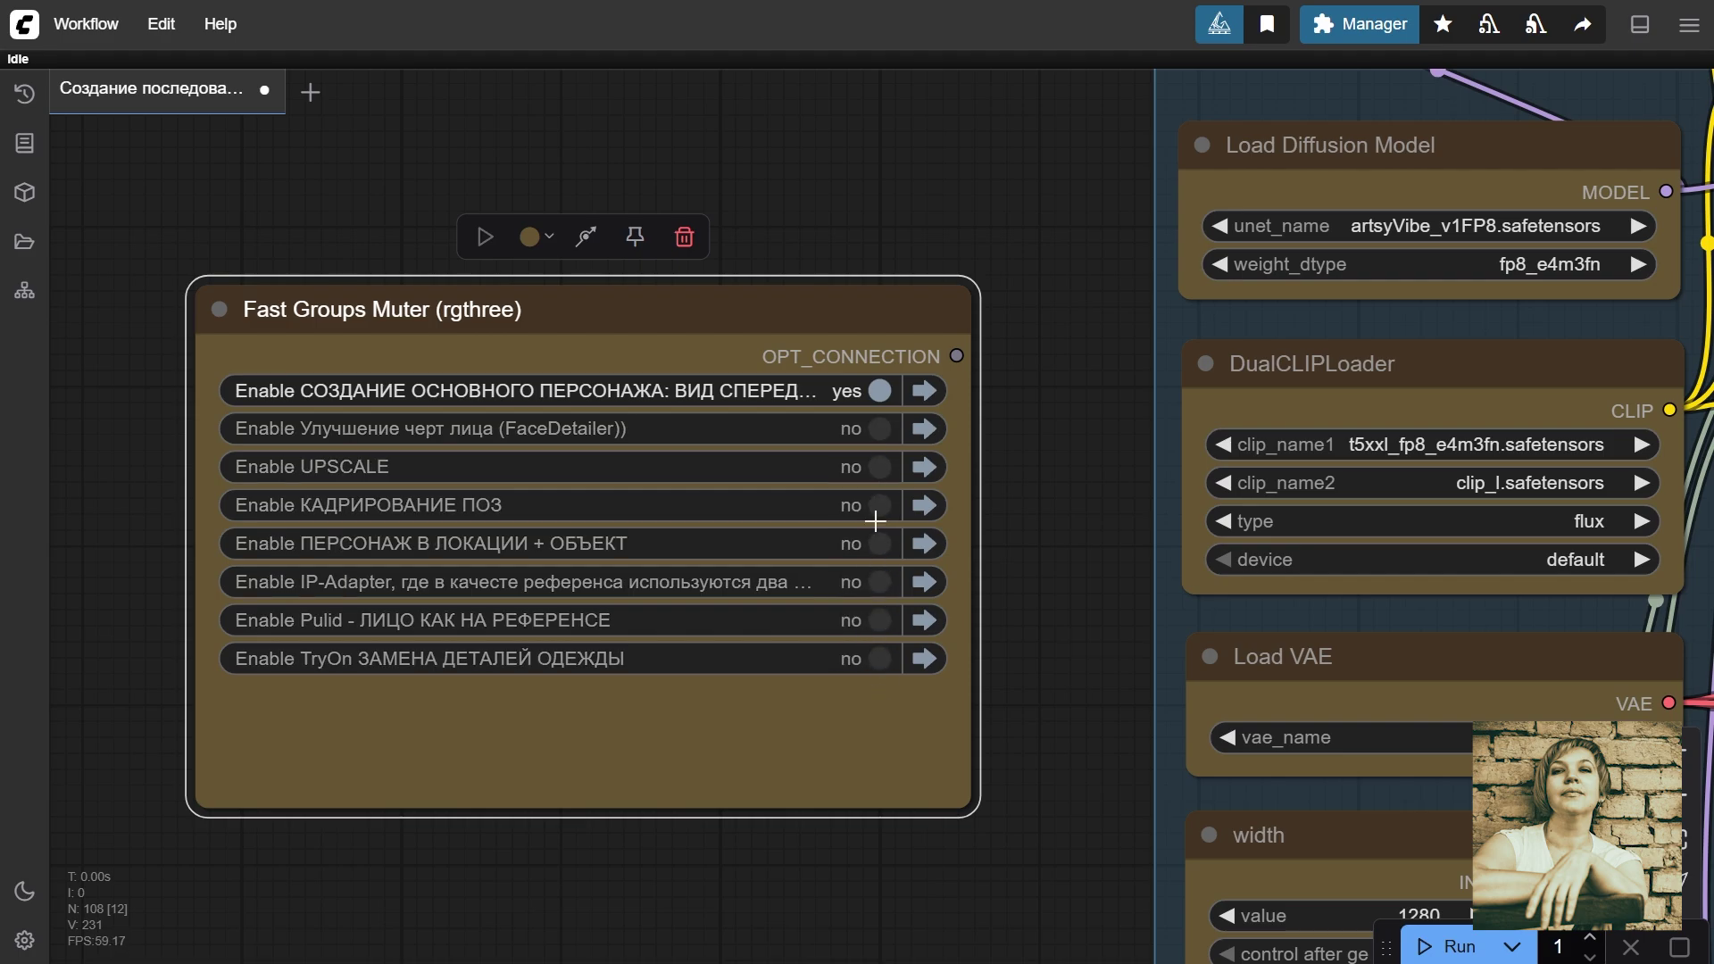
Step: Go to the main character creation group and review its overall node layout
{"action": "left_click", "coordinate": [924, 391]}
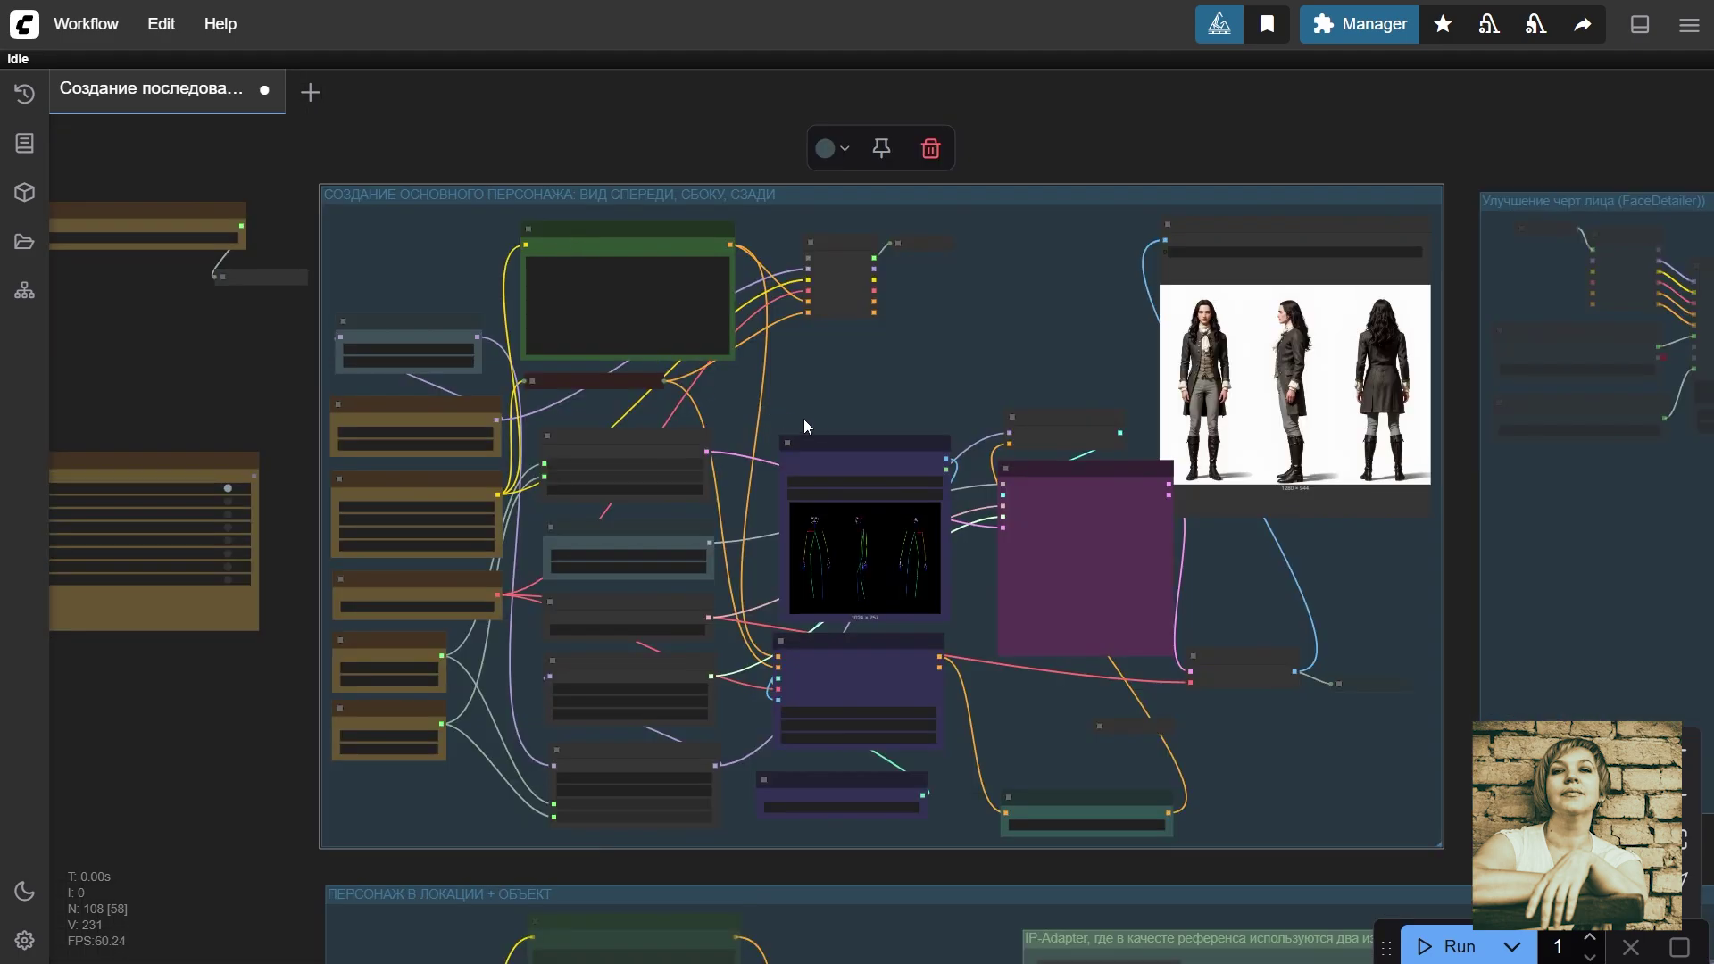
{"action": "scroll", "coordinate": [757, 488], "scroll_direction": "up", "scroll_amount": 3}
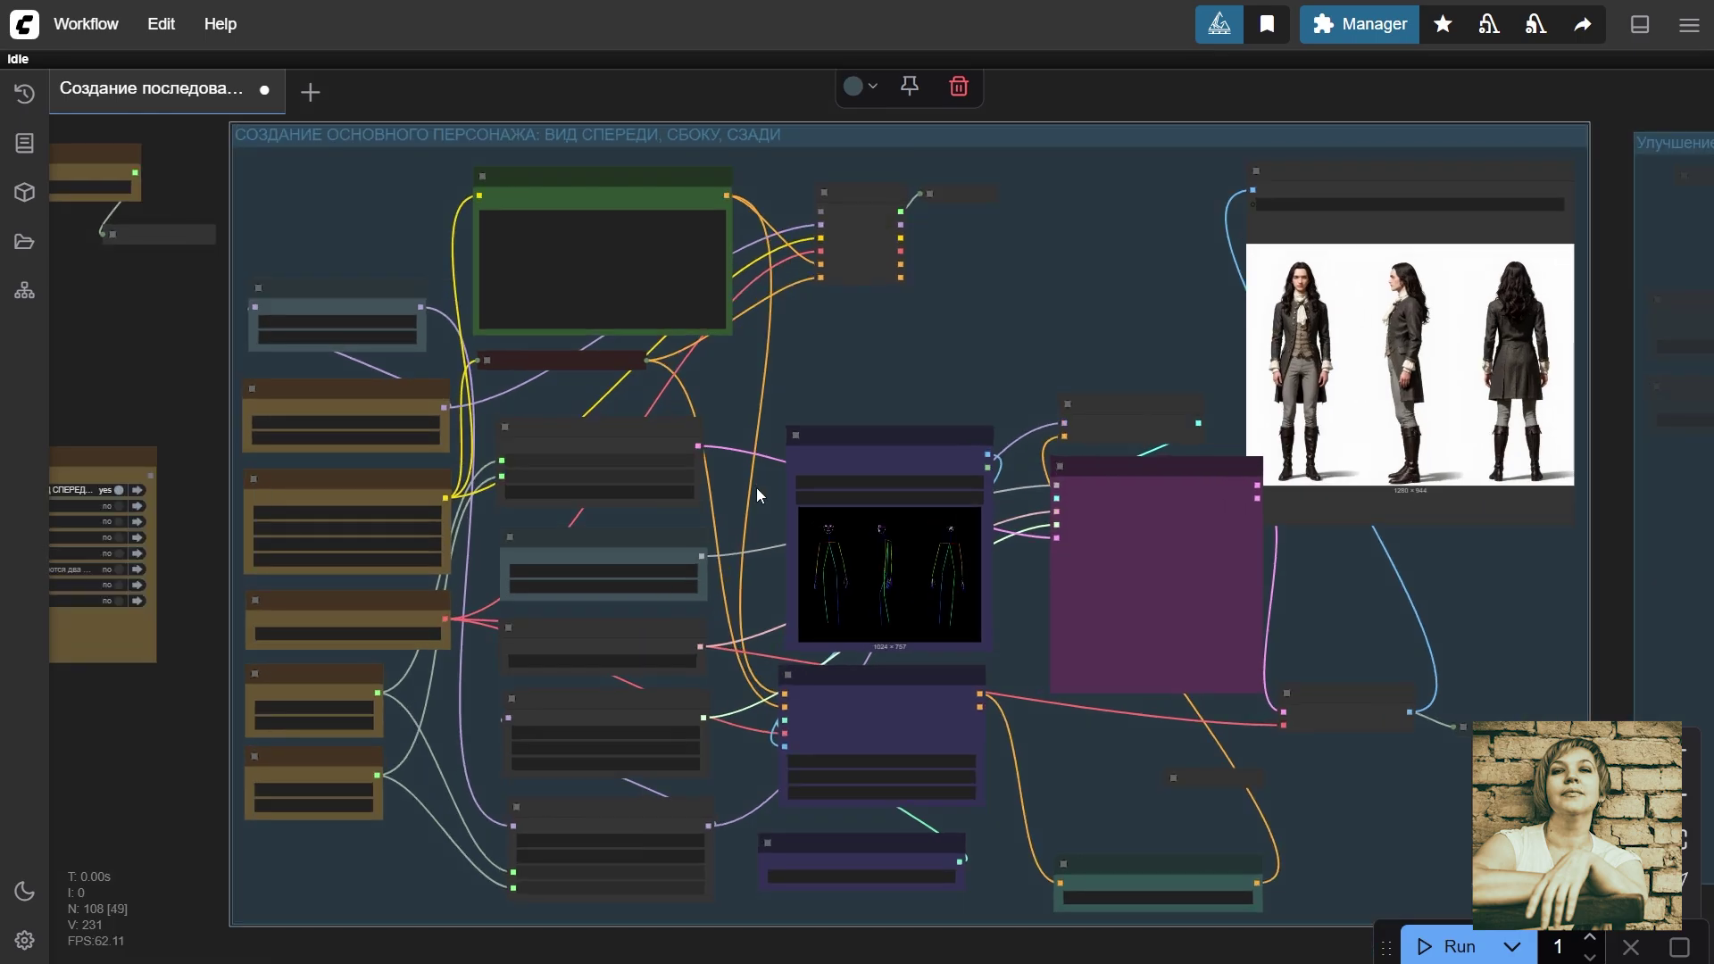
{"action": "left_click_drag", "start_coordinate": [987, 319], "coordinate": [889, 330]}
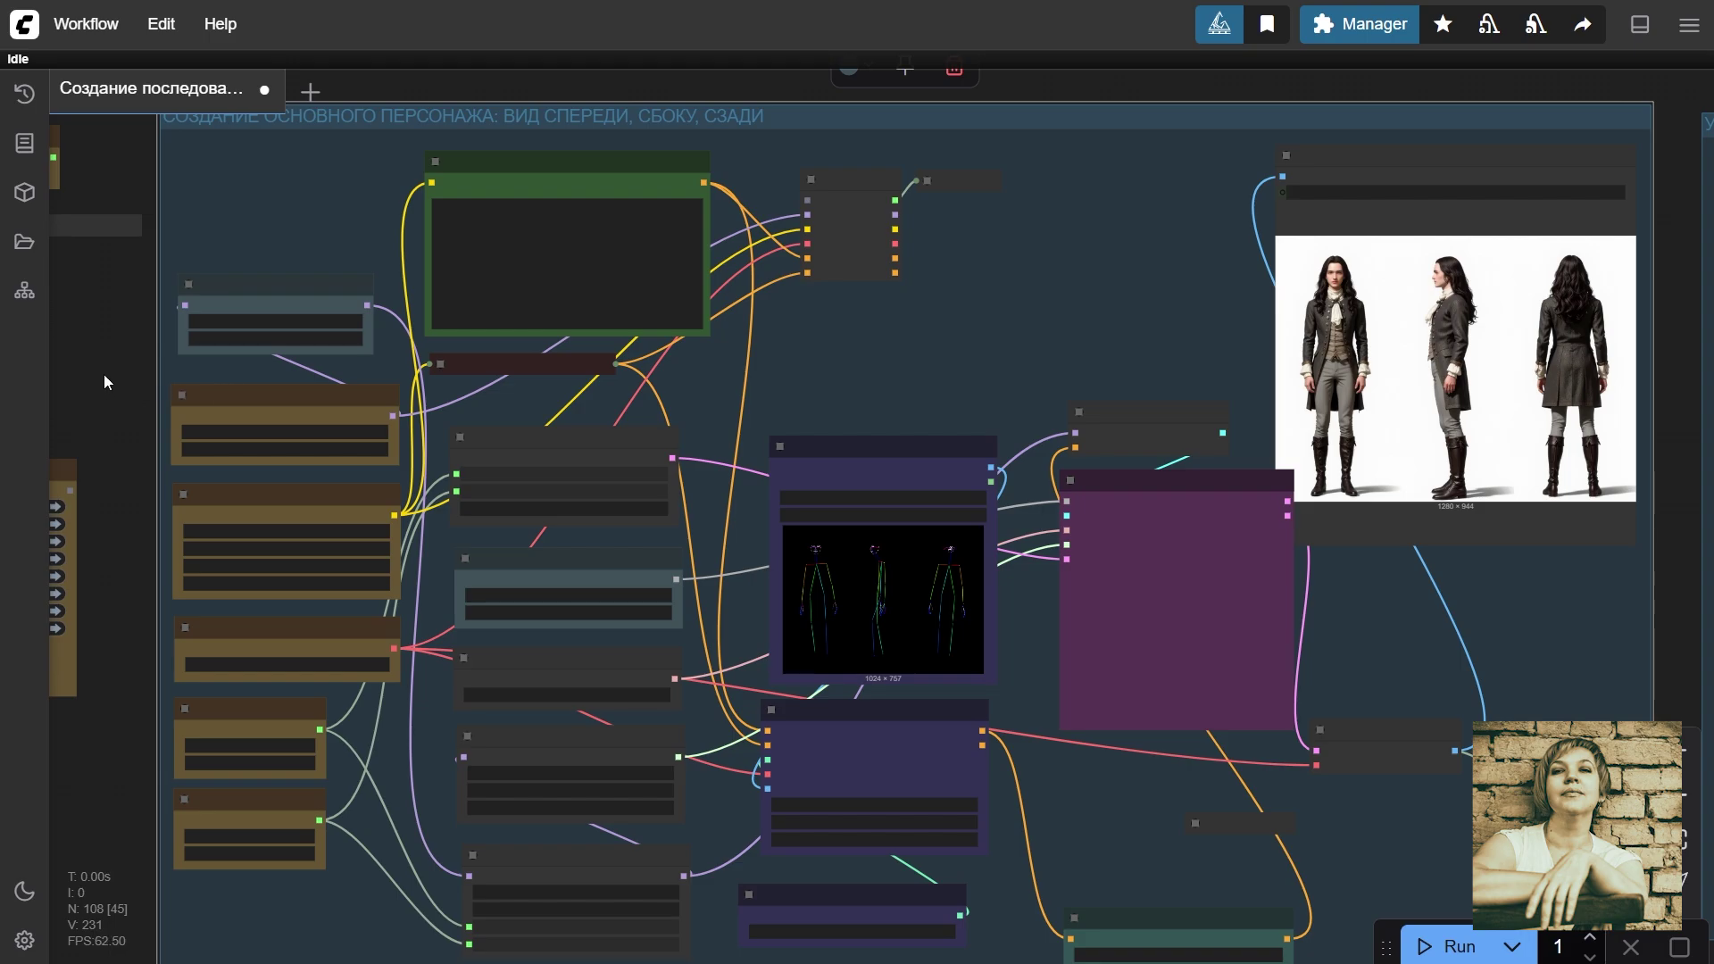
{"action": "left_click_drag", "start_coordinate": [103, 374], "coordinate": [105, 371]}
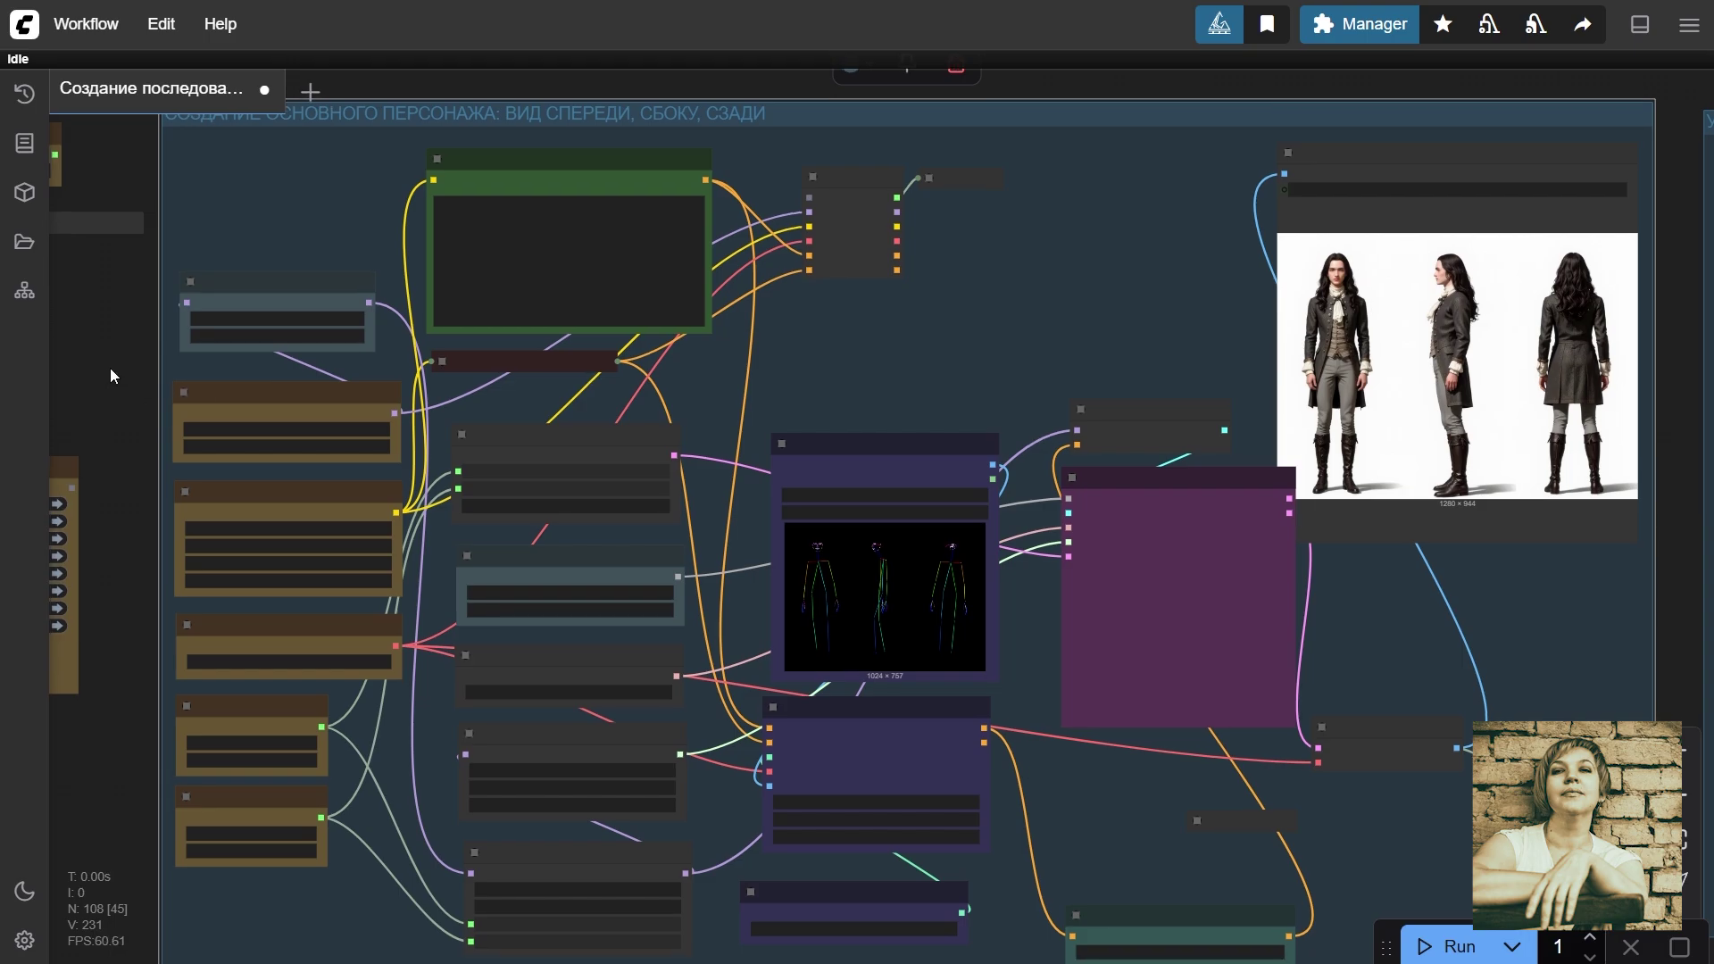
Step: Choose artsyVibe_v1FP8.safetensors as the unet_name in the Load Diffusion Model node
{"action": "scroll", "coordinate": [110, 368], "scroll_direction": "up", "scroll_amount": 4}
{"action": "left_click", "coordinate": [407, 318]}
{"action": "scroll", "coordinate": [407, 318], "scroll_direction": "up", "scroll_amount": 6}
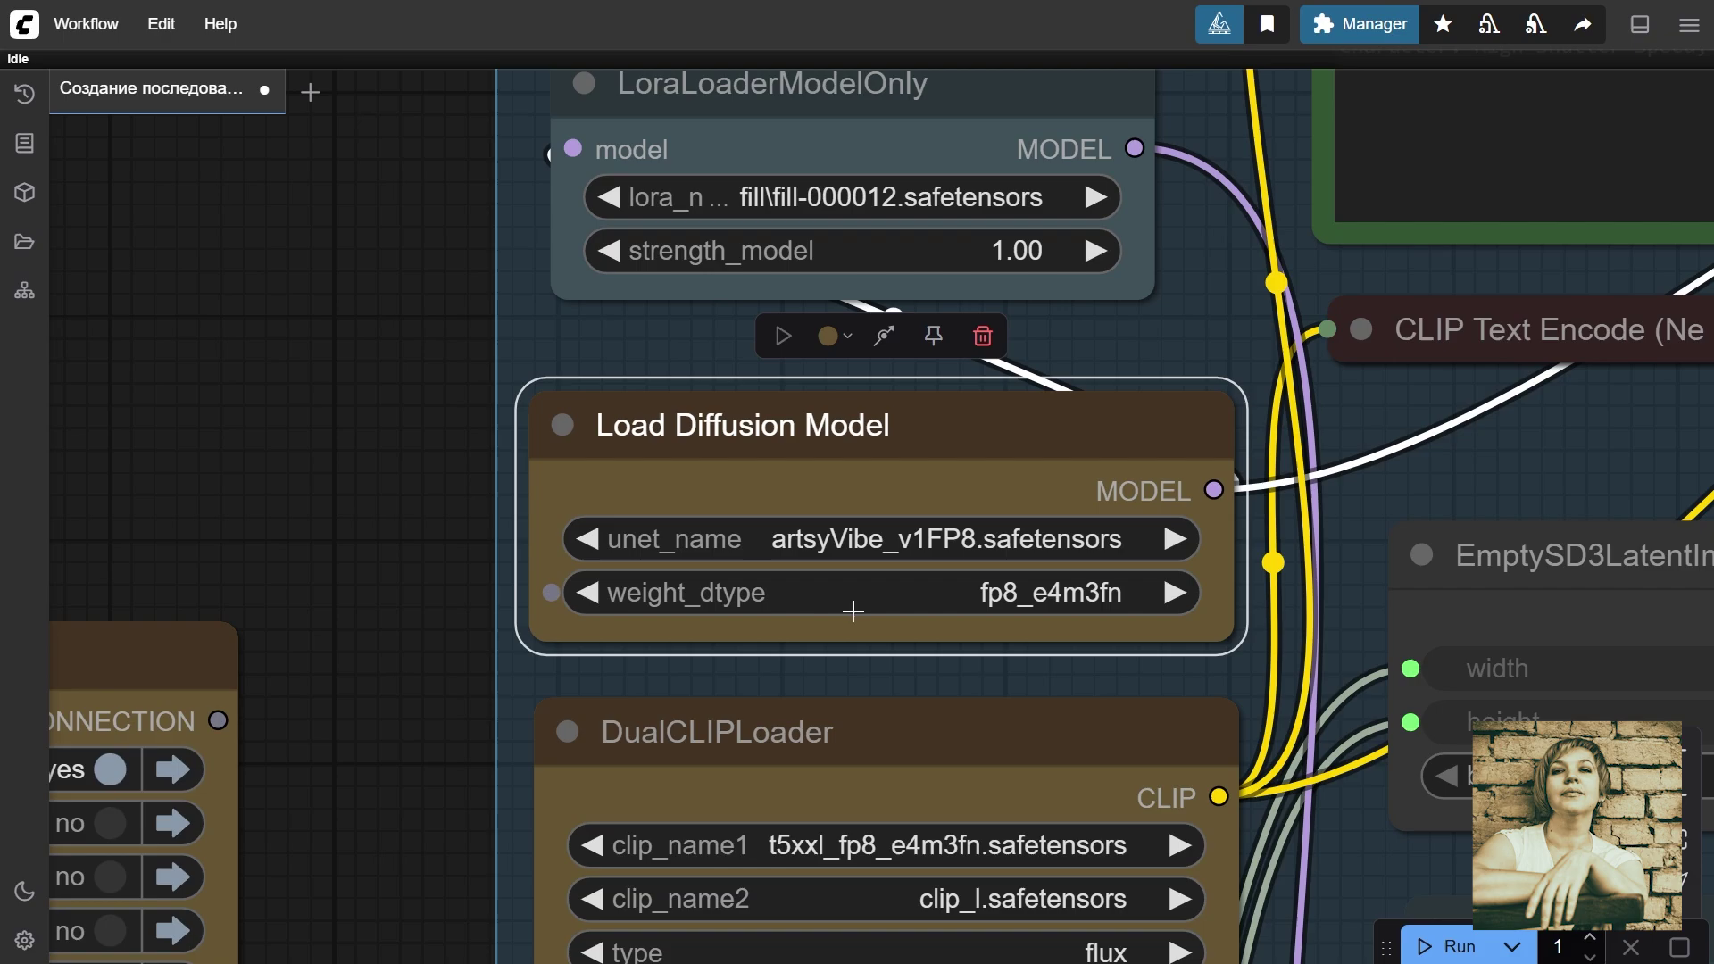
{"action": "left_click", "coordinate": [852, 543]}
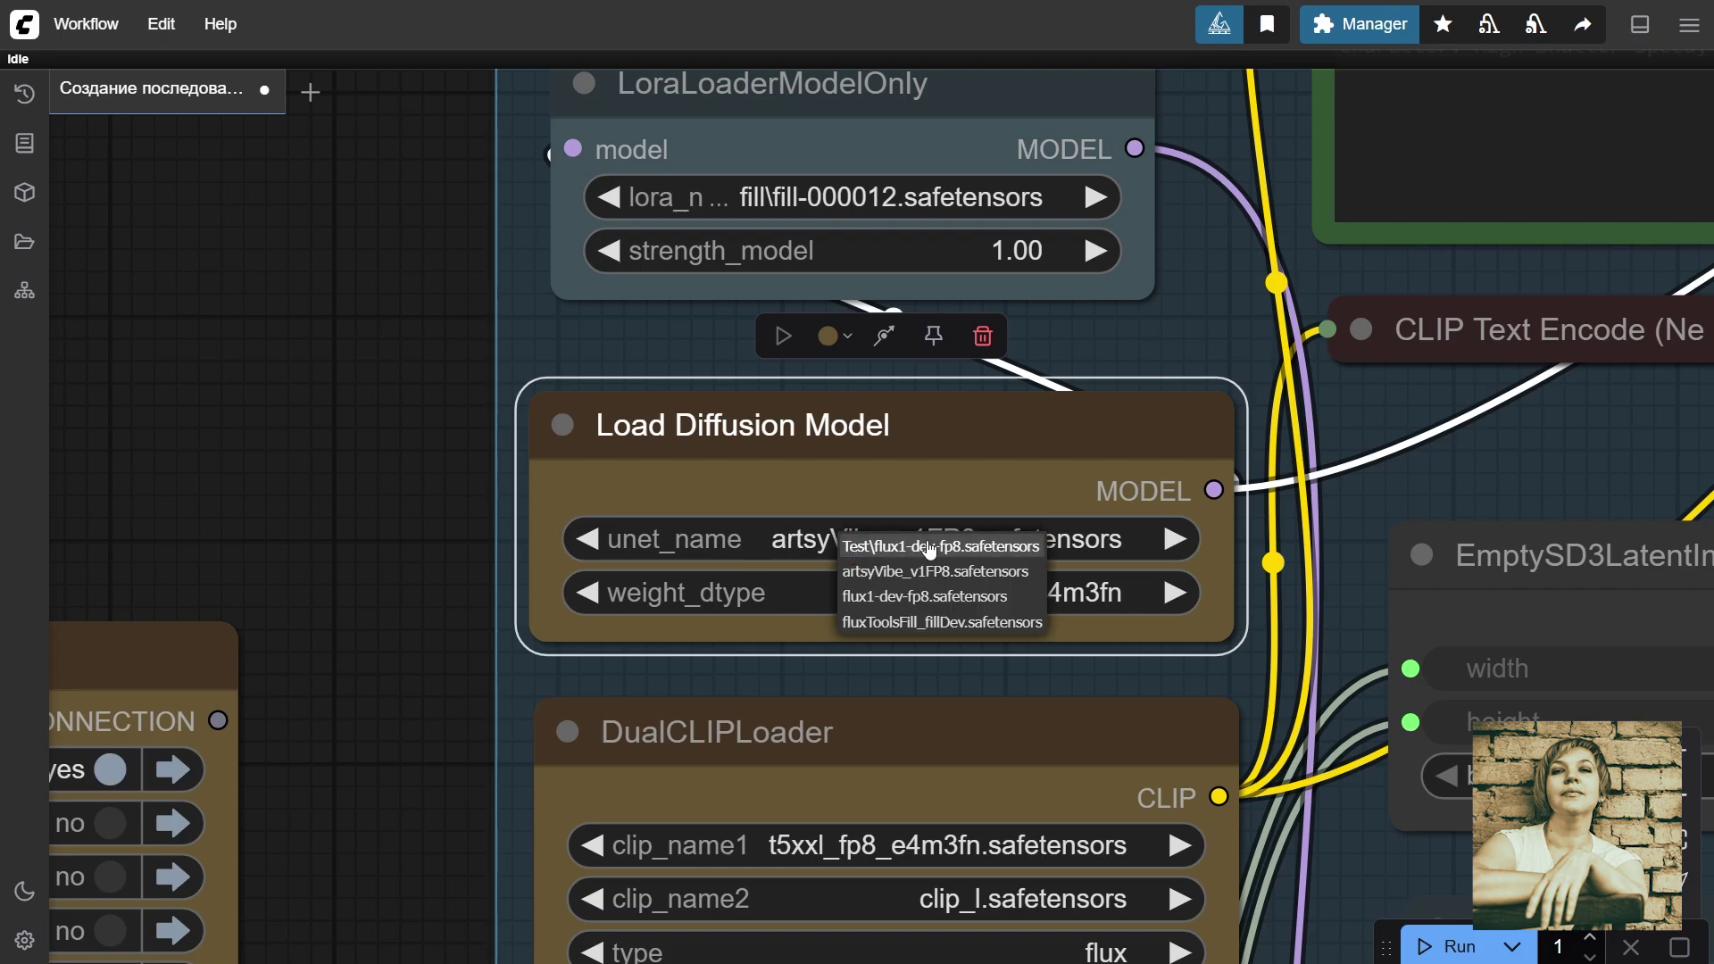
{"action": "left_click", "coordinate": [926, 572]}
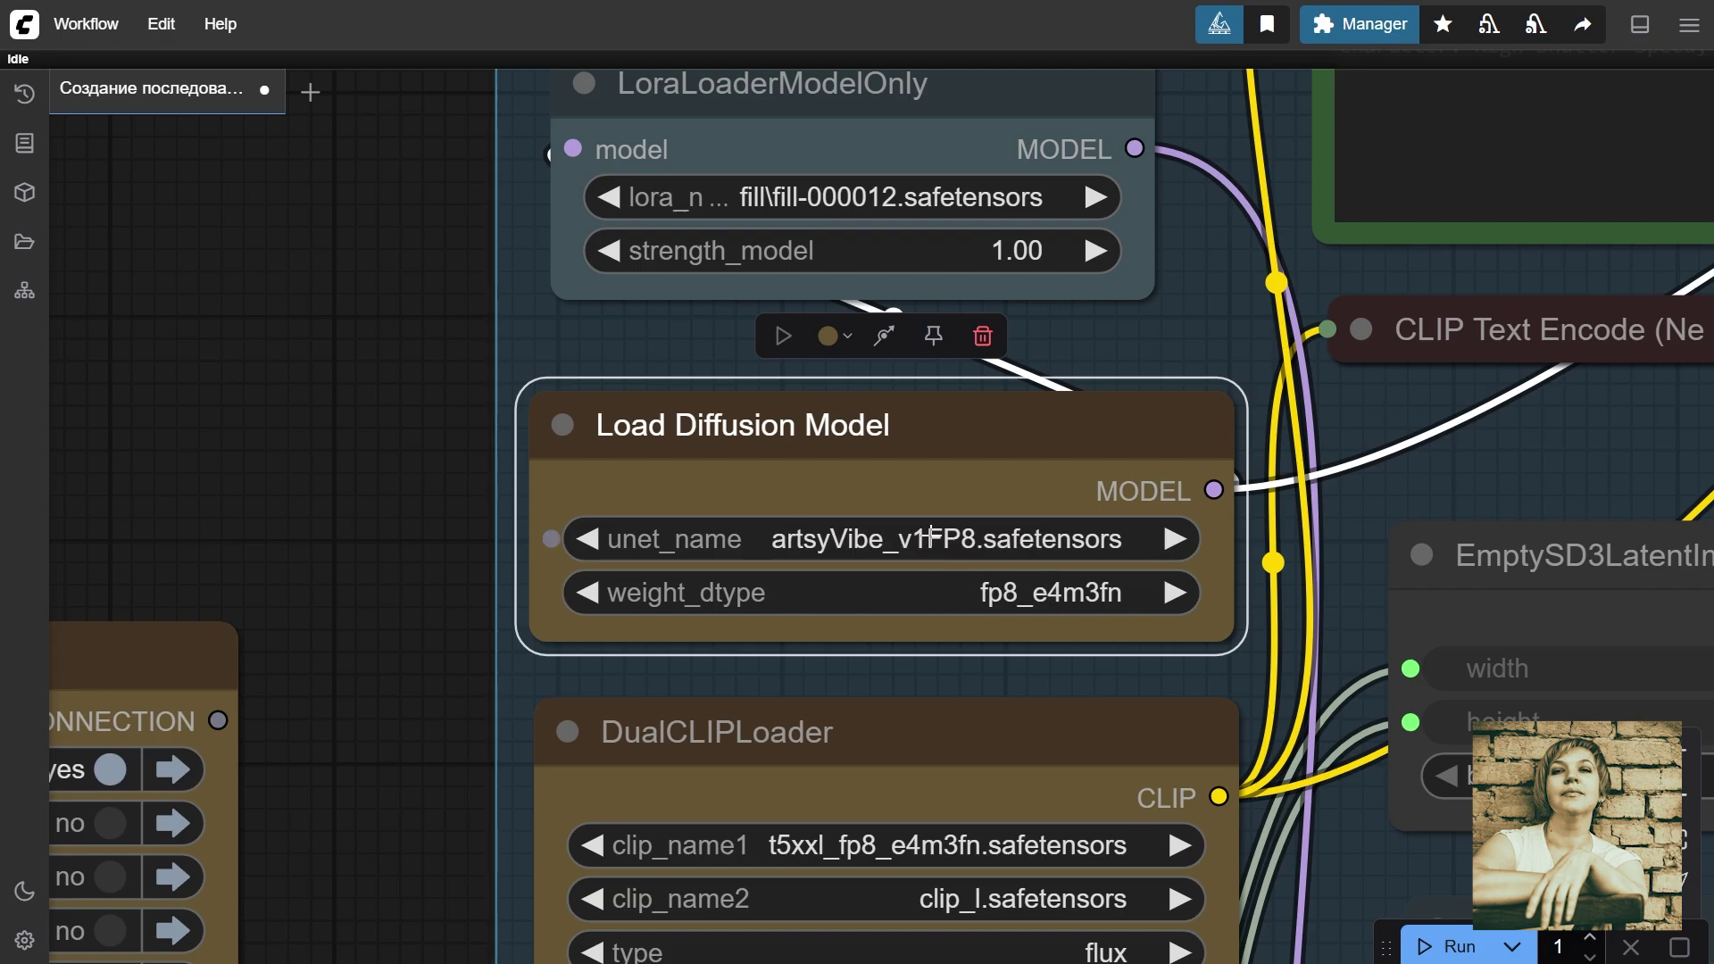
Step: Choose clip_l.safetensors as clip_name2 in the DualCLIPLoader node
{"action": "left_click", "coordinate": [932, 715]}
{"action": "key", "text": "."}
{"action": "left_click", "coordinate": [782, 486]}
{"action": "left_click", "coordinate": [785, 539]}
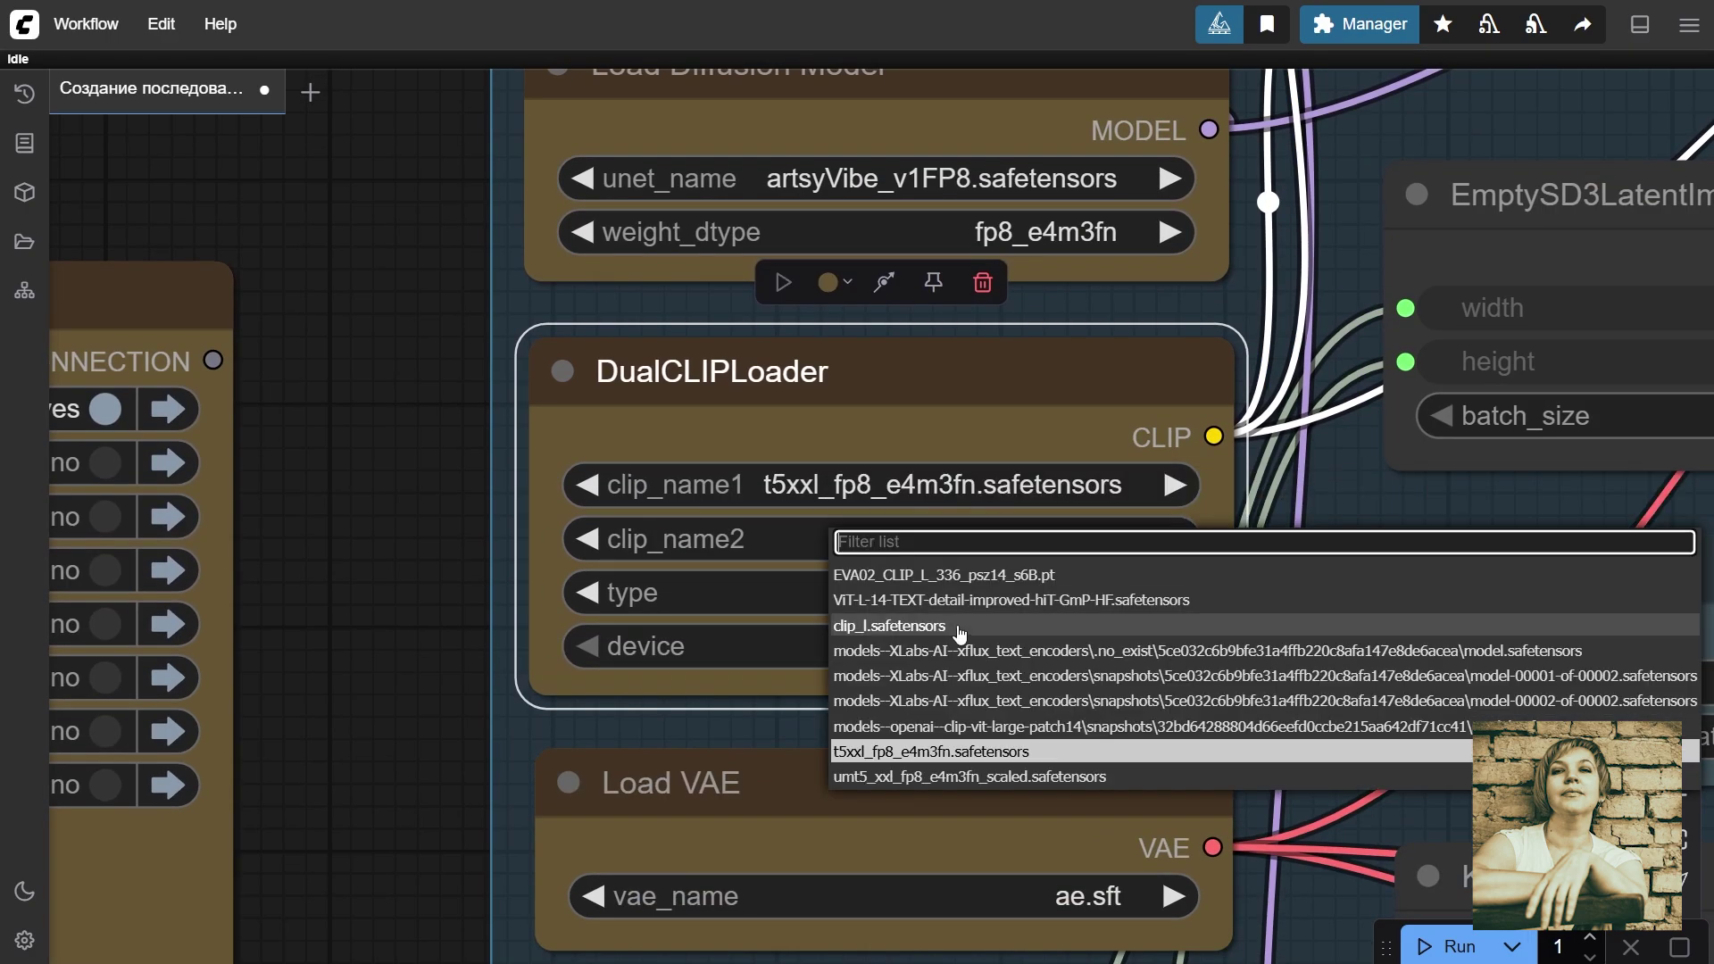
{"action": "left_click", "coordinate": [959, 627]}
Step: Check the Load VAE node and the width and height value nodes below it
{"action": "left_click", "coordinate": [988, 794]}
{"action": "scroll", "coordinate": [988, 790], "scroll_direction": "down", "scroll_amount": 4}
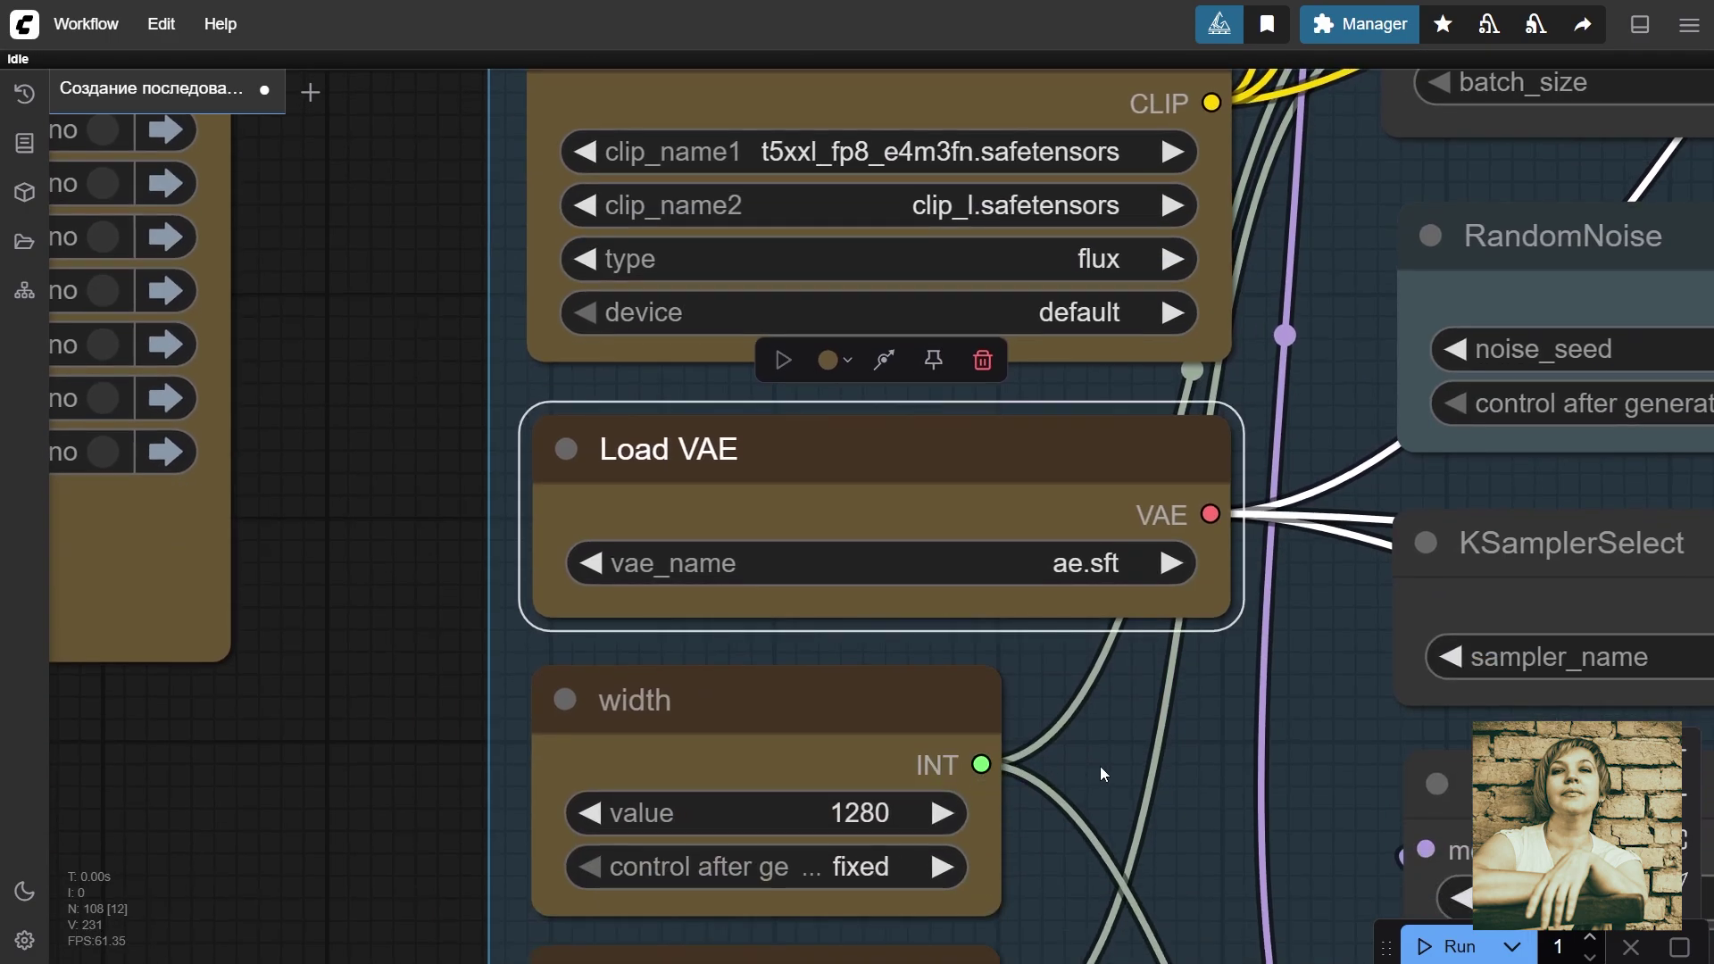
{"action": "scroll", "coordinate": [1093, 714], "scroll_direction": "down", "scroll_amount": 1}
{"action": "left_click_drag", "start_coordinate": [1084, 666], "coordinate": [982, 435]}
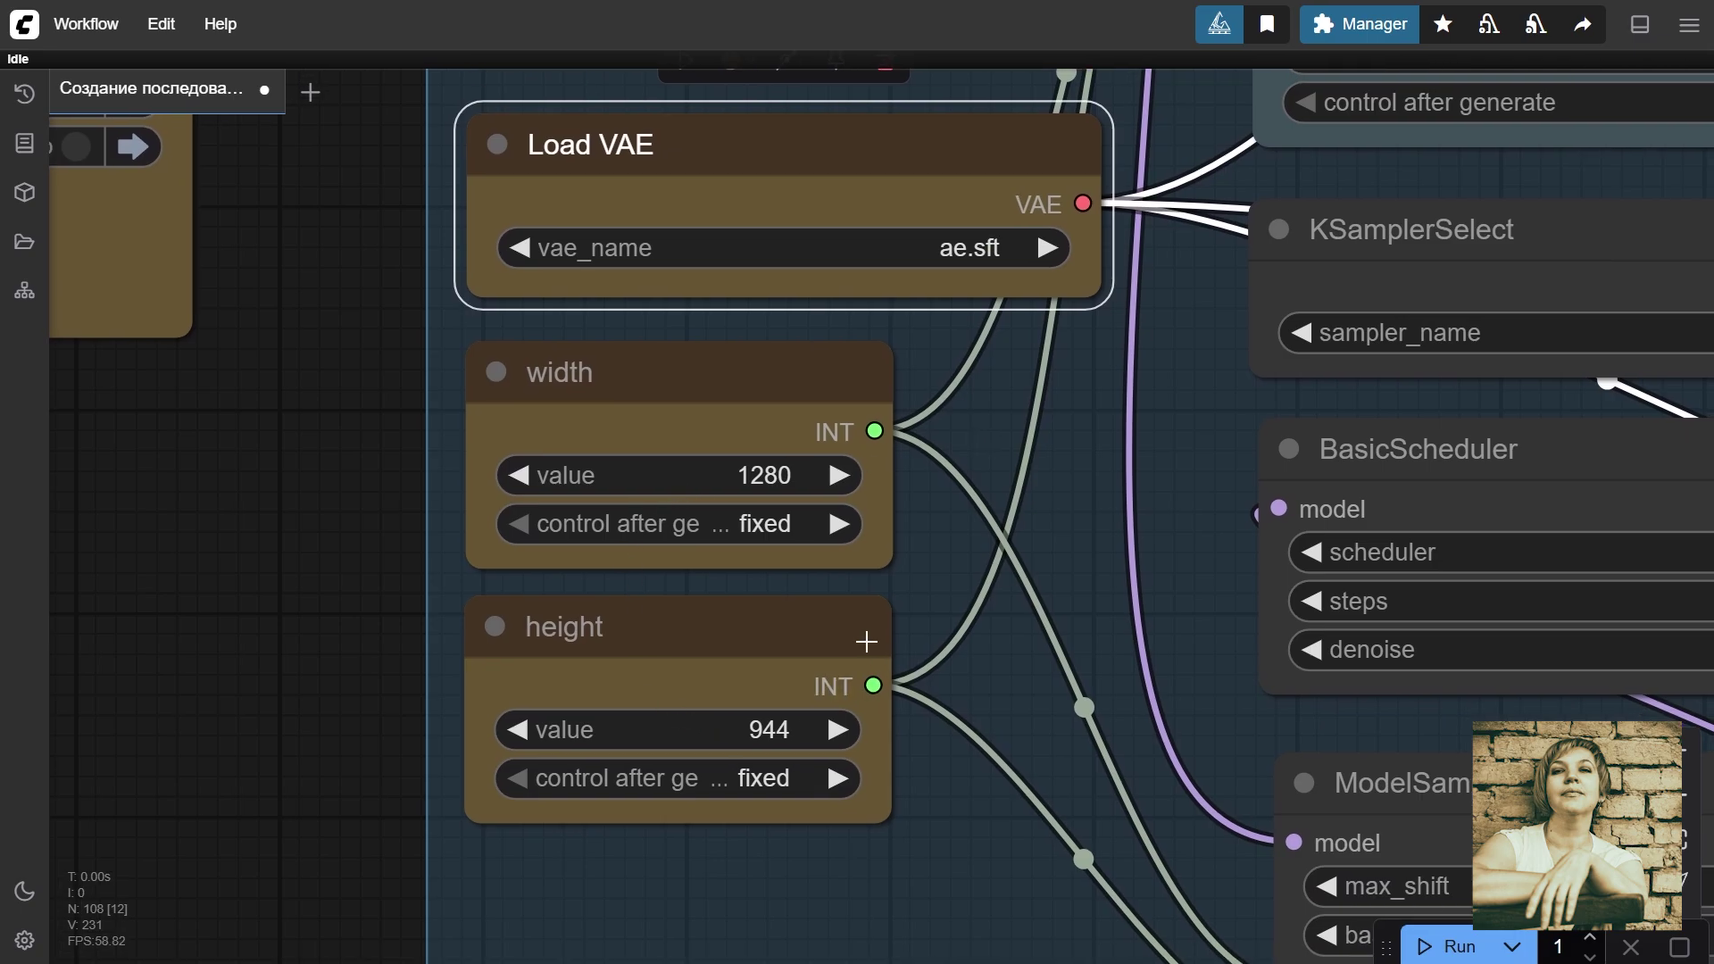
{"action": "scroll", "coordinate": [866, 641], "scroll_direction": "down", "scroll_amount": 2}
{"action": "left_click_drag", "start_coordinate": [1129, 435], "coordinate": [857, 541]}
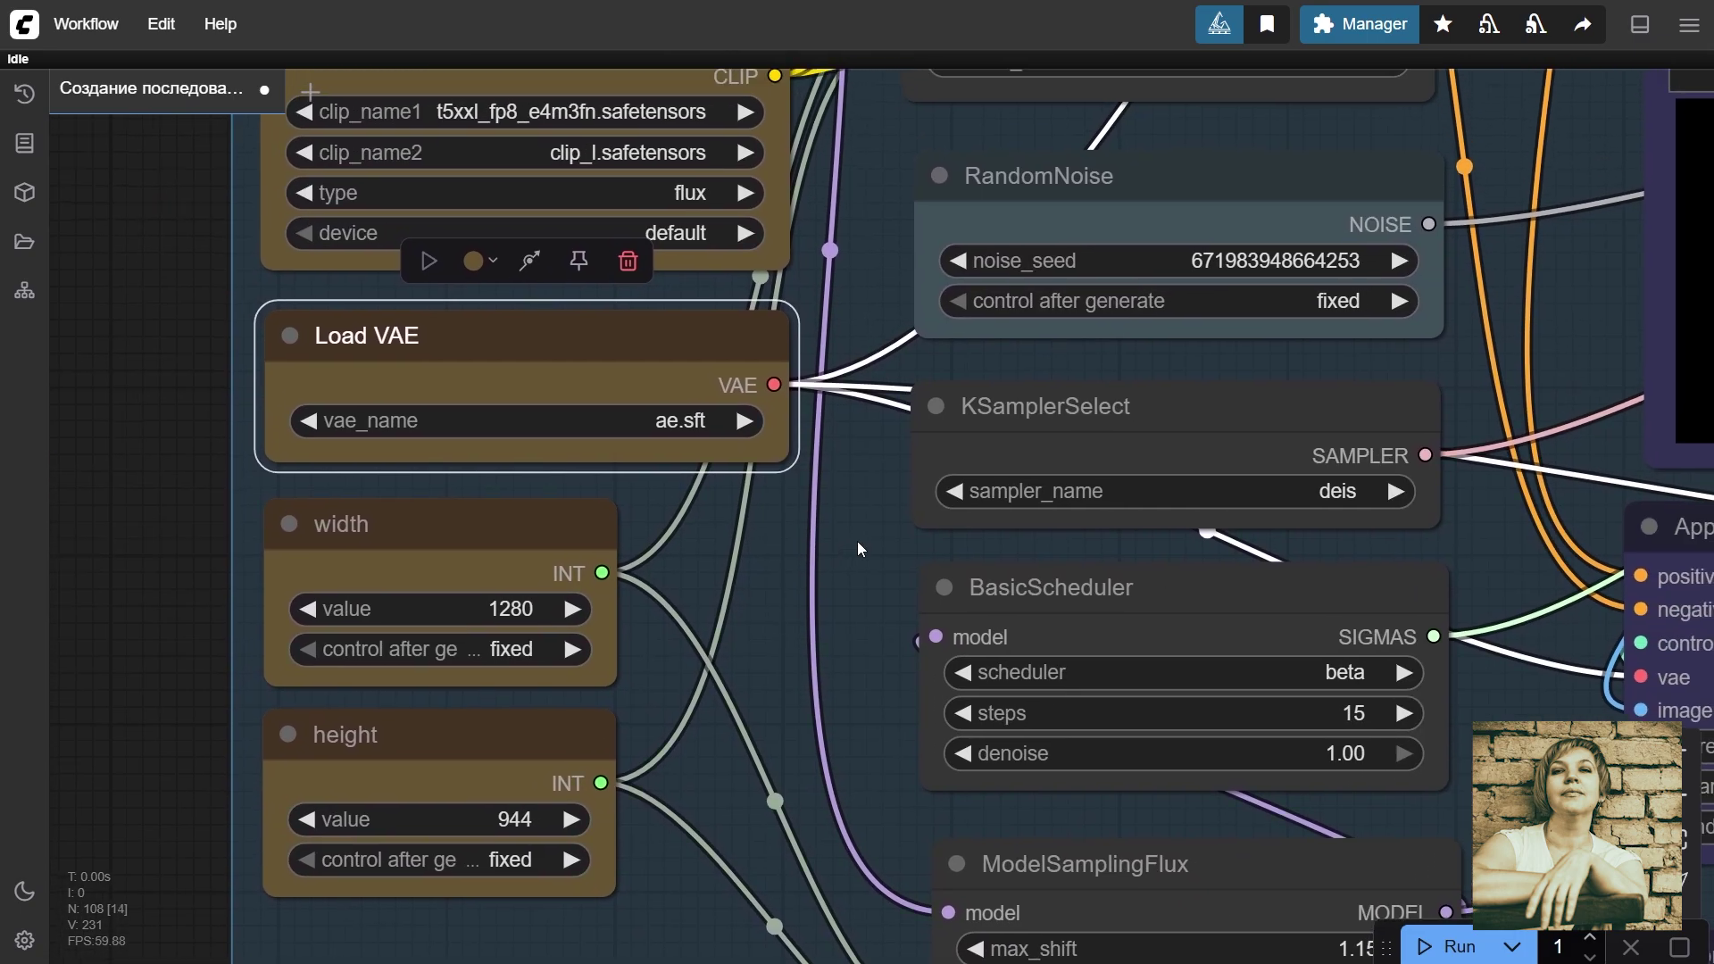
Step: Bring the LoraLoaderModelOnly node into close view and check its LoRA file and model strength
{"action": "scroll", "coordinate": [857, 541], "scroll_direction": "down", "scroll_amount": 5}
{"action": "scroll", "coordinate": [857, 541], "scroll_direction": "down", "scroll_amount": 2}
{"action": "left_click_drag", "start_coordinate": [479, 156], "coordinate": [468, 183]}
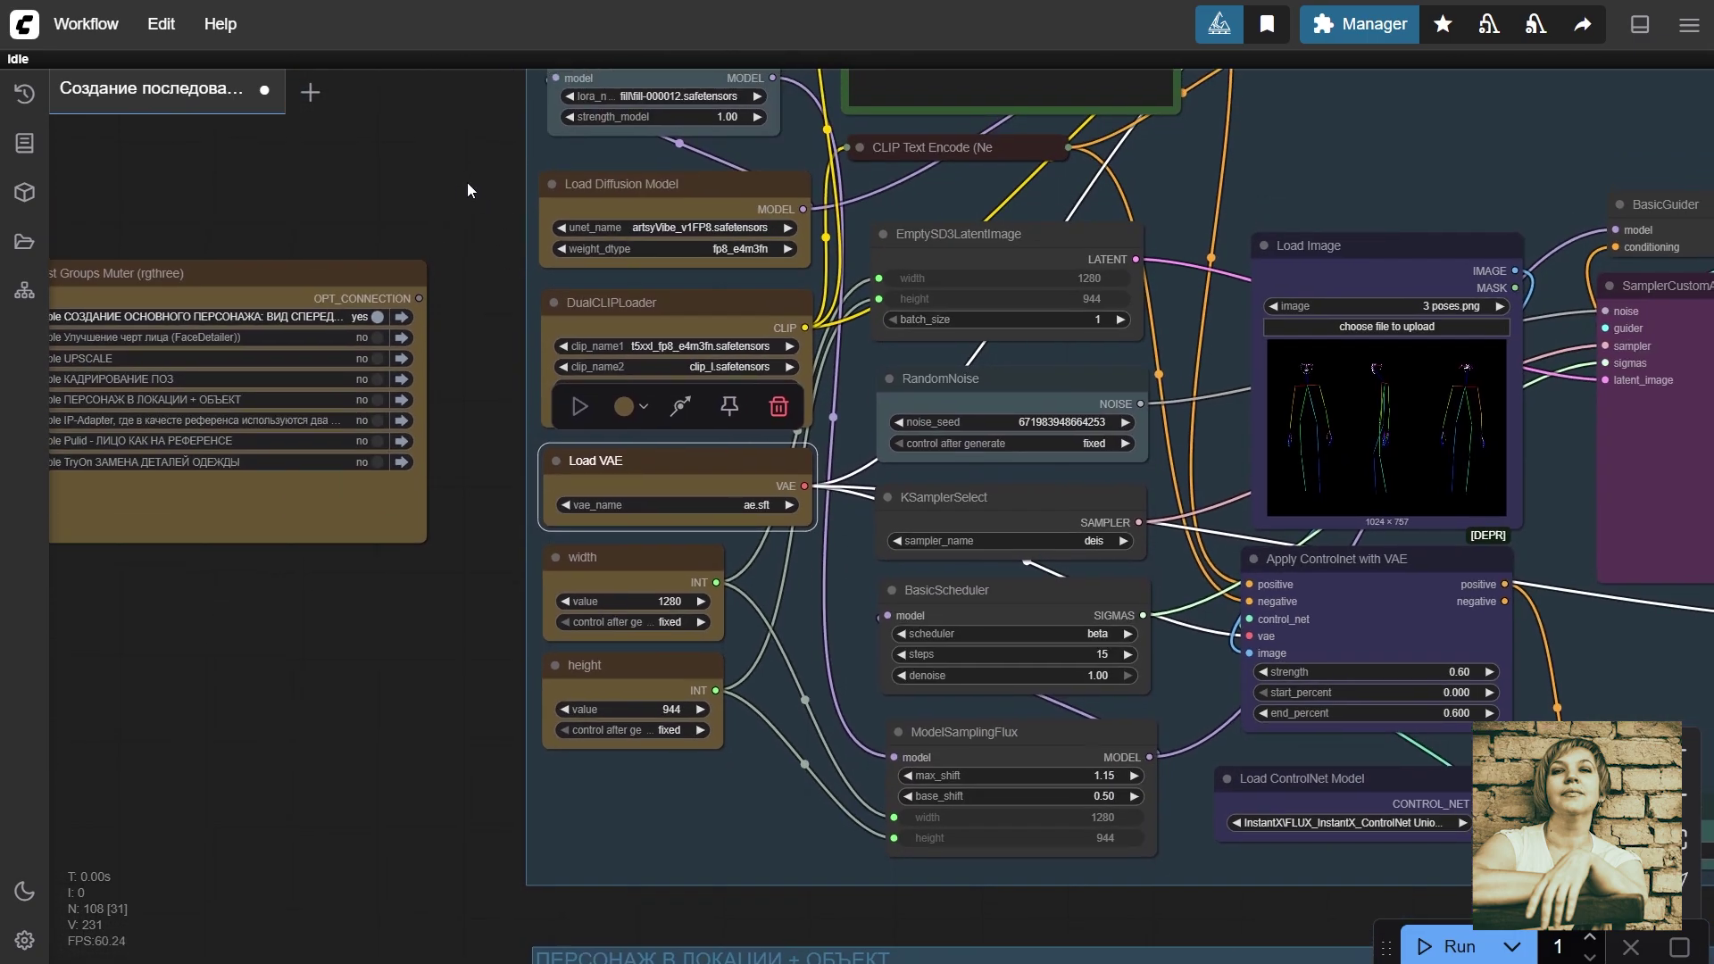
{"action": "left_click", "coordinate": [766, 132]}
{"action": "key", "text": "period"}
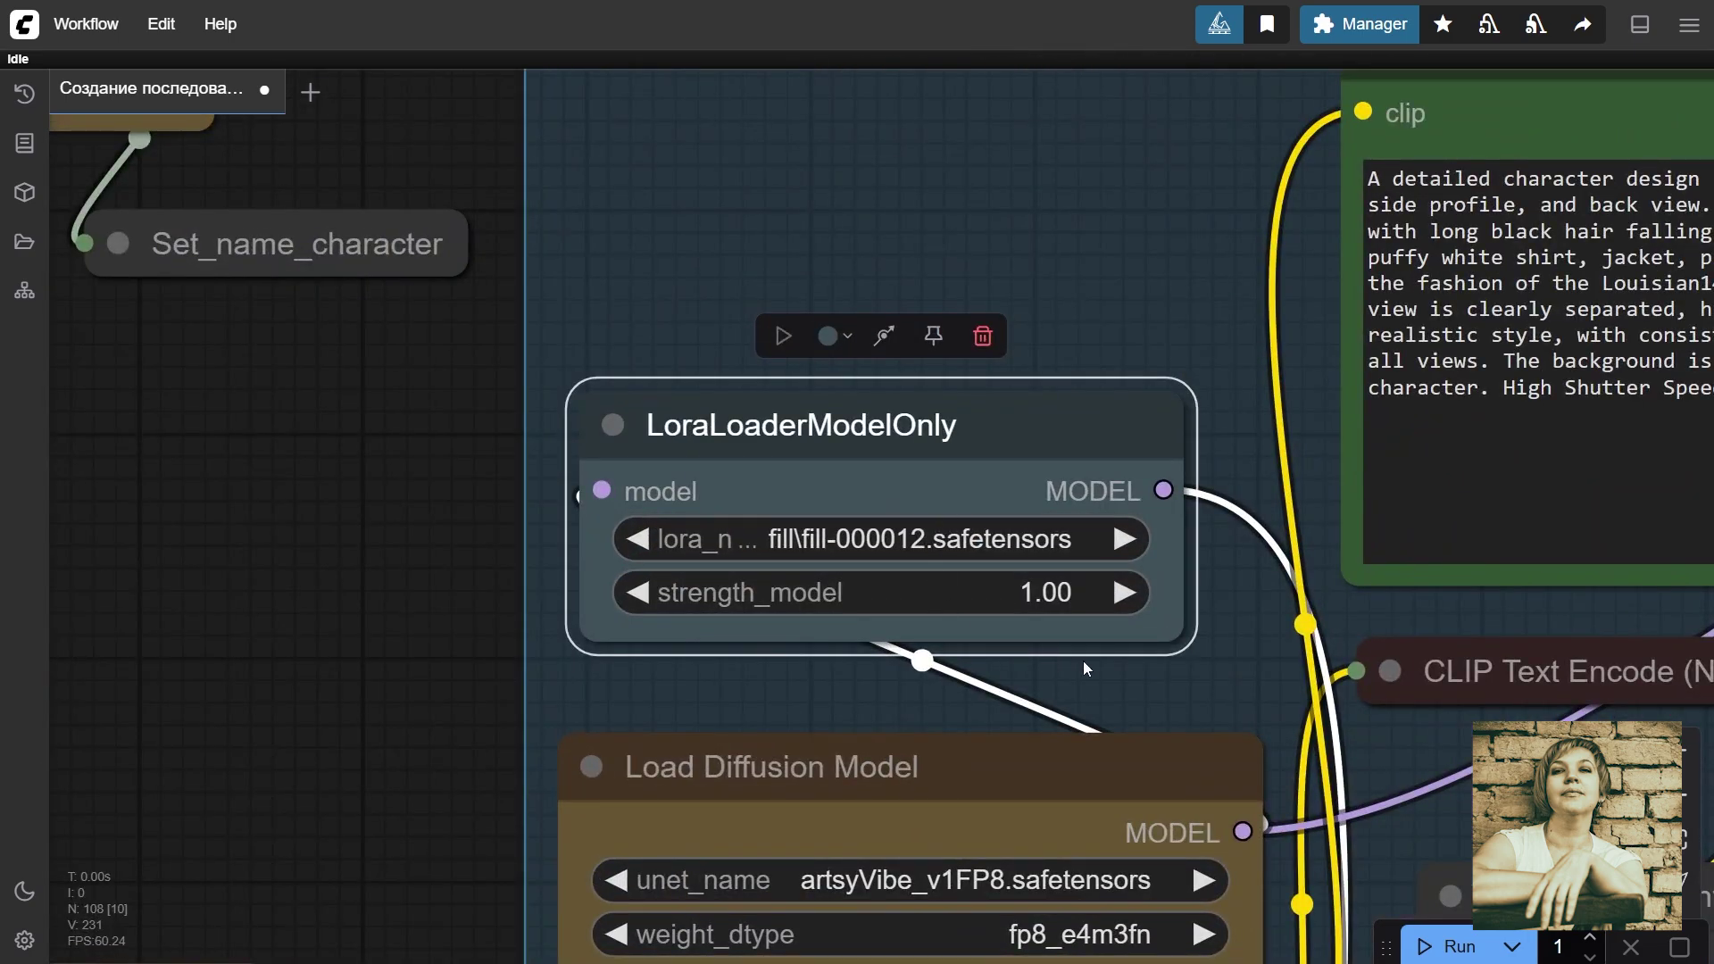
Step: Read through the positive prompt, highlighting the whole text and the sentence describing the character's appearance and clothing
{"action": "scroll", "coordinate": [1144, 671], "scroll_direction": "down", "scroll_amount": 3}
{"action": "scroll", "coordinate": [1145, 670], "scroll_direction": "down", "scroll_amount": 3}
{"action": "left_click_drag", "start_coordinate": [1187, 668], "coordinate": [468, 629]}
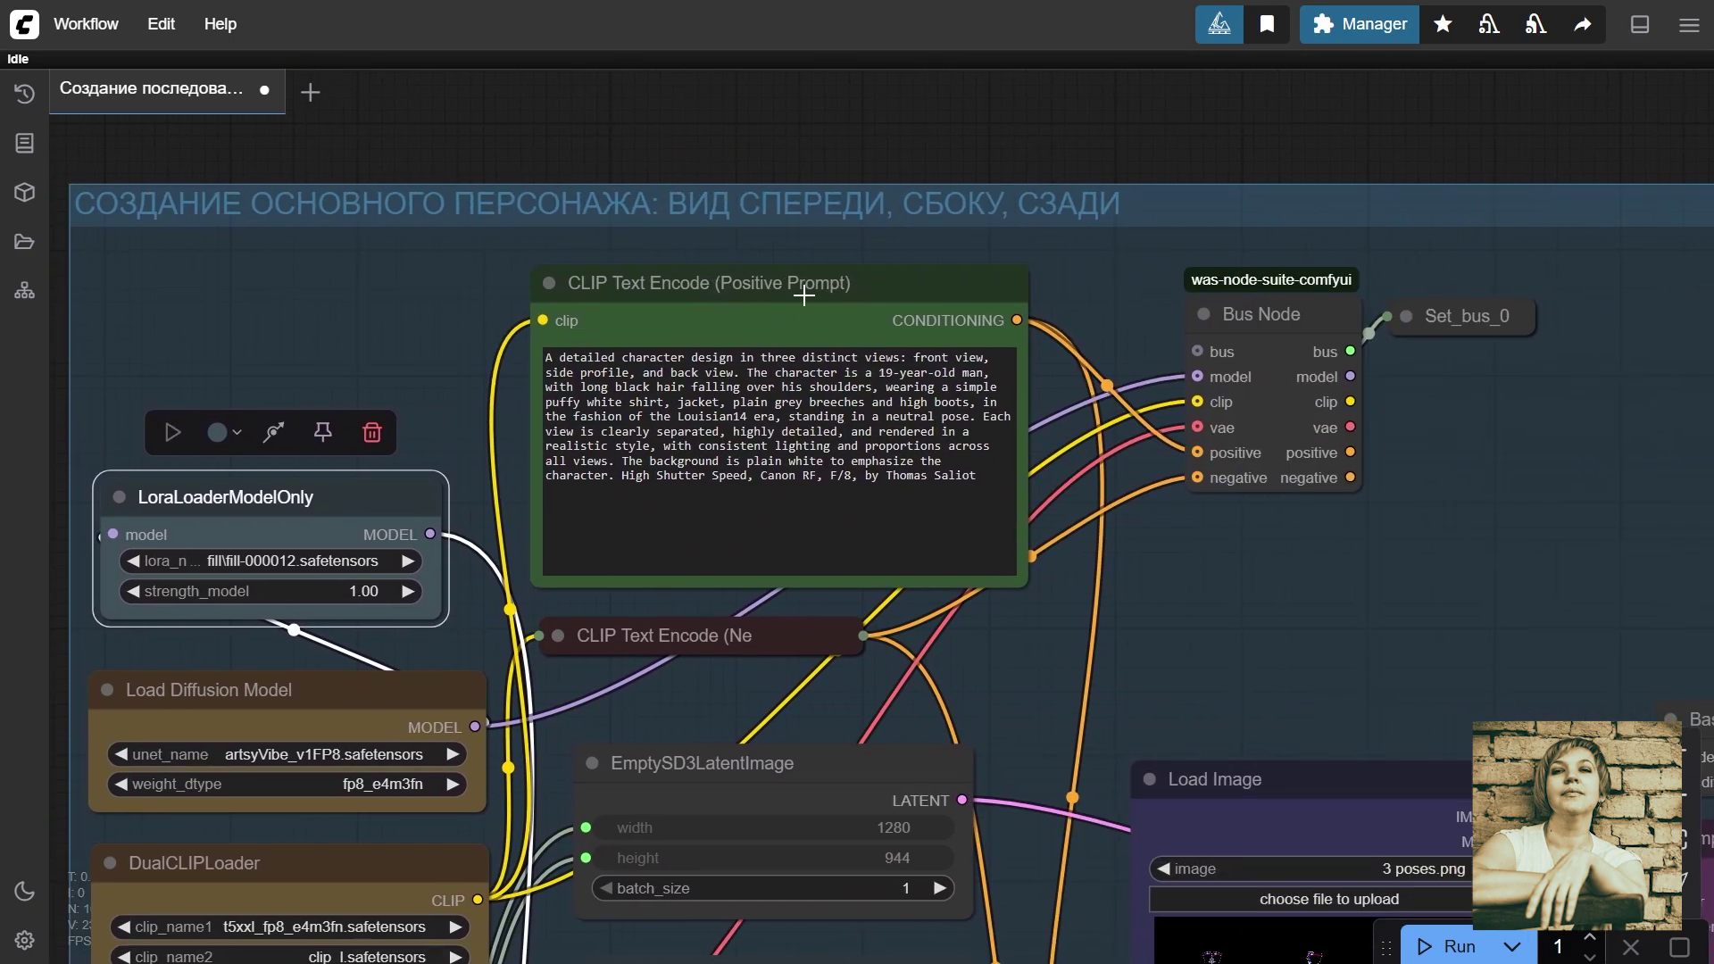
{"action": "left_click", "coordinate": [804, 294]}
{"action": "key", "text": "period"}
{"action": "left_click_drag", "start_coordinate": [468, 396], "coordinate": [1264, 655]}
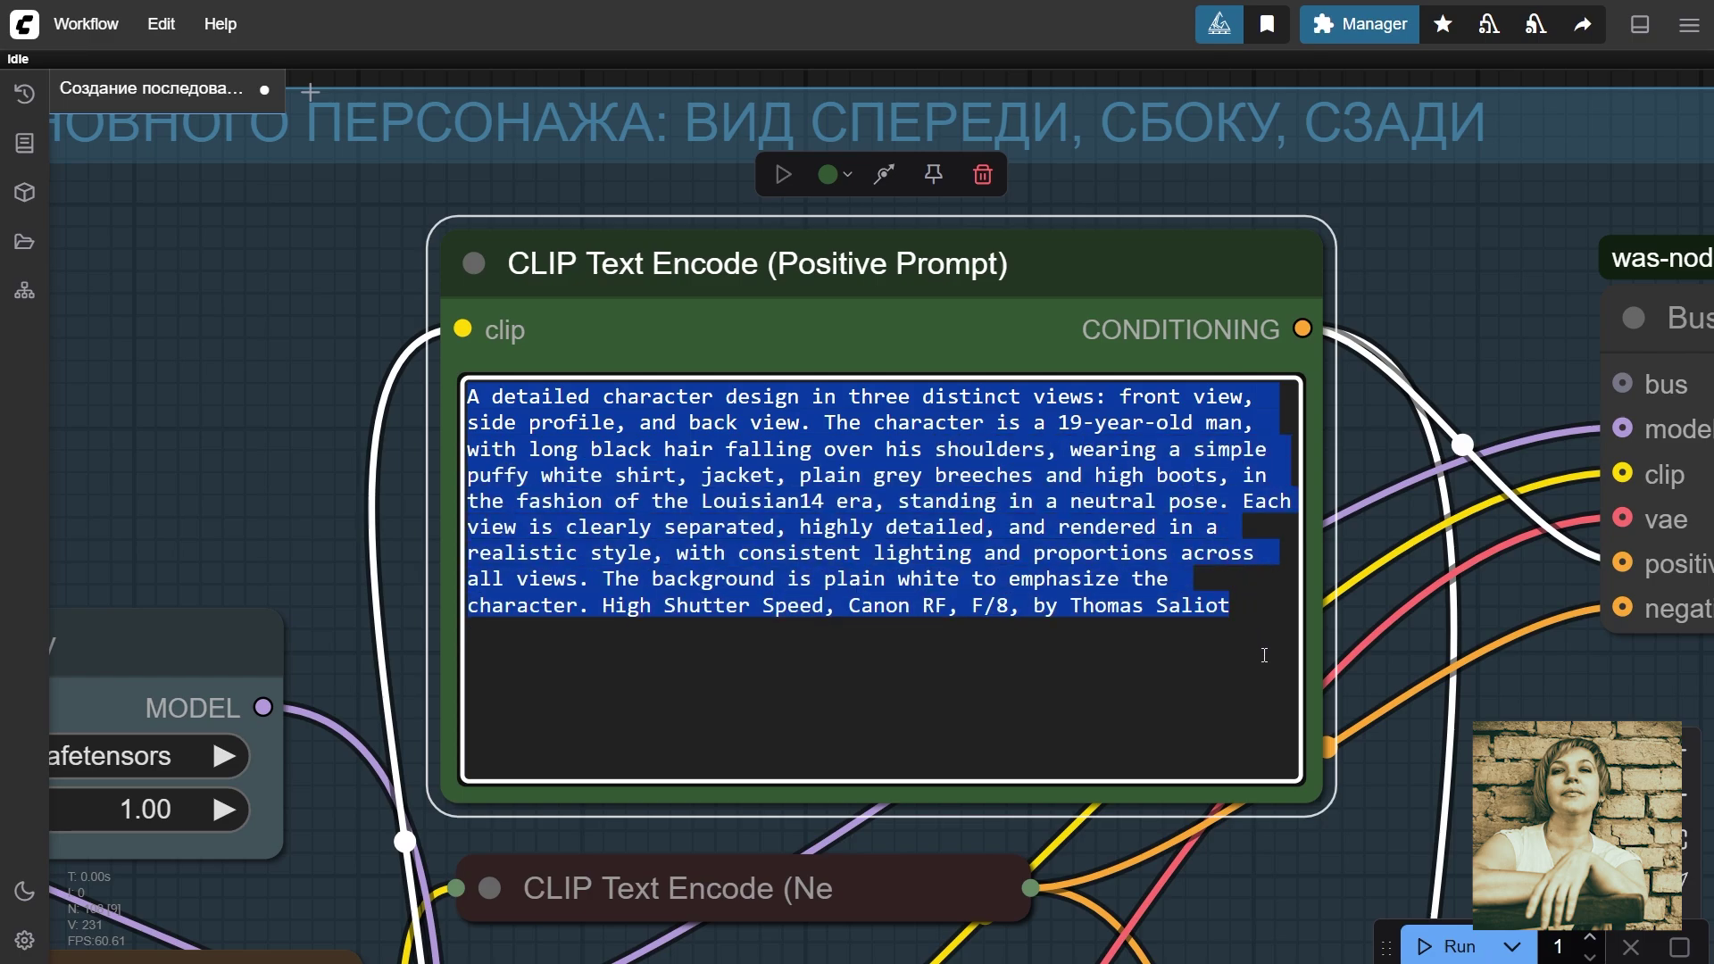
{"action": "left_click", "coordinate": [995, 427]}
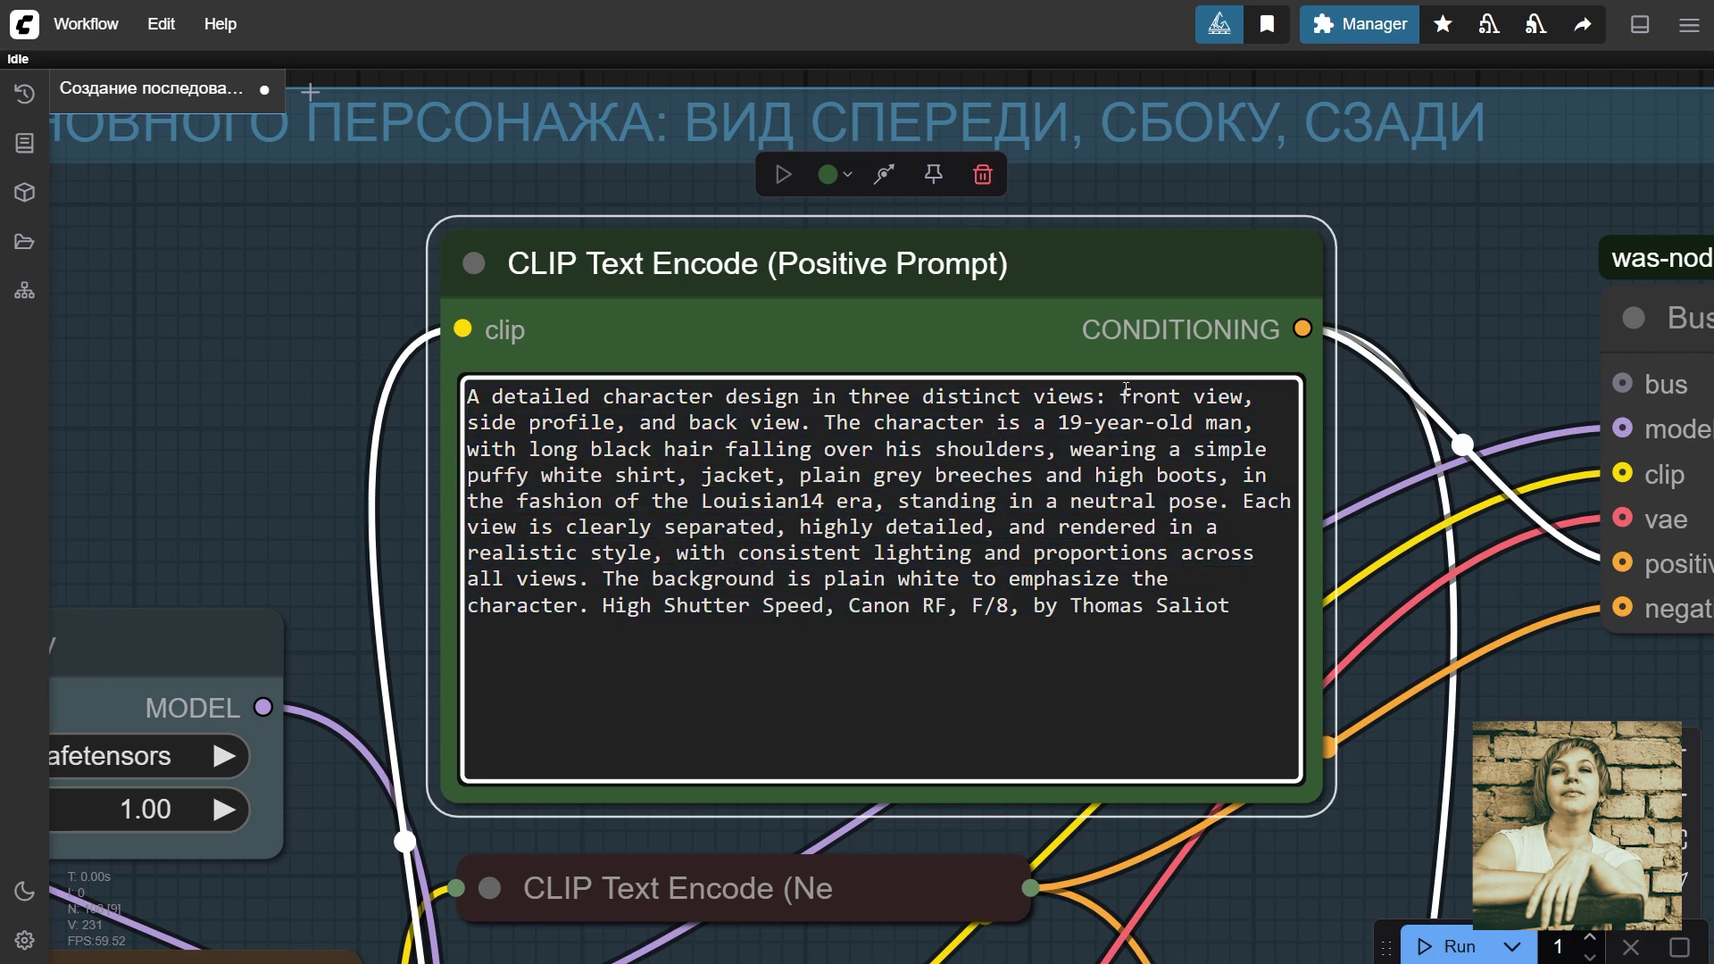
{"action": "left_click_drag", "start_coordinate": [1120, 397], "coordinate": [1230, 496]}
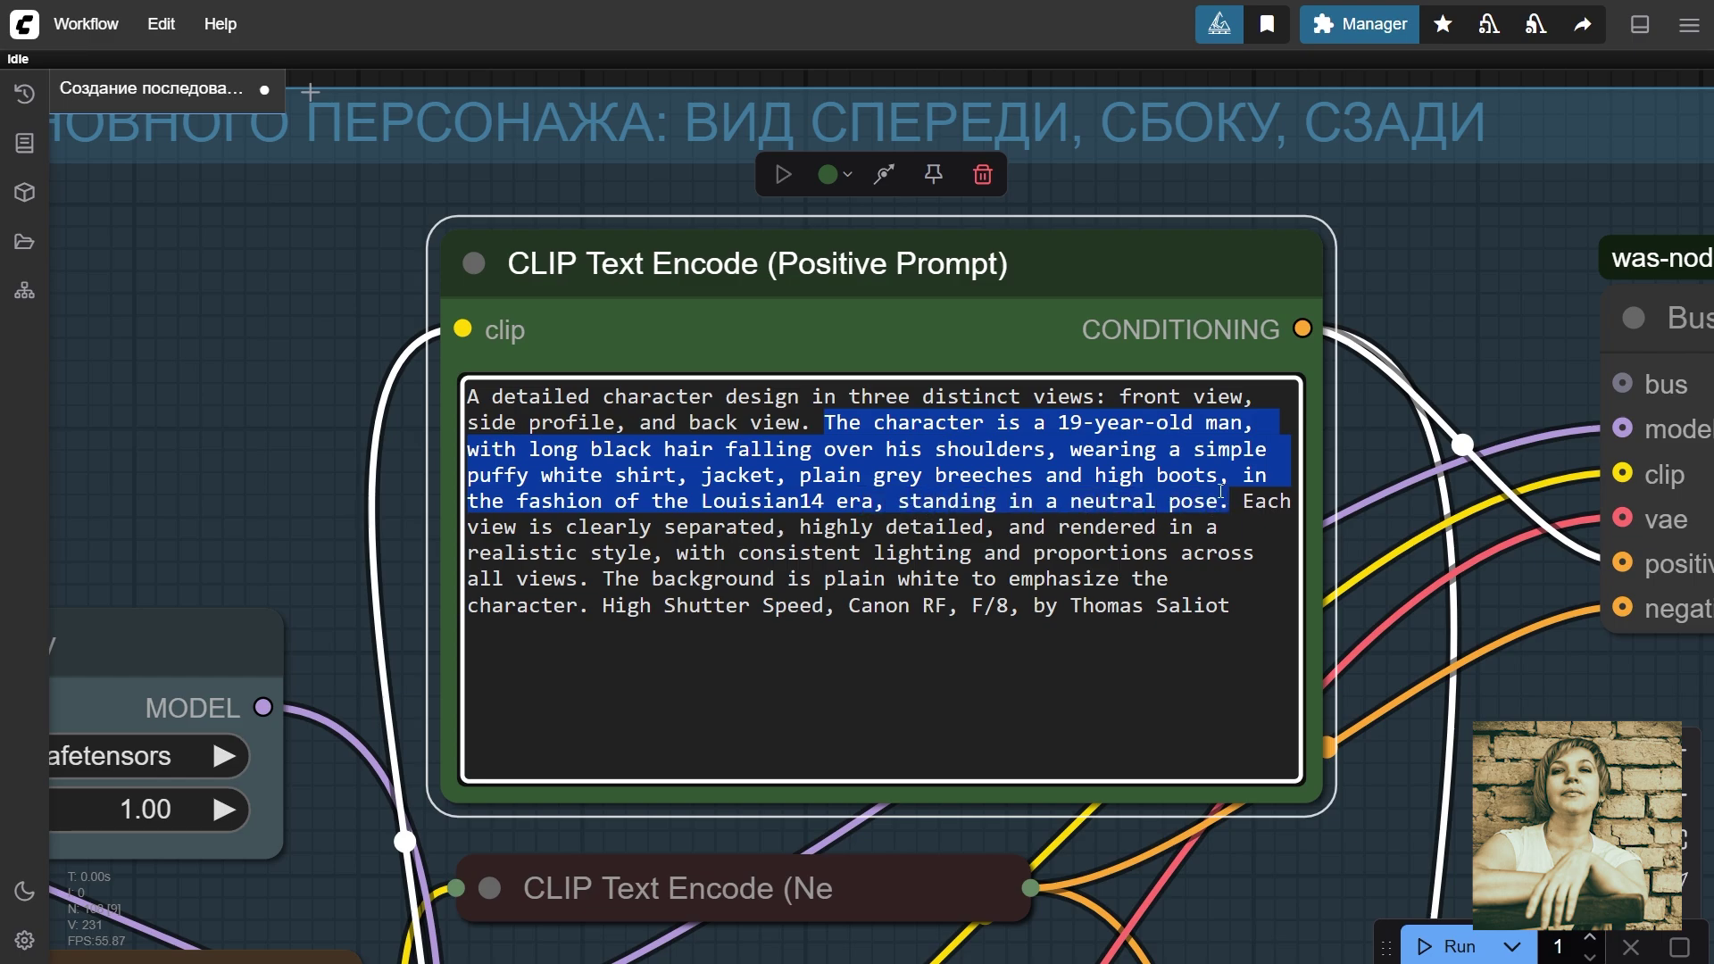
{"action": "left_click", "coordinate": [720, 664]}
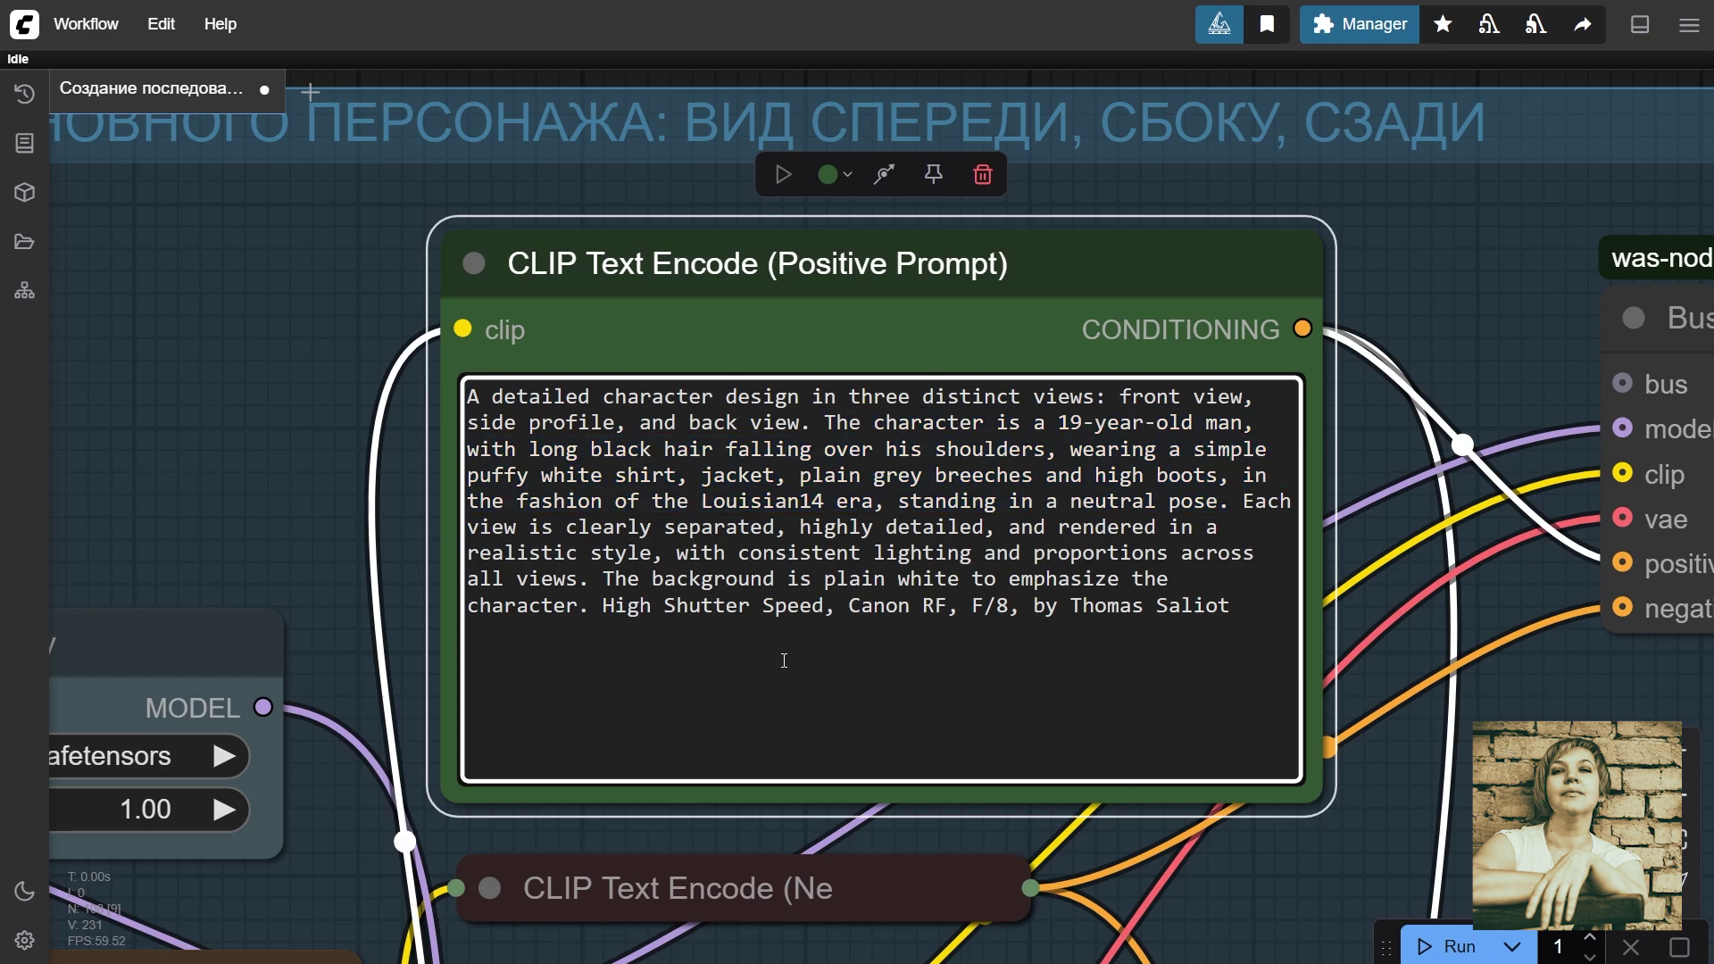
Step: Expand the collapsed negative CLIP Text Encode node to check its prompt, and collapse it again
{"action": "left_click", "coordinate": [906, 875]}
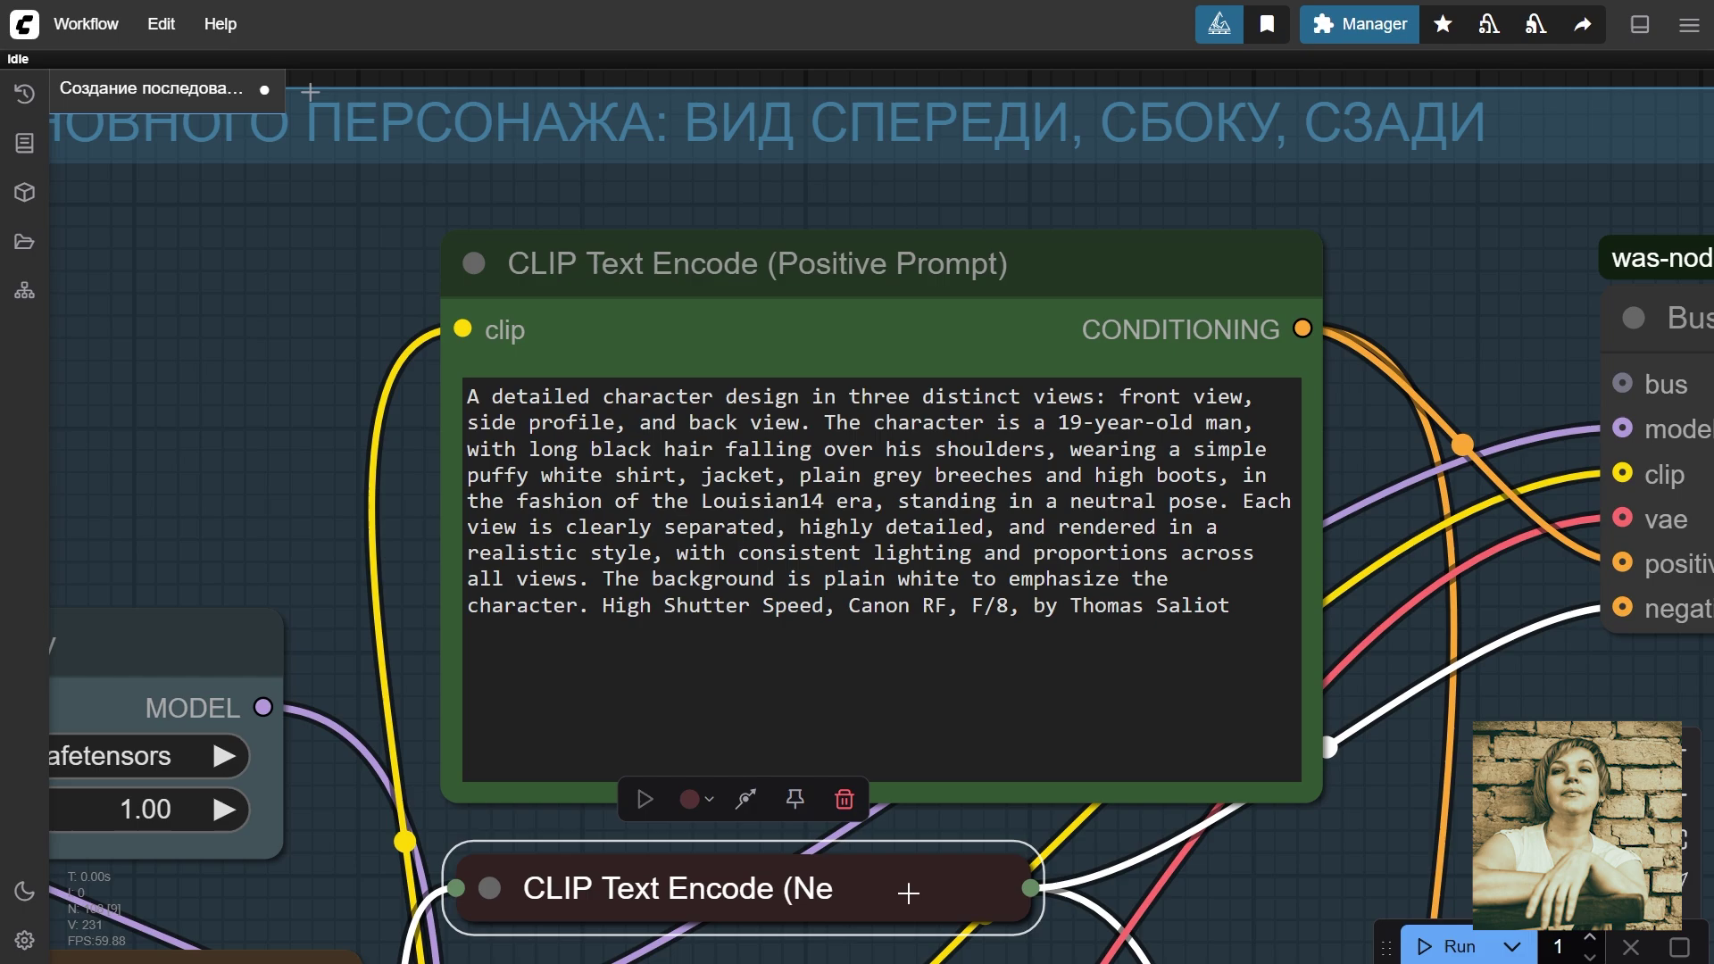
{"action": "left_click_drag", "start_coordinate": [909, 948], "coordinate": [1047, 577]}
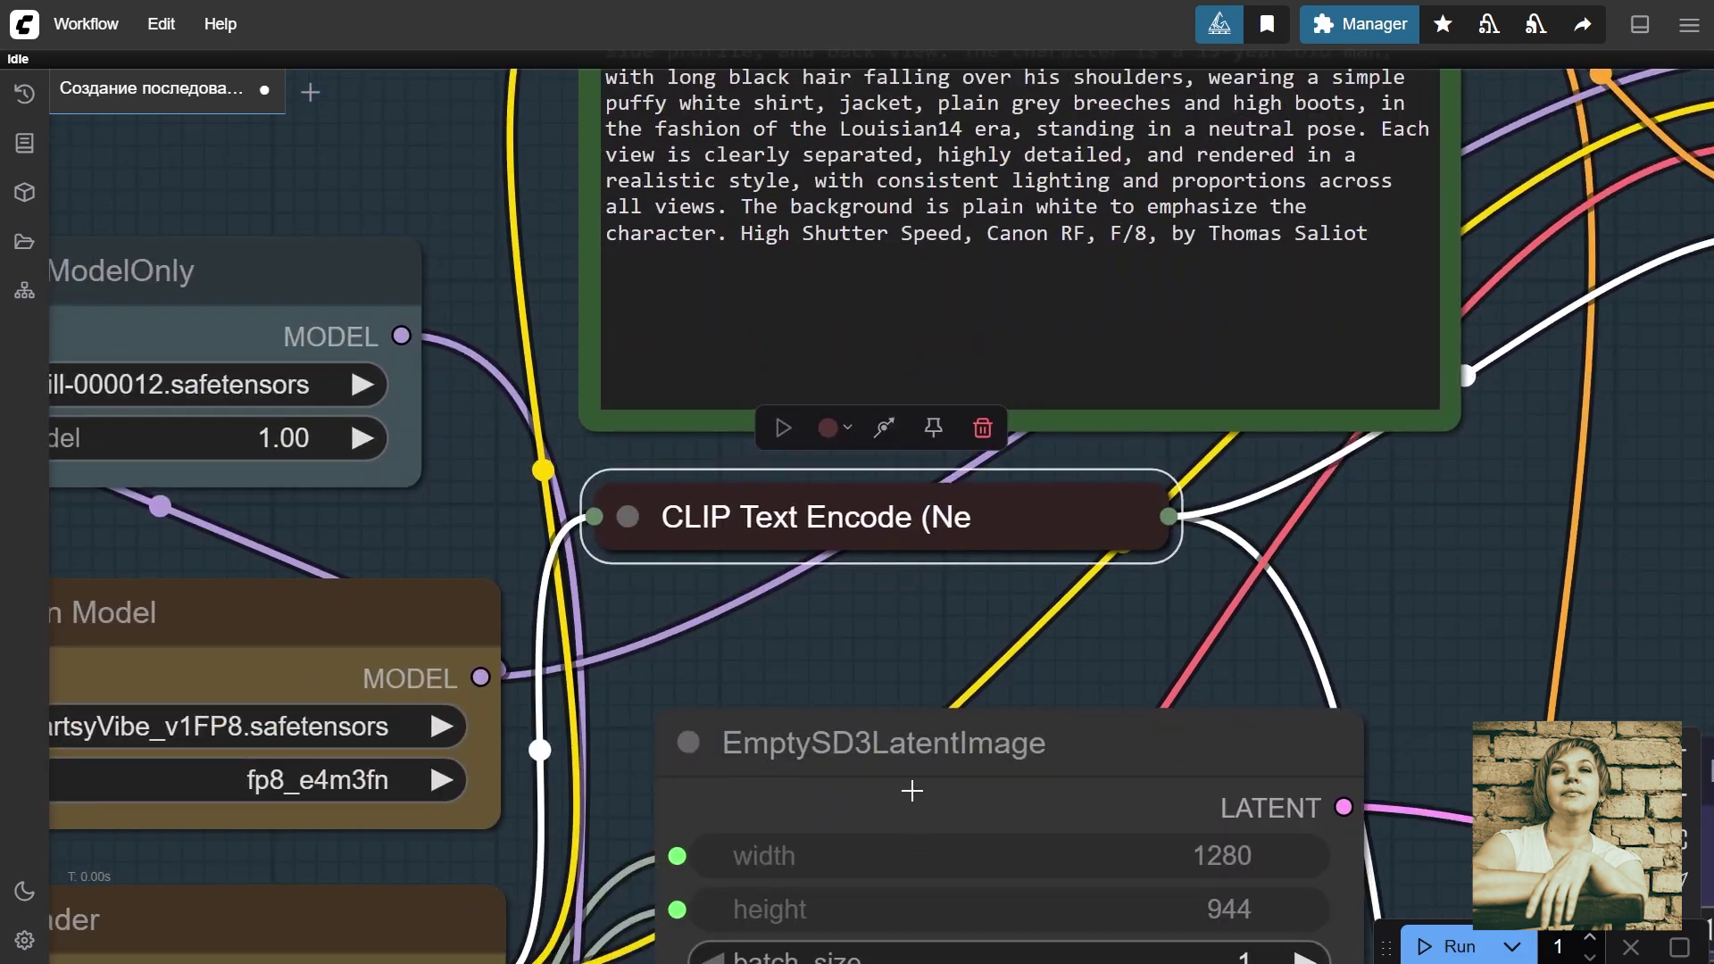
{"action": "left_click", "coordinate": [628, 517]}
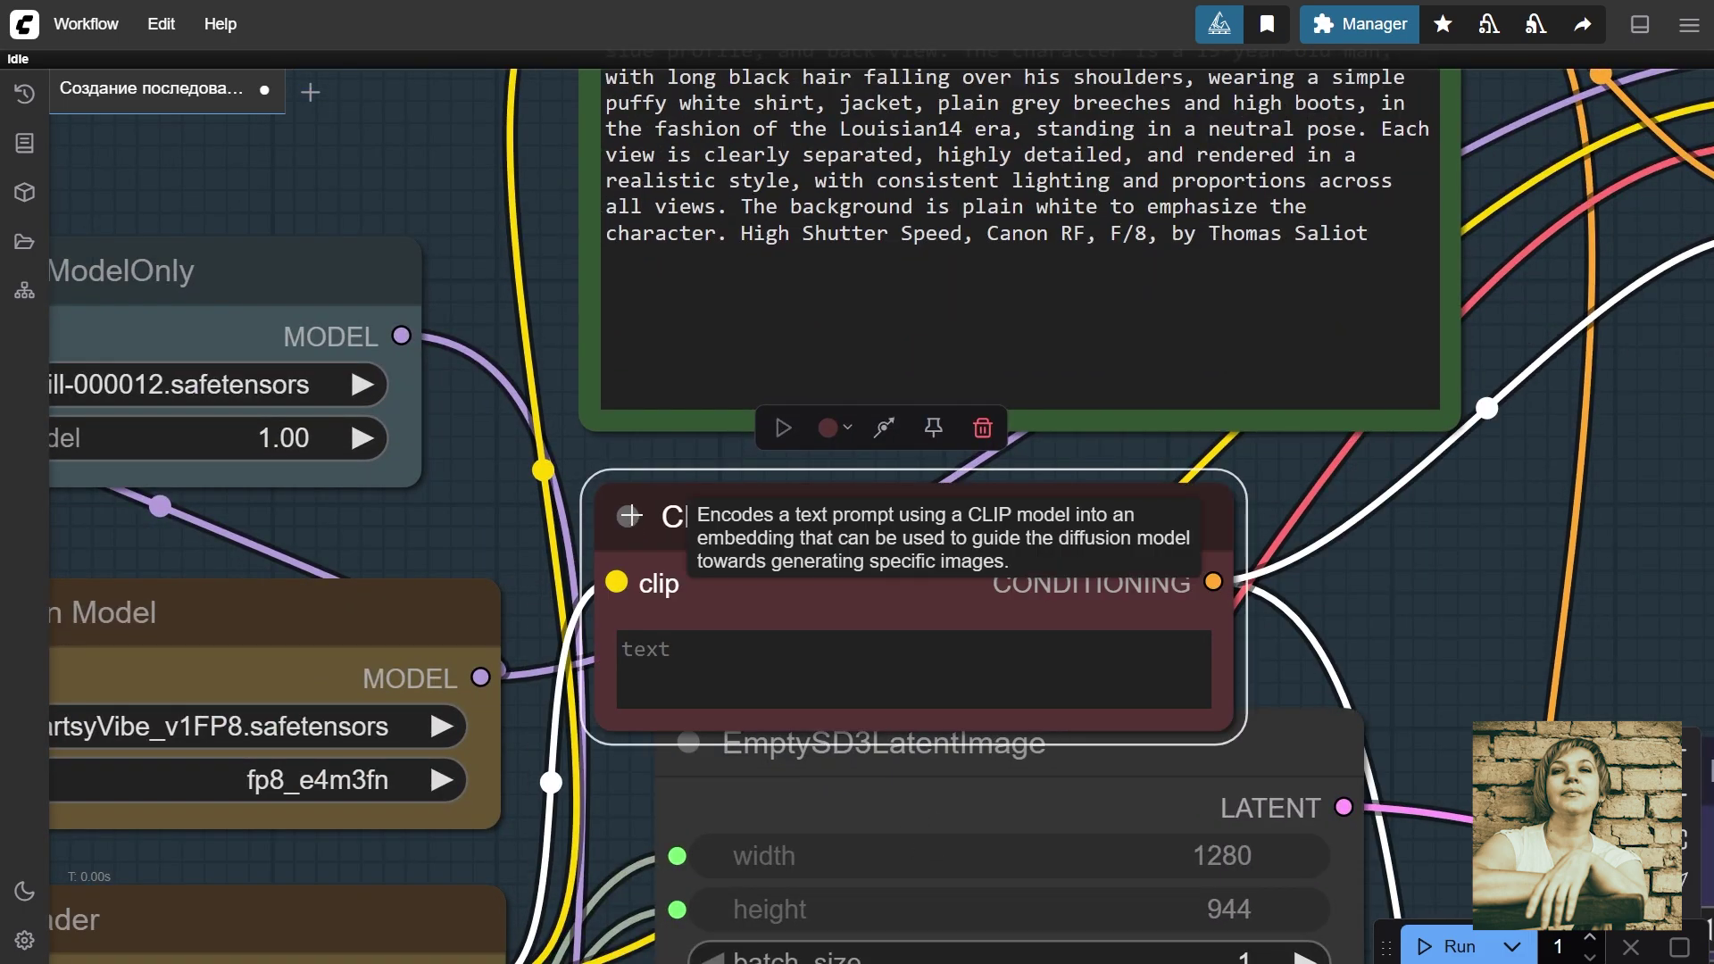
{"action": "left_click", "coordinate": [630, 516]}
Step: Check the EmptySD3LatentImage node's size inputs and batch size
{"action": "scroll", "coordinate": [865, 618], "scroll_direction": "down", "scroll_amount": 3}
{"action": "left_click", "coordinate": [871, 700]}
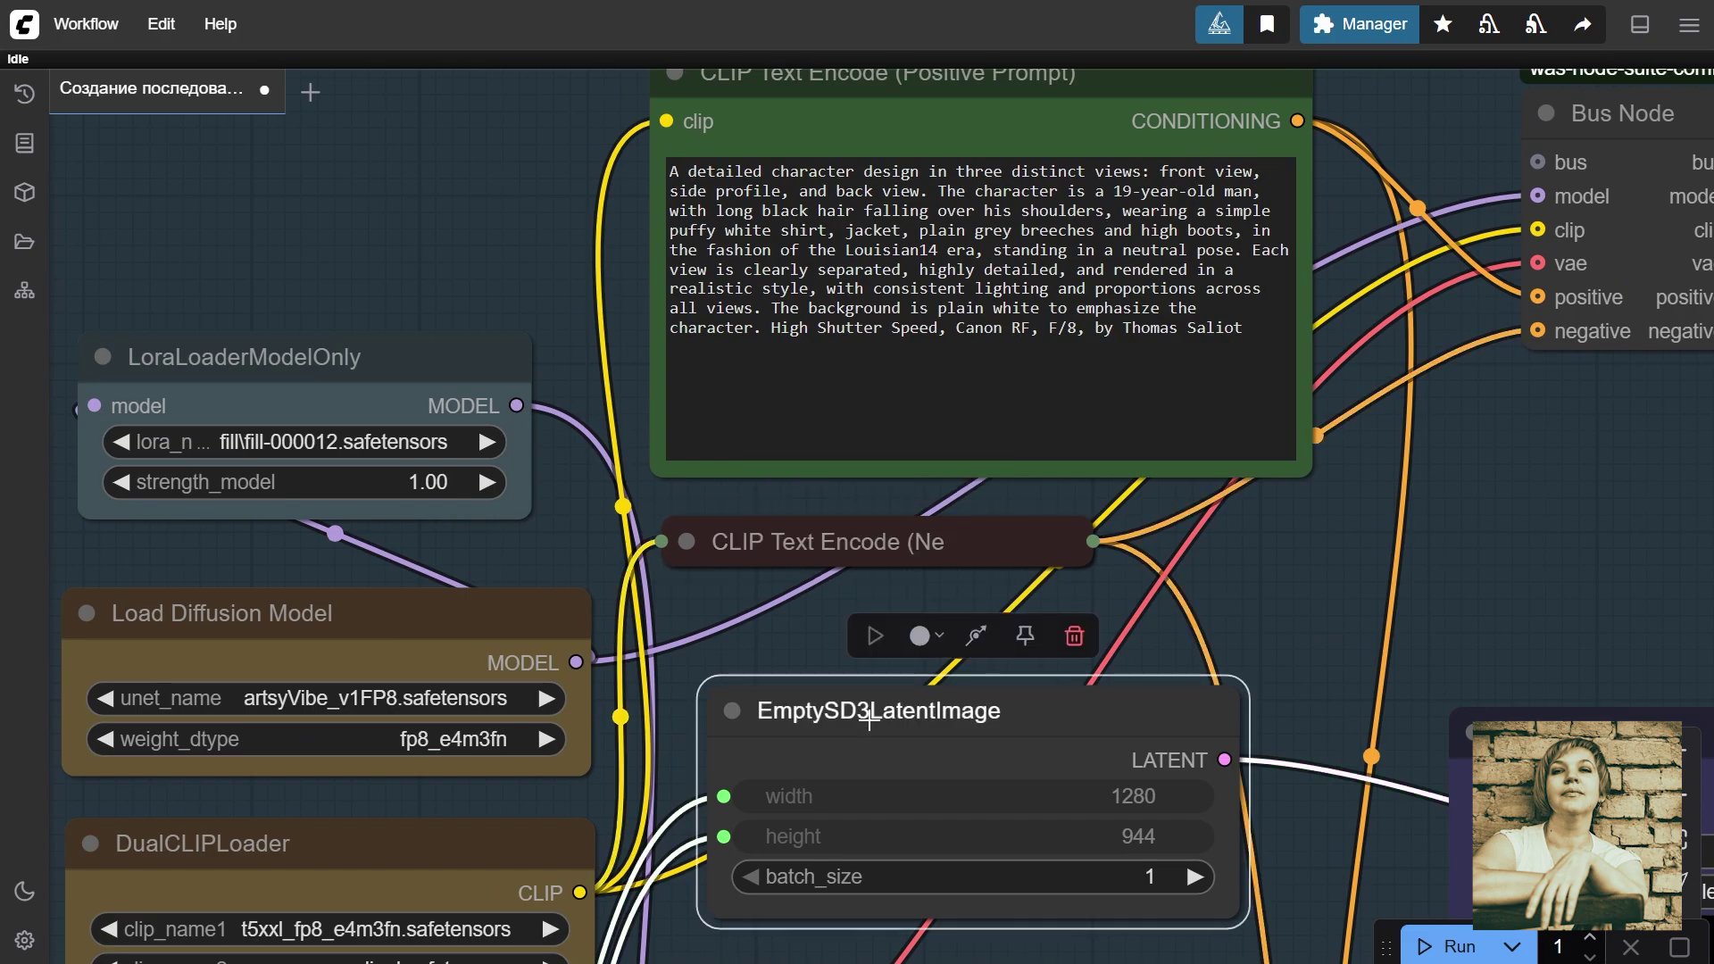
{"action": "scroll", "coordinate": [777, 711], "scroll_direction": "up", "scroll_amount": 4}
{"action": "scroll", "coordinate": [711, 530], "scroll_direction": "down", "scroll_amount": 7}
Step: Review the sampling settings in the RandomNoise, KSamplerSelect and BasicScheduler nodes
{"action": "left_click_drag", "start_coordinate": [877, 650], "coordinate": [785, 307]}
{"action": "left_click", "coordinate": [785, 307]}
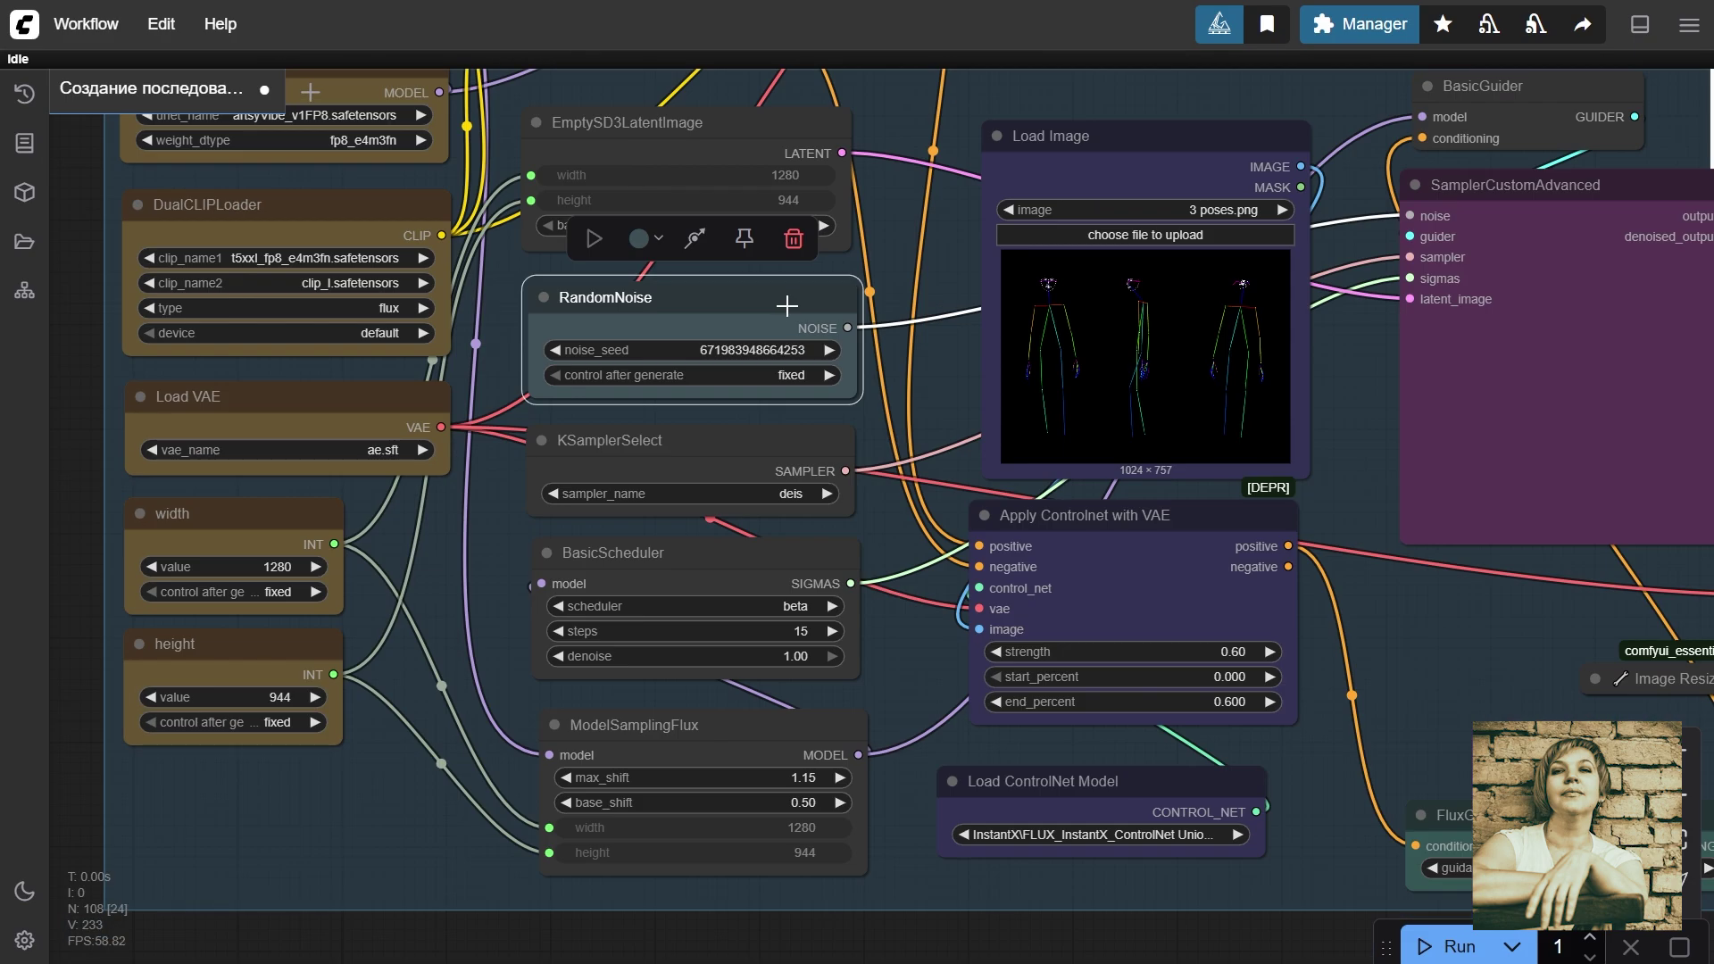
{"action": "key", "text": "period"}
{"action": "left_click", "coordinate": [1044, 723]}
{"action": "scroll", "coordinate": [1043, 725], "scroll_direction": "down", "scroll_amount": 3}
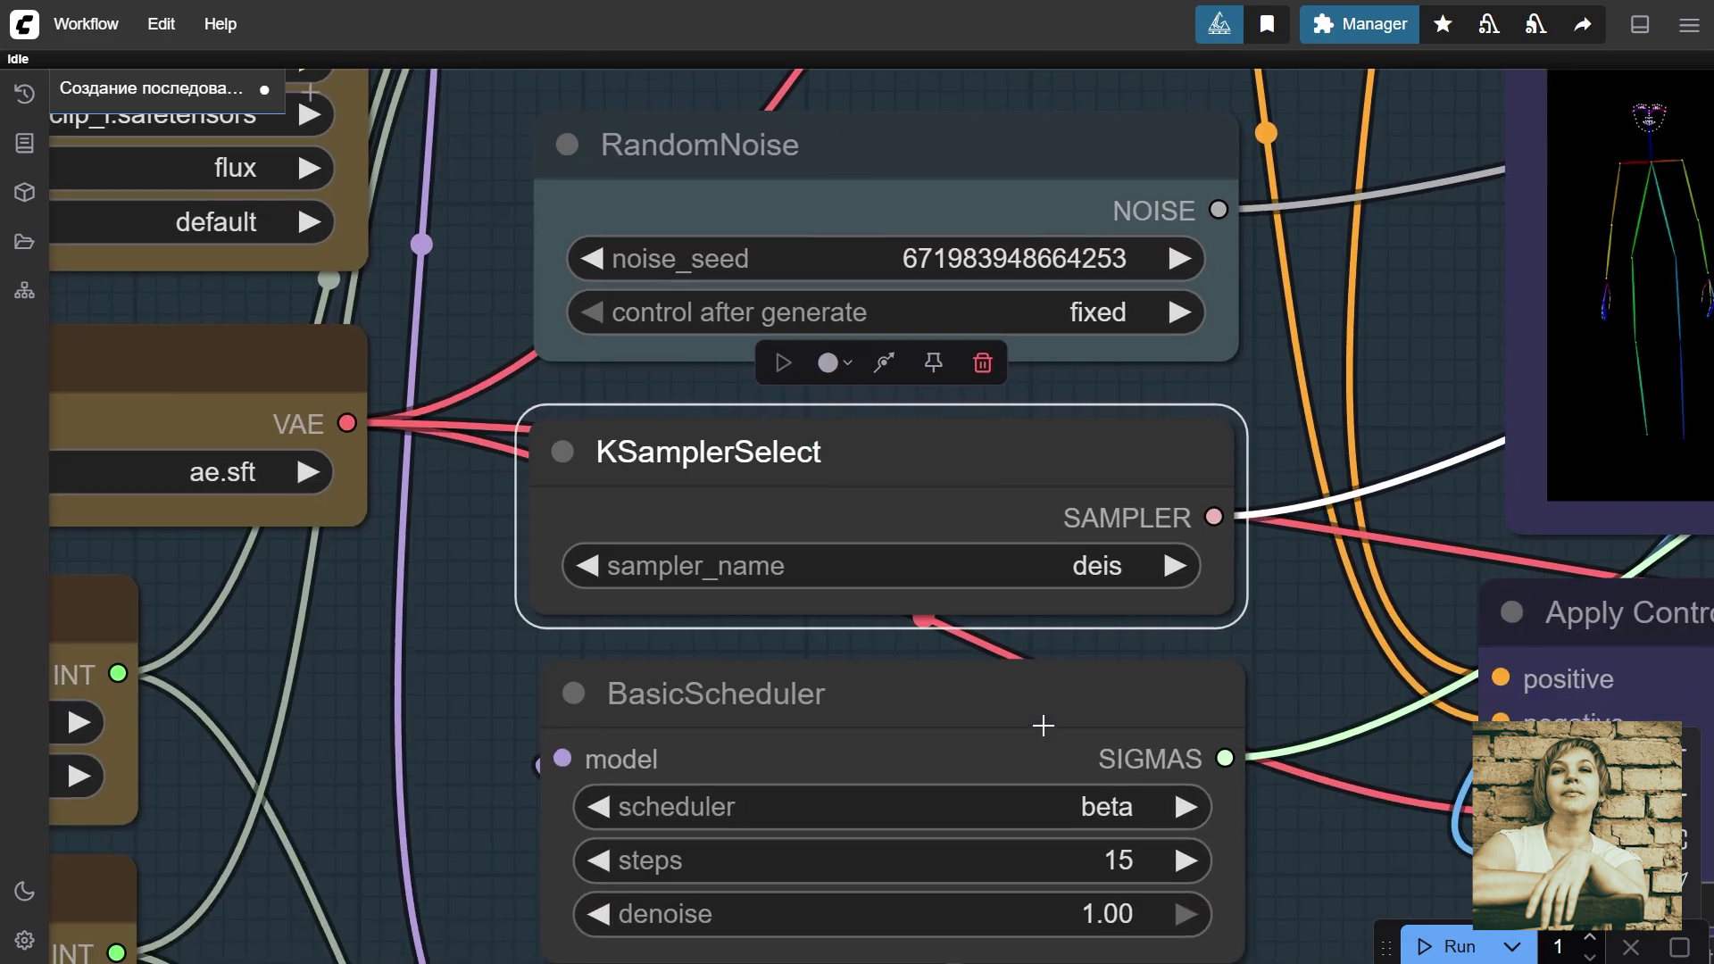
{"action": "left_click", "coordinate": [1101, 688]}
{"action": "scroll", "coordinate": [1105, 687], "scroll_direction": "down", "scroll_amount": 3}
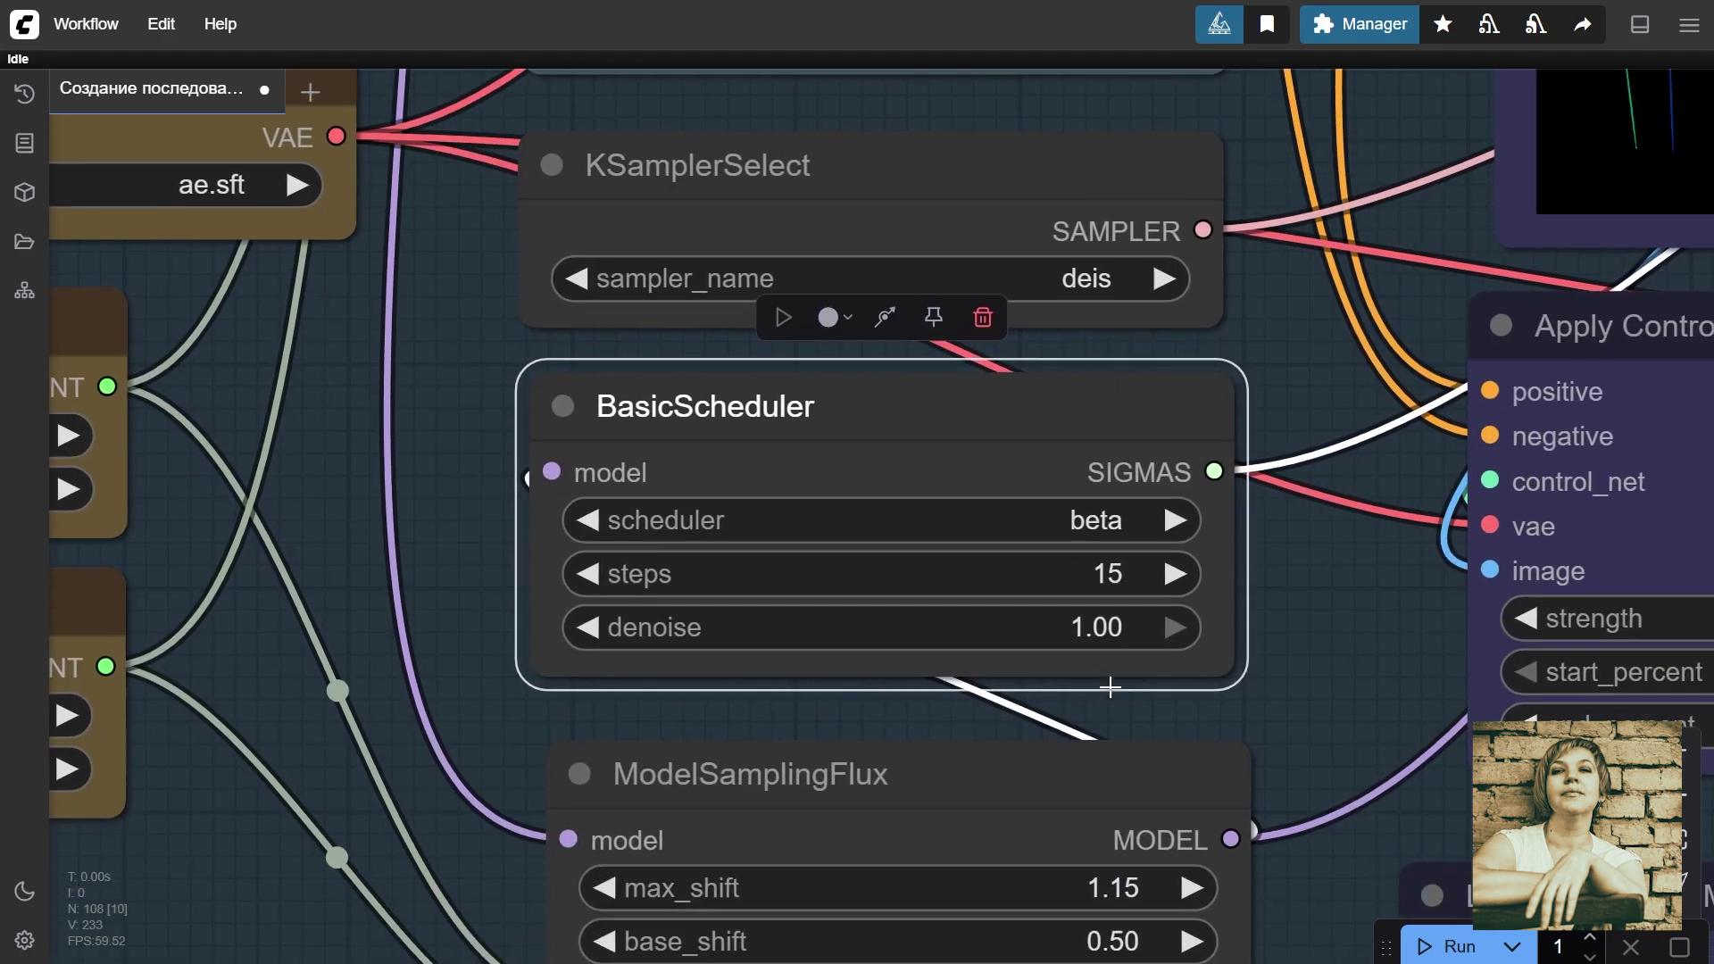
Step: Open the strength value of the Apply Controlnet with VAE node and accept 0.60
{"action": "scroll", "coordinate": [1146, 766], "scroll_direction": "down", "scroll_amount": 5}
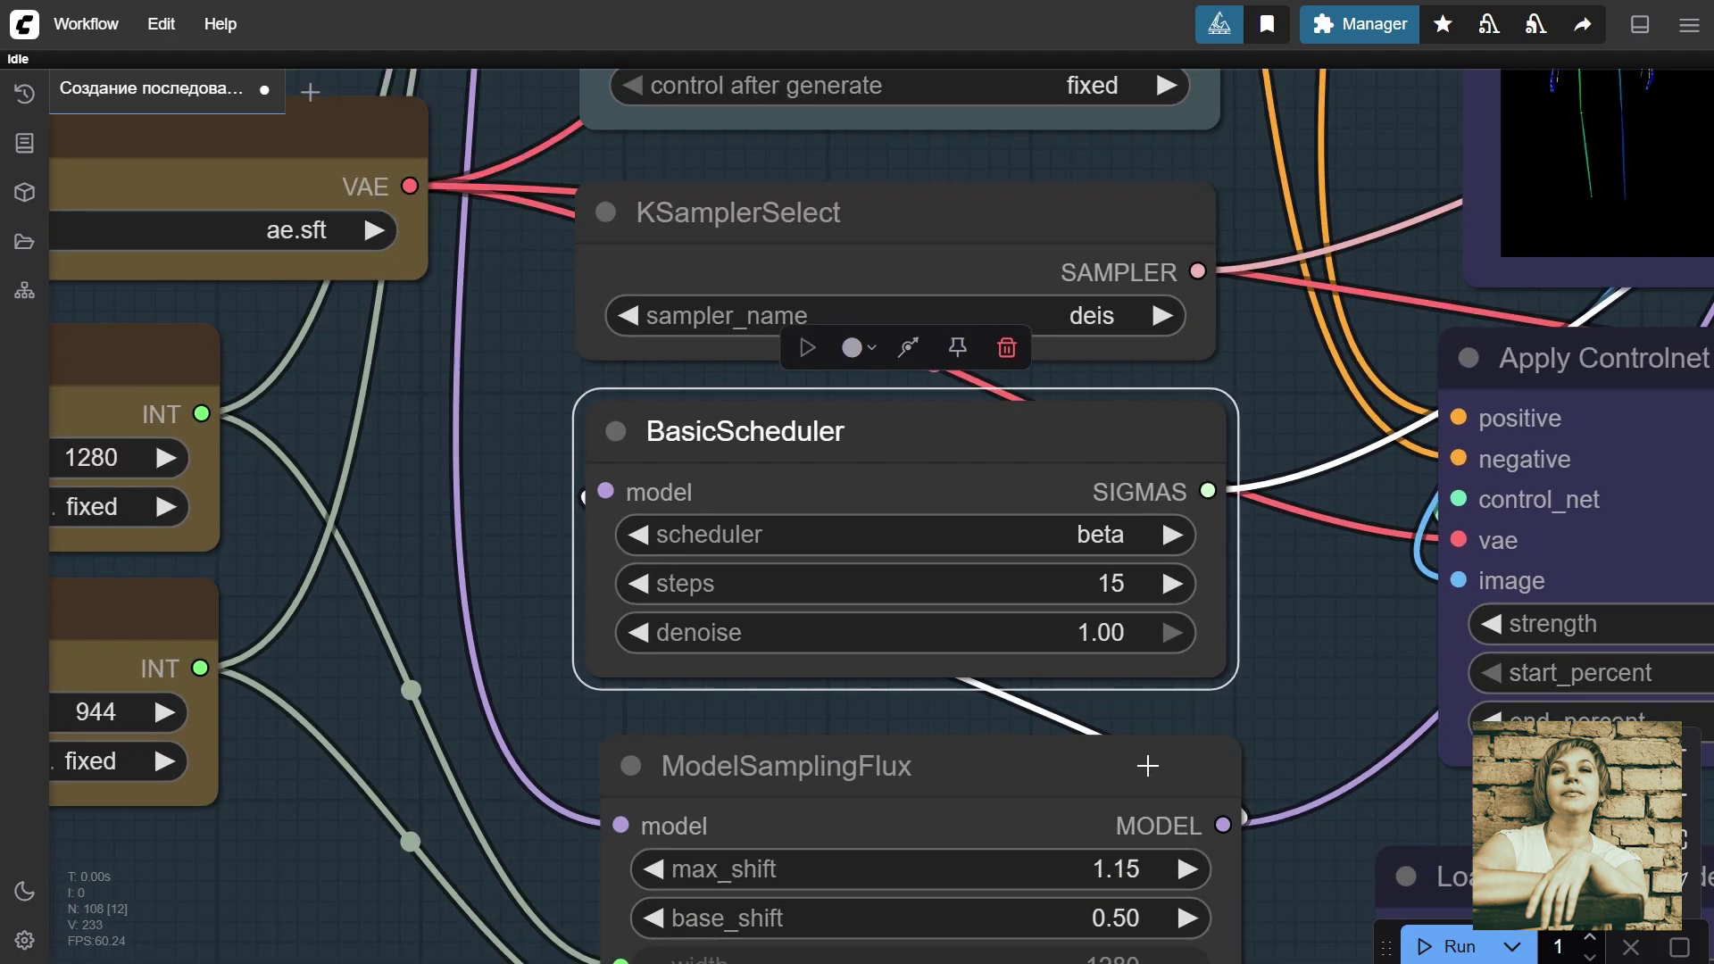
{"action": "left_click_drag", "start_coordinate": [1158, 221], "coordinate": [1096, 199]}
{"action": "left_click", "coordinate": [1247, 138]}
{"action": "left_click_drag", "start_coordinate": [1244, 132], "coordinate": [1025, 141]}
{"action": "scroll", "coordinate": [1063, 601], "scroll_direction": "up", "scroll_amount": 9}
{"action": "left_click", "coordinate": [1075, 599]}
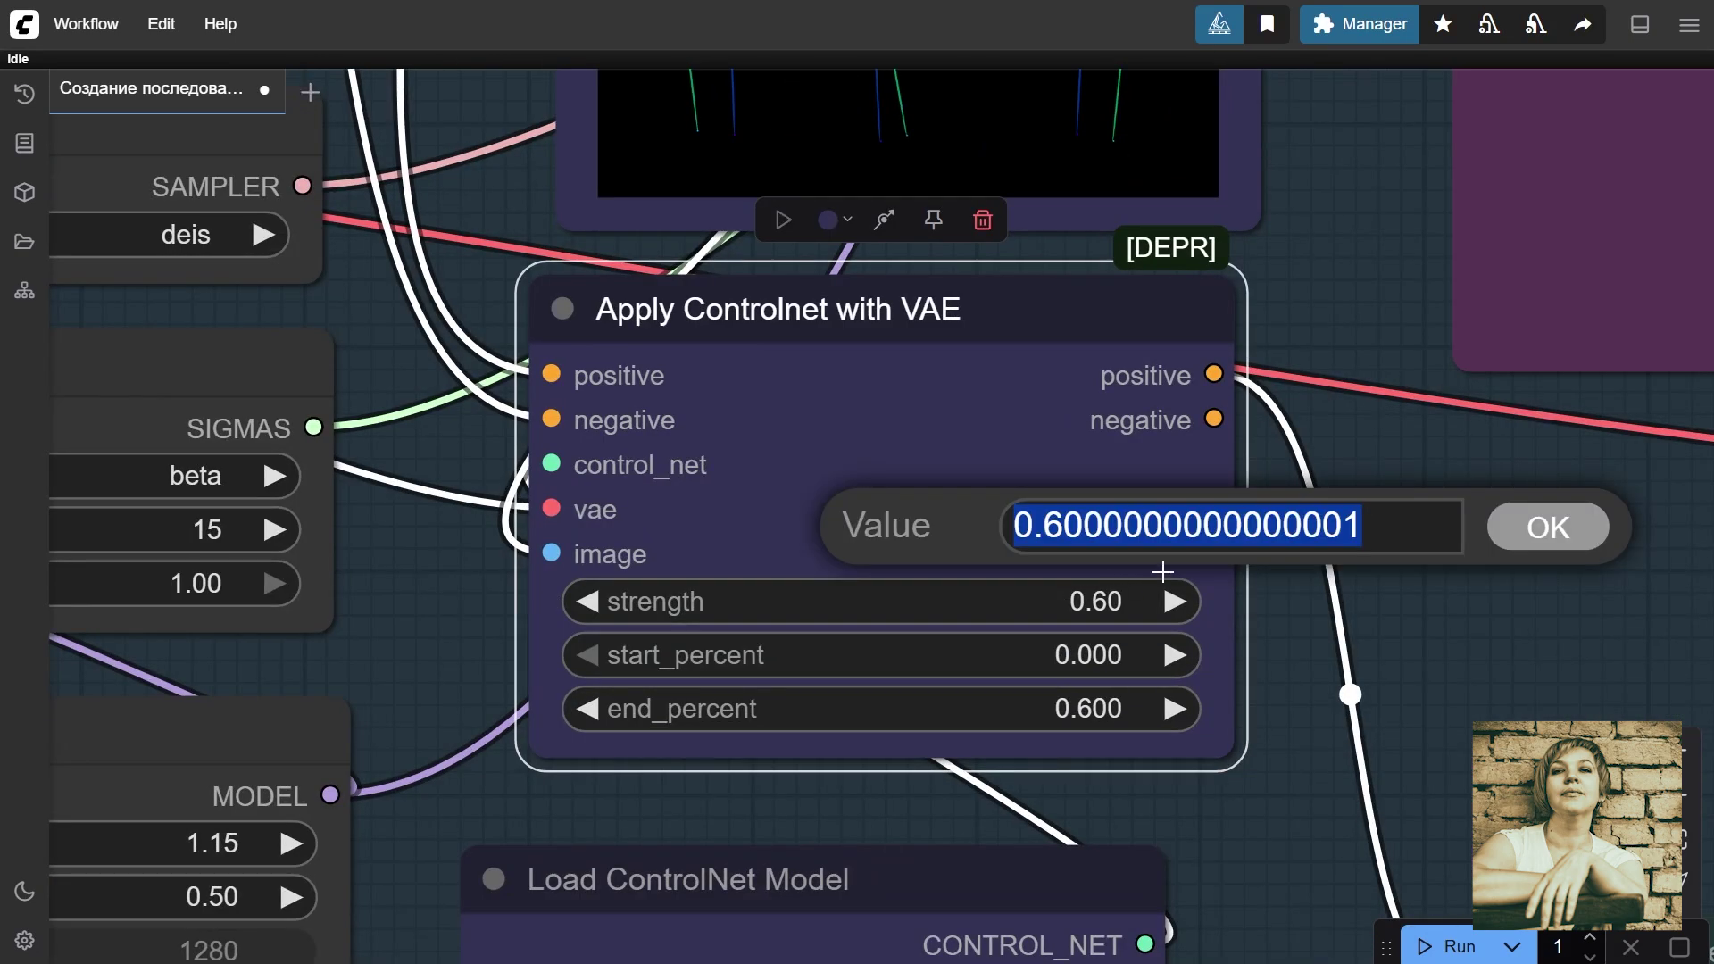
{"action": "left_click", "coordinate": [1532, 532]}
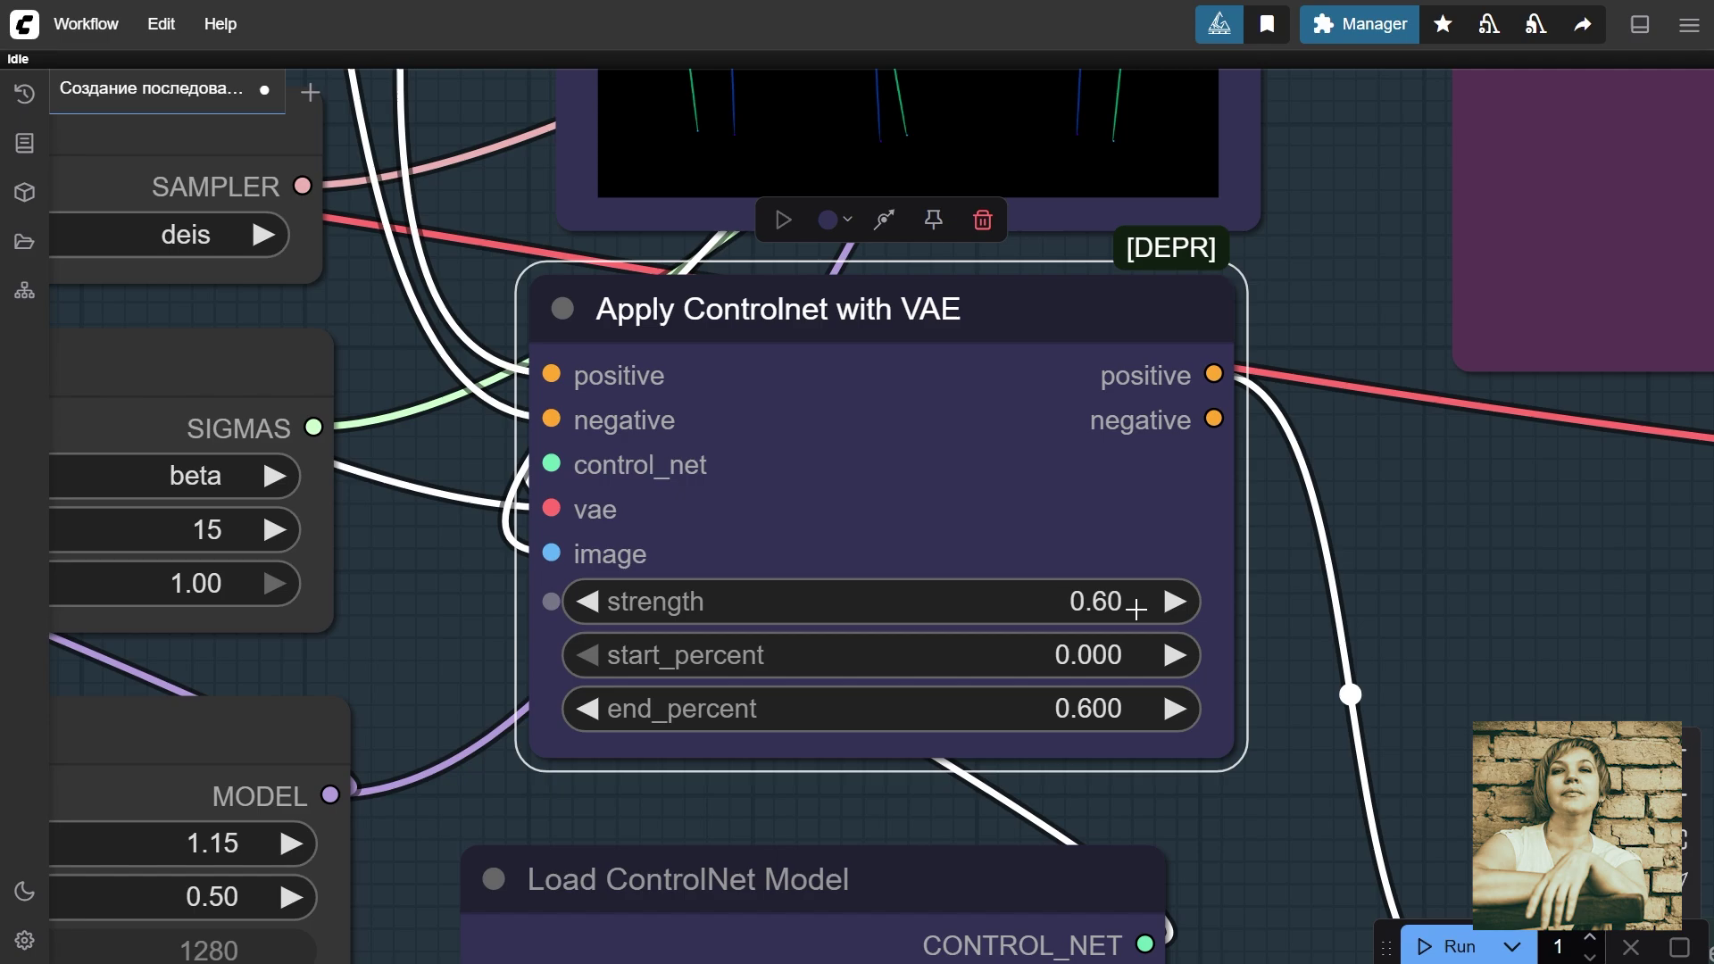
Step: Choose InstantX\FLUX_InstantX_ControlNet Union.safetensors in the Load ControlNet Model node
{"action": "scroll", "coordinate": [1143, 660], "scroll_direction": "down", "scroll_amount": 4}
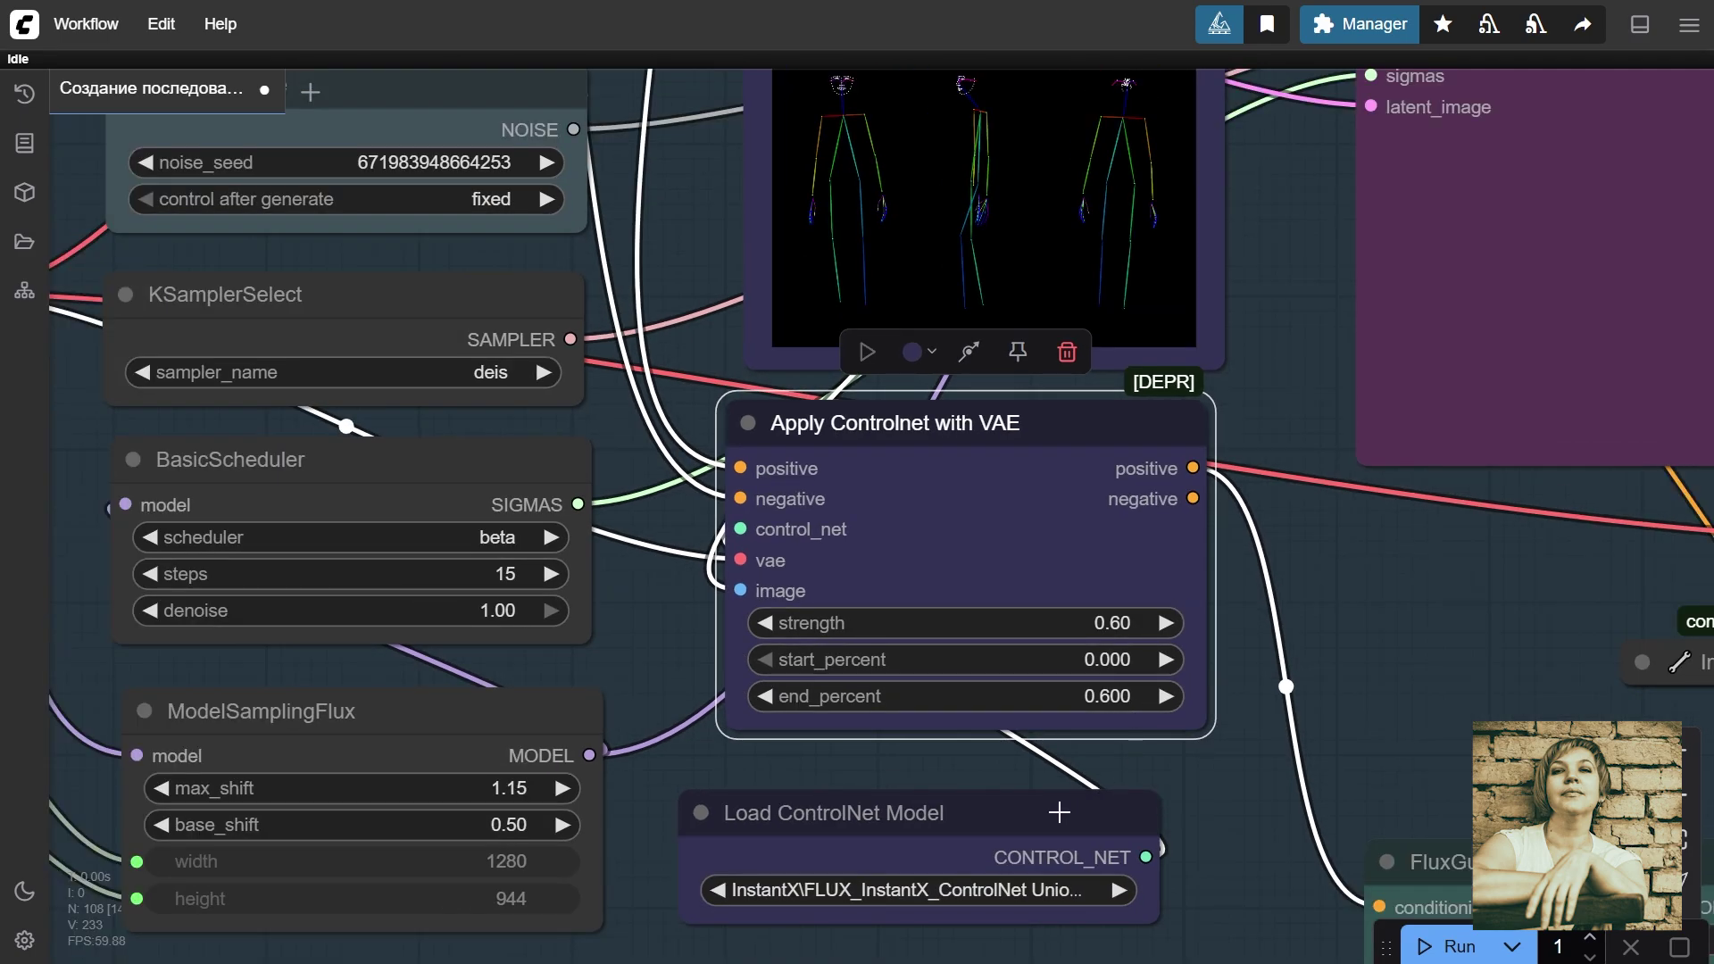
{"action": "left_click", "coordinate": [1060, 811]}
{"action": "scroll", "coordinate": [1062, 812], "scroll_direction": "up", "scroll_amount": 4}
{"action": "left_click", "coordinate": [837, 575]}
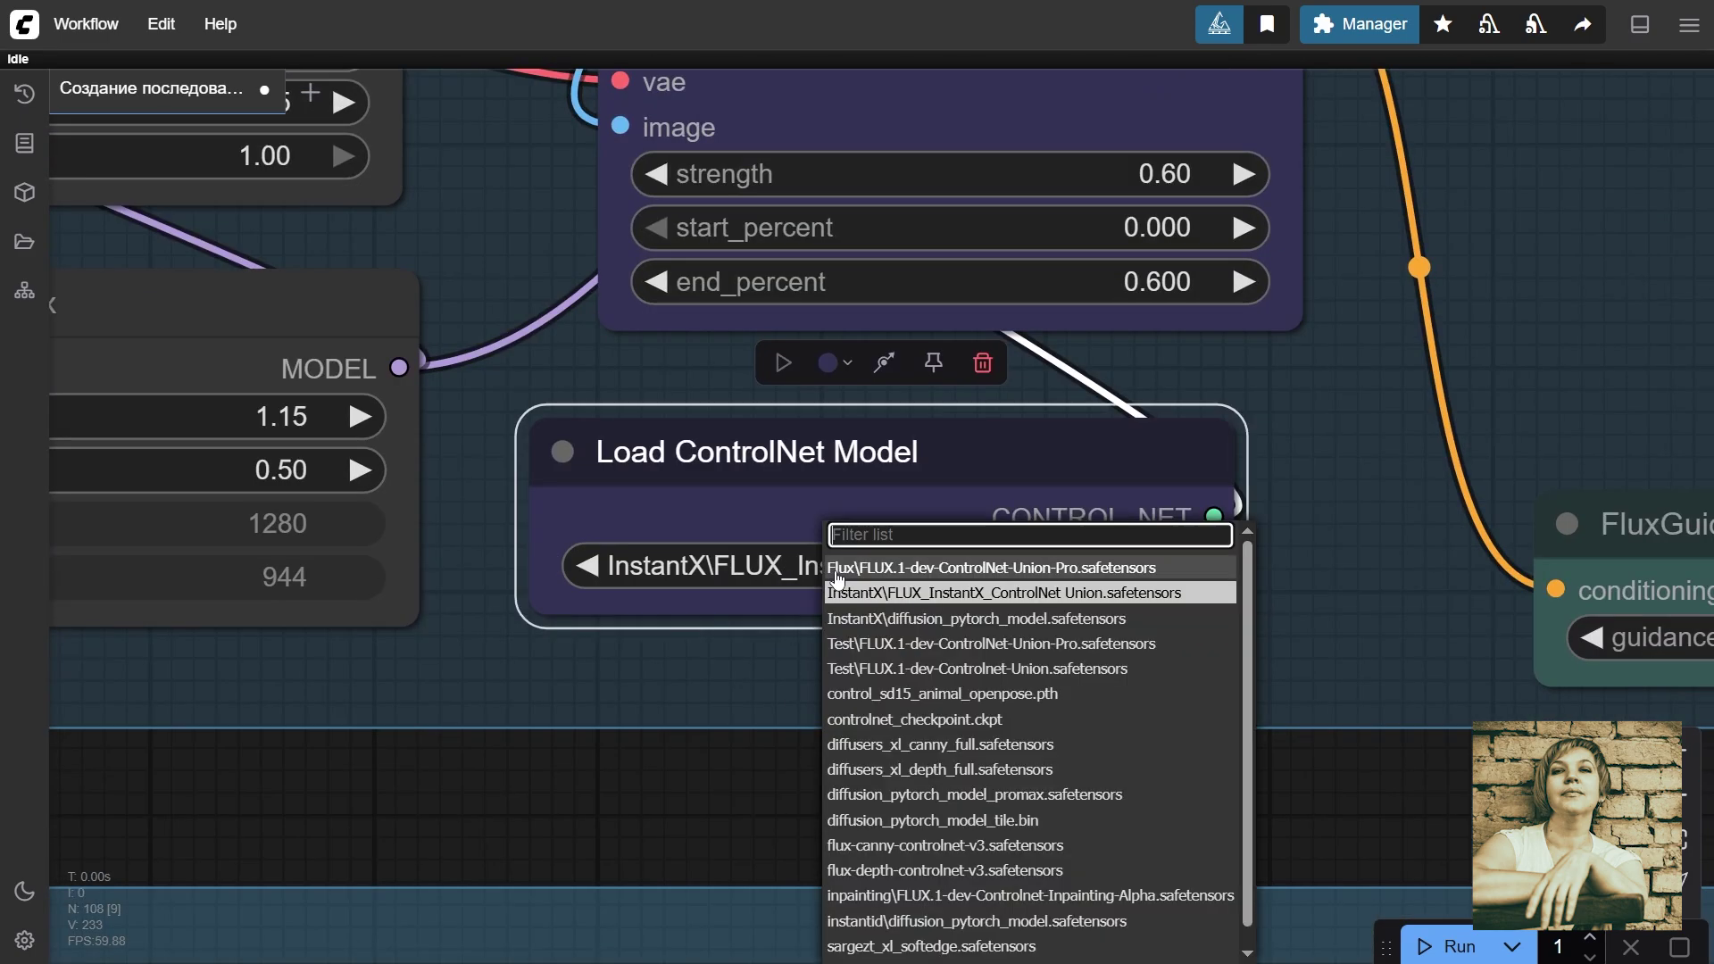
{"action": "left_click", "coordinate": [991, 598]}
Step: Inspect the Load Image node holding the 3 poses.png skeleton reference
{"action": "scroll", "coordinate": [1044, 611], "scroll_direction": "down", "scroll_amount": 6}
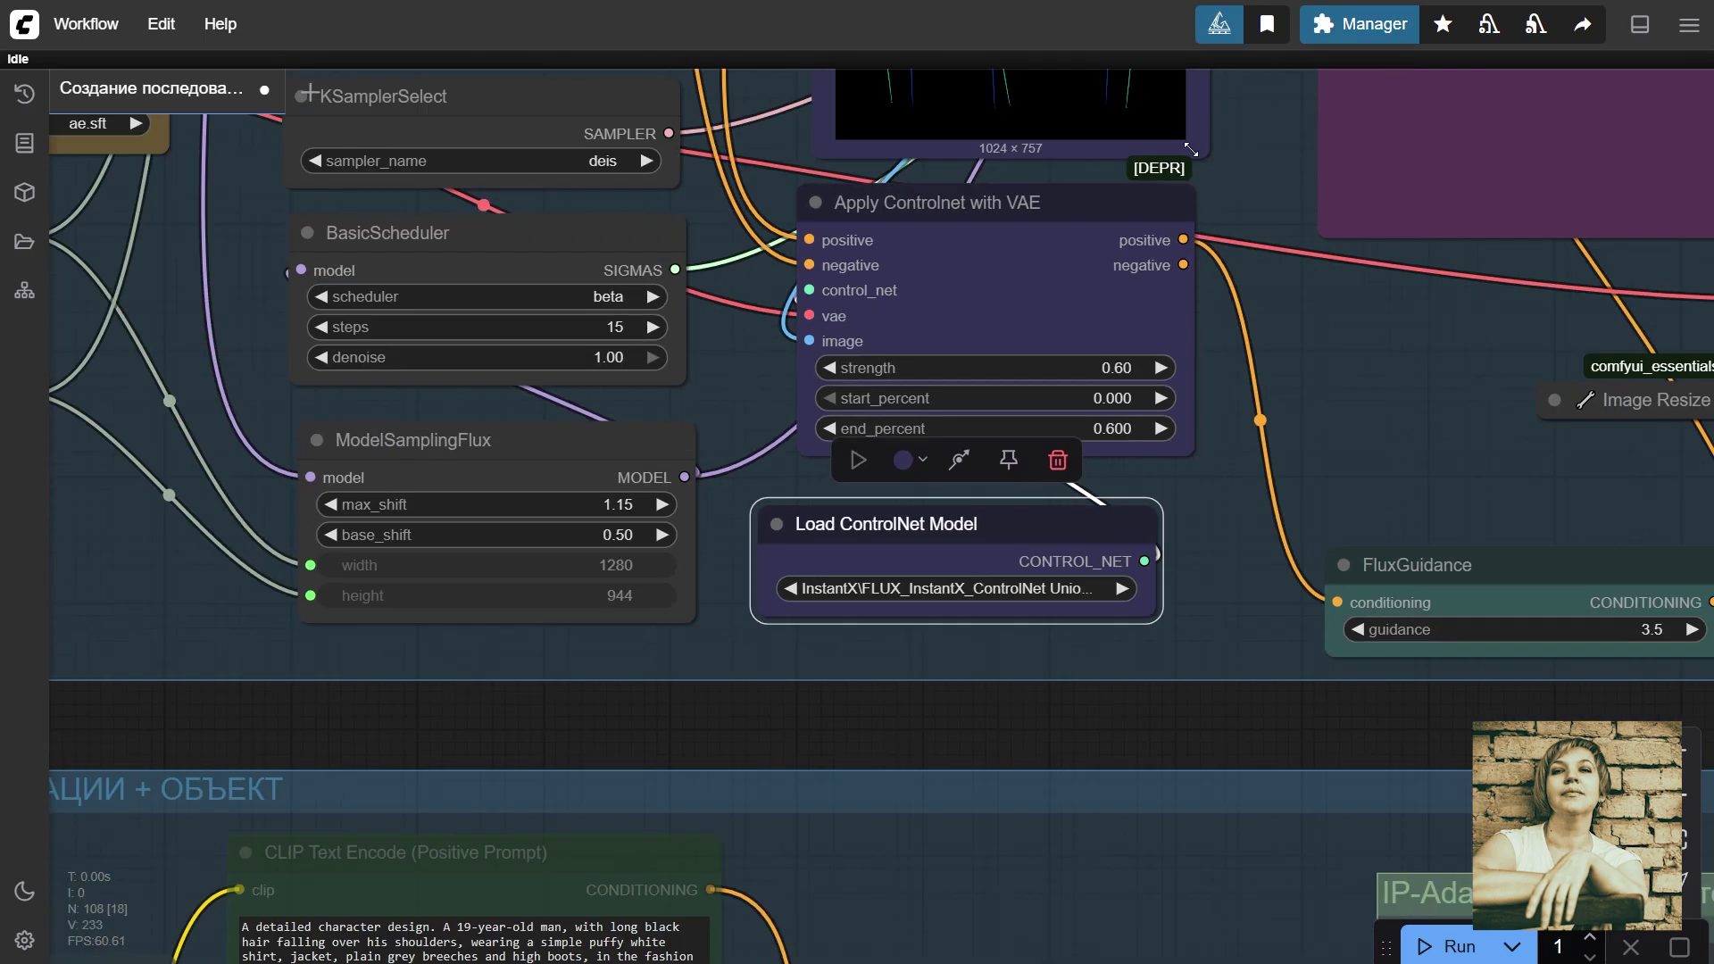
{"action": "left_click_drag", "start_coordinate": [1249, 142], "coordinate": [1174, 741]}
{"action": "left_click", "coordinate": [1059, 592]}
{"action": "scroll", "coordinate": [1059, 592], "scroll_direction": "up", "scroll_amount": 7}
{"action": "scroll", "coordinate": [1060, 595], "scroll_direction": "down", "scroll_amount": 7}
{"action": "scroll", "coordinate": [1205, 613], "scroll_direction": "down", "scroll_amount": 3}
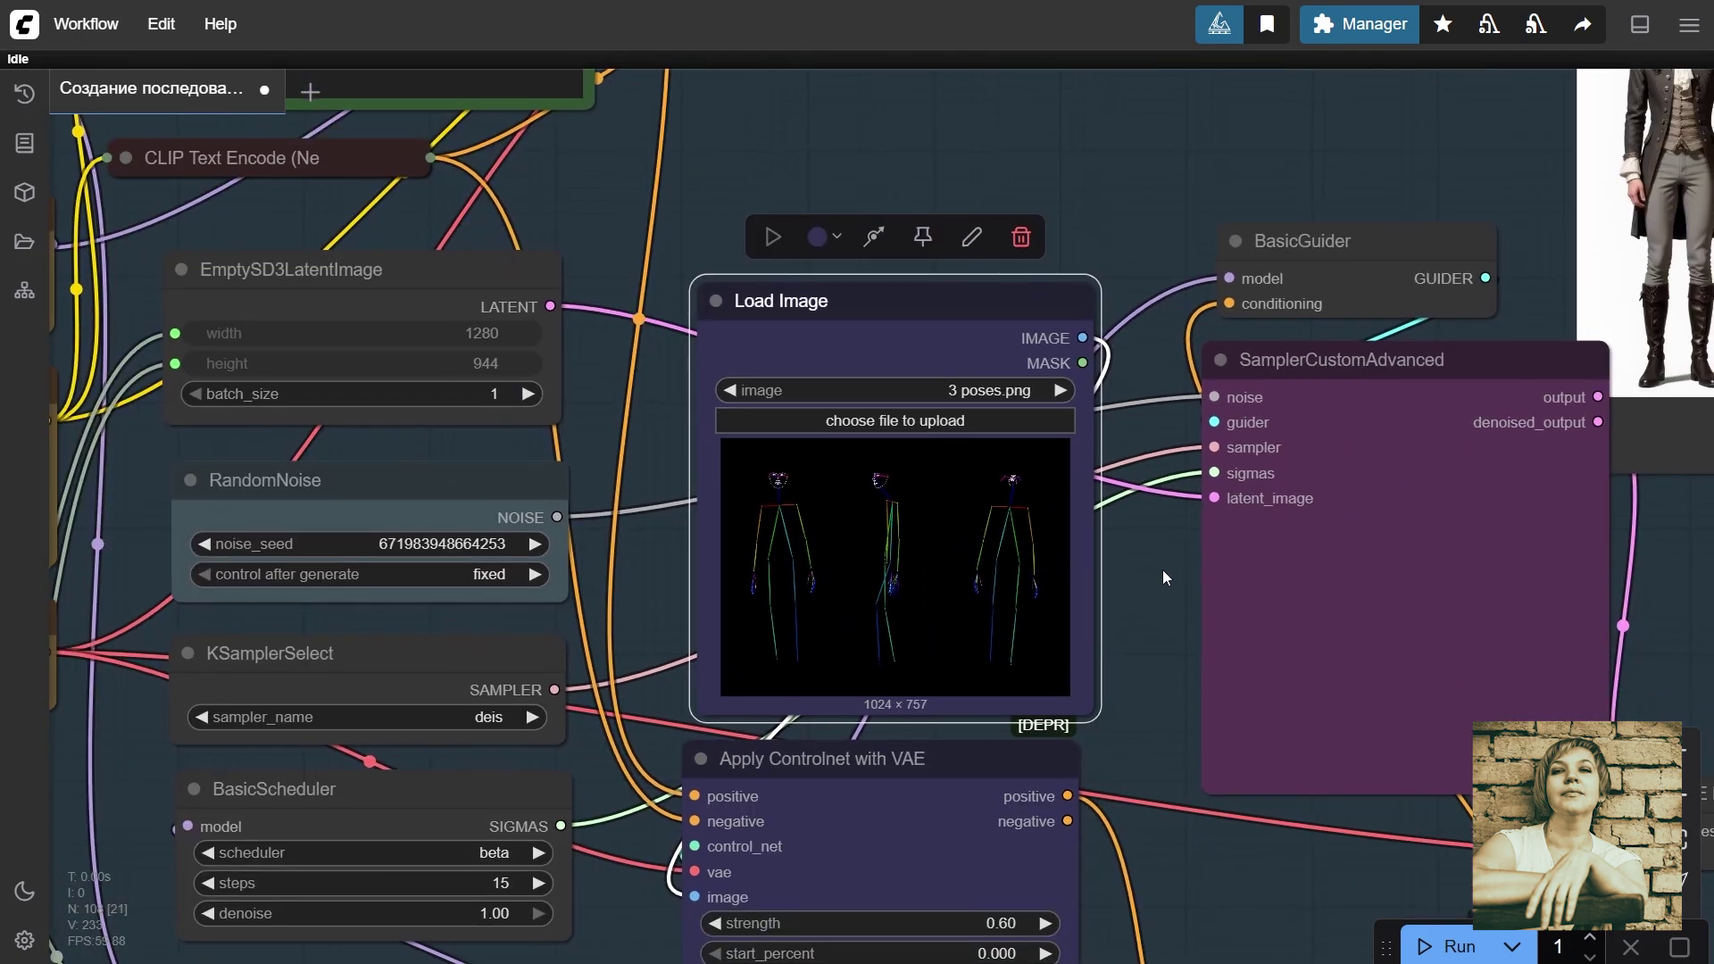
Step: Inspect the Bus Node's model, clip, vae, positive and negative connections beside the positive prompt
{"action": "scroll", "coordinate": [1162, 570], "scroll_direction": "down", "scroll_amount": 2}
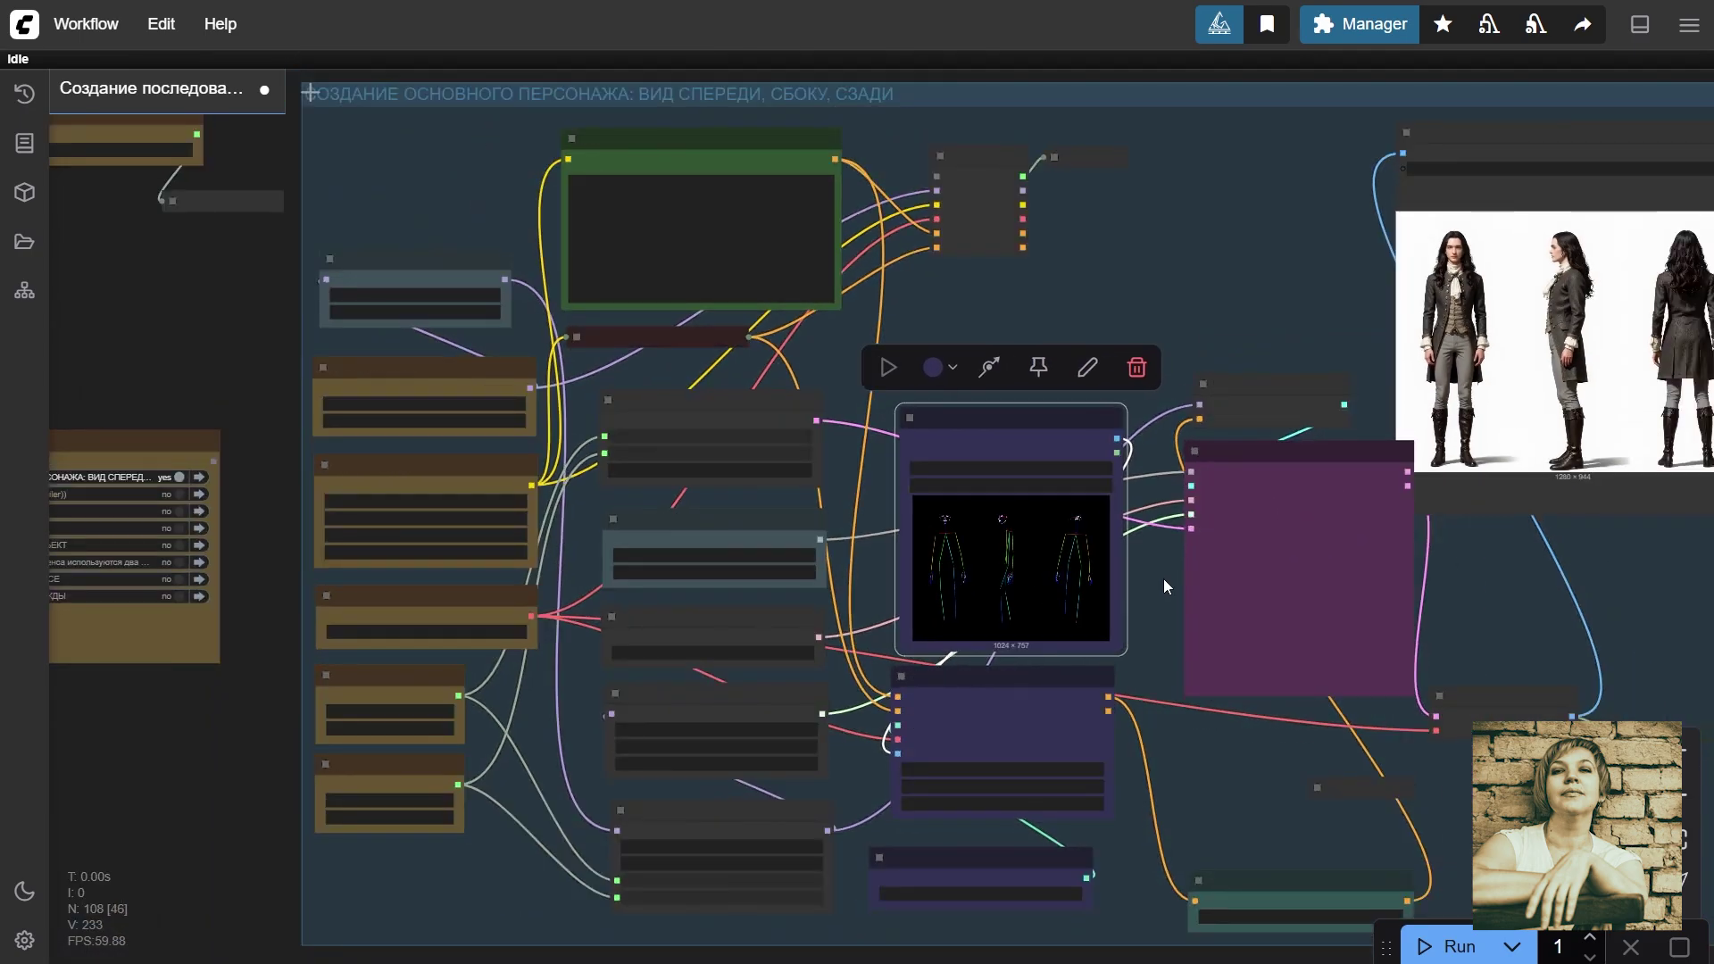
{"action": "left_click_drag", "start_coordinate": [1163, 593], "coordinate": [1123, 701]}
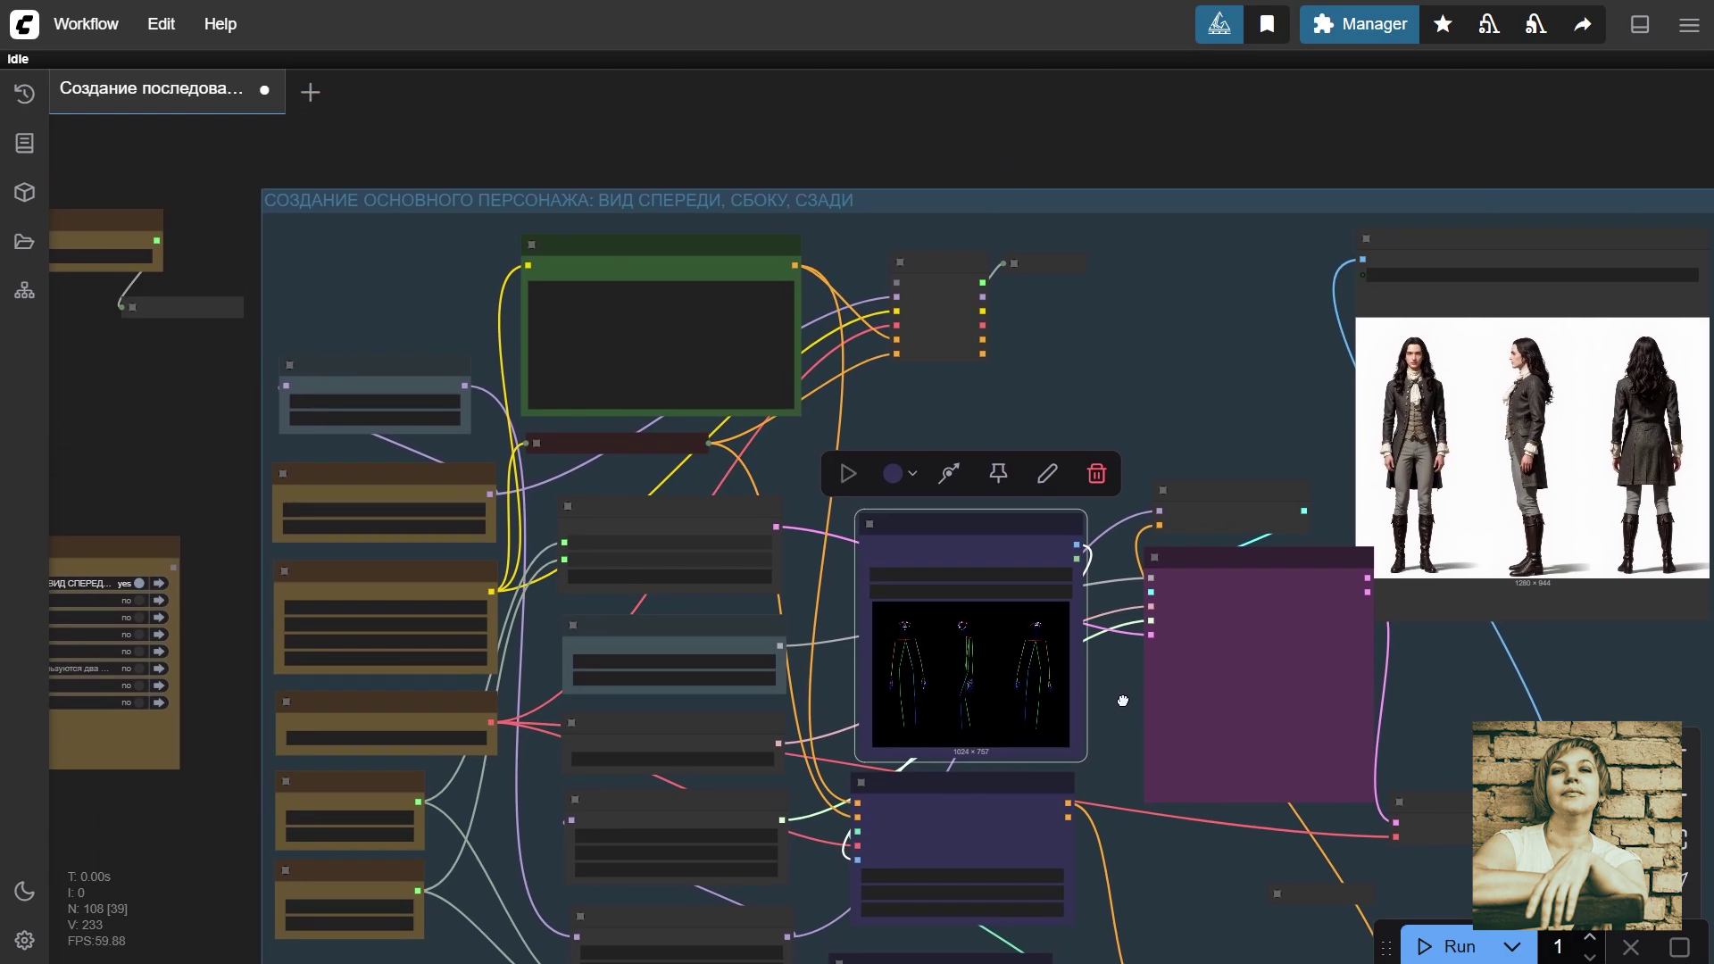
{"action": "left_click", "coordinate": [961, 260]}
{"action": "scroll", "coordinate": [960, 260], "scroll_direction": "up", "scroll_amount": 10}
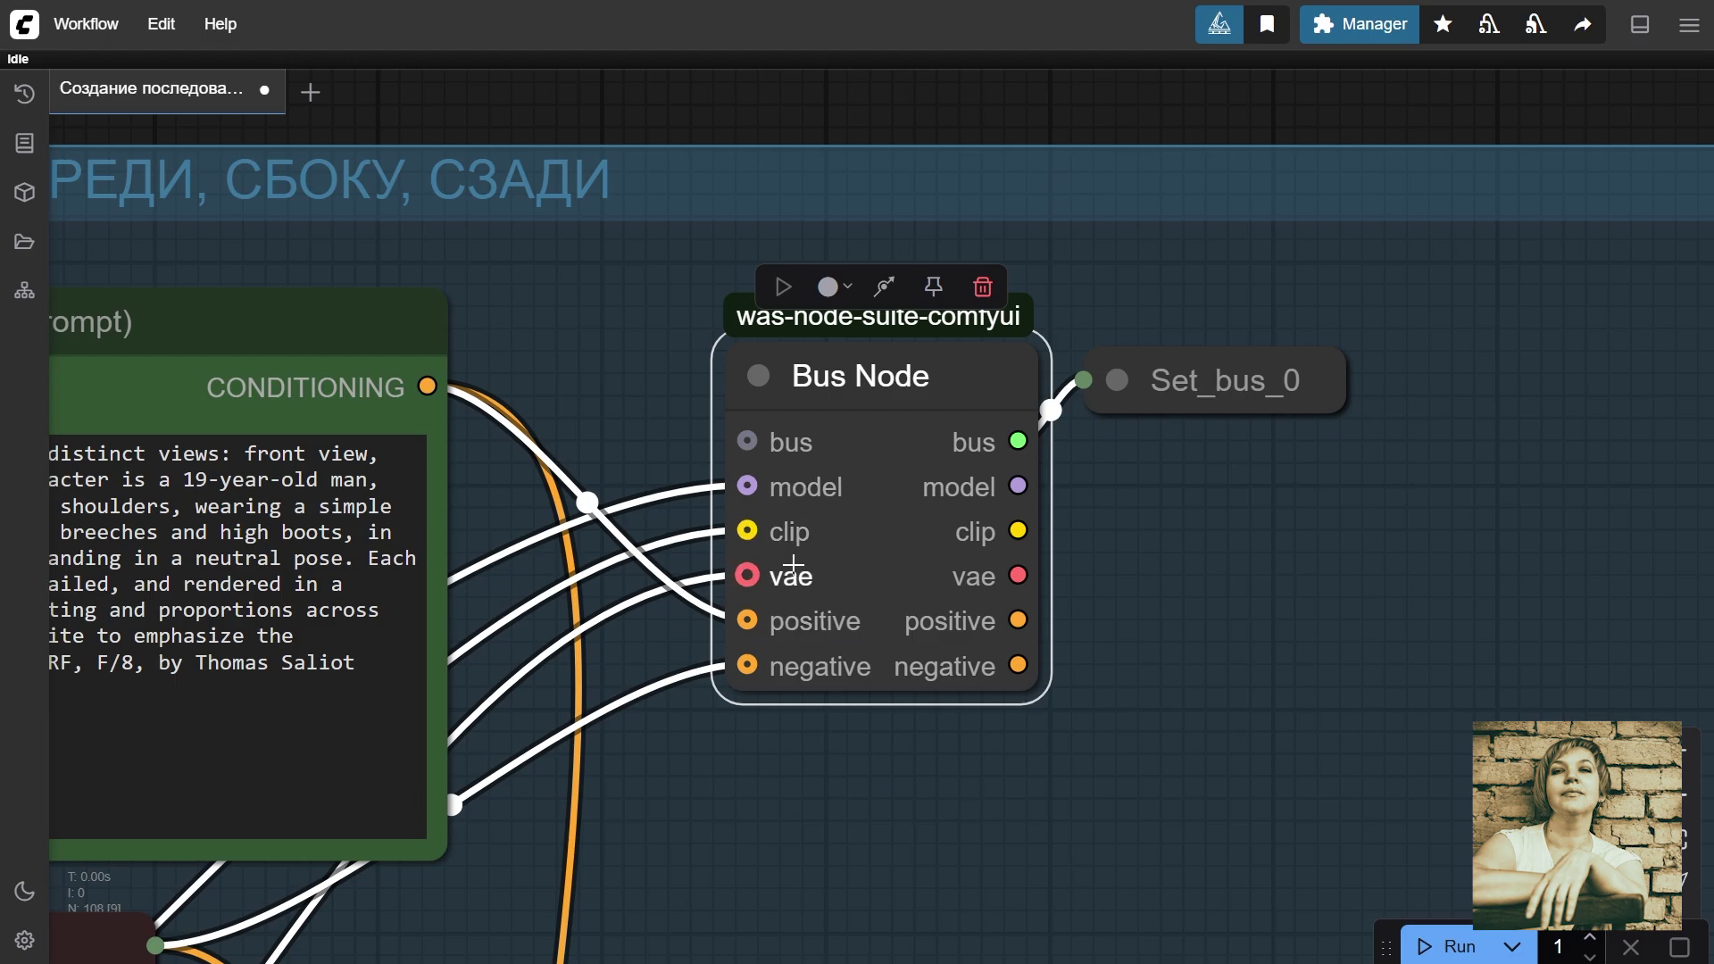
Step: Expand the Set_bus_0 node, check its constant, and find the matching Get_bus_0 node in the FaceDetailer group
{"action": "left_click", "coordinate": [1115, 385]}
{"action": "left_click", "coordinate": [1448, 496]}
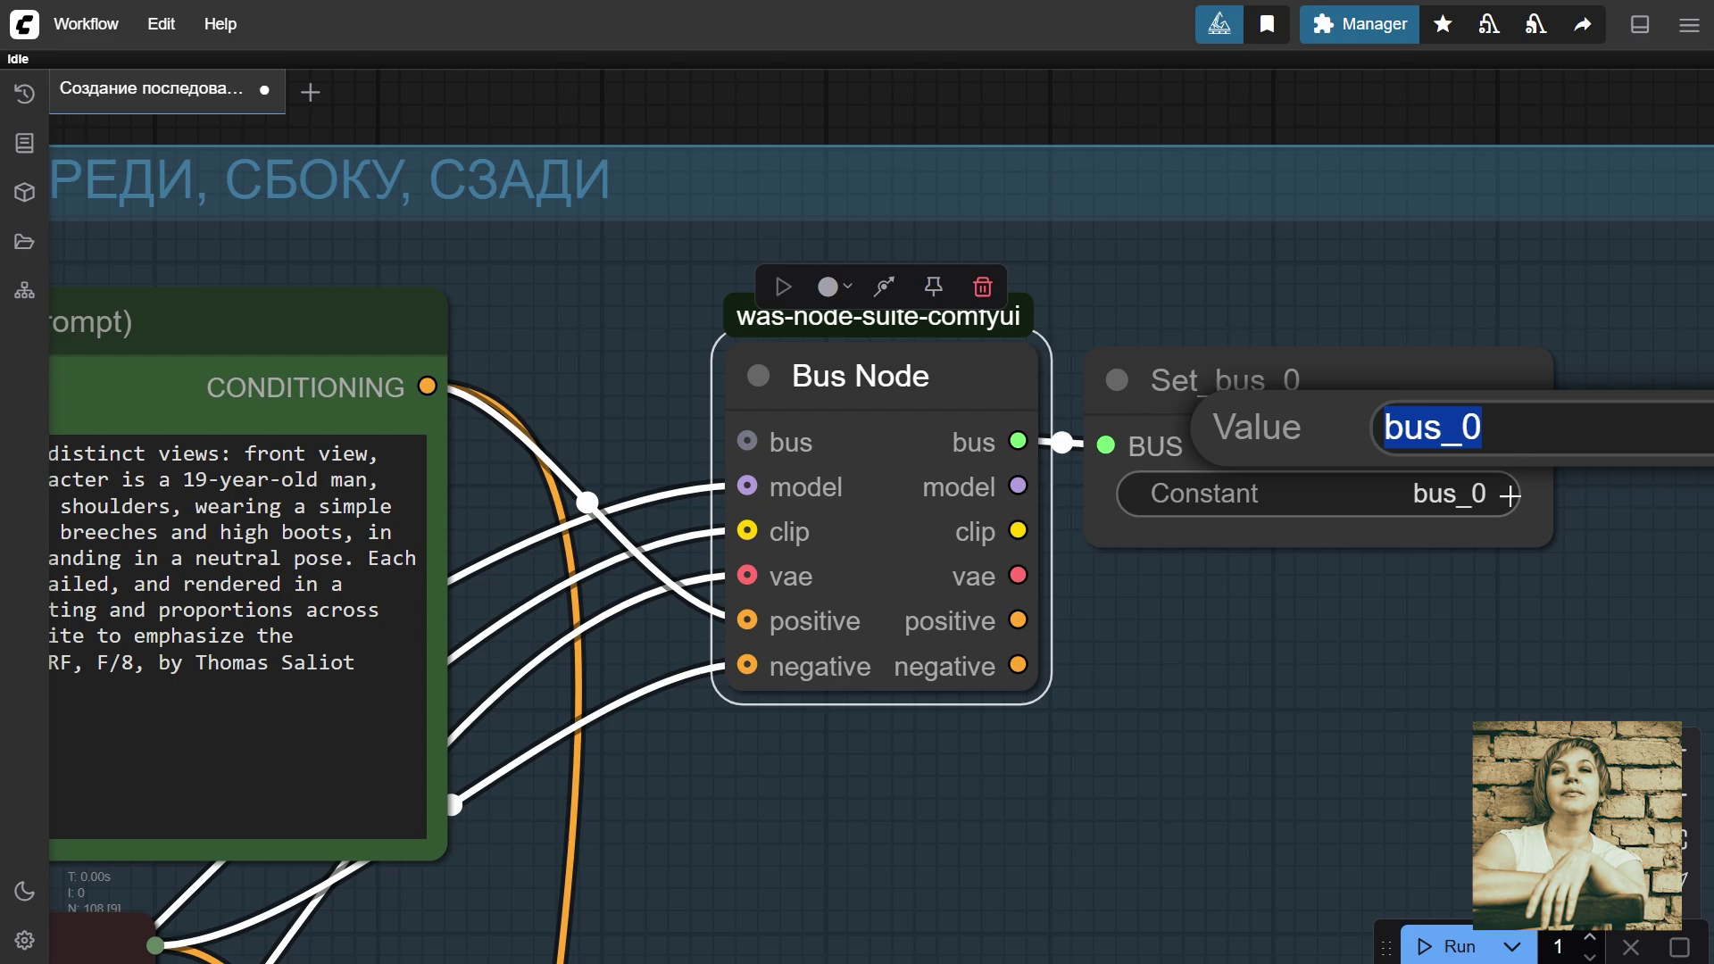
{"action": "left_click", "coordinate": [1430, 541]}
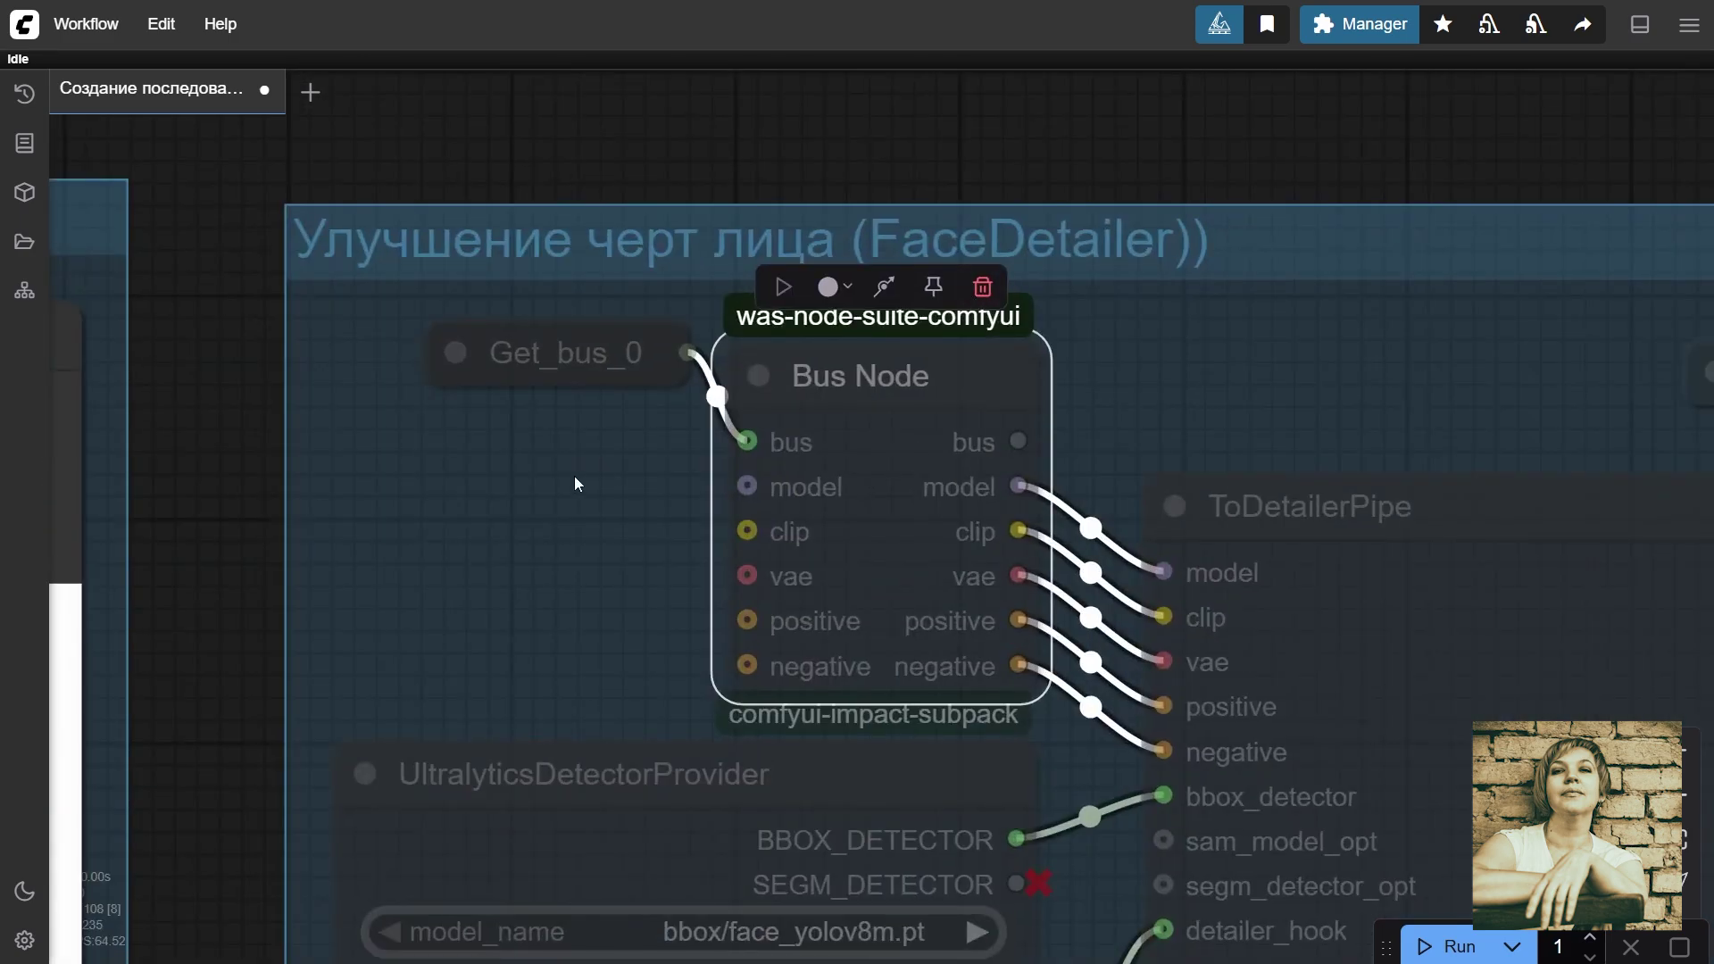
{"action": "scroll", "coordinate": [575, 477], "scroll_direction": "down", "scroll_amount": 19}
{"action": "left_click_drag", "start_coordinate": [749, 792], "coordinate": [564, 439]}
{"action": "scroll", "coordinate": [1319, 459], "scroll_direction": "down", "scroll_amount": 2}
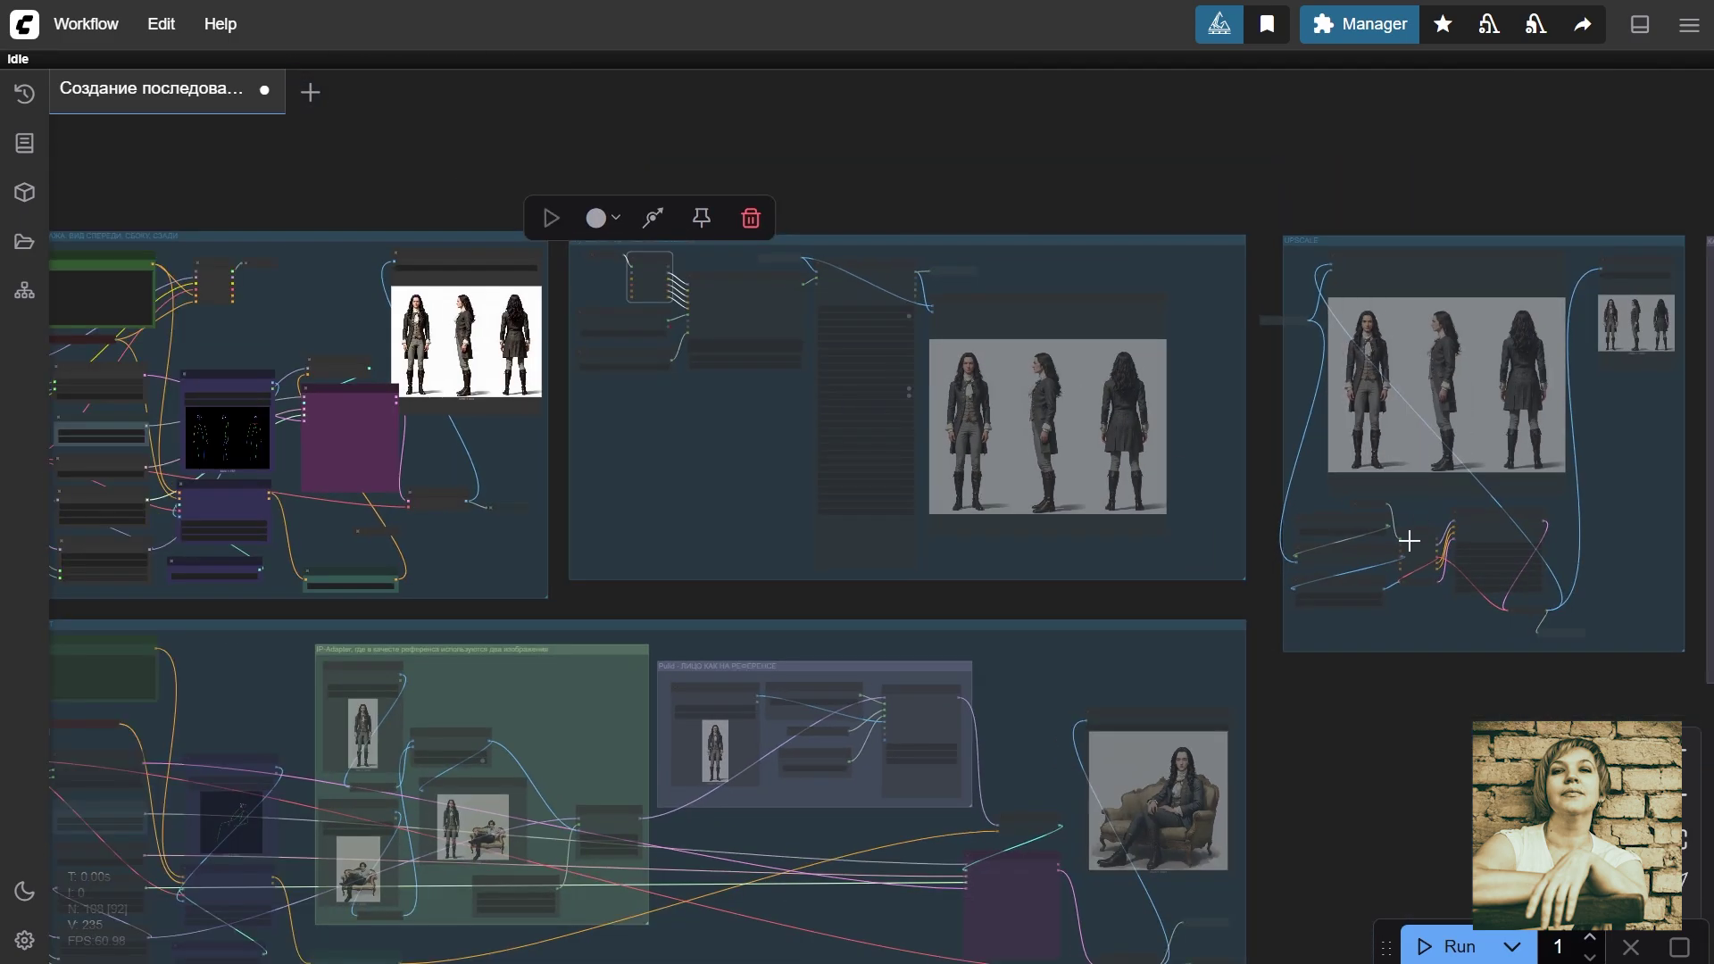
Step: Inspect the SamplerCustomAdvanced node's noise, guider, sampler, sigmas and latent_image inputs in the main character group
{"action": "scroll", "coordinate": [1409, 540], "scroll_direction": "up", "scroll_amount": 10}
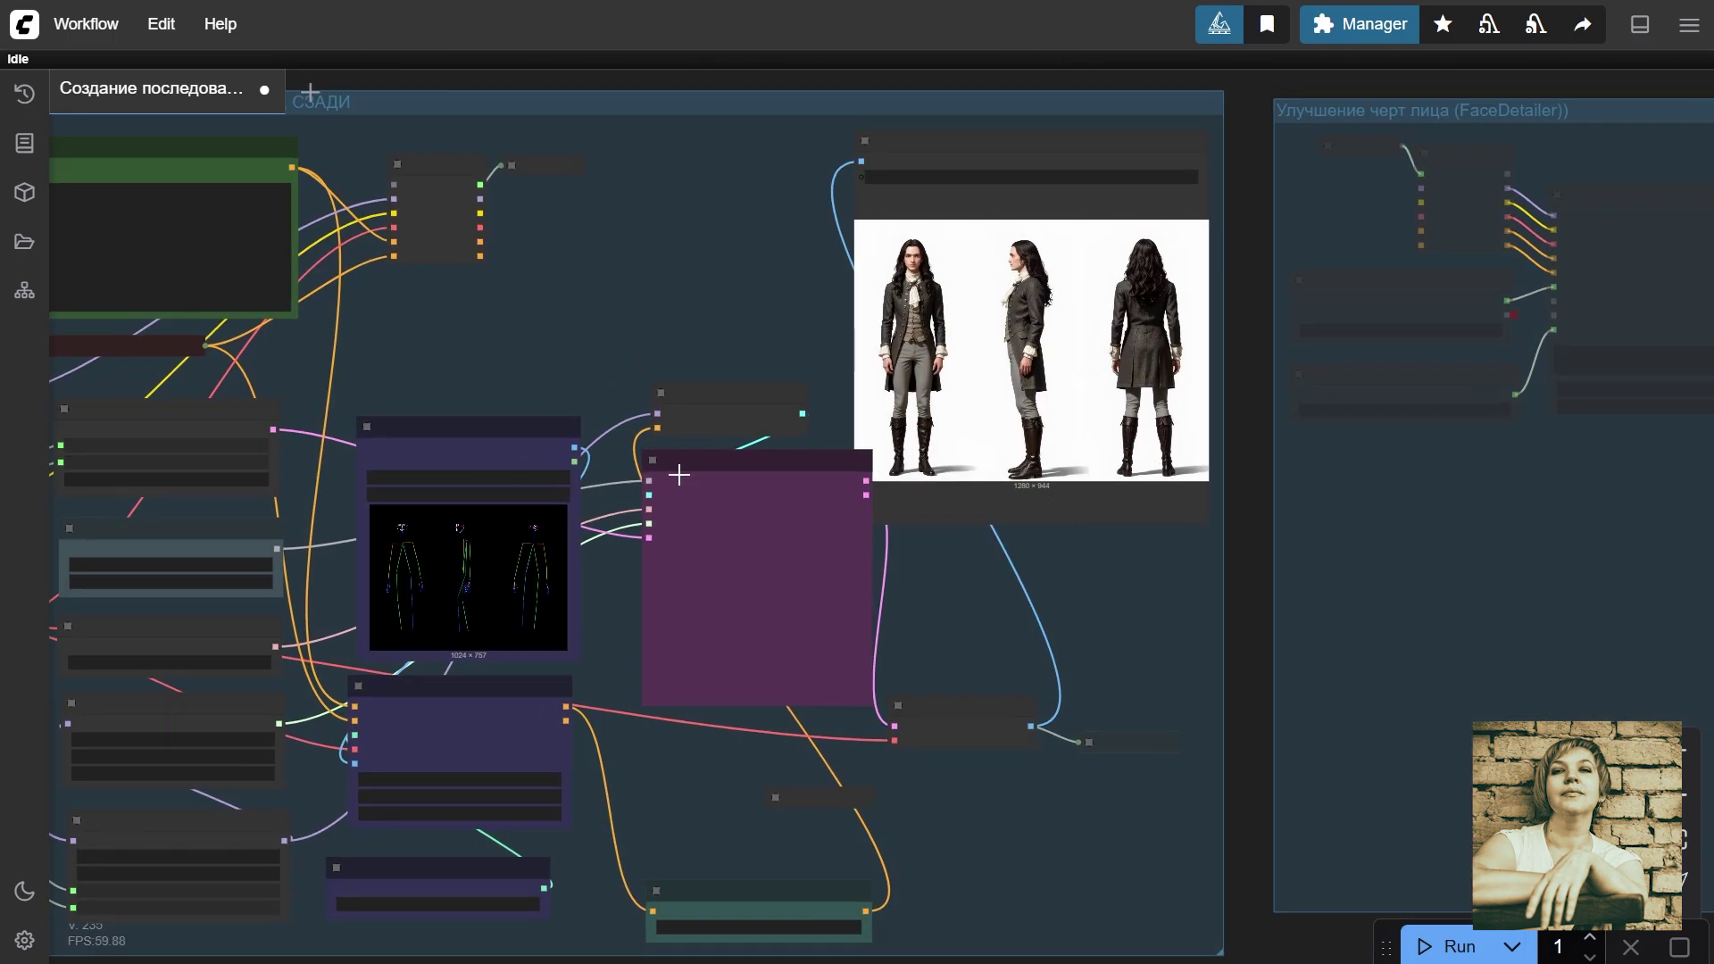
{"action": "left_click", "coordinate": [678, 474]}
{"action": "scroll", "coordinate": [780, 581], "scroll_direction": "up", "scroll_amount": 4}
{"action": "scroll", "coordinate": [834, 658], "scroll_direction": "down", "scroll_amount": 1}
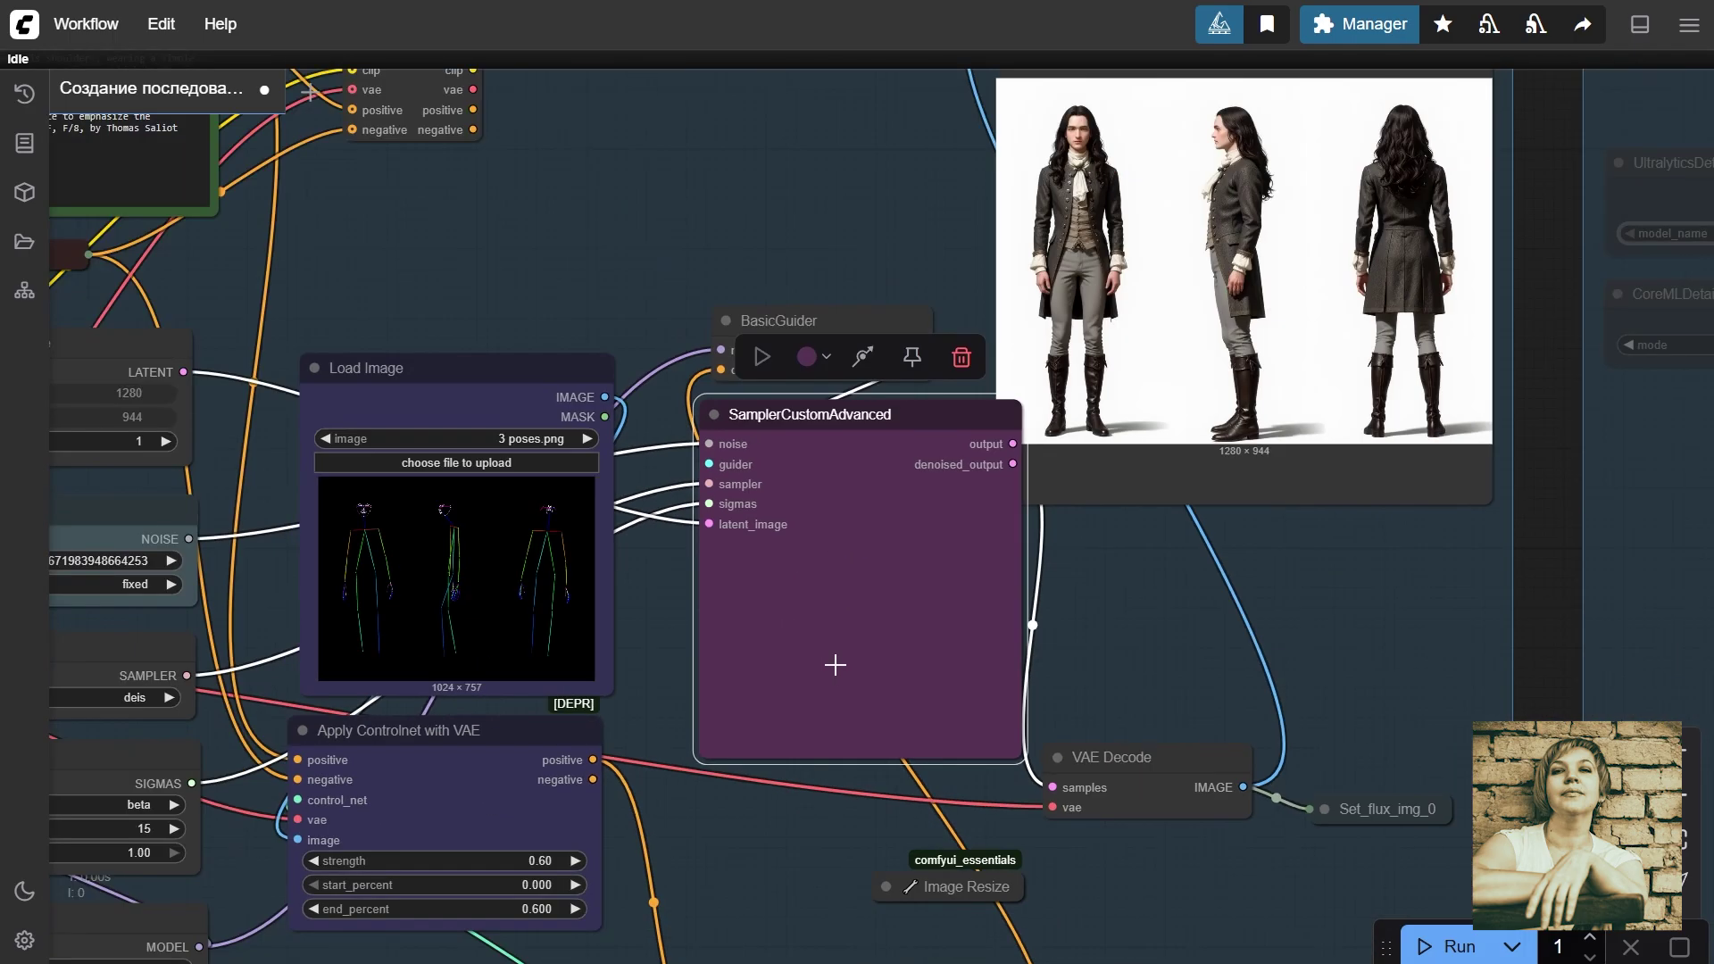
{"action": "left_click_drag", "start_coordinate": [803, 826], "coordinate": [759, 542]}
{"action": "left_click_drag", "start_coordinate": [647, 371], "coordinate": [642, 451]}
Step: Set the guidance of the FluxGuidance node to 3.5
{"action": "left_click_drag", "start_coordinate": [882, 780], "coordinate": [872, 642]}
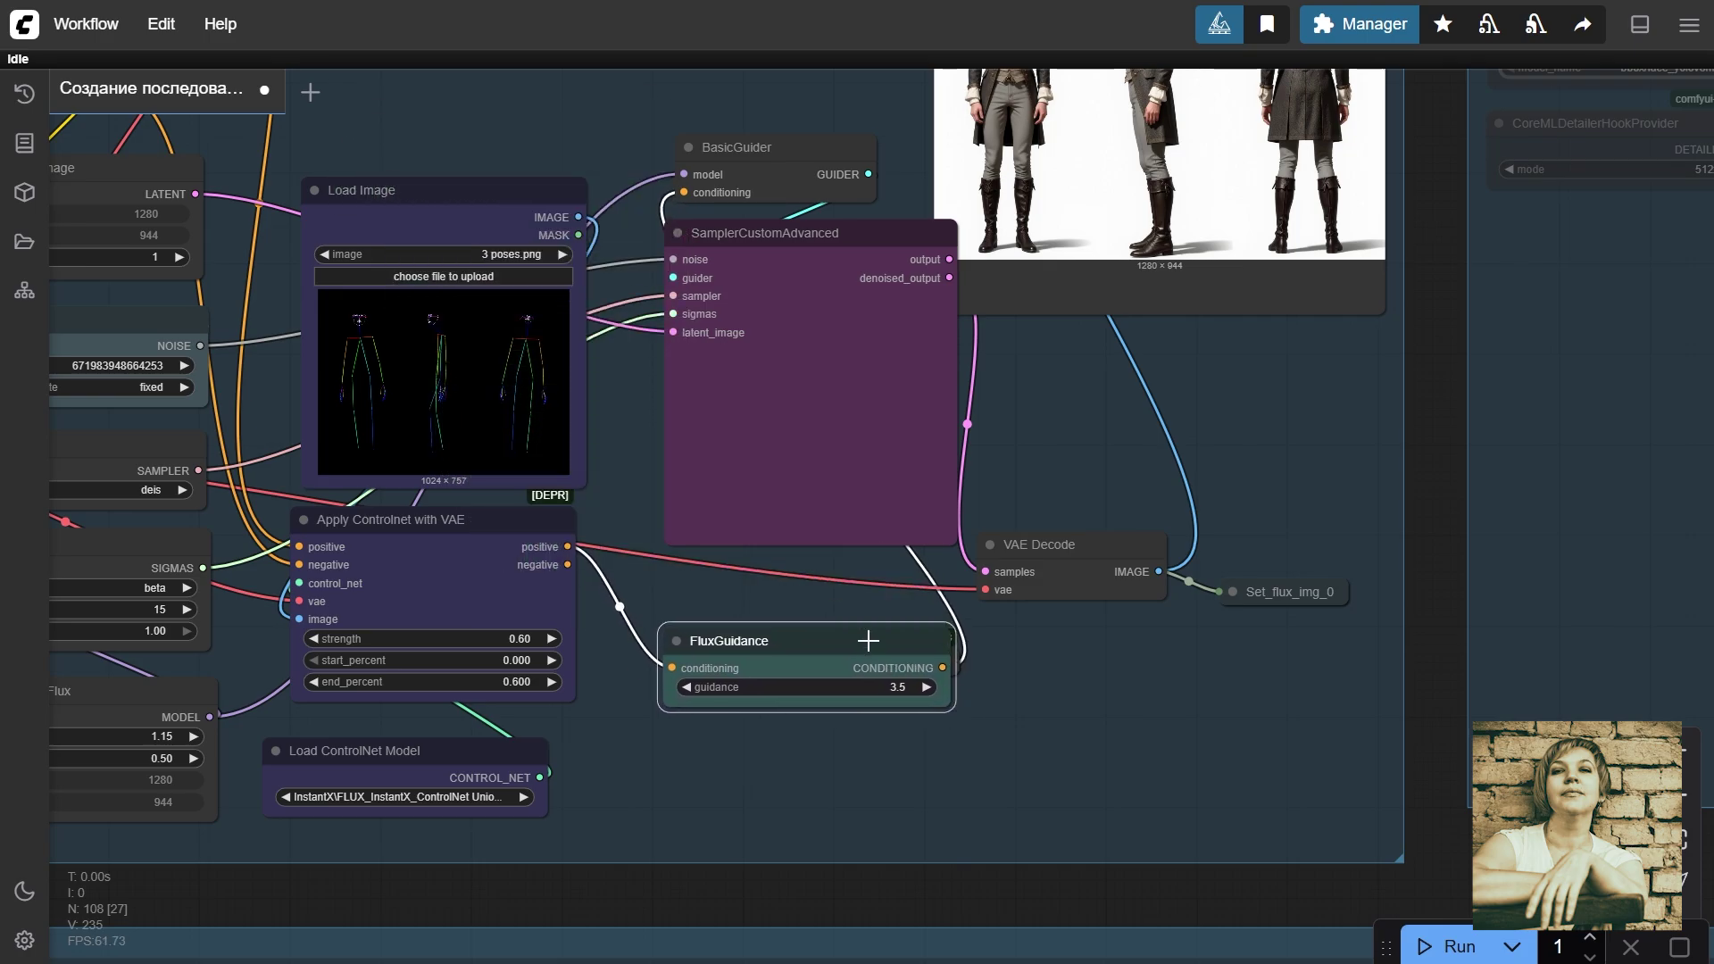
{"action": "scroll", "coordinate": [901, 669], "scroll_direction": "up", "scroll_amount": 9}
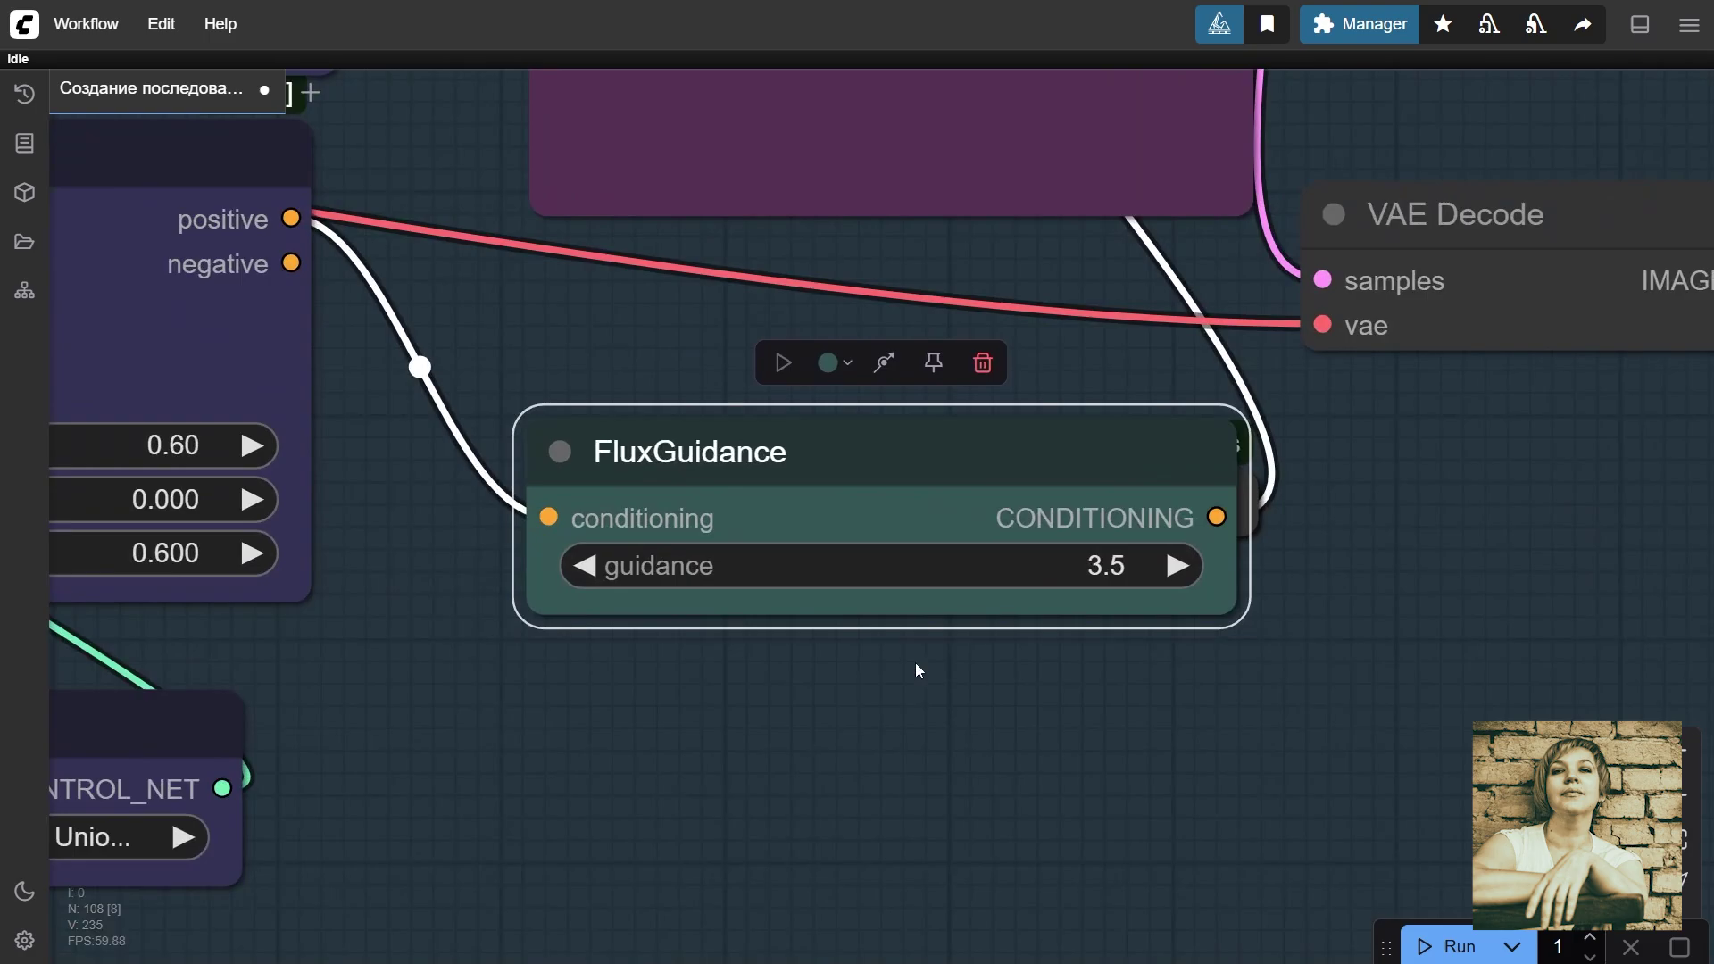
{"action": "left_click", "coordinate": [1063, 569]}
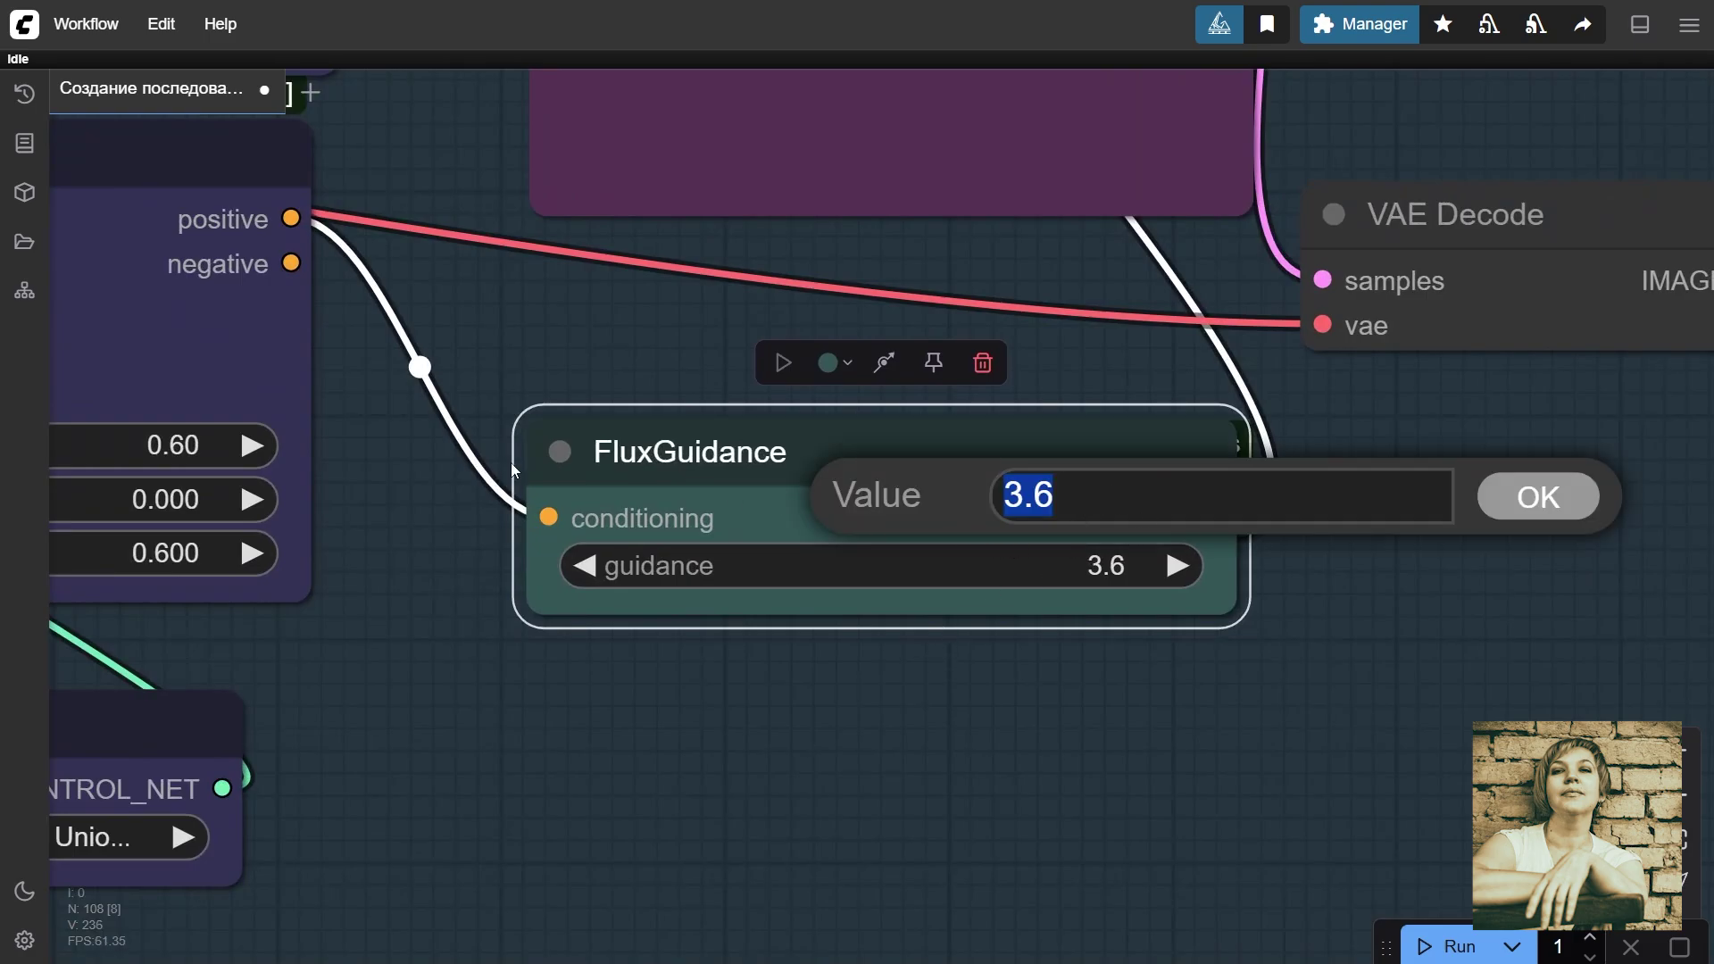
{"action": "type", "text": "3.5"}
{"action": "key", "text": "Return"}
{"action": "scroll", "coordinate": [1048, 474], "scroll_direction": "down", "scroll_amount": 5}
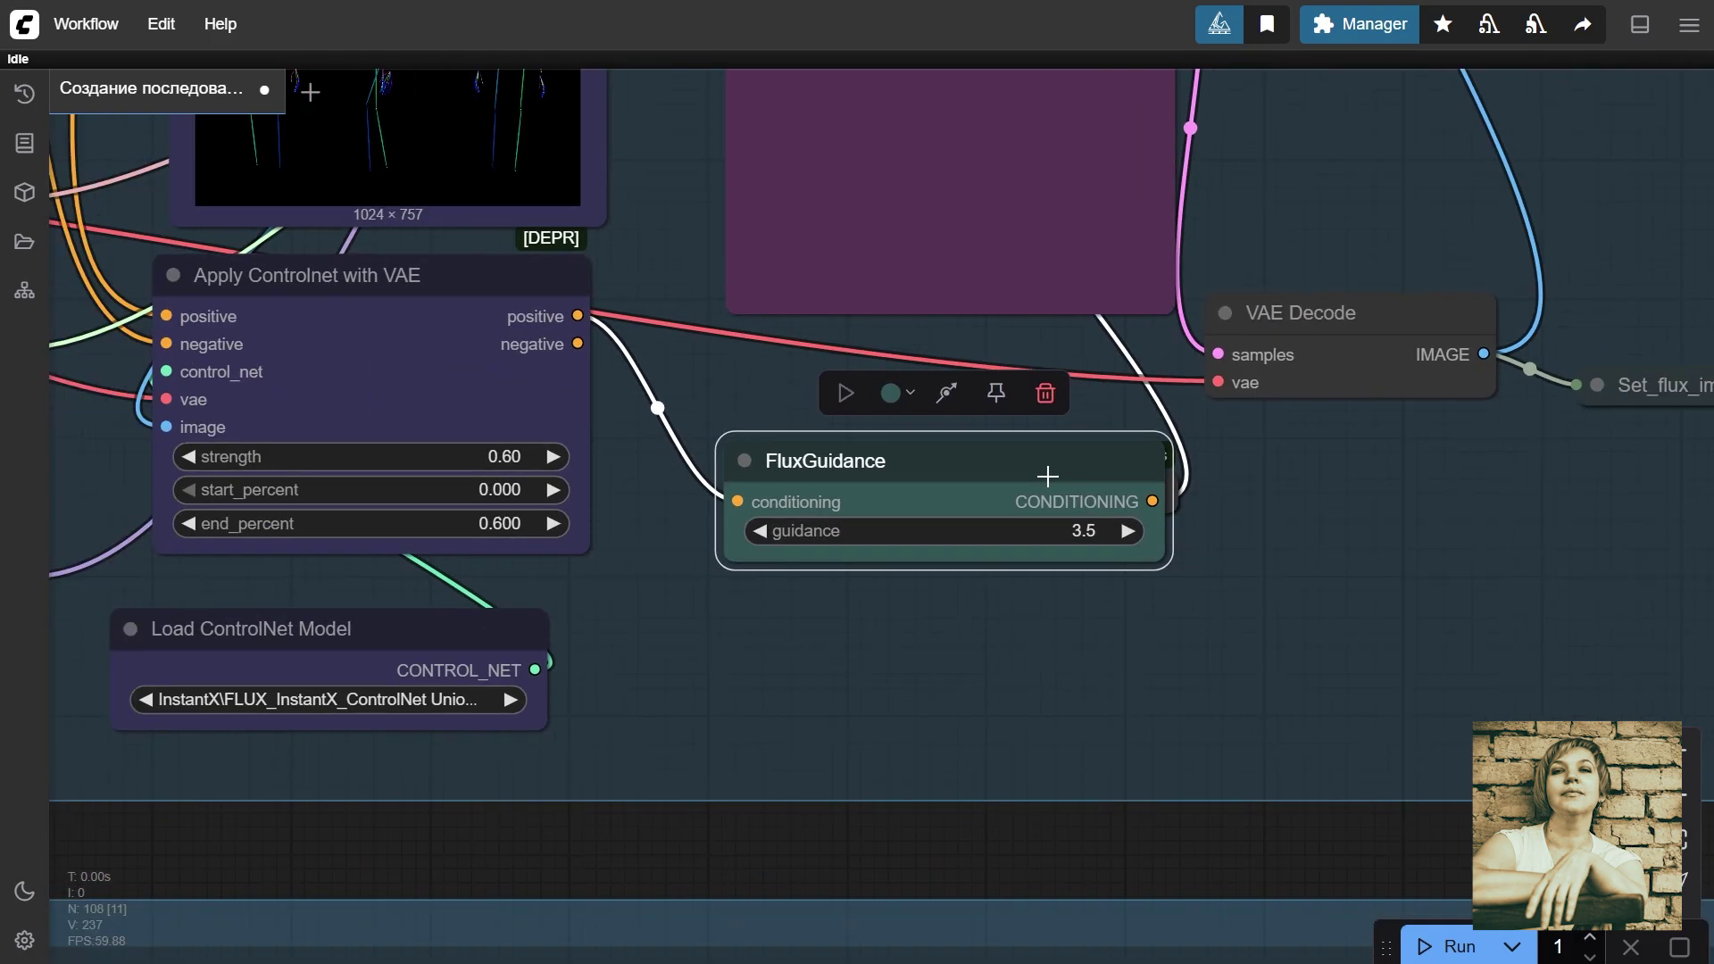
Step: Examine the front, side and back views of the character in the main group's Save Image node
{"action": "scroll", "coordinate": [1469, 620], "scroll_direction": "down", "scroll_amount": 3}
{"action": "left_click_drag", "start_coordinate": [1477, 428], "coordinate": [1197, 624]}
{"action": "left_click_drag", "start_coordinate": [1200, 523], "coordinate": [796, 446]}
{"action": "left_click_drag", "start_coordinate": [893, 374], "coordinate": [944, 728]}
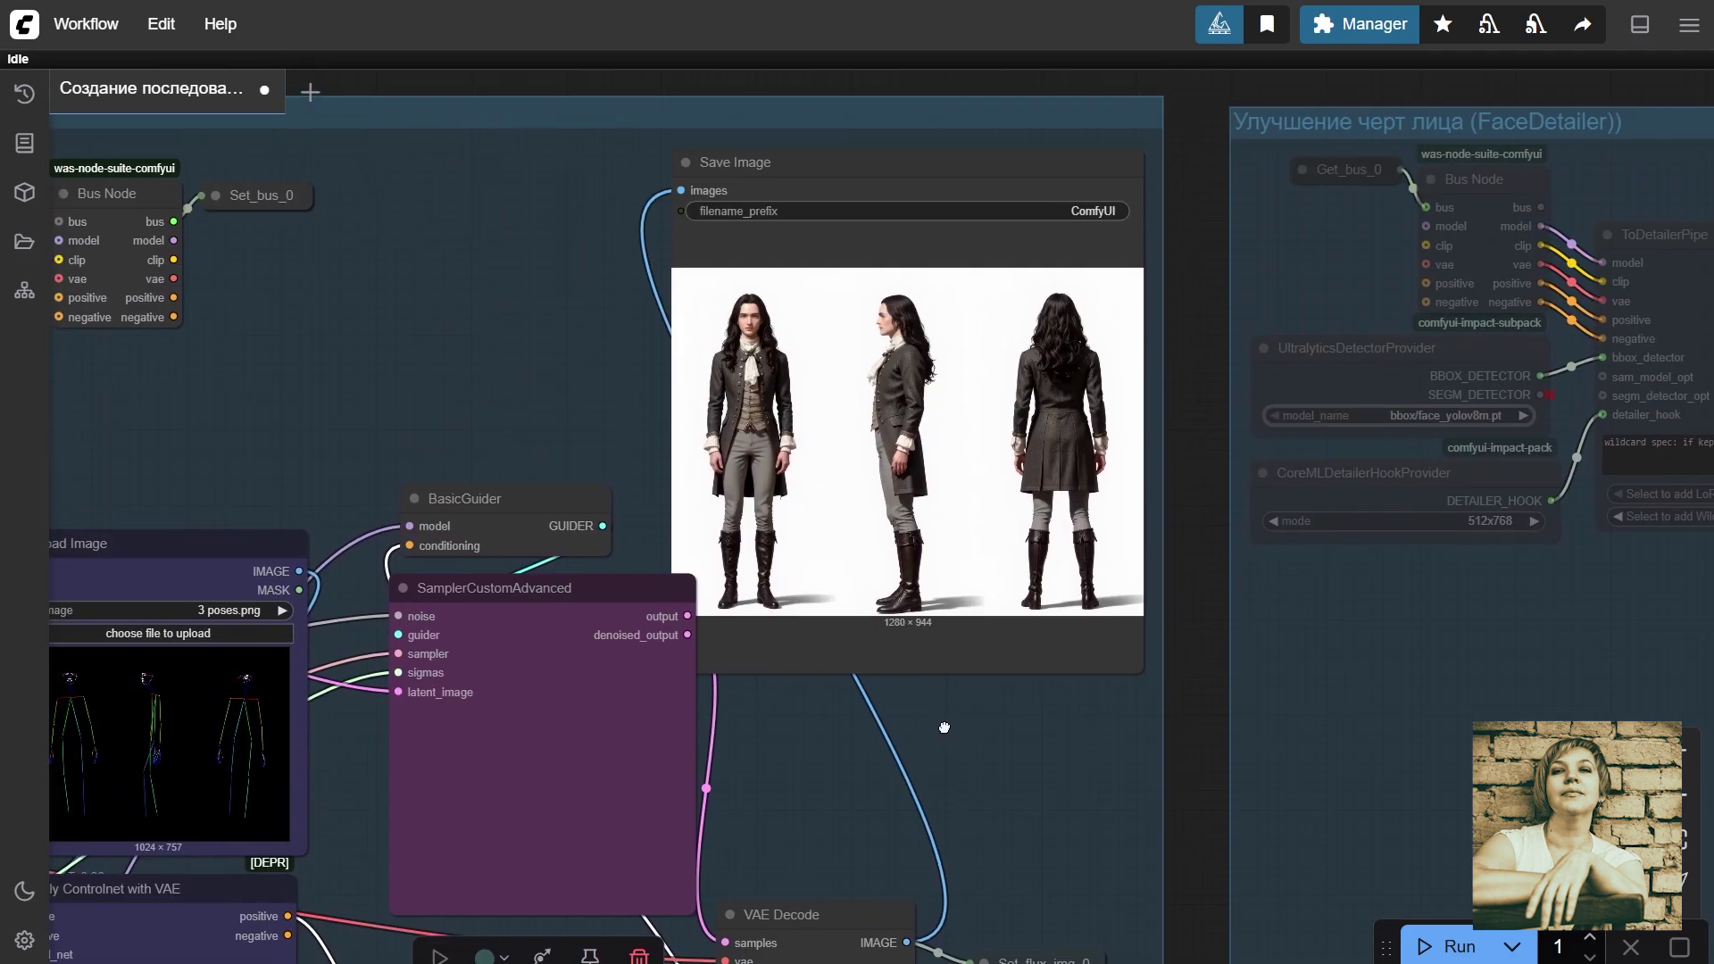
{"action": "left_click", "coordinate": [834, 173]}
{"action": "scroll", "coordinate": [918, 383], "scroll_direction": "up", "scroll_amount": 8}
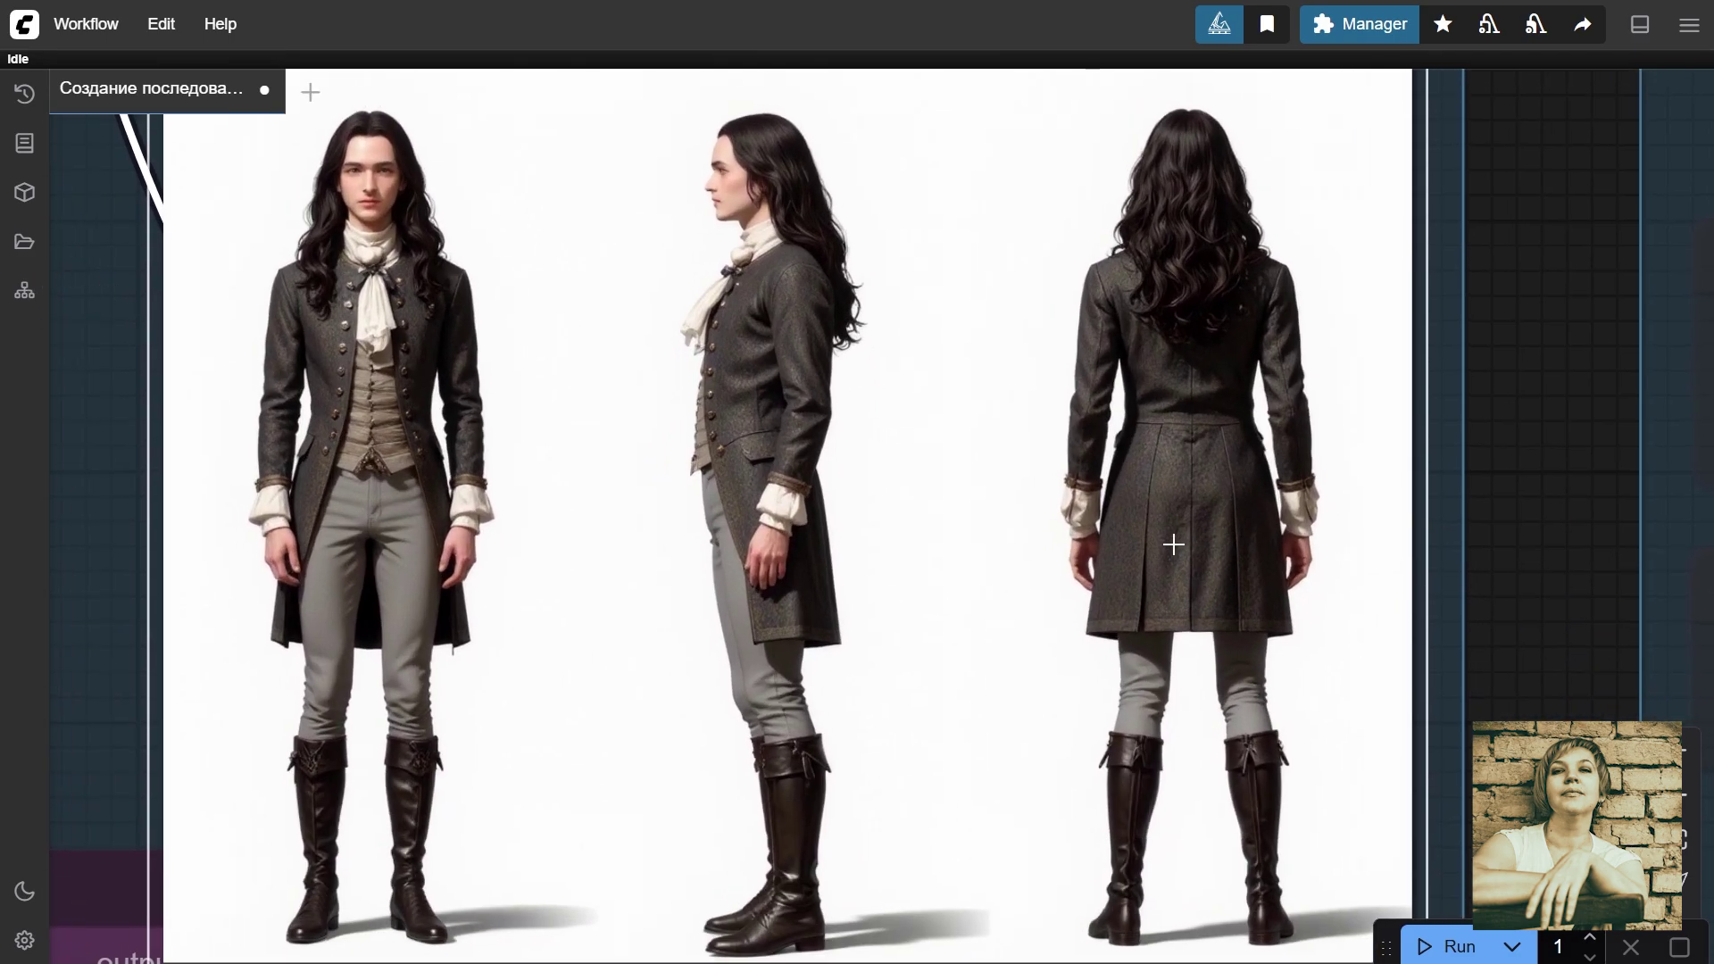
{"action": "scroll", "coordinate": [1172, 544], "scroll_direction": "down", "scroll_amount": 5}
{"action": "left_click_drag", "start_coordinate": [1379, 646], "coordinate": [1199, 397]}
{"action": "scroll", "coordinate": [1205, 428], "scroll_direction": "down", "scroll_amount": 5}
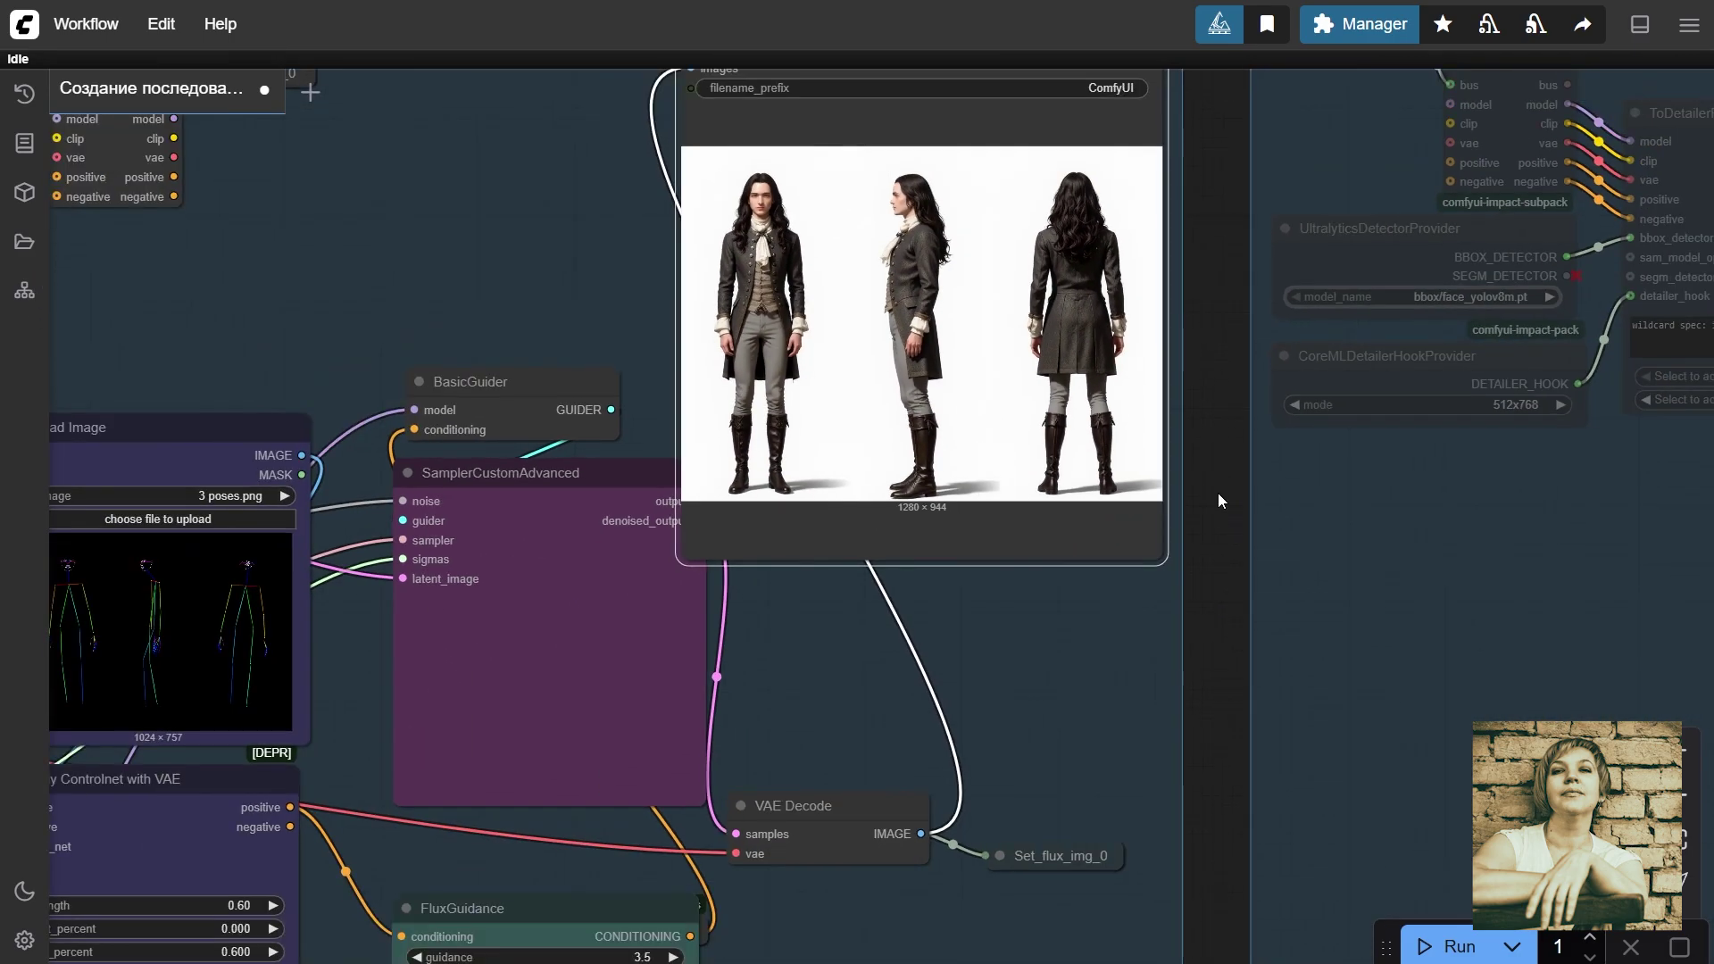
Step: Expand the Set_flux_img_0 node after VAE Decode to check its constant, and collapse it again
{"action": "left_click_drag", "start_coordinate": [1028, 818], "coordinate": [1012, 547]}
{"action": "left_click", "coordinate": [1011, 576]}
{"action": "key", "text": "."}
{"action": "left_click", "coordinate": [757, 517]}
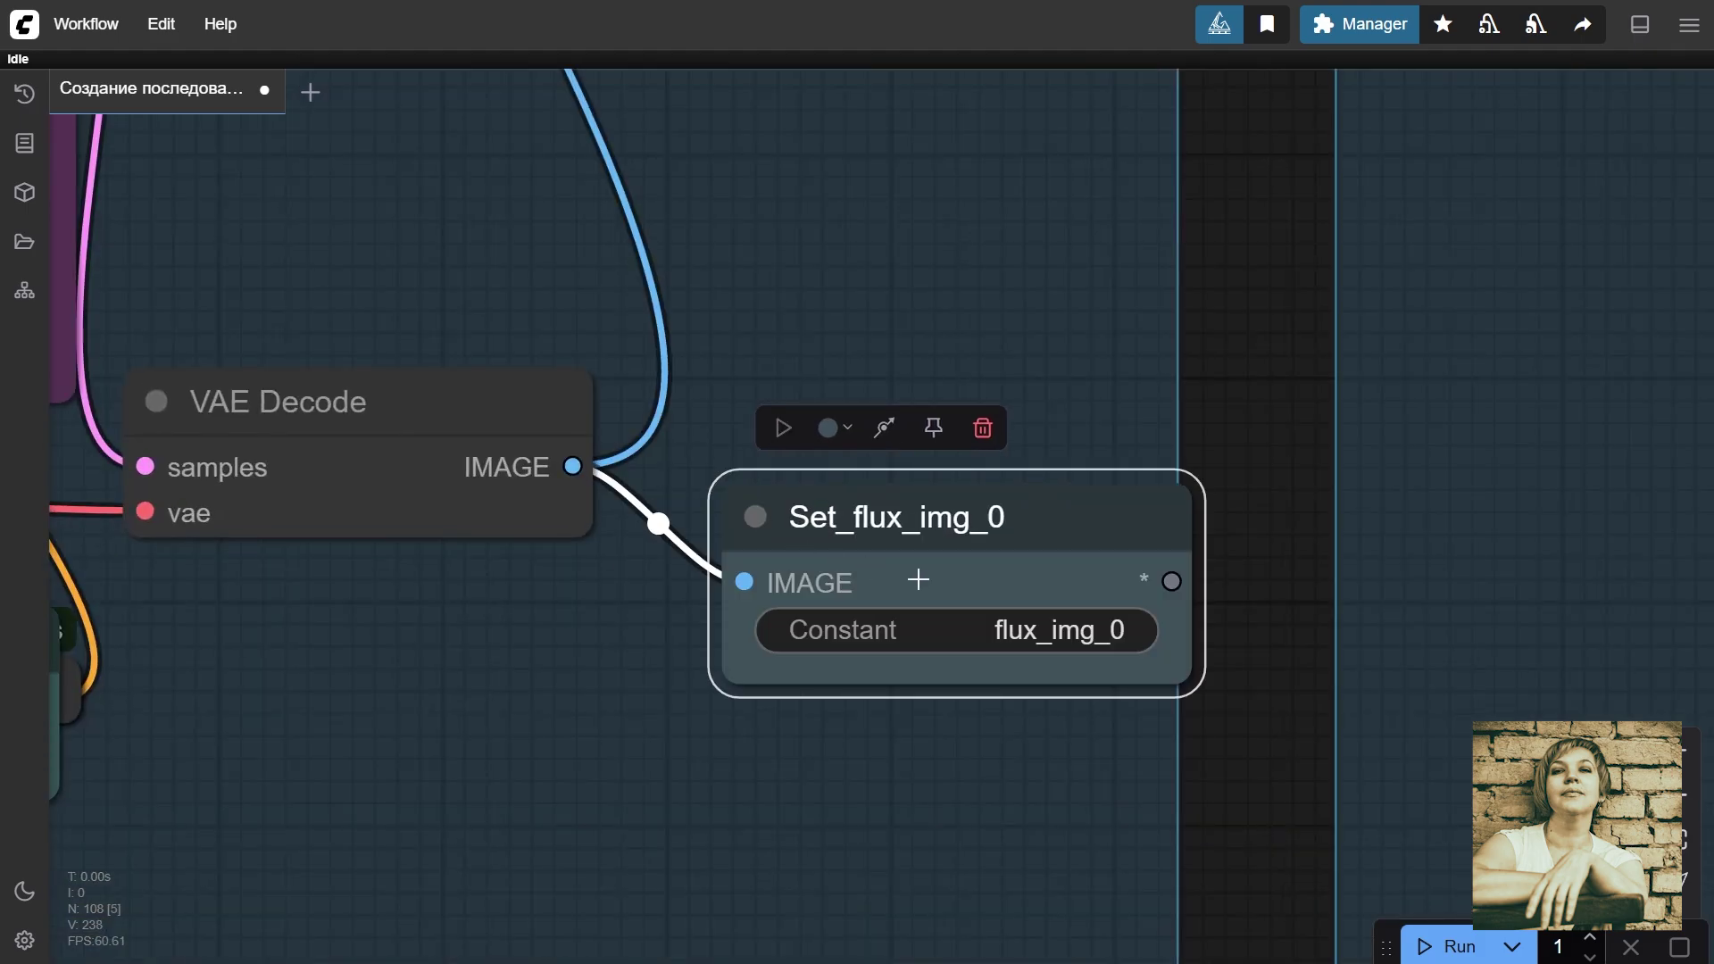
{"action": "left_click", "coordinate": [755, 516]}
{"action": "scroll", "coordinate": [998, 330], "scroll_direction": "down", "scroll_amount": 2}
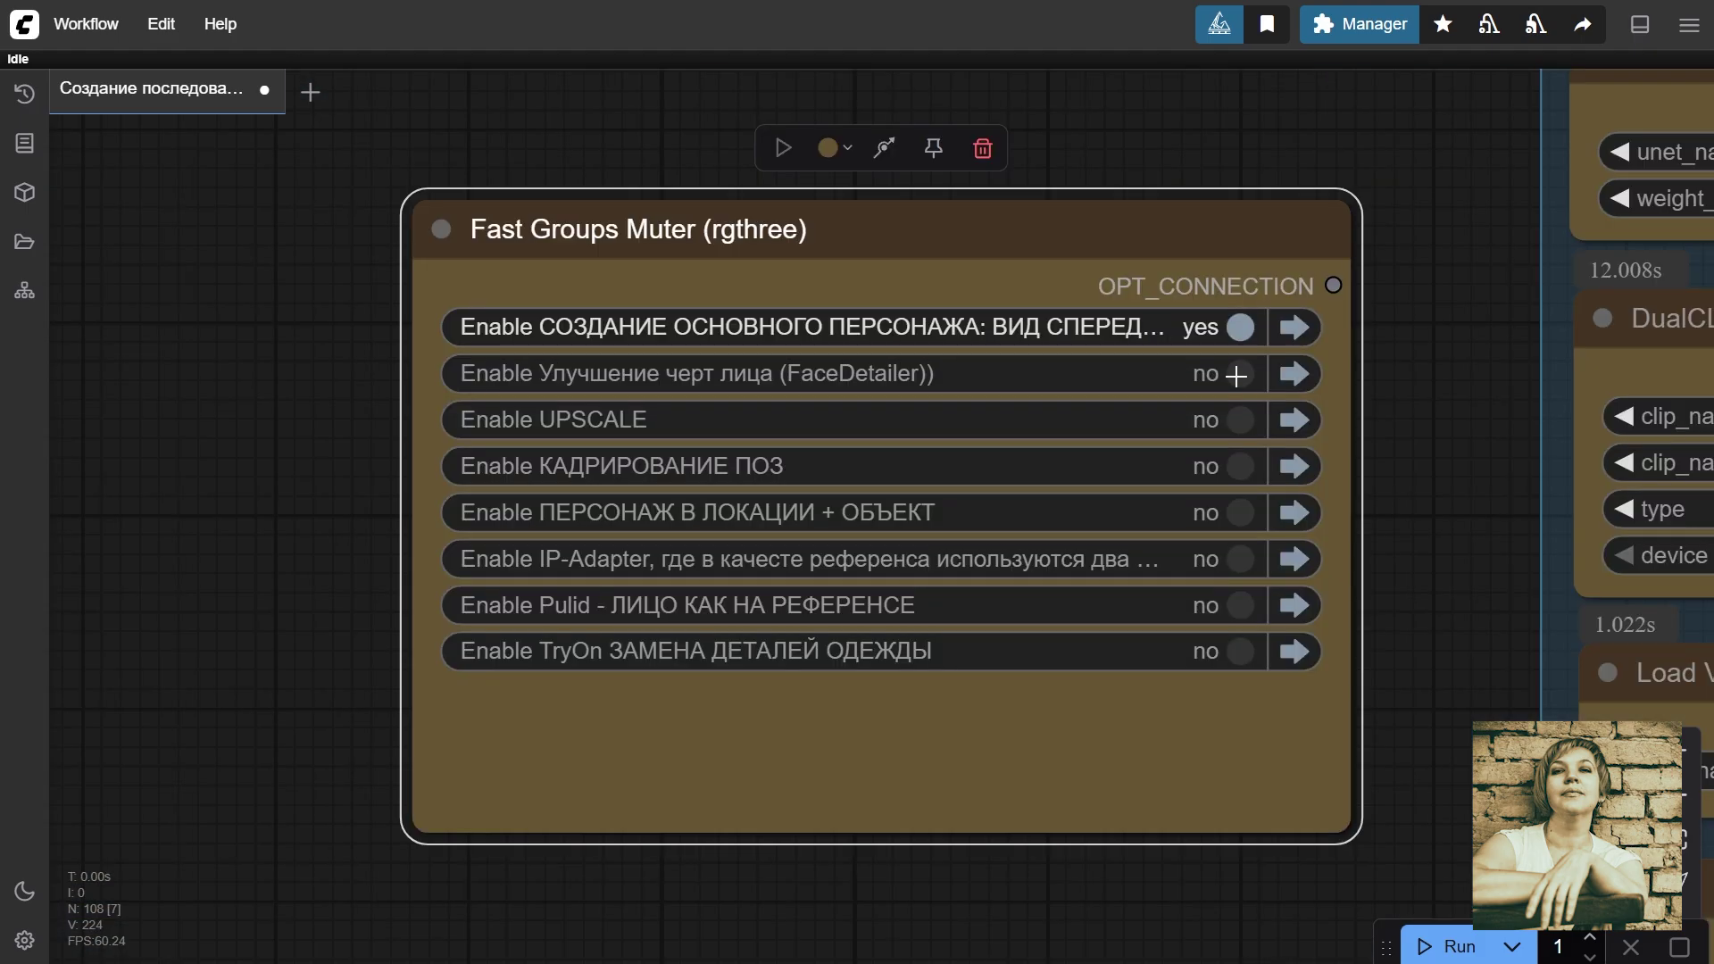
Step: Enable the Улучшение черт лица (FaceDetailer) group in the Fast Groups Muter and jump to it
{"action": "left_click", "coordinate": [1236, 376]}
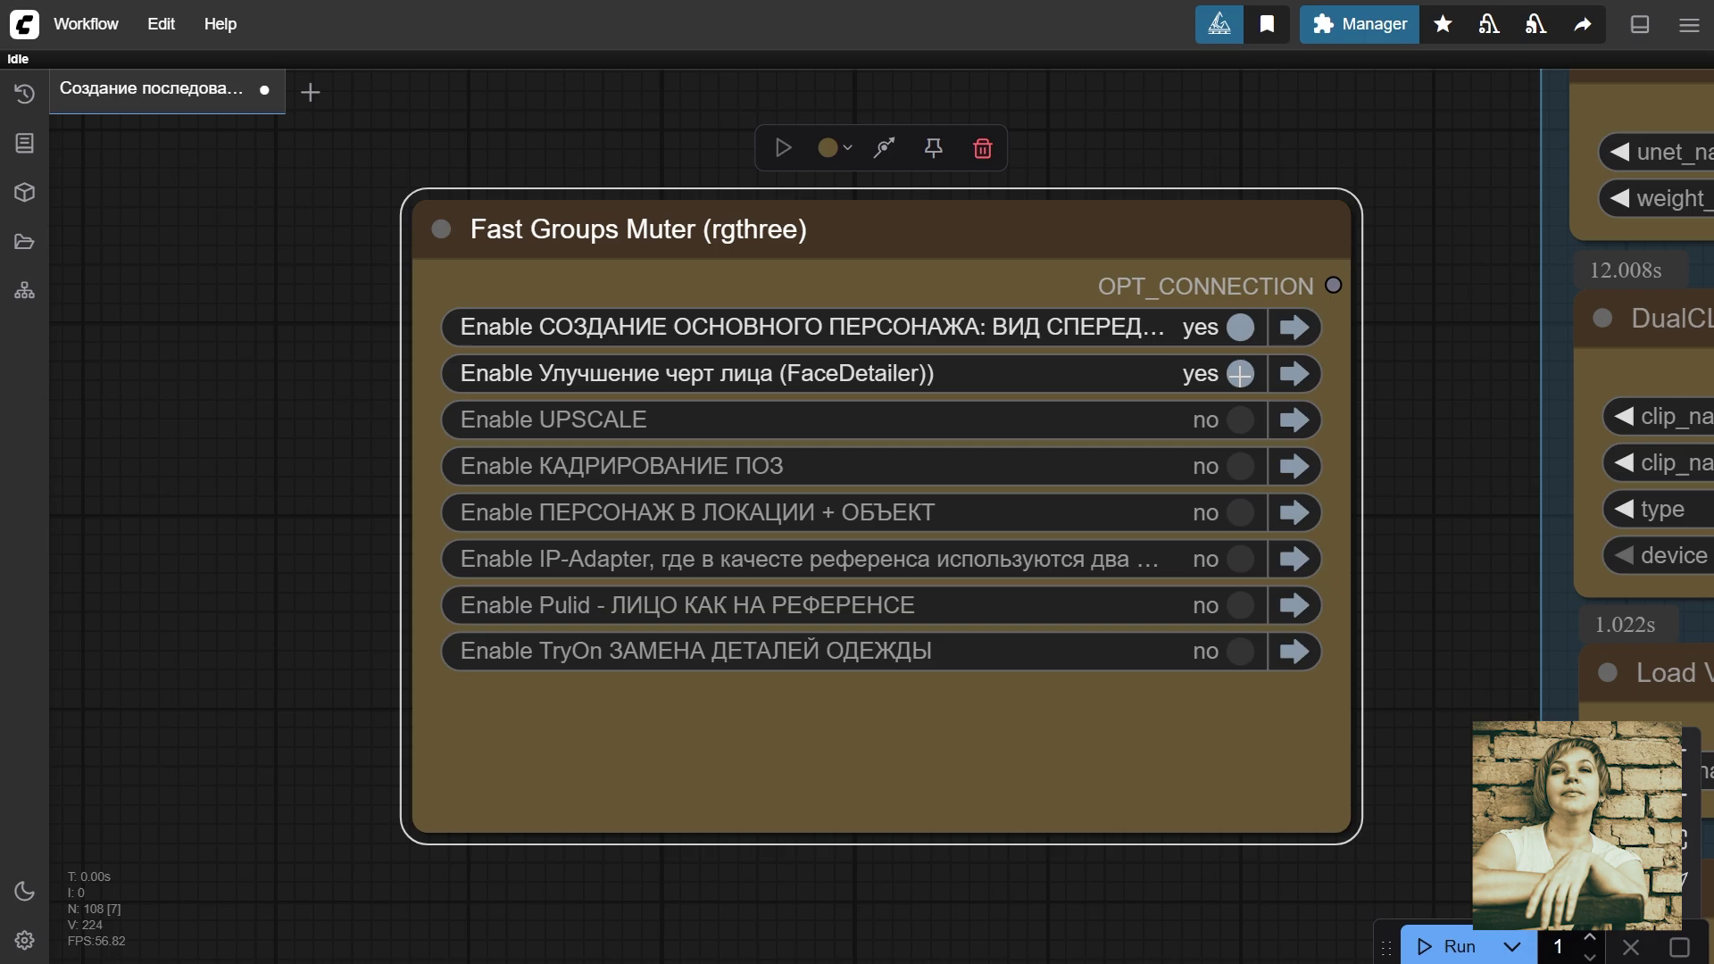
{"action": "left_click", "coordinate": [1294, 374]}
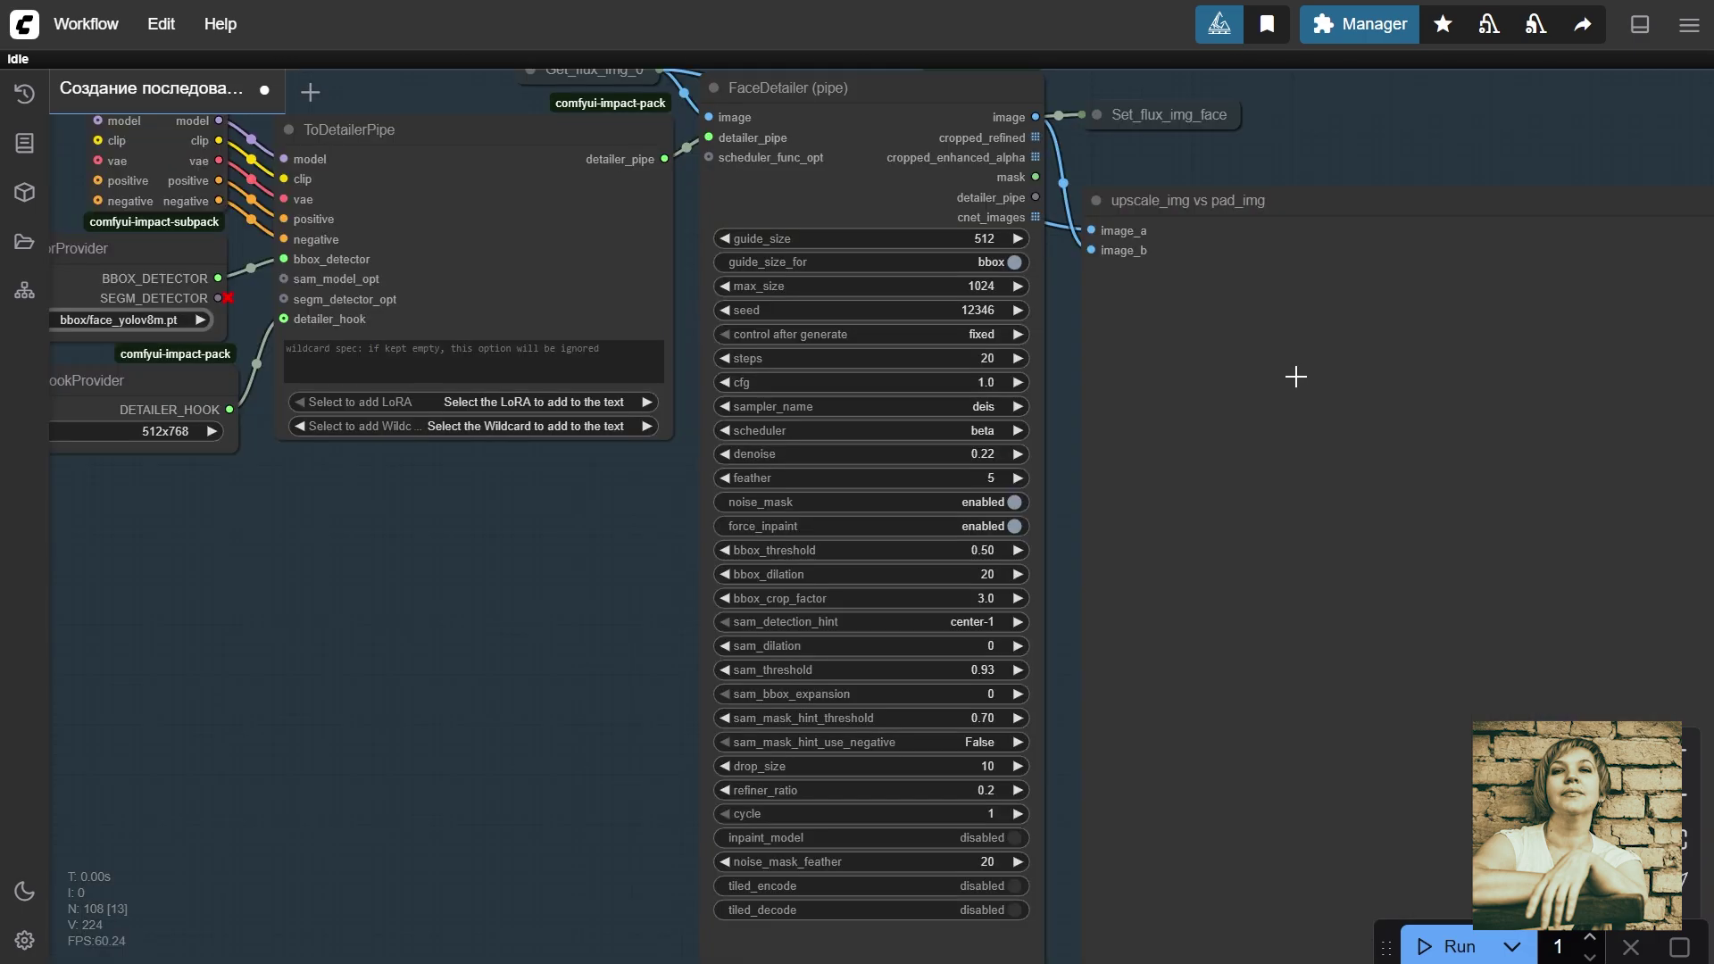
{"action": "scroll", "coordinate": [1200, 433], "scroll_direction": "down", "scroll_amount": 5}
{"action": "left_click_drag", "start_coordinate": [730, 544], "coordinate": [948, 703]}
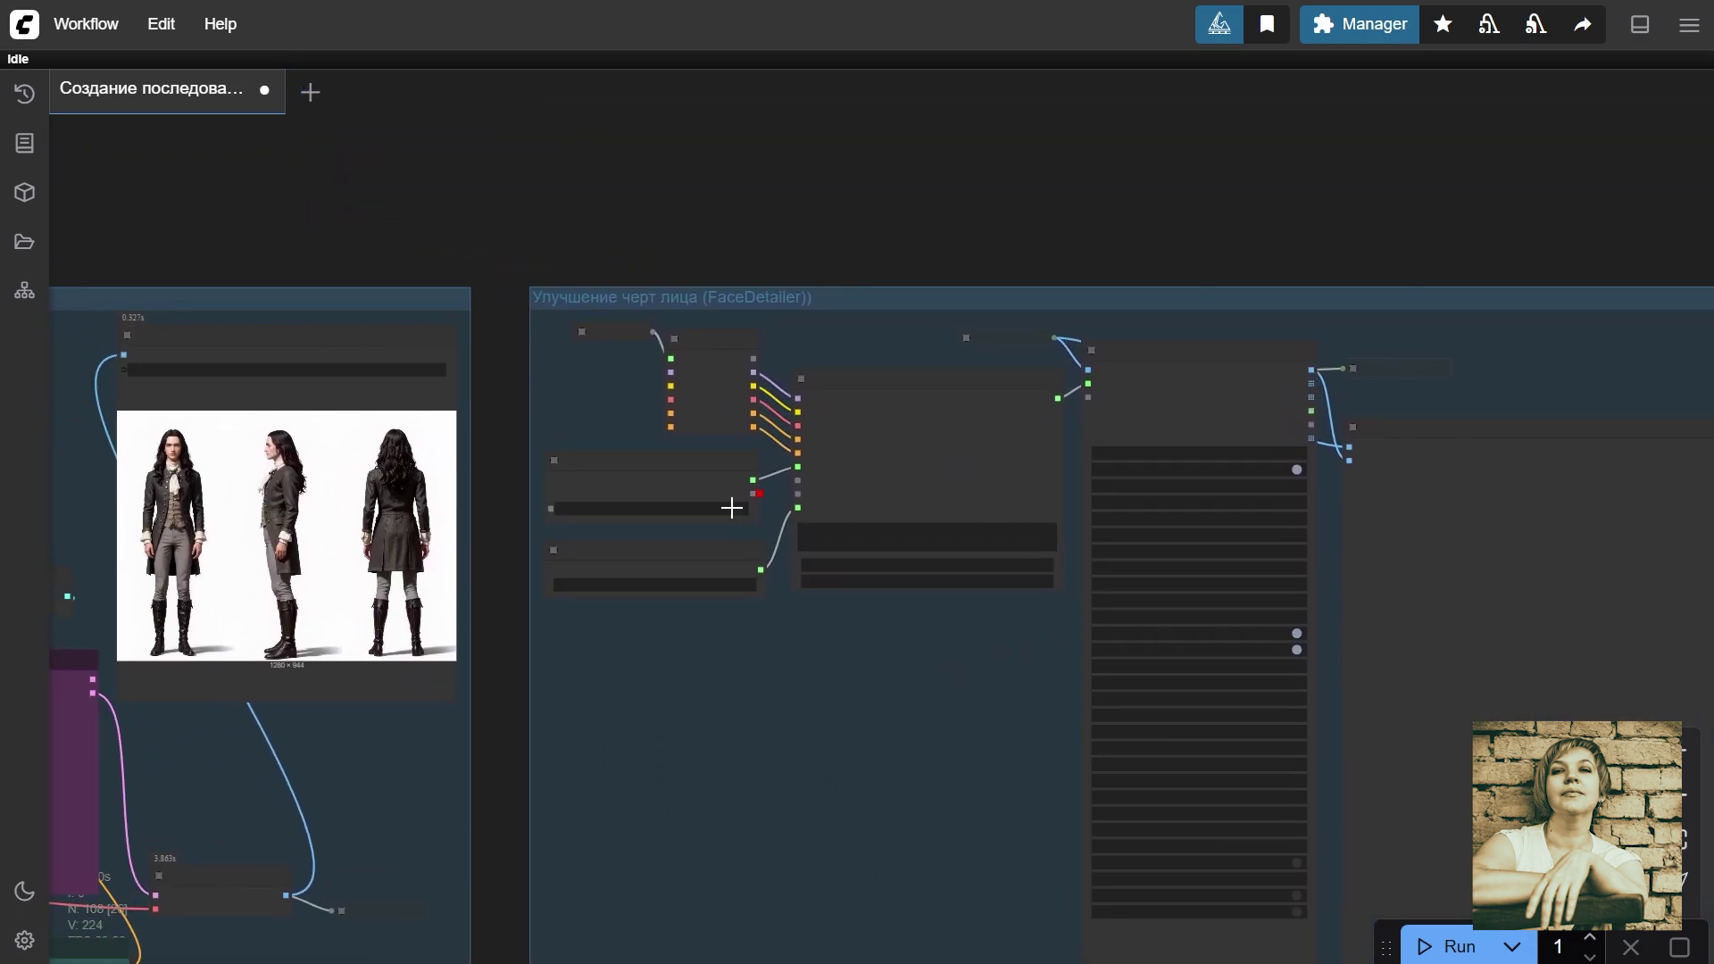
Step: Choose bus_0 as the constant of the FaceDetailer group's Get_bus_0 node and collapse the node
{"action": "scroll", "coordinate": [731, 505], "scroll_direction": "up", "scroll_amount": 5}
{"action": "left_click_drag", "start_coordinate": [560, 383], "coordinate": [641, 578]}
{"action": "scroll", "coordinate": [673, 404], "scroll_direction": "up", "scroll_amount": 2}
{"action": "left_click", "coordinate": [673, 403]}
{"action": "key", "text": "."}
{"action": "key", "text": "alt+c"}
{"action": "left_click", "coordinate": [1071, 637]}
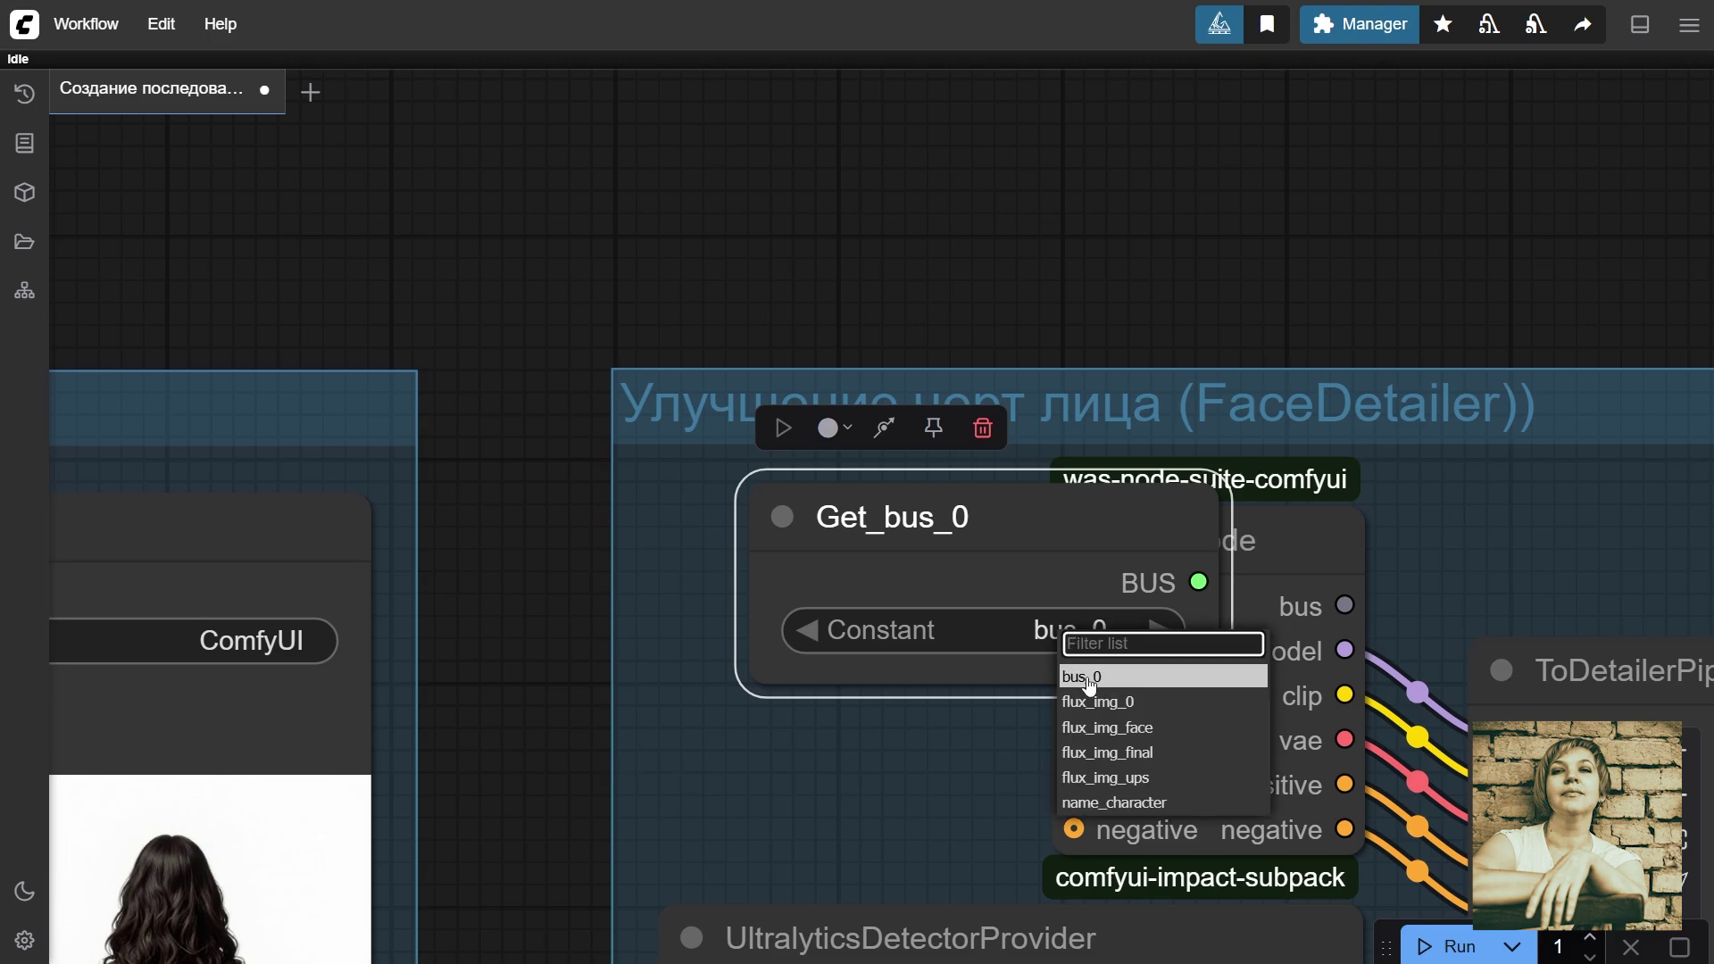
{"action": "left_click", "coordinate": [1089, 686]}
{"action": "key", "text": "alt+c"}
Step: Inspect the Bus Node outputs that feed the ToDetailerPipe node in the FaceDetailer group
{"action": "left_click", "coordinate": [1221, 536]}
{"action": "key", "text": "."}
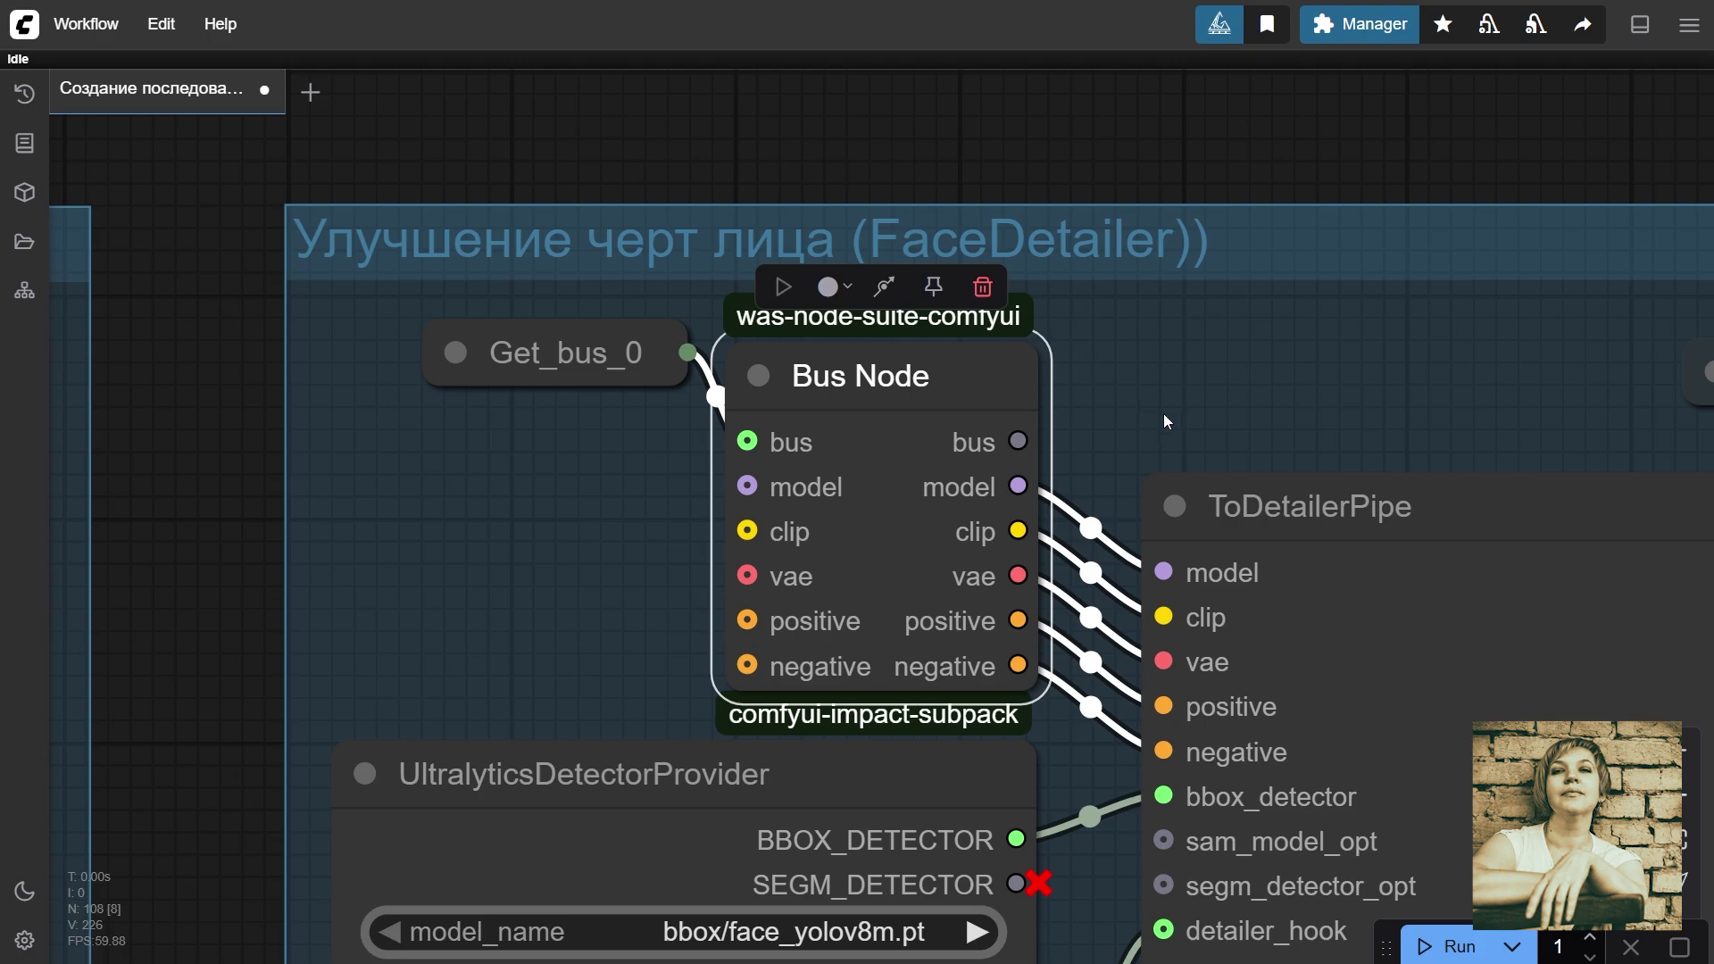
{"action": "left_click", "coordinate": [1232, 501]}
{"action": "scroll", "coordinate": [785, 420], "scroll_direction": "down", "scroll_amount": 5}
Step: Open the model list of the UltralyticsDetectorProvider node and keep bbox/face_yolov8m.pt
{"action": "left_click", "coordinate": [410, 447]}
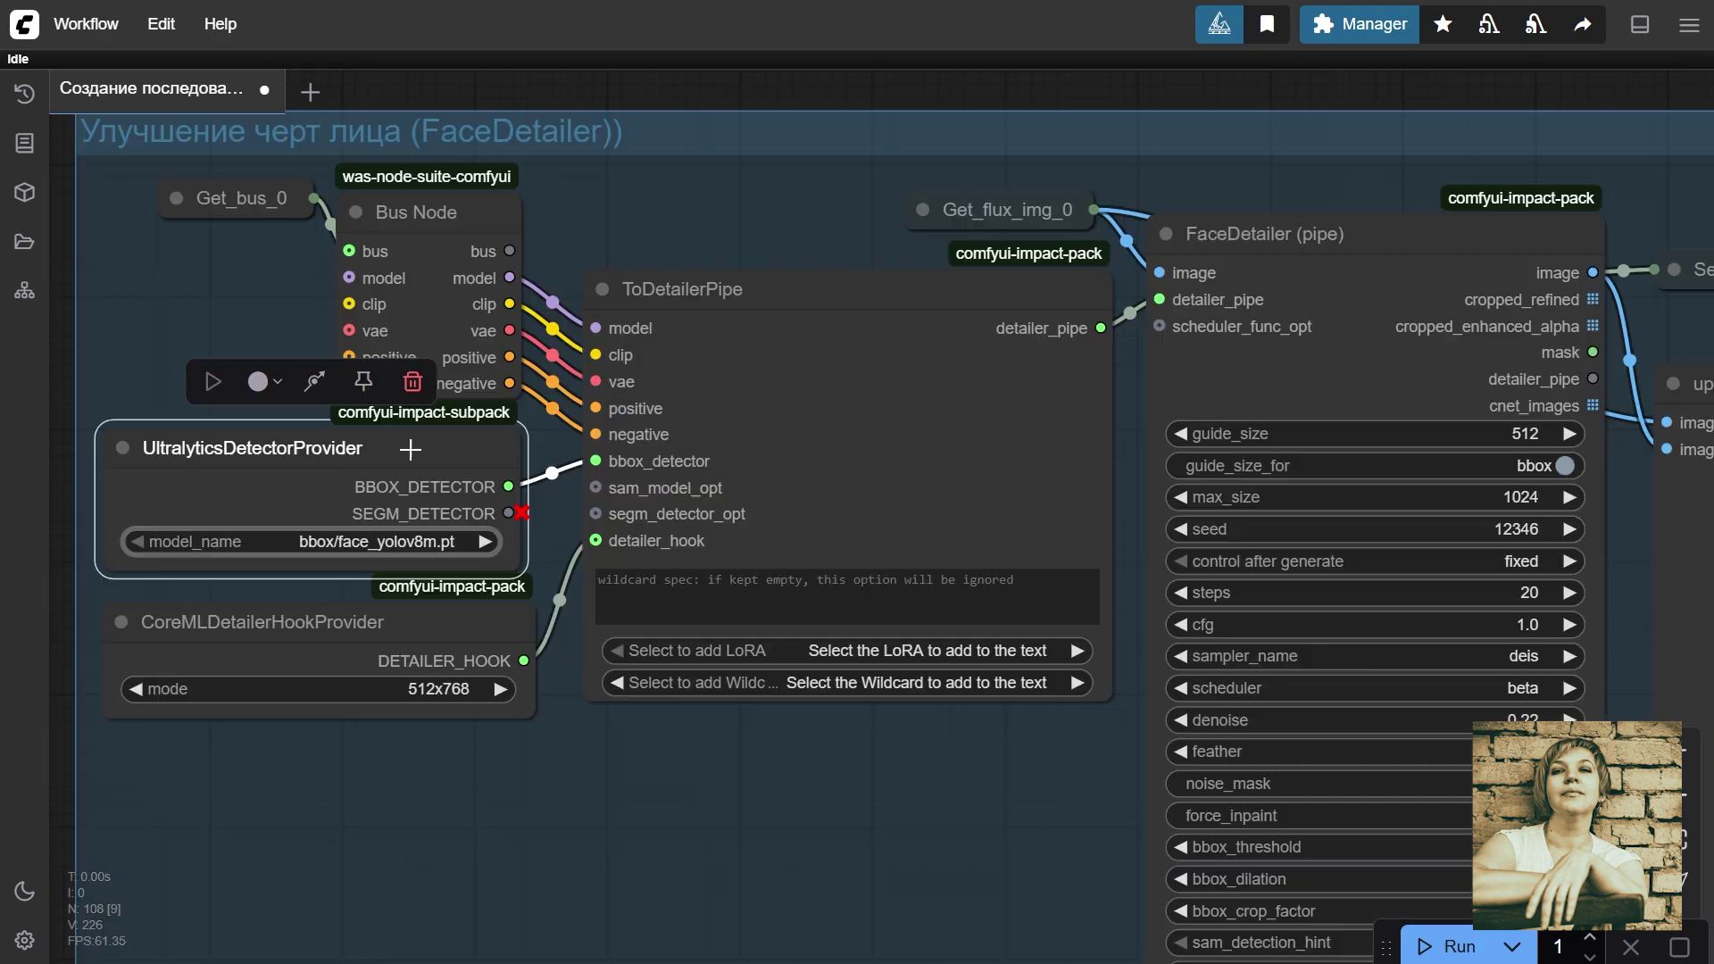
{"action": "key", "text": "."}
{"action": "left_click", "coordinate": [1025, 591]}
{"action": "left_click", "coordinate": [909, 694]}
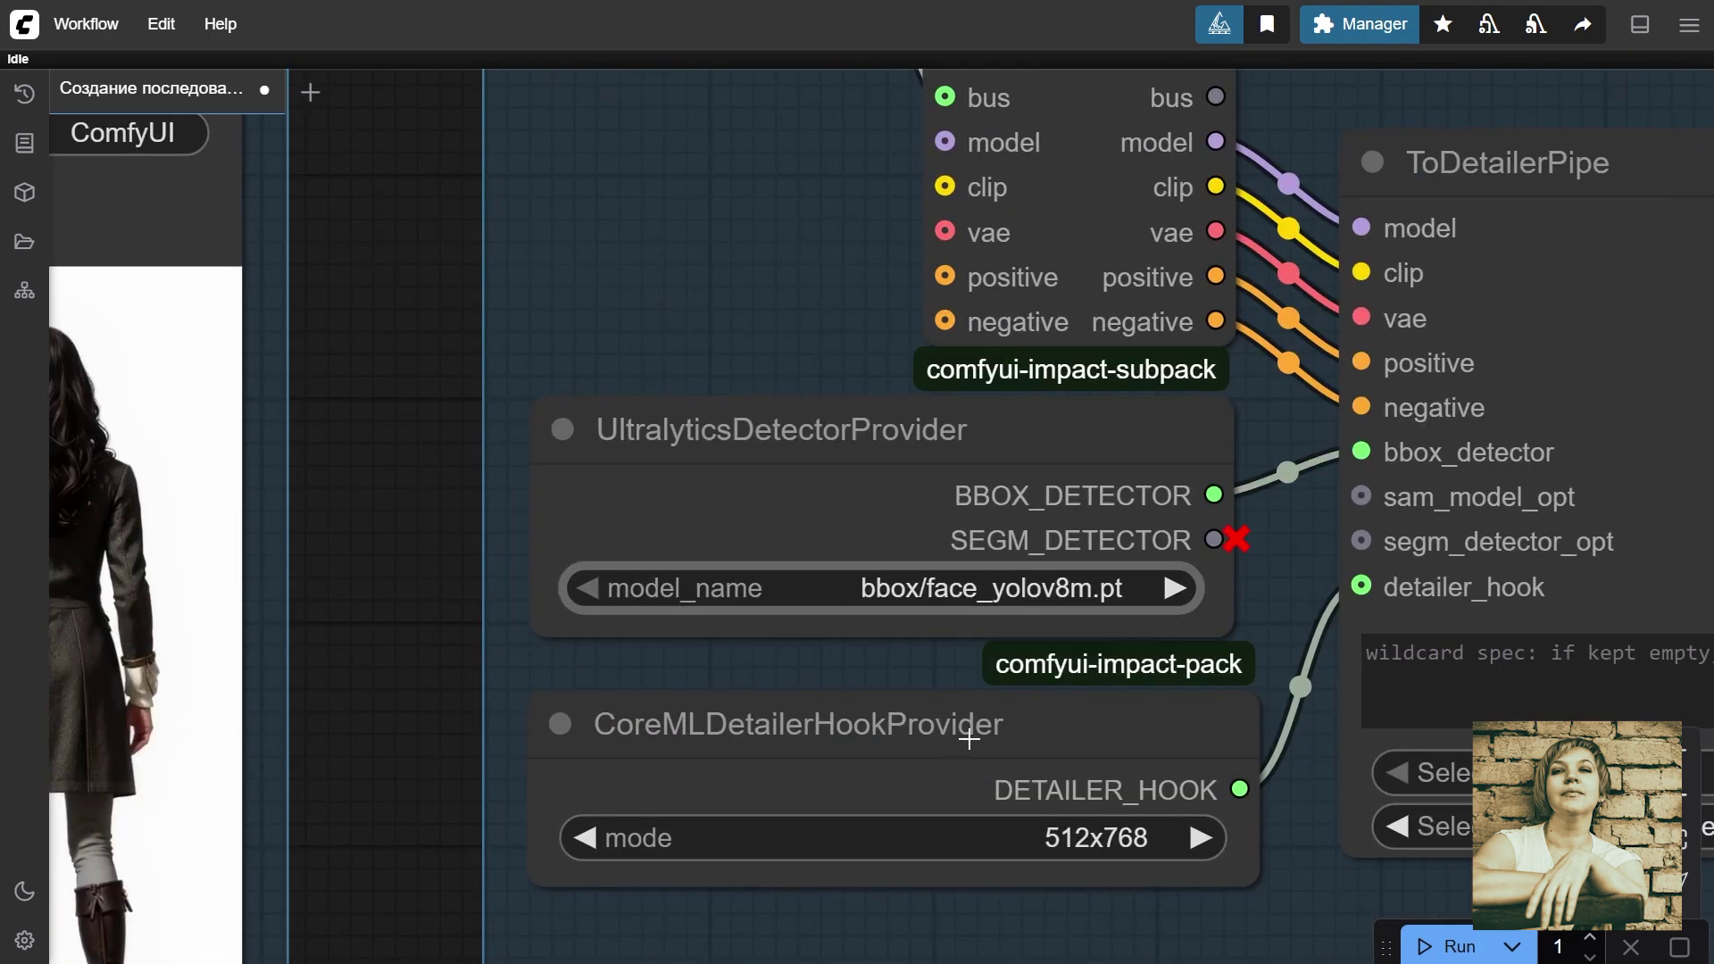
{"action": "scroll", "coordinate": [970, 739], "scroll_direction": "down", "scroll_amount": 2}
{"action": "left_click_drag", "start_coordinate": [1151, 892], "coordinate": [906, 792]}
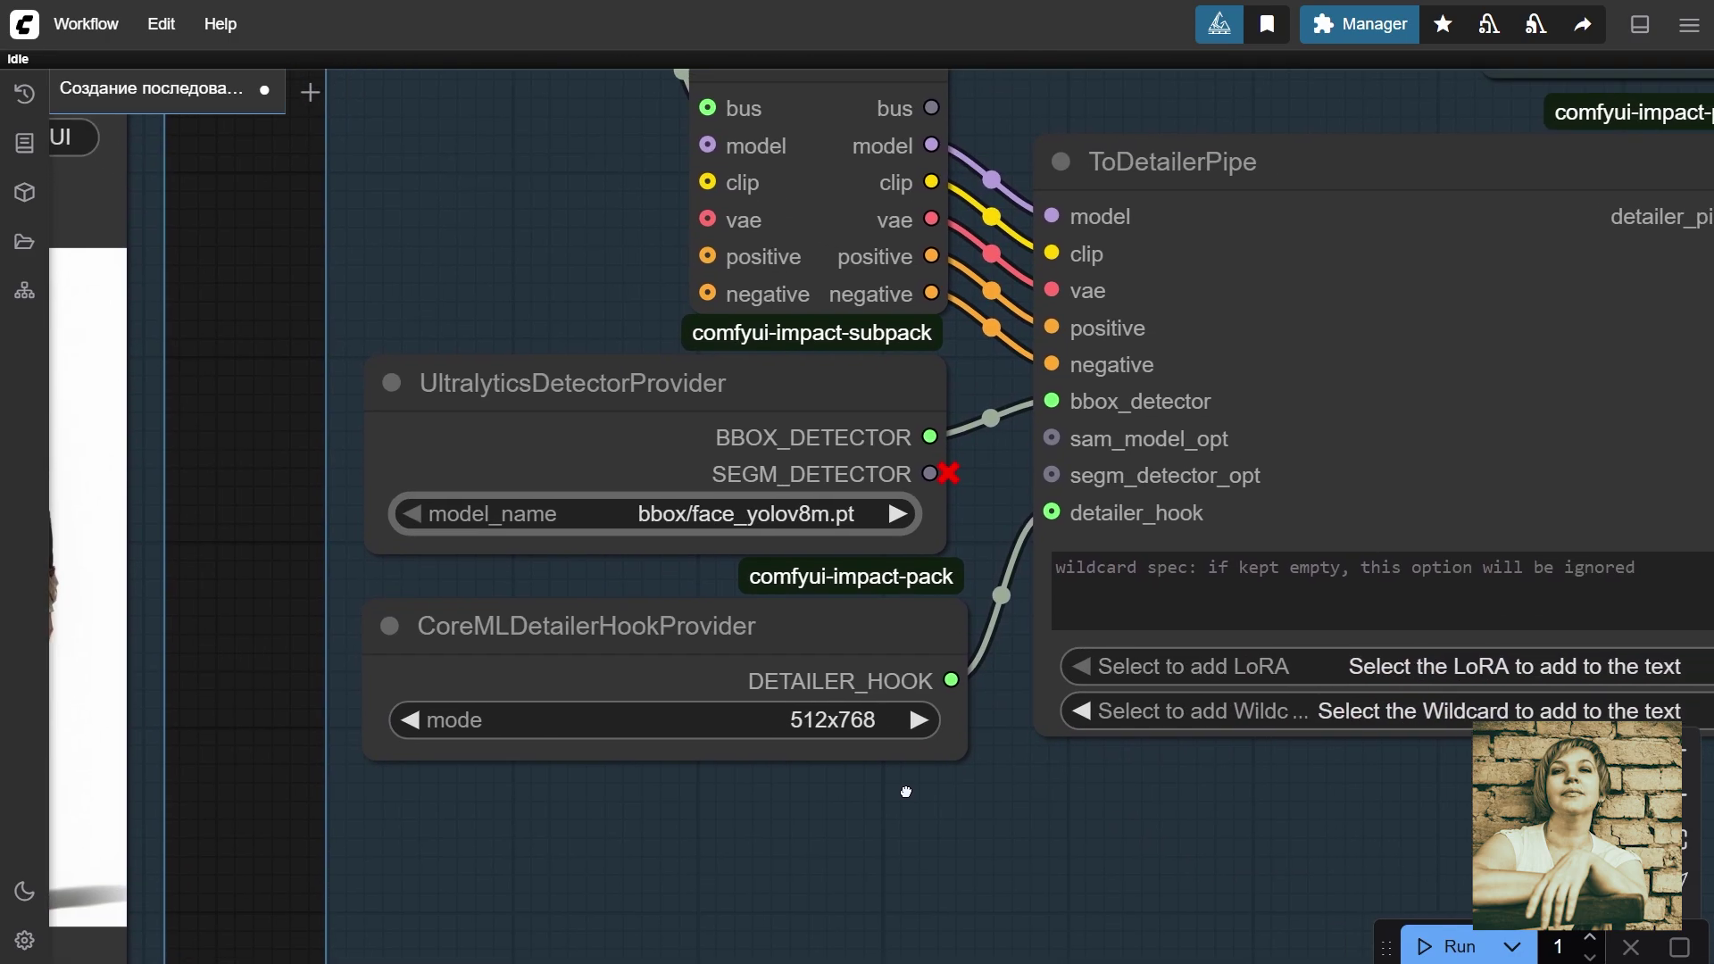
Step: Inspect the CoreMLDetailerHookProvider mode and the ToDetailerPipe node's inputs and wildcard field
{"action": "left_click", "coordinate": [859, 625]}
{"action": "key", "text": "."}
{"action": "left_click_drag", "start_coordinate": [1341, 321], "coordinate": [1080, 535]}
{"action": "left_click", "coordinate": [1114, 610]}
{"action": "scroll", "coordinate": [1195, 658], "scroll_direction": "down", "scroll_amount": 2}
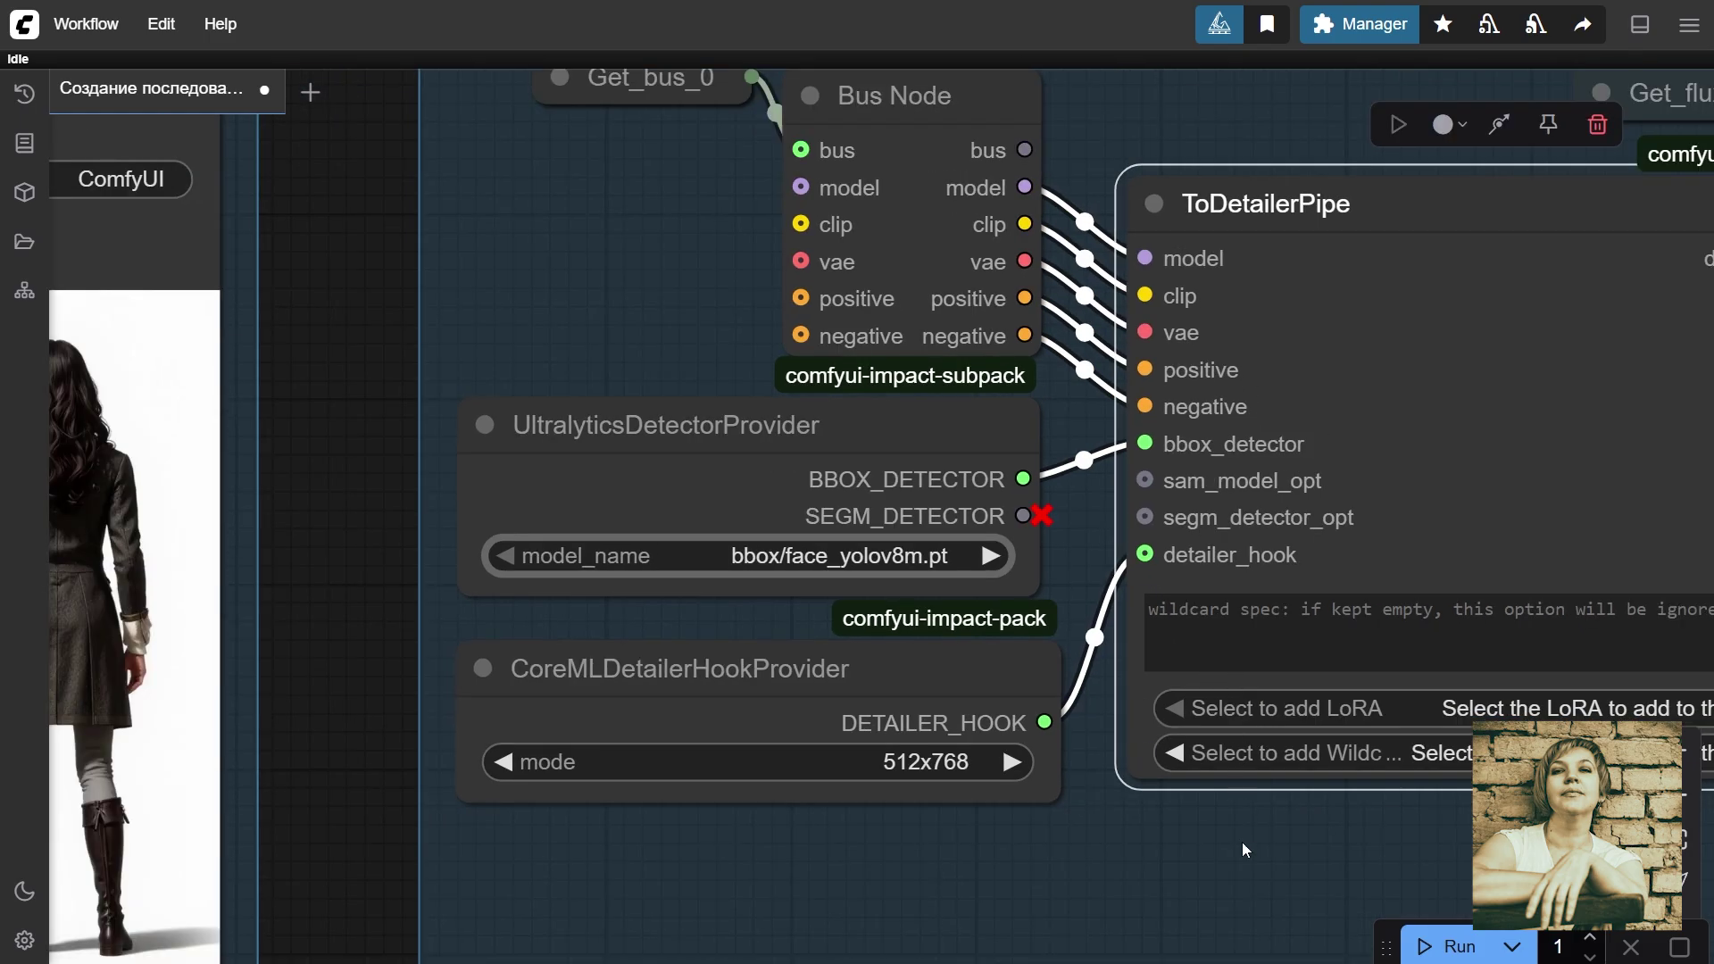
{"action": "left_click_drag", "start_coordinate": [1240, 842], "coordinate": [992, 823]}
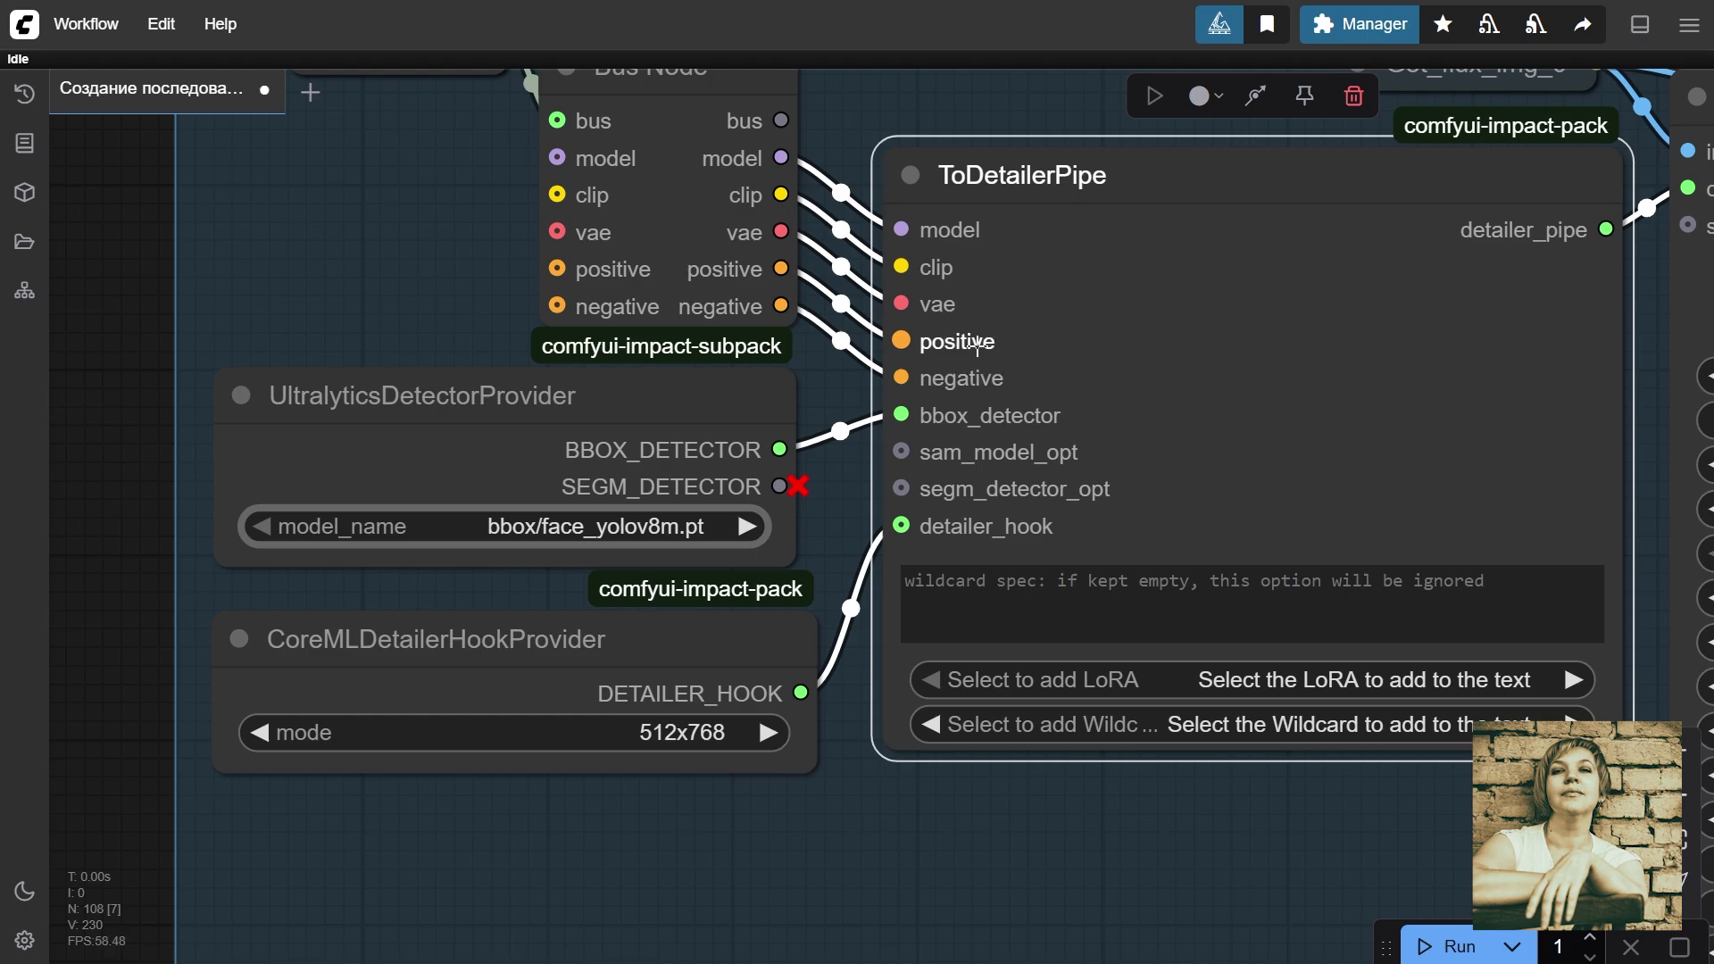
{"action": "left_click", "coordinate": [957, 571]}
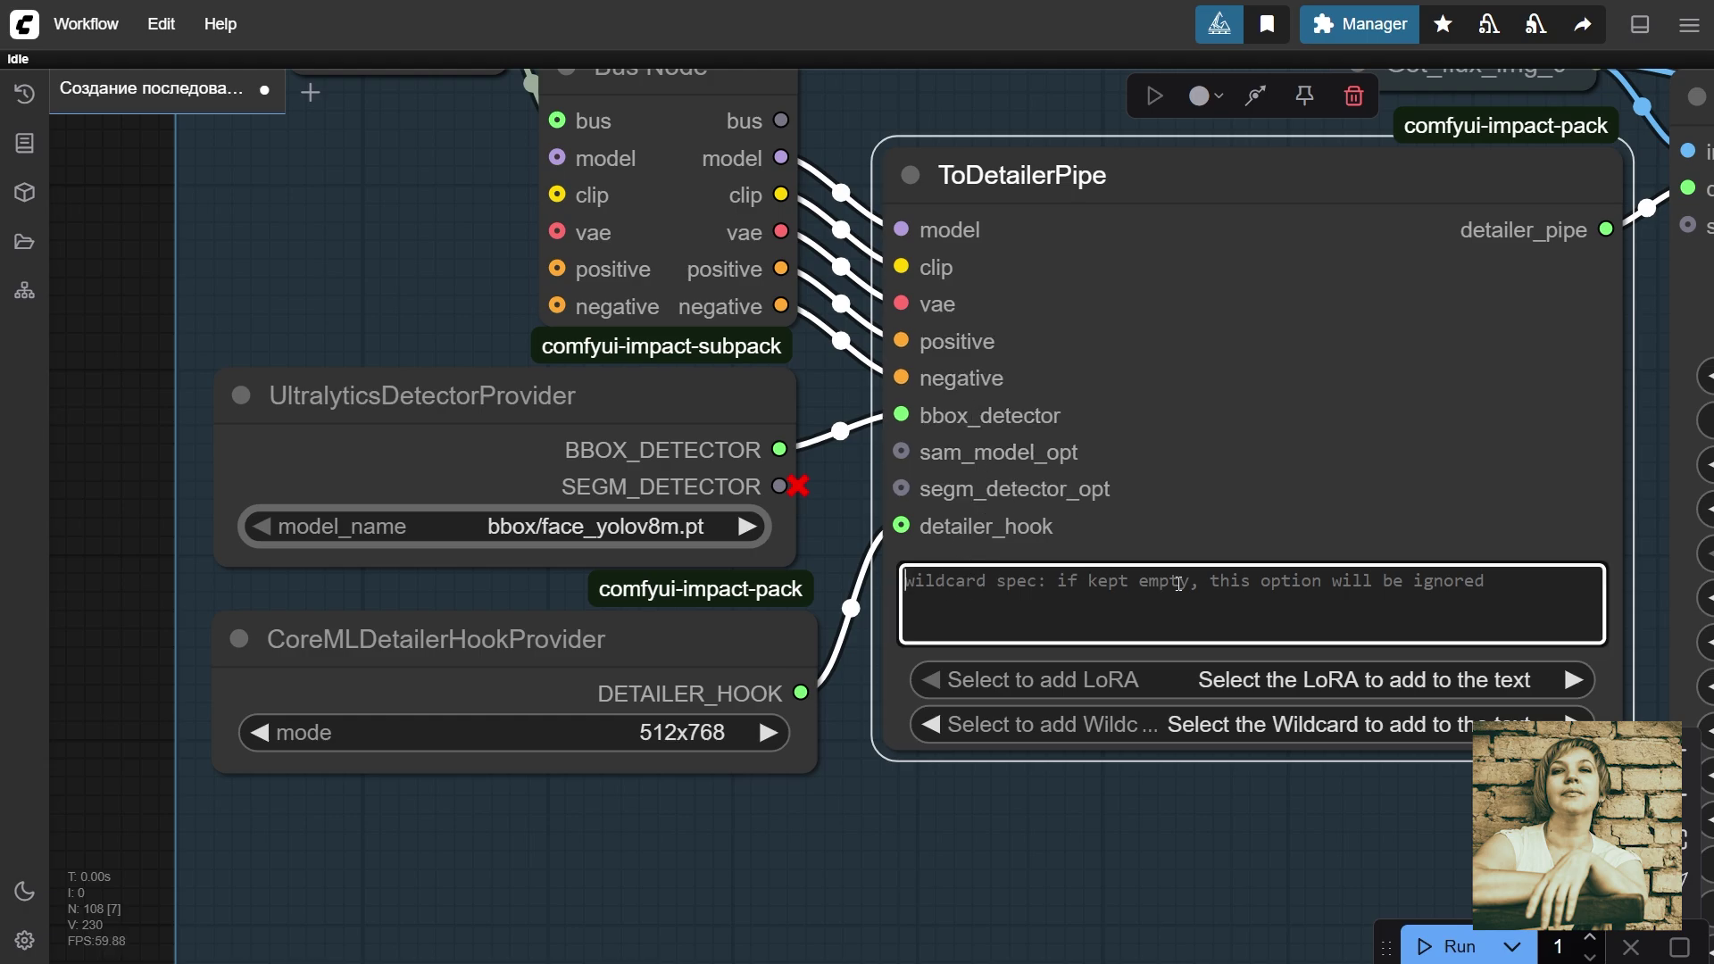
{"action": "scroll", "coordinate": [1308, 467], "scroll_direction": "down", "scroll_amount": 3}
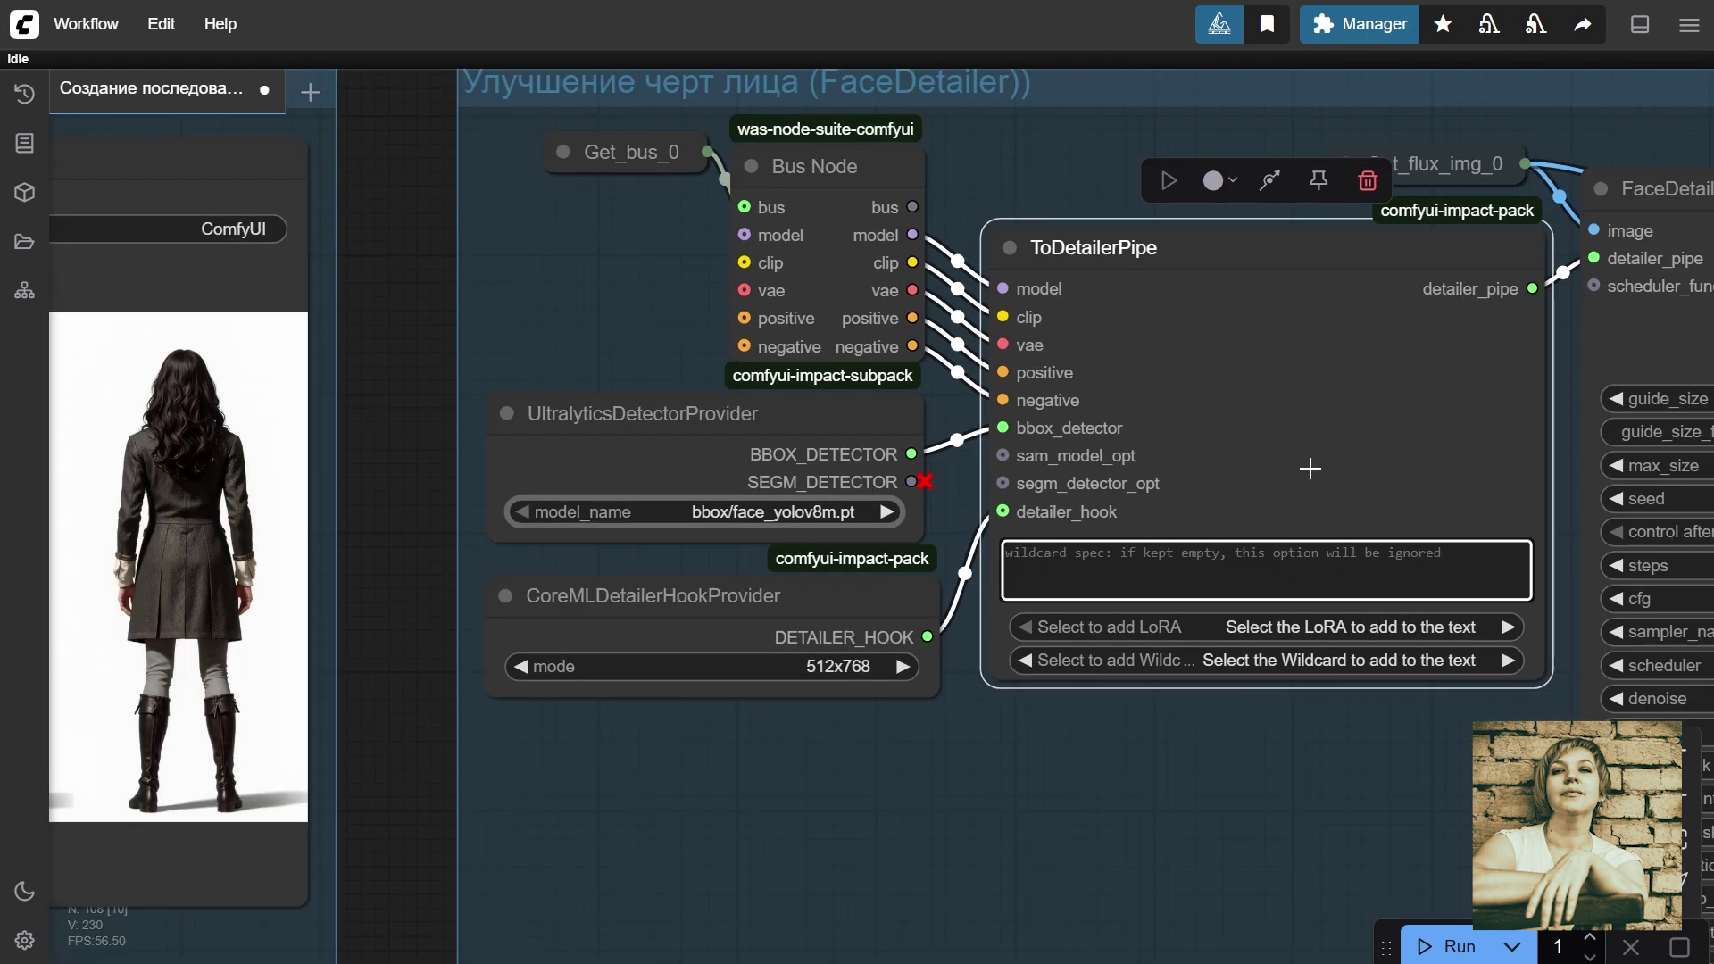
Step: Expand the Get_flux_img_0 node feeding FaceDetailer (pipe) to check it, and collapse it again
{"action": "left_click_drag", "start_coordinate": [1568, 454], "coordinate": [976, 577]}
{"action": "left_click", "coordinate": [918, 298]}
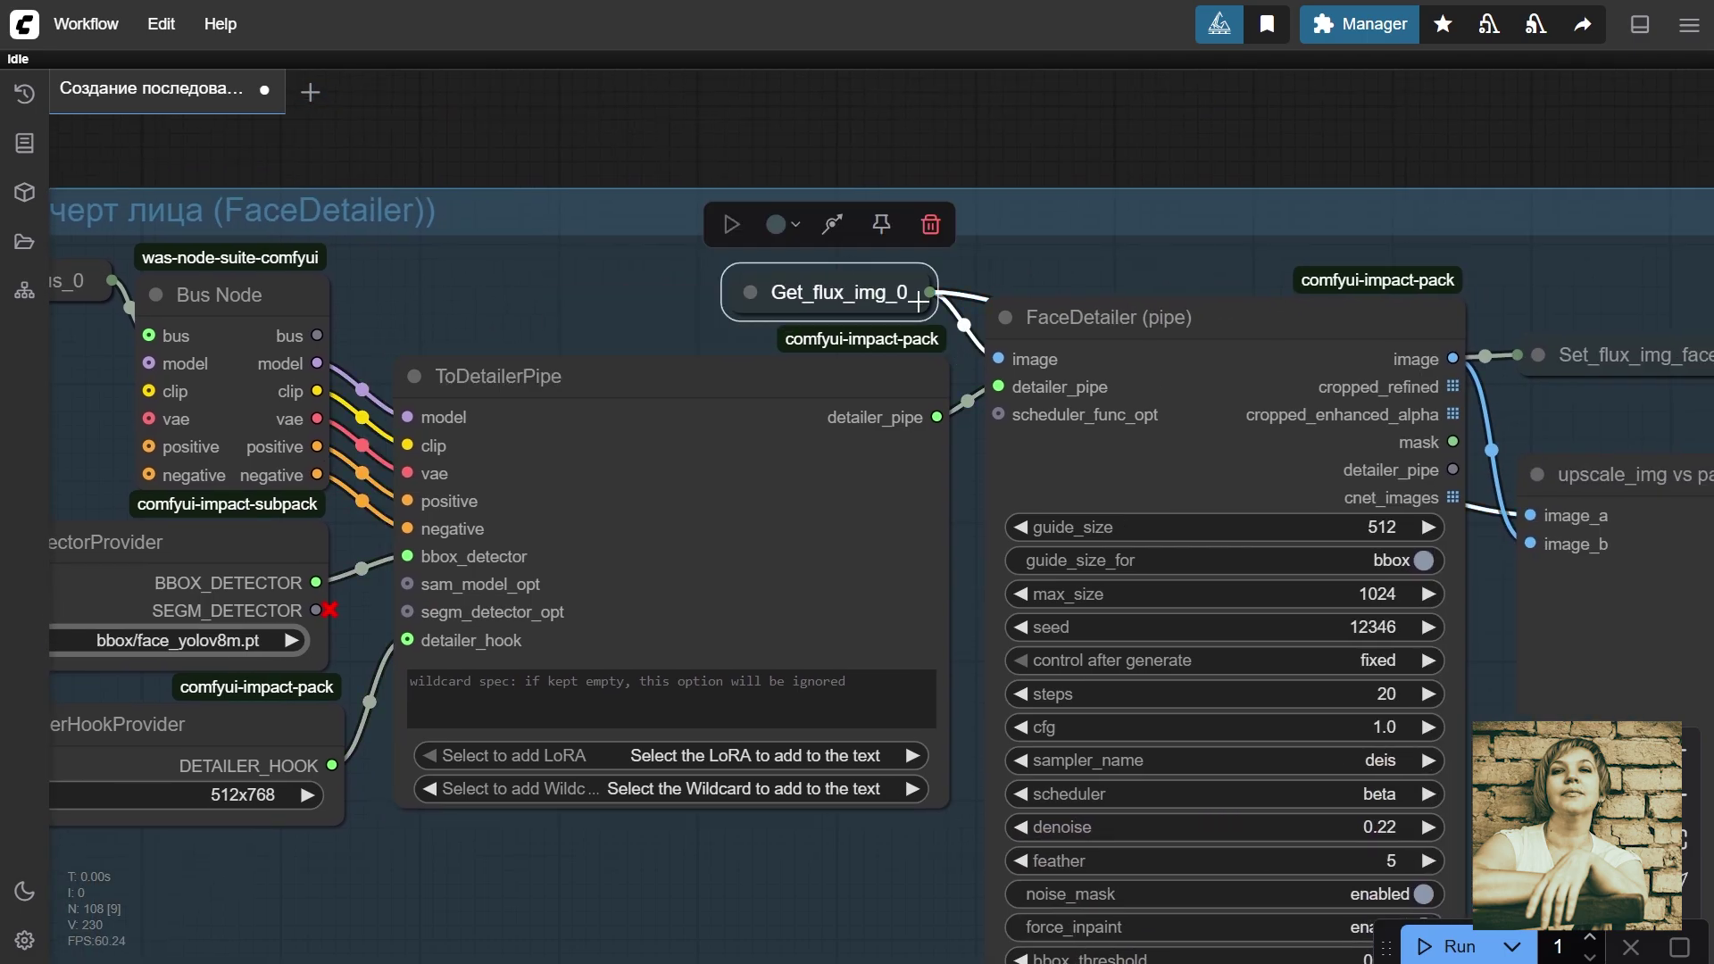
{"action": "key", "text": "."}
{"action": "left_click", "coordinate": [755, 517]}
{"action": "left_click", "coordinate": [754, 517]}
Step: Review the FaceDetailer (pipe) node's parameters, including guide_size, seed, steps, sampler_name, scheduler and denoise
{"action": "left_click_drag", "start_coordinate": [1229, 473], "coordinate": [745, 120]}
{"action": "left_click", "coordinate": [1074, 238]}
{"action": "scroll", "coordinate": [1074, 241], "scroll_direction": "down", "scroll_amount": 6}
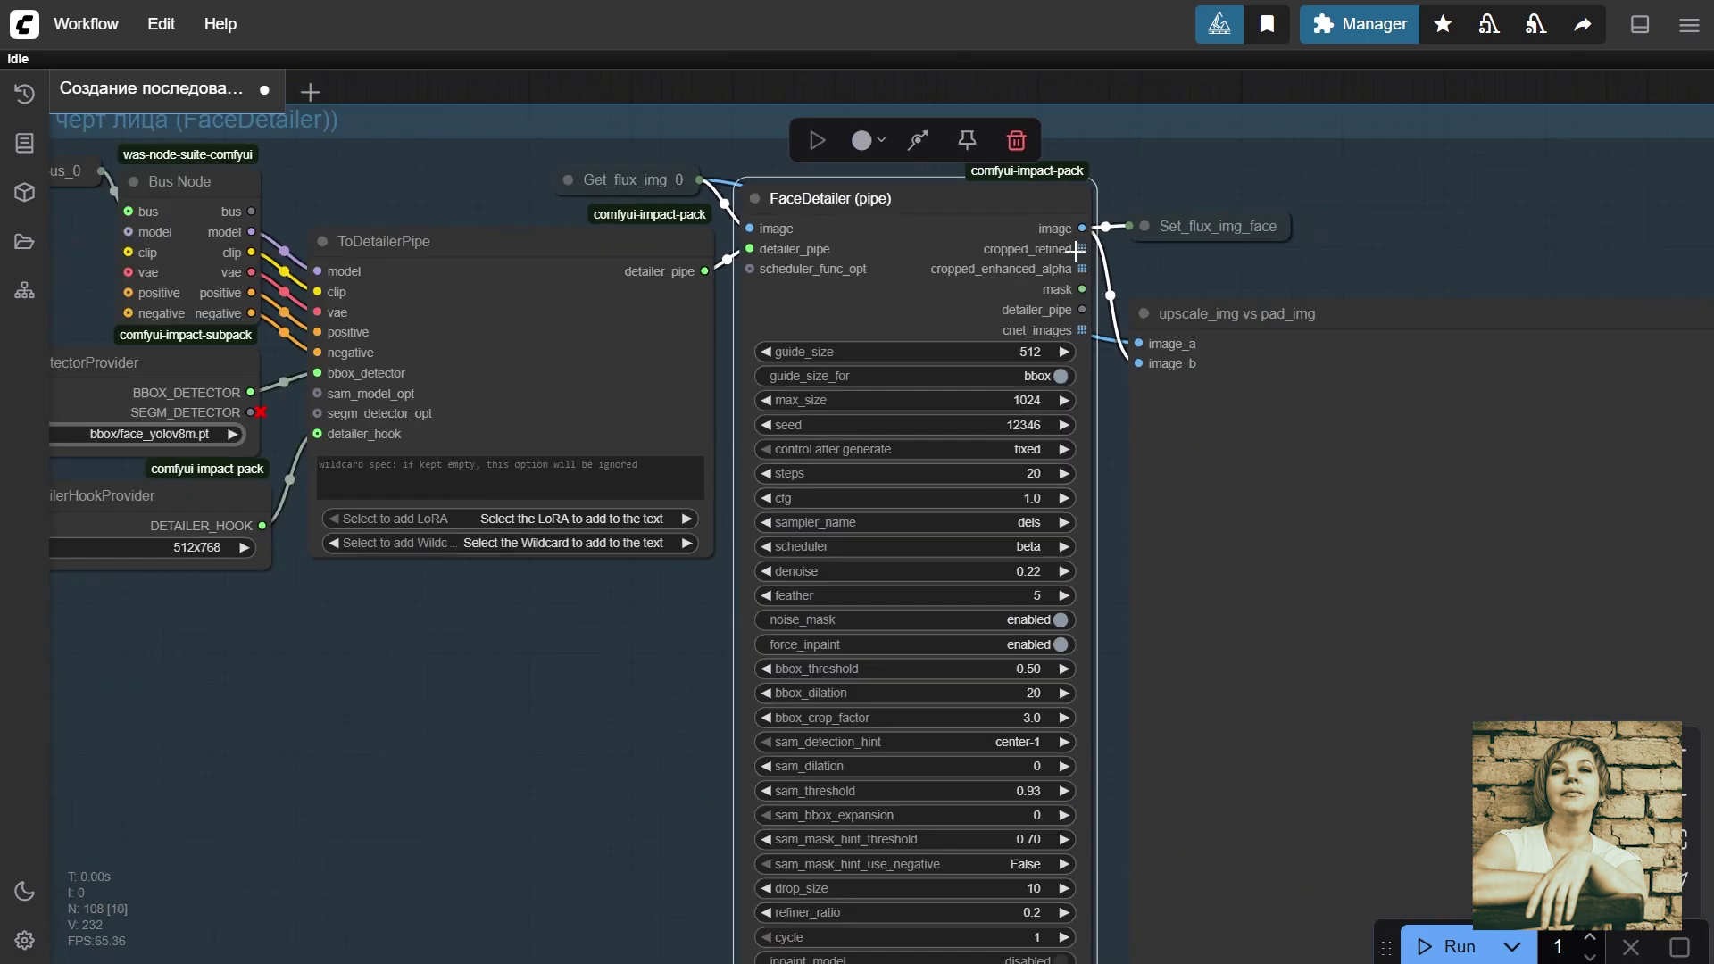
{"action": "scroll", "coordinate": [929, 248], "scroll_direction": "up", "scroll_amount": 6}
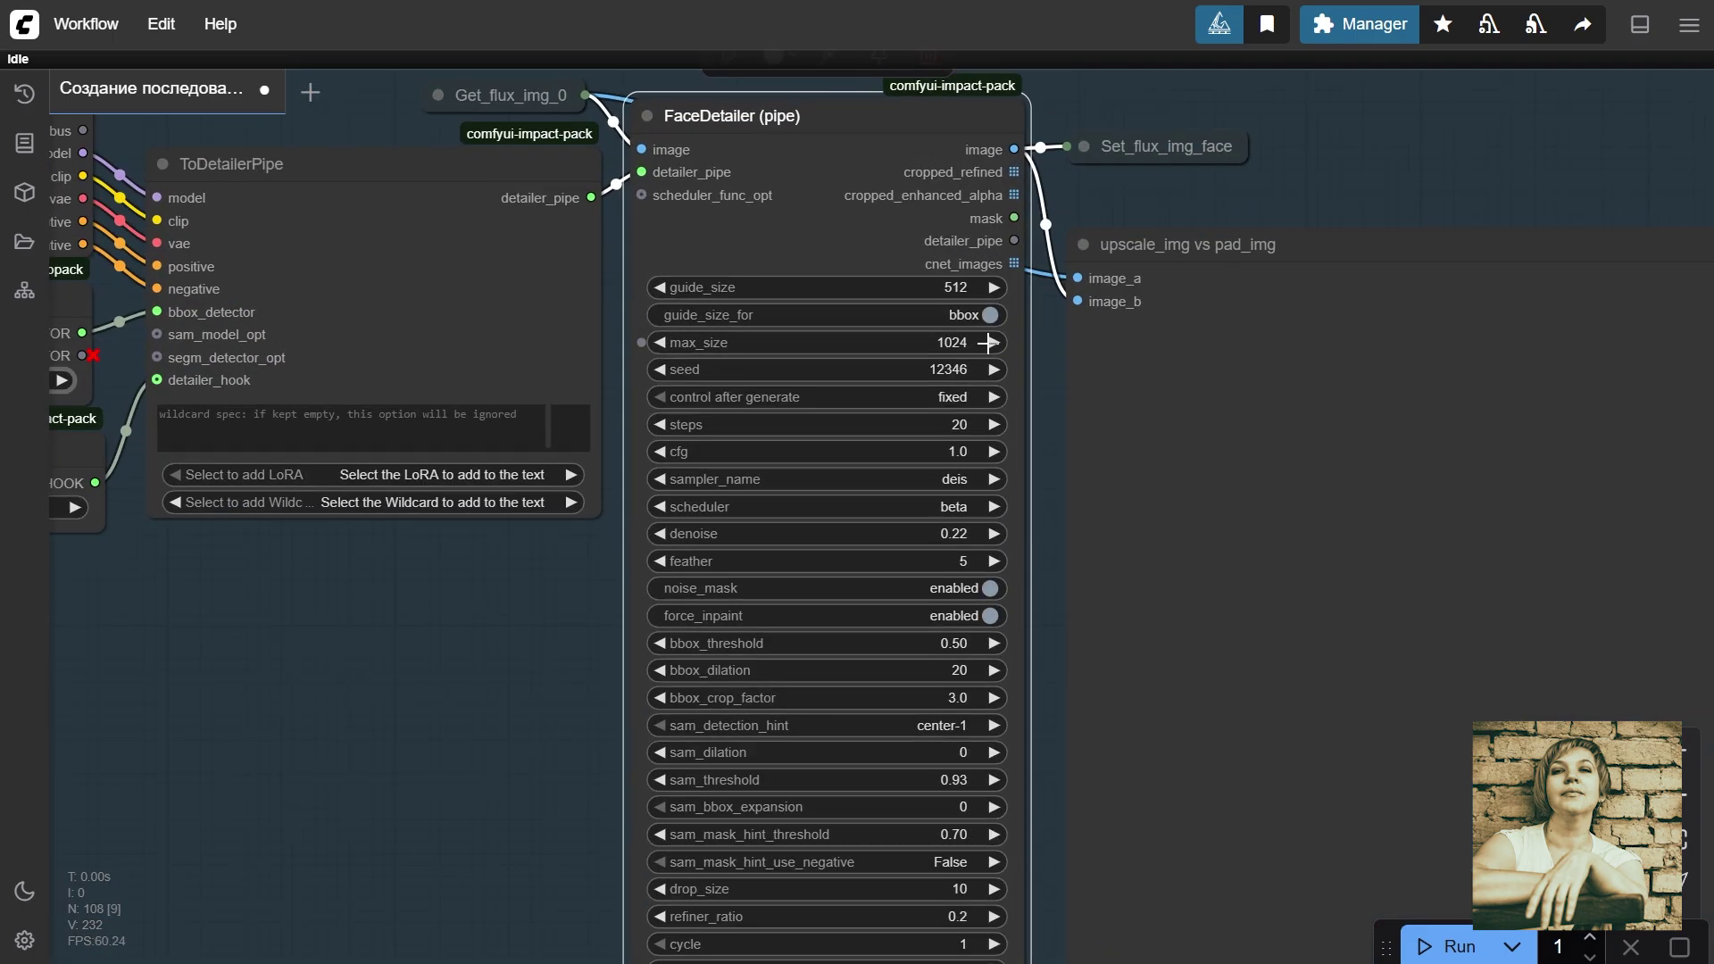
{"action": "scroll", "coordinate": [988, 343], "scroll_direction": "up", "scroll_amount": 1}
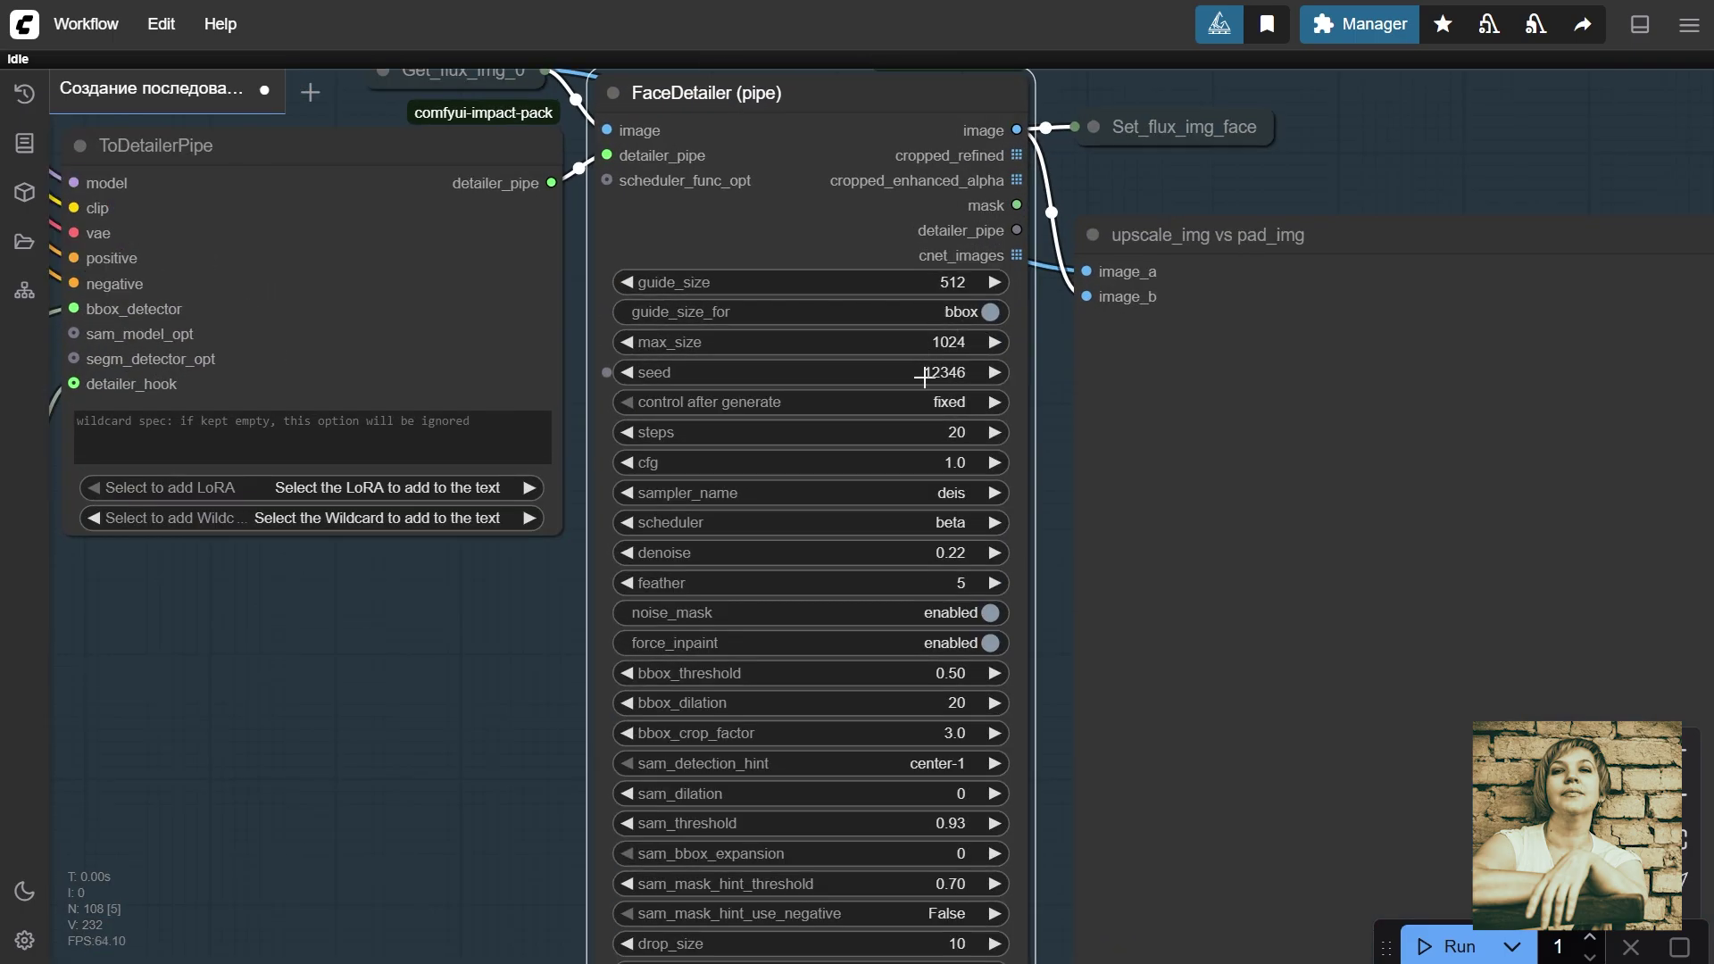
{"action": "scroll", "coordinate": [928, 519], "scroll_direction": "down", "scroll_amount": 1}
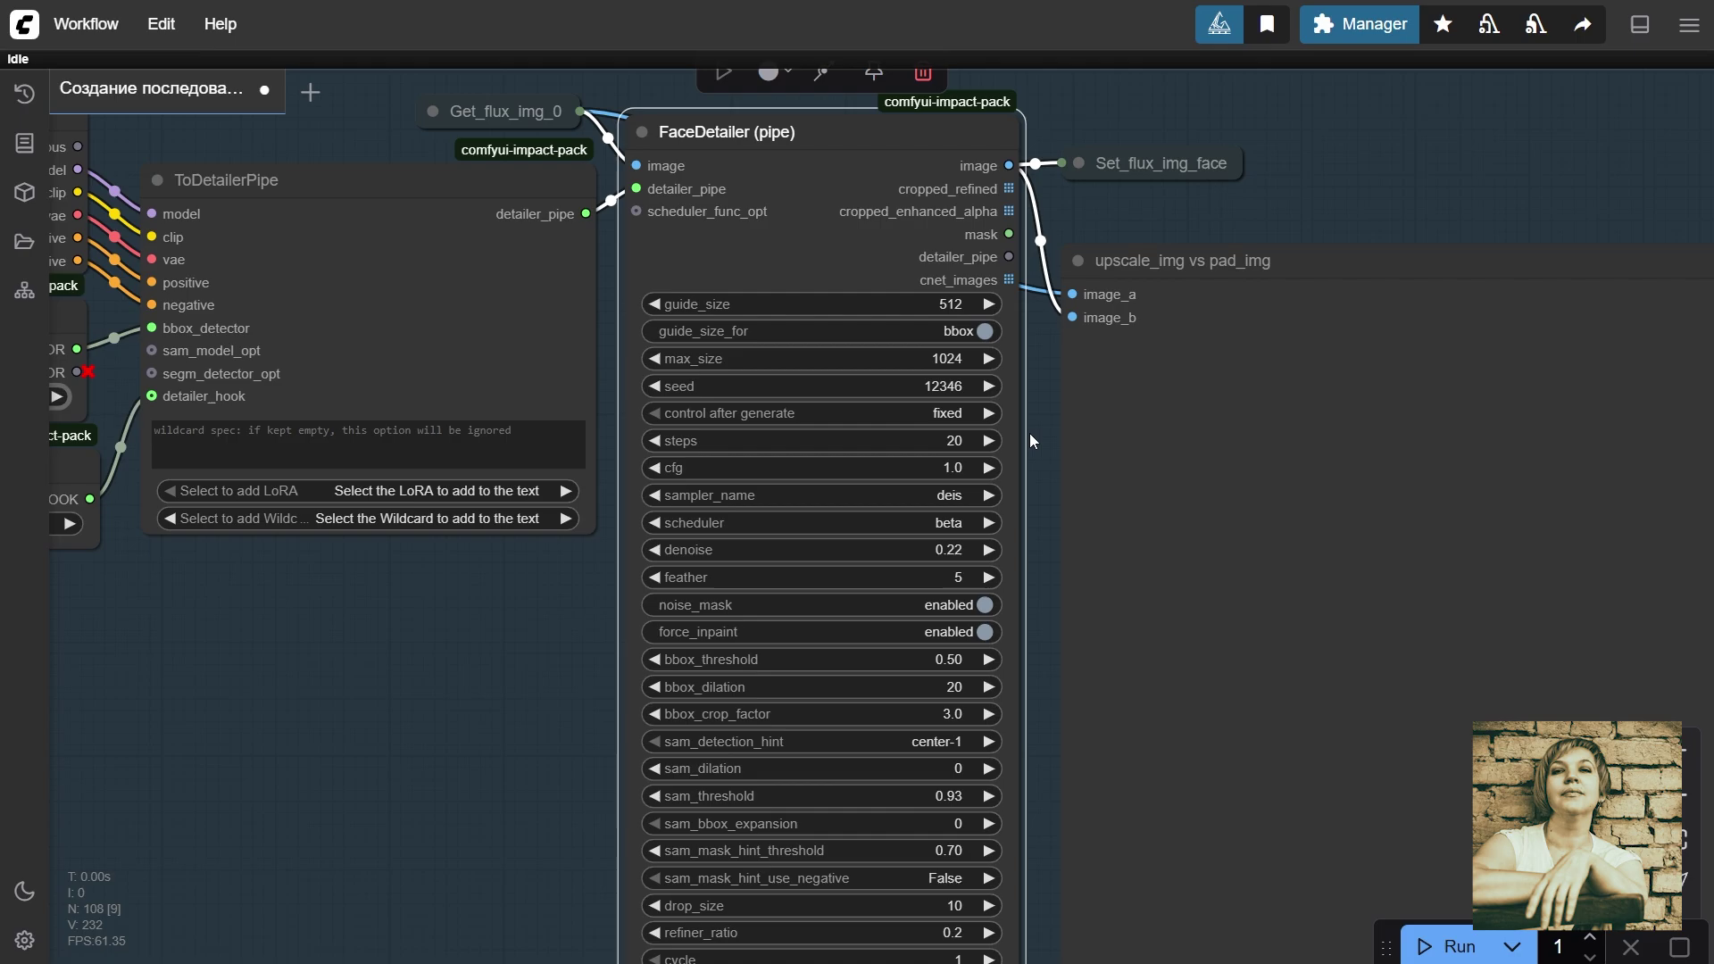
Step: Inspect the upscale_img vs pad_img comparison node and the Set_flux_img_face node beside FaceDetailer (pipe)
{"action": "left_click_drag", "start_coordinate": [1032, 441], "coordinate": [812, 522]}
{"action": "left_click", "coordinate": [1090, 356]}
{"action": "scroll", "coordinate": [1306, 479], "scroll_direction": "down", "scroll_amount": 1}
{"action": "left_click_drag", "start_coordinate": [1306, 479], "coordinate": [891, 294]}
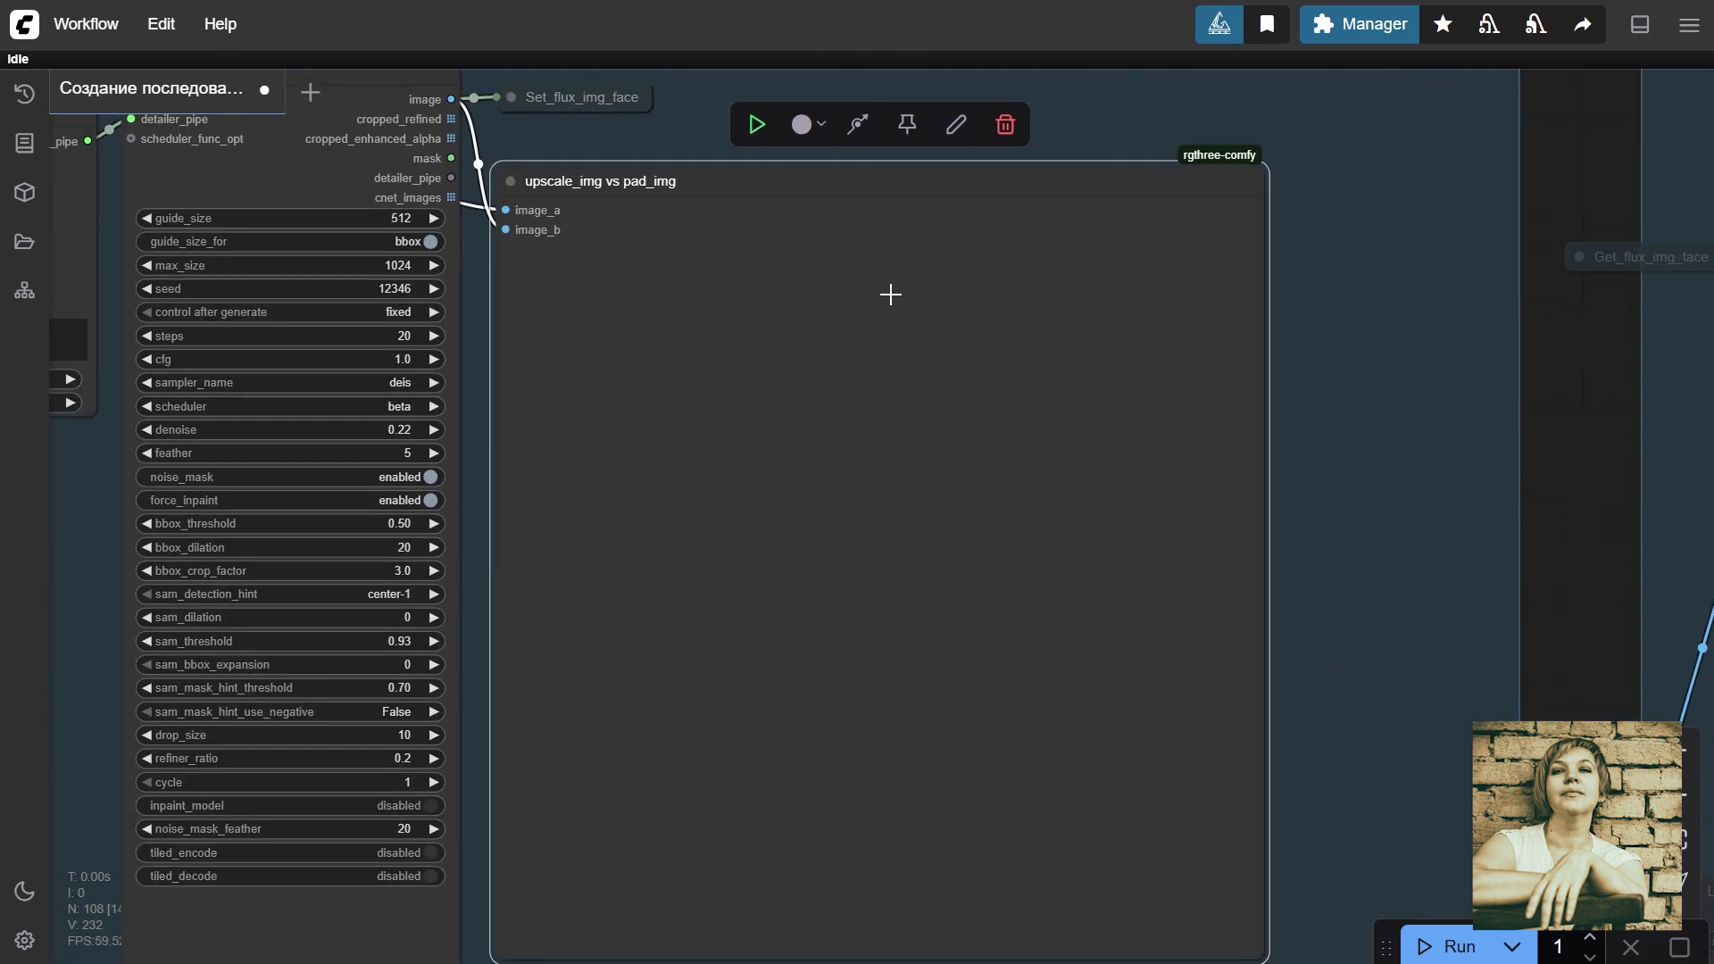
{"action": "left_click_drag", "start_coordinate": [612, 141], "coordinate": [714, 220]}
Step: Run the workflow with the FaceDetailer group enabled and examine the front-view face in the upscale_img vs pad_img comparison
{"action": "scroll", "coordinate": [714, 221], "scroll_direction": "down", "scroll_amount": 5}
{"action": "left_click_drag", "start_coordinate": [826, 134], "coordinate": [872, 145]}
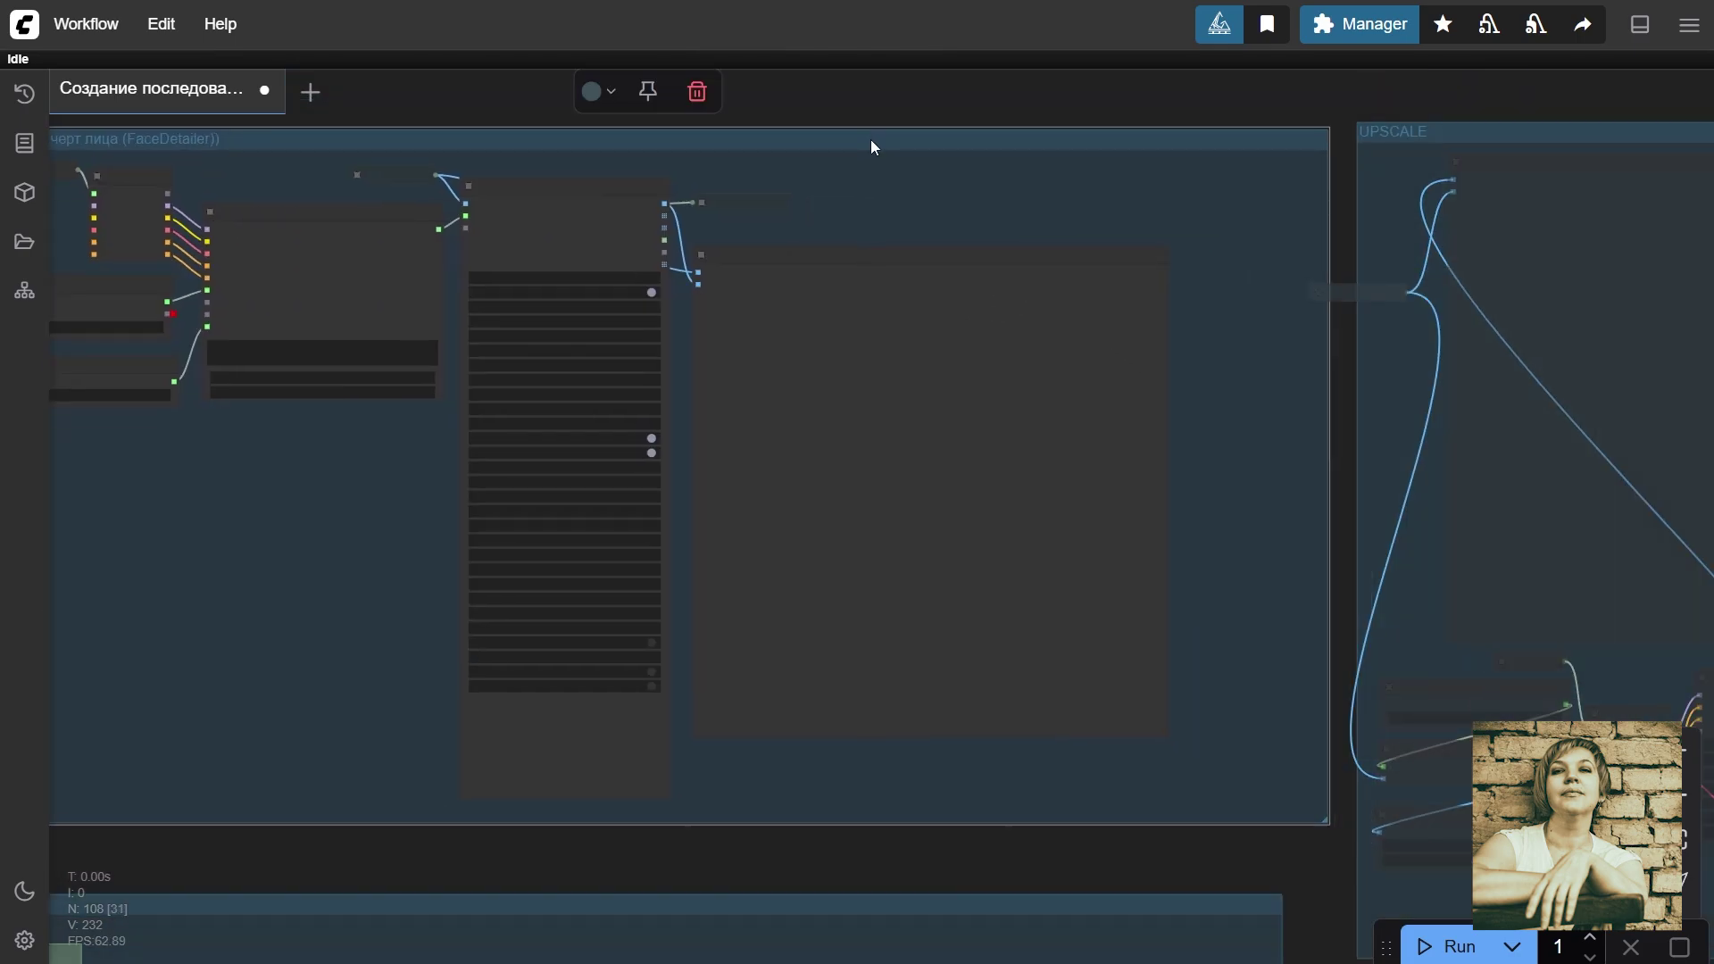
{"action": "left_click_drag", "start_coordinate": [741, 214], "coordinate": [946, 254]}
{"action": "scroll", "coordinate": [946, 330], "scroll_direction": "up", "scroll_amount": 2}
{"action": "key", "text": "ctrl+Return"}
{"action": "scroll", "coordinate": [1160, 379], "scroll_direction": "up", "scroll_amount": 1}
{"action": "left_click_drag", "start_coordinate": [1639, 403], "coordinate": [1616, 371]}
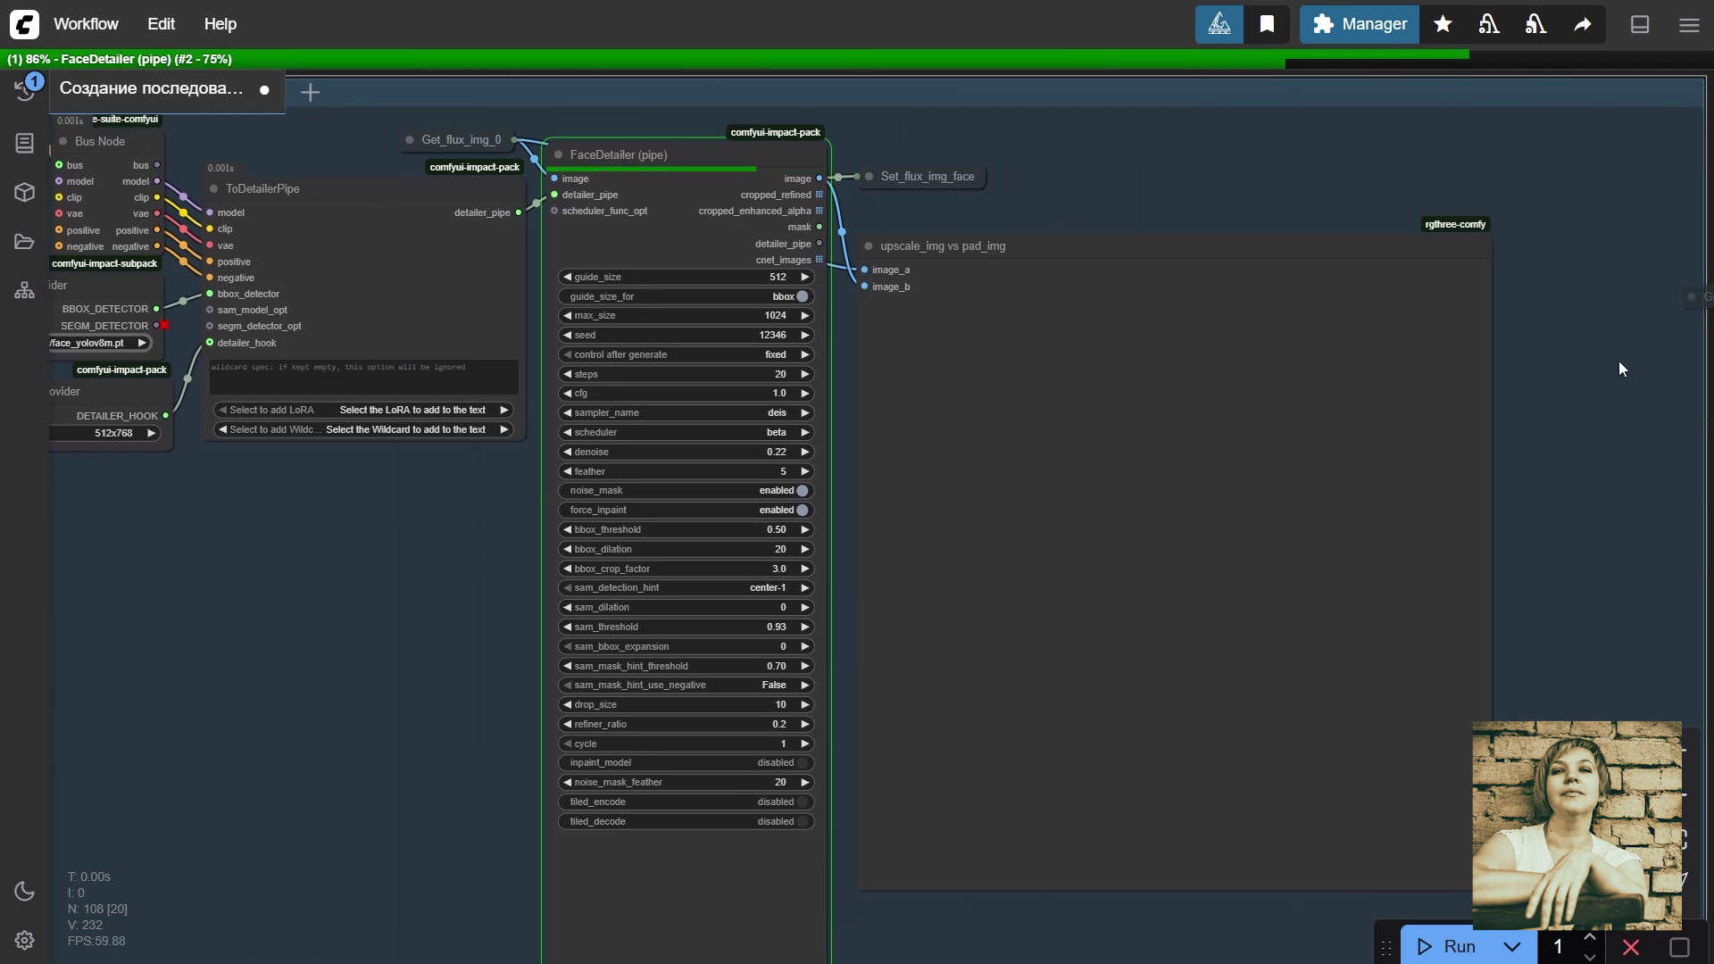
{"action": "scroll", "coordinate": [1178, 393], "scroll_direction": "up", "scroll_amount": 15}
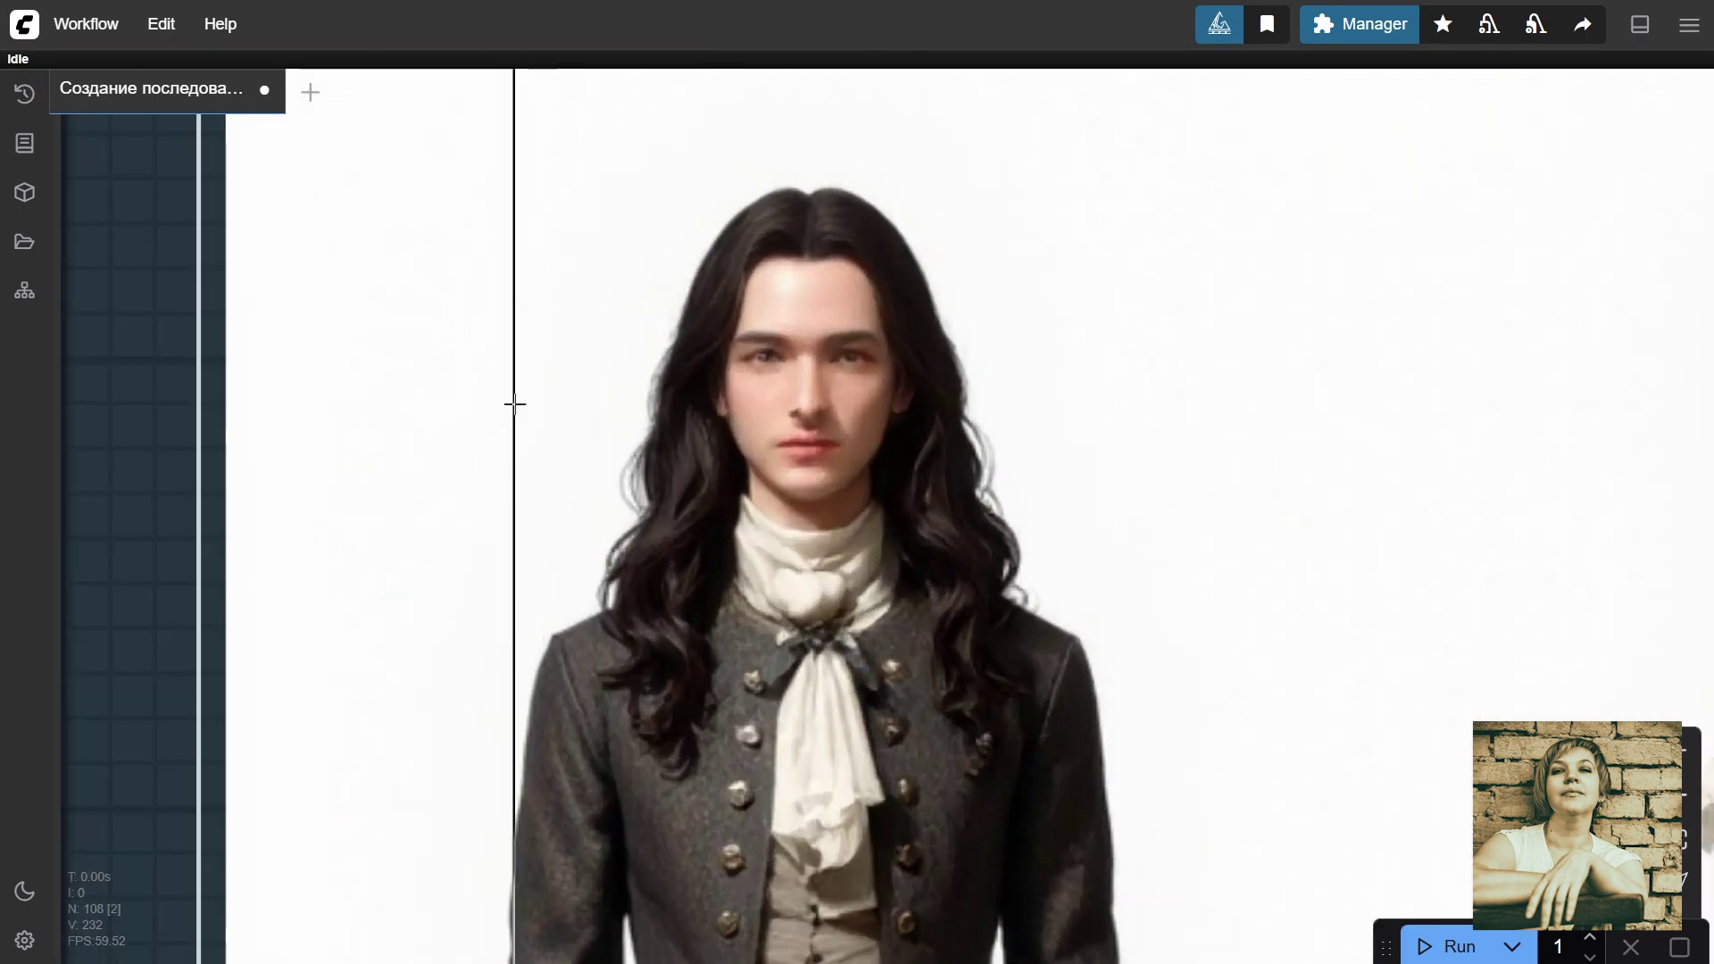
Step: Enable the UPSCALE group in the Fast Groups Muter and jump to that group
{"action": "scroll", "coordinate": [960, 496], "scroll_direction": "down", "scroll_amount": 3}
{"action": "key", "text": "."}
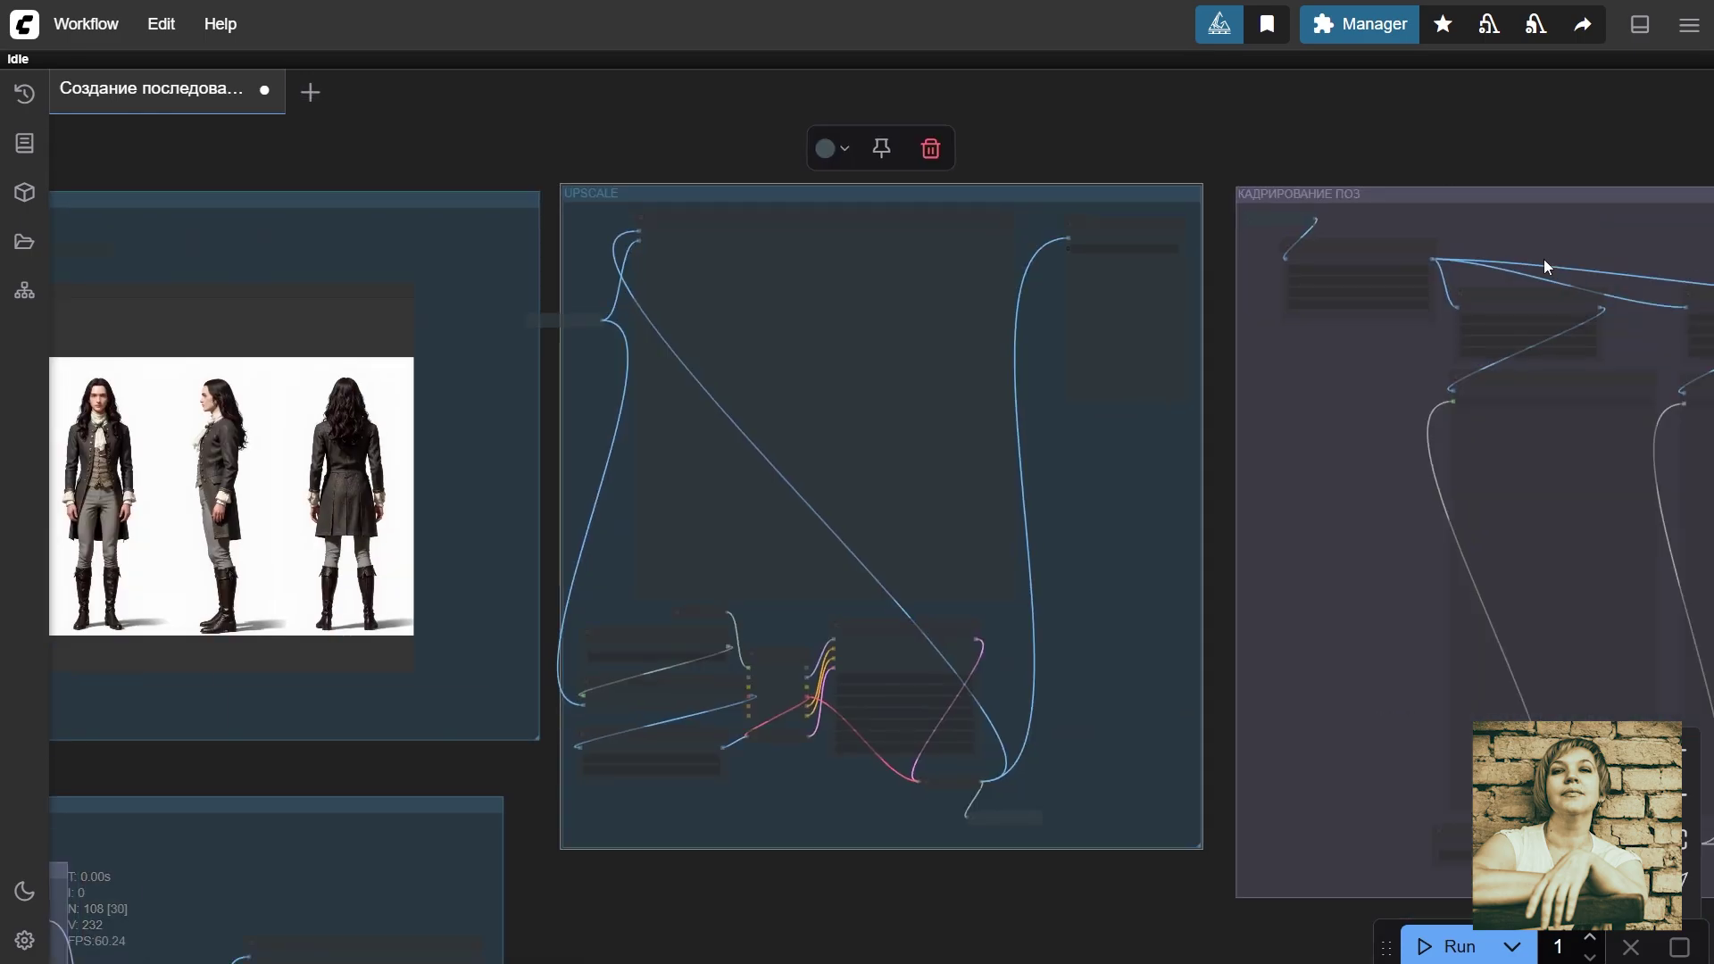
{"action": "scroll", "coordinate": [701, 368], "scroll_direction": "up", "scroll_amount": 1}
{"action": "scroll", "coordinate": [701, 369], "scroll_direction": "down", "scroll_amount": 6}
{"action": "left_click_drag", "start_coordinate": [268, 375], "coordinate": [666, 383]}
{"action": "left_click", "coordinate": [562, 446]}
{"action": "key", "text": "."}
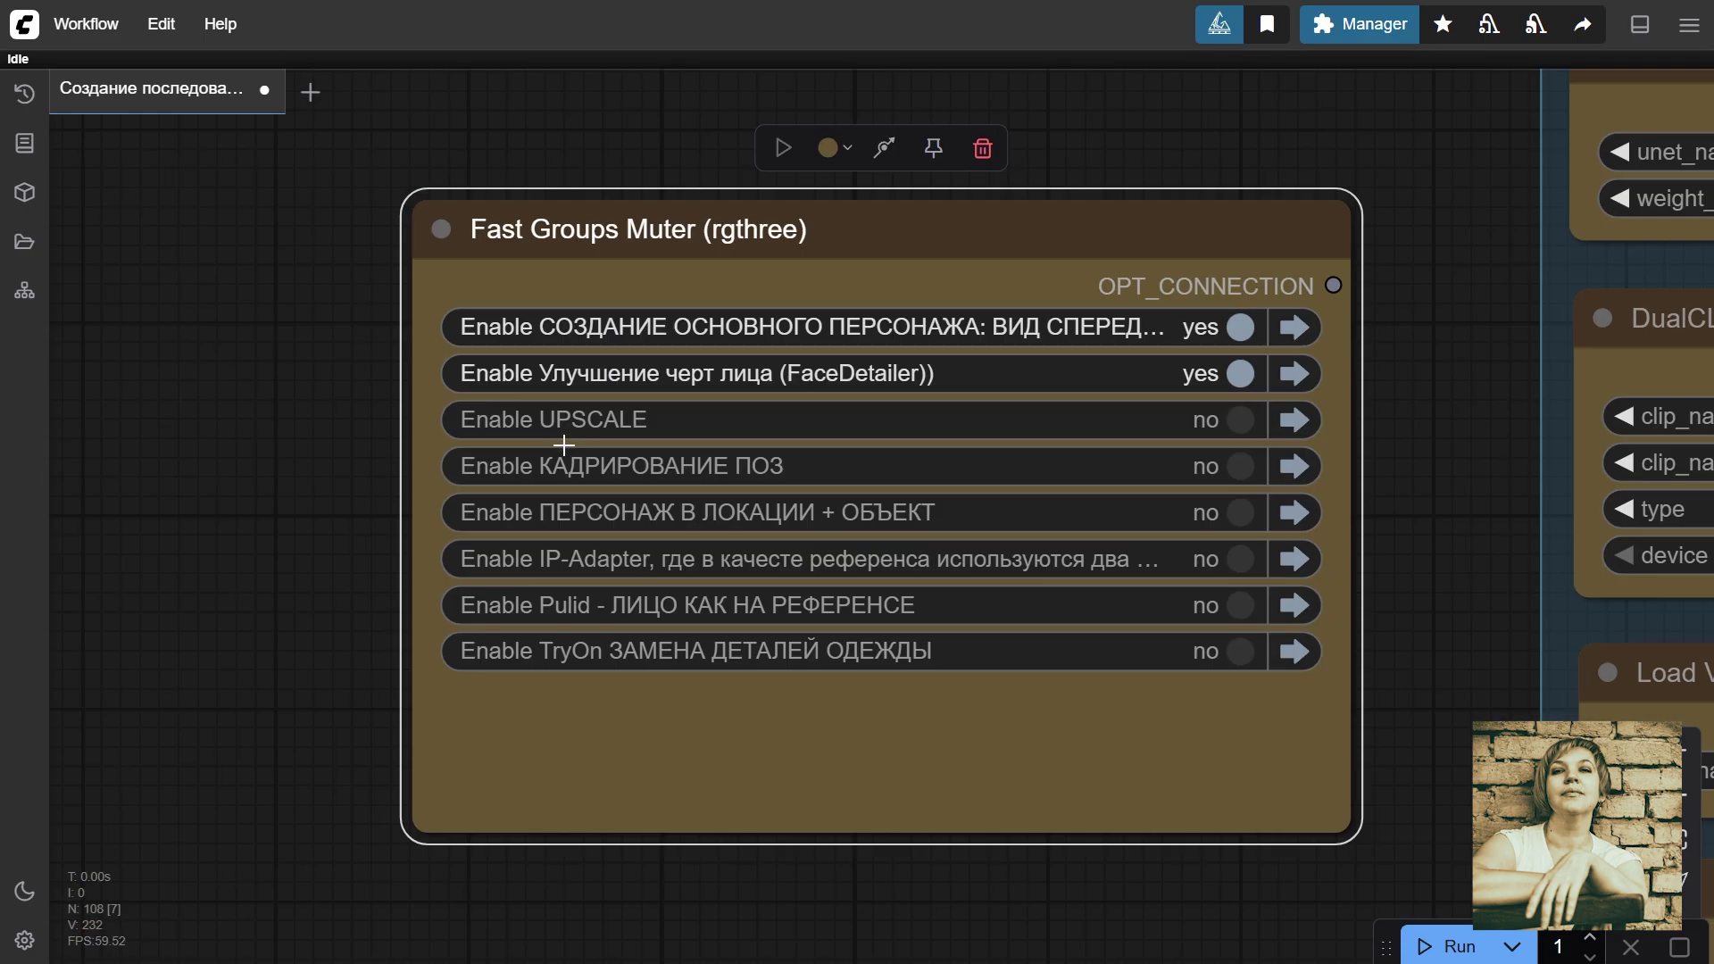
{"action": "left_click", "coordinate": [1250, 421]}
{"action": "left_click", "coordinate": [1302, 422]}
Step: Inspect the Get_flux_img_face node feeding the UPSCALE group and trace it back to Set_flux_img_face beside FaceDetailer (pipe)
{"action": "scroll", "coordinate": [1338, 446], "scroll_direction": "up", "scroll_amount": 5}
{"action": "left_click", "coordinate": [423, 335]}
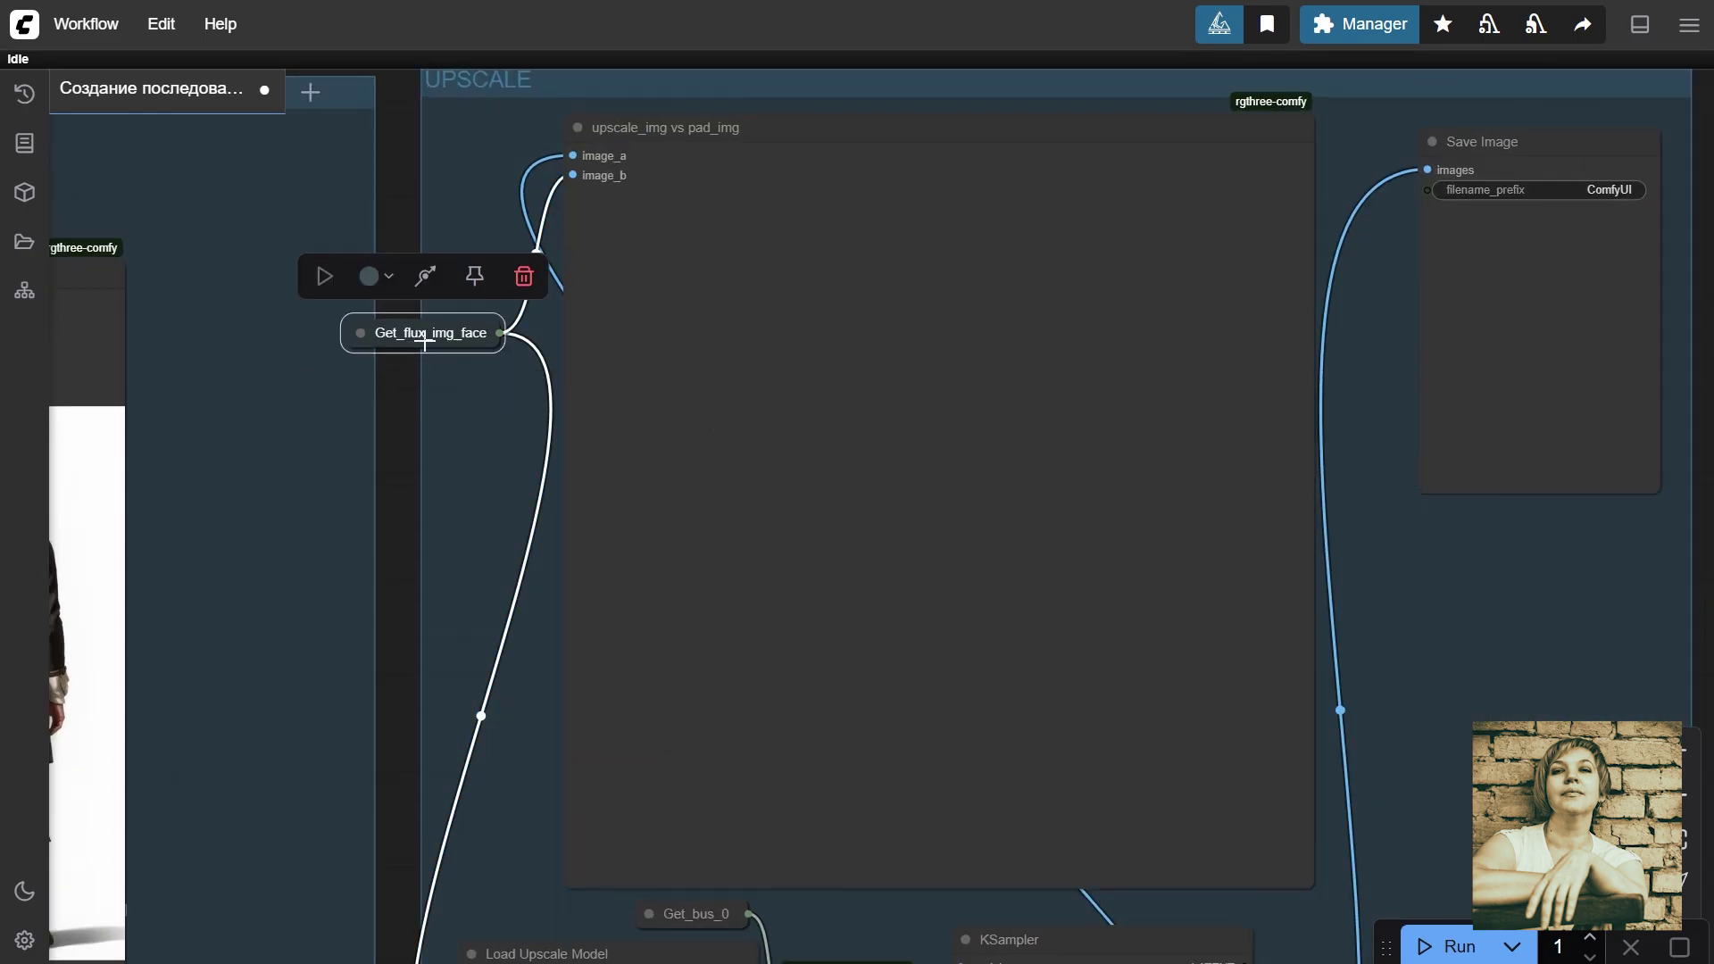
{"action": "key", "text": "."}
{"action": "scroll", "coordinate": [880, 333], "scroll_direction": "down", "scroll_amount": 7}
{"action": "left_click_drag", "start_coordinate": [571, 759], "coordinate": [1250, 766]}
{"action": "scroll", "coordinate": [1249, 766], "scroll_direction": "down", "scroll_amount": 2}
{"action": "left_click", "coordinate": [452, 244]}
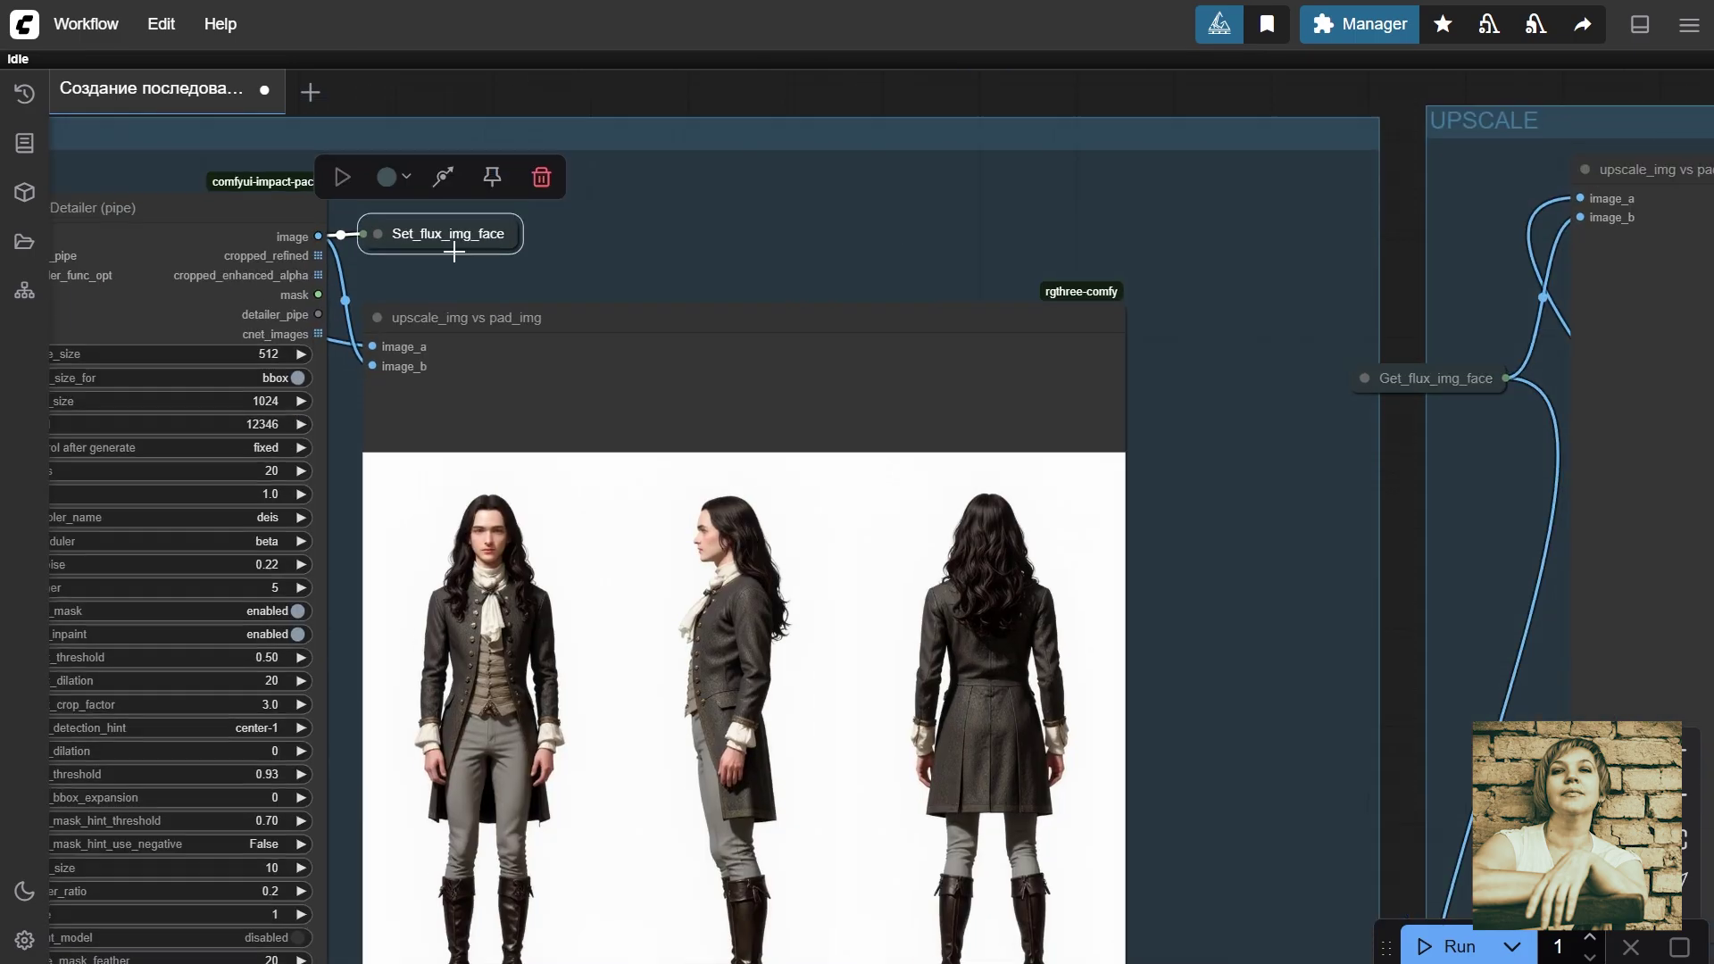
{"action": "key", "text": "."}
{"action": "left_click", "coordinate": [769, 616]}
{"action": "left_click", "coordinate": [1430, 575]}
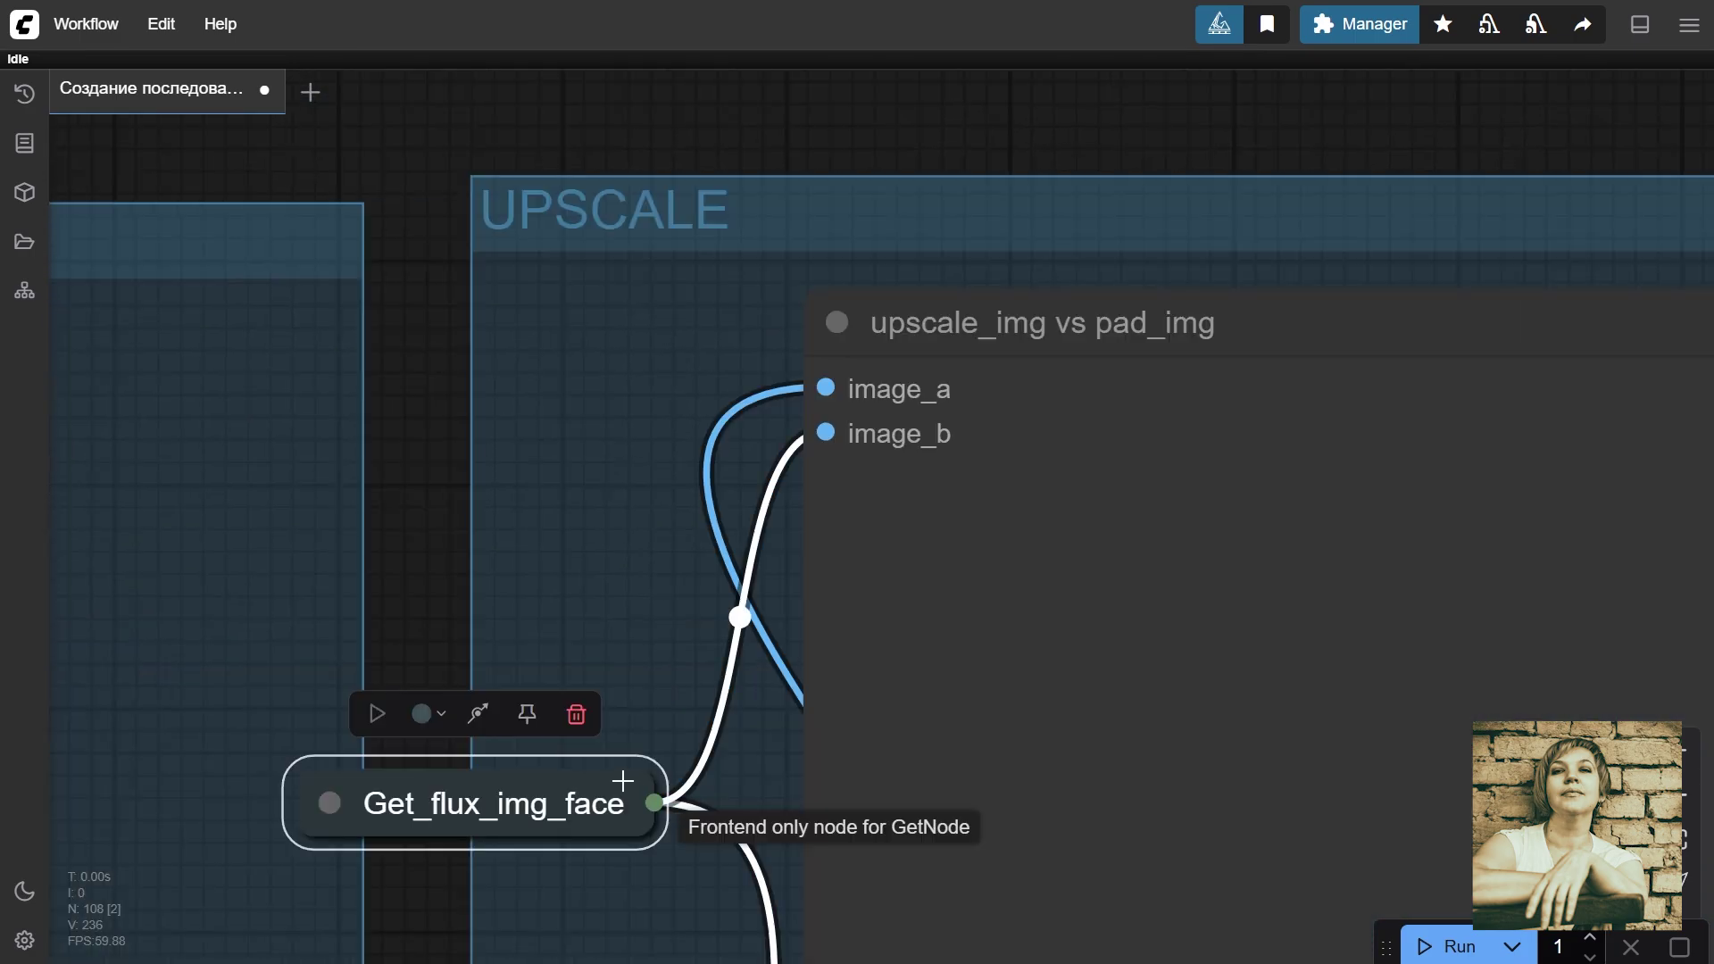
Step: Review the Load Upscale Model, Upscale Image (using Model) and Upscale Image By nodes in the UPSCALE group
{"action": "scroll", "coordinate": [619, 780], "scroll_direction": "down", "scroll_amount": 9}
{"action": "left_click_drag", "start_coordinate": [613, 892], "coordinate": [631, 513]}
{"action": "scroll", "coordinate": [631, 512], "scroll_direction": "up", "scroll_amount": 6}
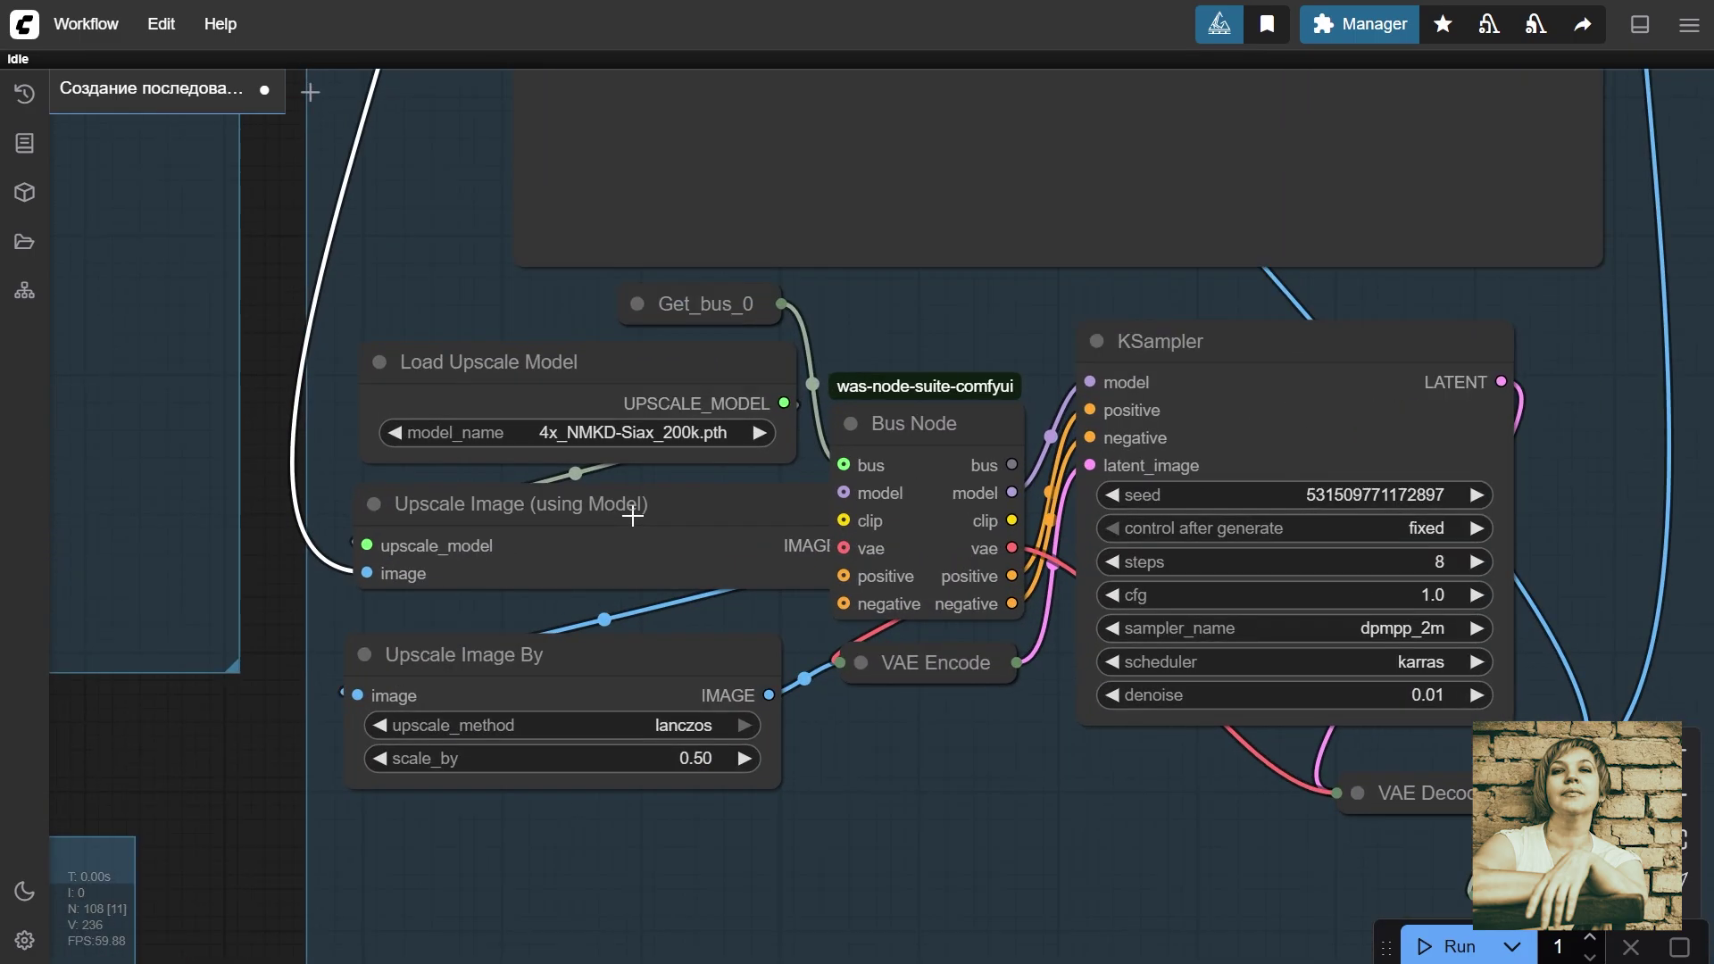
{"action": "left_click", "coordinate": [635, 333]}
{"action": "key", "text": "."}
{"action": "left_click", "coordinate": [900, 562]}
{"action": "left_click", "coordinate": [991, 671]}
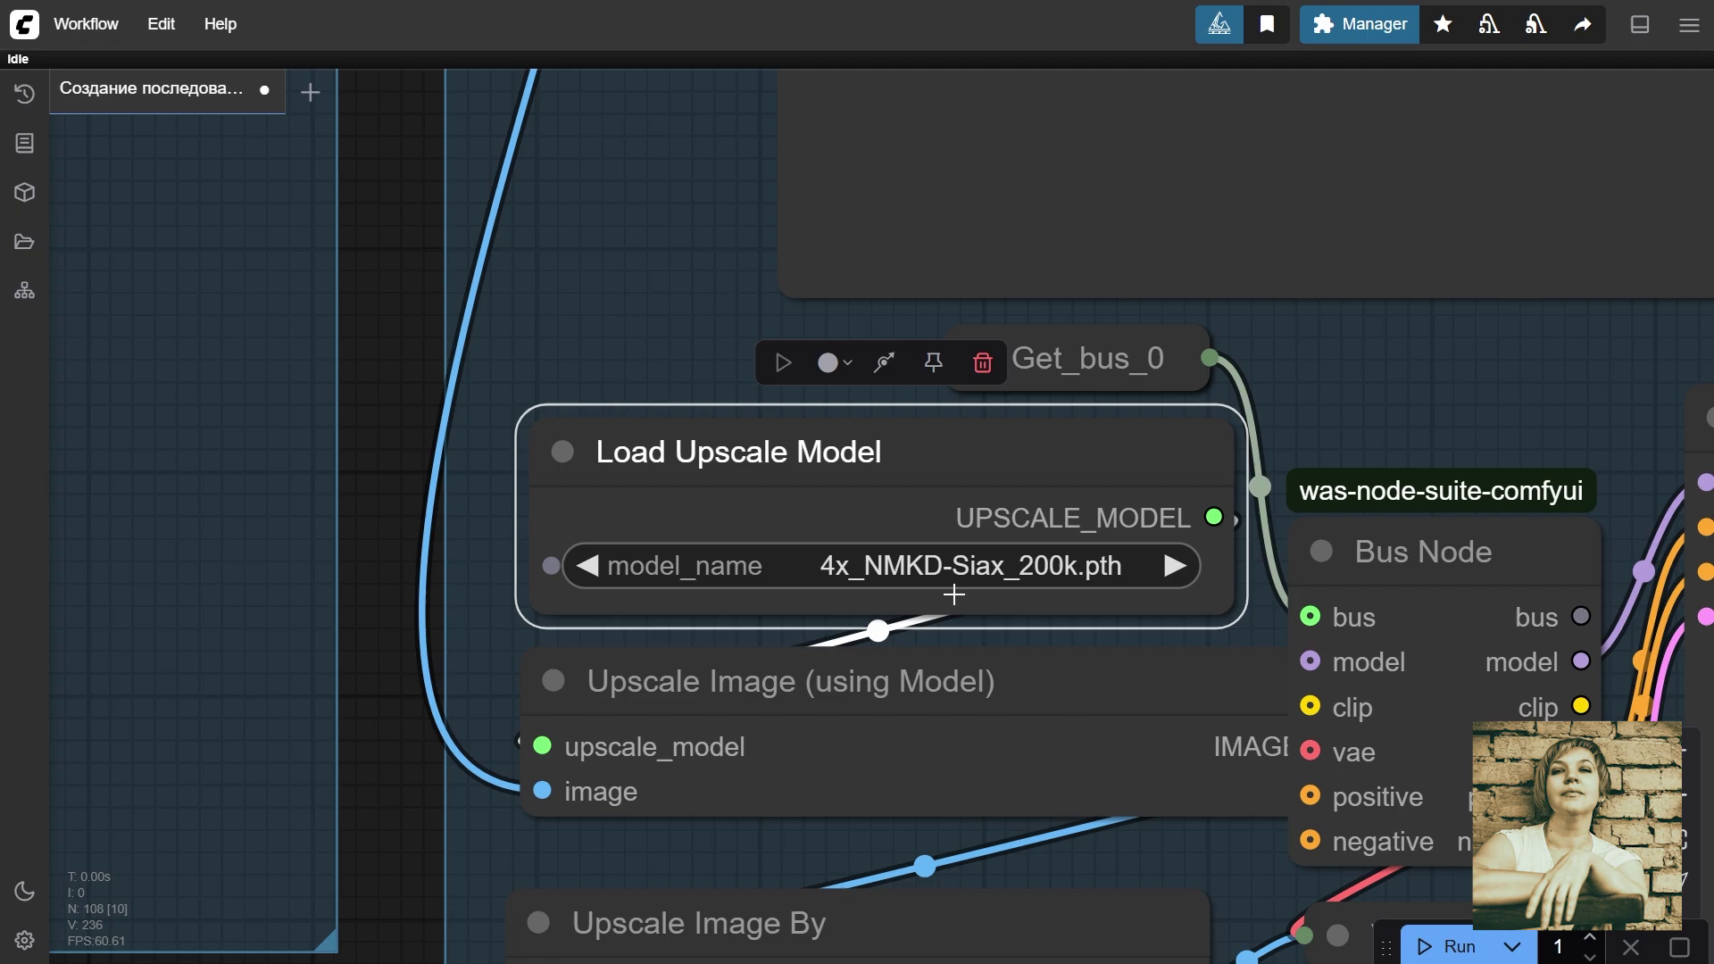
{"action": "left_click", "coordinate": [975, 758]}
{"action": "key", "text": "."}
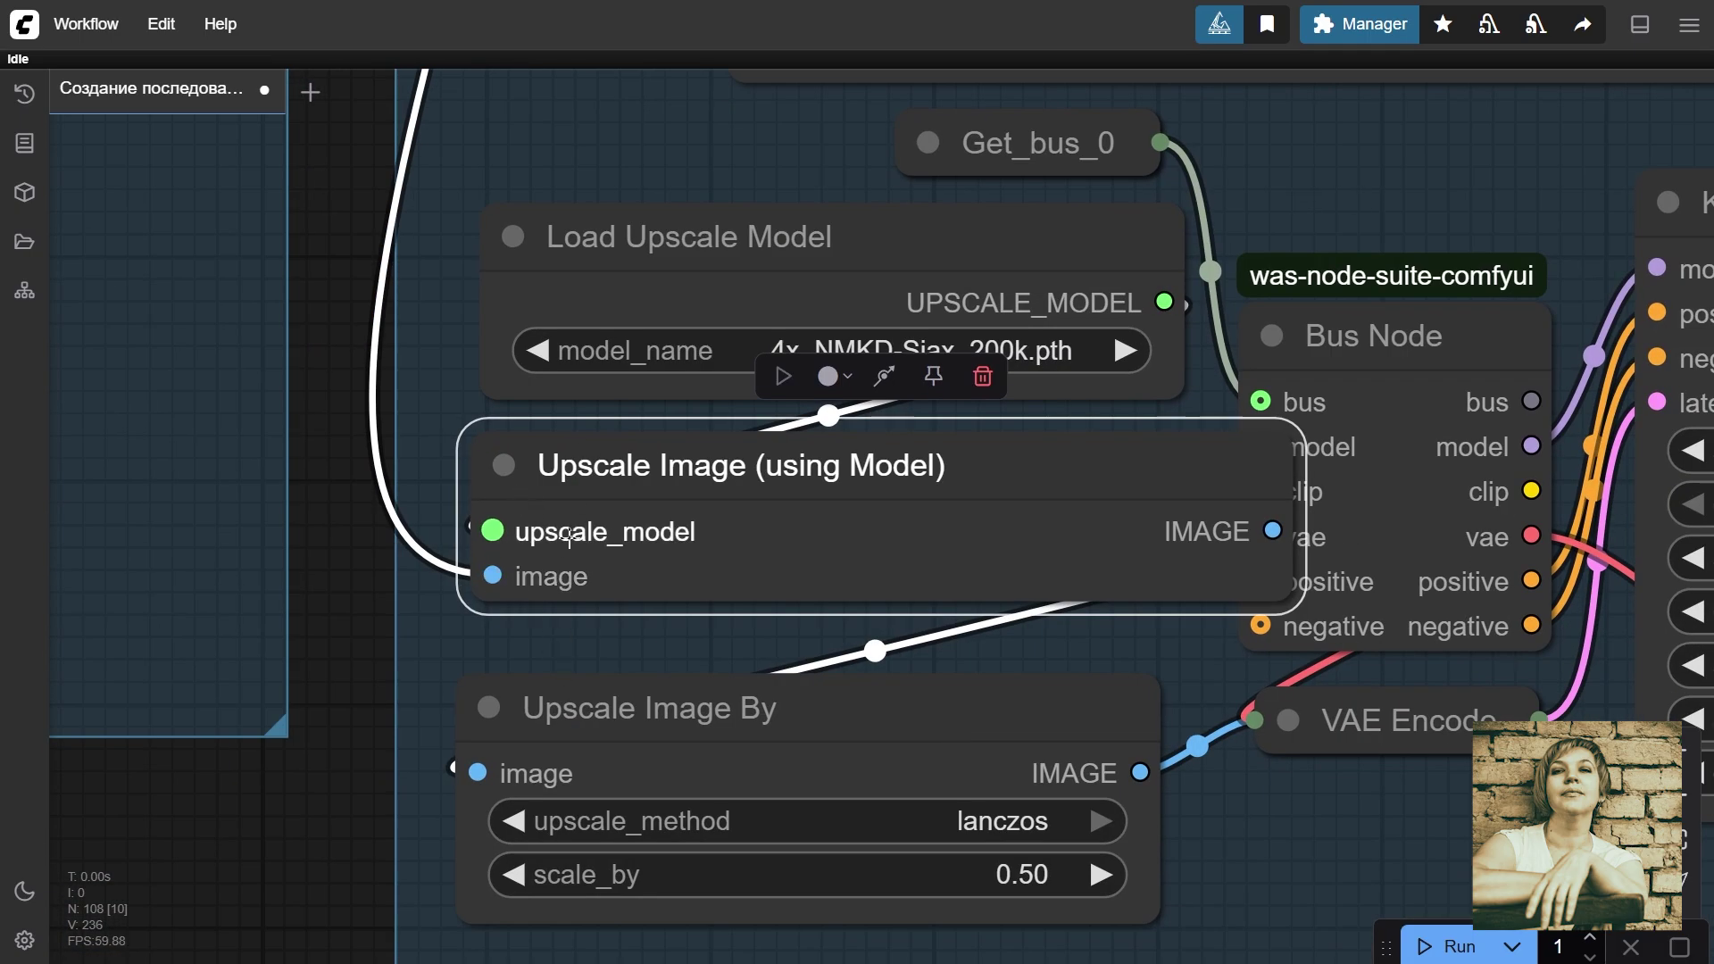
{"action": "left_click", "coordinate": [799, 706]}
{"action": "key", "text": "."}
Step: Review the UPSCALE group's KSampler parameters and the Bus Node connections that supply it from Get_bus_0
{"action": "scroll", "coordinate": [1311, 689], "scroll_direction": "down", "scroll_amount": 4}
{"action": "left_click_drag", "start_coordinate": [1310, 689], "coordinate": [639, 857]}
{"action": "left_click", "coordinate": [1010, 340]}
{"action": "key", "text": "."}
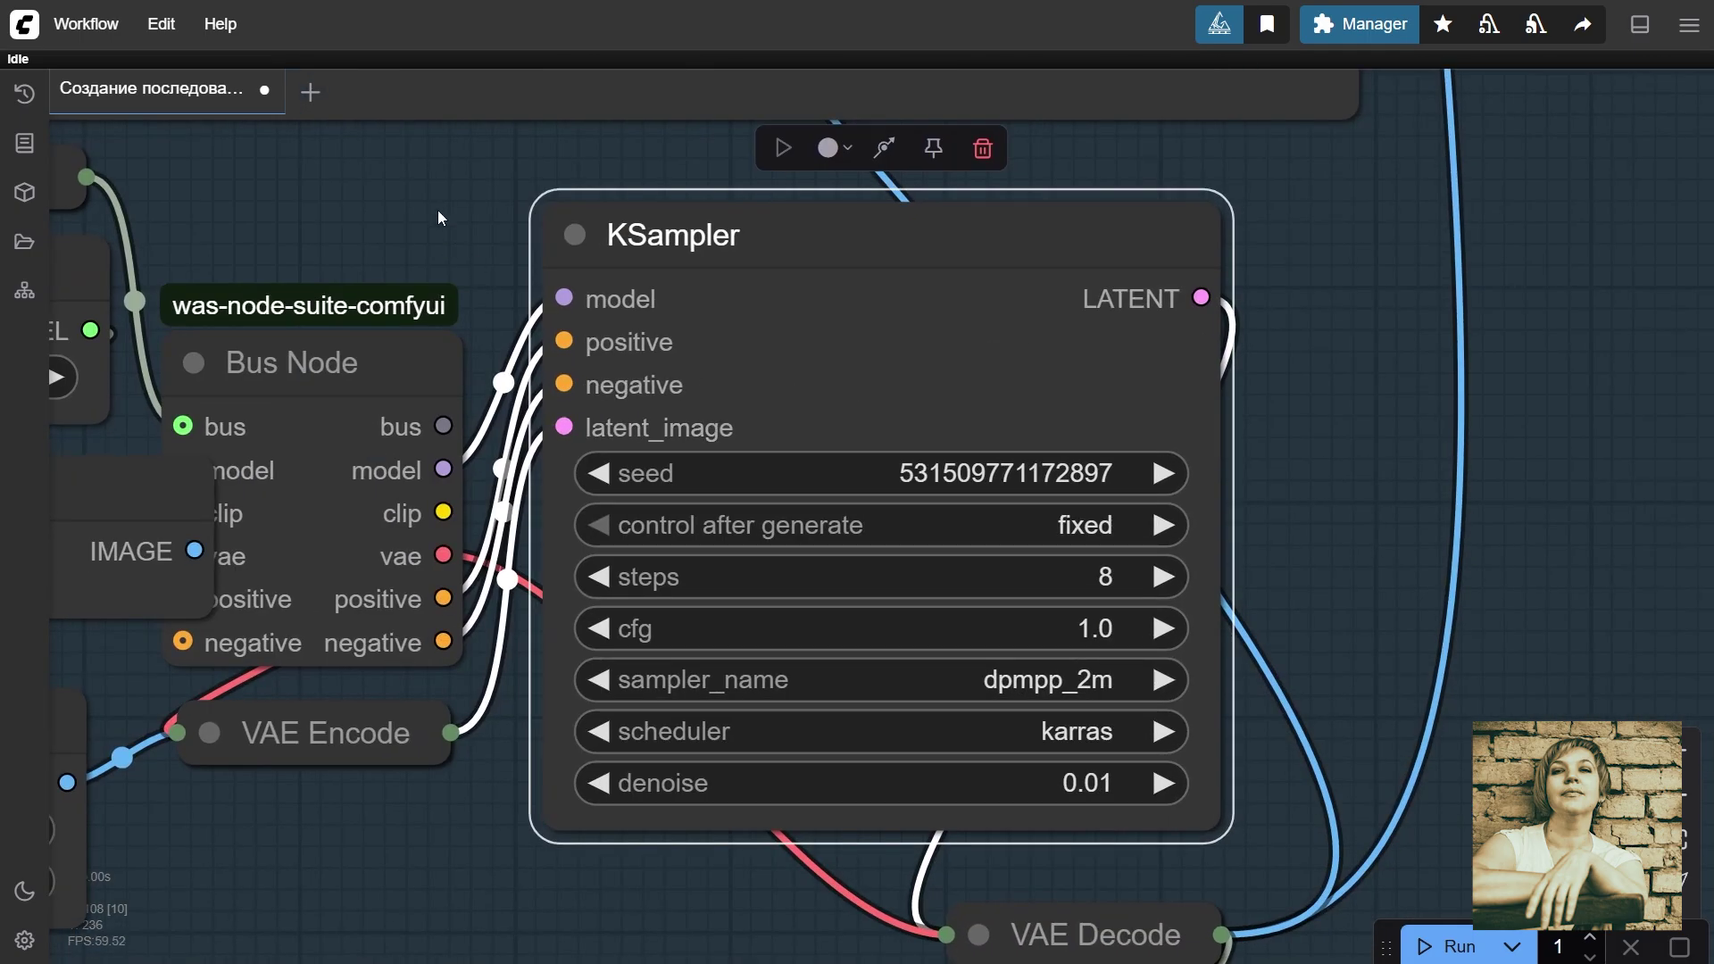
{"action": "left_click_drag", "start_coordinate": [438, 210], "coordinate": [886, 215]}
{"action": "left_click", "coordinate": [842, 367]}
{"action": "key", "text": "."}
{"action": "left_click", "coordinate": [412, 183]}
{"action": "left_click", "coordinate": [412, 182]}
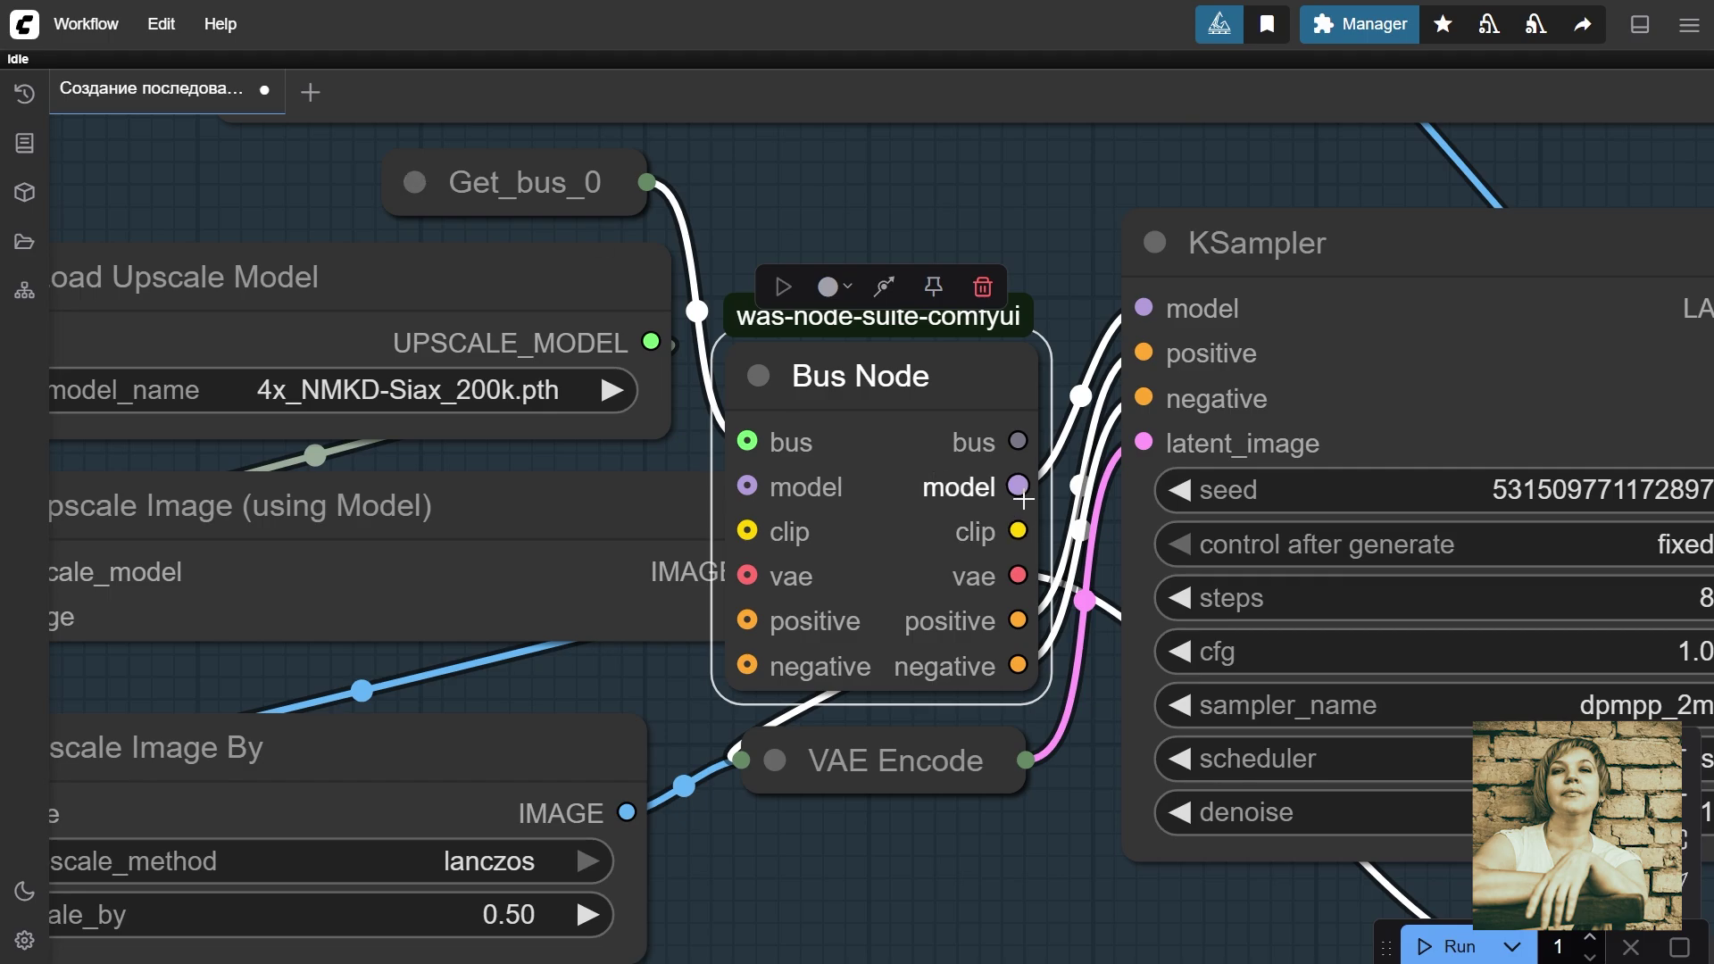
{"action": "left_click", "coordinate": [1212, 314]}
Step: Run the workflow with the UPSCALE group enabled and examine the front-view details in its upscale_img vs pad_img comparison
{"action": "scroll", "coordinate": [1187, 521], "scroll_direction": "down", "scroll_amount": 4}
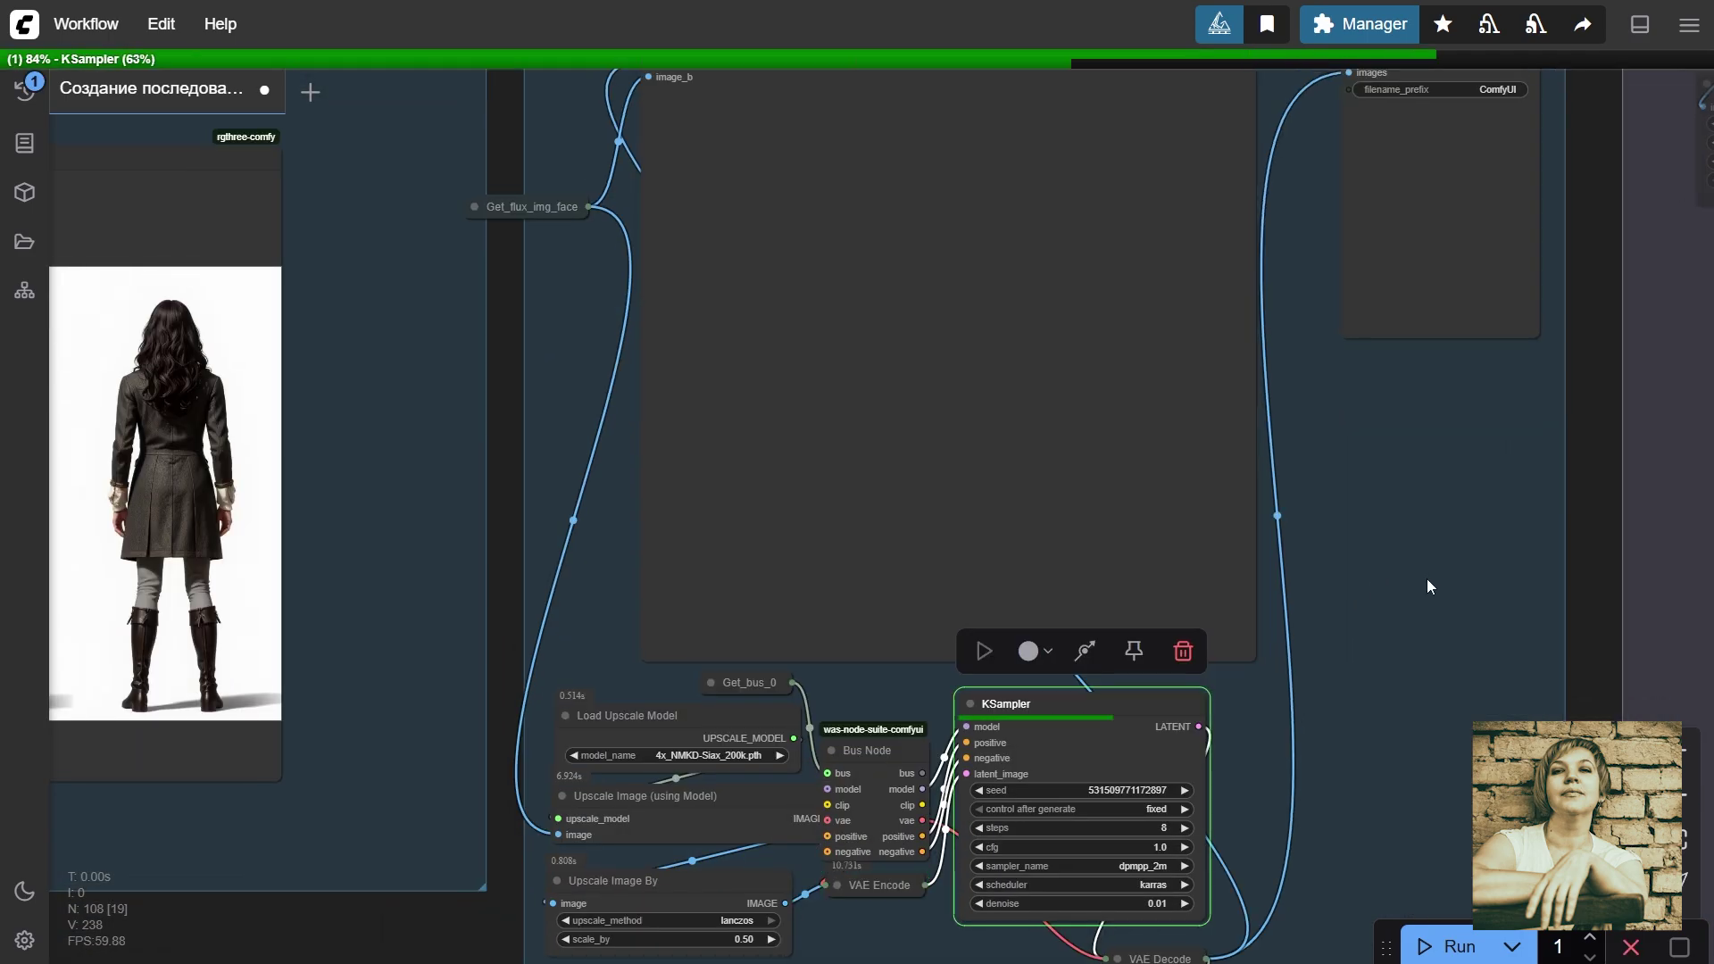
{"action": "left_click", "coordinate": [1006, 77]}
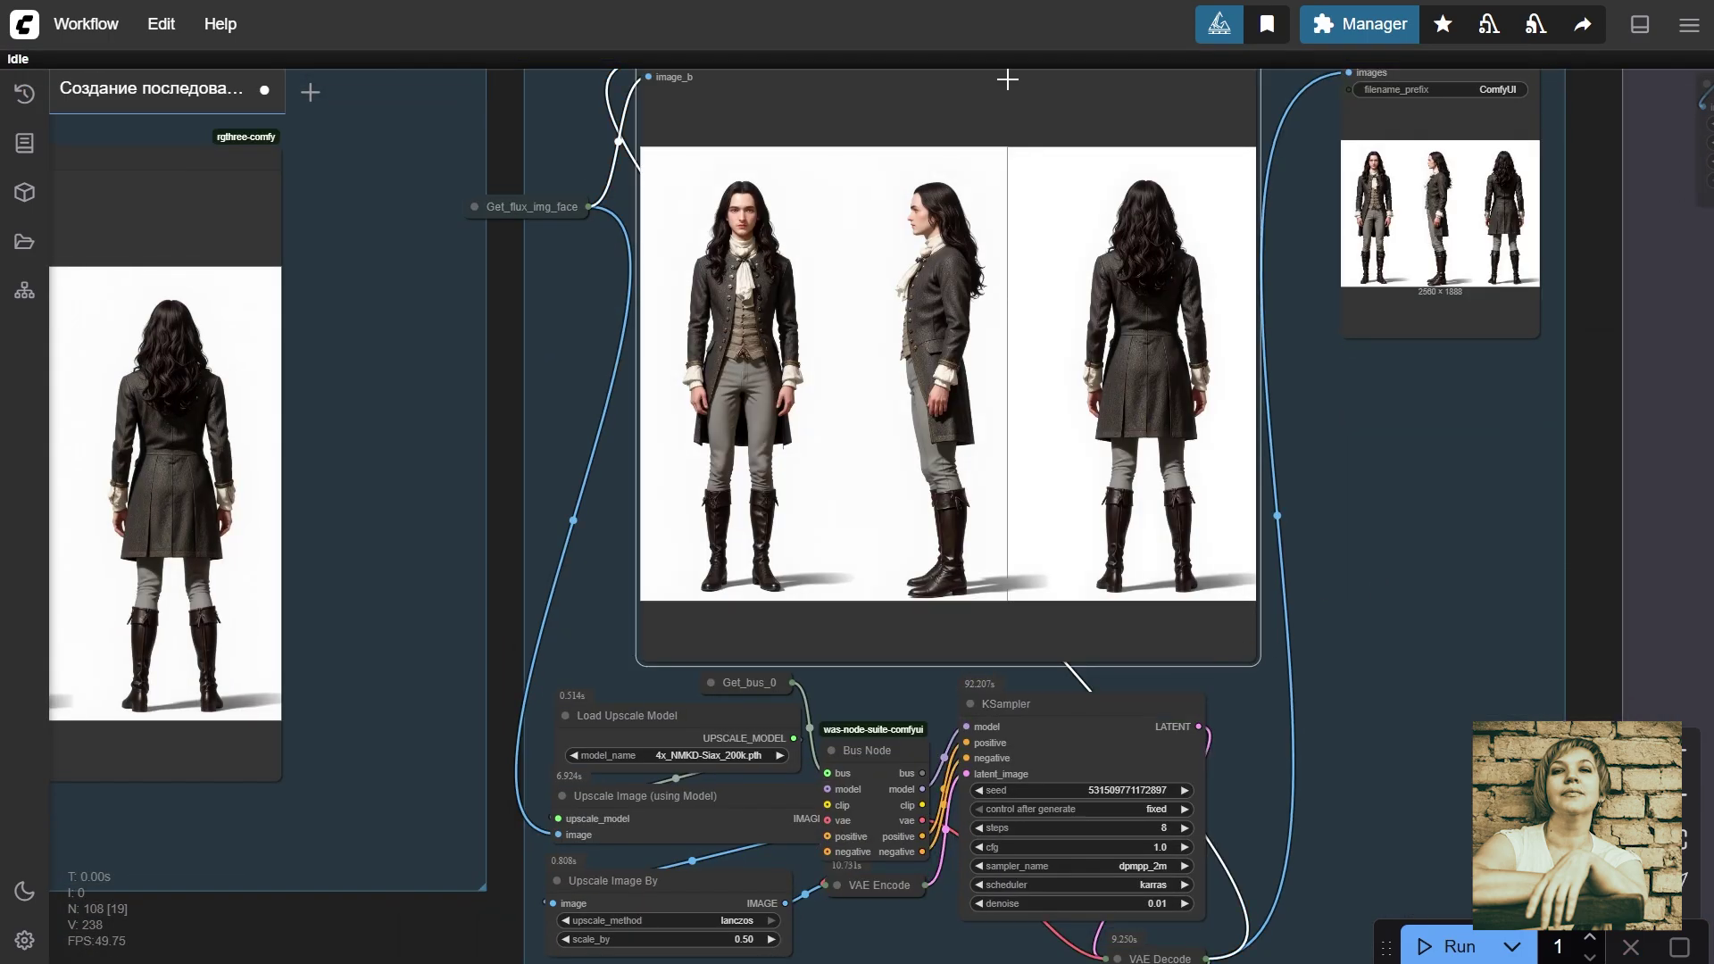
{"action": "key", "text": "."}
{"action": "scroll", "coordinate": [544, 496], "scroll_direction": "up", "scroll_amount": 16}
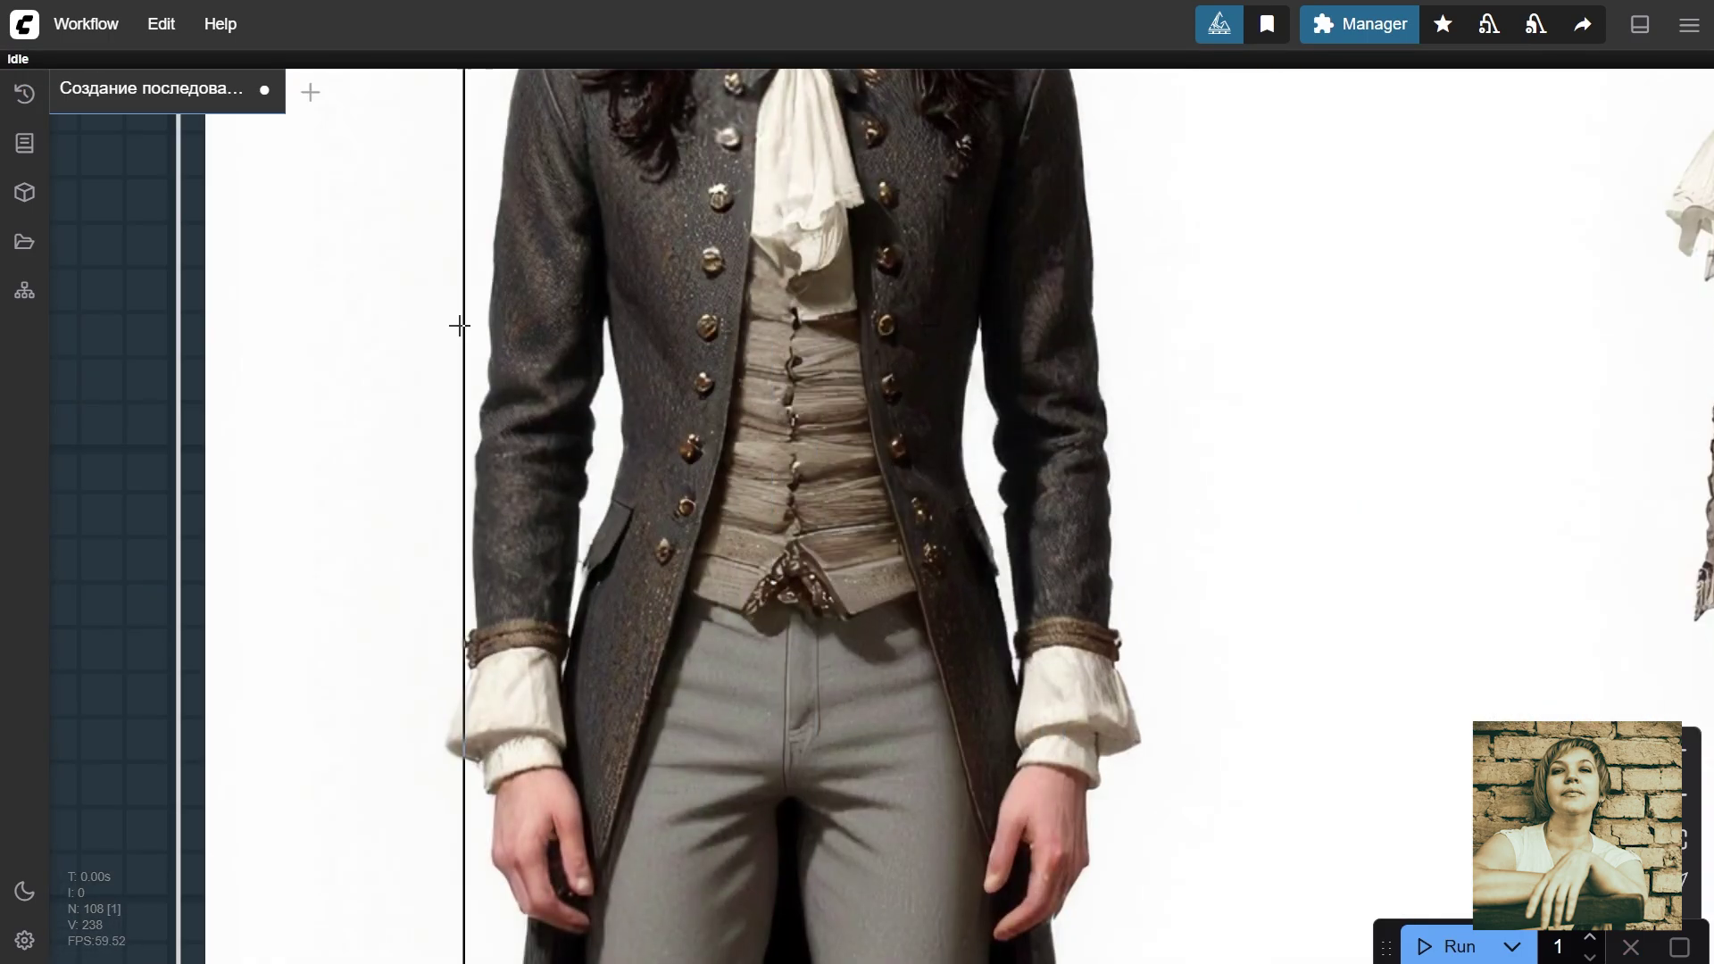
{"action": "scroll", "coordinate": [459, 326], "scroll_direction": "down", "scroll_amount": 10}
{"action": "scroll", "coordinate": [1103, 344], "scroll_direction": "up", "scroll_amount": 4}
{"action": "scroll", "coordinate": [913, 568], "scroll_direction": "down", "scroll_amount": 7}
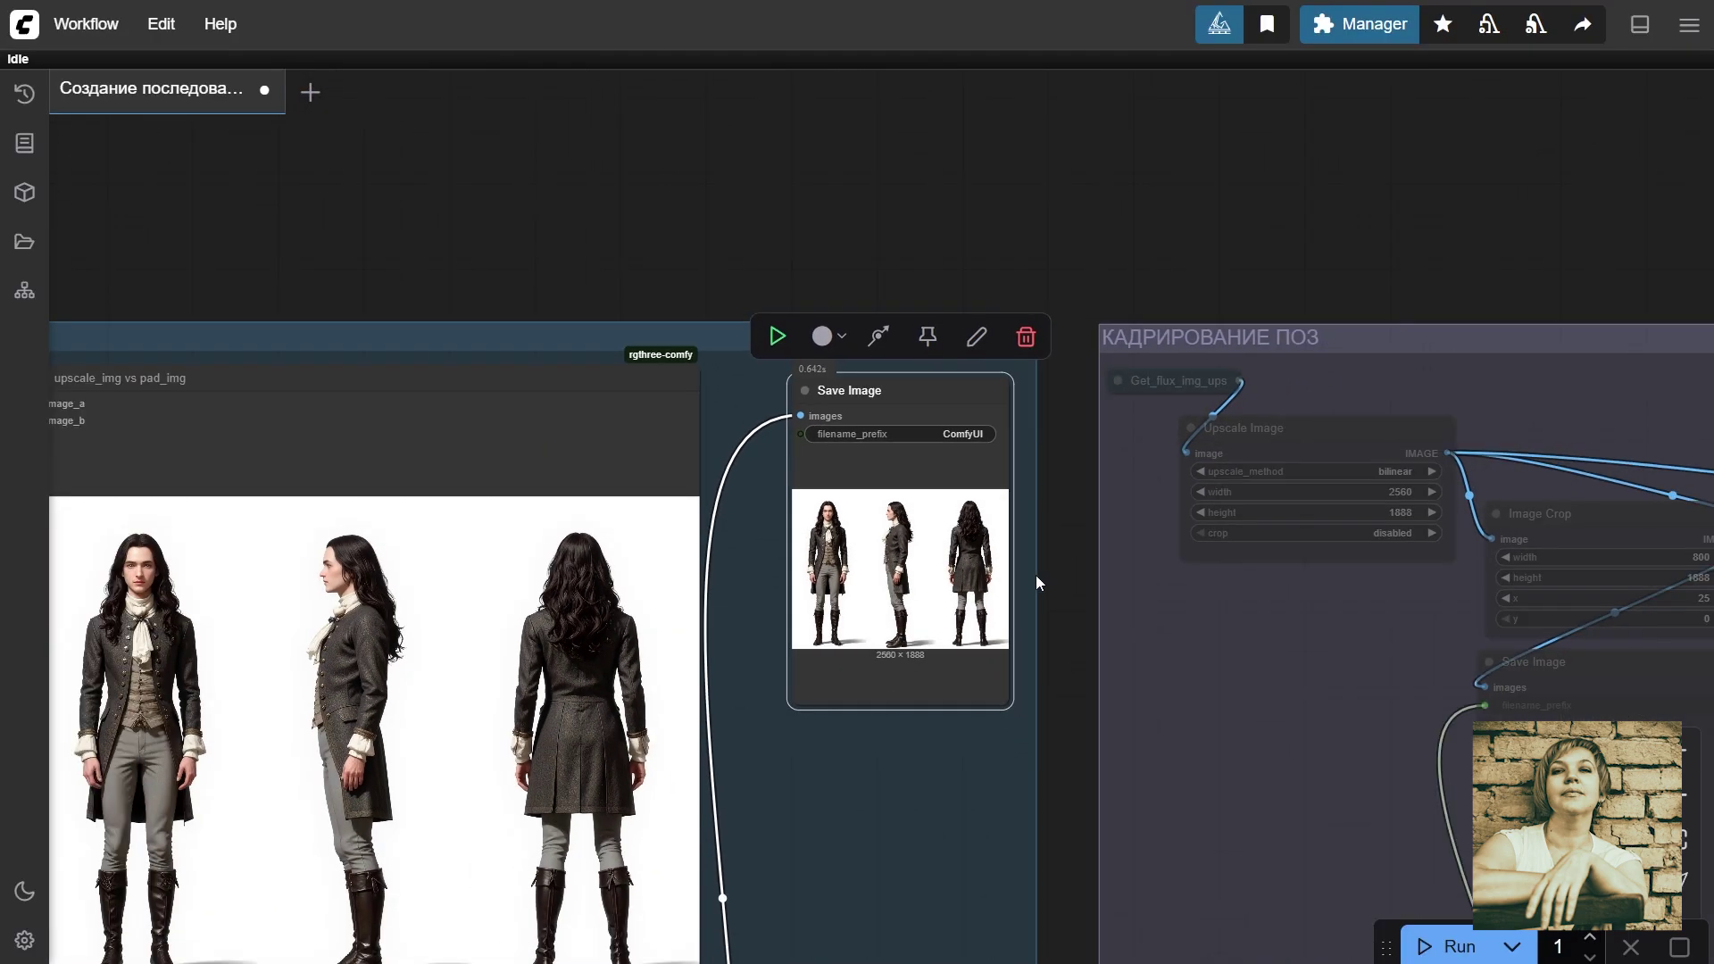
Step: Enable the КАДРИРОВАНИЕ ПОЗ group in the Fast Groups Muter and jump to that group
{"action": "left_click", "coordinate": [1266, 330]}
{"action": "key", "text": "."}
{"action": "left_click_drag", "start_coordinate": [397, 144], "coordinate": [1710, 430]}
{"action": "left_click_drag", "start_coordinate": [380, 473], "coordinate": [1710, 430]}
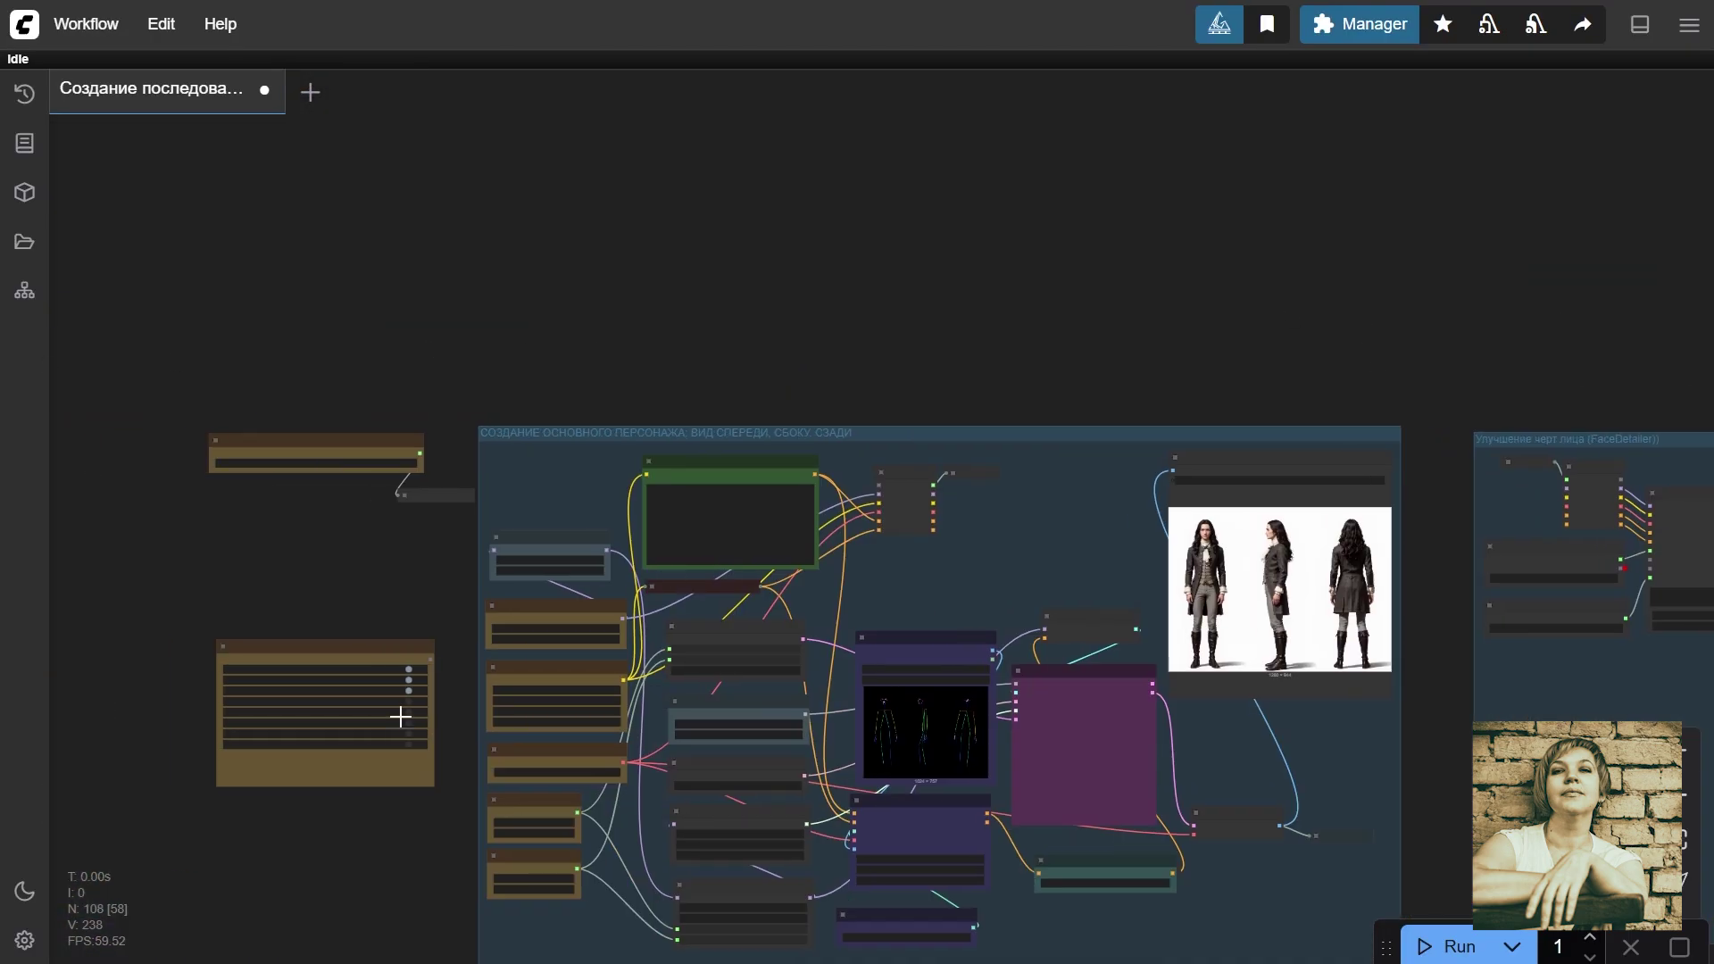
{"action": "left_click", "coordinate": [398, 715]}
{"action": "key", "text": "."}
{"action": "left_click", "coordinate": [1237, 466]}
{"action": "left_click", "coordinate": [1301, 466]}
Step: Expand the Get_flux_img_ups node feeding Upscale Image to check its constant, and collapse it again
{"action": "left_click_drag", "start_coordinate": [611, 397], "coordinate": [414, 469]}
{"action": "scroll", "coordinate": [414, 469], "scroll_direction": "up", "scroll_amount": 5}
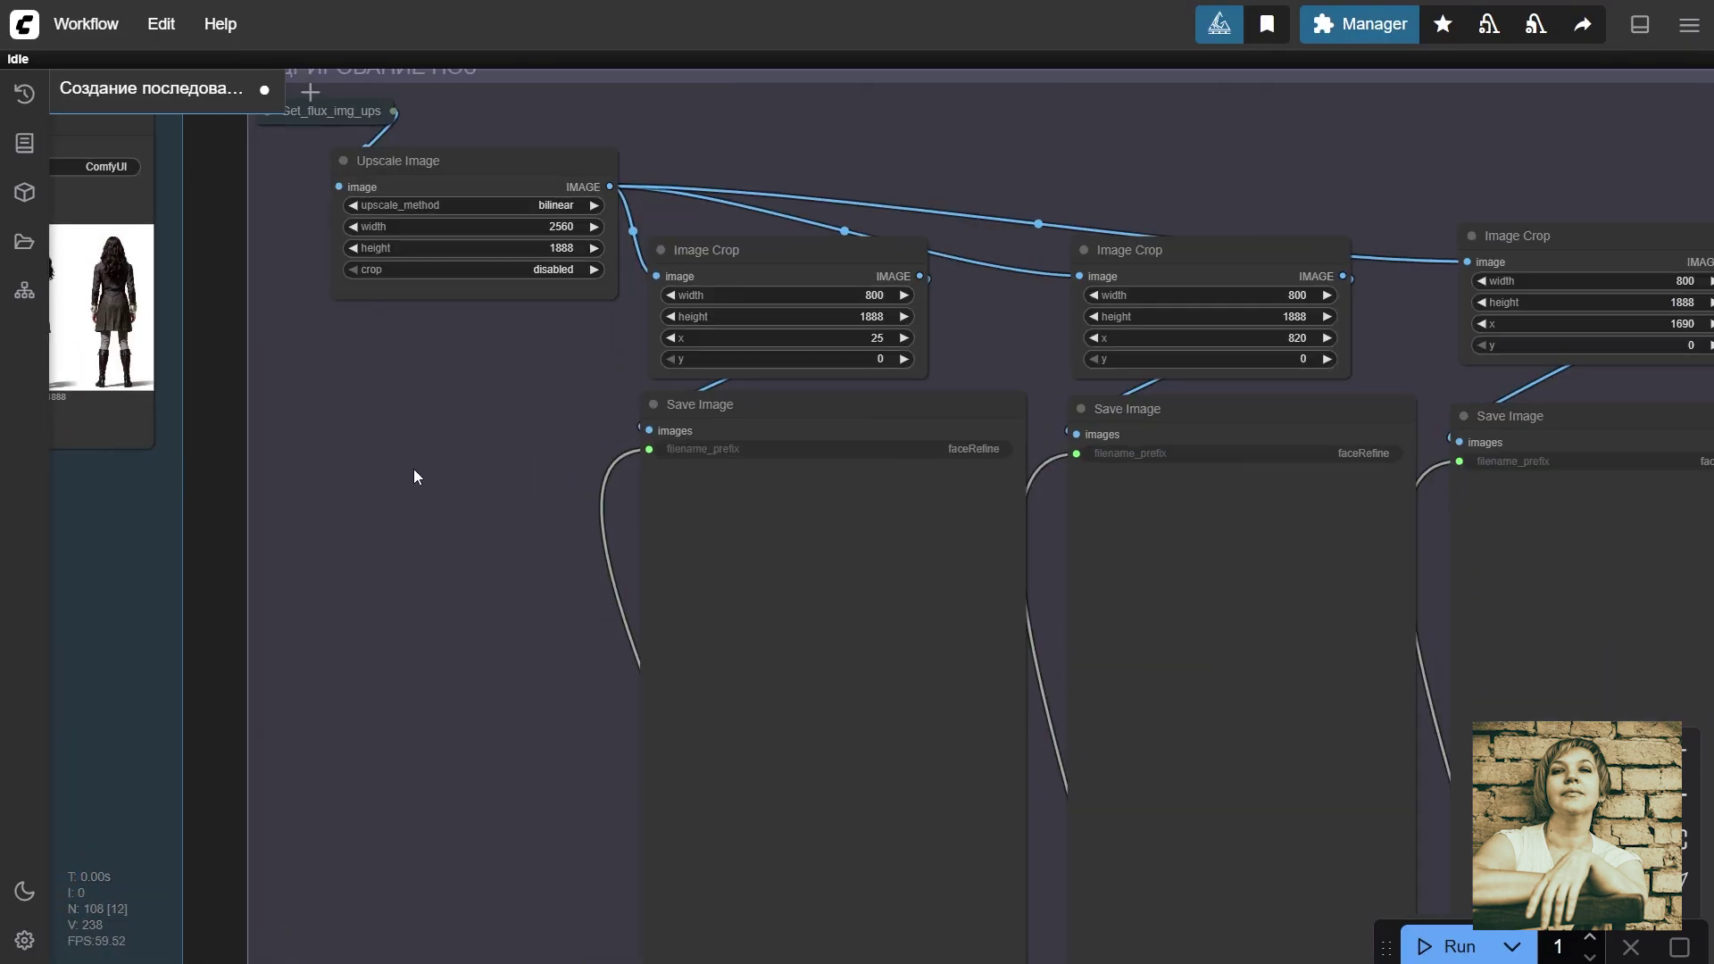
{"action": "left_click_drag", "start_coordinate": [466, 407], "coordinate": [657, 746]}
{"action": "left_click", "coordinate": [437, 415]}
{"action": "left_click", "coordinate": [491, 432]}
{"action": "key", "text": "."}
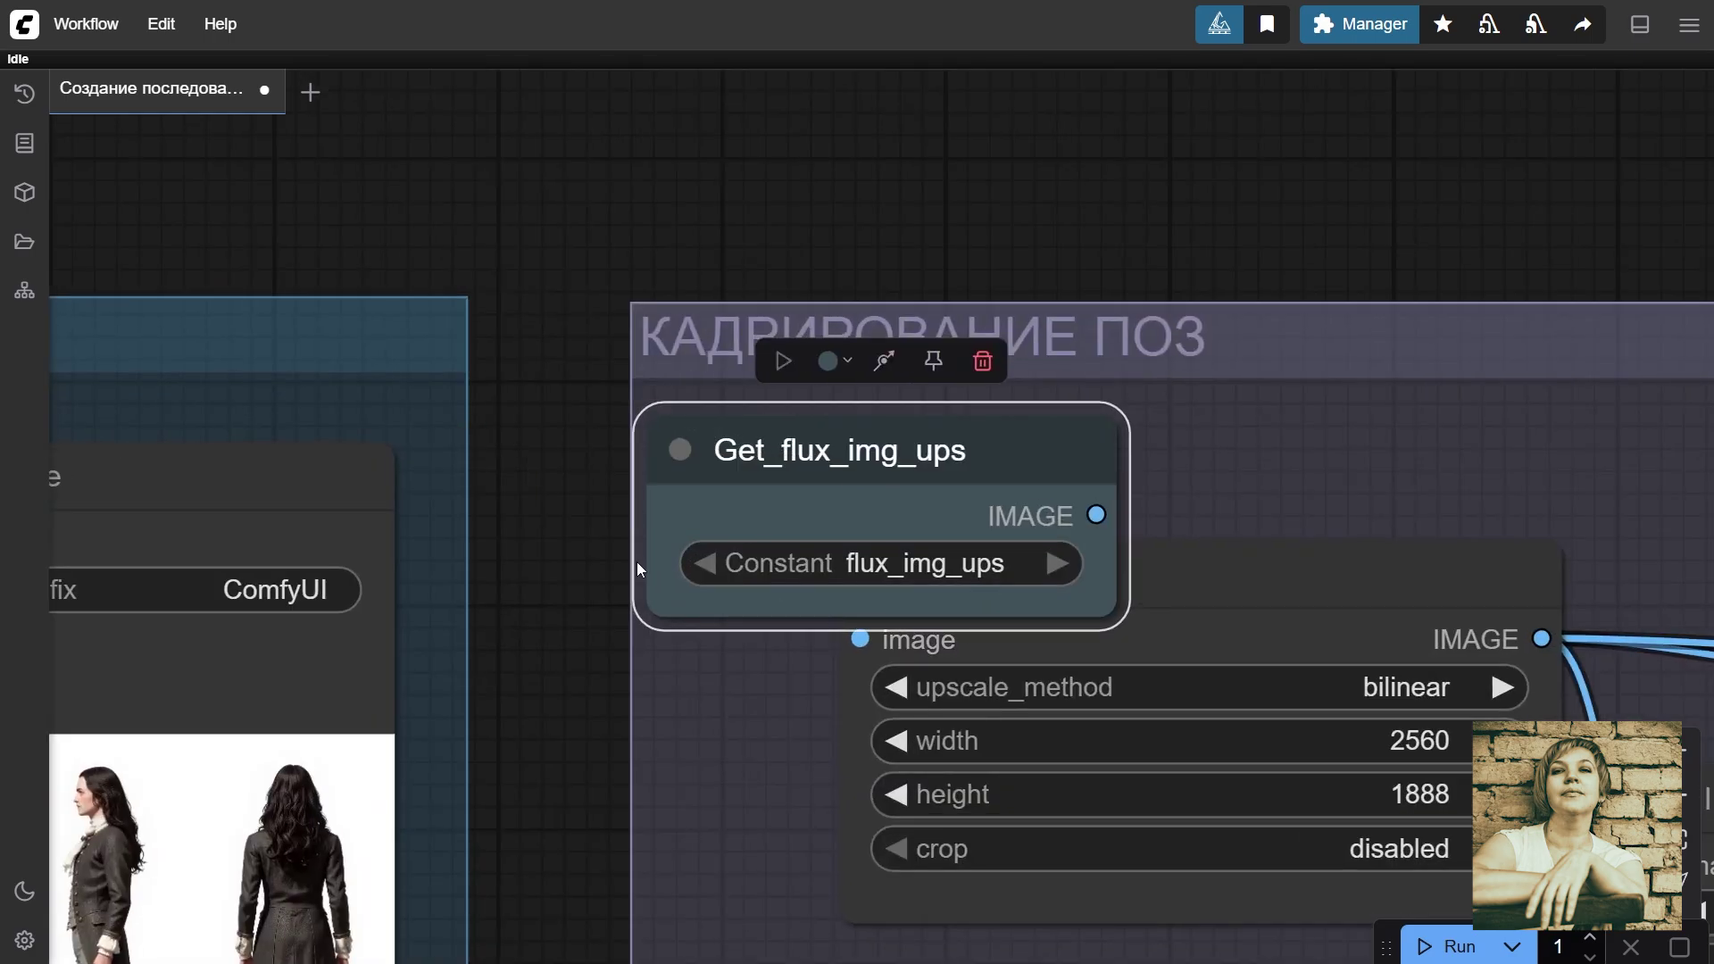
{"action": "left_click", "coordinate": [680, 451]}
Step: Compare the saved upscaled image's size with the Upscale Image settings, and review the first Image Crop node's width, height, x and y
{"action": "left_click_drag", "start_coordinate": [725, 624], "coordinate": [497, 395]}
{"action": "left_click_drag", "start_coordinate": [499, 732], "coordinate": [861, 562]}
{"action": "scroll", "coordinate": [1478, 614], "scroll_direction": "down", "scroll_amount": 3}
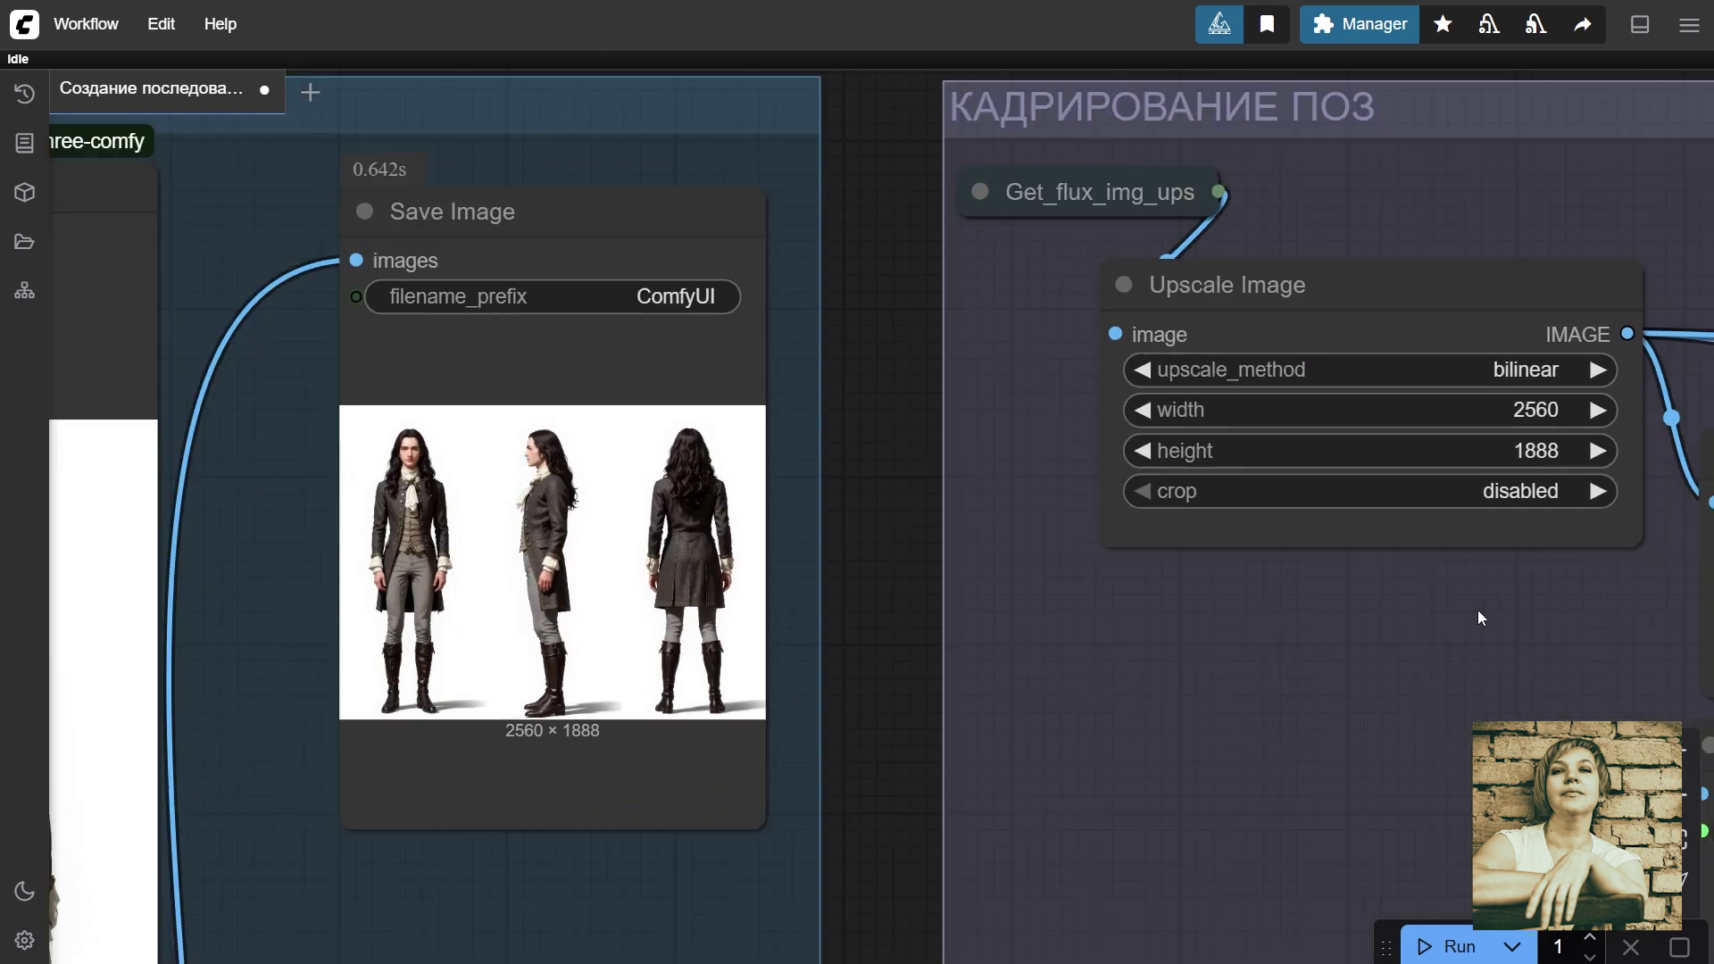
{"action": "left_click_drag", "start_coordinate": [1477, 611], "coordinate": [592, 634]}
{"action": "left_click", "coordinate": [1018, 485]}
{"action": "key", "text": "."}
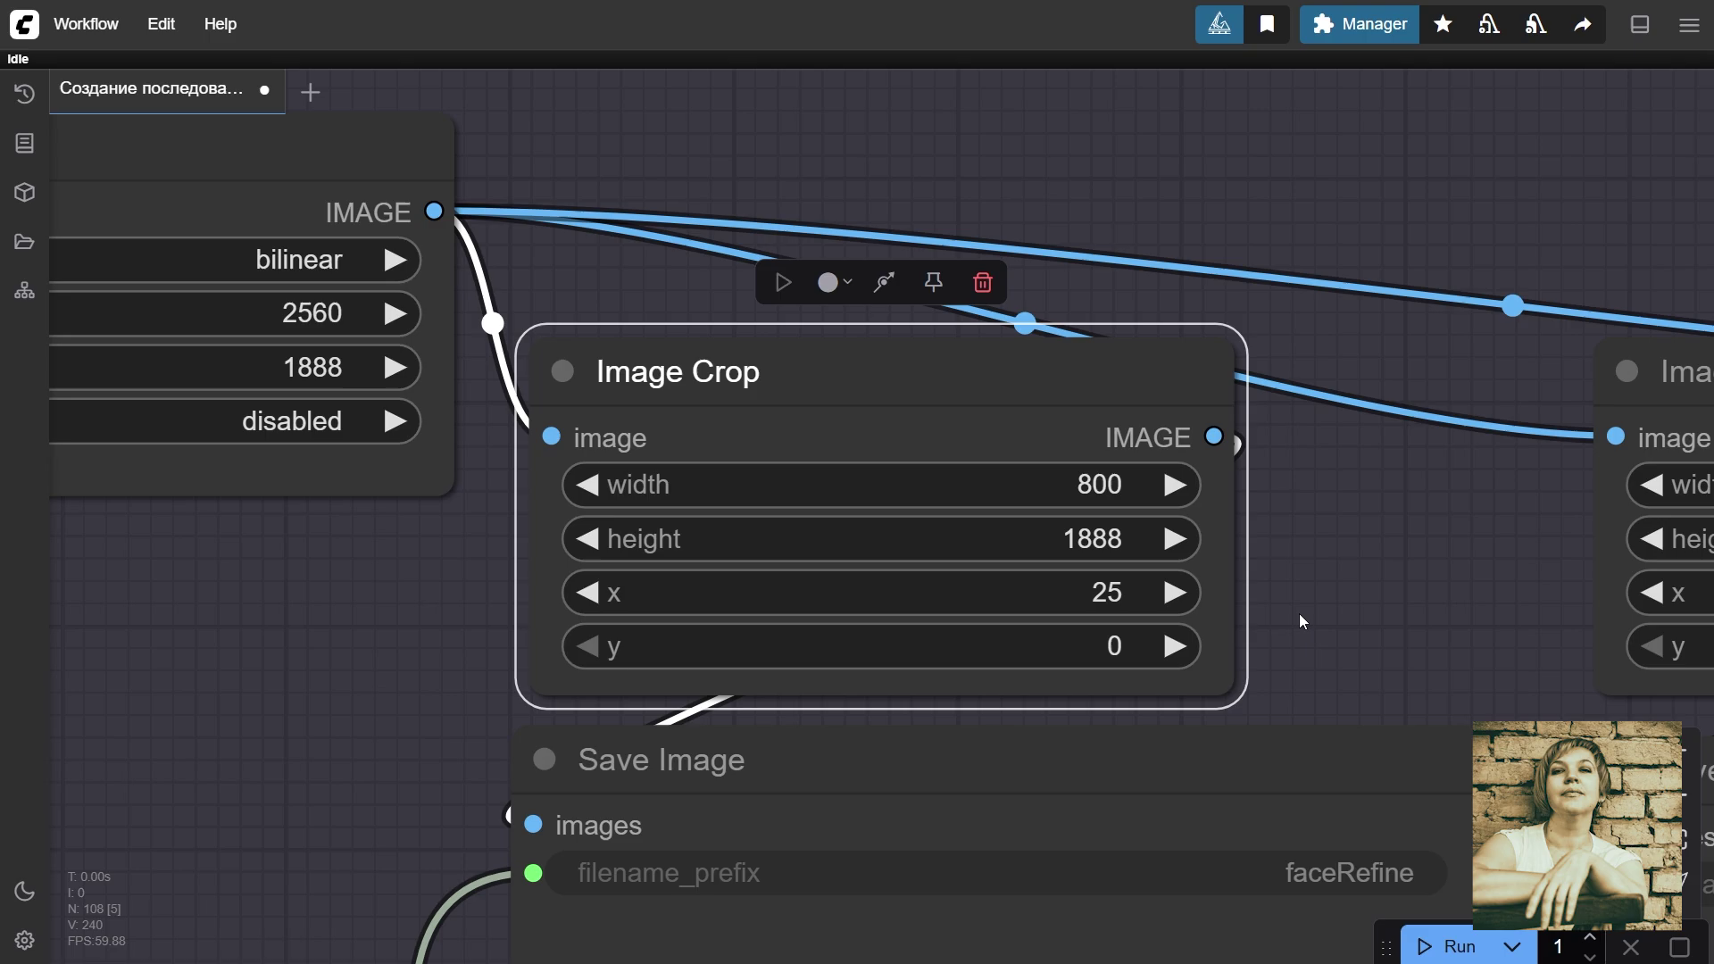
{"action": "left_click_drag", "start_coordinate": [1303, 622], "coordinate": [1276, 457]}
Step: Run the workflow with the КАДРИРОВАНИЕ ПОЗ group enabled and view the cropped poses
{"action": "scroll", "coordinate": [1276, 457], "scroll_direction": "down", "scroll_amount": 5}
{"action": "left_click_drag", "start_coordinate": [1235, 393], "coordinate": [946, 375]}
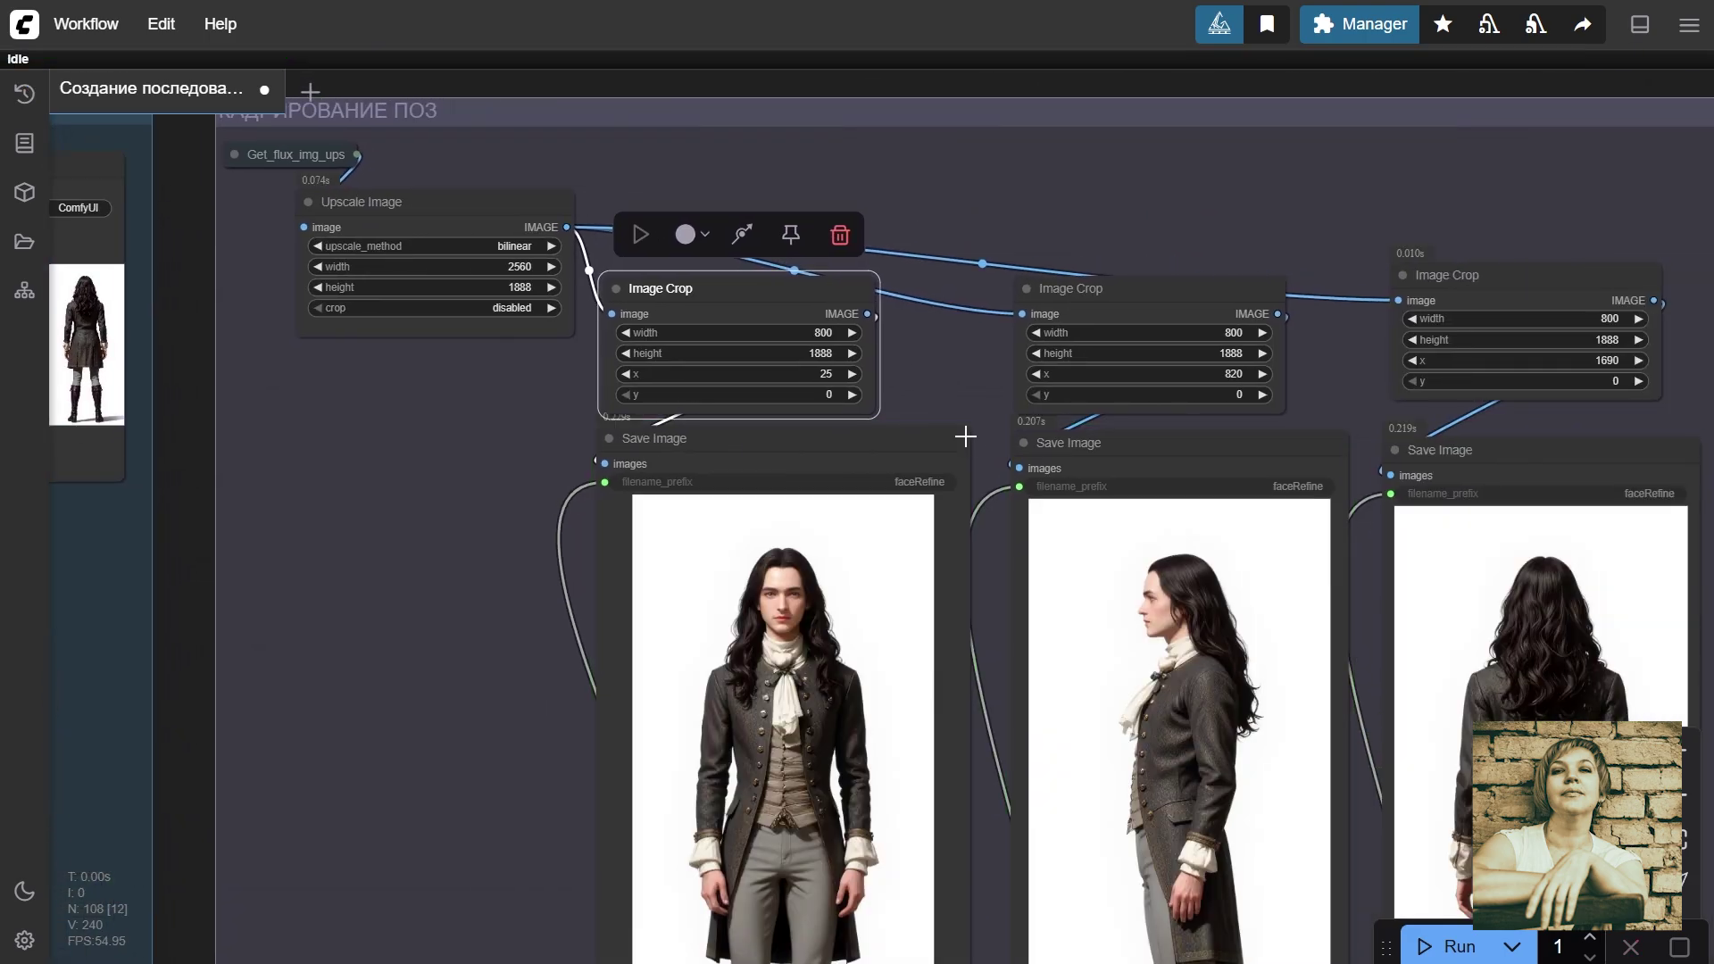
{"action": "scroll", "coordinate": [965, 436], "scroll_direction": "up", "scroll_amount": 4}
Step: Check the width and height of the front view's Image Crop node against the Upscale Image dimensions
{"action": "left_click", "coordinate": [630, 297]}
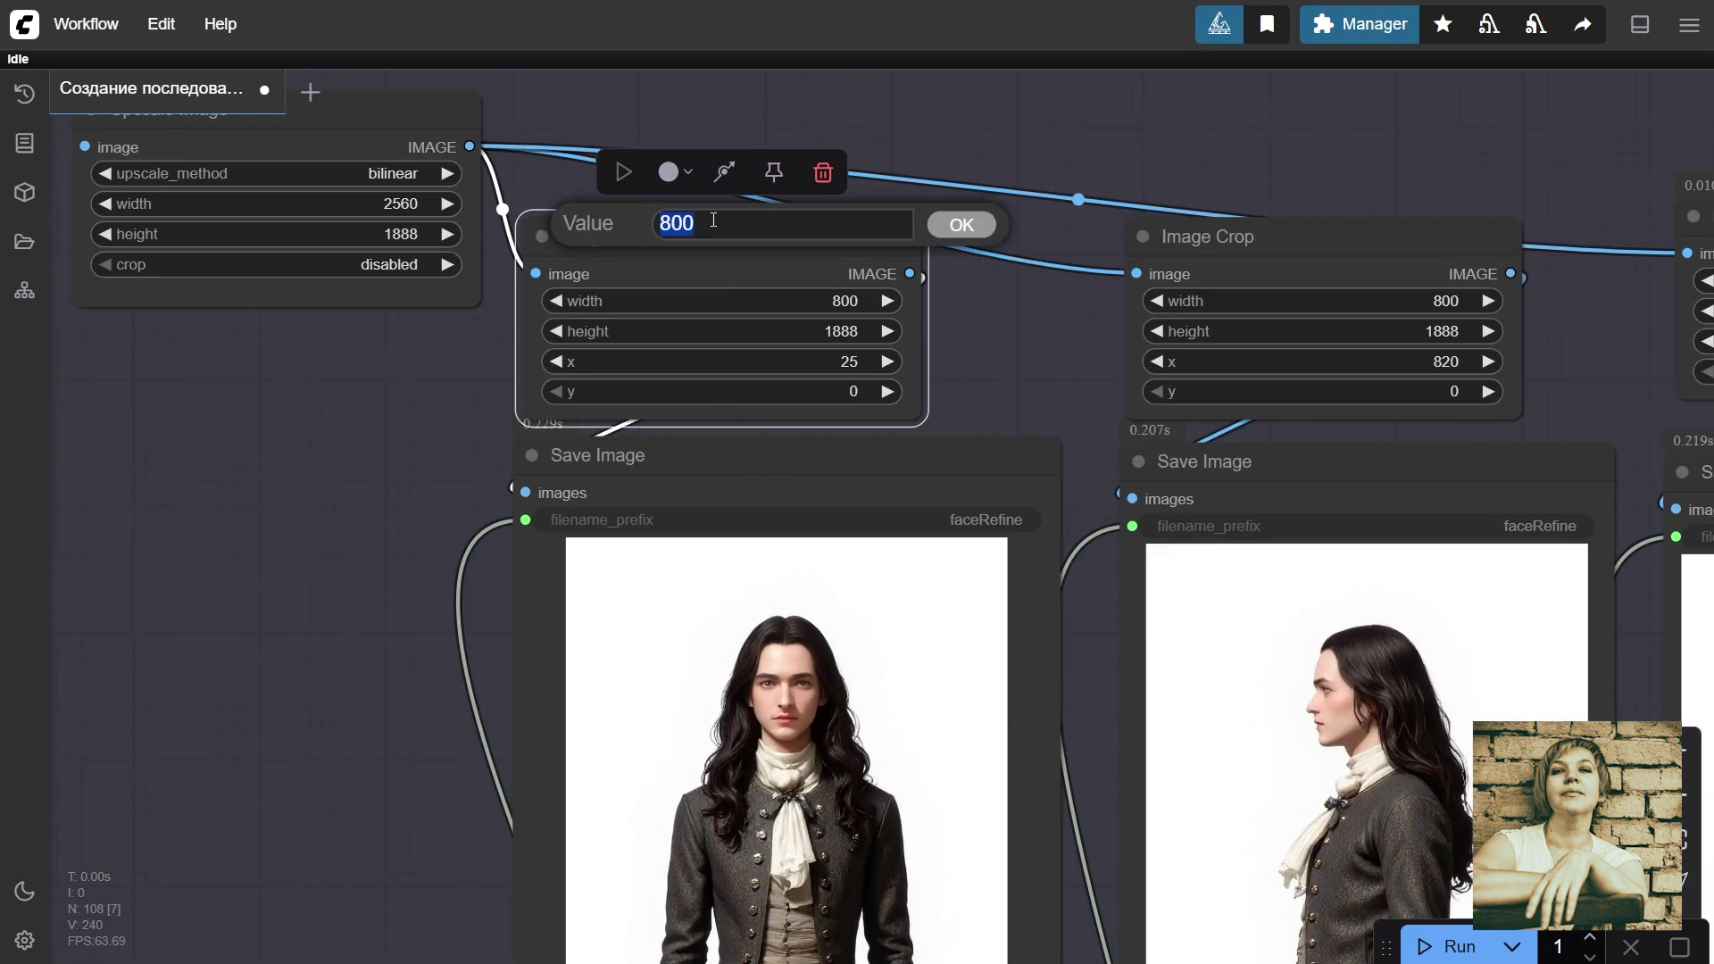
{"action": "left_click", "coordinate": [827, 340]}
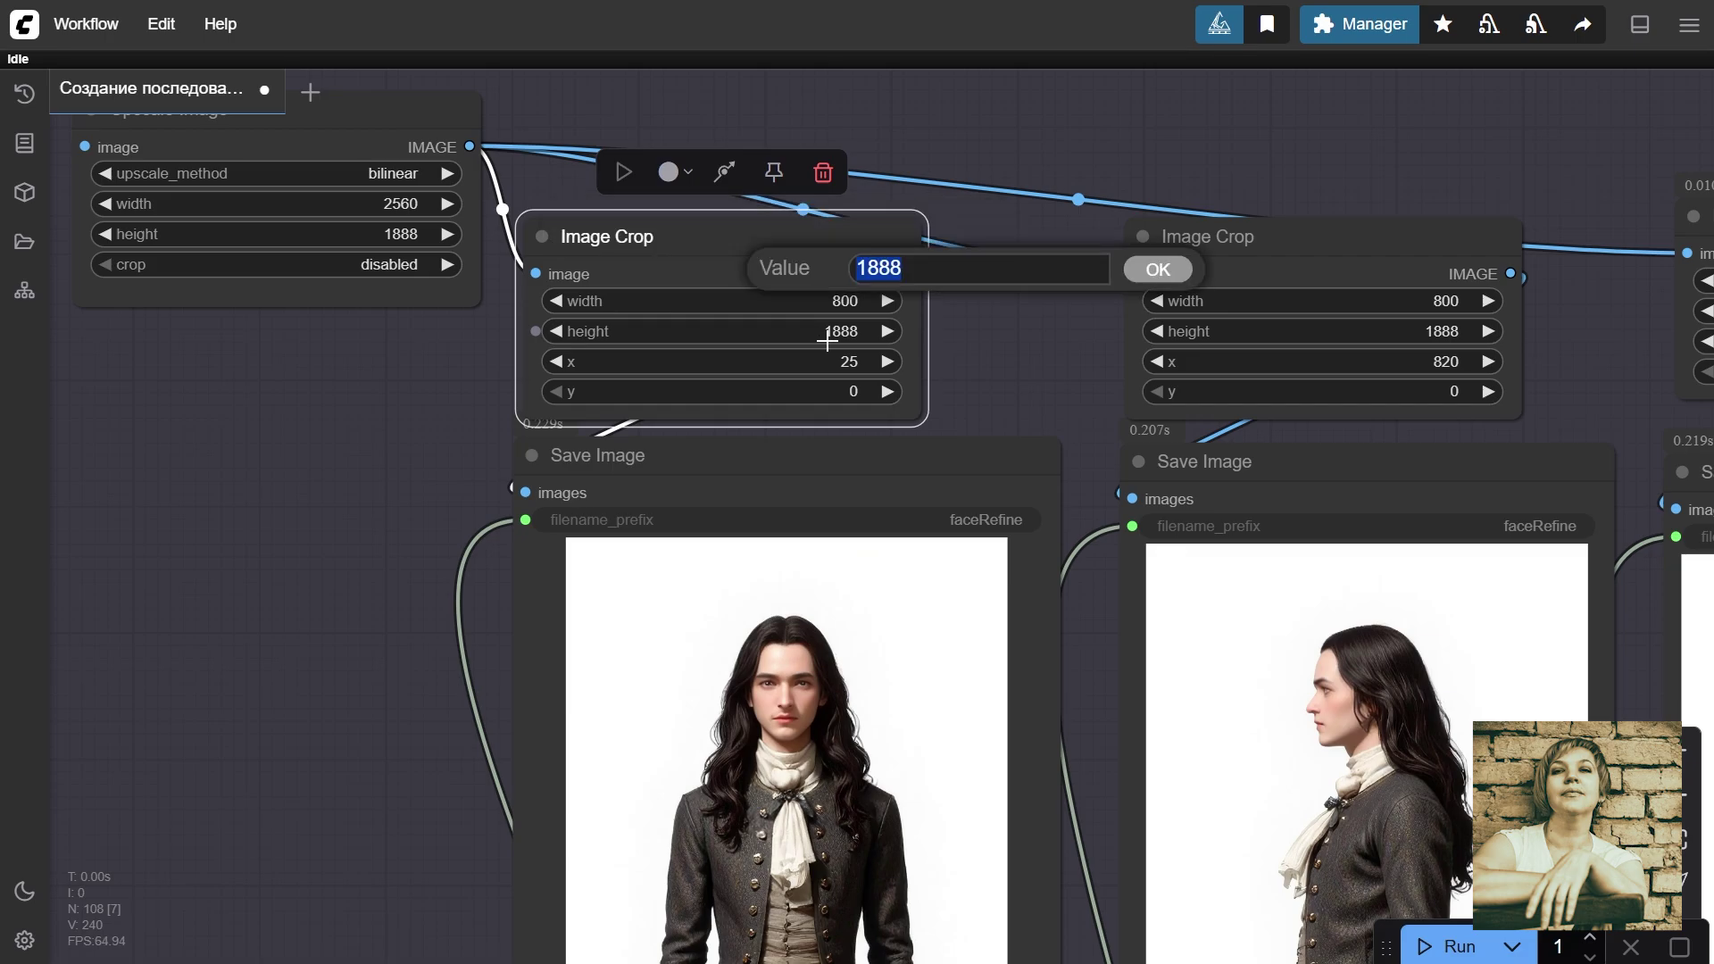
{"action": "left_click_drag", "start_coordinate": [412, 534], "coordinate": [650, 713]}
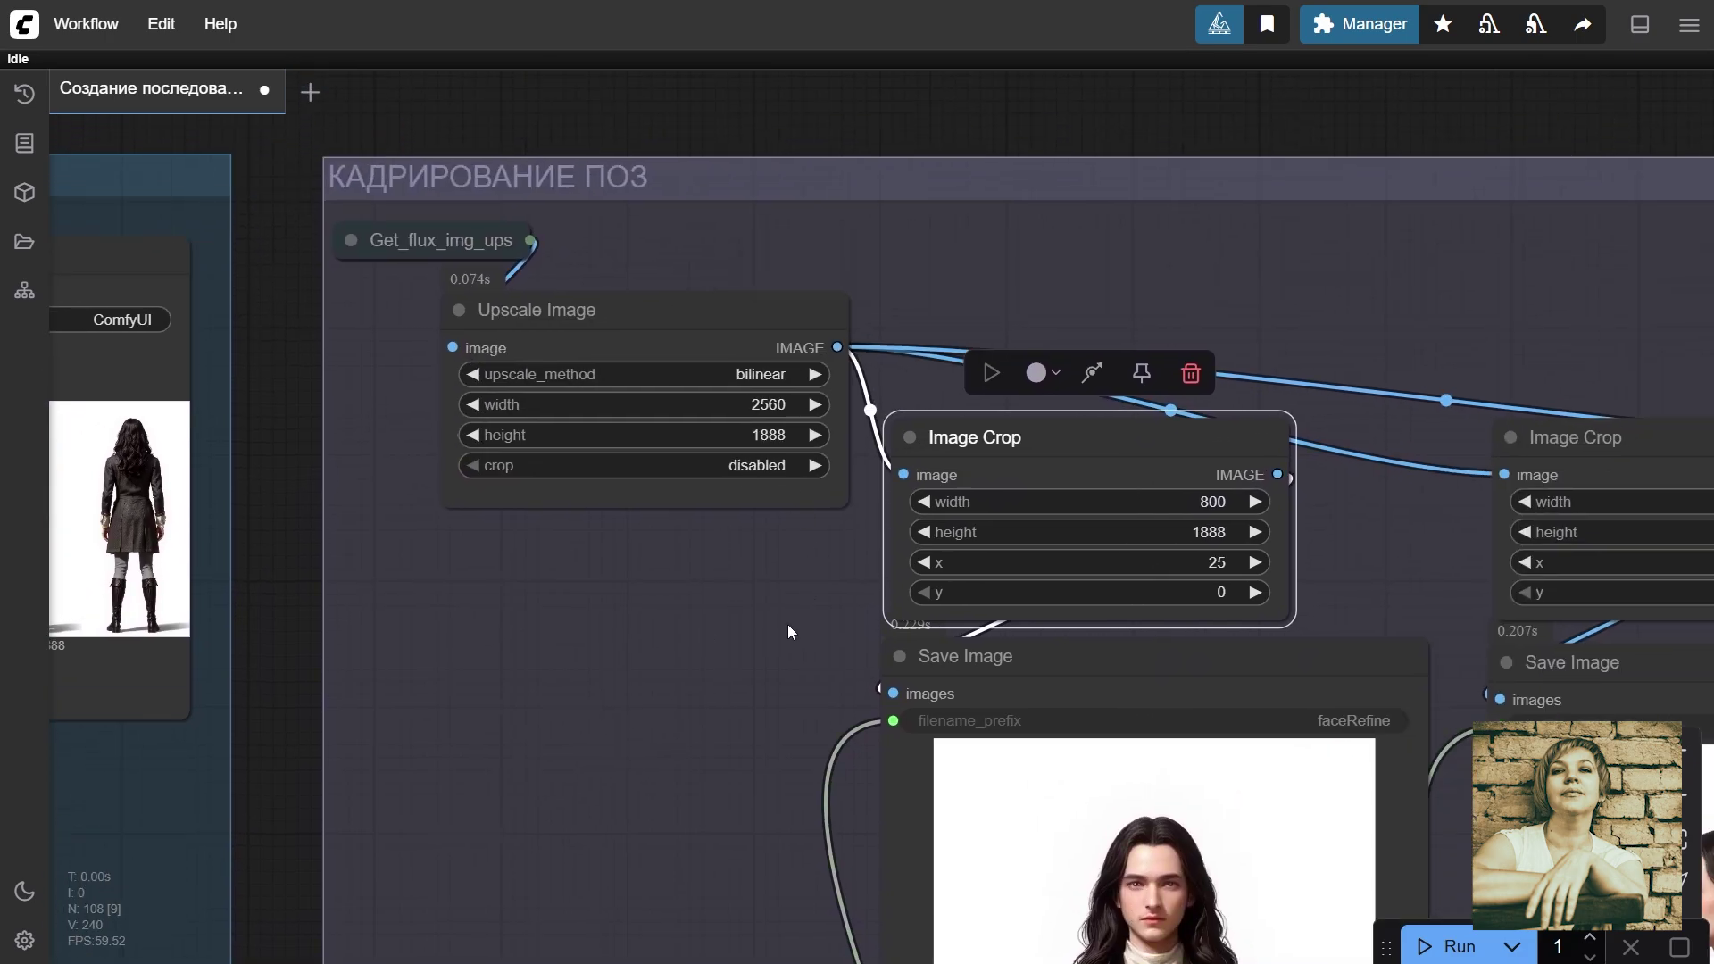
{"action": "left_click_drag", "start_coordinate": [789, 632], "coordinate": [357, 246]}
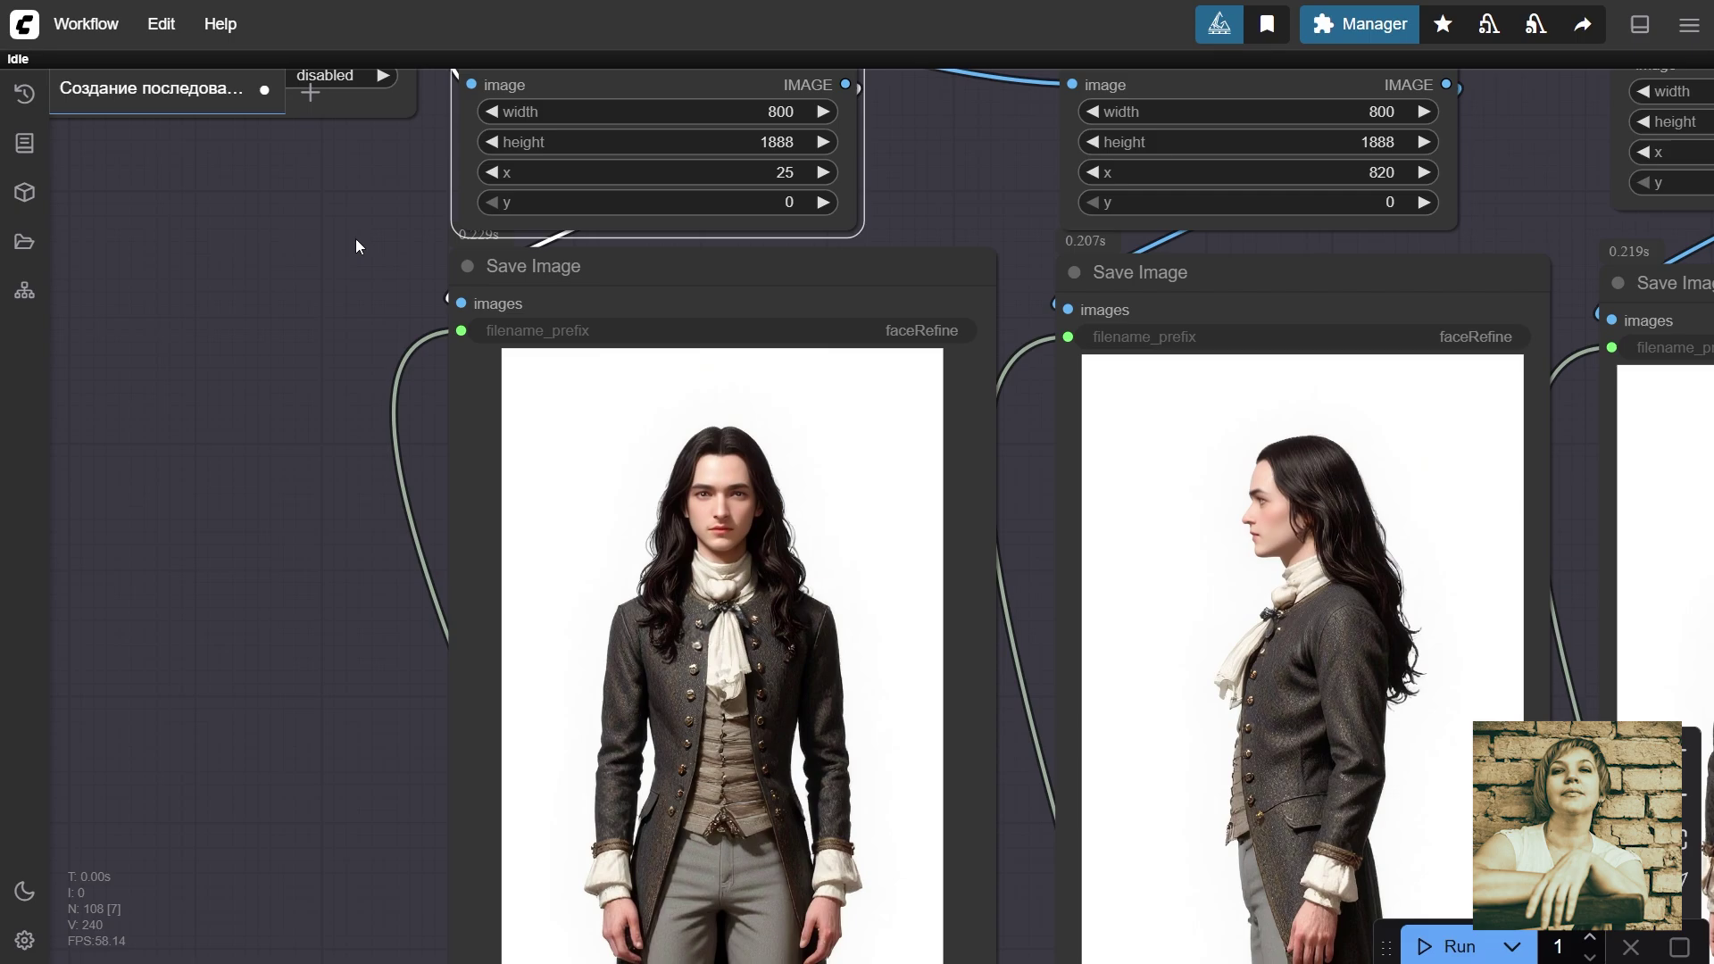
Step: Try a larger x offset on the front view's Image Crop node, and set x back to 25
{"action": "left_click", "coordinate": [775, 170]}
{"action": "key", "text": "Return"}
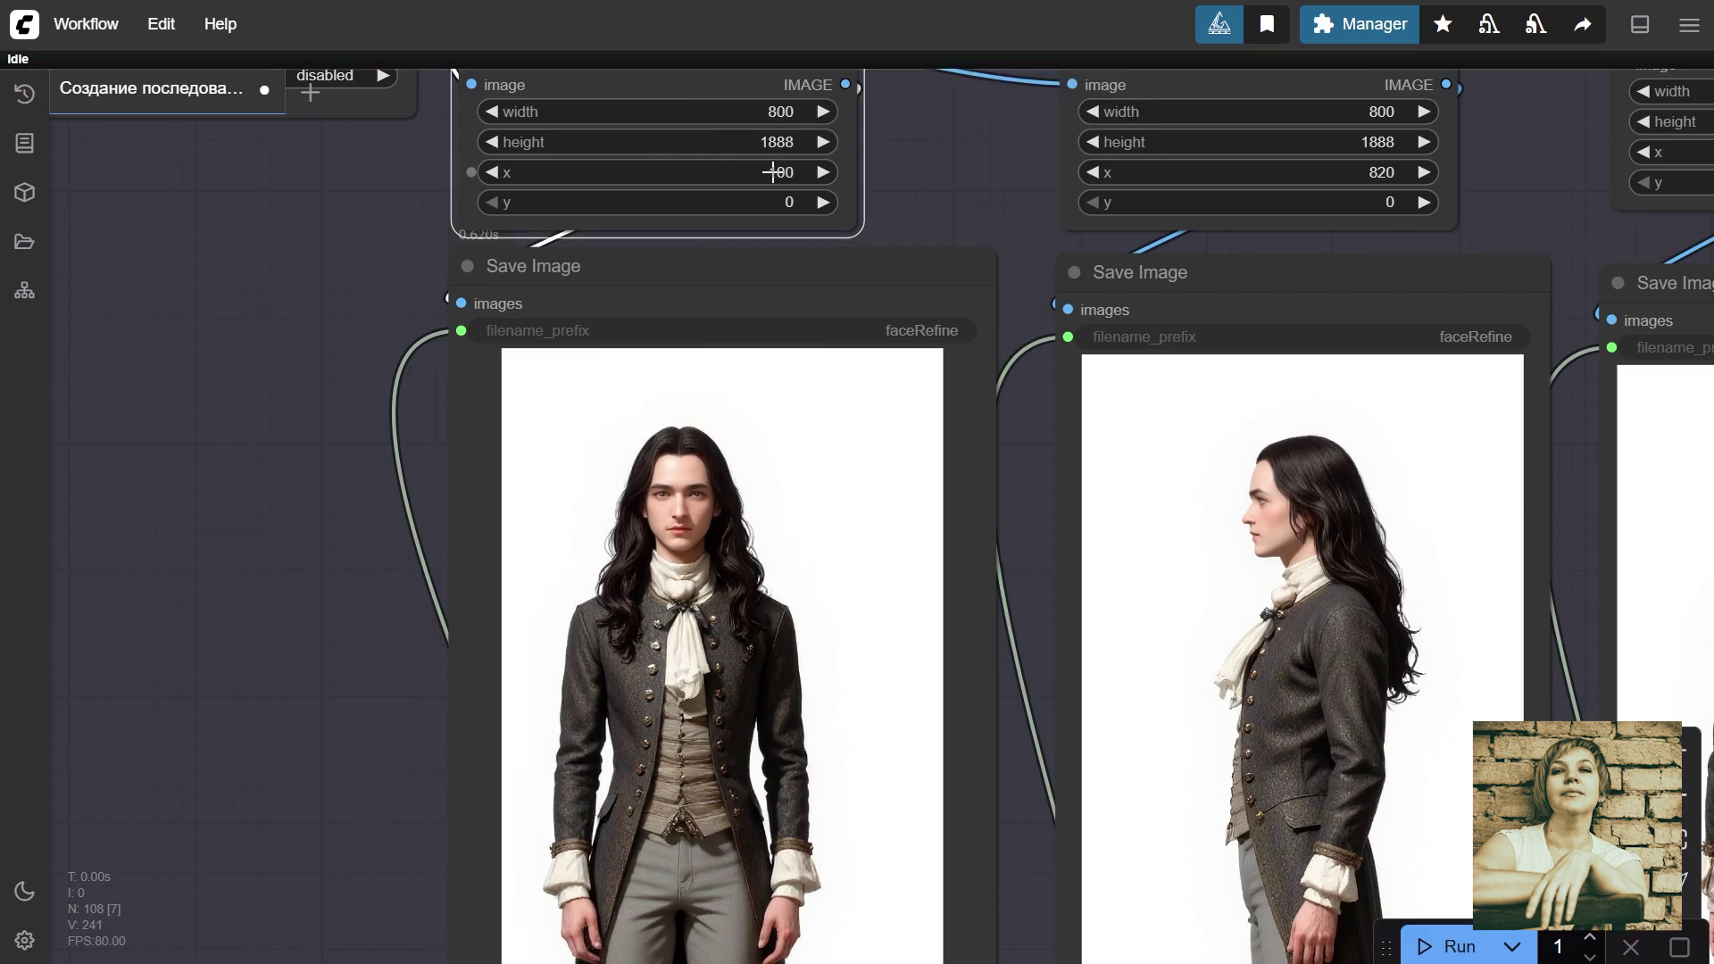
{"action": "left_click", "coordinate": [766, 174]}
{"action": "type", "text": "25"}
{"action": "key", "text": "Return"}
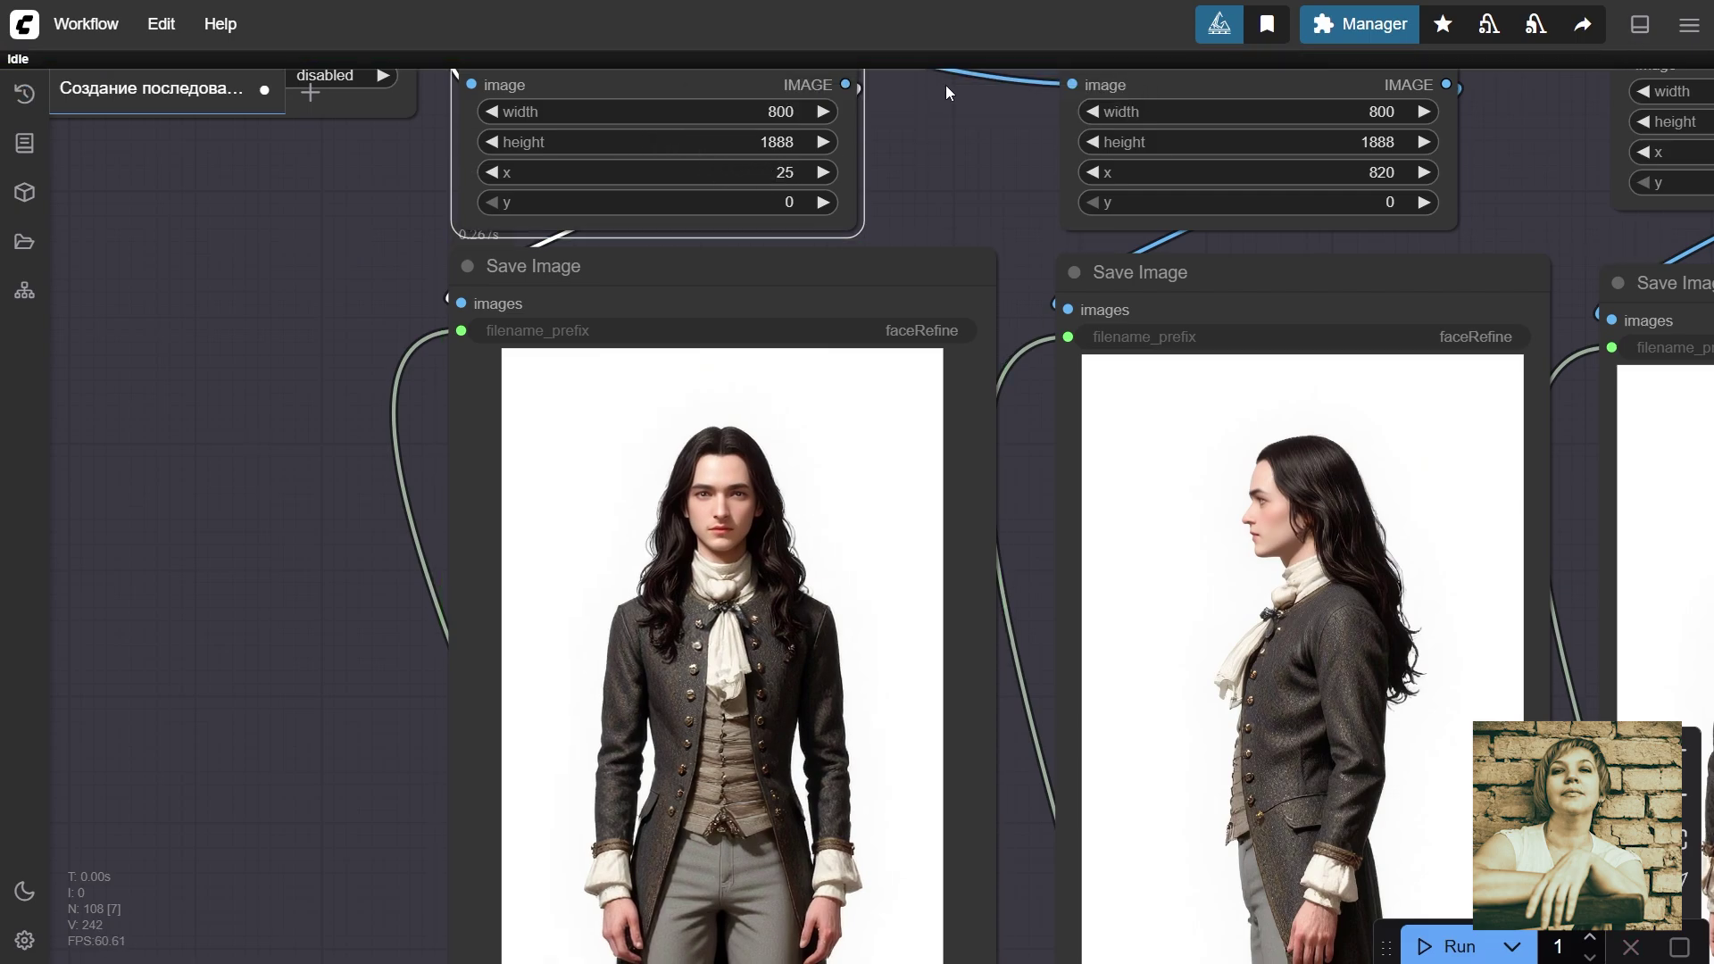
Step: Check the x offset of the side view's Image Crop node, leaving its value as it is
{"action": "left_click_drag", "start_coordinate": [979, 136], "coordinate": [520, 229]}
{"action": "left_click", "coordinate": [900, 201]}
{"action": "left_click", "coordinate": [917, 237]}
{"action": "left_click", "coordinate": [923, 265]}
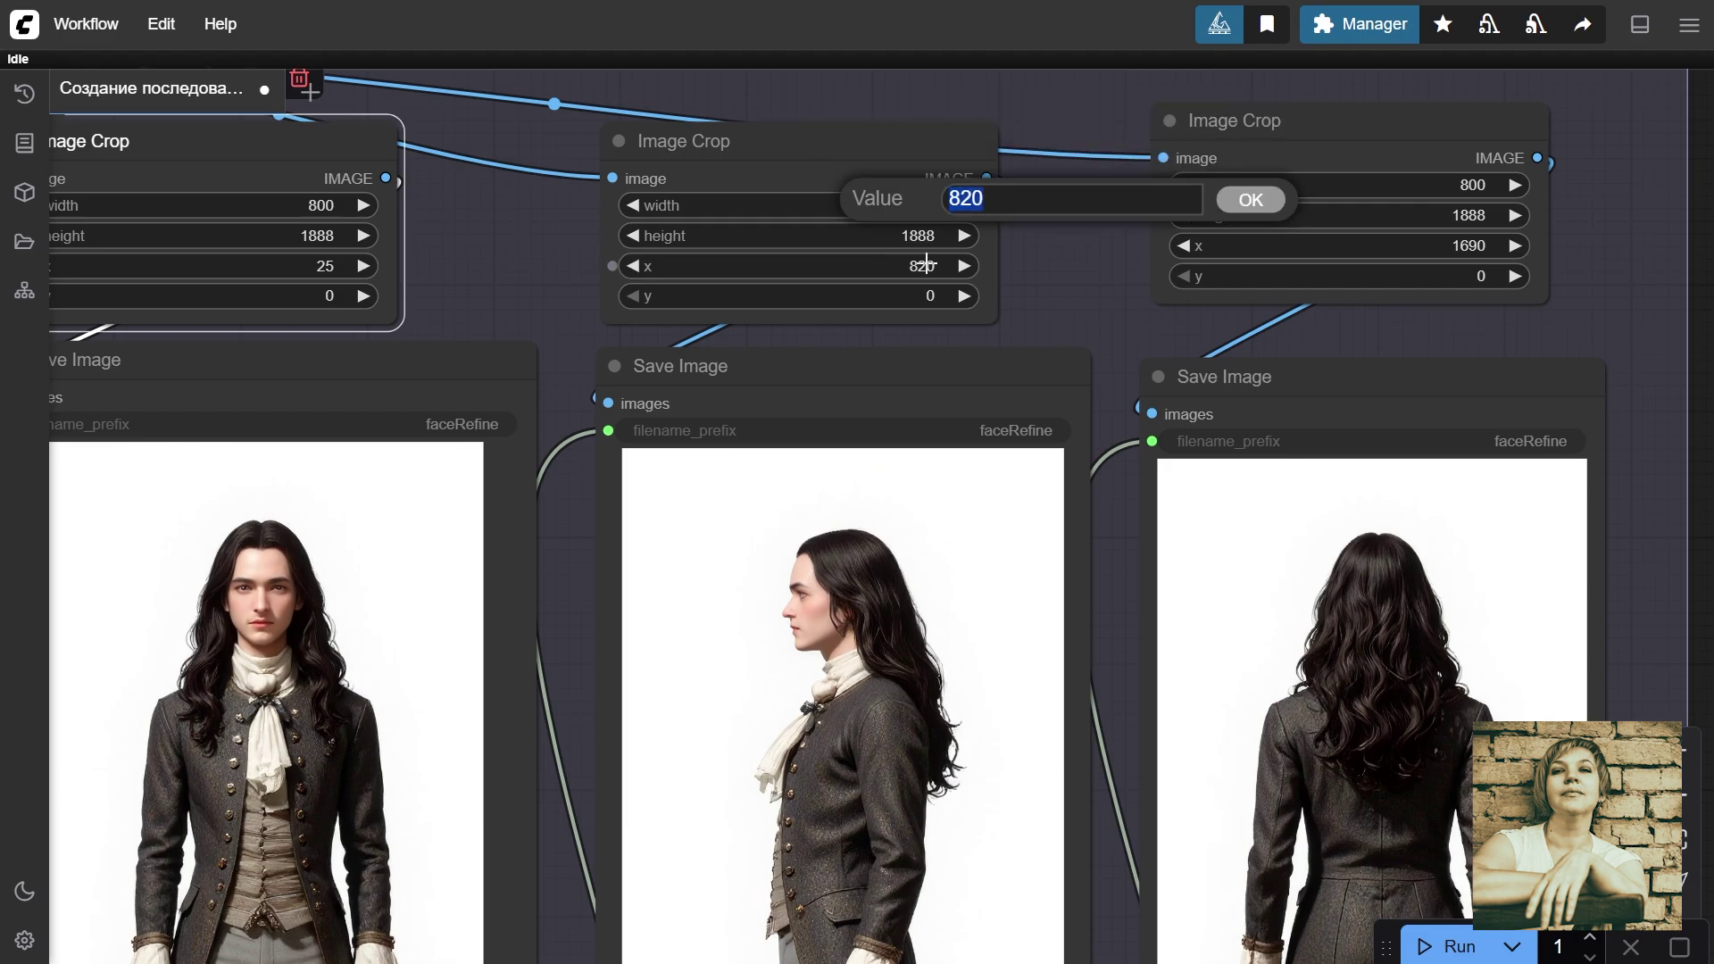
{"action": "key", "text": "Return"}
Step: Look over the saved front, side and back crops together with their Image Crop nodes
{"action": "scroll", "coordinate": [1282, 485], "scroll_direction": "down", "scroll_amount": 3}
{"action": "scroll", "coordinate": [1265, 502], "scroll_direction": "down", "scroll_amount": 2}
{"action": "left_click_drag", "start_coordinate": [1594, 655], "coordinate": [1563, 413]}
{"action": "left_click_drag", "start_coordinate": [287, 373], "coordinate": [396, 490]}
{"action": "left_click", "coordinate": [580, 295]}
{"action": "left_click_drag", "start_coordinate": [455, 325], "coordinate": [539, 506]}
{"action": "scroll", "coordinate": [539, 506], "scroll_direction": "up", "scroll_amount": 5}
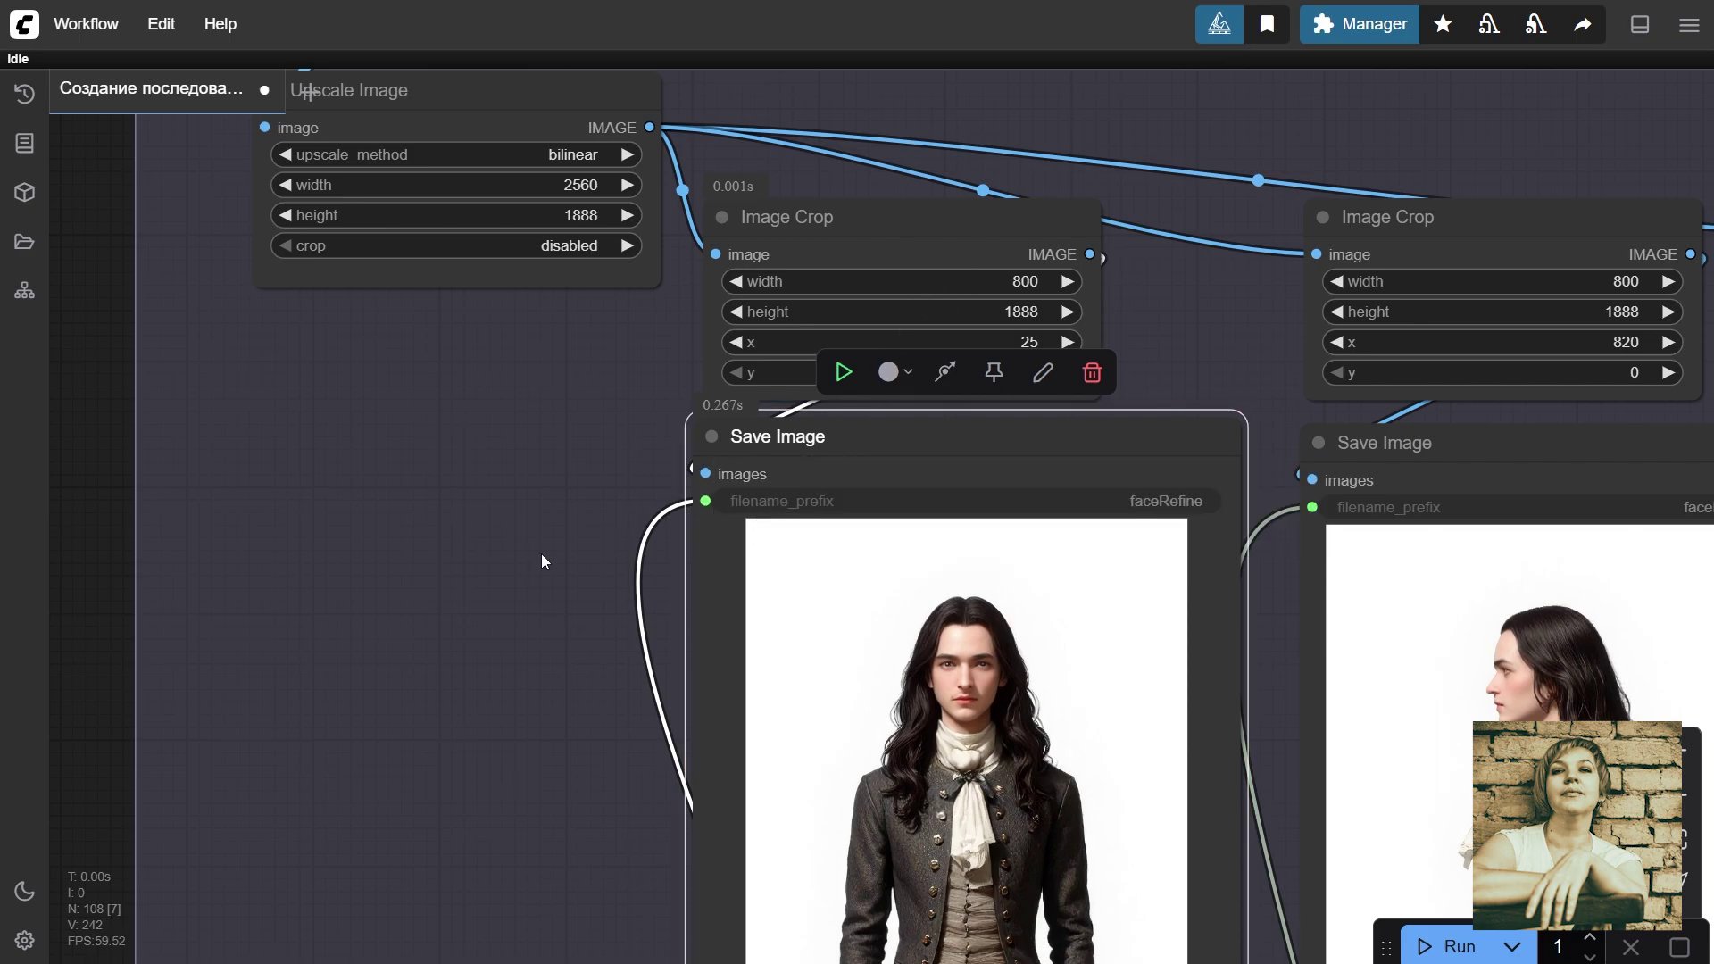
Step: Return to the Fast Groups Muter, jump to the КАДРИРОВАНИЕ ПОЗ group from it, and view the three full-length crops
{"action": "scroll", "coordinate": [541, 553], "scroll_direction": "down", "scroll_amount": 10}
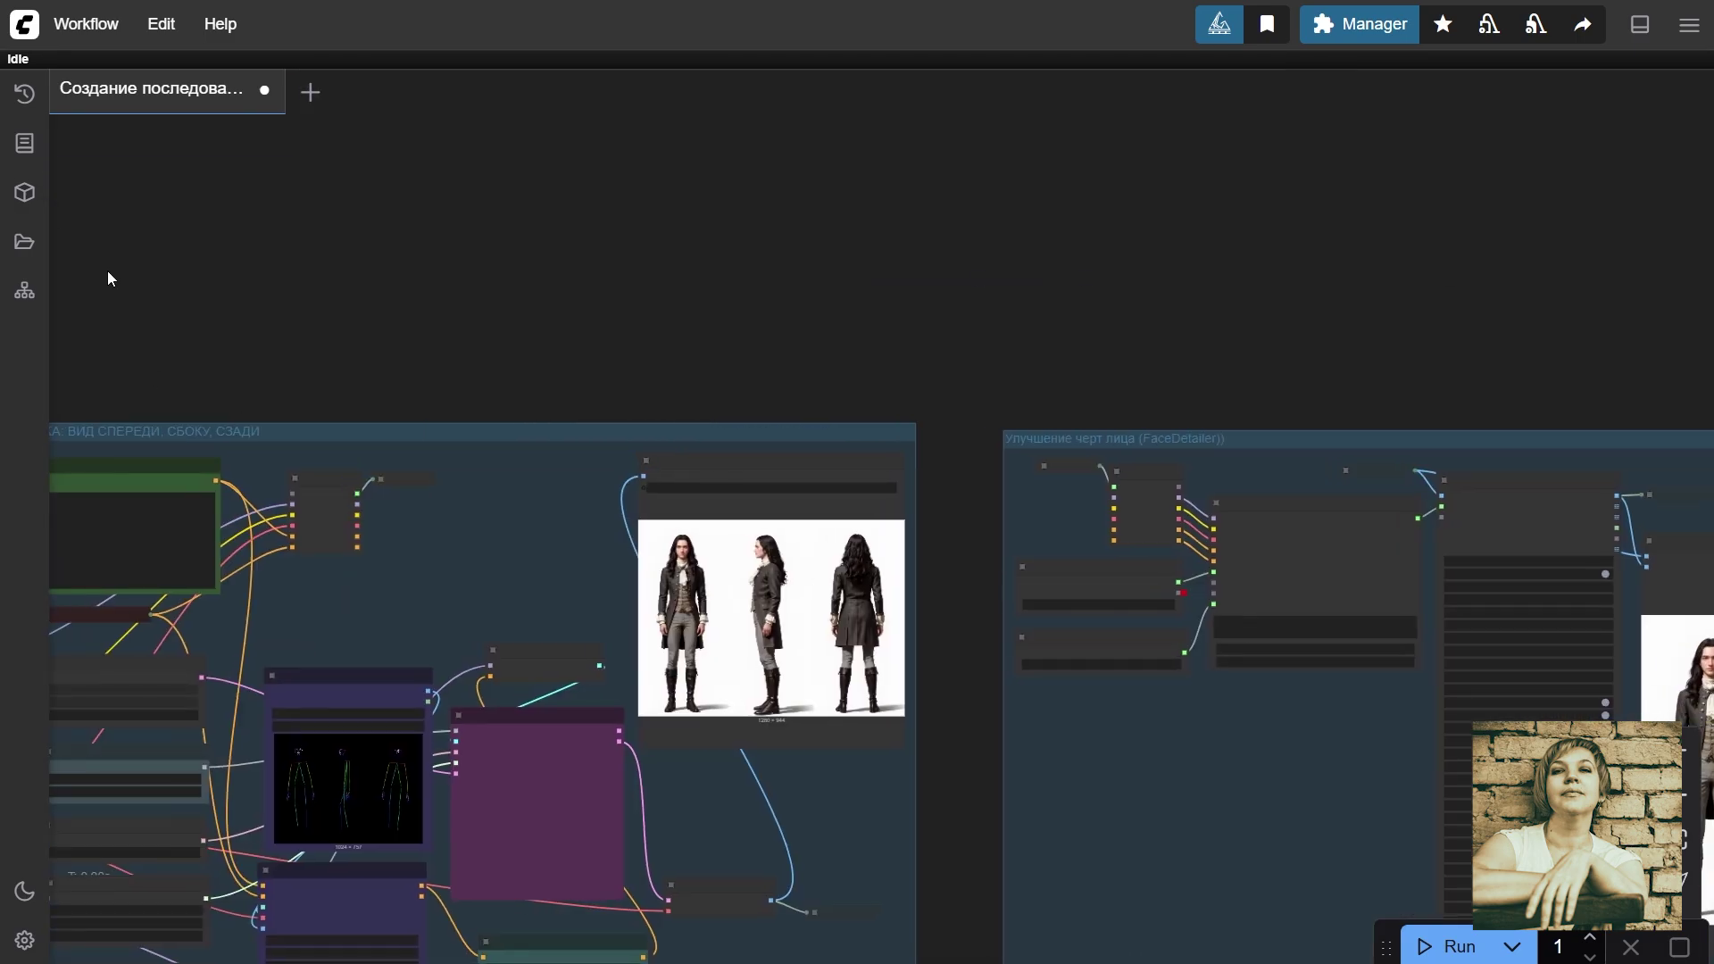
{"action": "left_click_drag", "start_coordinate": [107, 270], "coordinate": [1513, 436]}
{"action": "scroll", "coordinate": [1031, 662], "scroll_direction": "up", "scroll_amount": 14}
{"action": "scroll", "coordinate": [1361, 714], "scroll_direction": "down", "scroll_amount": 5}
{"action": "left_click_drag", "start_coordinate": [1300, 841], "coordinate": [734, 27]}
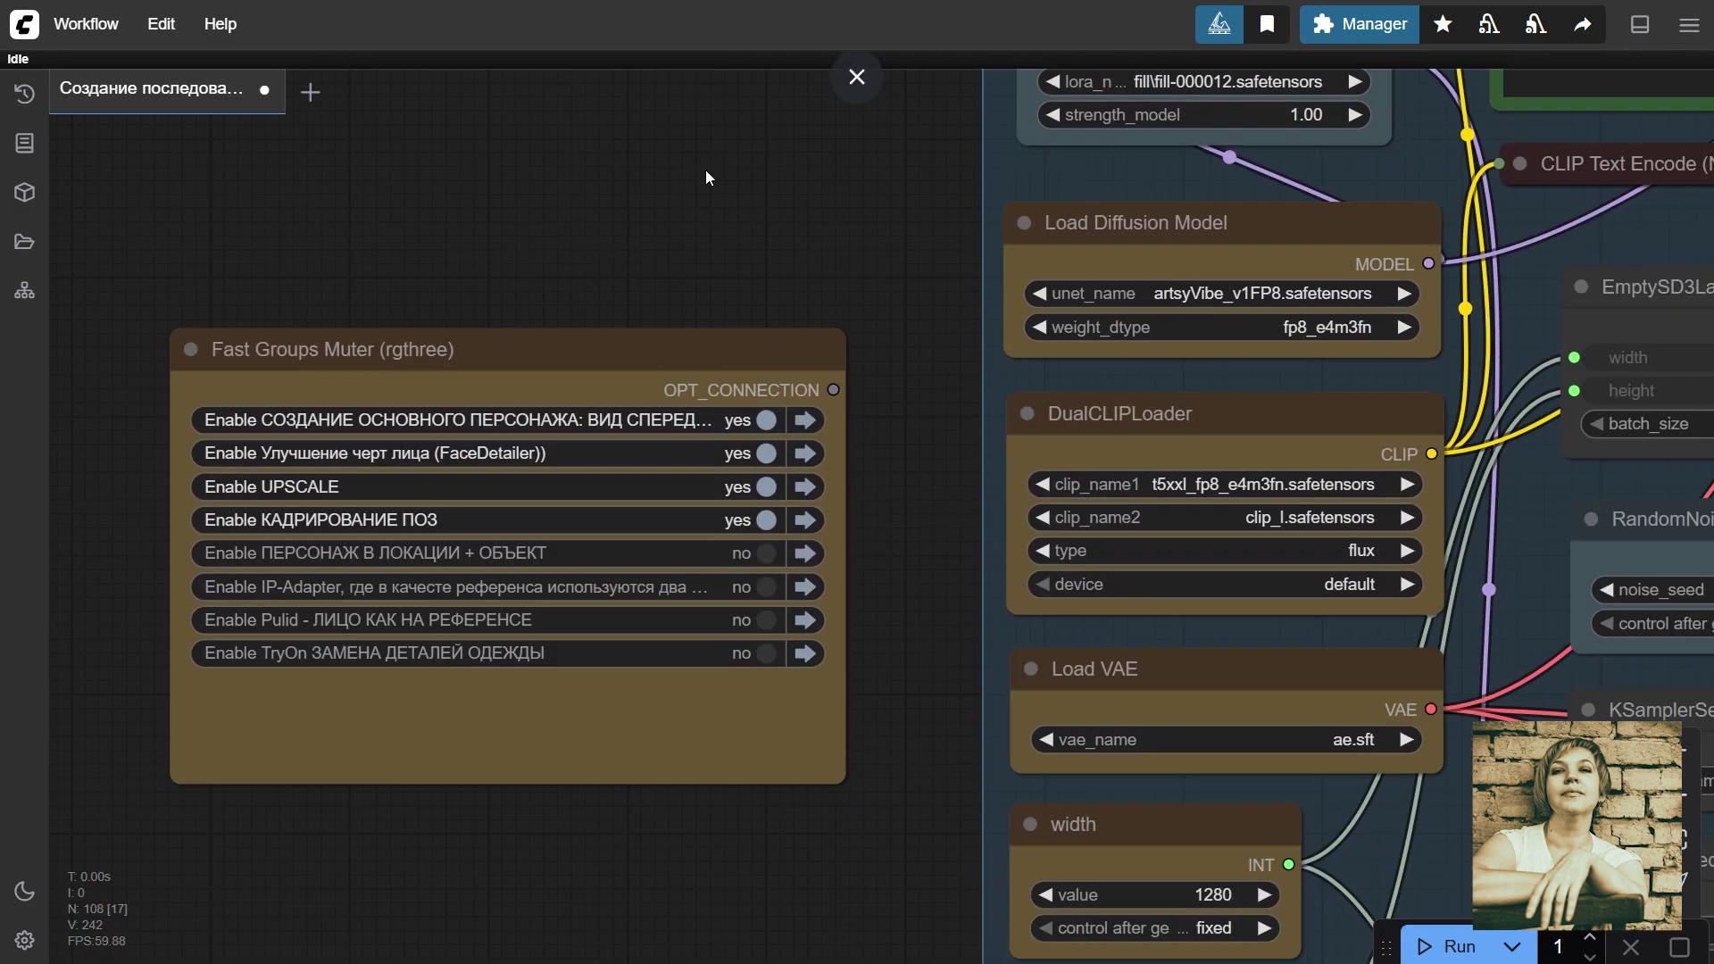
{"action": "left_click", "coordinate": [806, 521]}
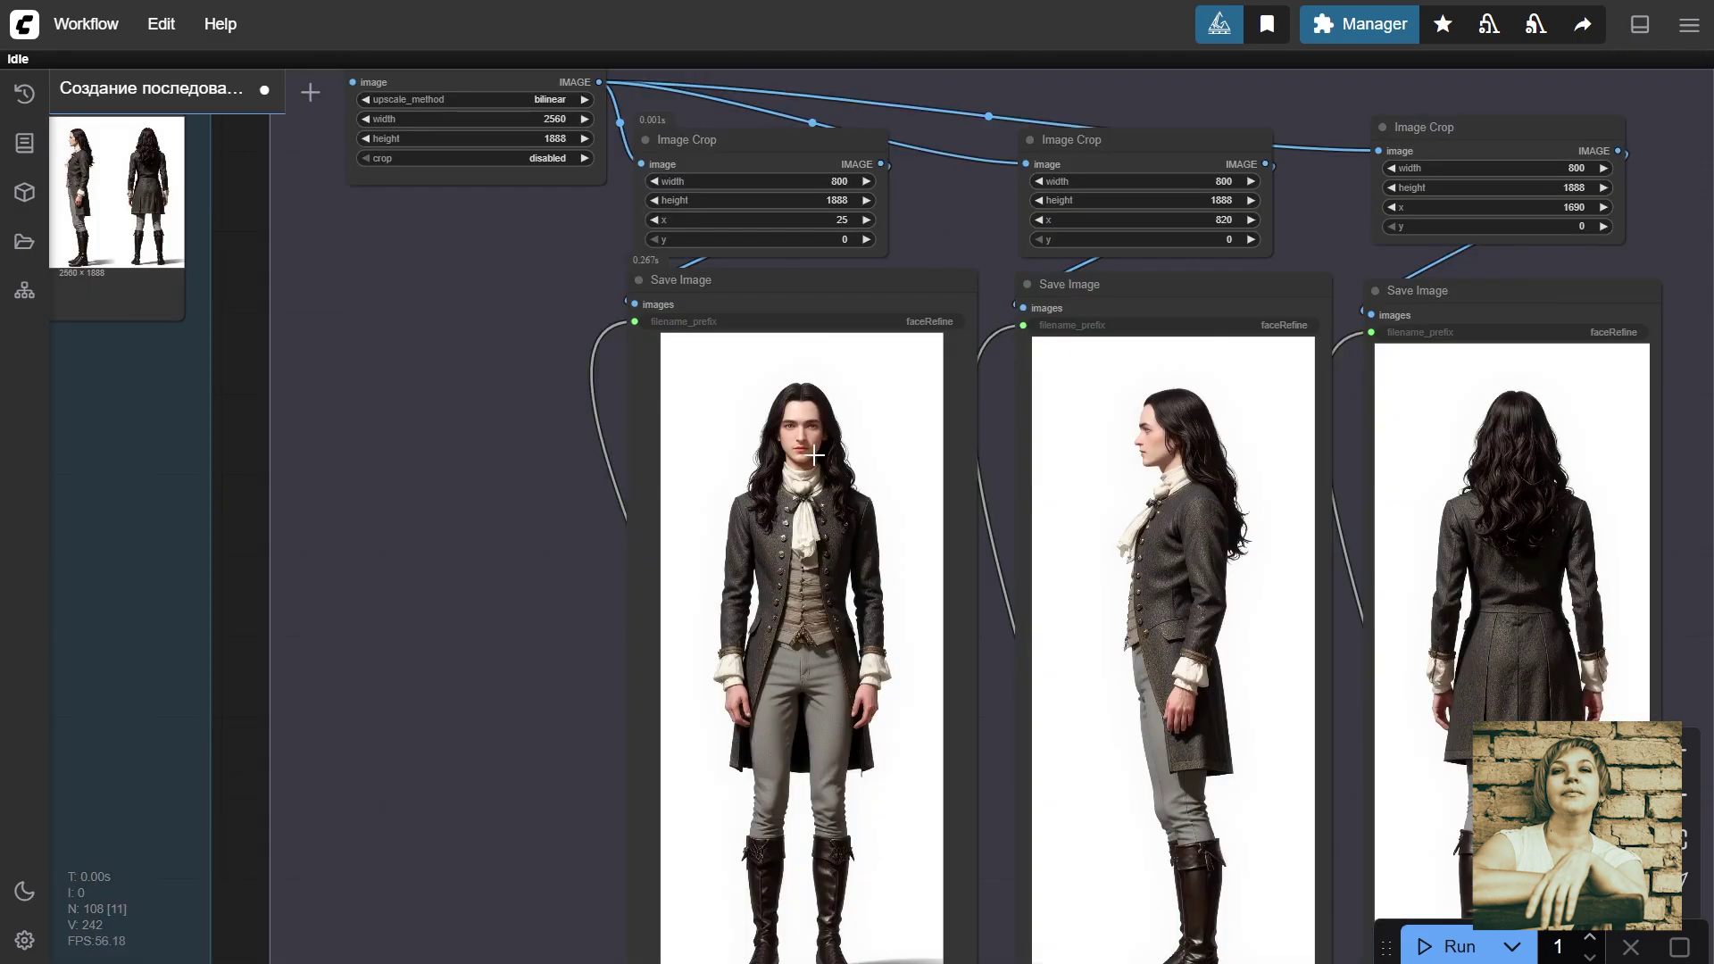
{"action": "scroll", "coordinate": [651, 498], "scroll_direction": "down", "scroll_amount": 1}
{"action": "left_click_drag", "start_coordinate": [473, 555], "coordinate": [282, 448]}
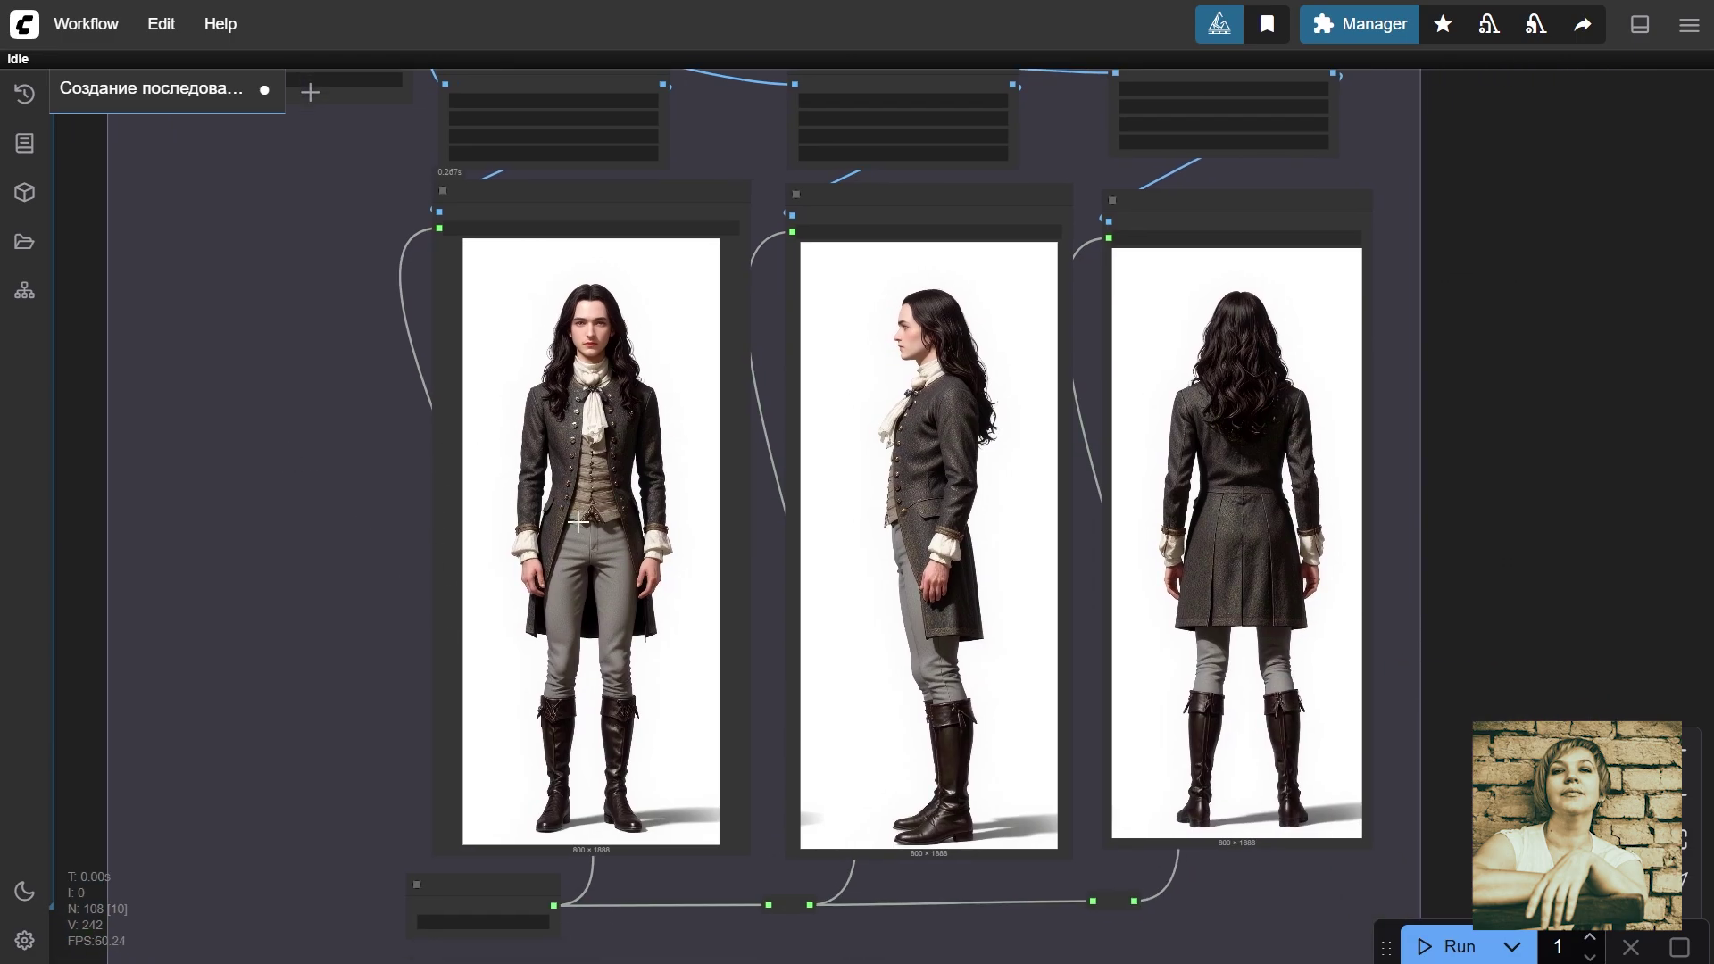
Step: Look over the ПЕРСОНАЖ В ЛОКАЦИИ + ОБЪЕКТ group and the IP-Adapter and Pulid groups inside it
{"action": "scroll", "coordinate": [578, 522], "scroll_direction": "down", "scroll_amount": 5}
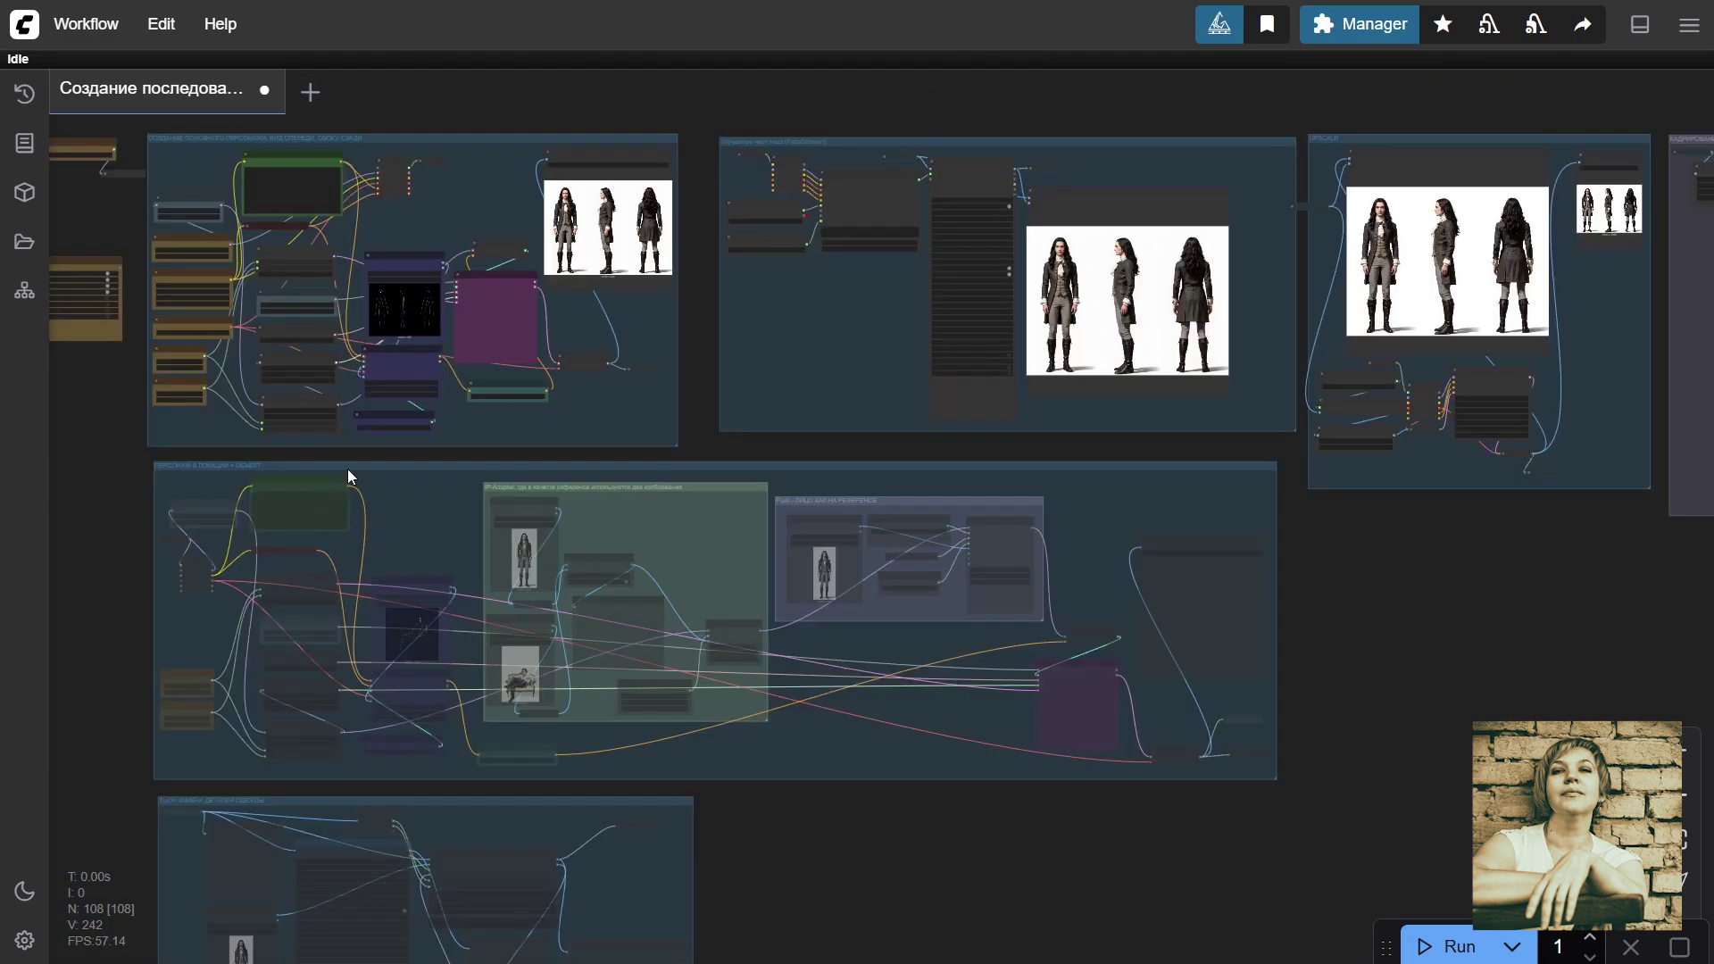
{"action": "mouse_move", "coordinate": [348, 472]}
{"action": "left_mouse_down"}
{"action": "mouse_move", "coordinate": [452, 480]}
{"action": "mouse_move", "coordinate": [319, 478]}
{"action": "mouse_move", "coordinate": [283, 432]}
{"action": "mouse_move", "coordinate": [345, 468]}
{"action": "left_mouse_up"}
{"action": "scroll", "coordinate": [98, 571], "scroll_direction": "up", "scroll_amount": 12}
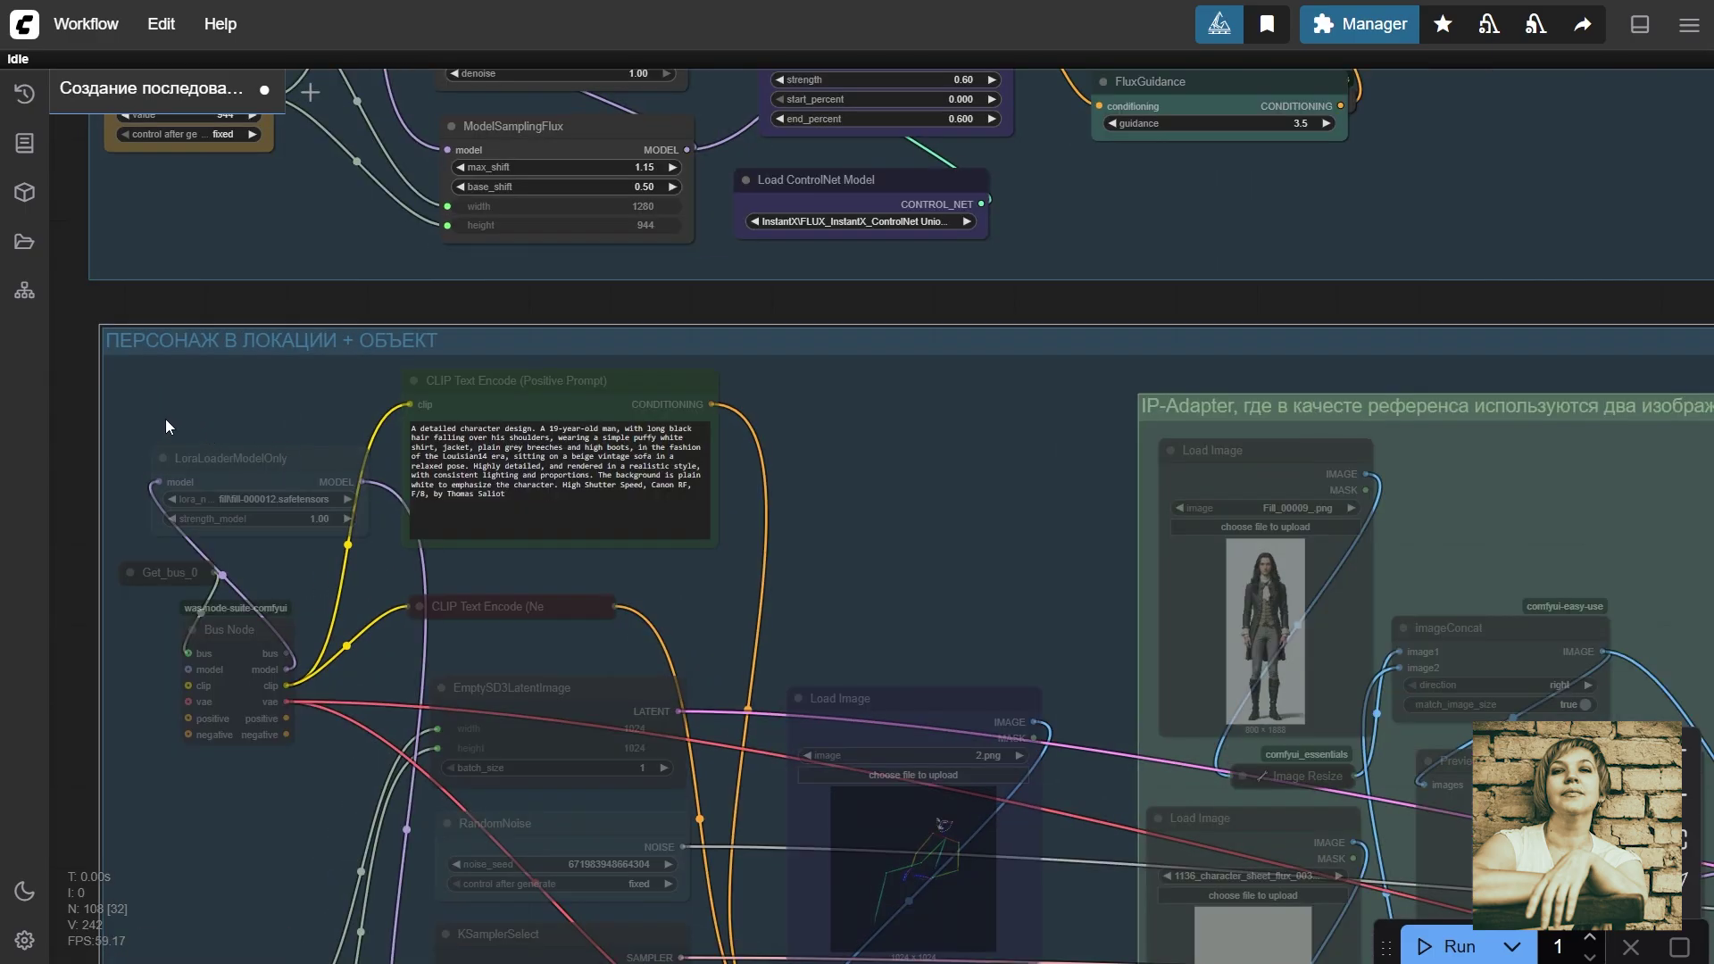
{"action": "scroll", "coordinate": [650, 562], "scroll_direction": "down", "scroll_amount": 6}
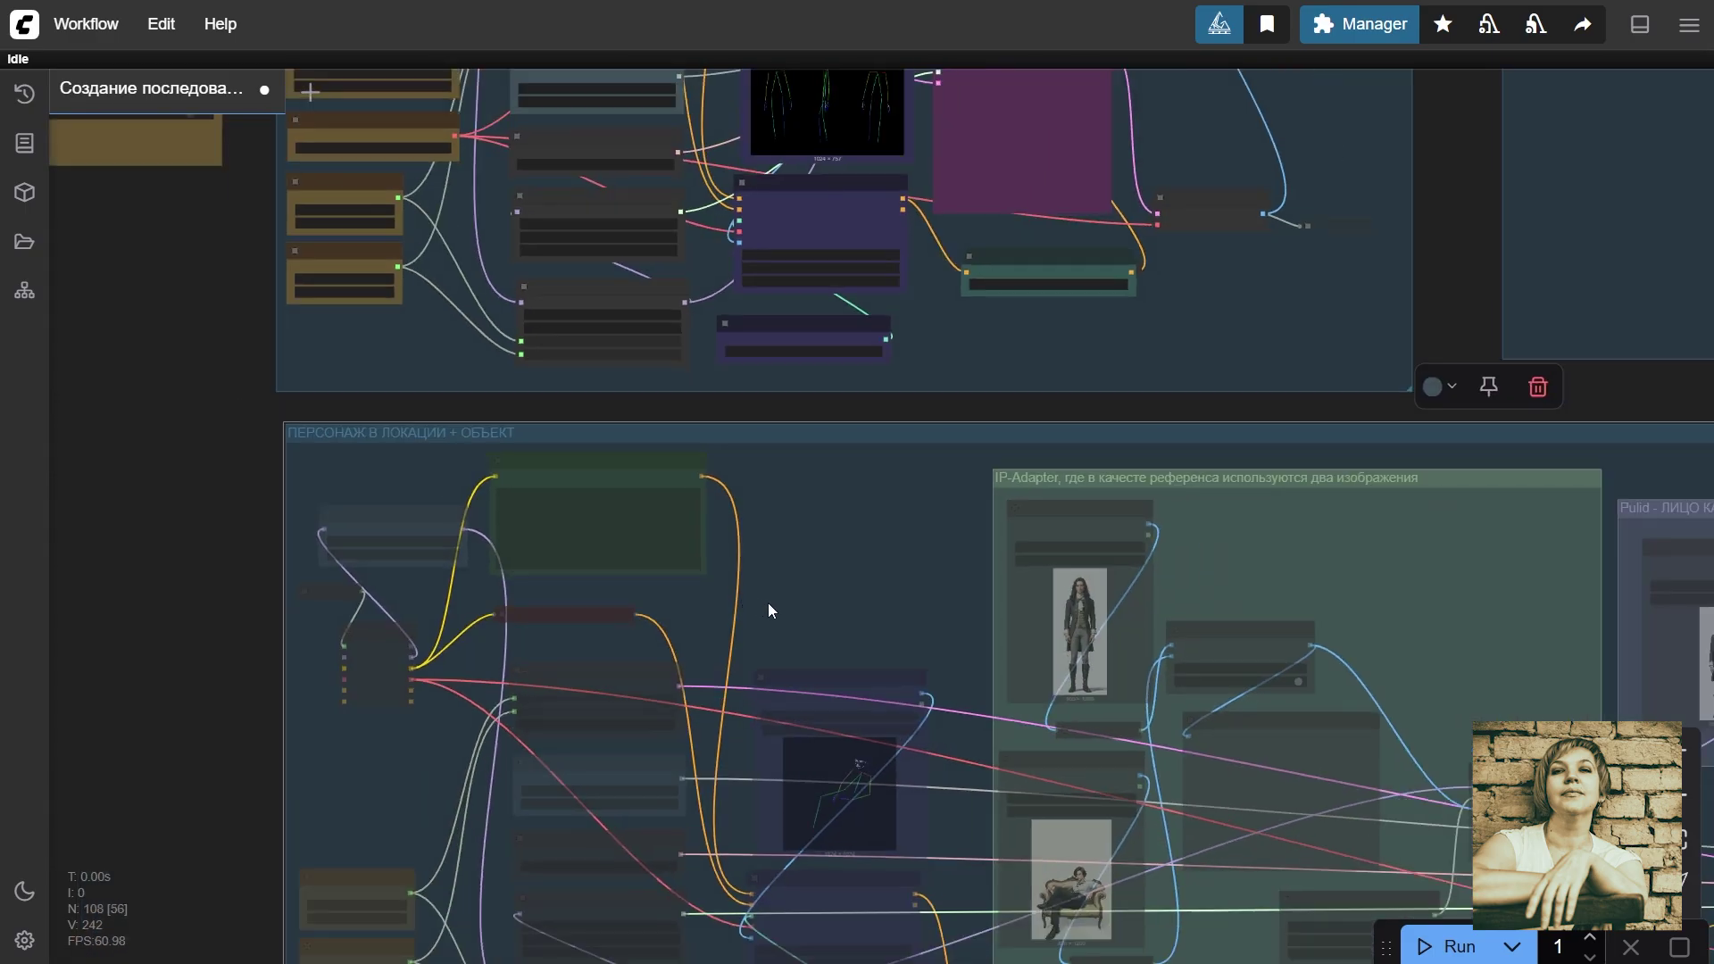
{"action": "scroll", "coordinate": [820, 598], "scroll_direction": "down", "scroll_amount": 2}
{"action": "left_click_drag", "start_coordinate": [816, 560], "coordinate": [400, 428]}
{"action": "scroll", "coordinate": [987, 565], "scroll_direction": "up", "scroll_amount": 3}
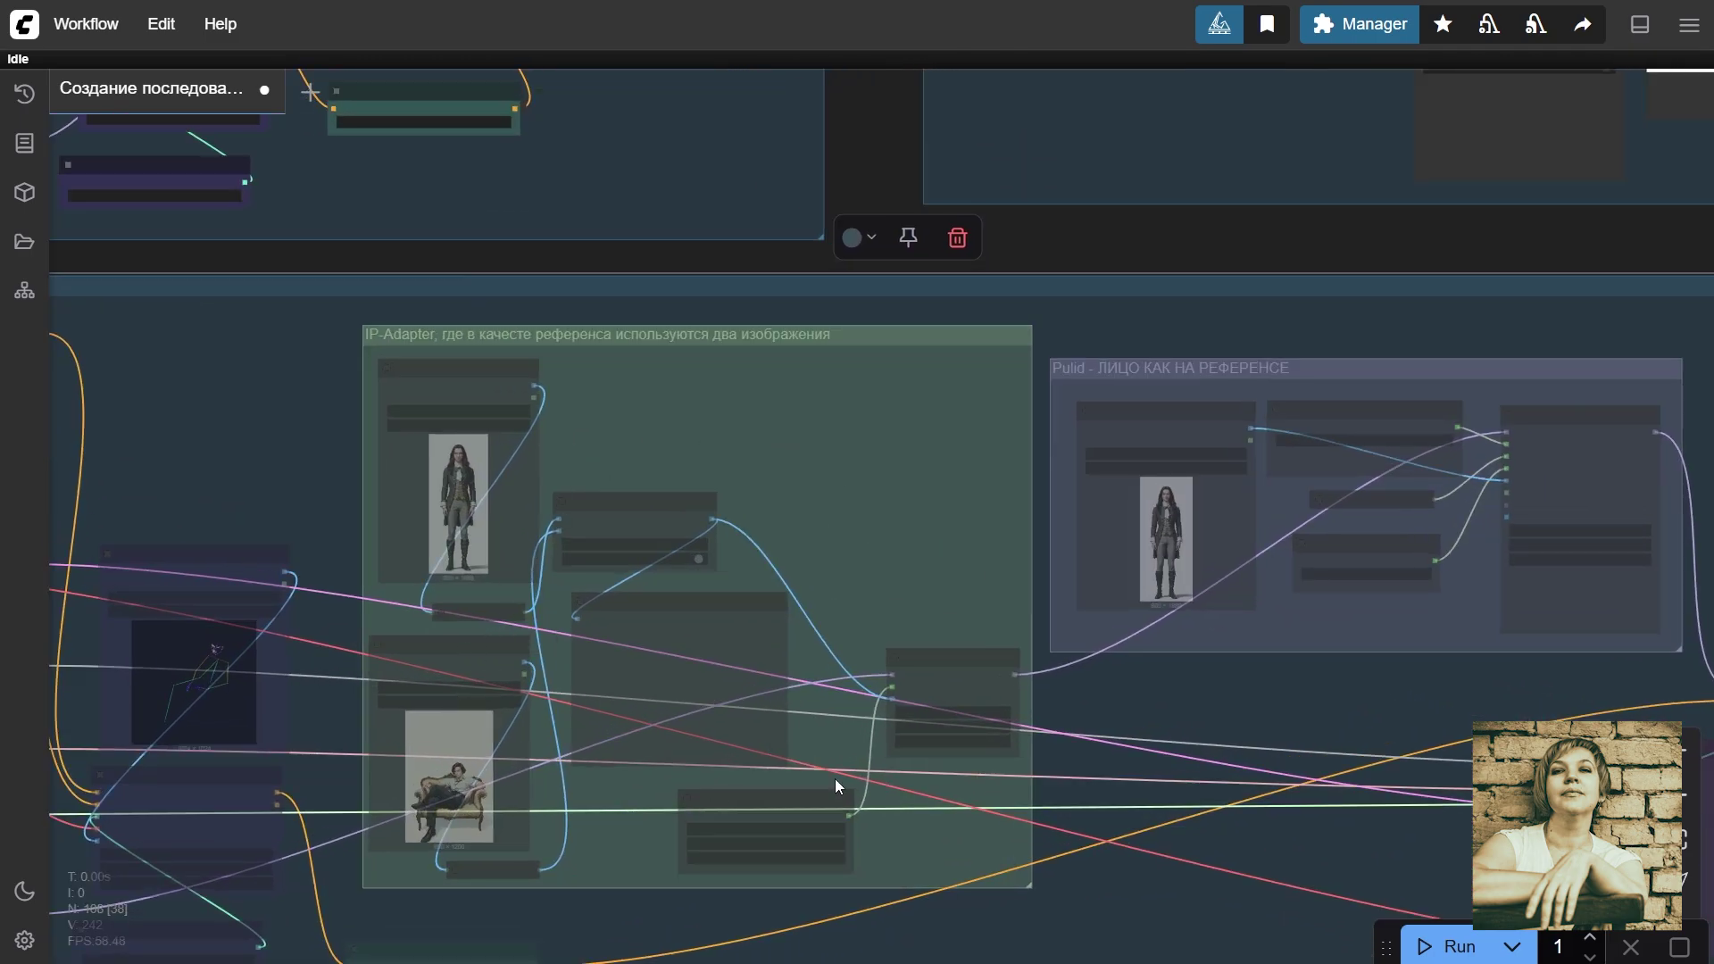
{"action": "mouse_move", "coordinate": [1327, 370]}
{"action": "left_mouse_down"}
{"action": "mouse_move", "coordinate": [1405, 410]}
{"action": "mouse_move", "coordinate": [1346, 360]}
{"action": "left_mouse_up"}
{"action": "left_click_drag", "start_coordinate": [286, 391], "coordinate": [769, 428]}
{"action": "scroll", "coordinate": [770, 428], "scroll_direction": "down", "scroll_amount": 5}
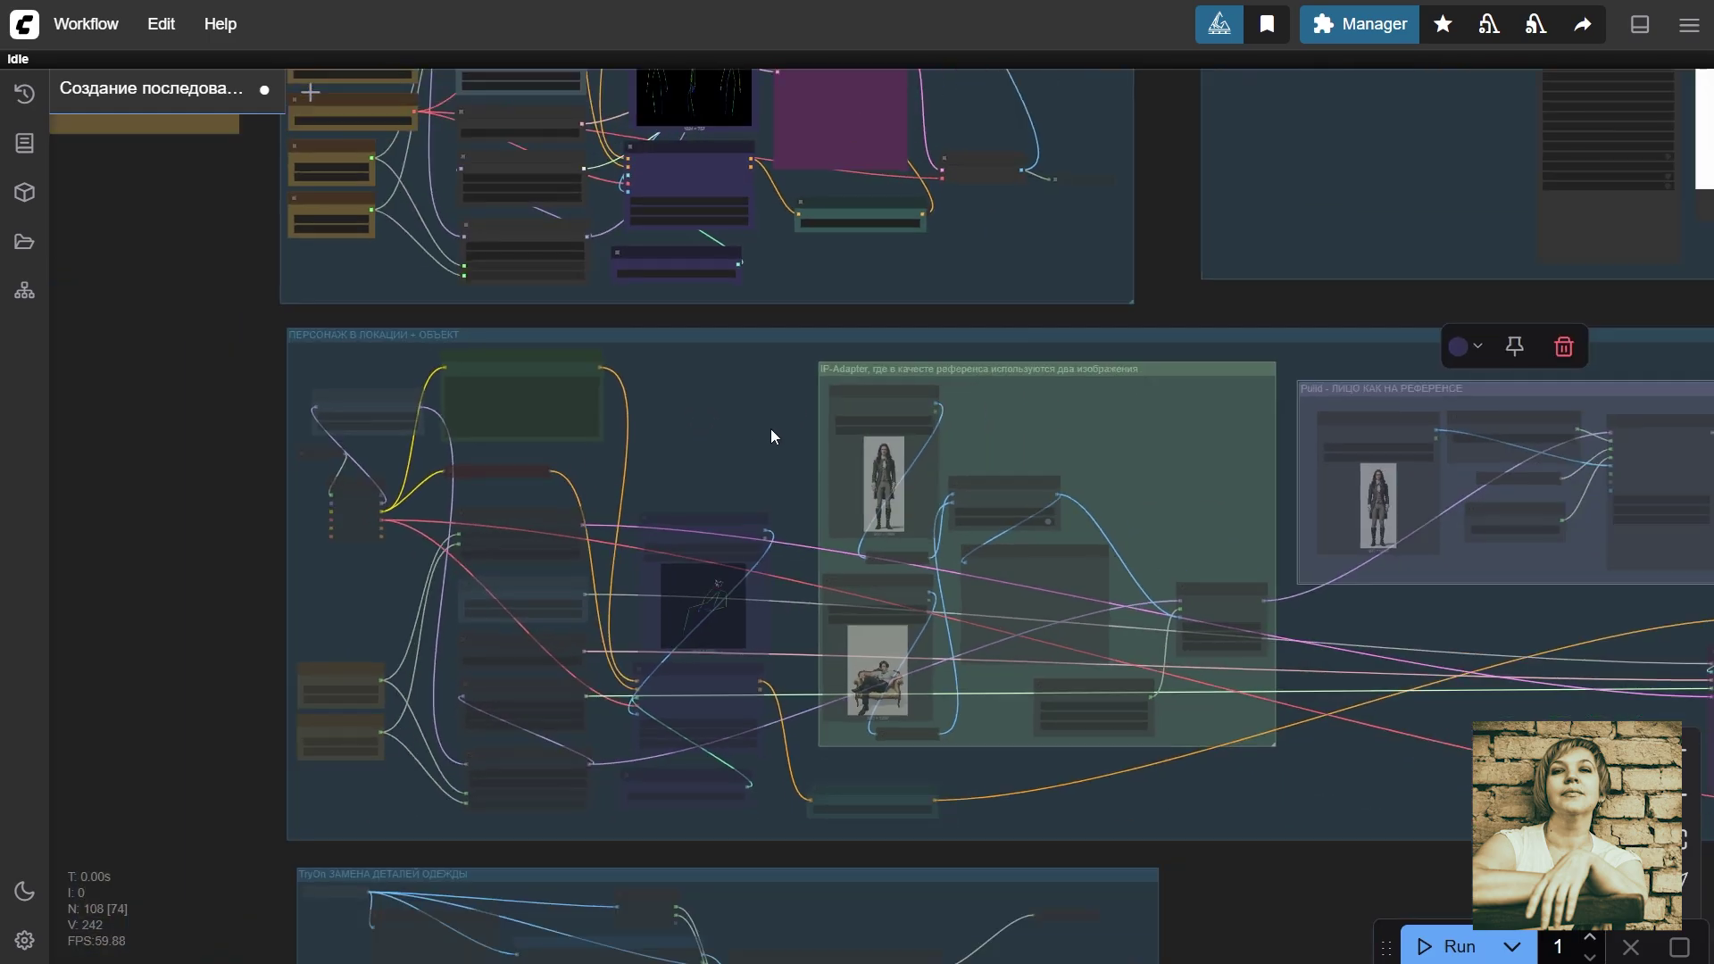
Step: Enable the ПЕРСОНАЖ В ЛОКАЦИИ + ОБЪЕКТ, IP-Adapter and Pulid groups in the Fast Groups Muter
{"action": "left_click_drag", "start_coordinate": [232, 319], "coordinate": [649, 868]}
{"action": "left_click", "coordinate": [612, 689]}
{"action": "key", "text": "."}
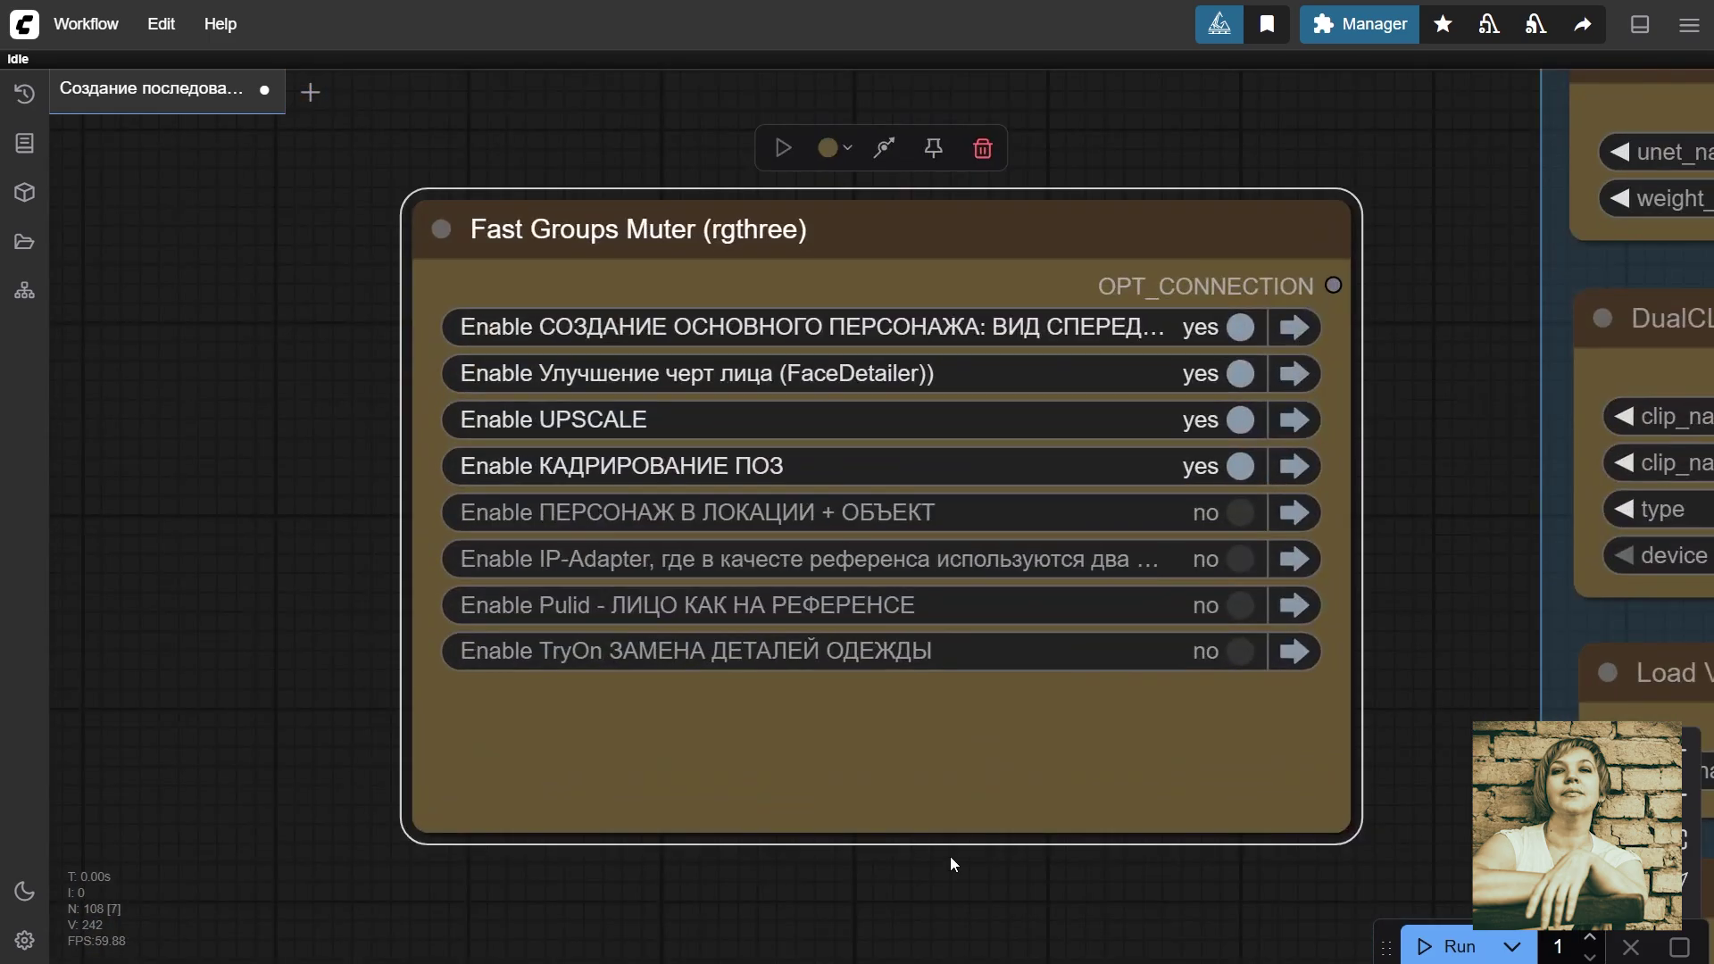
{"action": "left_click", "coordinate": [1241, 513]}
{"action": "left_click", "coordinate": [1241, 559]}
{"action": "left_click", "coordinate": [1240, 605]}
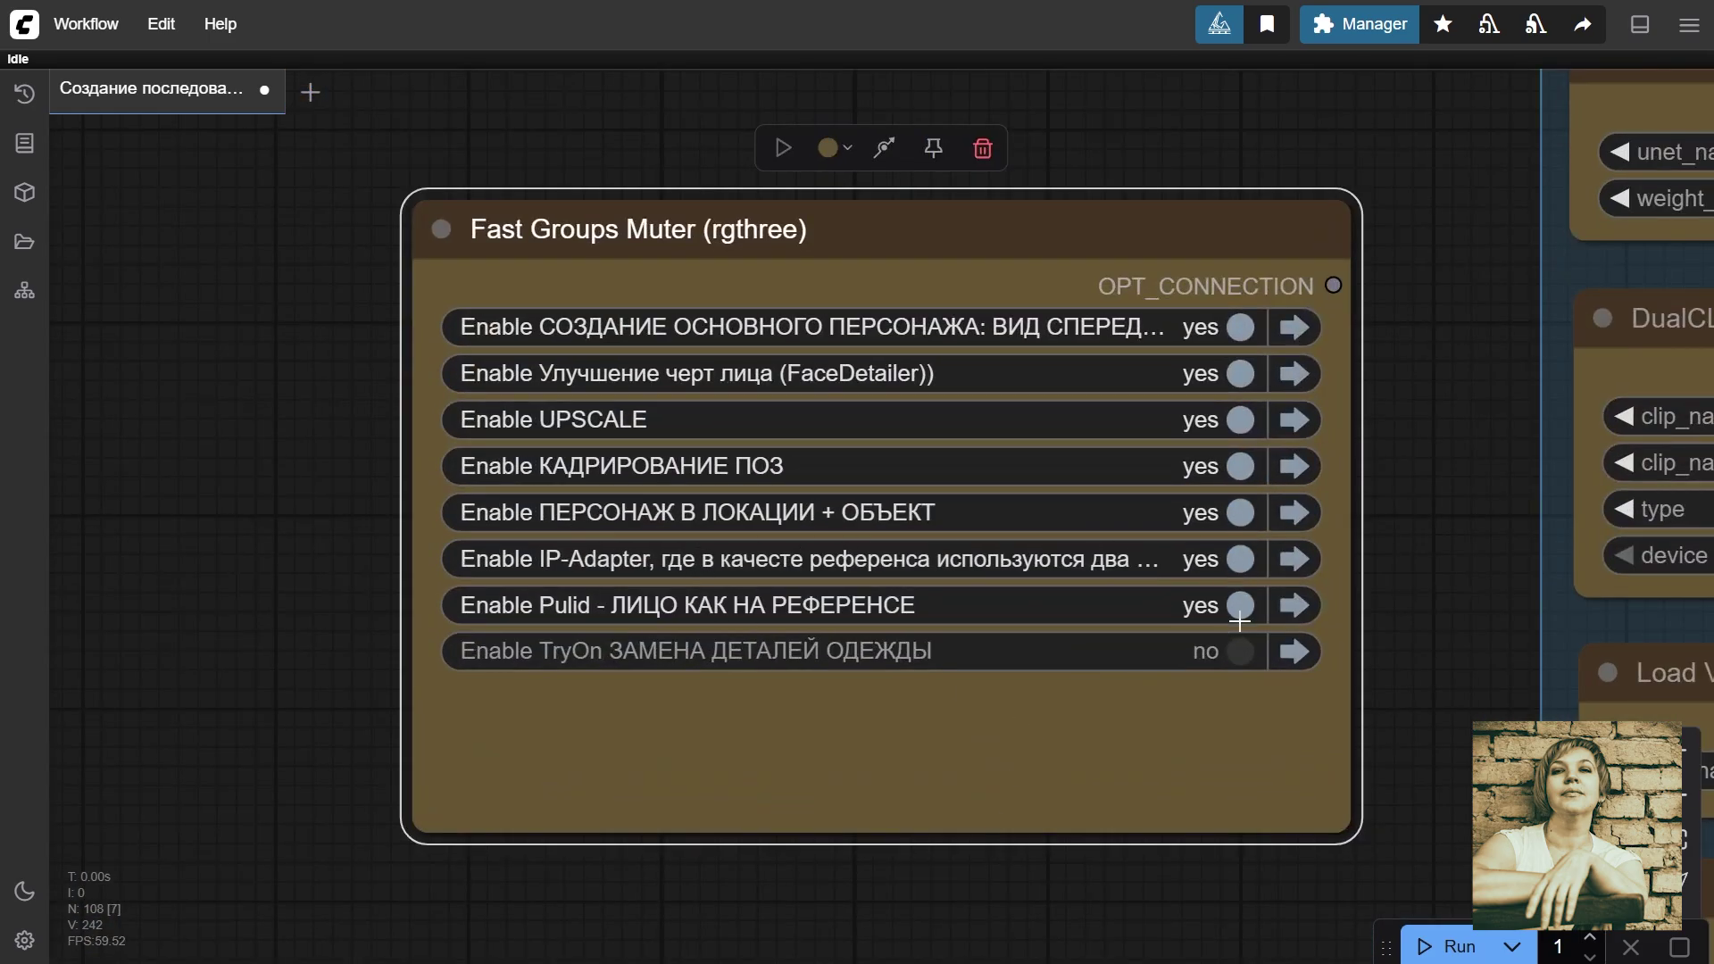
Step: Jump to the ПЕРСОНАЖ В ЛОКАЦИИ + ОБЪЕКТ group from the muter, and highlight the model loaders and size nodes in the group above
{"action": "left_click", "coordinate": [1301, 515]}
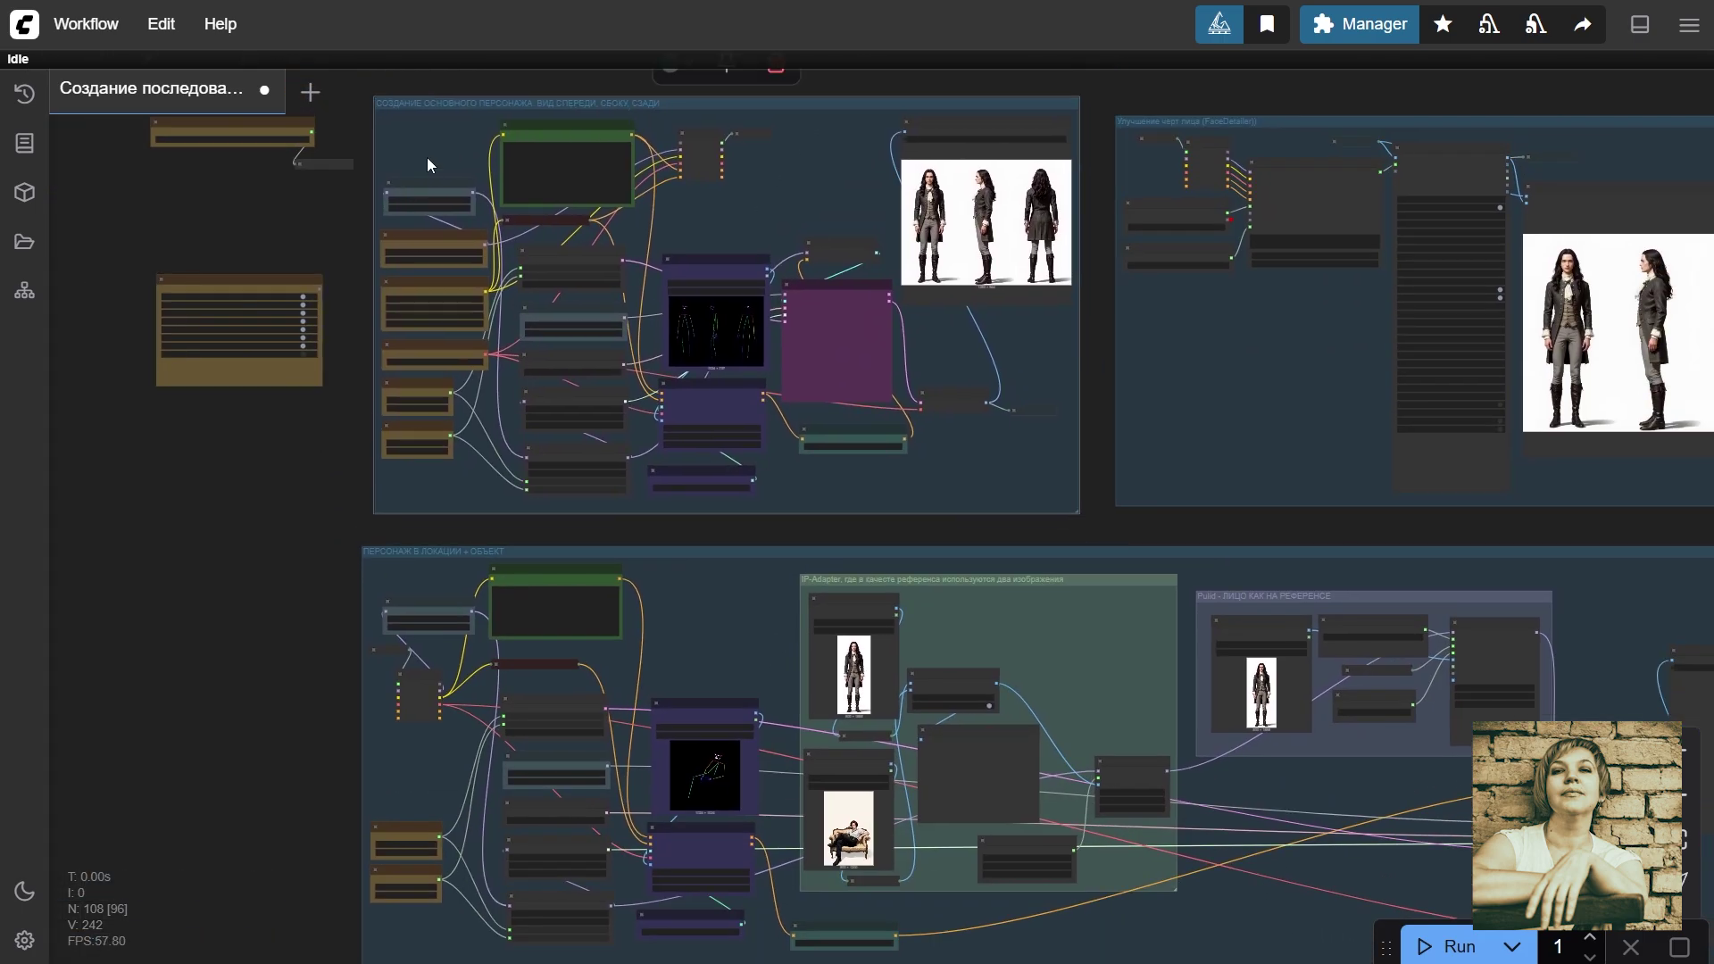
{"action": "left_click_drag", "start_coordinate": [355, 511], "coordinate": [357, 694]}
{"action": "scroll", "coordinate": [382, 612], "scroll_direction": "up", "scroll_amount": 10}
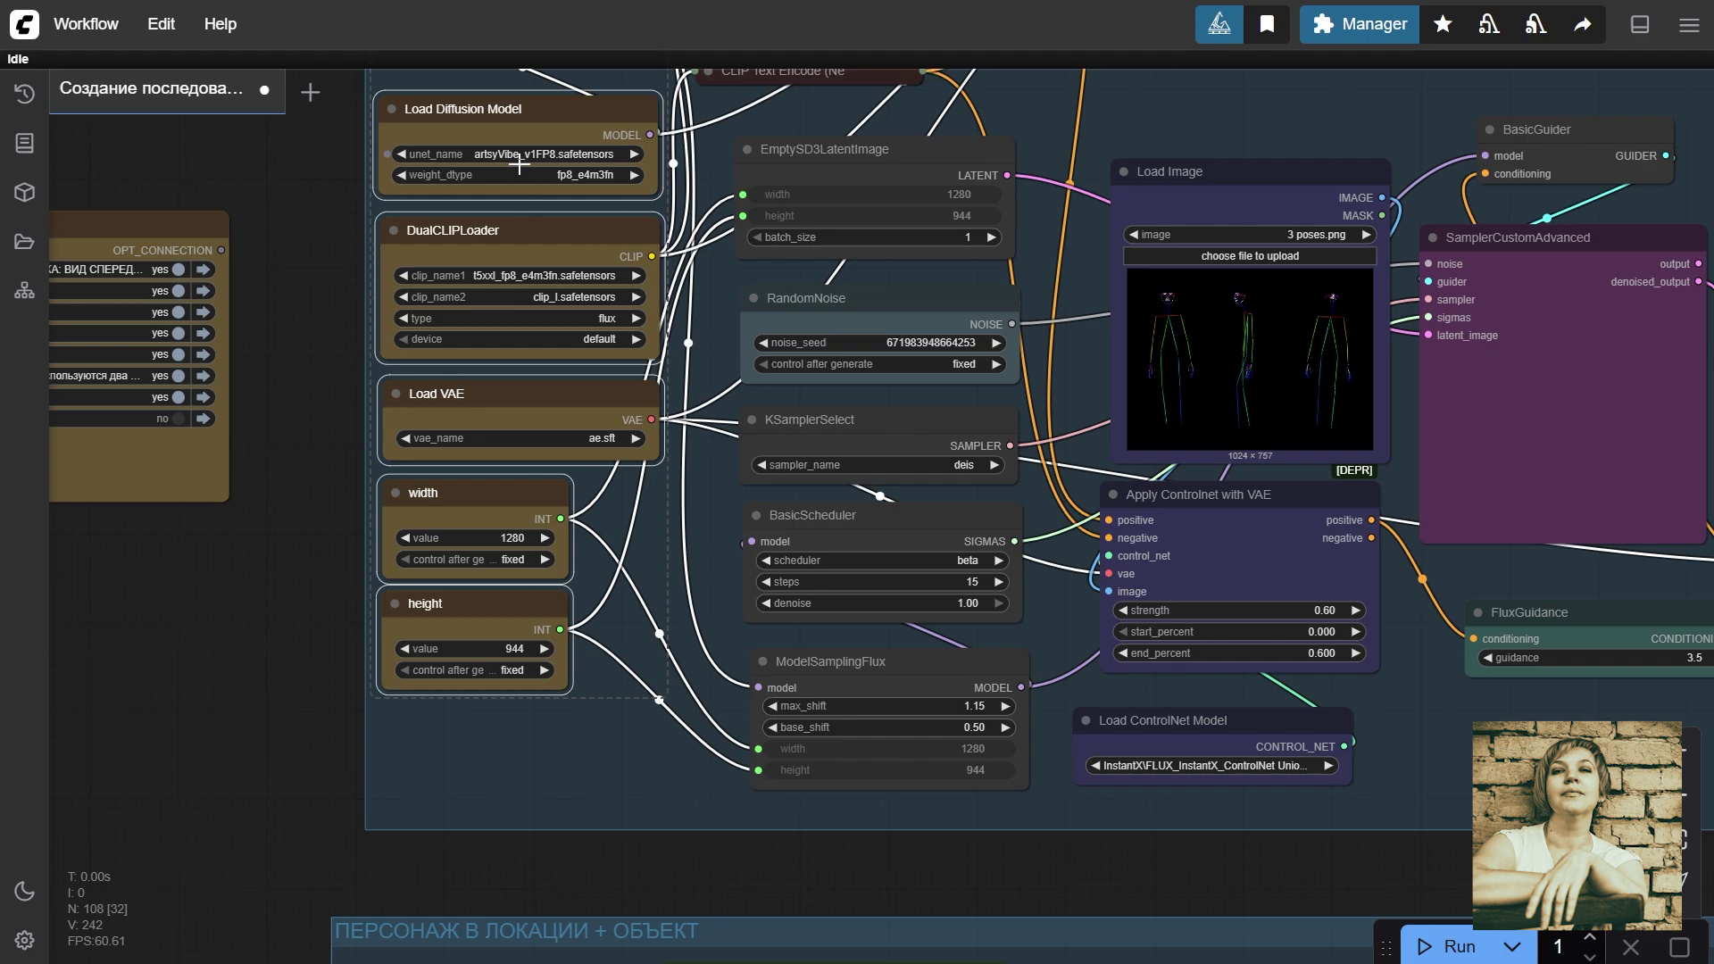
{"action": "scroll", "coordinate": [335, 639], "scroll_direction": "down", "scroll_amount": 7}
{"action": "left_click_drag", "start_coordinate": [264, 723], "coordinate": [322, 111]}
Step: Focus on the Bus Node in the ПЕРСОНАЖ В ЛОКАЦИИ + ОБЪЕКТ group and examine its inputs, outputs and connections
{"action": "left_click", "coordinate": [488, 359]}
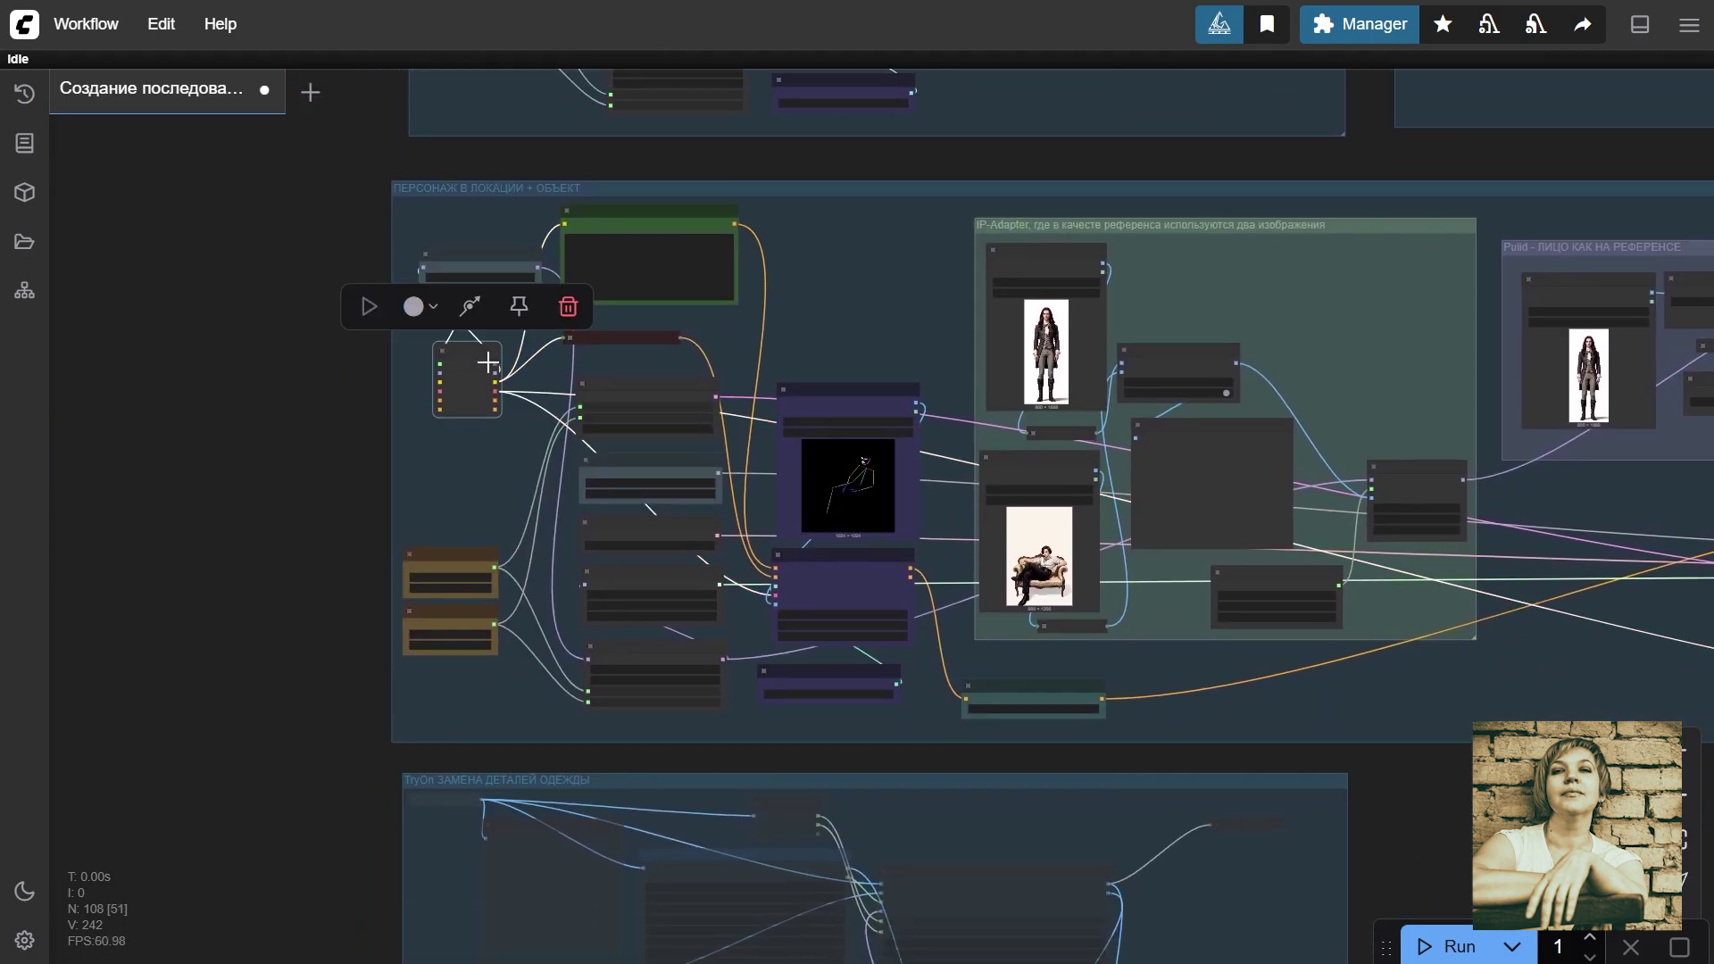
{"action": "key", "text": "period"}
{"action": "scroll", "coordinate": [918, 486], "scroll_direction": "down", "scroll_amount": 4}
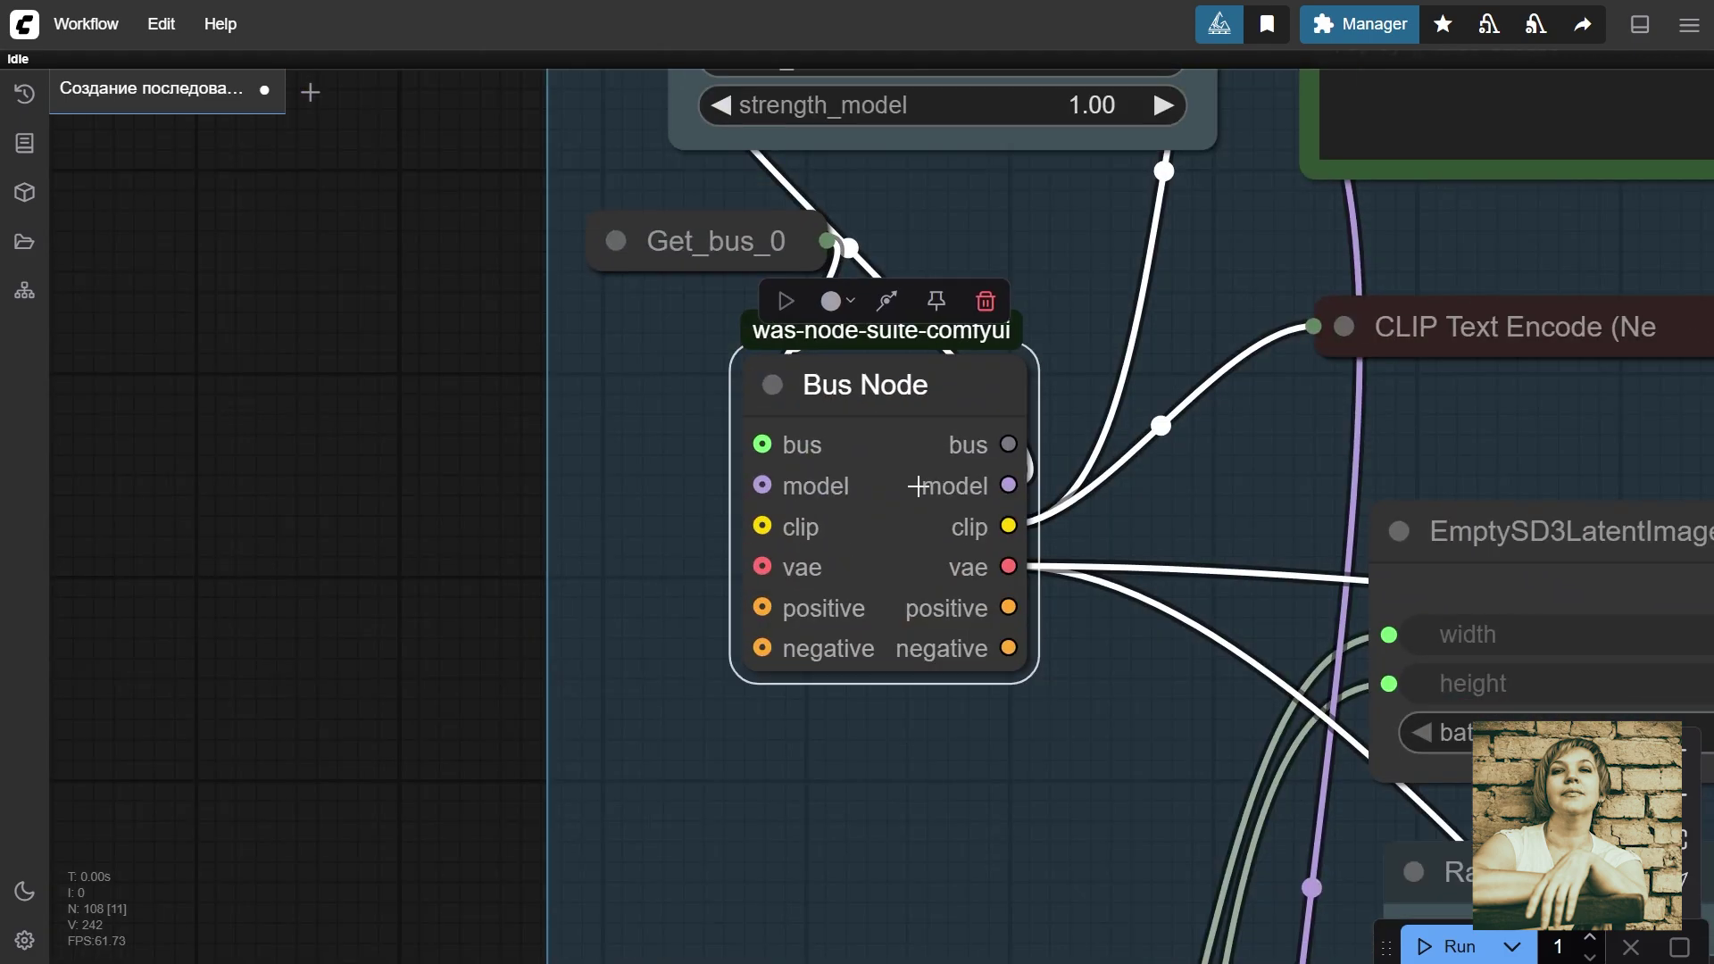
{"action": "left_click_drag", "start_coordinate": [1140, 472], "coordinate": [679, 538]}
{"action": "scroll", "coordinate": [682, 535], "scroll_direction": "down", "scroll_amount": 5}
{"action": "left_click", "coordinate": [665, 427]}
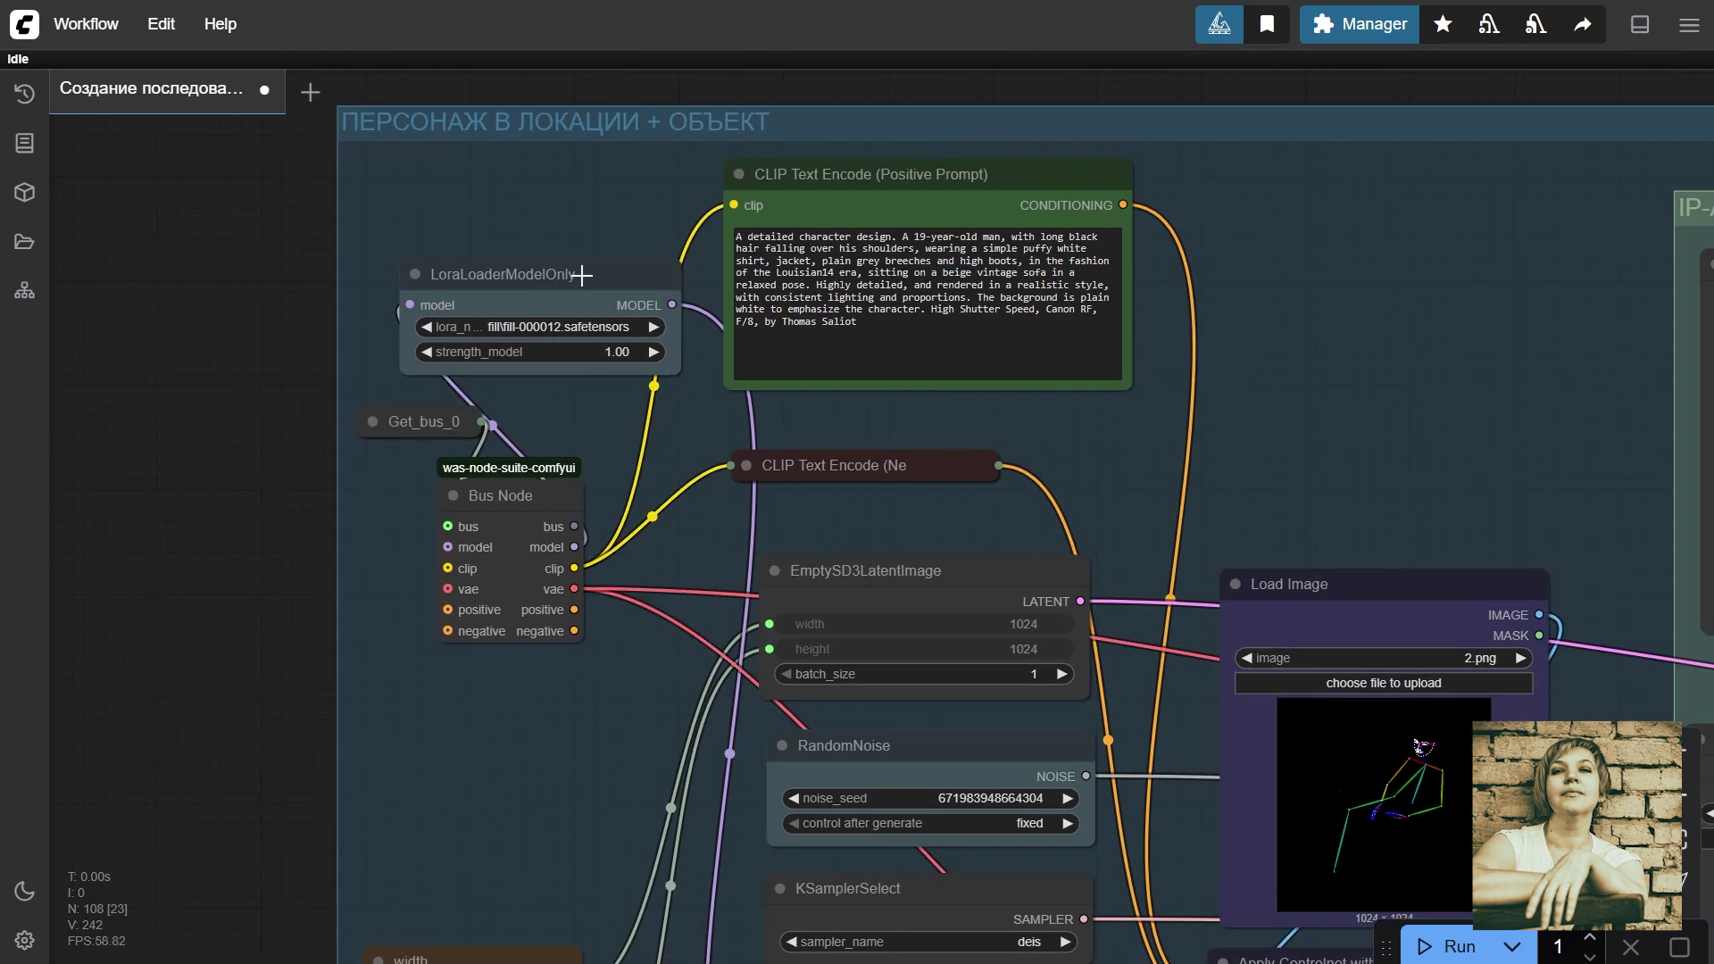
Step: Inspect the LoRA loader and positive prompt, highlighting the phrase "sitting on a beige vintage sofa in a relaxed pose."
{"action": "left_click", "coordinate": [500, 284]}
{"action": "left_click", "coordinate": [740, 420]}
{"action": "left_click_drag", "start_coordinate": [1128, 440], "coordinate": [1090, 712]}
{"action": "scroll", "coordinate": [968, 581], "scroll_direction": "up", "scroll_amount": 6}
{"action": "left_click", "coordinate": [821, 355]}
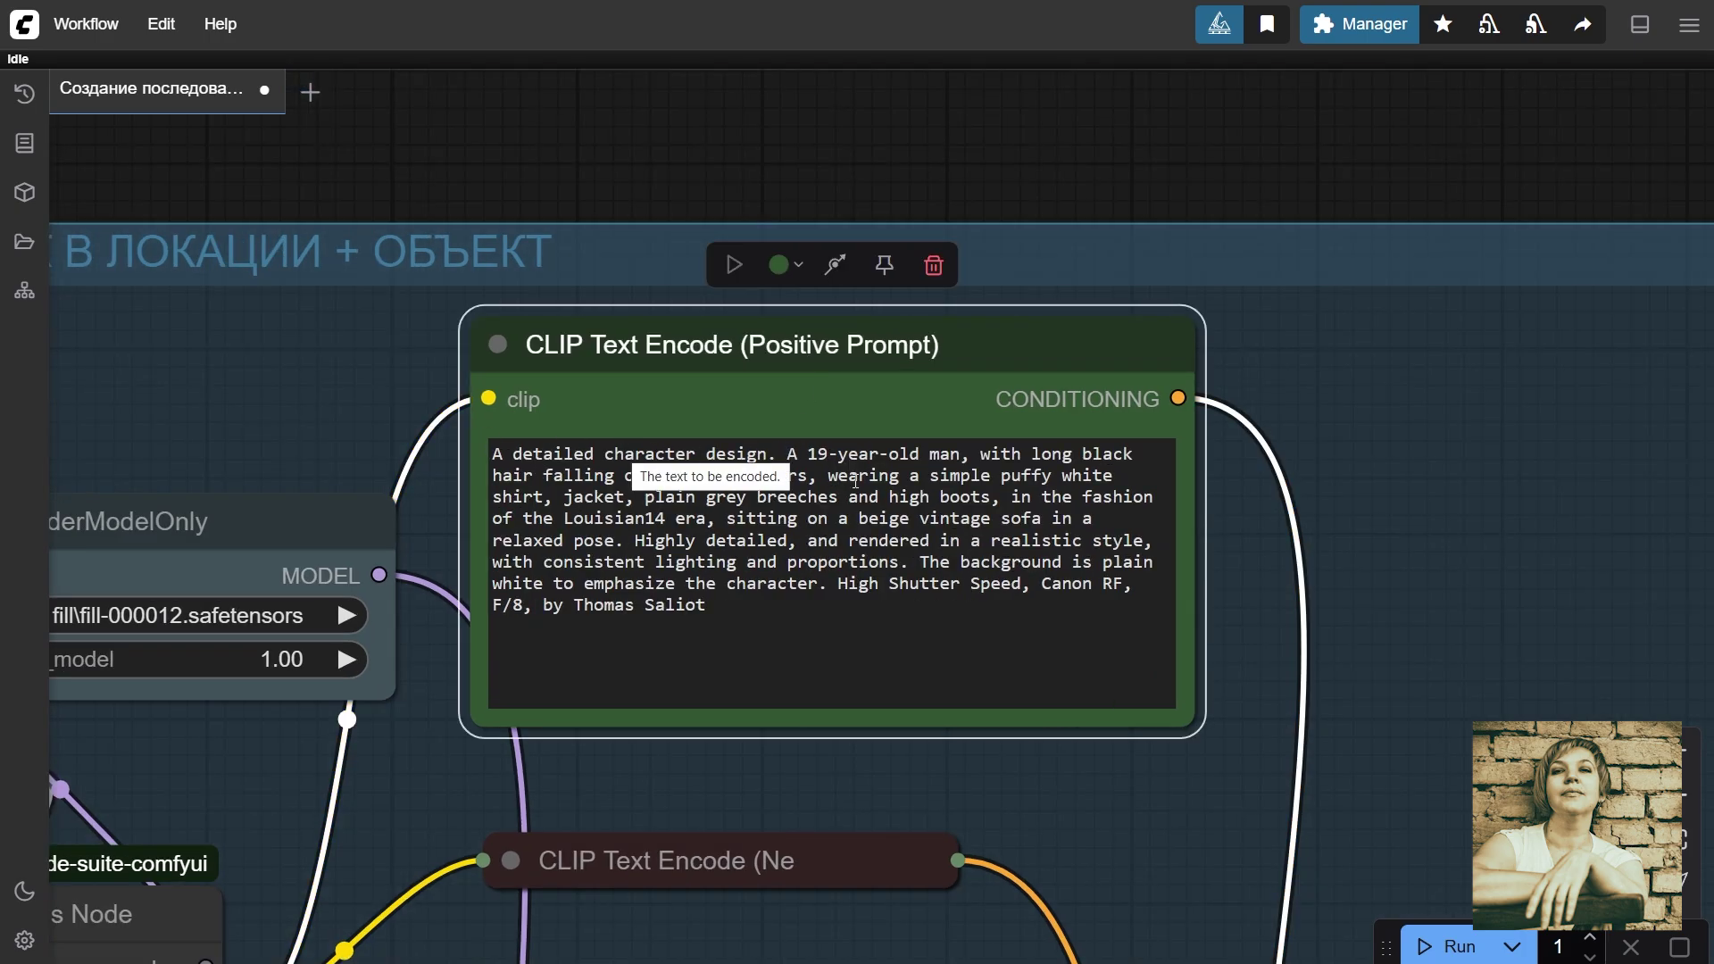
{"action": "left_click_drag", "start_coordinate": [729, 520], "coordinate": [629, 546]}
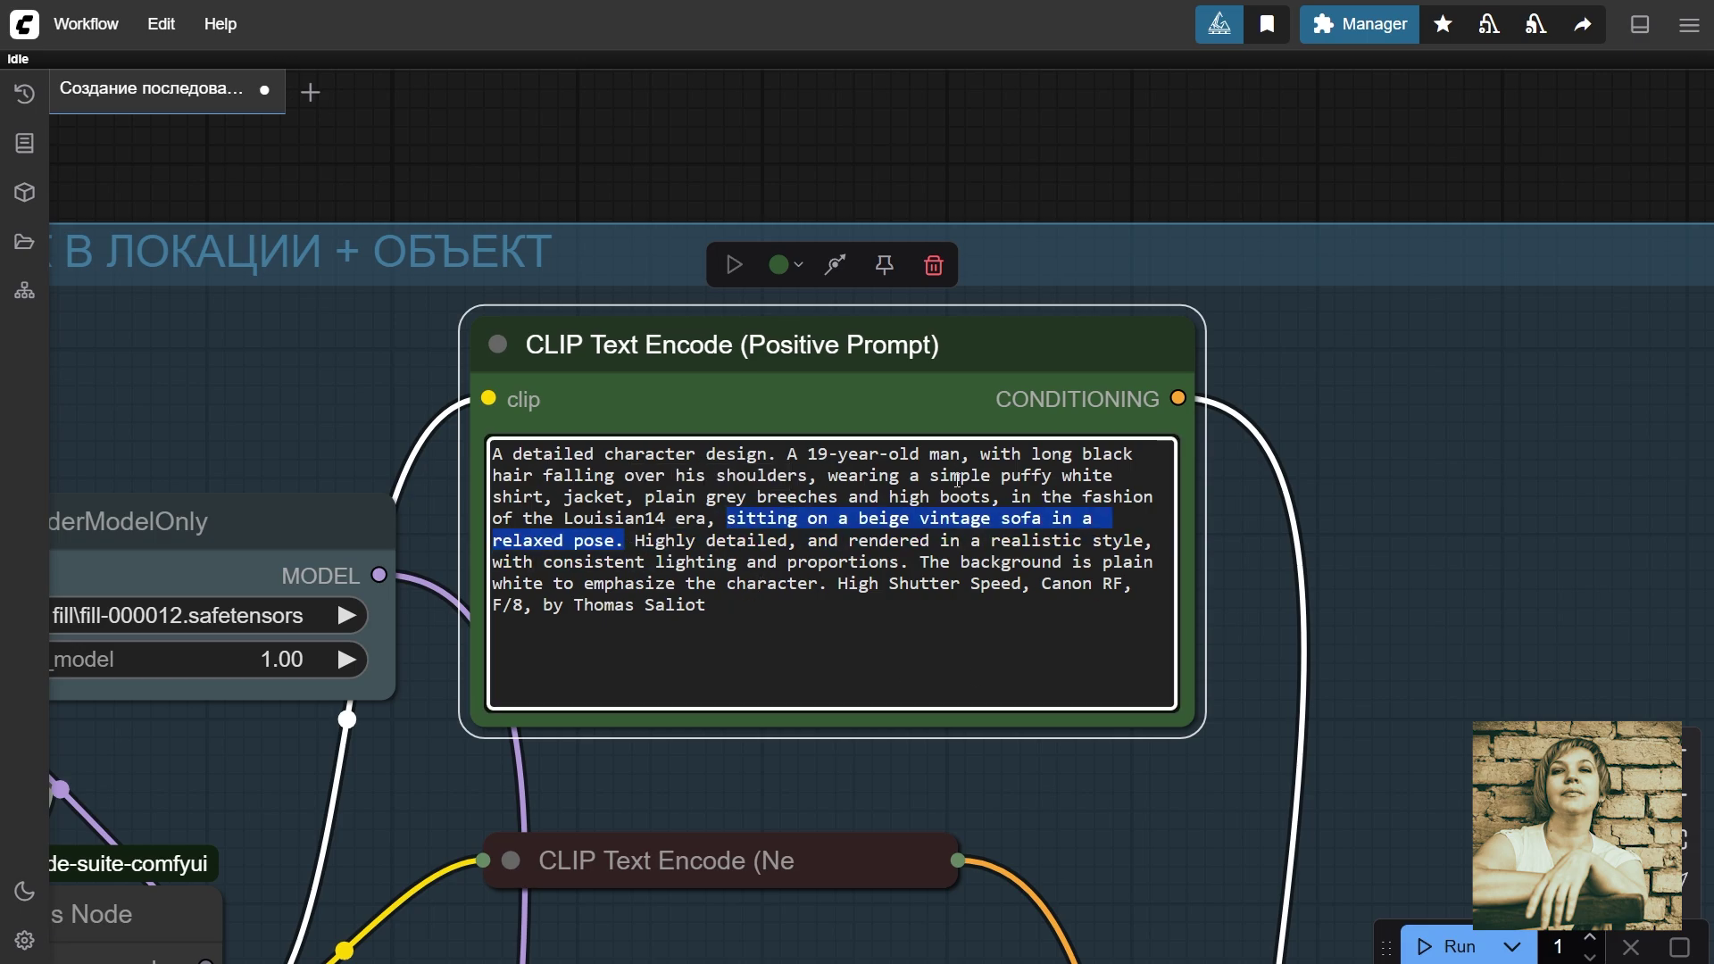
Step: Examine the Load Image node that supplies the seated pose skeleton 2.png for the ControlNet
{"action": "scroll", "coordinate": [961, 480], "scroll_direction": "down", "scroll_amount": 2}
{"action": "left_click_drag", "start_coordinate": [825, 464], "coordinate": [755, 520]}
{"action": "scroll", "coordinate": [814, 555], "scroll_direction": "up", "scroll_amount": 3}
{"action": "scroll", "coordinate": [813, 555], "scroll_direction": "down", "scroll_amount": 5}
{"action": "left_click", "coordinate": [868, 226]}
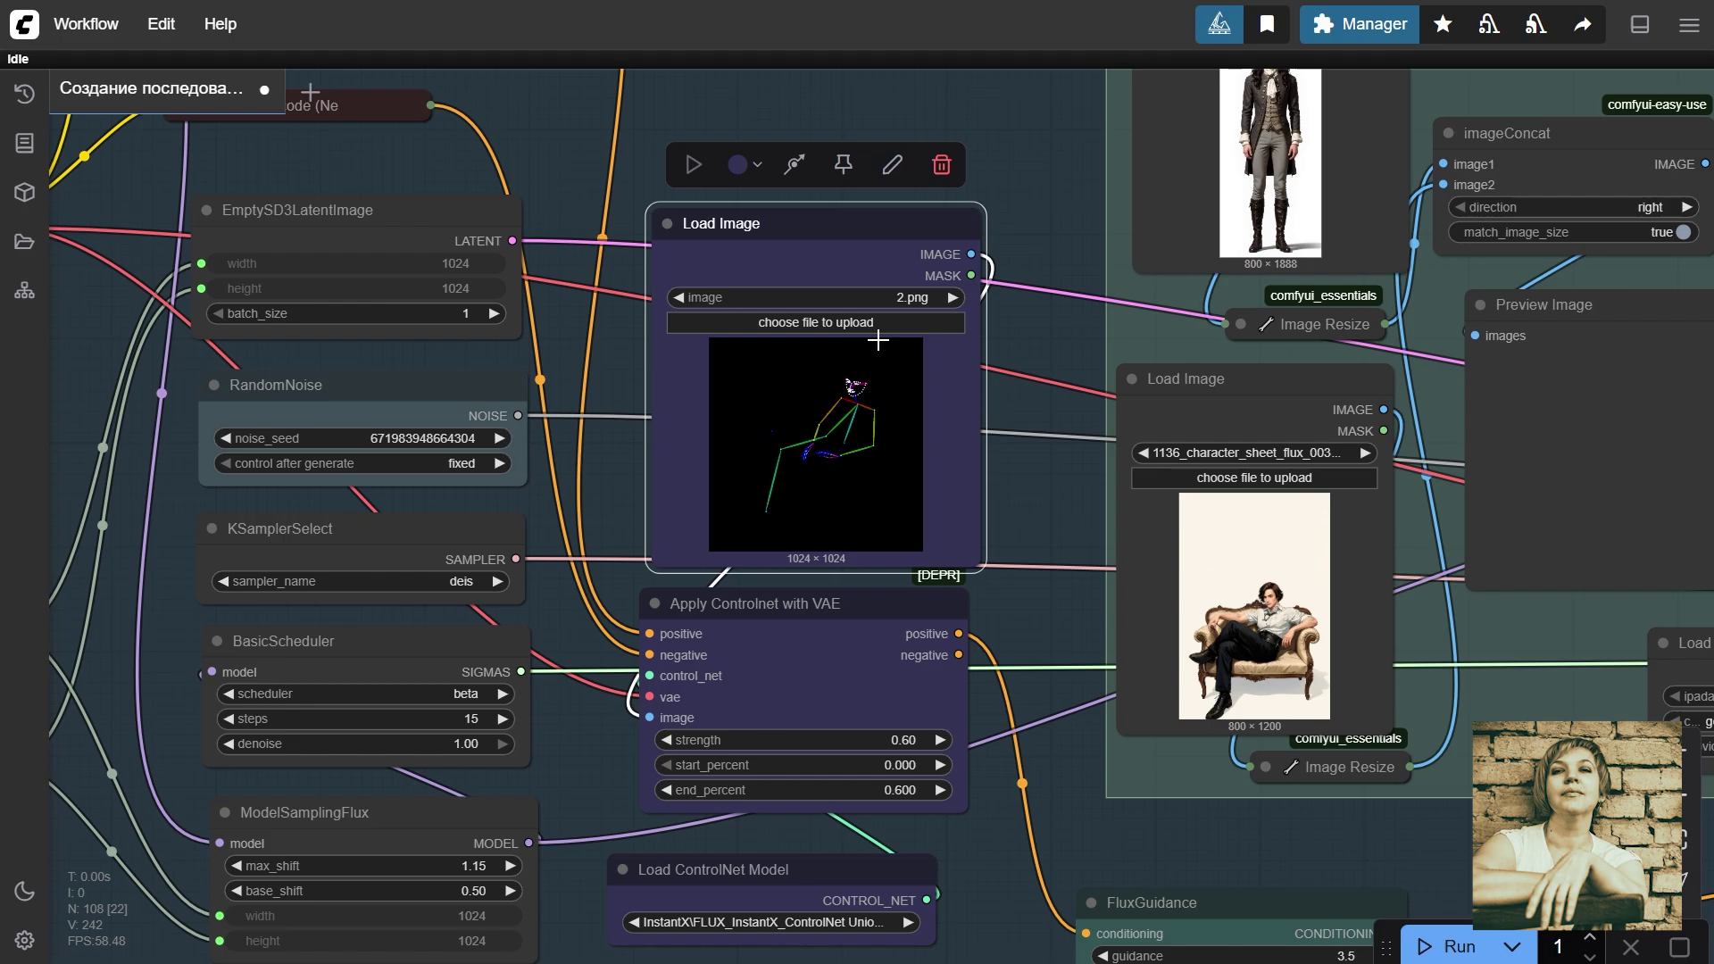
{"action": "scroll", "coordinate": [873, 345], "scroll_direction": "up", "scroll_amount": 6}
{"action": "scroll", "coordinate": [1143, 735], "scroll_direction": "down", "scroll_amount": 5}
Step: Check the strength and end_percent settings of the Apply Controlnet with VAE node
{"action": "left_click_drag", "start_coordinate": [1205, 839], "coordinate": [1112, 606]}
{"action": "left_click", "coordinate": [928, 589]}
{"action": "scroll", "coordinate": [843, 866], "scroll_direction": "up", "scroll_amount": 7}
{"action": "left_click", "coordinate": [1066, 601]}
{"action": "left_click", "coordinate": [1076, 705]}
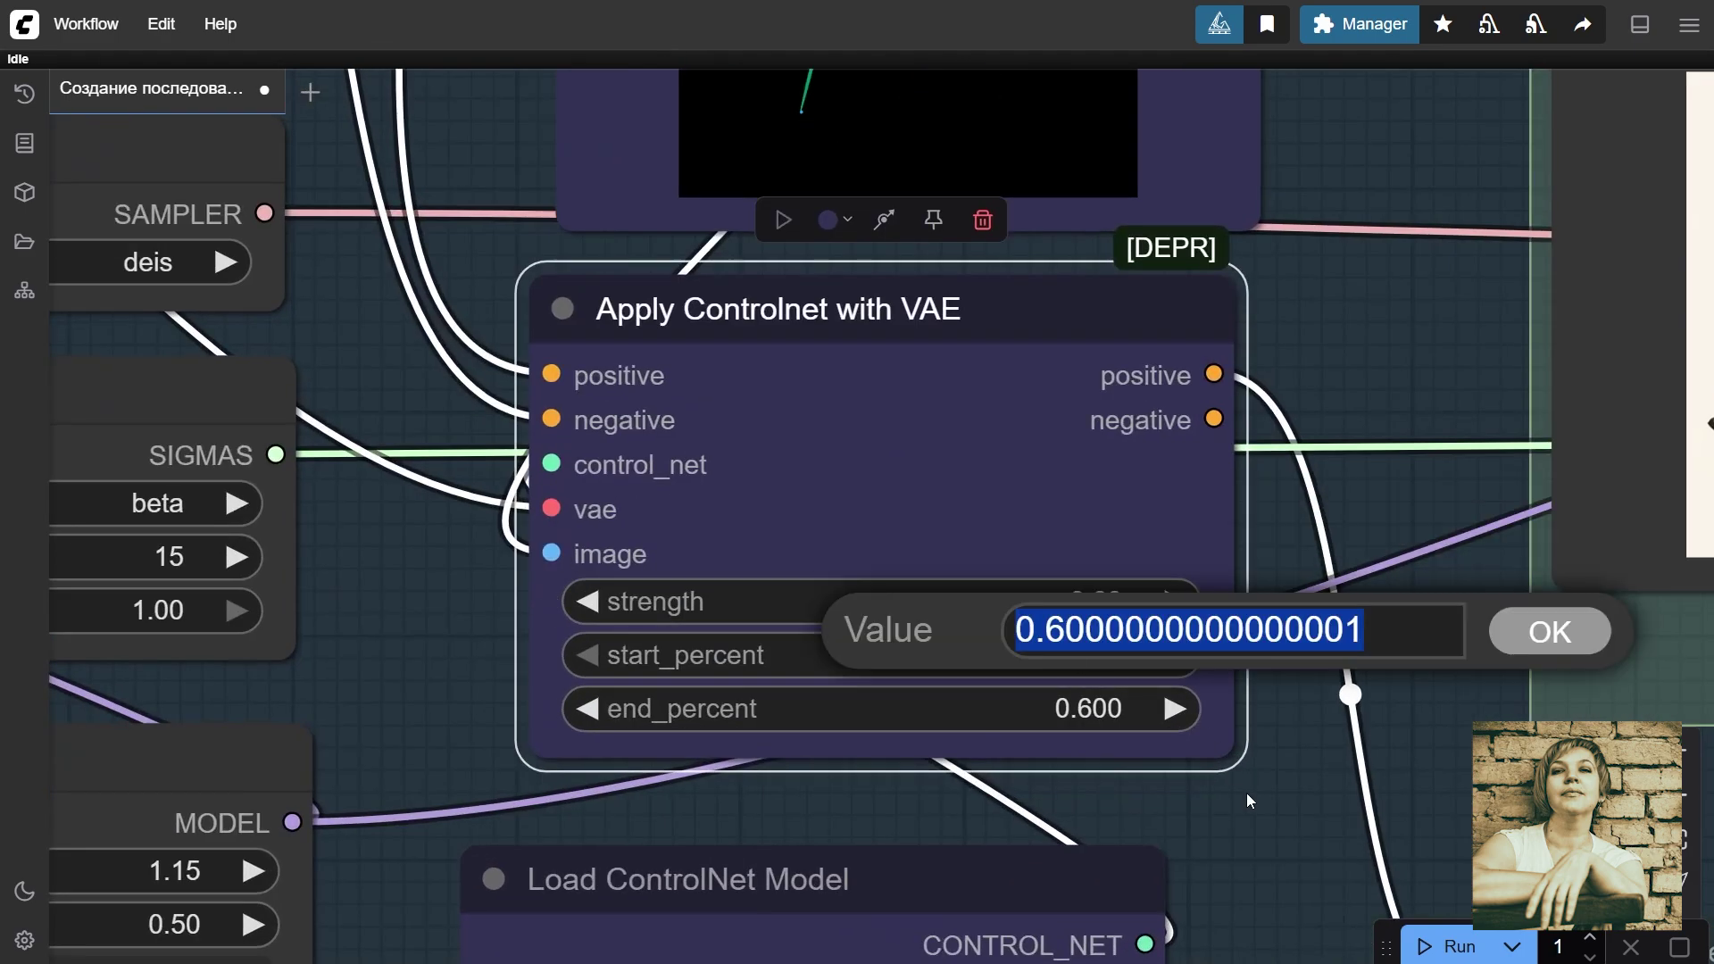
Step: Close the value editor without changes and view the model chosen in the Load ControlNet Model node
{"action": "left_click", "coordinate": [981, 879]}
{"action": "left_click_drag", "start_coordinate": [1247, 799], "coordinate": [1314, 373]}
{"action": "left_click", "coordinate": [872, 566]}
{"action": "left_click", "coordinate": [1166, 544]}
{"action": "scroll", "coordinate": [1250, 504], "scroll_direction": "down", "scroll_amount": 3}
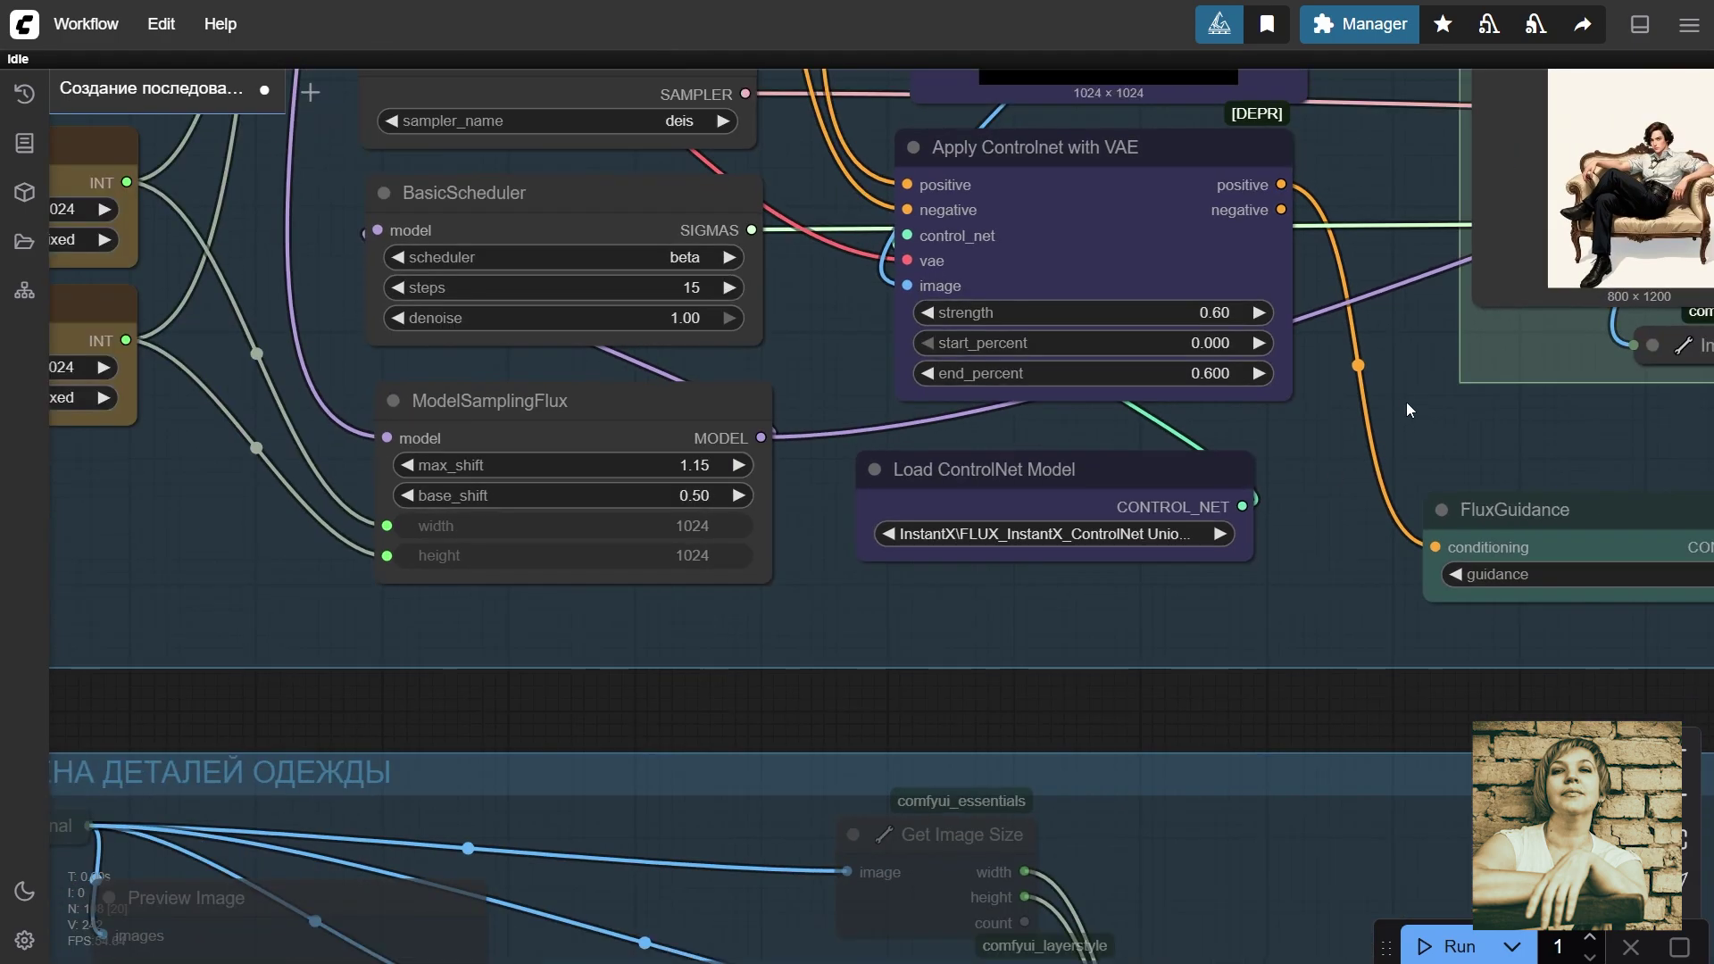
Step: Focus on the IP-Adapter group and look over its two reference images and the imageConcat node
{"action": "left_click_drag", "start_coordinate": [1405, 409], "coordinate": [879, 708]}
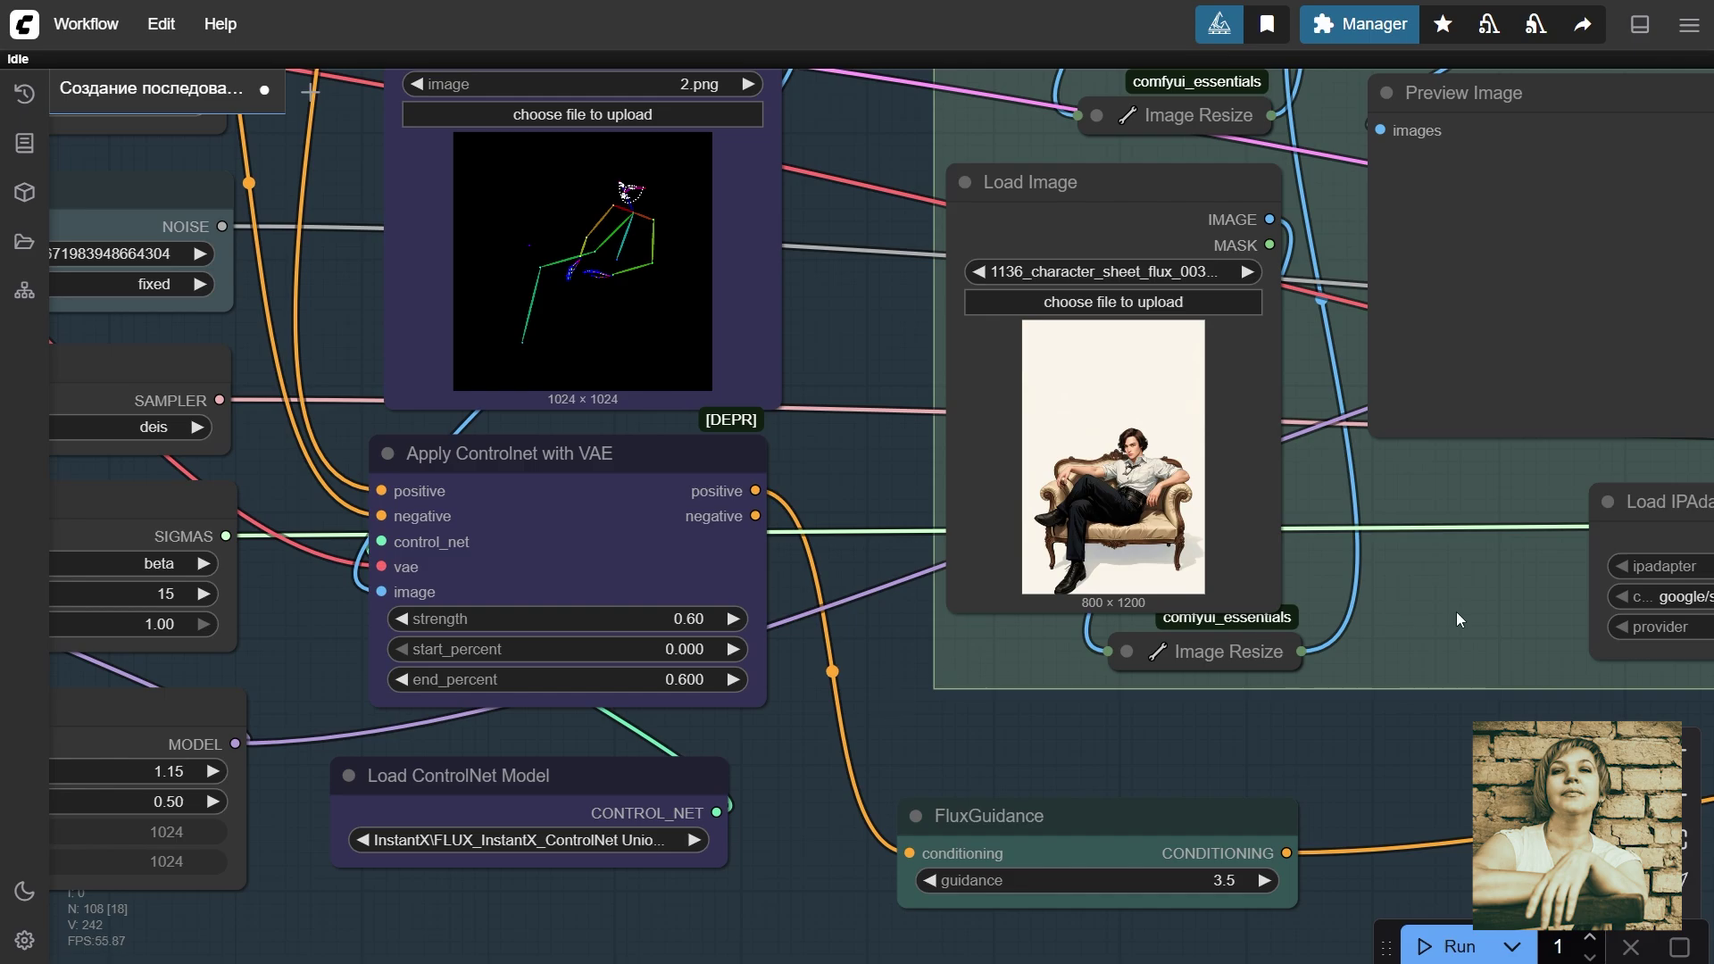
{"action": "scroll", "coordinate": [1042, 295], "scroll_direction": "down", "scroll_amount": 2}
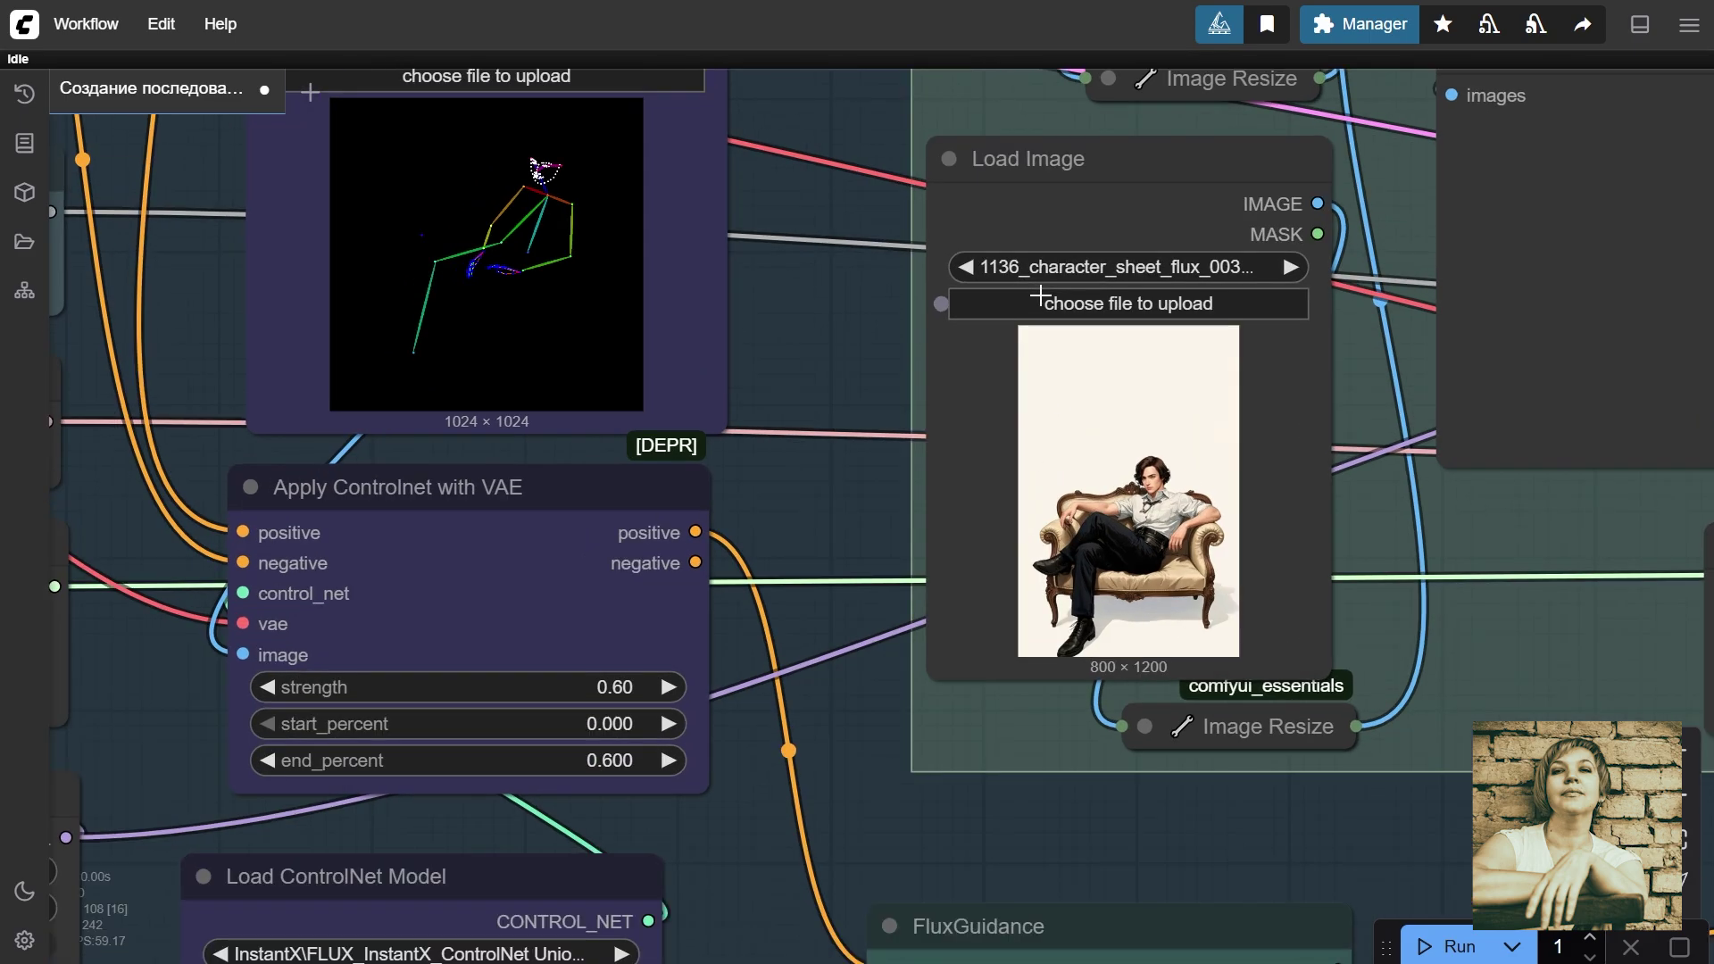
{"action": "left_click_drag", "start_coordinate": [914, 196], "coordinate": [800, 640]}
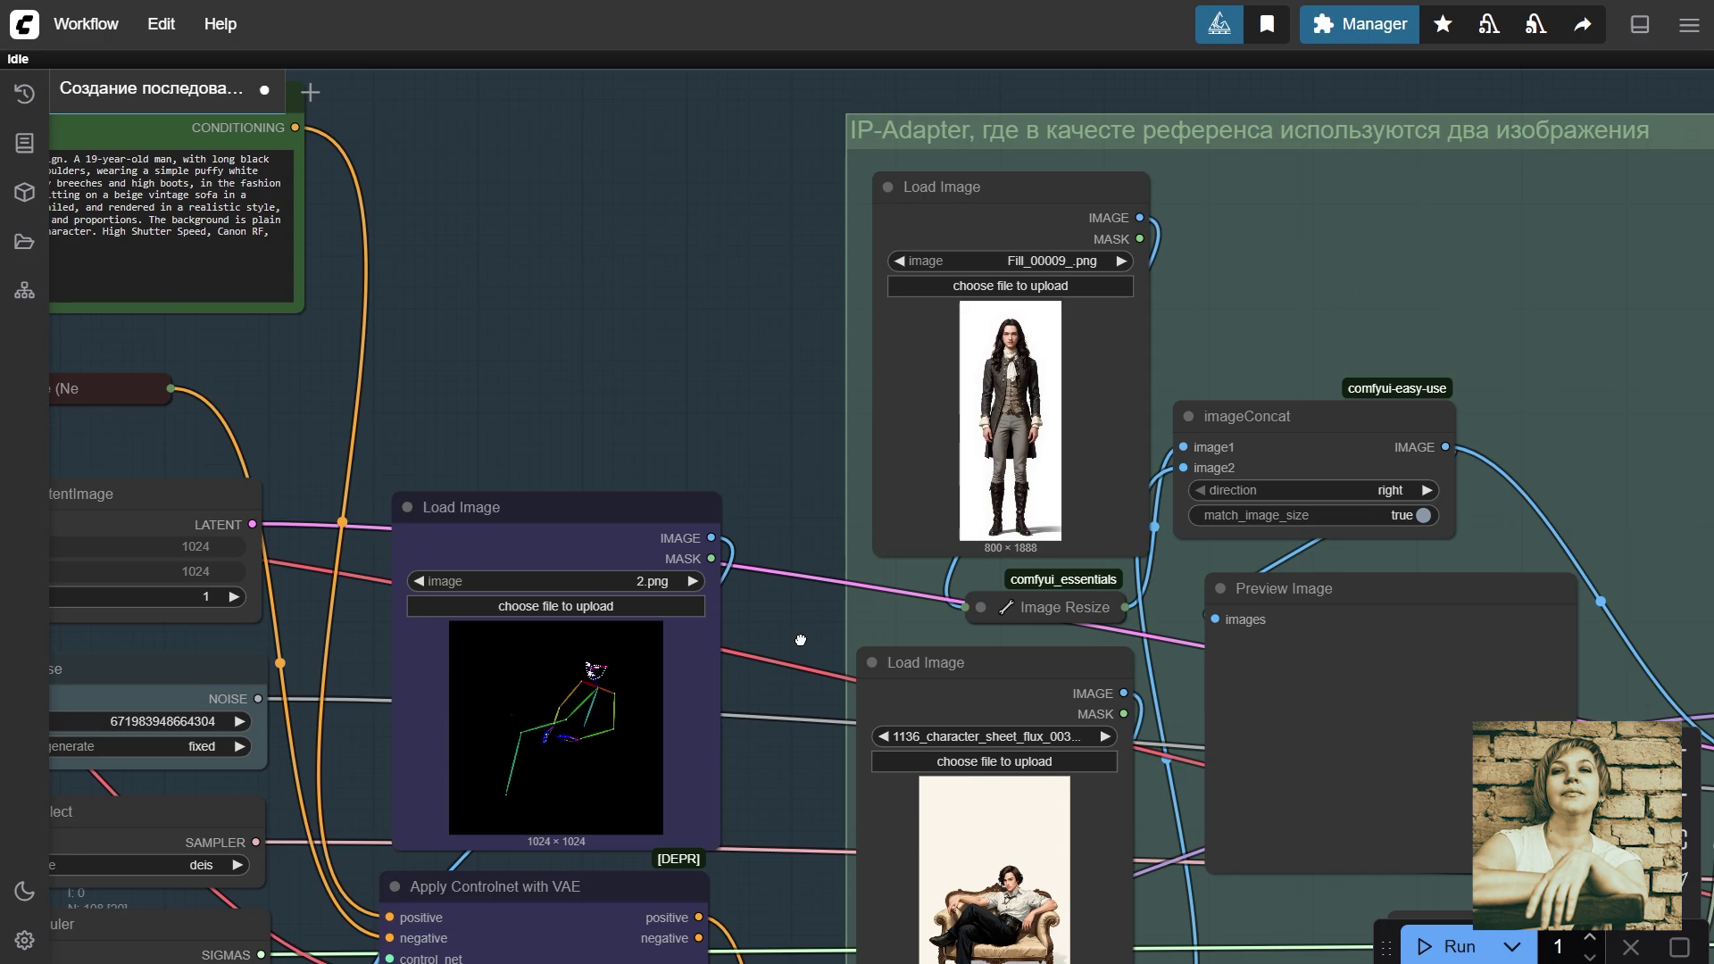
{"action": "left_click", "coordinate": [1019, 132]}
{"action": "key", "text": "."}
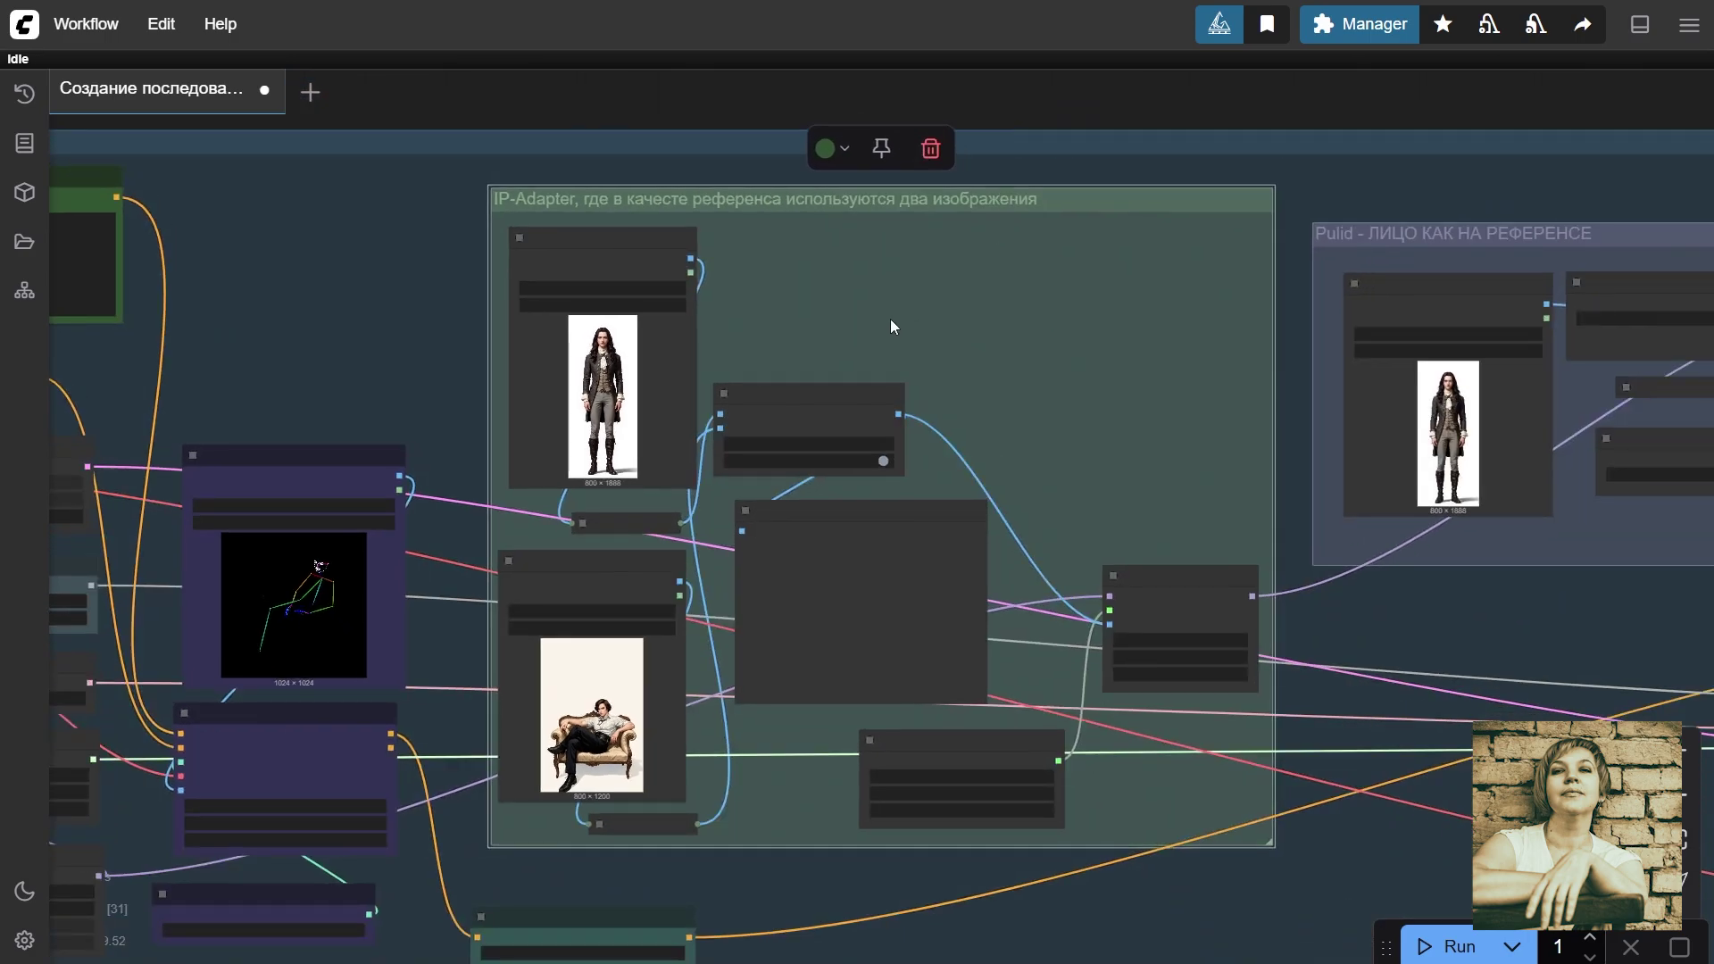
{"action": "scroll", "coordinate": [891, 319], "scroll_direction": "up", "scroll_amount": 5}
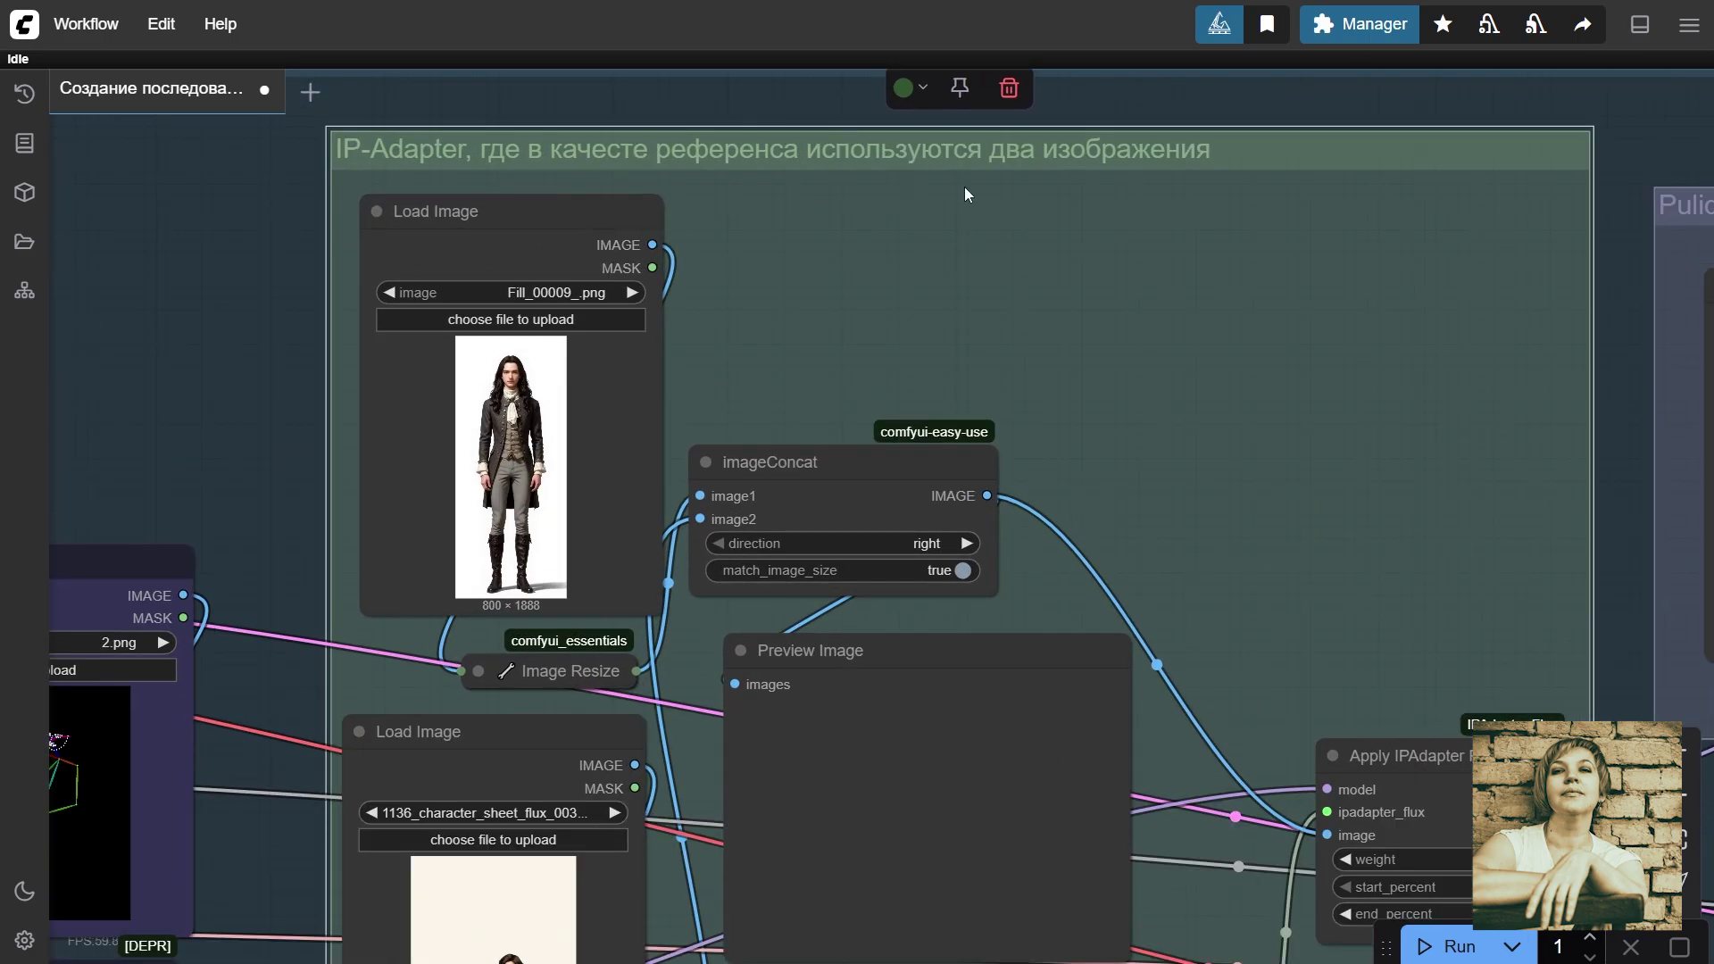
Step: Examine the settings of the Load IPAdapter Flux Model and Apply IPAdapter Flux Model nodes up close
{"action": "left_click_drag", "start_coordinate": [1013, 239], "coordinate": [1081, 208]}
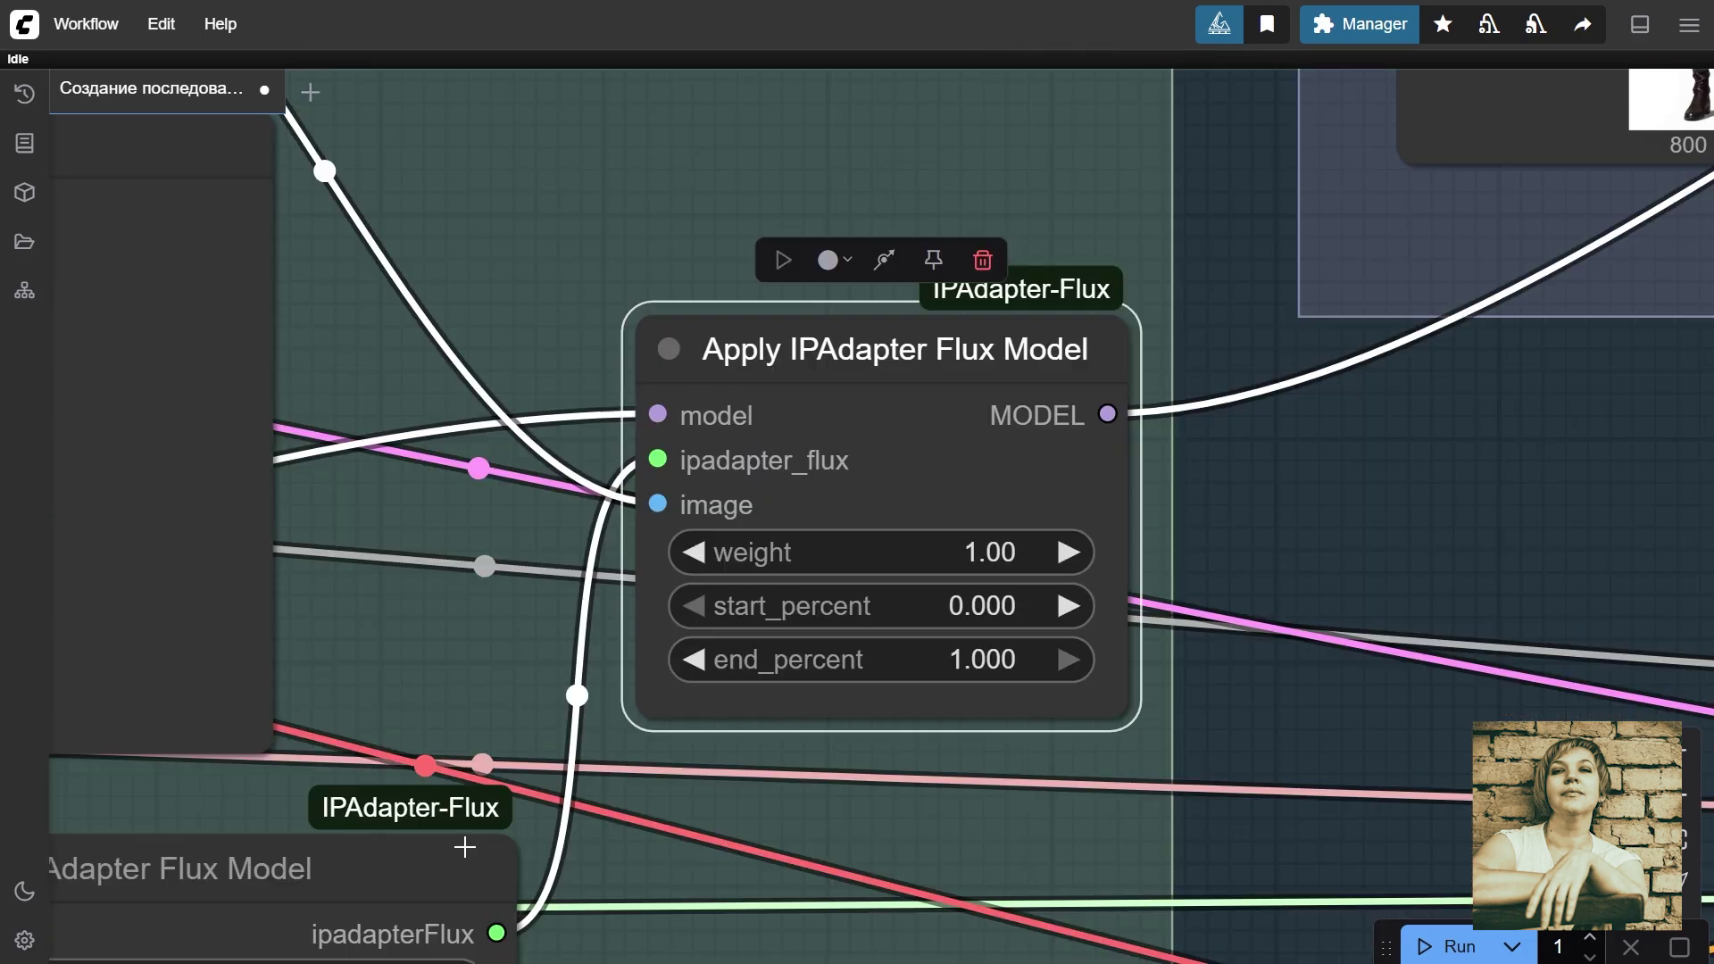
{"action": "left_click", "coordinate": [461, 852]}
{"action": "key", "text": "."}
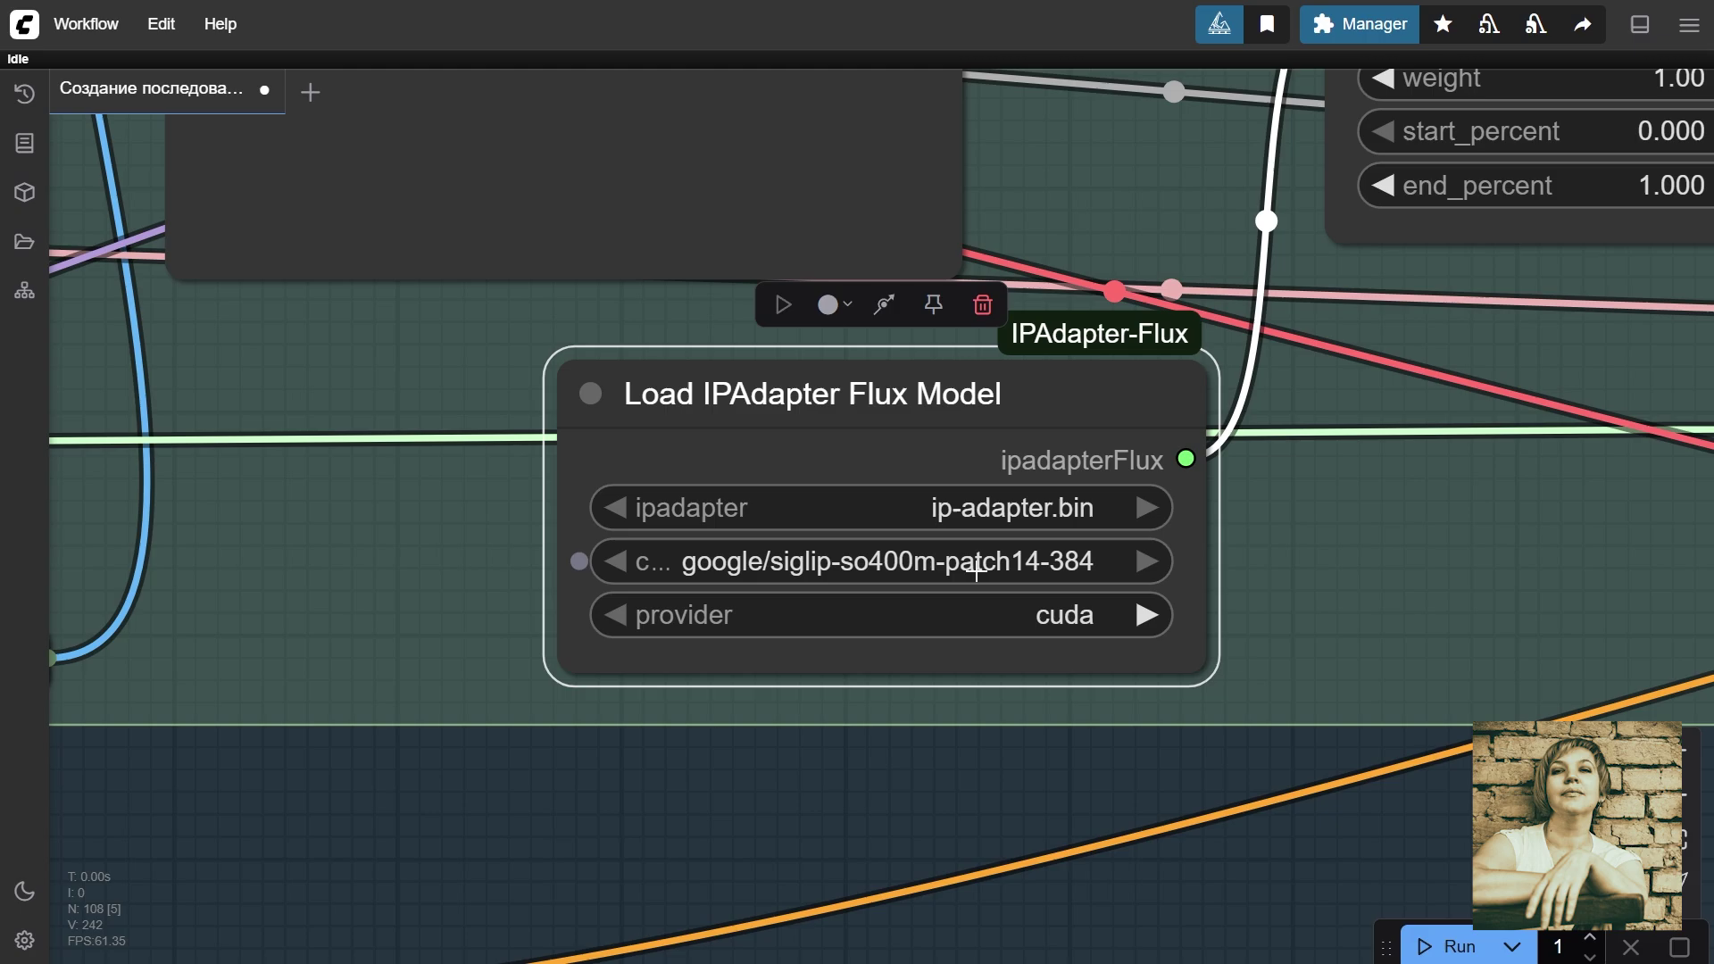
{"action": "scroll", "coordinate": [979, 574], "scroll_direction": "down", "scroll_amount": 6}
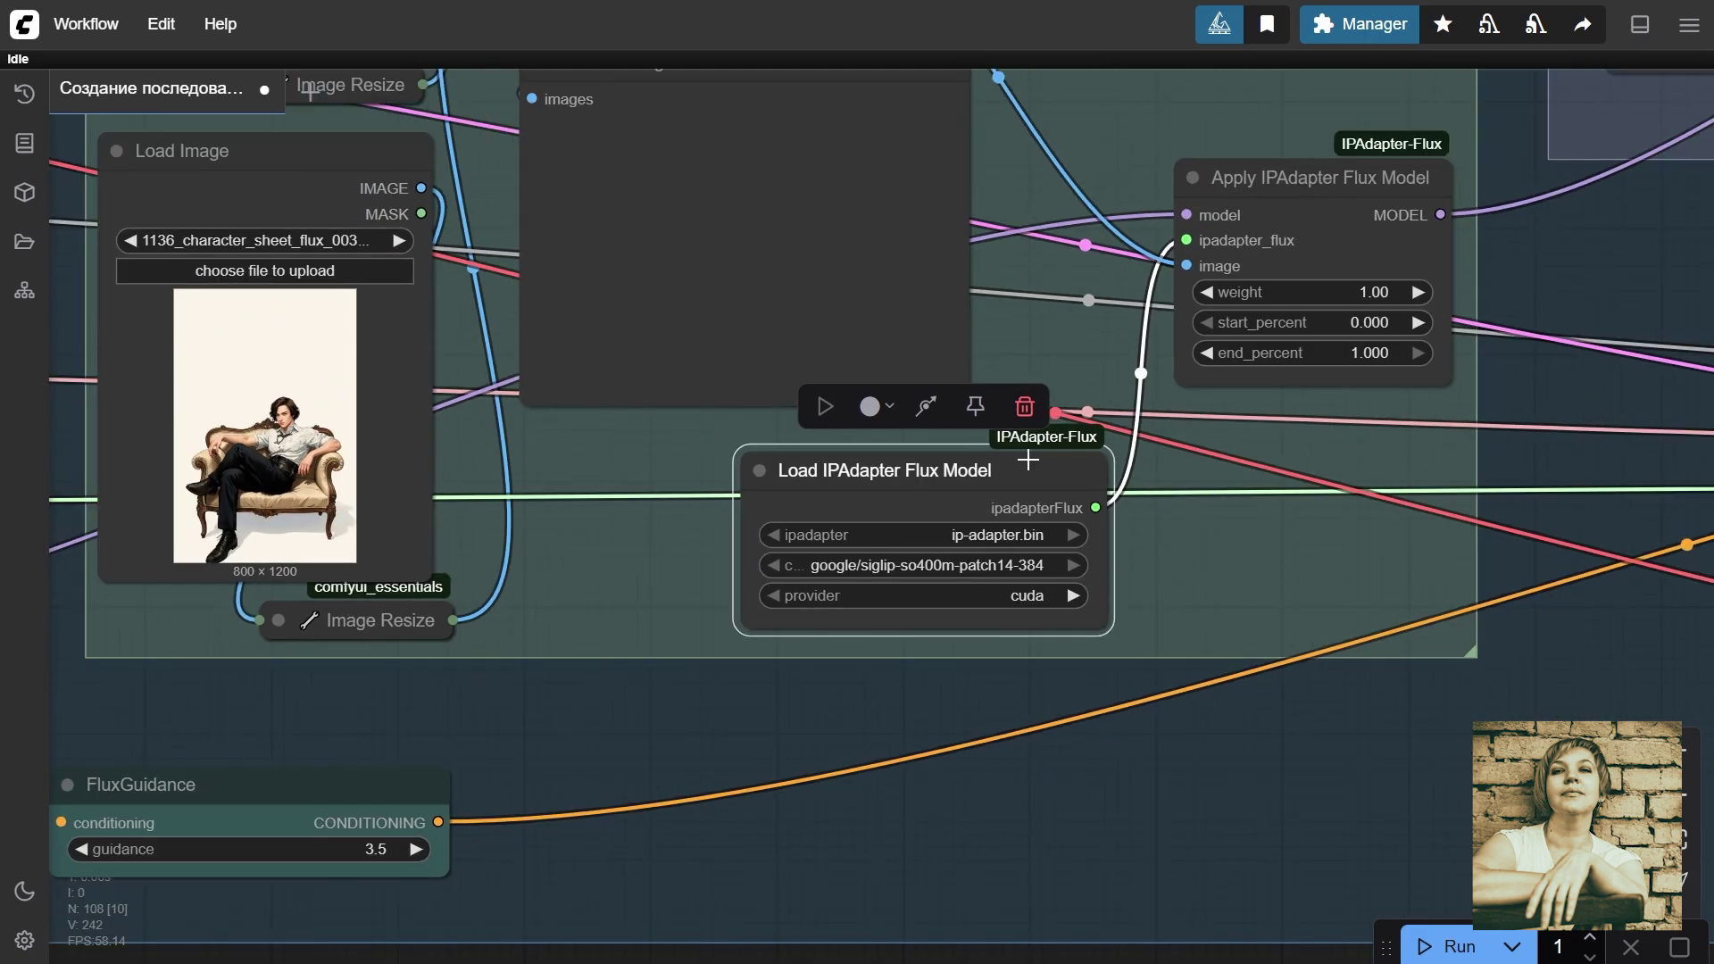
{"action": "left_click", "coordinate": [1236, 185]}
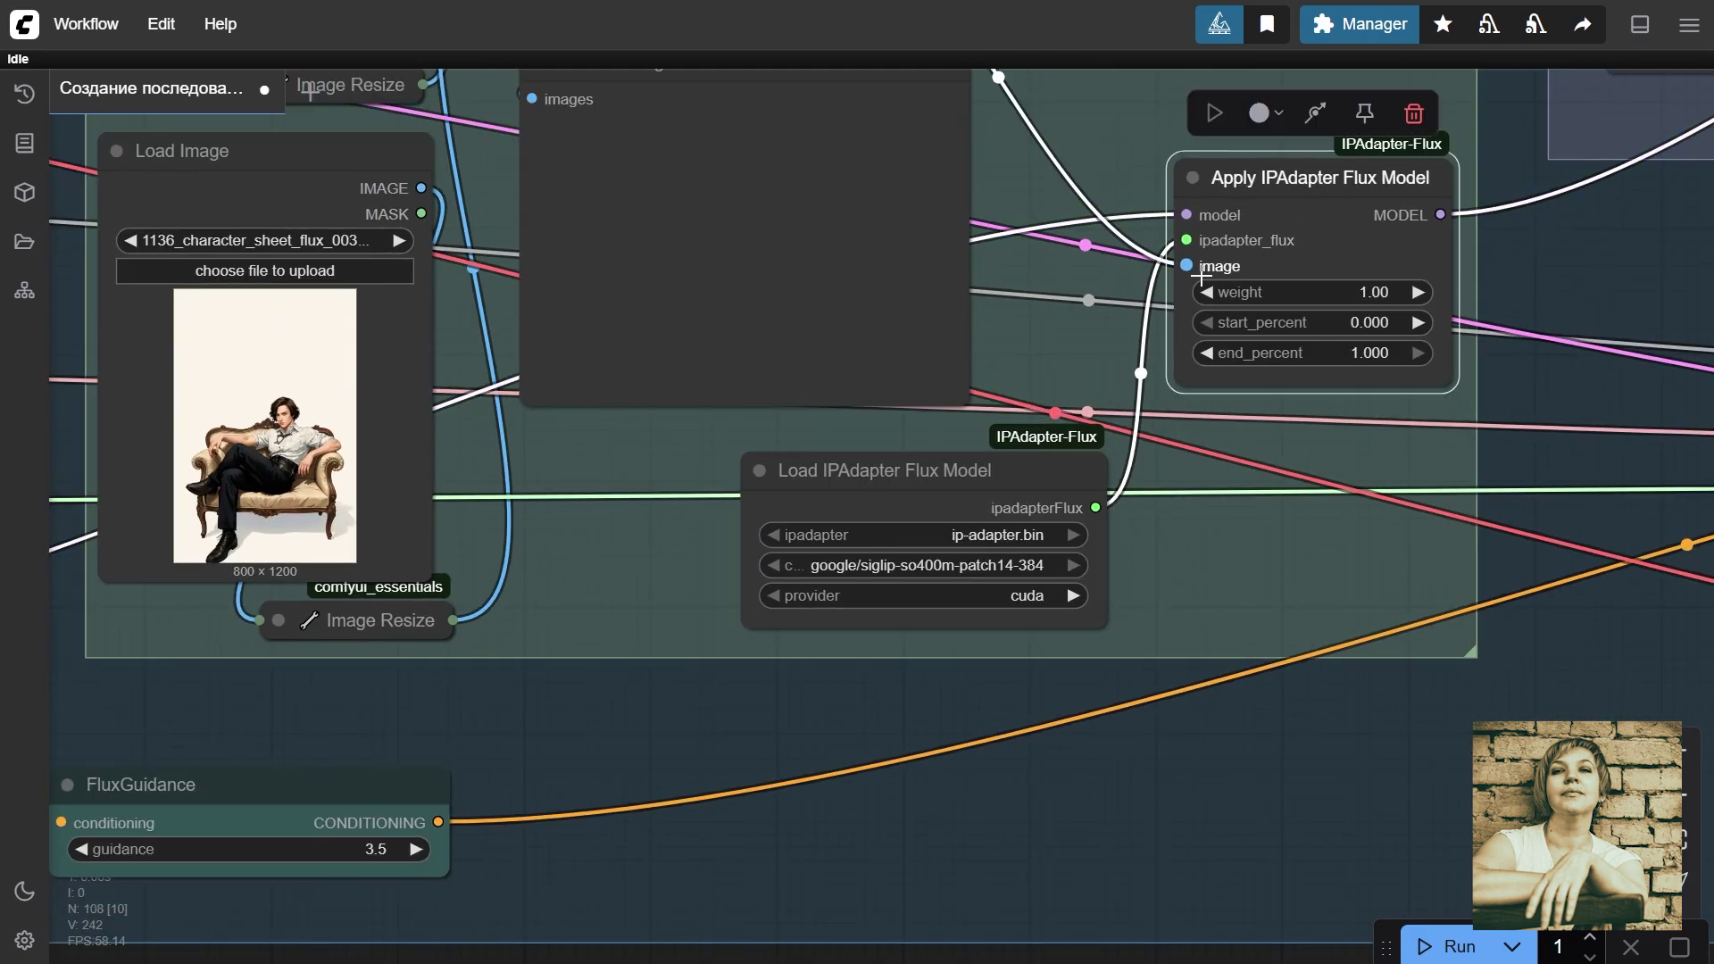
{"action": "key", "text": "period"}
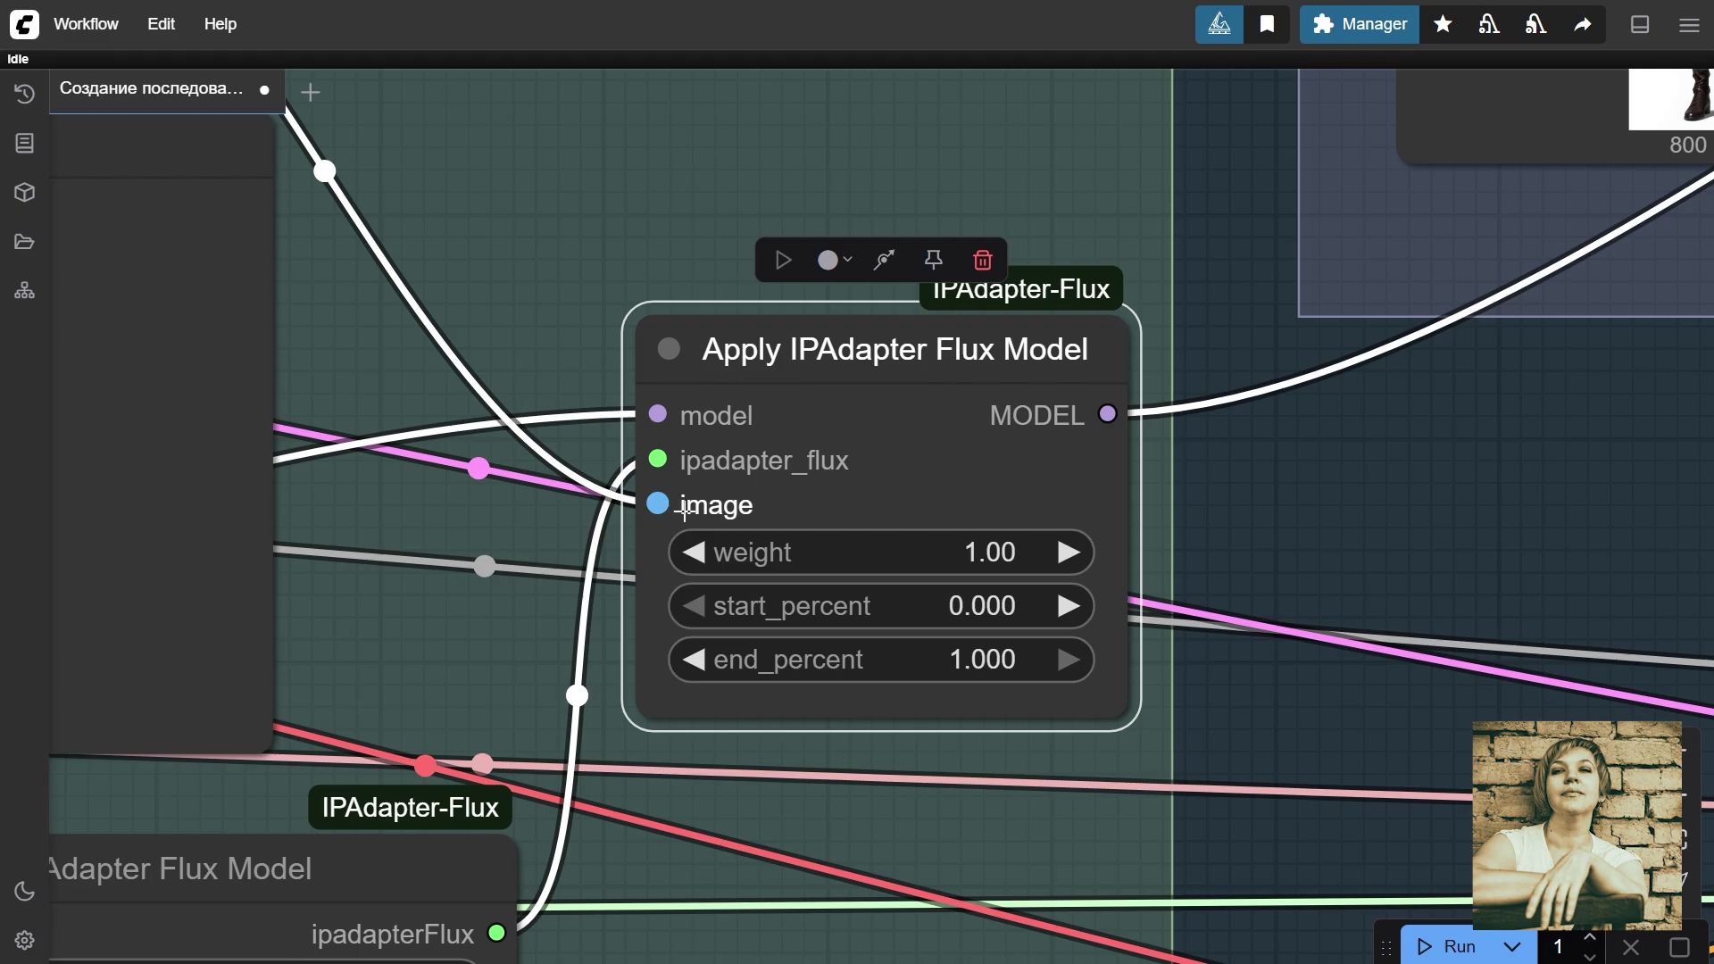
{"action": "scroll", "coordinate": [680, 507], "scroll_direction": "down", "scroll_amount": 6}
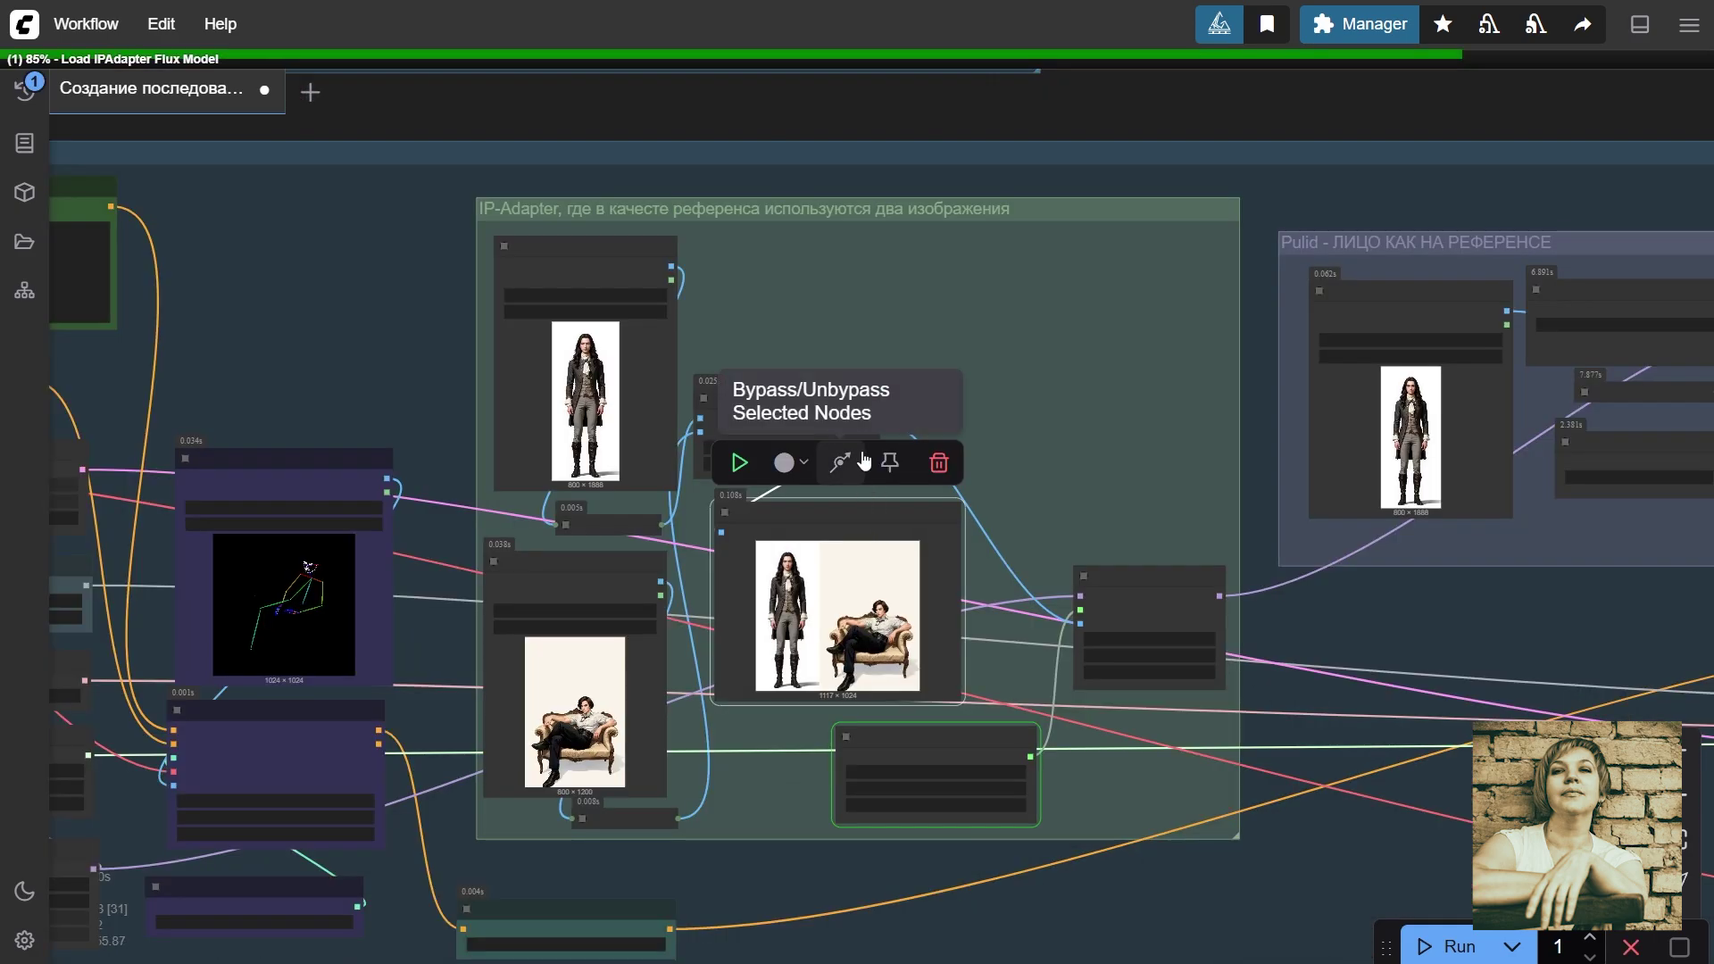
Step: View the two joined reference images in the IP-Adapter group's Preview Image node
{"action": "left_click_drag", "start_coordinate": [1028, 473], "coordinate": [1069, 431]}
{"action": "left_click", "coordinate": [1070, 430]}
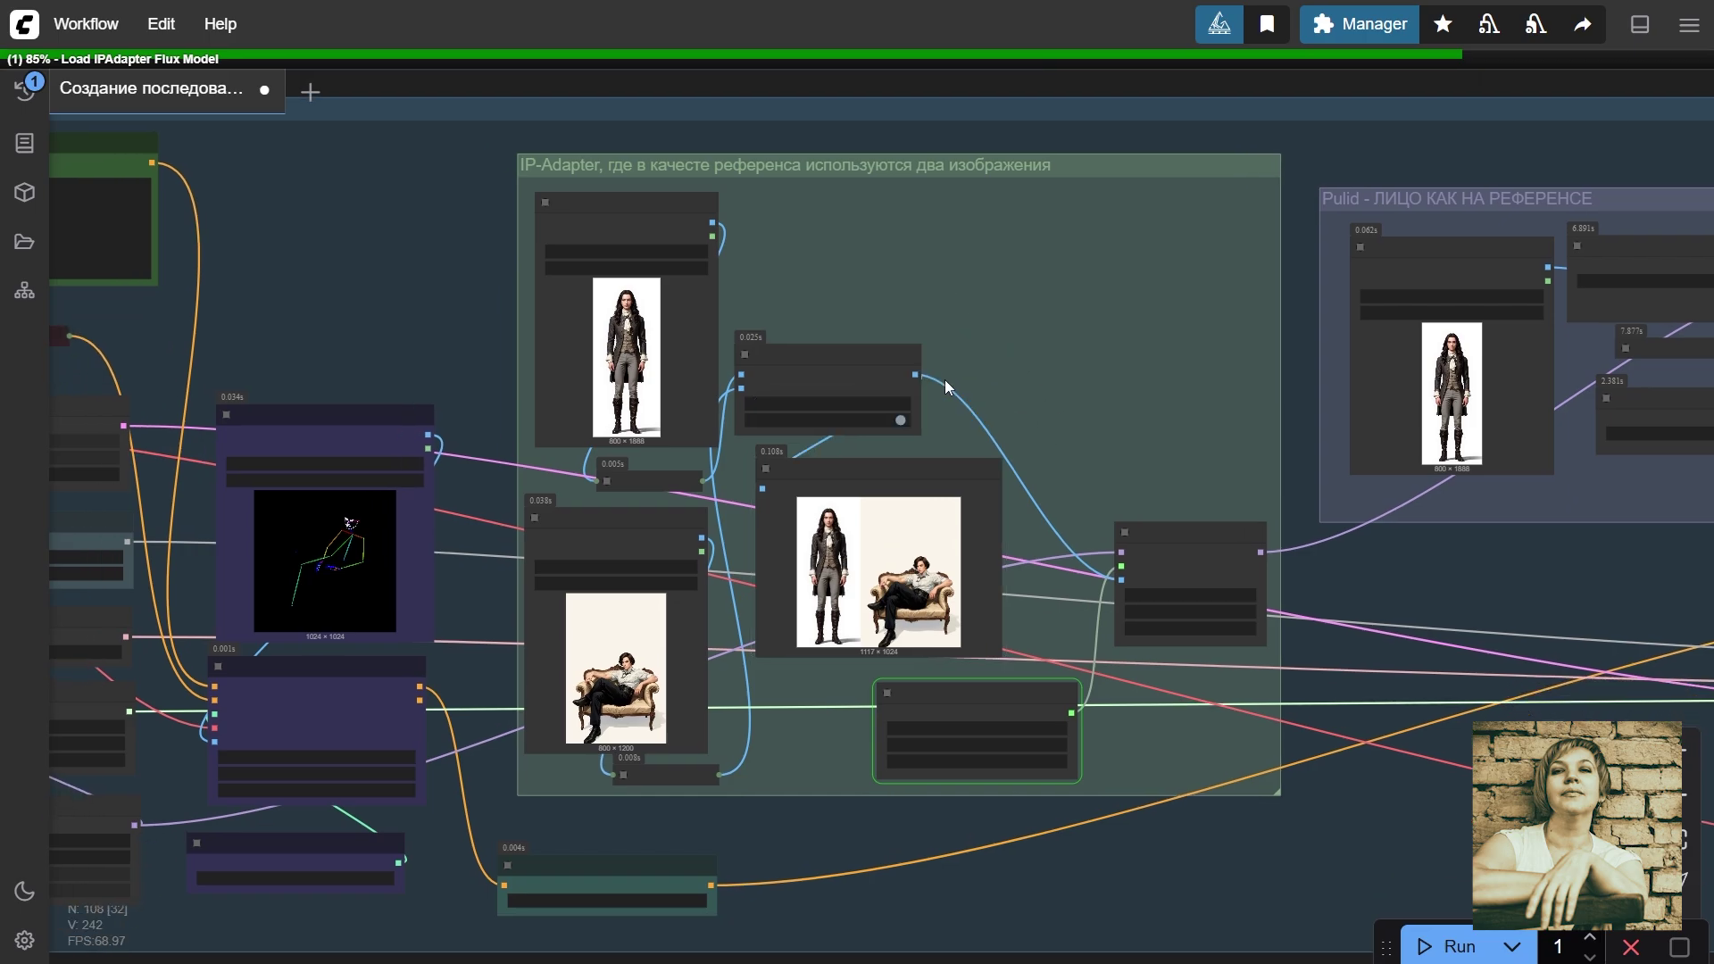
{"action": "left_click", "coordinate": [947, 467]}
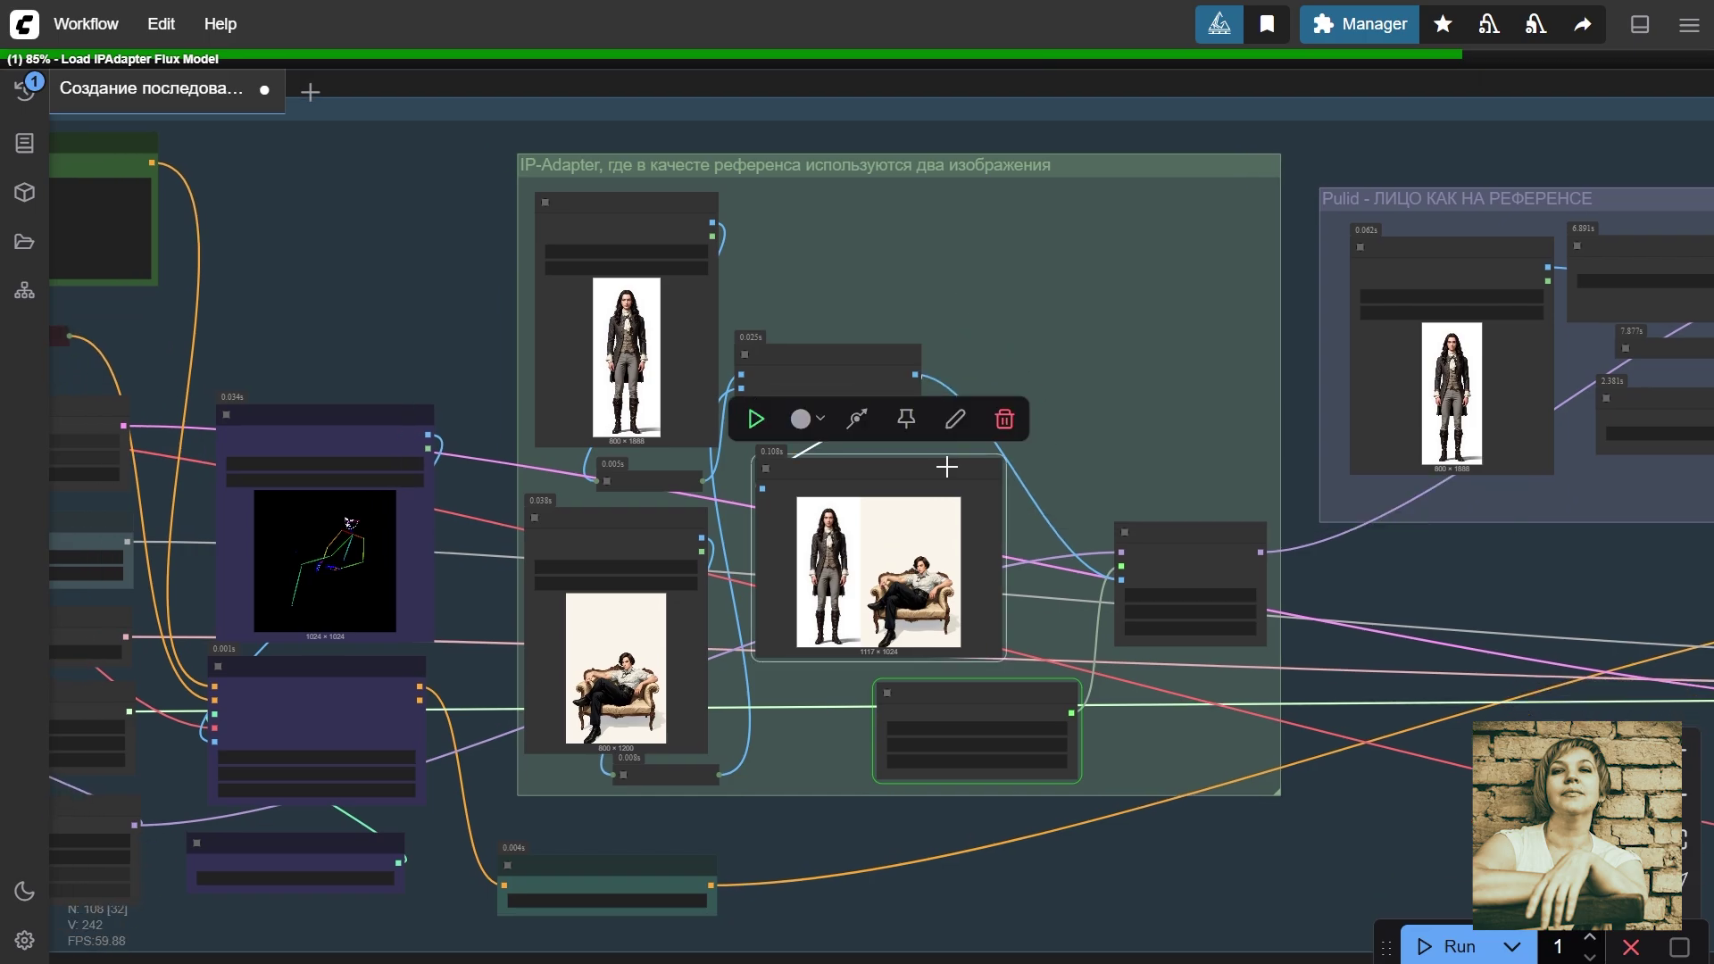
{"action": "scroll", "coordinate": [947, 467], "scroll_direction": "up", "scroll_amount": 15}
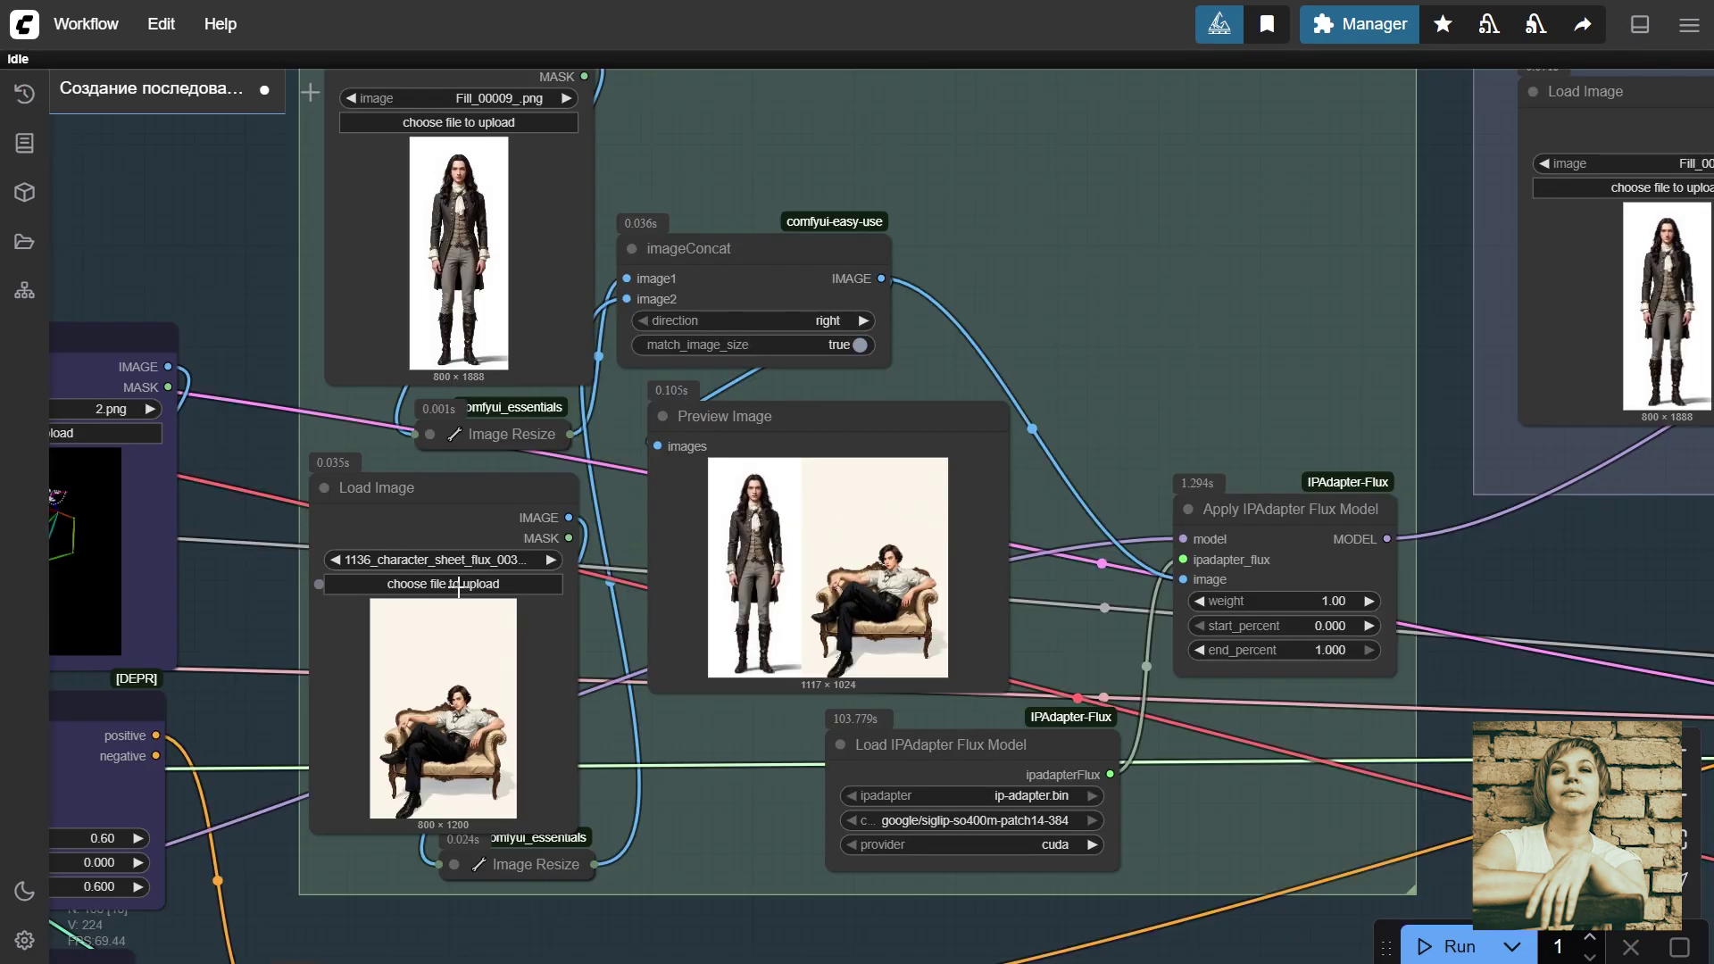
Step: Load ComfyUI_00056_.png into the IP-Adapter group's second Load Image node and compare it with the joined preview
{"action": "left_click", "coordinate": [443, 586]}
{"action": "left_click", "coordinate": [734, 687]}
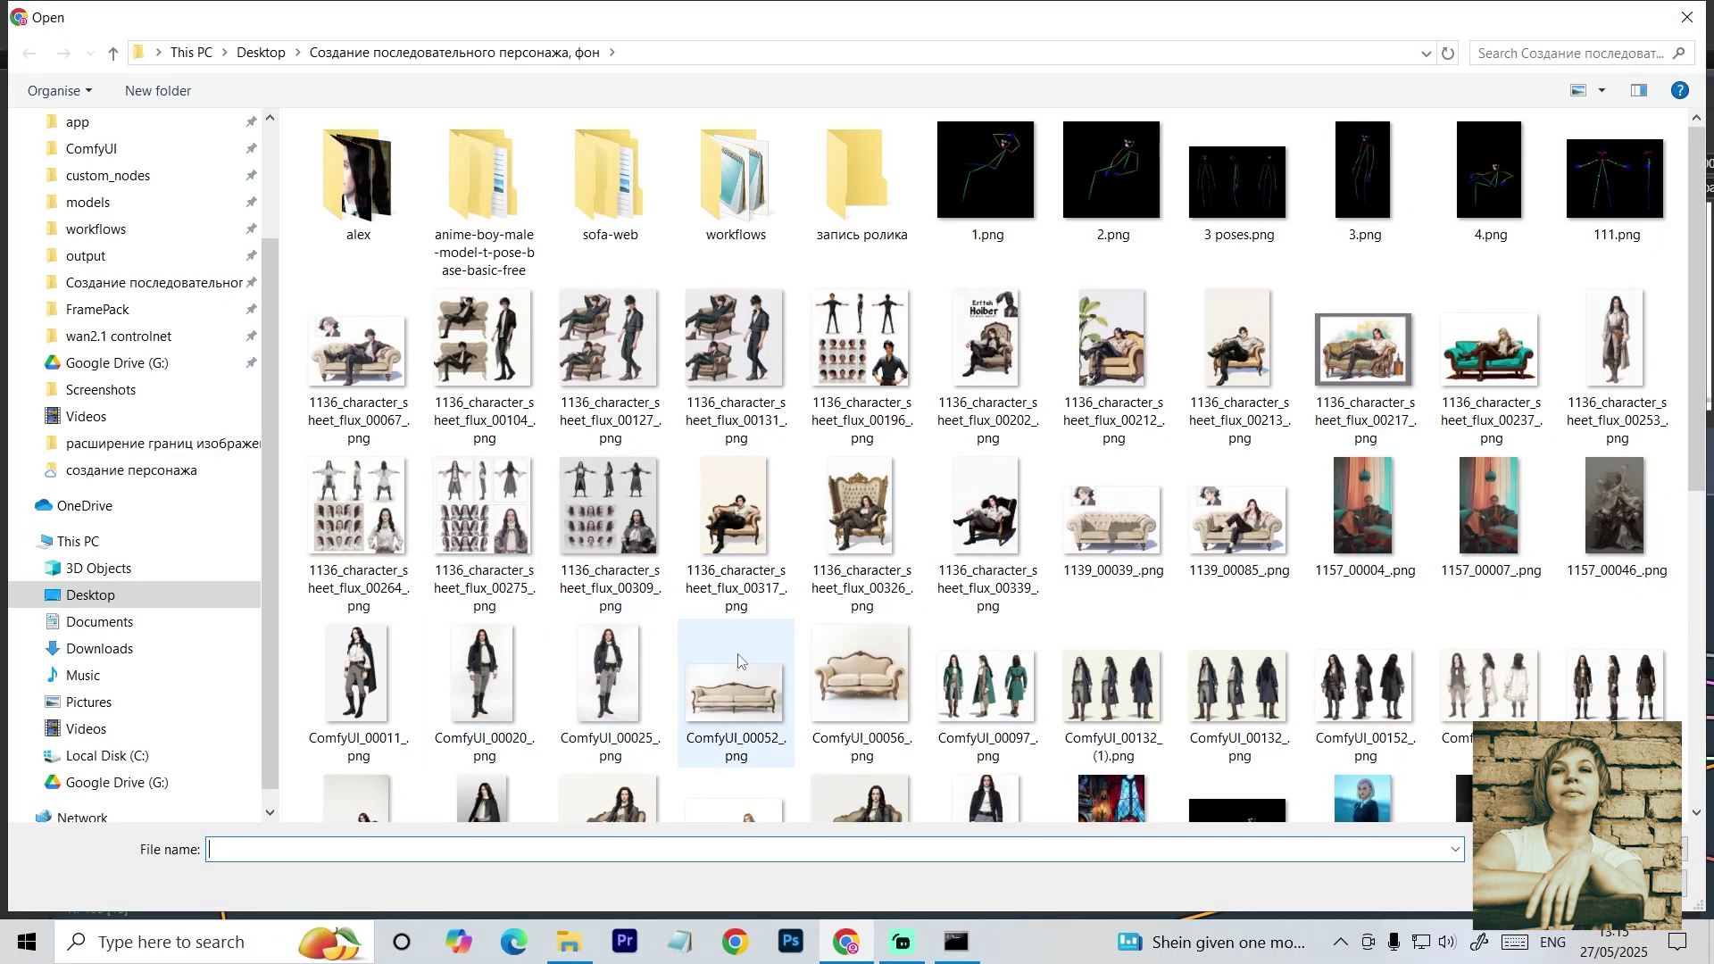
{"action": "left_click", "coordinate": [872, 697]}
{"action": "double_click", "coordinate": [872, 696]}
{"action": "left_click_drag", "start_coordinate": [749, 718], "coordinate": [824, 816]}
{"action": "scroll", "coordinate": [792, 704], "scroll_direction": "up", "scroll_amount": 8}
{"action": "scroll", "coordinate": [794, 706], "scroll_direction": "up", "scroll_amount": 2}
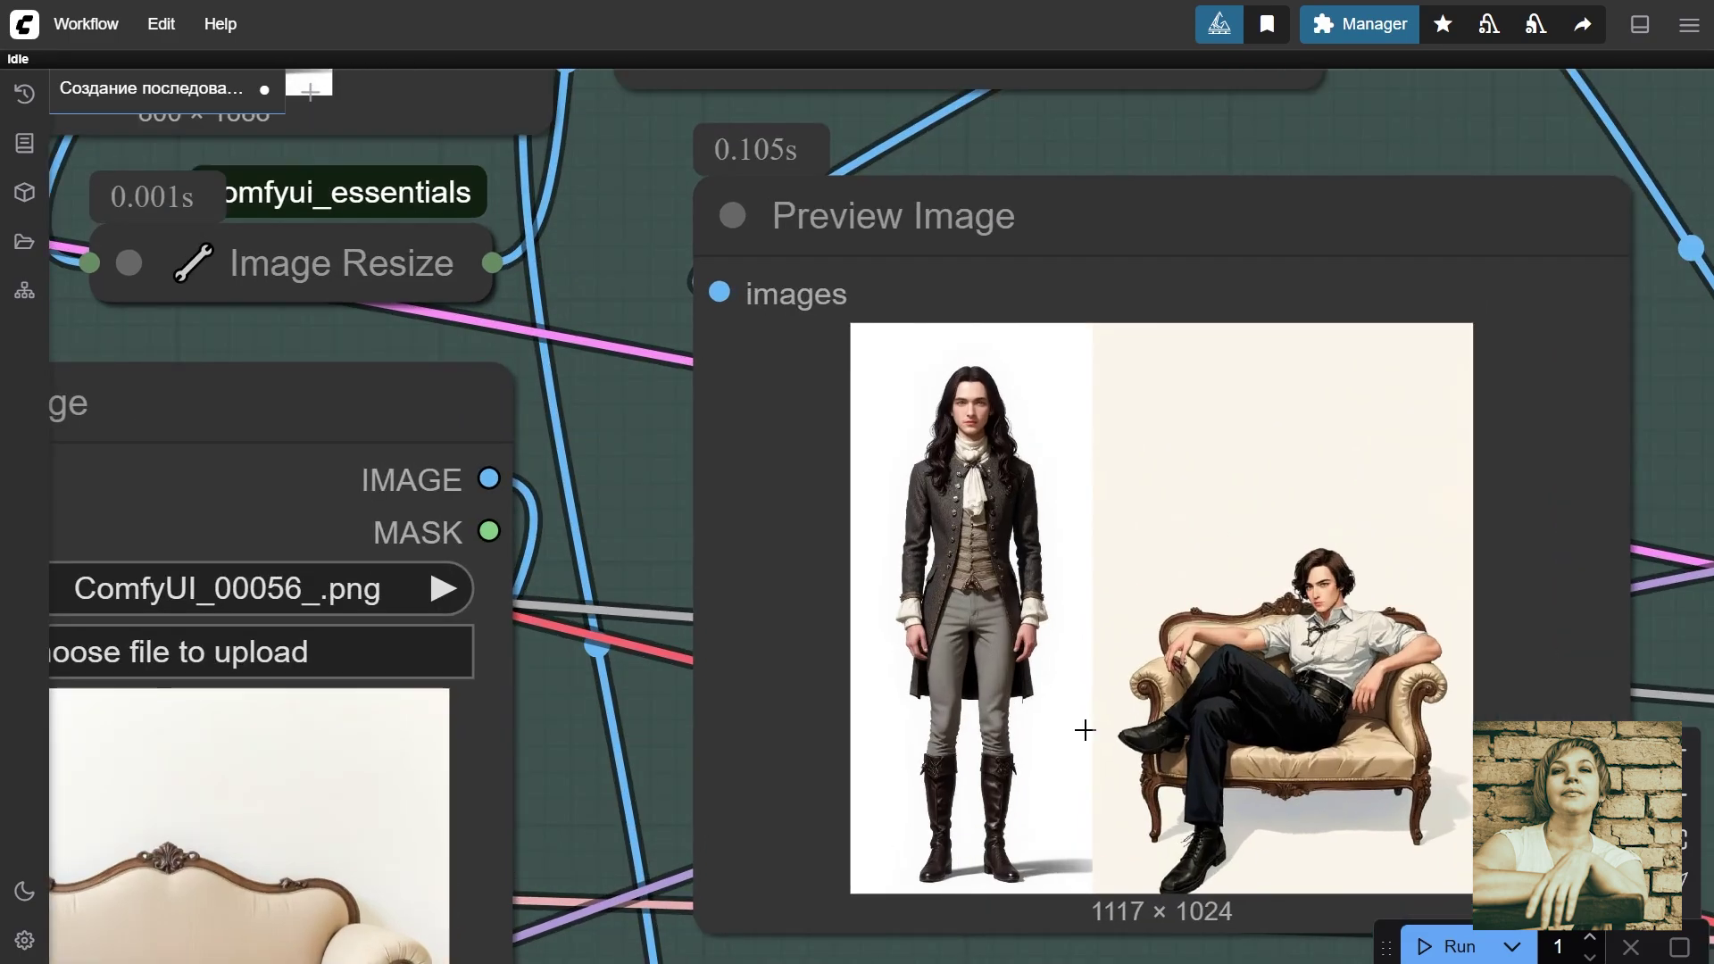
Step: Expand the collapsed Image Resize node under the standing character's reference image to show its size settings
{"action": "scroll", "coordinate": [1087, 728], "scroll_direction": "down", "scroll_amount": 2}
{"action": "left_click_drag", "start_coordinate": [825, 726], "coordinate": [1055, 324]}
{"action": "scroll", "coordinate": [830, 478], "scroll_direction": "up", "scroll_amount": 5}
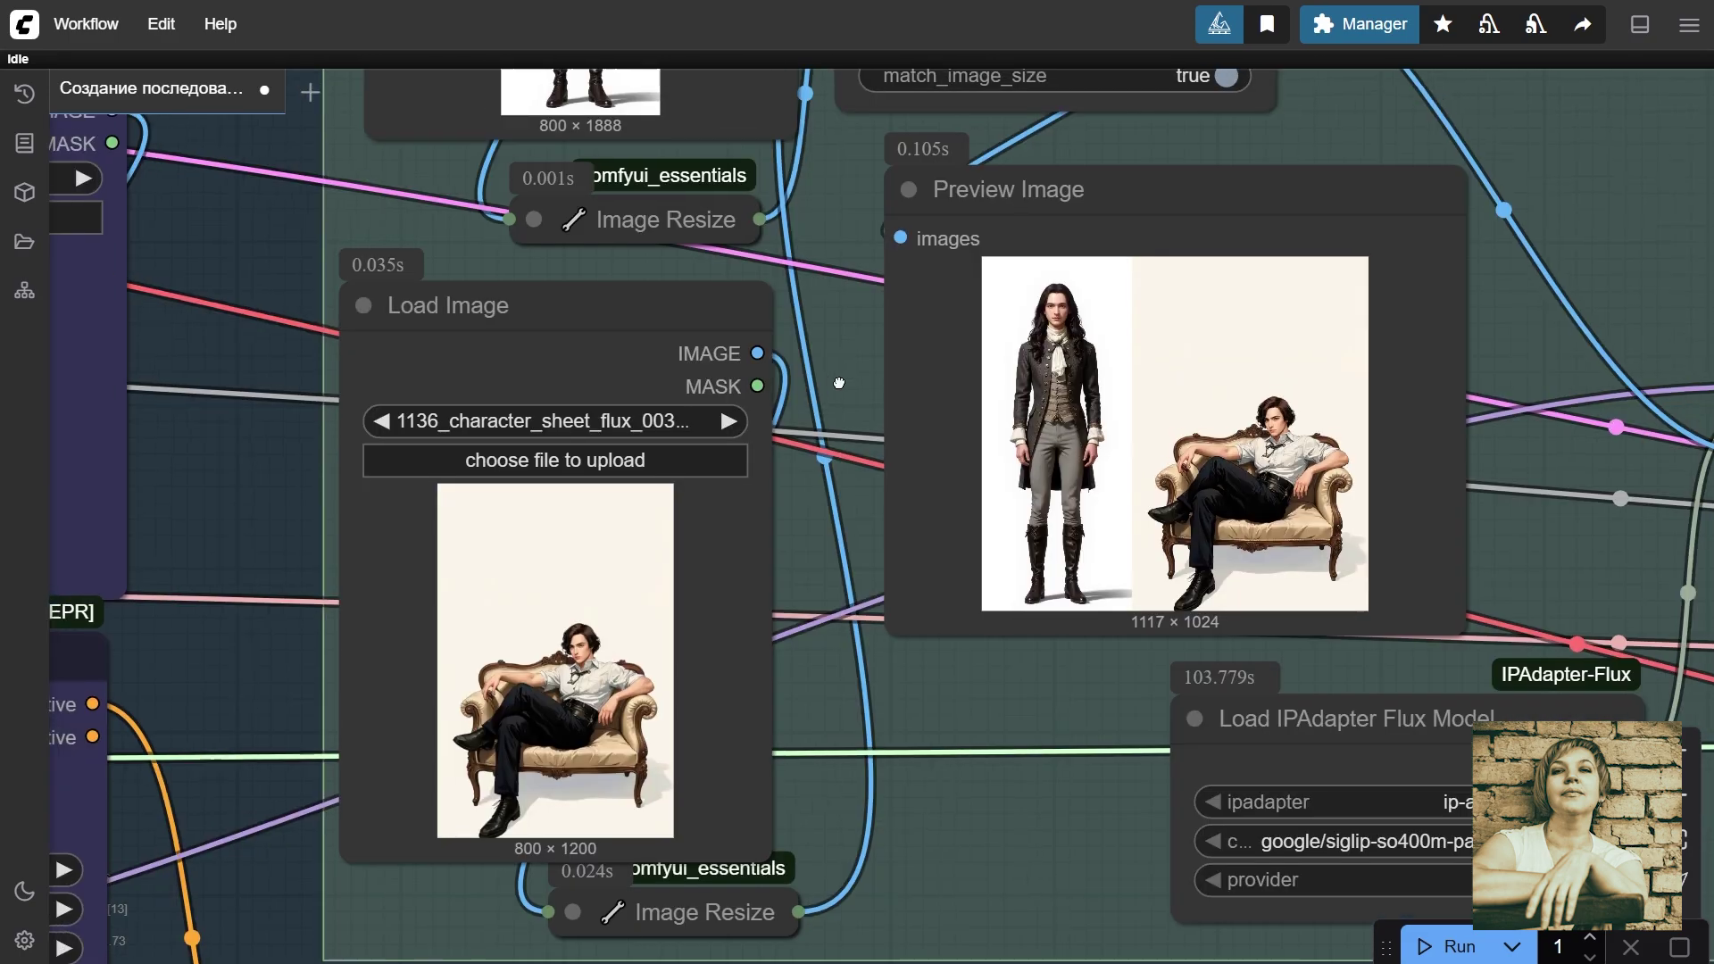
{"action": "left_click_drag", "start_coordinate": [839, 383], "coordinate": [1057, 648]}
{"action": "left_click", "coordinate": [848, 475]}
{"action": "left_click", "coordinate": [752, 486]}
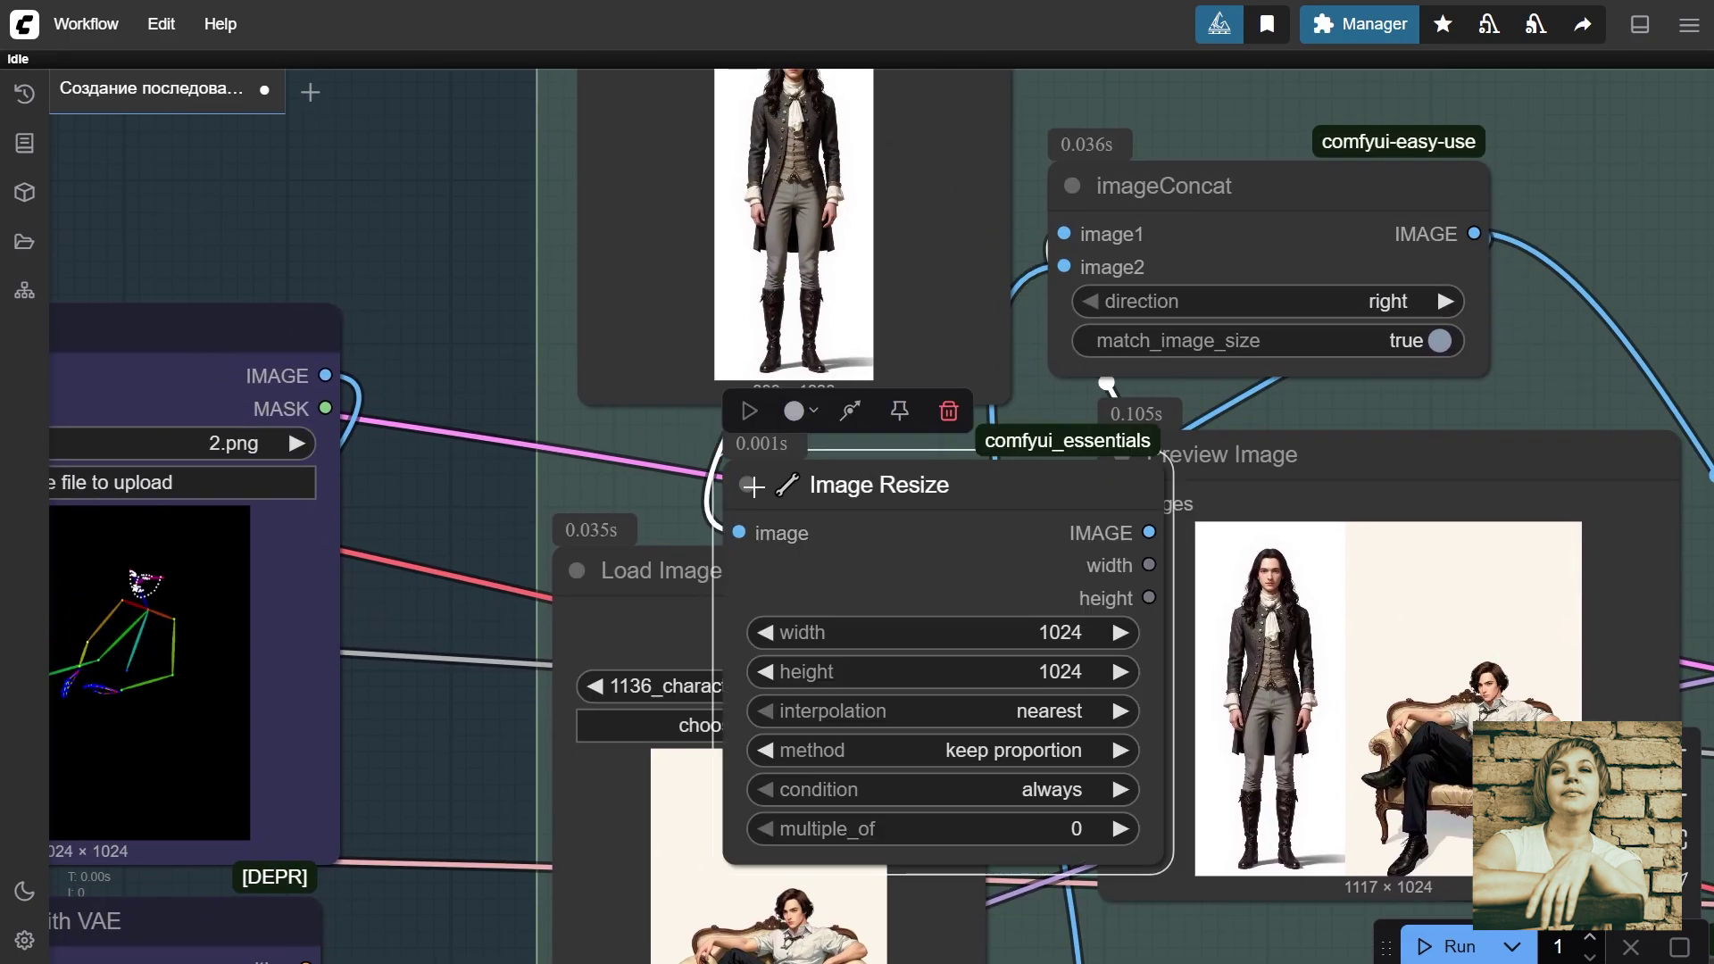
Step: Review the Image Resize settings, collapse the node and place it beside the standing character's Load Image node
{"action": "left_click_drag", "start_coordinate": [1044, 452], "coordinate": [829, 406]}
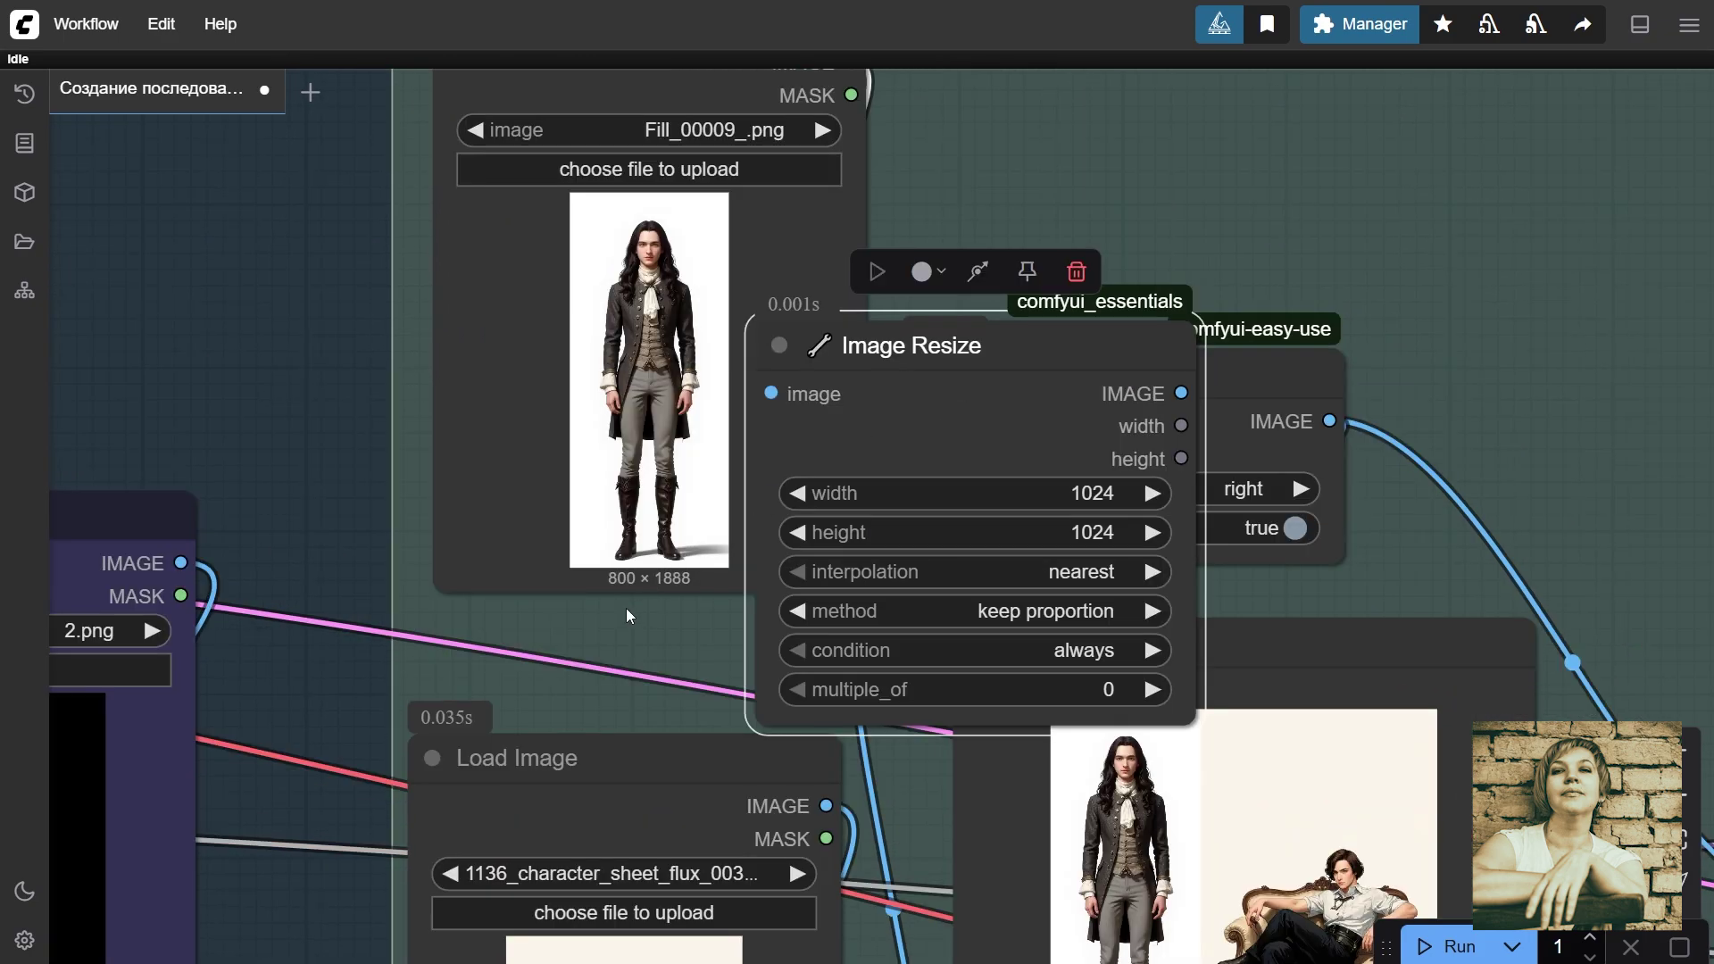
{"action": "left_click_drag", "start_coordinate": [1324, 594], "coordinate": [1277, 598]}
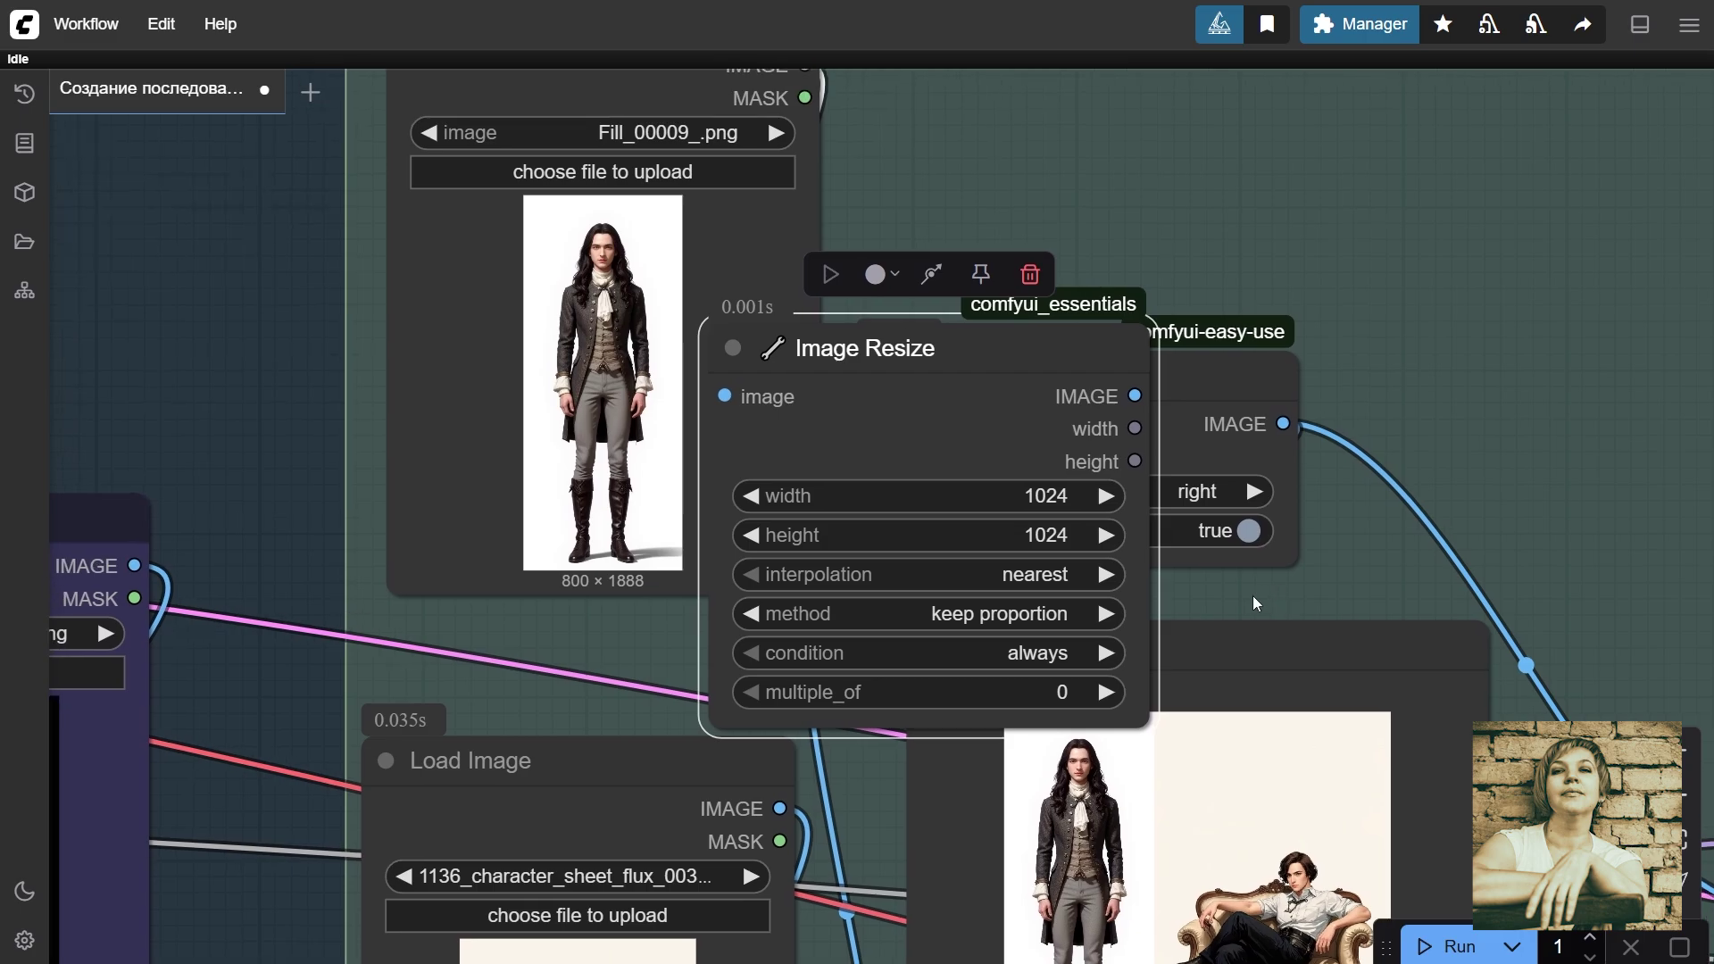
{"action": "scroll", "coordinate": [1143, 643], "scroll_direction": "down", "scroll_amount": 3}
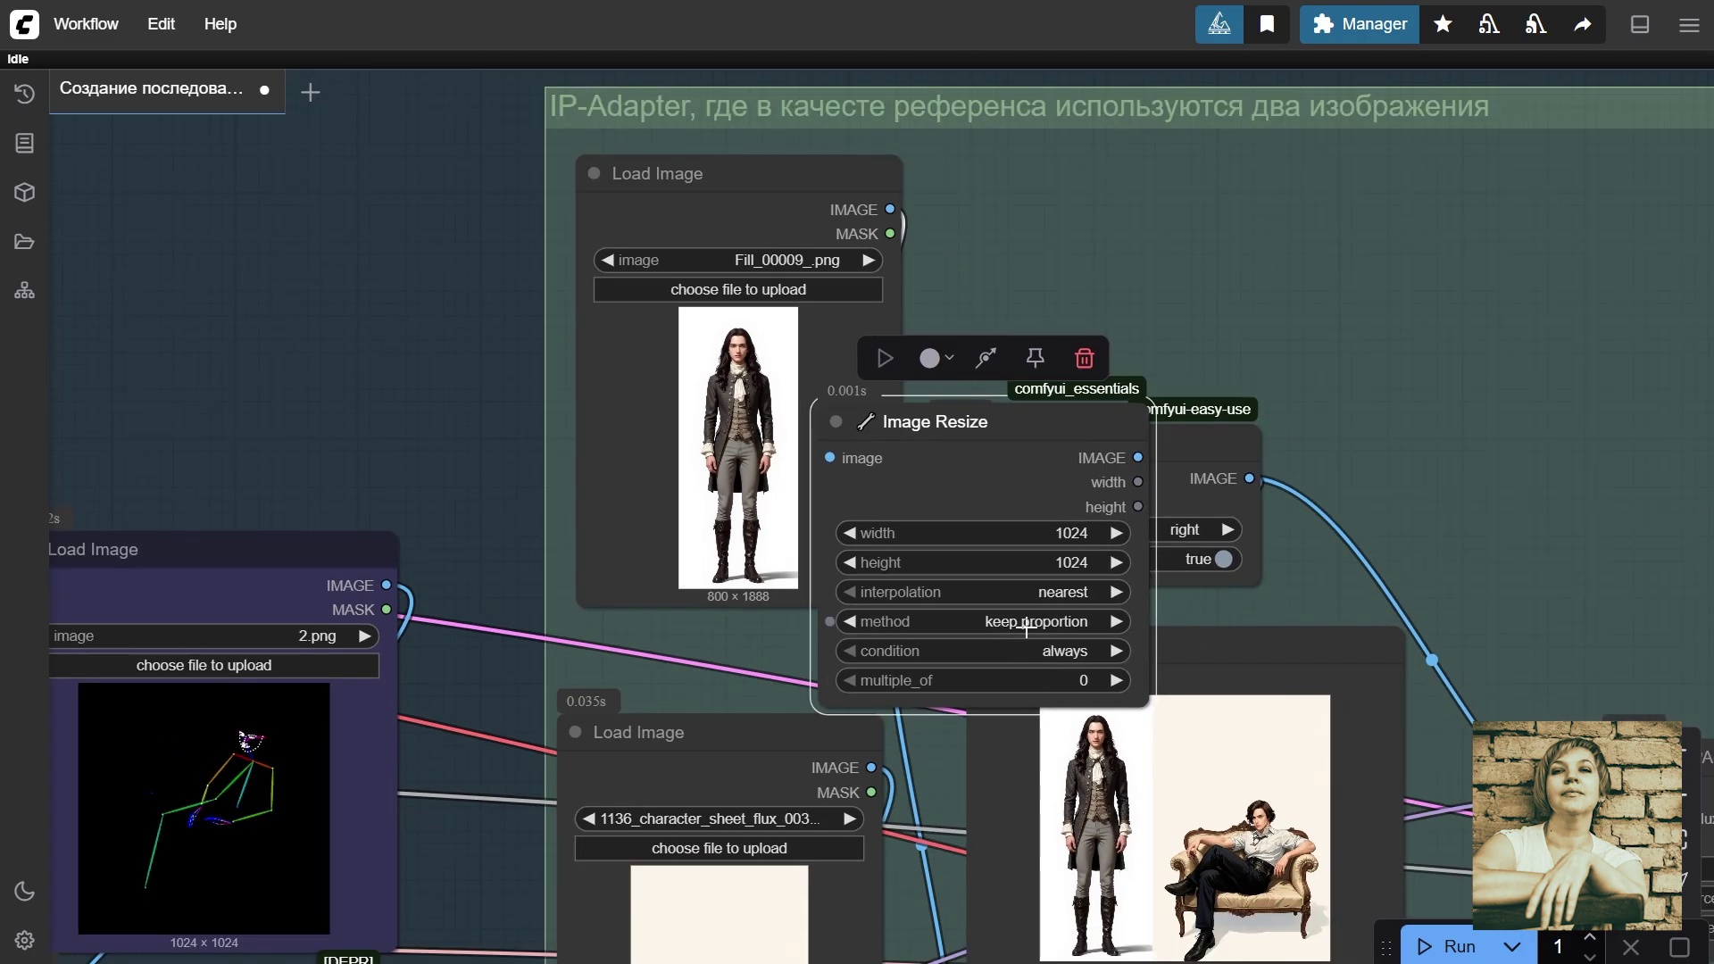
{"action": "left_click", "coordinate": [1026, 625]}
{"action": "left_click", "coordinate": [1076, 652]}
{"action": "left_click", "coordinate": [835, 421]}
{"action": "left_click_drag", "start_coordinate": [892, 422], "coordinate": [998, 225]}
Step: Examine the imageConcat node, the joined reference preview and the Load IPAdapter Flux Model node's connections in the IP-Adapter group
{"action": "left_click", "coordinate": [1006, 475]}
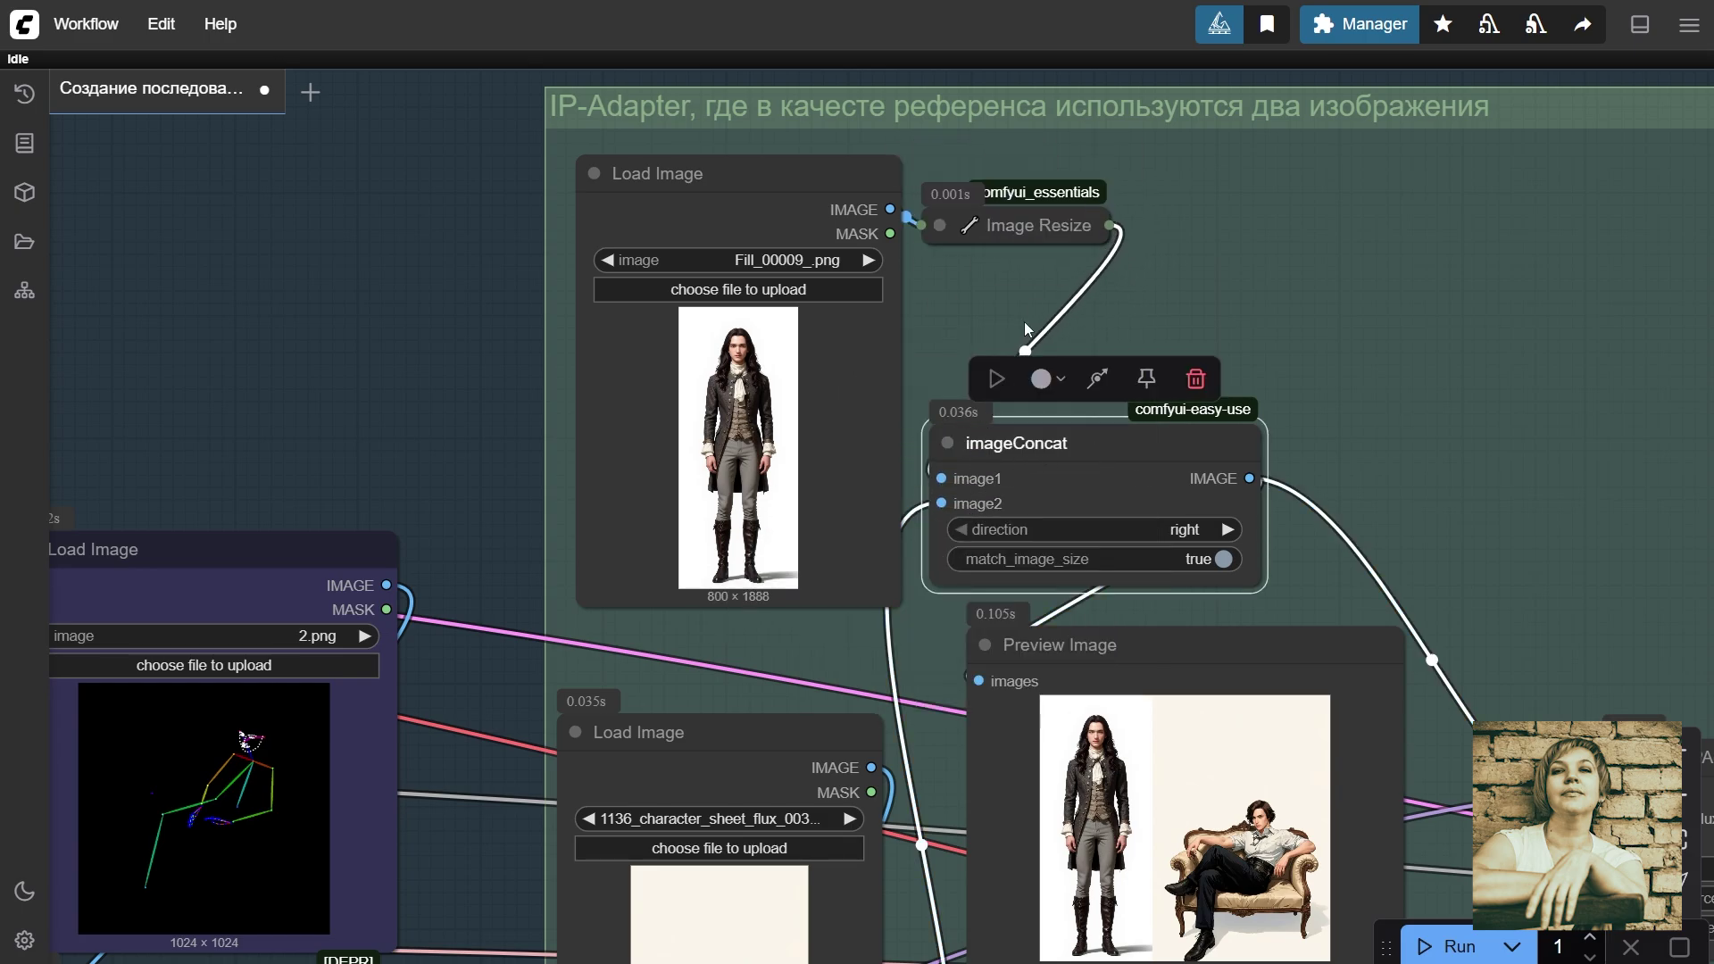
{"action": "left_click_drag", "start_coordinate": [926, 643], "coordinate": [996, 284]}
{"action": "left_click_drag", "start_coordinate": [803, 373], "coordinate": [812, 317]}
{"action": "scroll", "coordinate": [892, 803], "scroll_direction": "up", "scroll_amount": 4}
{"action": "left_click_drag", "start_coordinate": [893, 803], "coordinate": [792, 493]}
{"action": "left_click", "coordinate": [655, 514]}
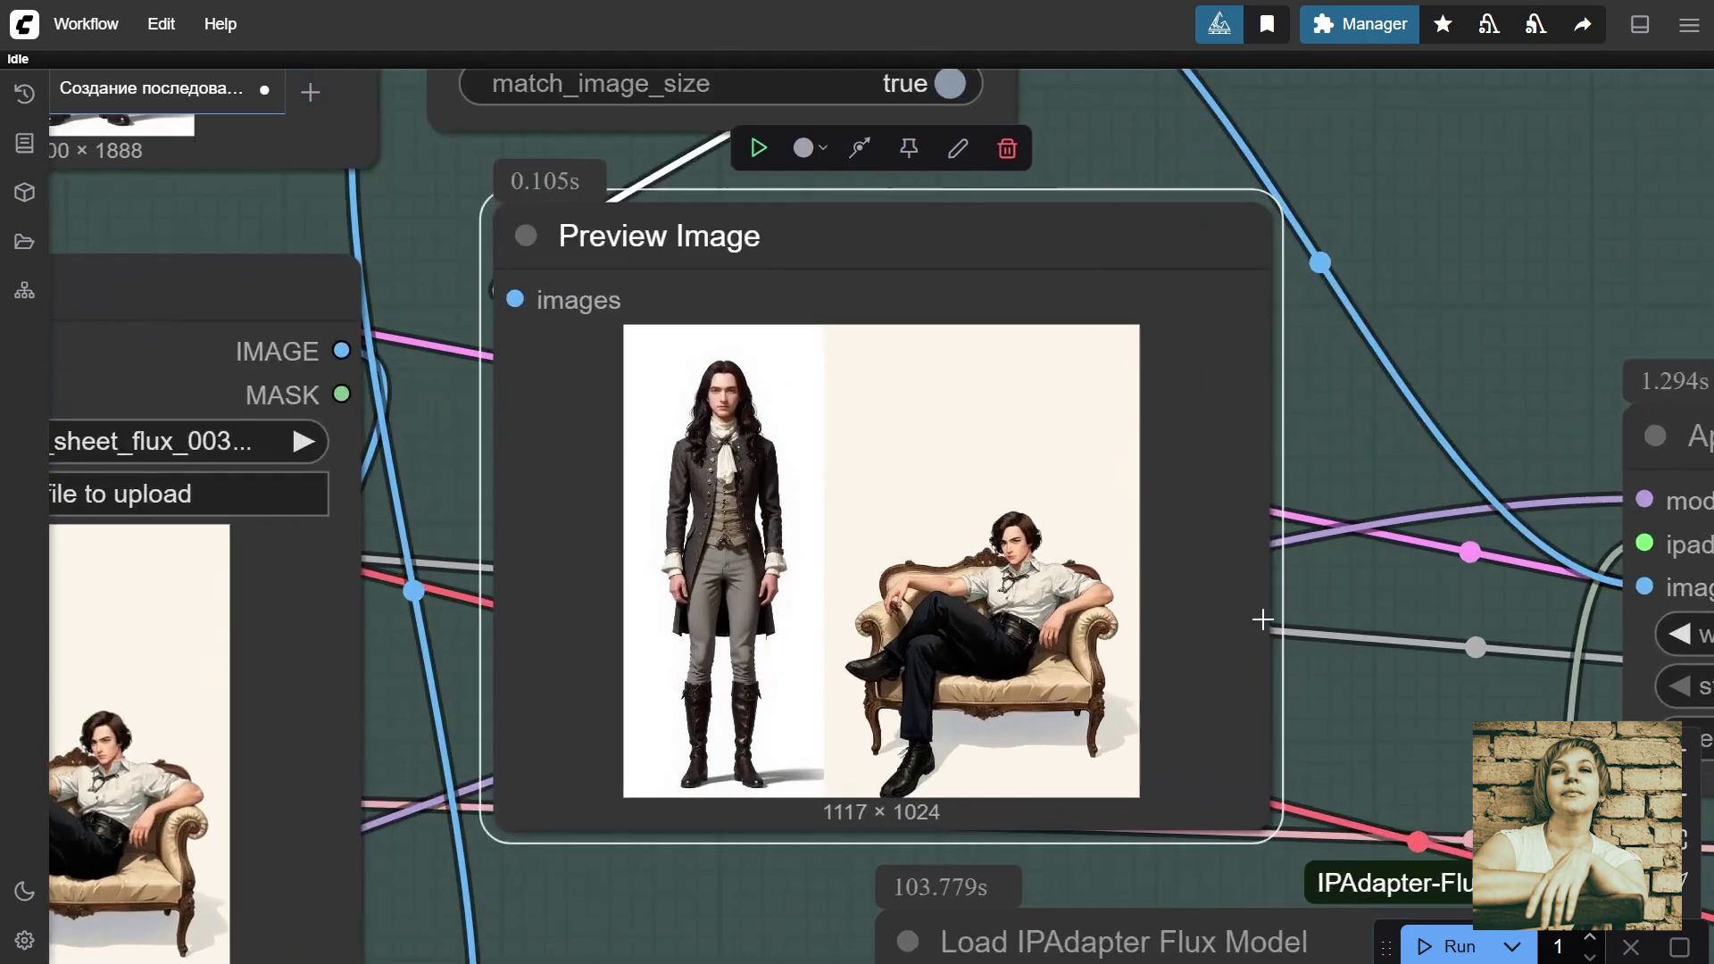
{"action": "scroll", "coordinate": [1272, 646], "scroll_direction": "down", "scroll_amount": 5}
{"action": "left_click_drag", "start_coordinate": [1387, 438], "coordinate": [857, 268]}
{"action": "left_click", "coordinate": [1183, 346]}
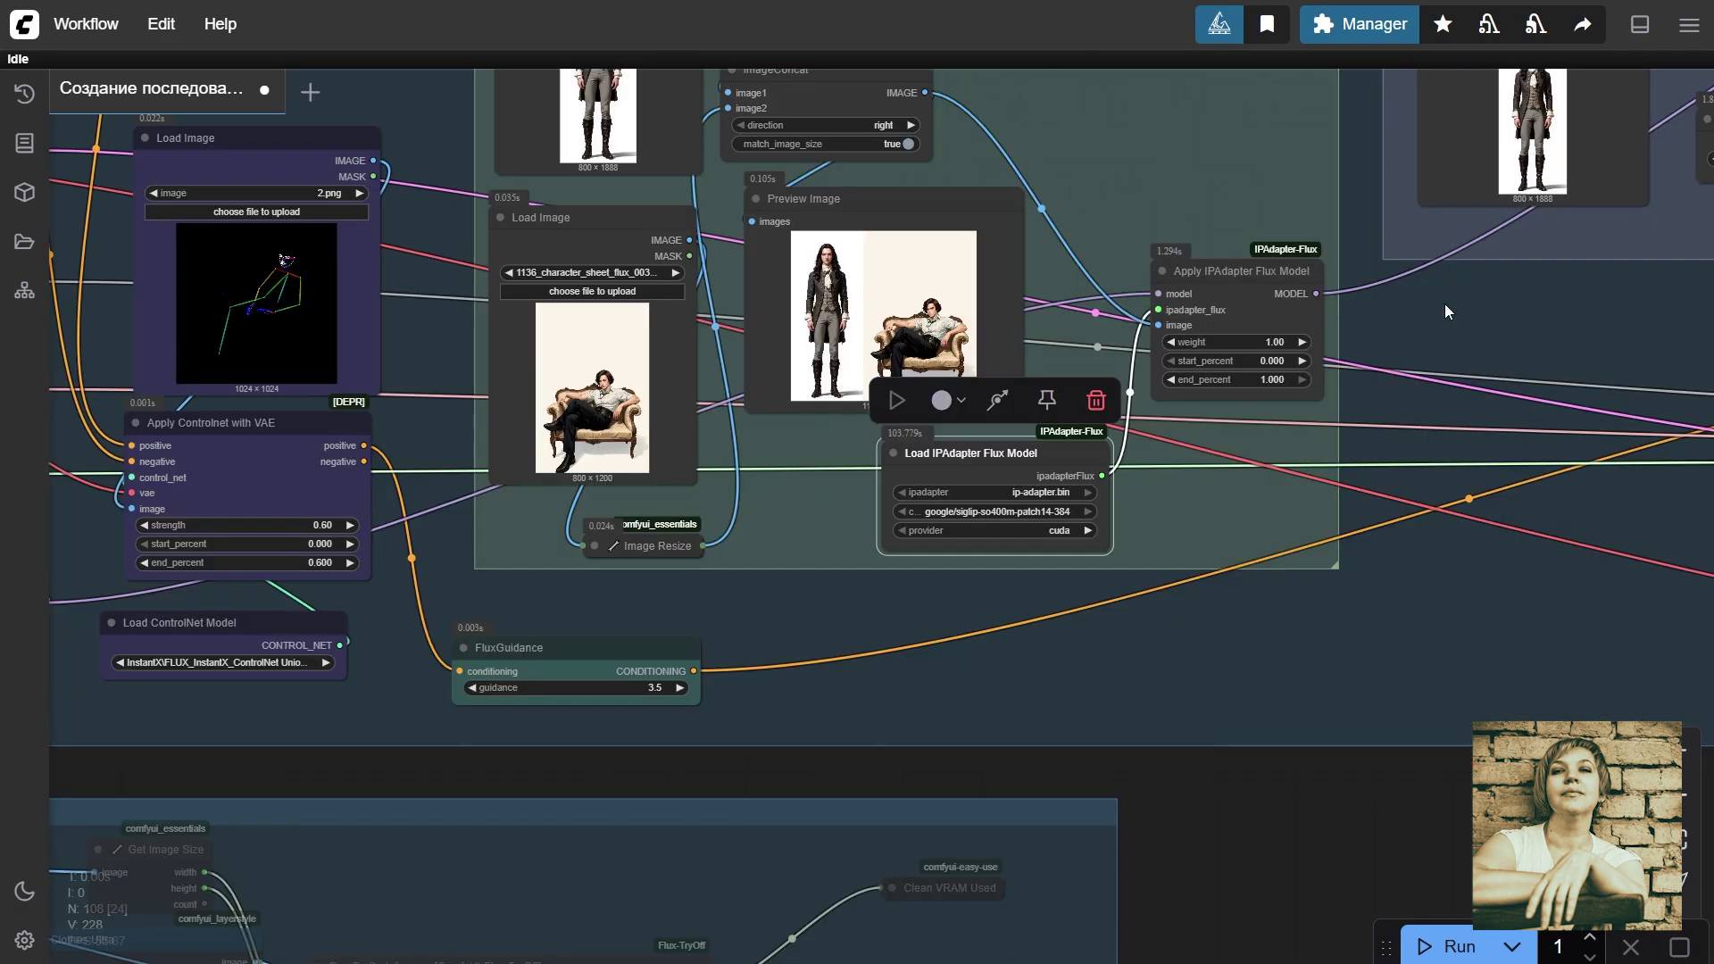
{"action": "left_click_drag", "start_coordinate": [1446, 306], "coordinate": [794, 660]}
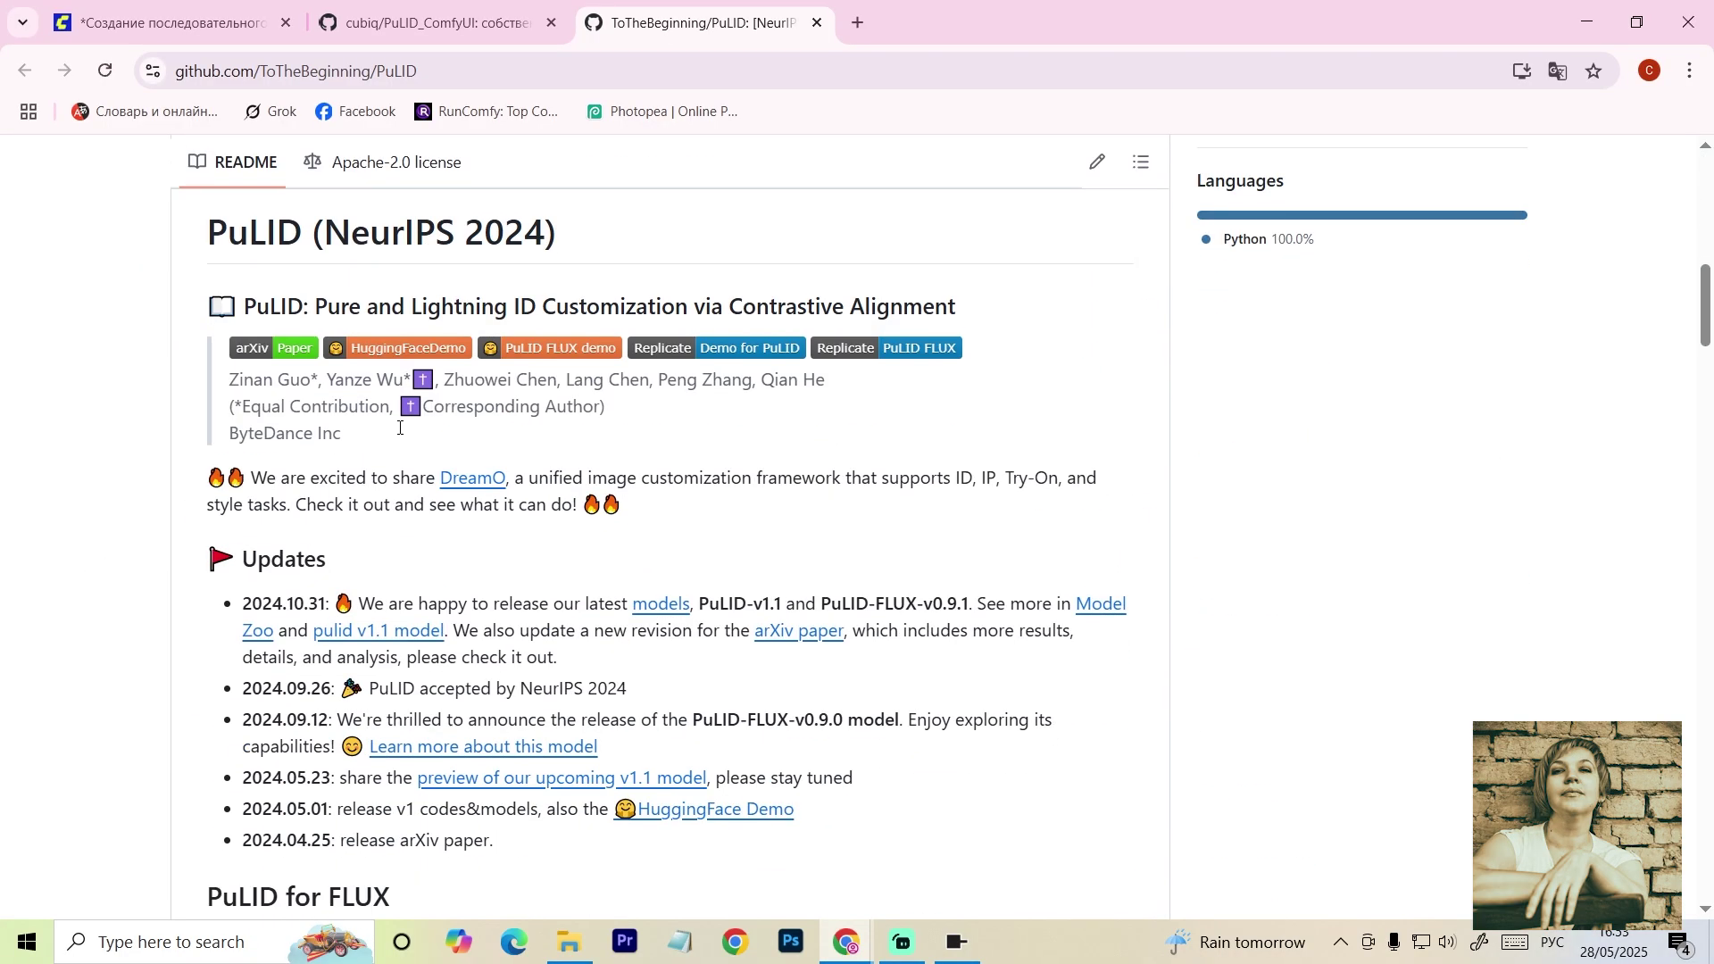
Step: On the ToTheBeginning/PuLID GitHub page in the browser, copy the repository's clone URL
{"action": "scroll", "coordinate": [566, 358], "scroll_direction": "down", "scroll_amount": 10}
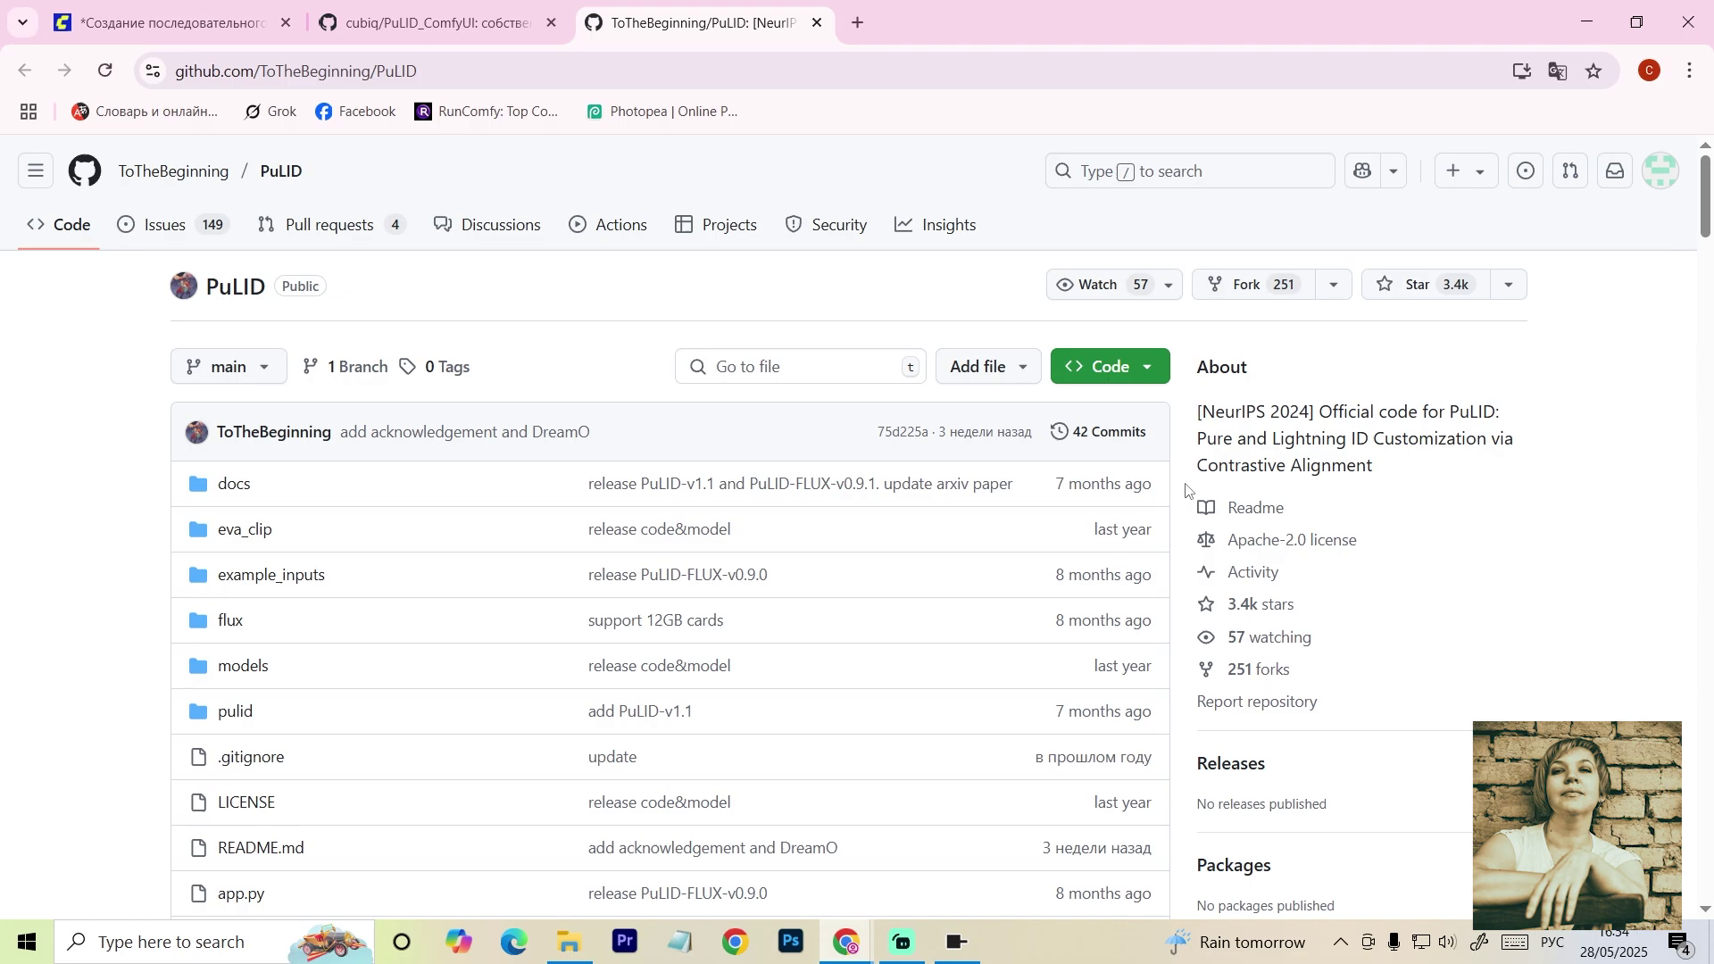
{"action": "left_click", "coordinate": [1147, 367]}
{"action": "left_click", "coordinate": [1134, 566]}
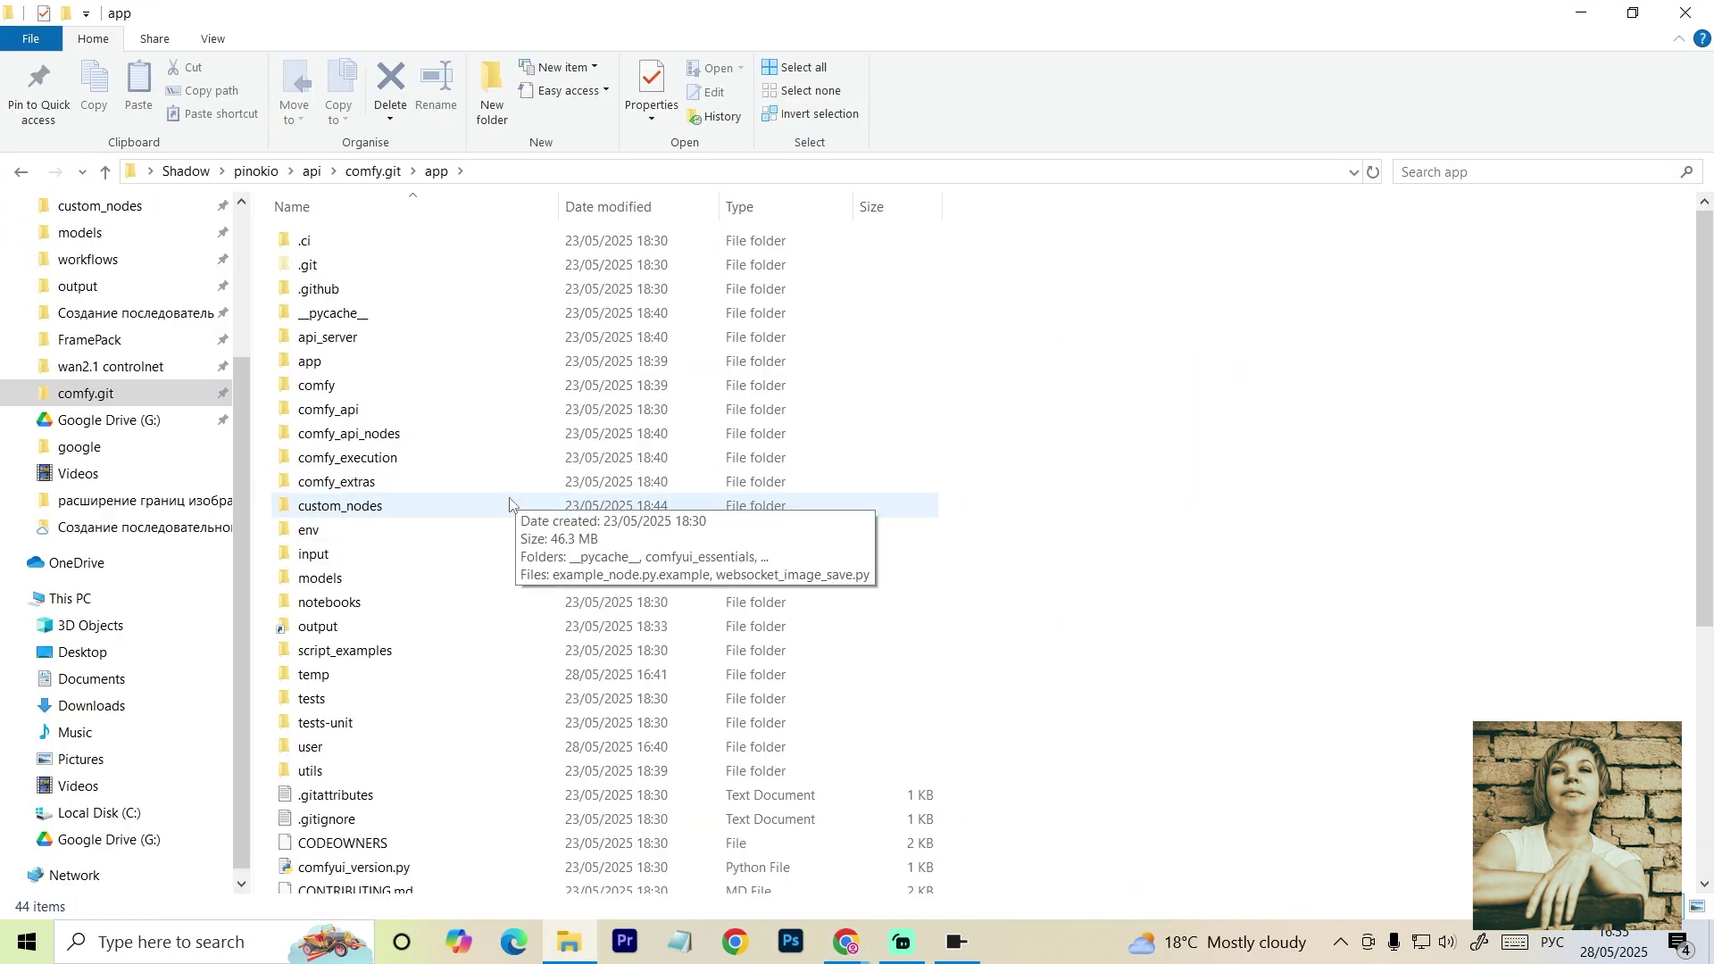
Step: In File Explorer, open ComfyUI's custom_nodes folder and start a command prompt (cmd) in it
{"action": "double_click", "coordinate": [510, 503]}
{"action": "left_click", "coordinate": [622, 175]}
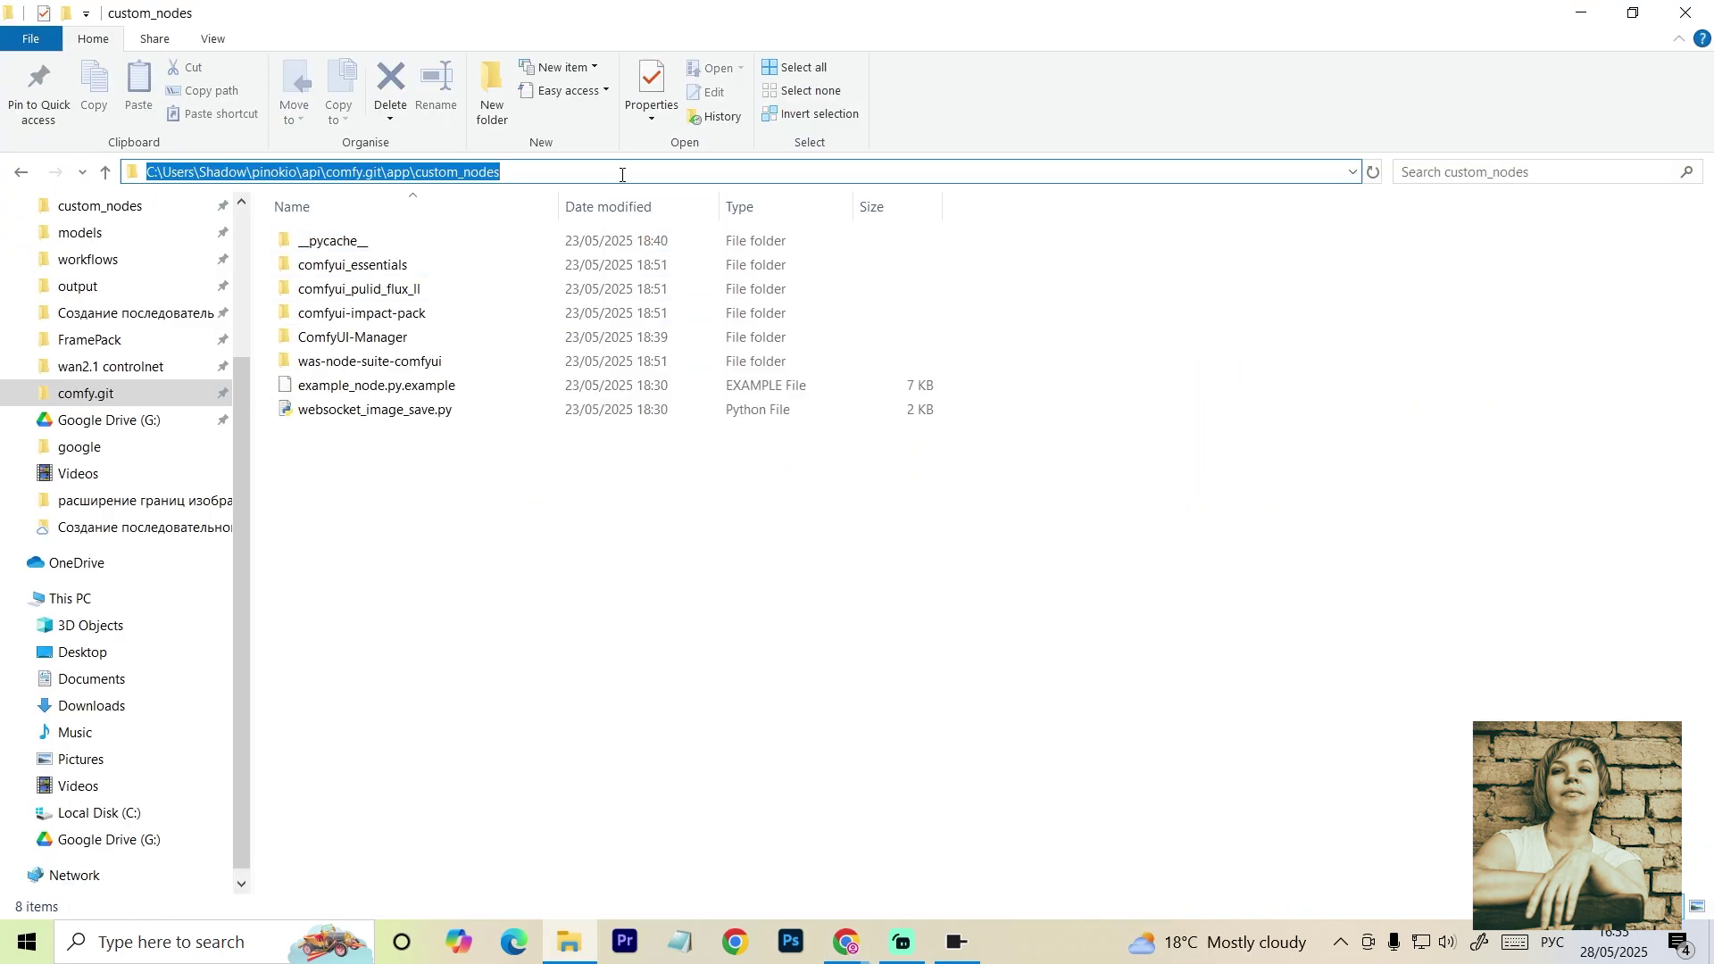
{"action": "key", "text": "alt+shift"}
{"action": "type", "text": "cmd"}
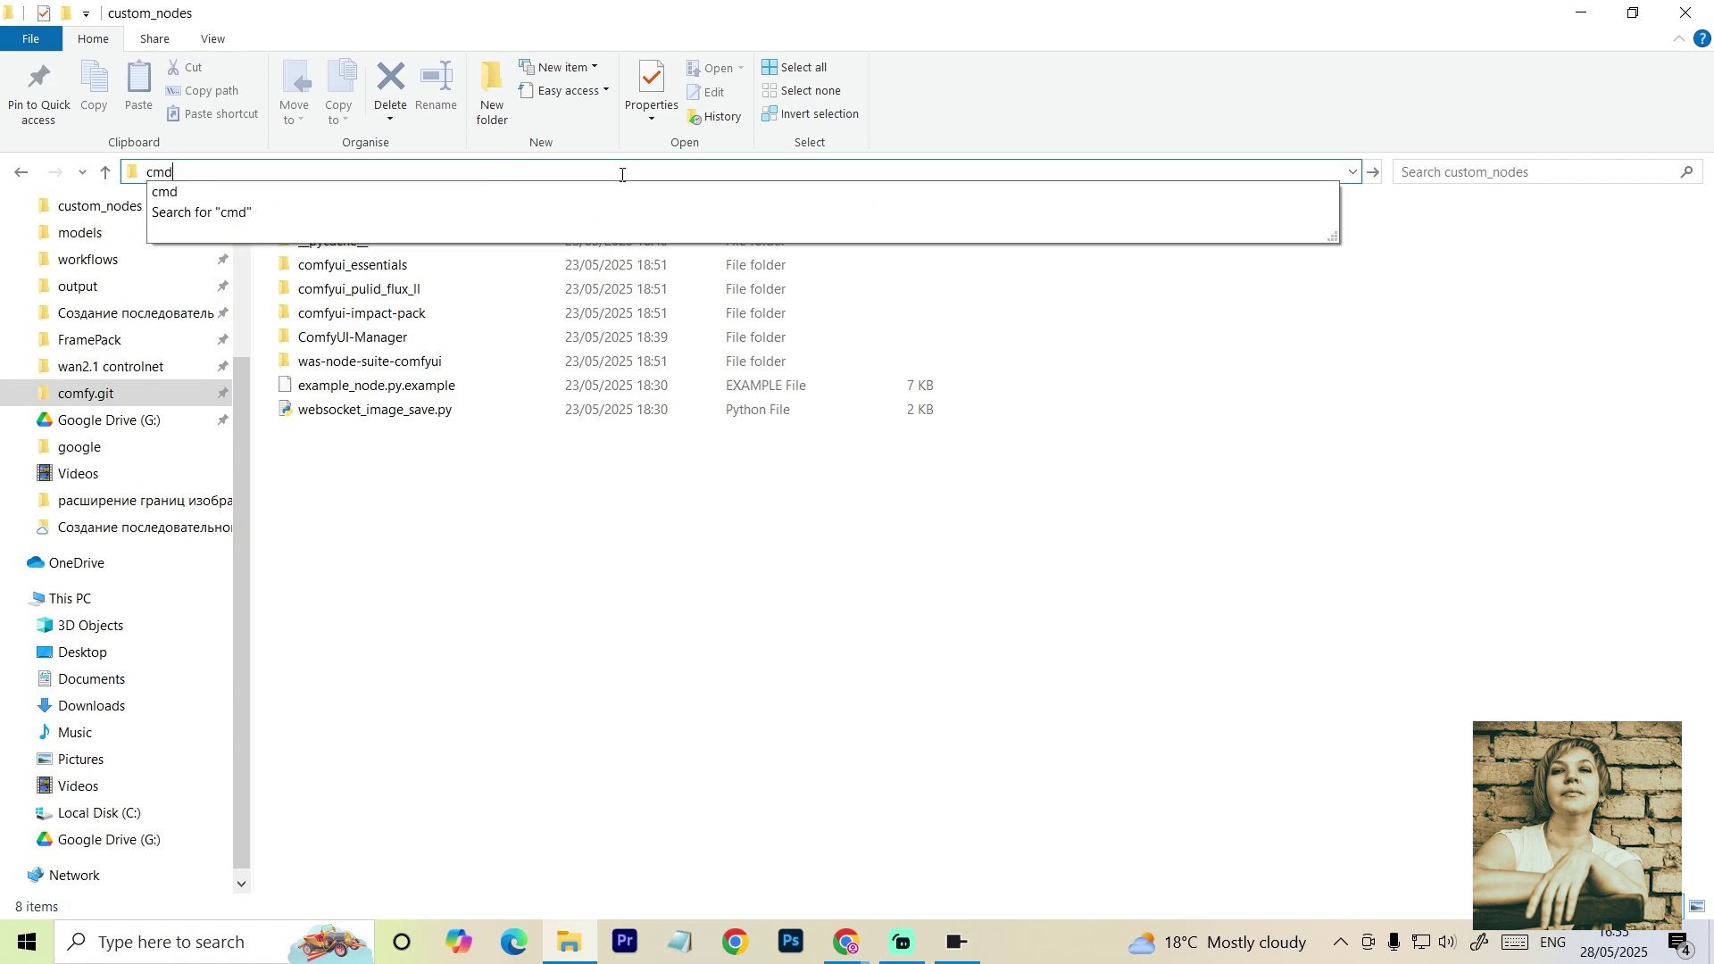
{"action": "key", "text": "Return"}
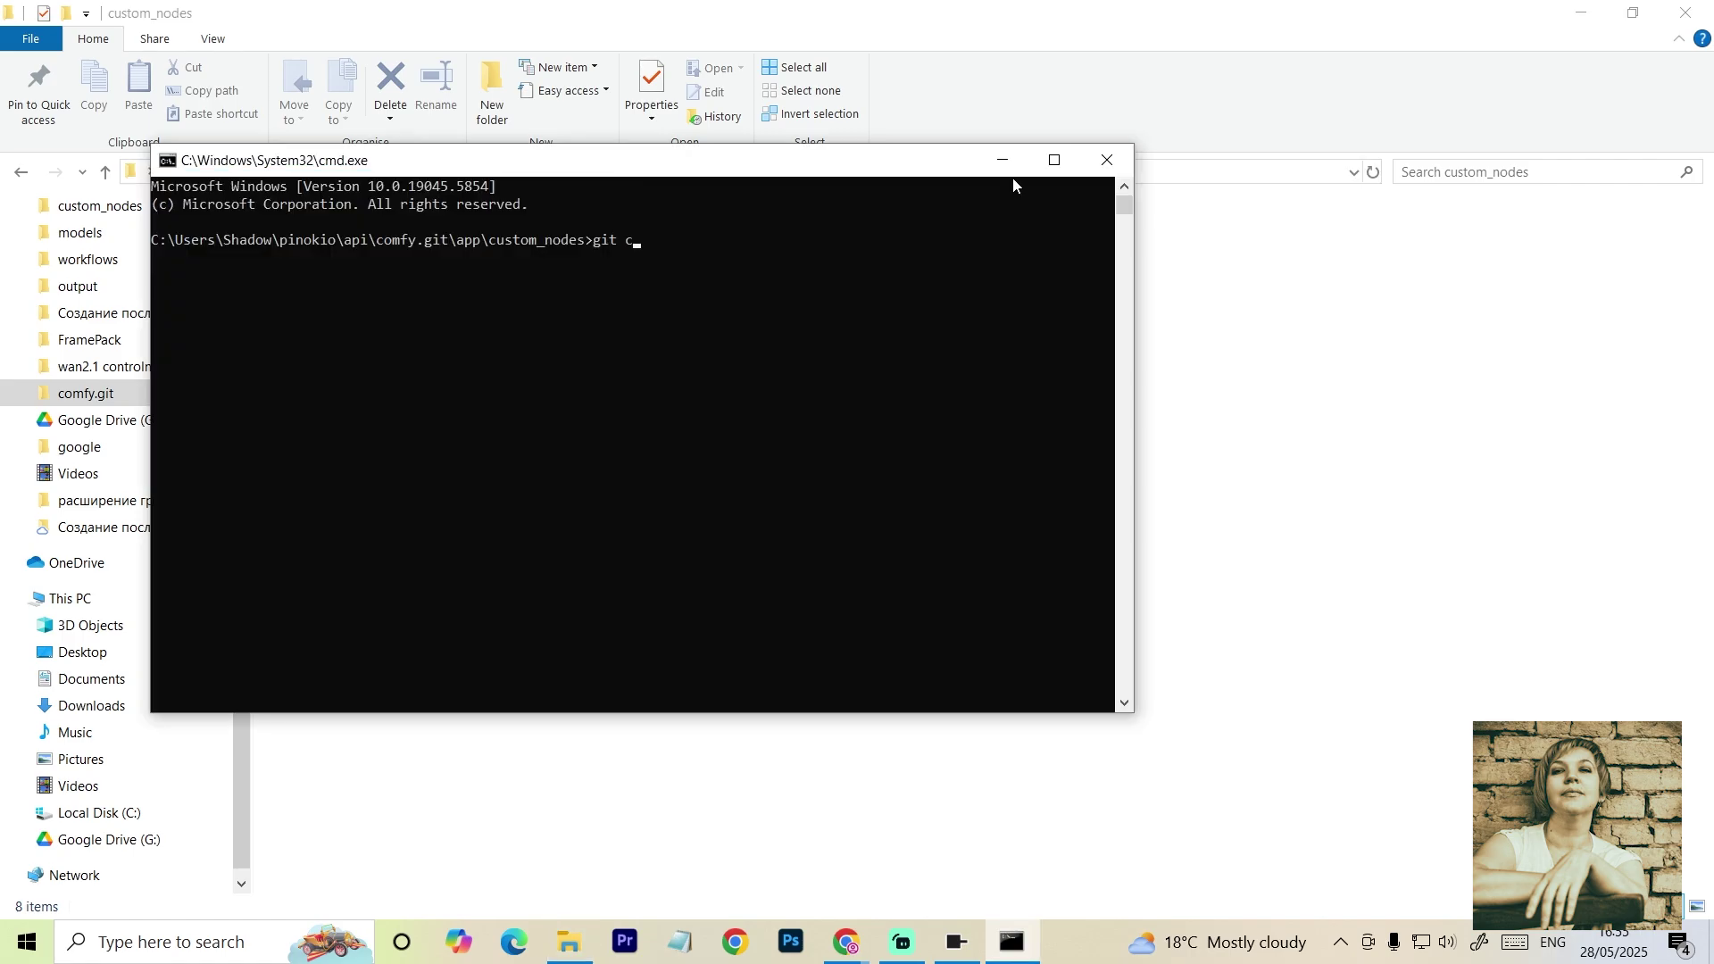
{"action": "type", "text": "git clone"}
{"action": "key", "text": "ctrl+v"}
{"action": "key", "text": "Return"}
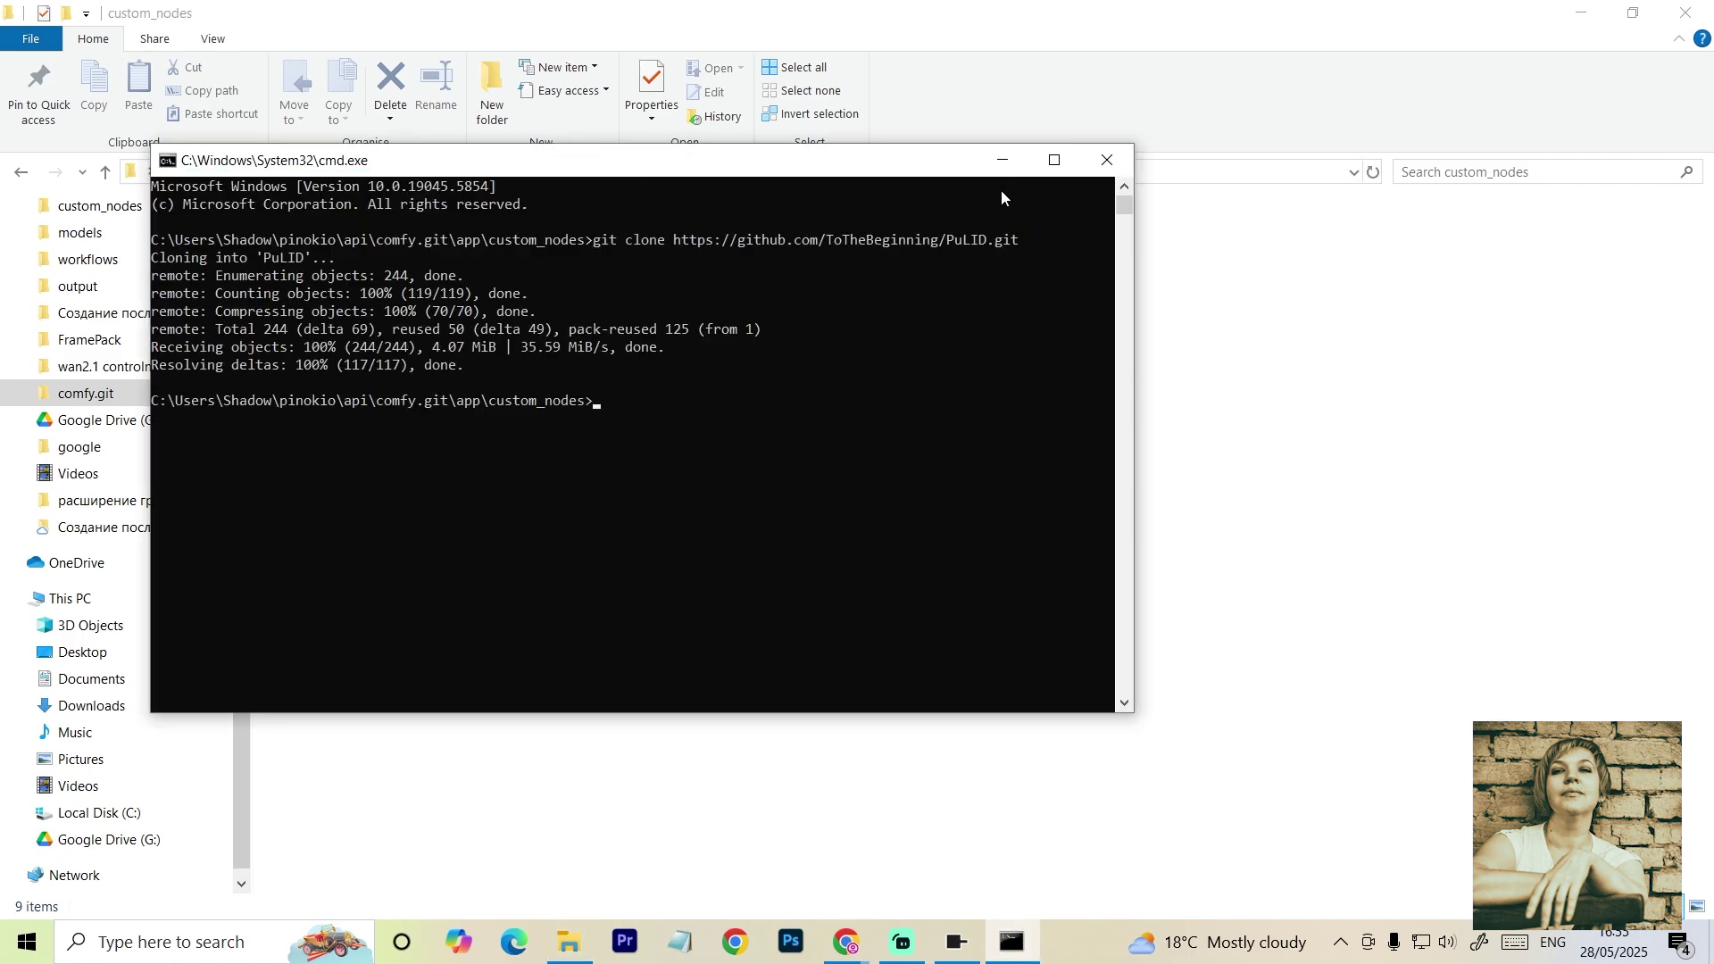
{"action": "left_click", "coordinate": [567, 941]}
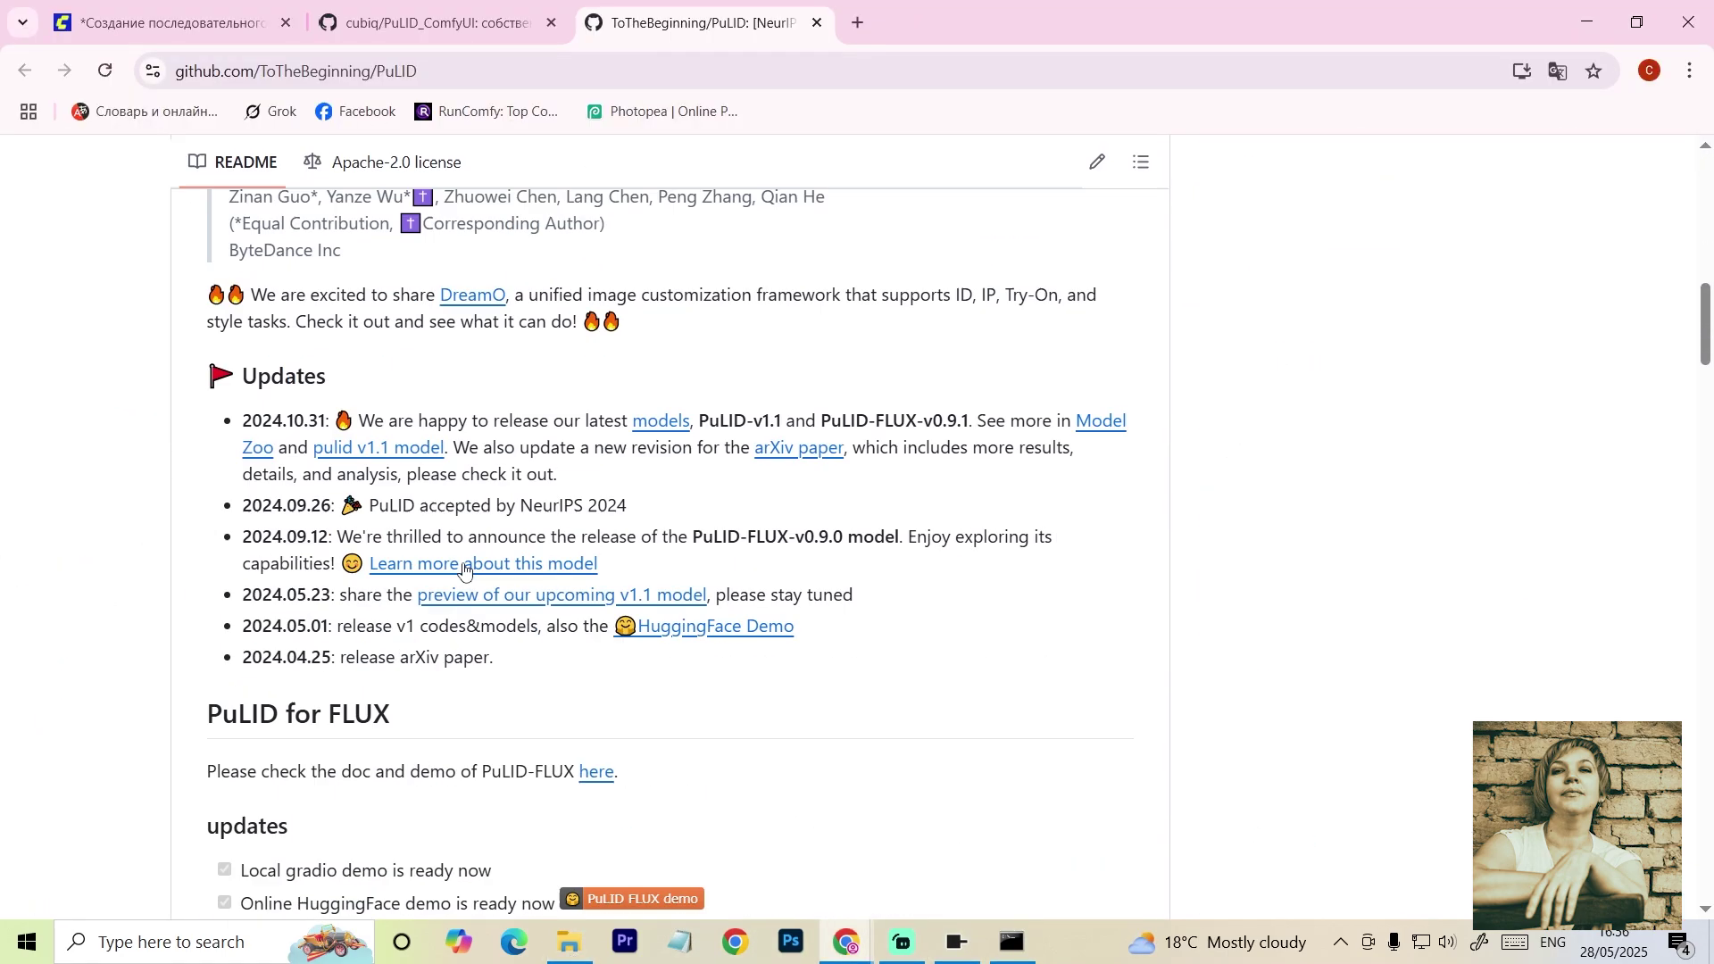
Step: Download the PuLID-FLUX v0.9.1 model from the README's Model Zoo, choosing models\pulid as the destination for pulid_flux_v0.9.1.safetensors
{"action": "scroll", "coordinate": [464, 570], "scroll_direction": "down", "scroll_amount": 20}
{"action": "right_click", "coordinate": [299, 763]}
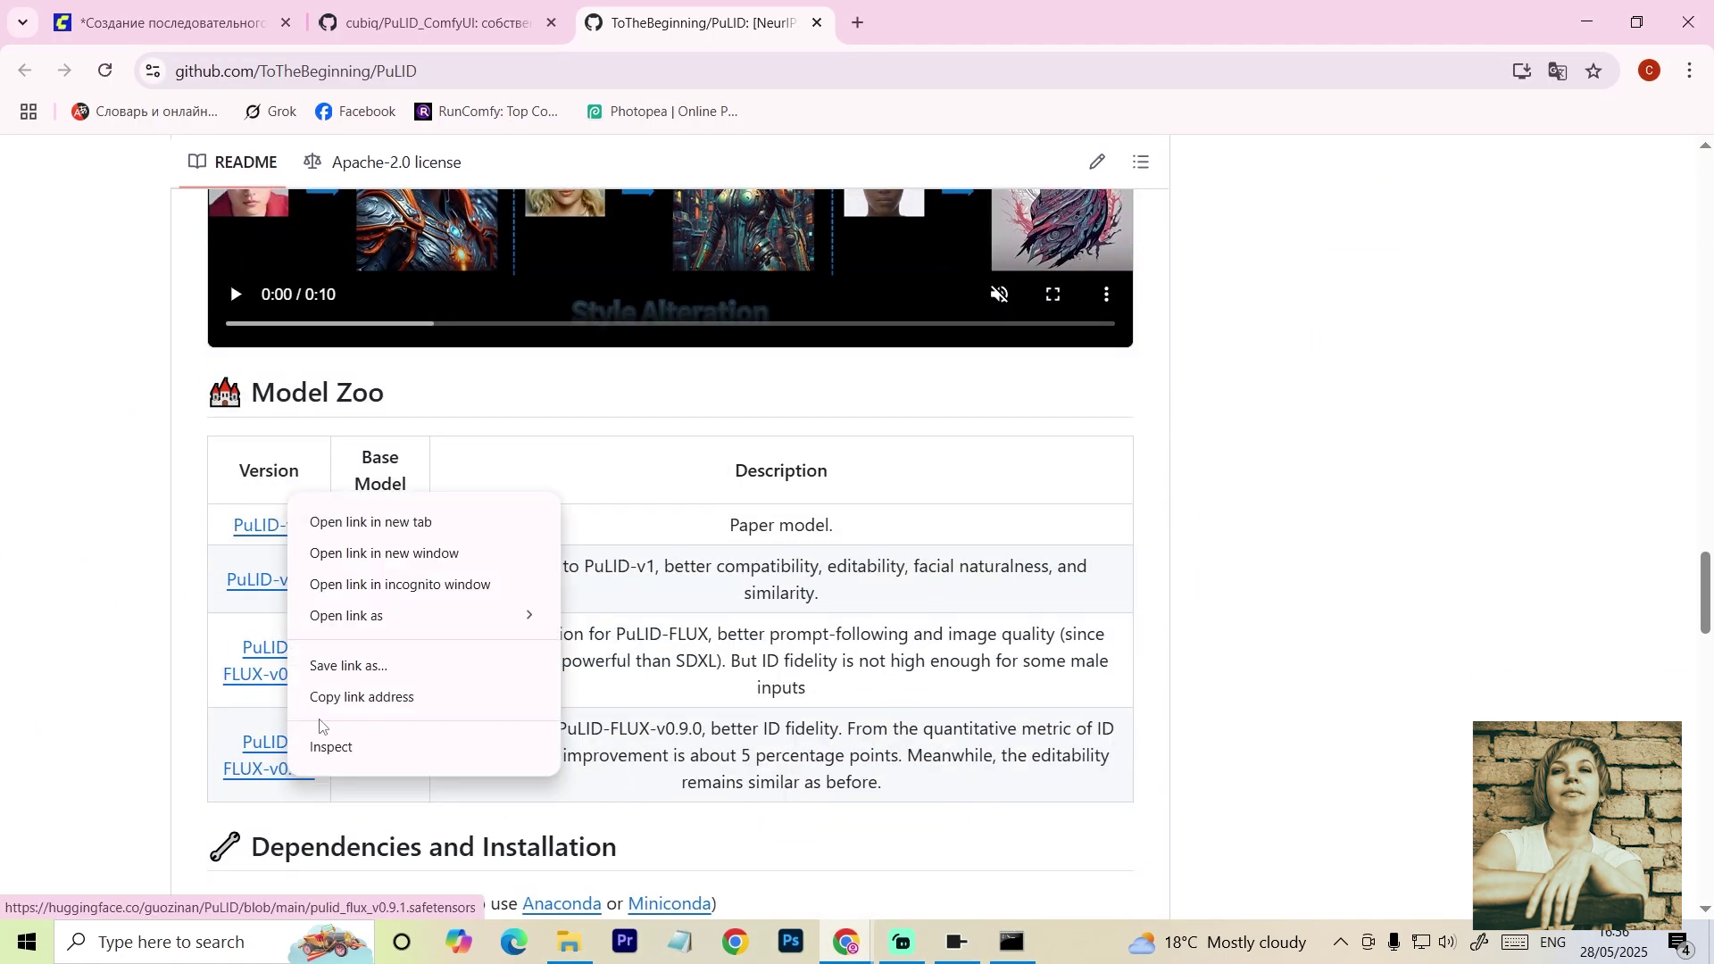
{"action": "left_click", "coordinate": [367, 517]}
{"action": "left_click", "coordinate": [951, 24]}
{"action": "scroll", "coordinate": [538, 534], "scroll_direction": "down", "scroll_amount": 1}
{"action": "left_click", "coordinate": [76, 522]}
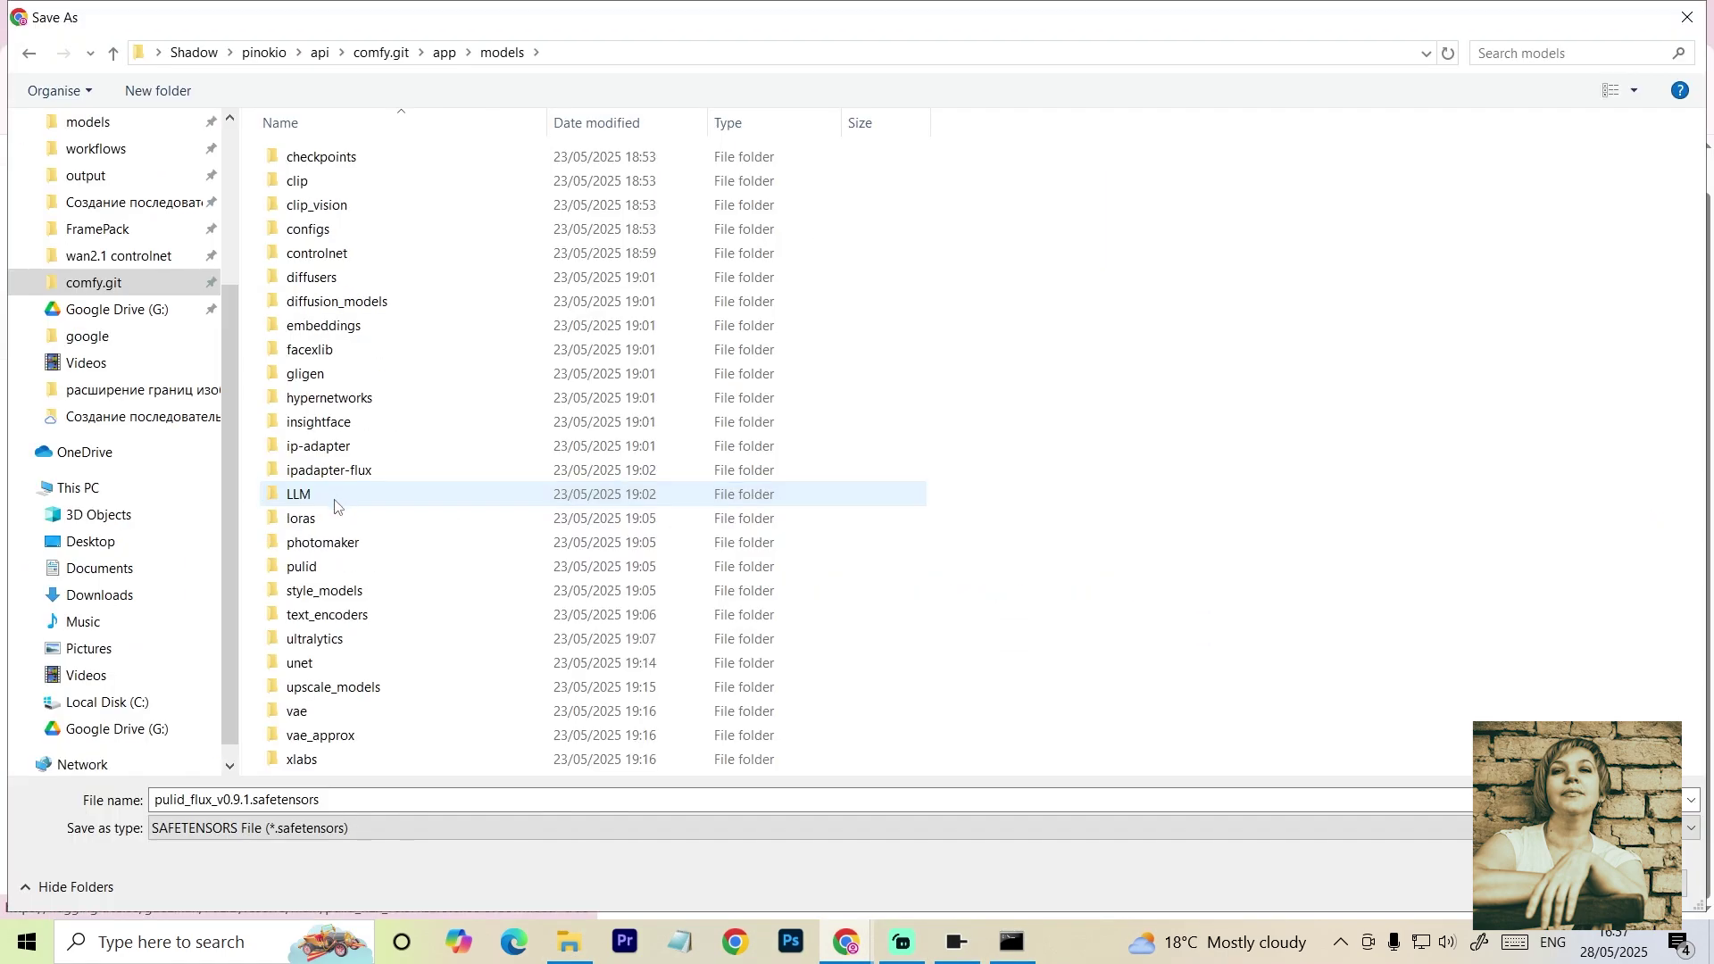
{"action": "double_click", "coordinate": [330, 572]}
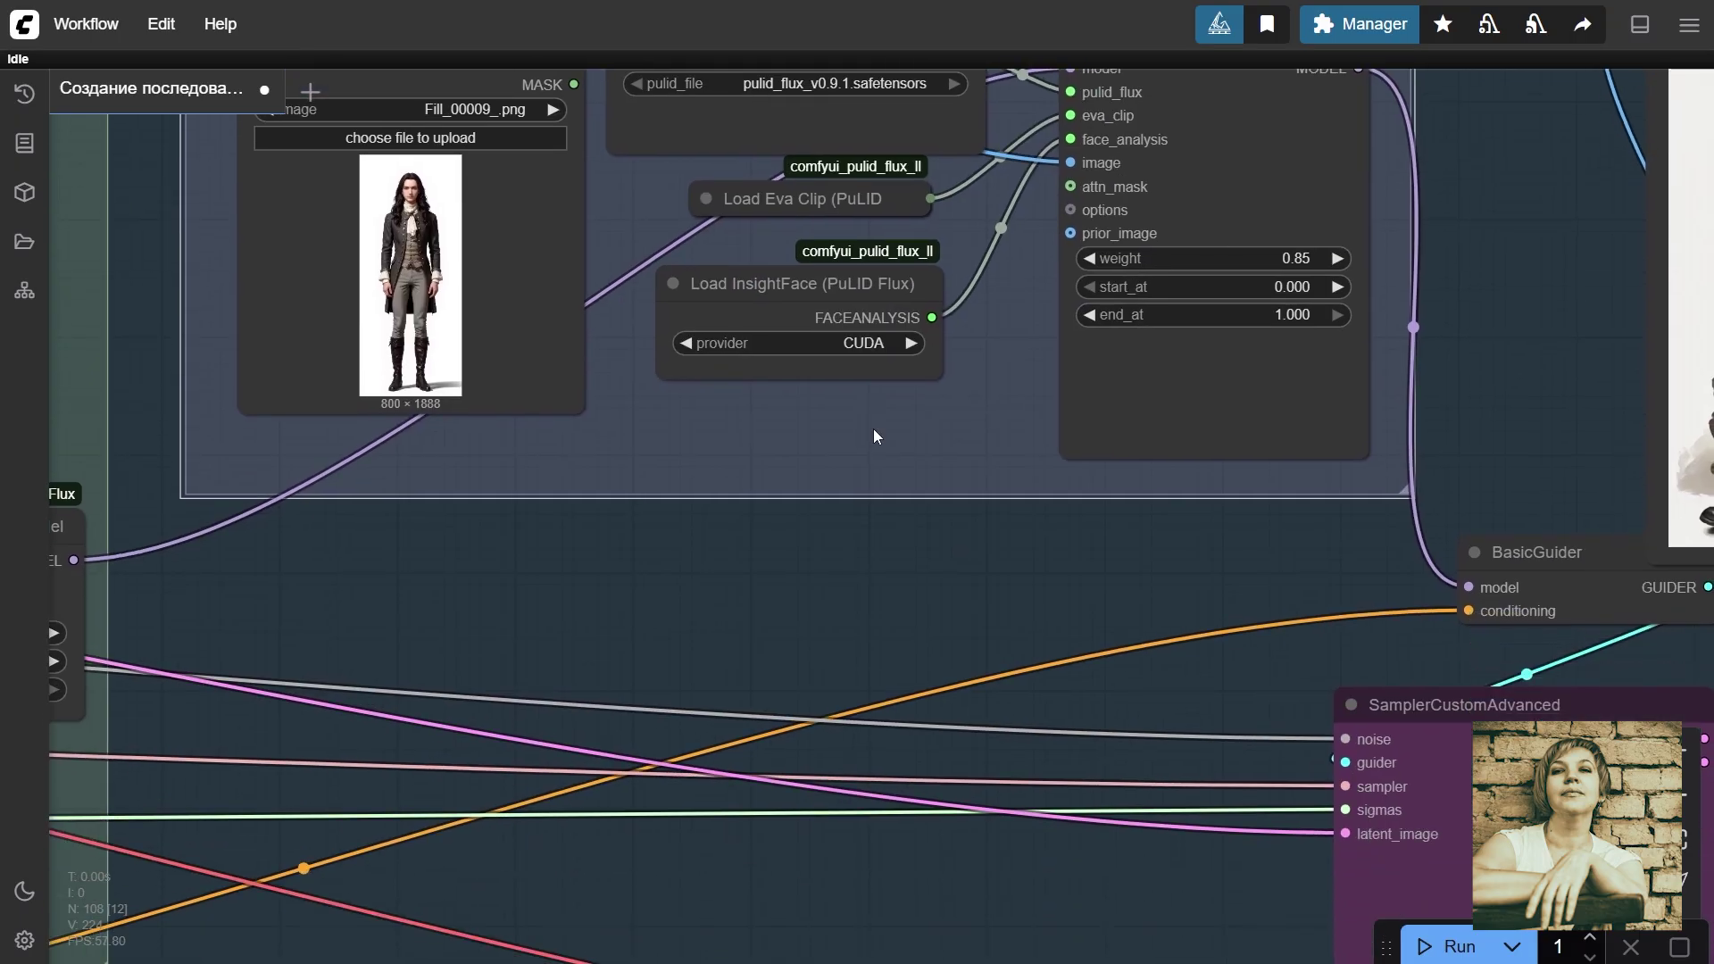
Step: Back in ComfyUI, examine the Pulid group's reference image and the Apply PuLID Flux node's settings up close
{"action": "scroll", "coordinate": [873, 428], "scroll_direction": "up", "scroll_amount": 3}
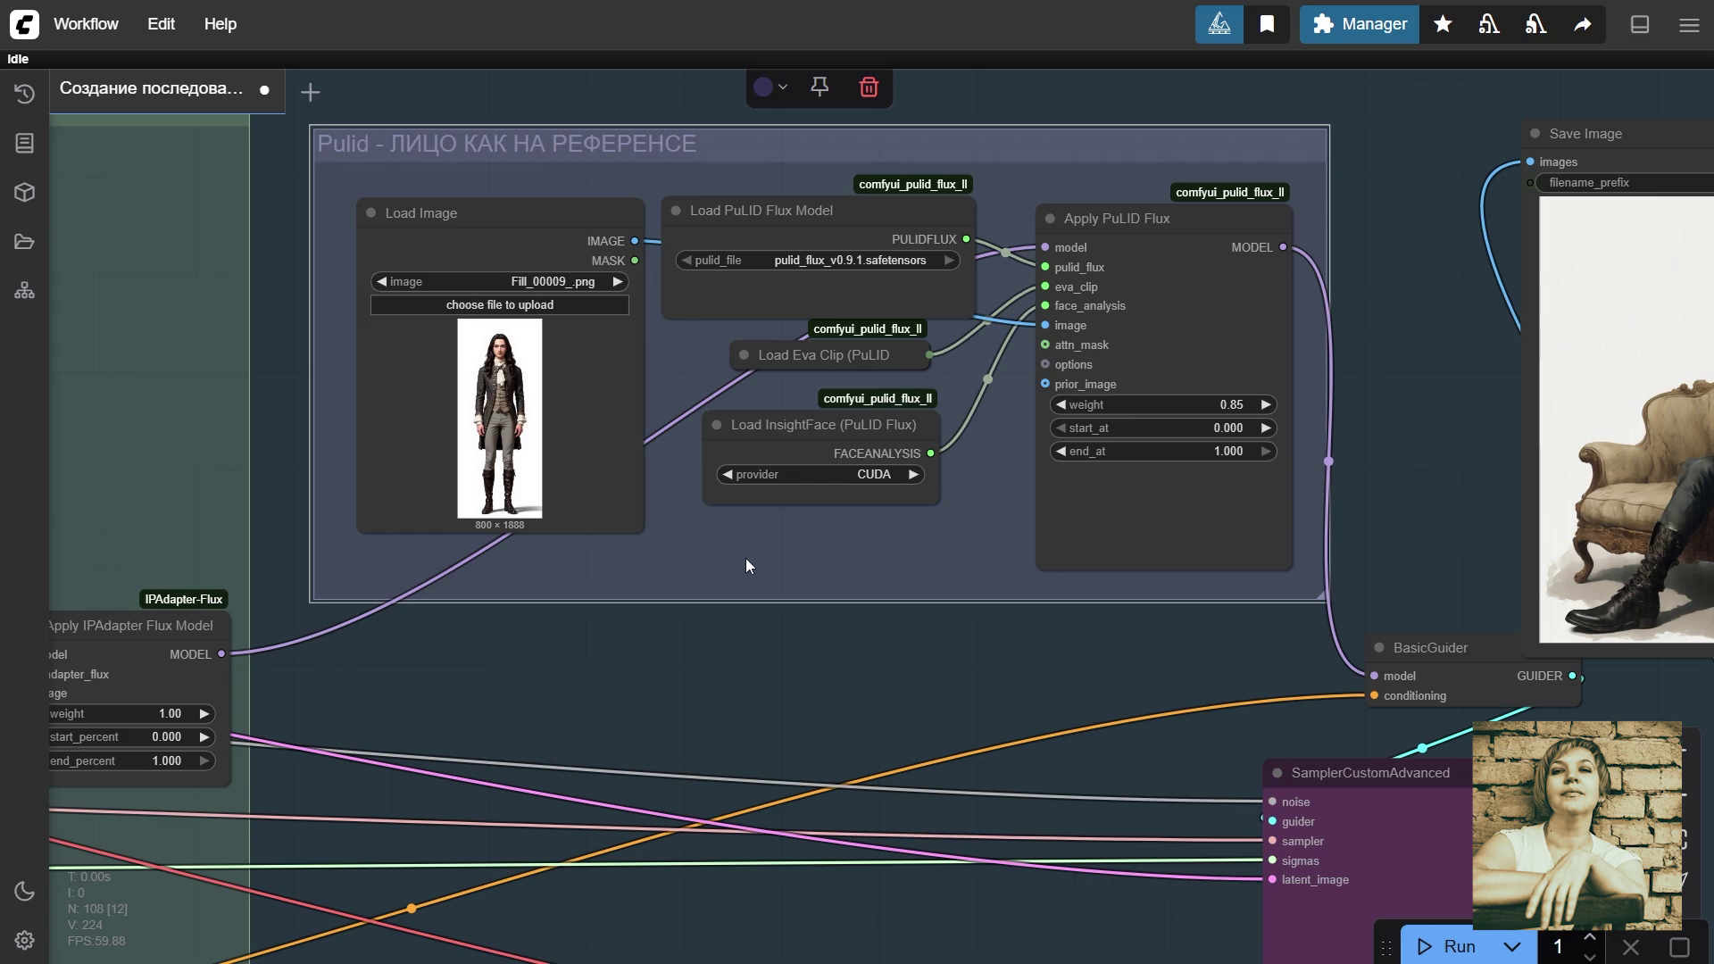
{"action": "scroll", "coordinate": [739, 662], "scroll_direction": "down", "scroll_amount": 2}
{"action": "left_click", "coordinate": [524, 286]}
{"action": "scroll", "coordinate": [673, 413], "scroll_direction": "up", "scroll_amount": 10}
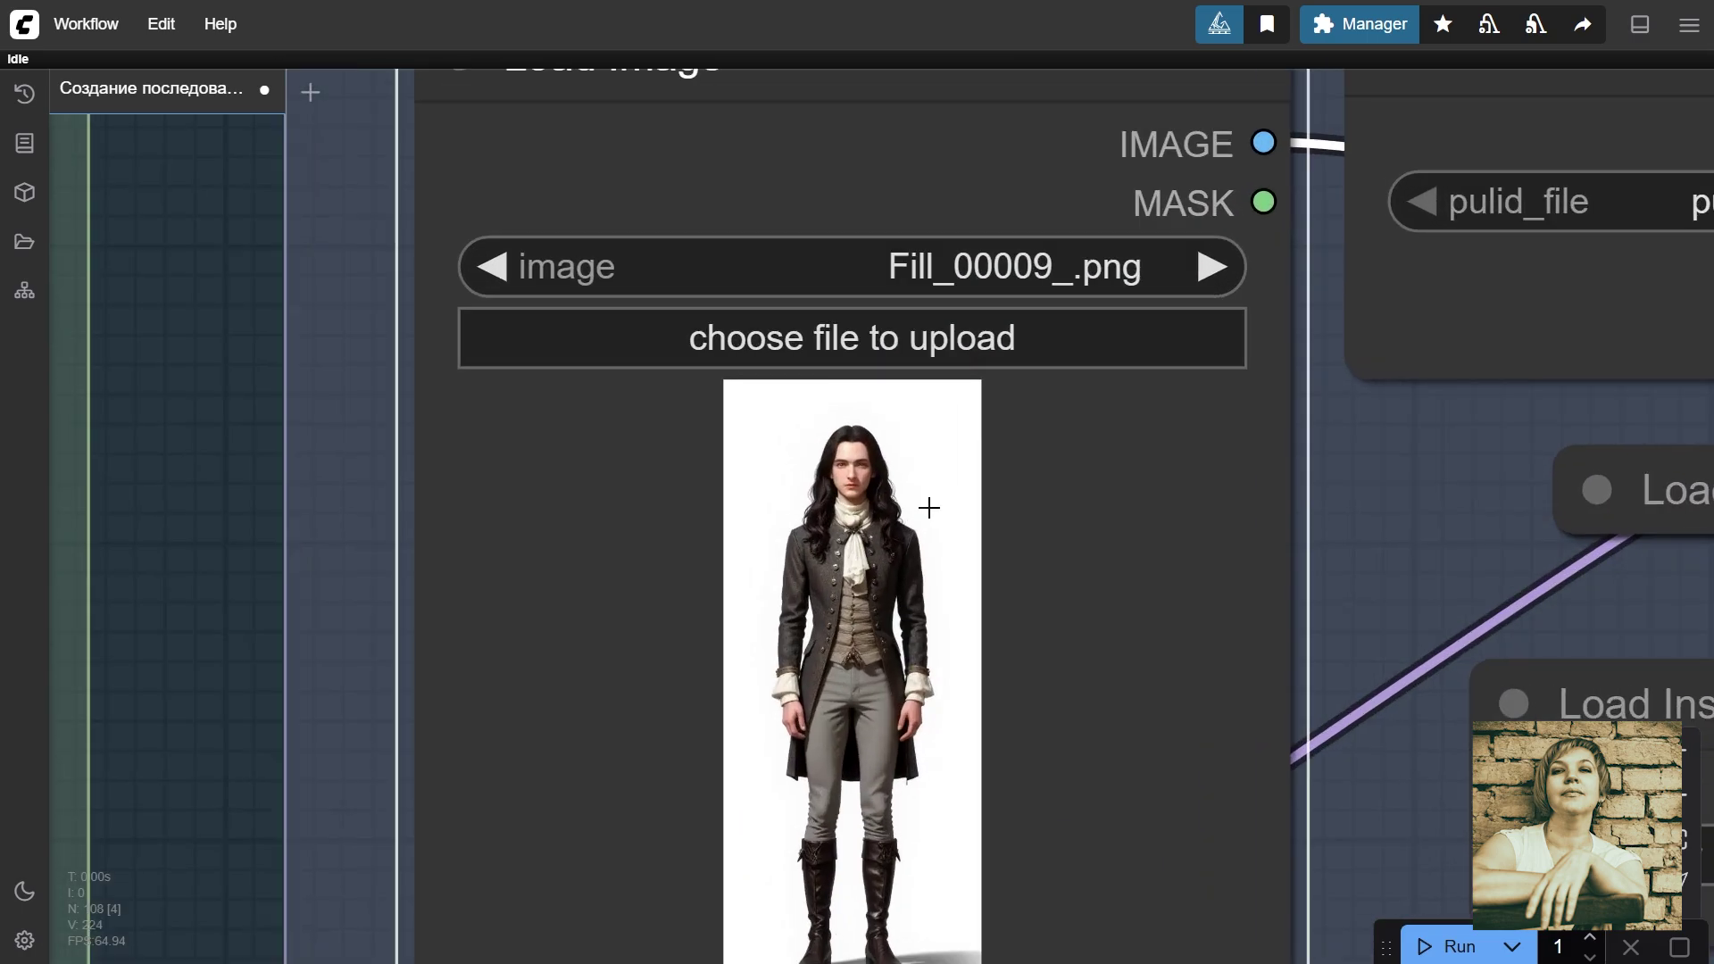
{"action": "scroll", "coordinate": [929, 508], "scroll_direction": "down", "scroll_amount": 7}
{"action": "left_click_drag", "start_coordinate": [1517, 428], "coordinate": [513, 372]}
{"action": "left_click", "coordinate": [1009, 375]}
{"action": "scroll", "coordinate": [1009, 375], "scroll_direction": "up", "scroll_amount": 5}
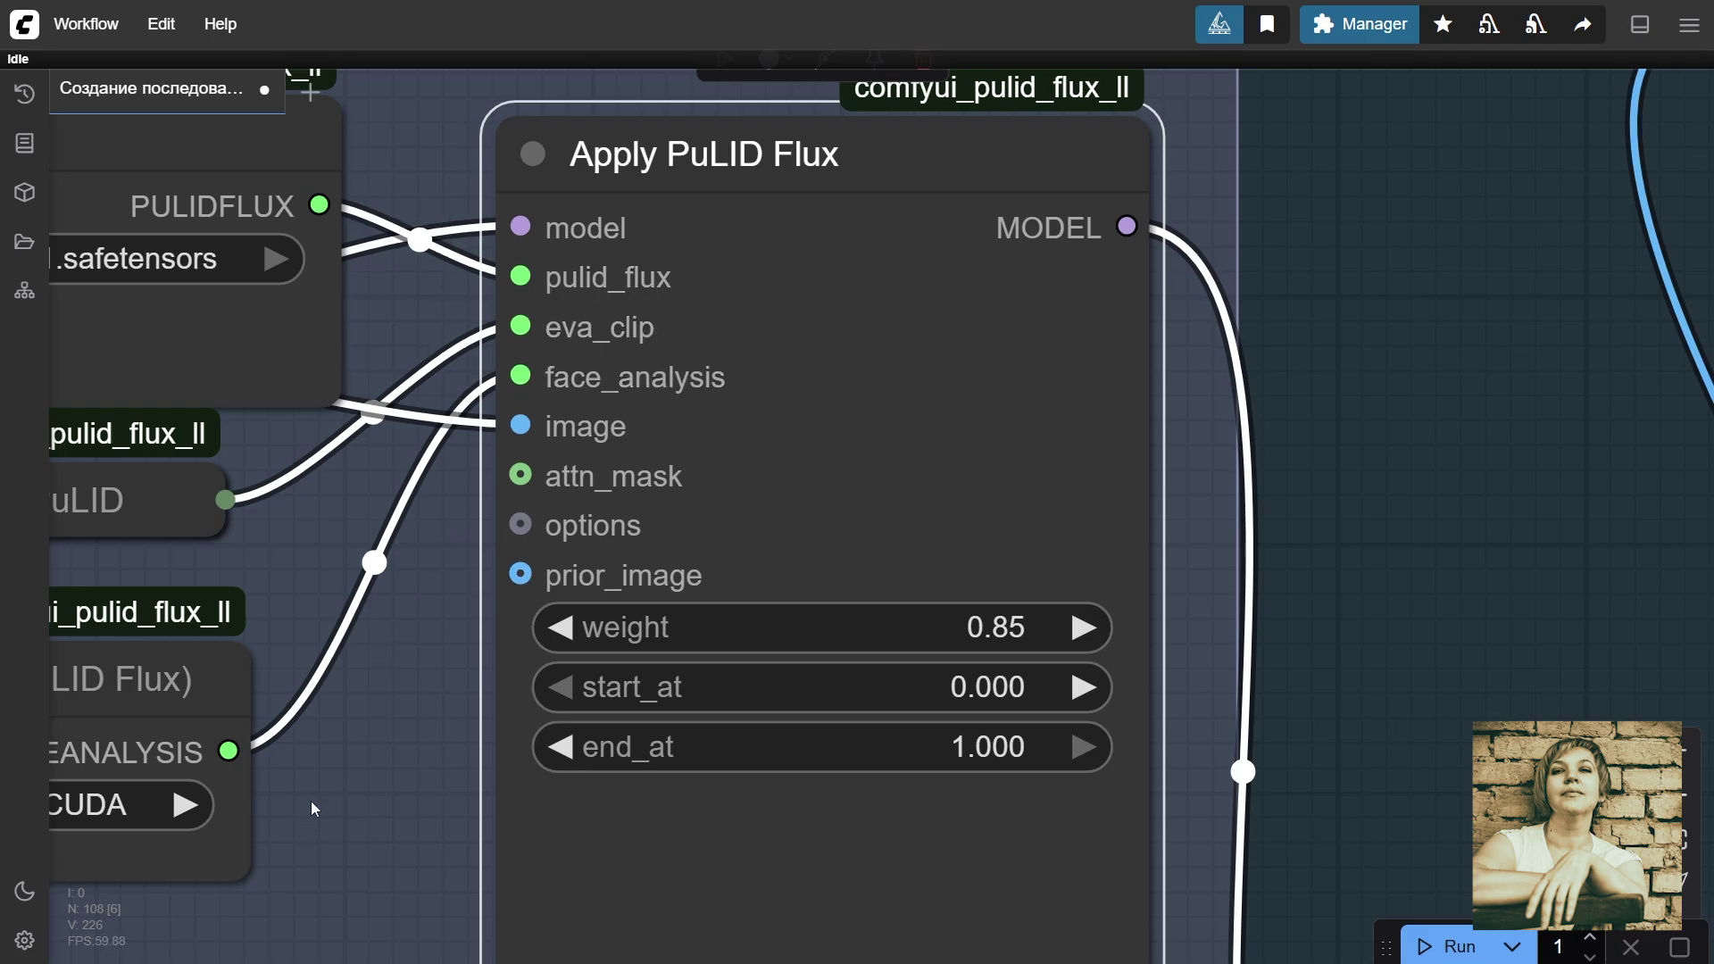
{"action": "scroll", "coordinate": [785, 765], "scroll_direction": "down", "scroll_amount": 6}
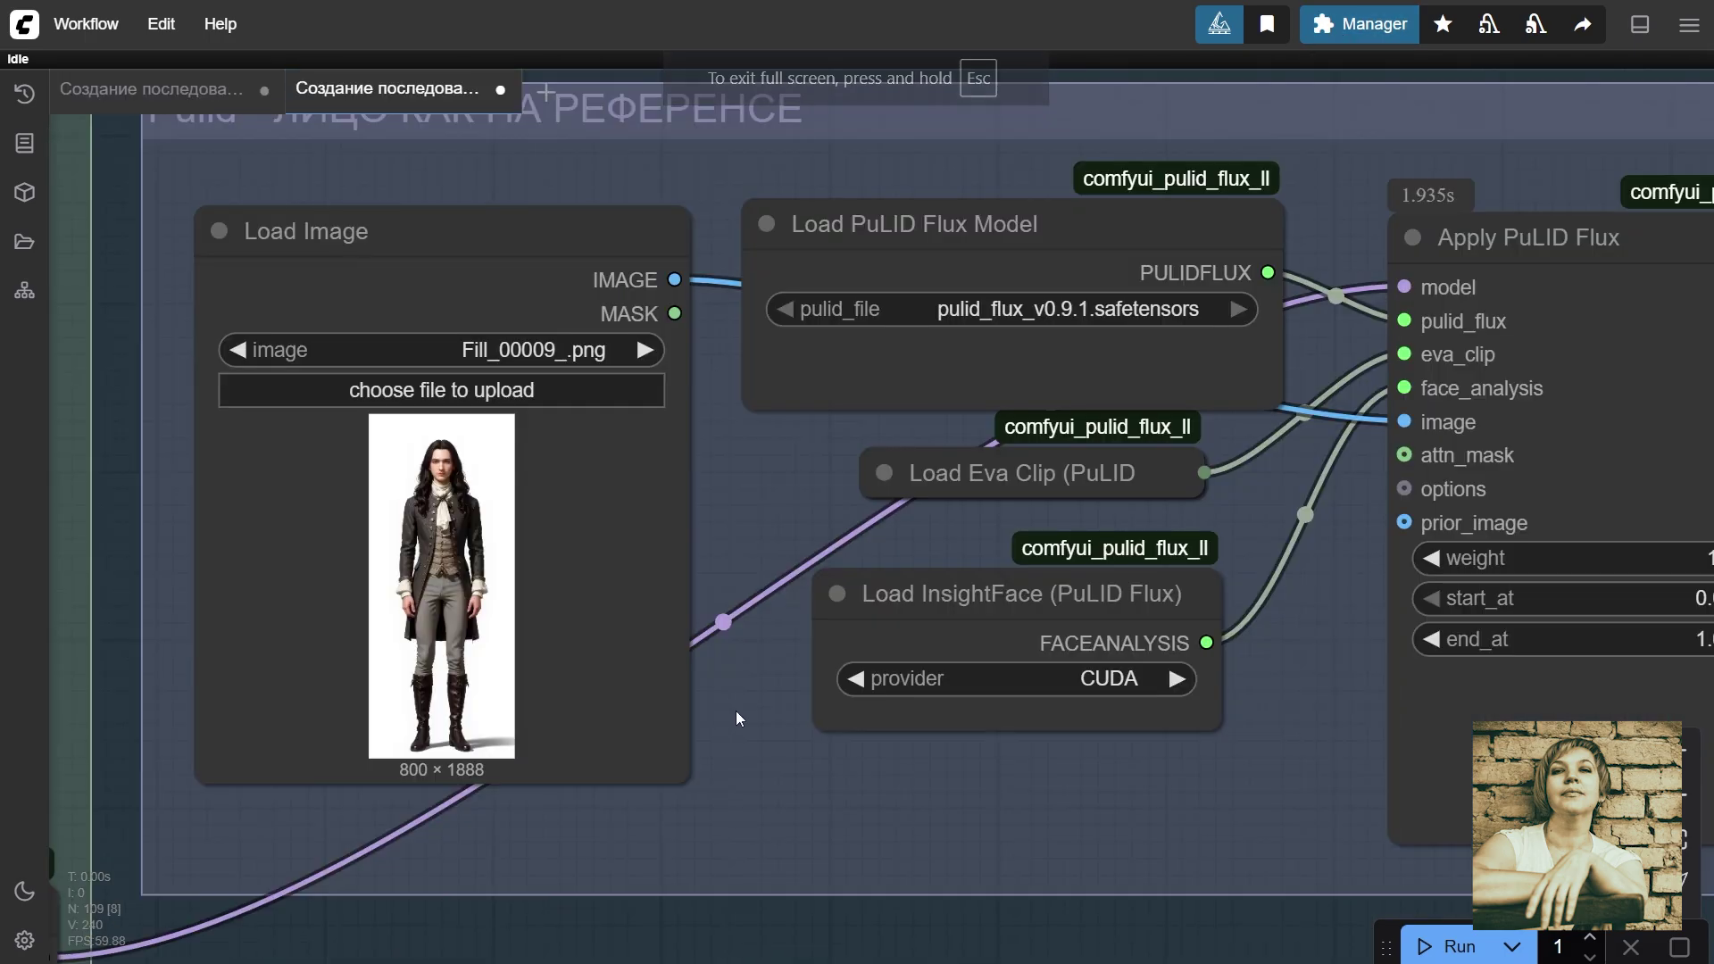
Step: Load the face portrait ComfyUI_00256_.png into the Pulid group's Load Image node
{"action": "left_click_drag", "start_coordinate": [736, 710], "coordinate": [786, 772]}
{"action": "left_click", "coordinate": [517, 456]}
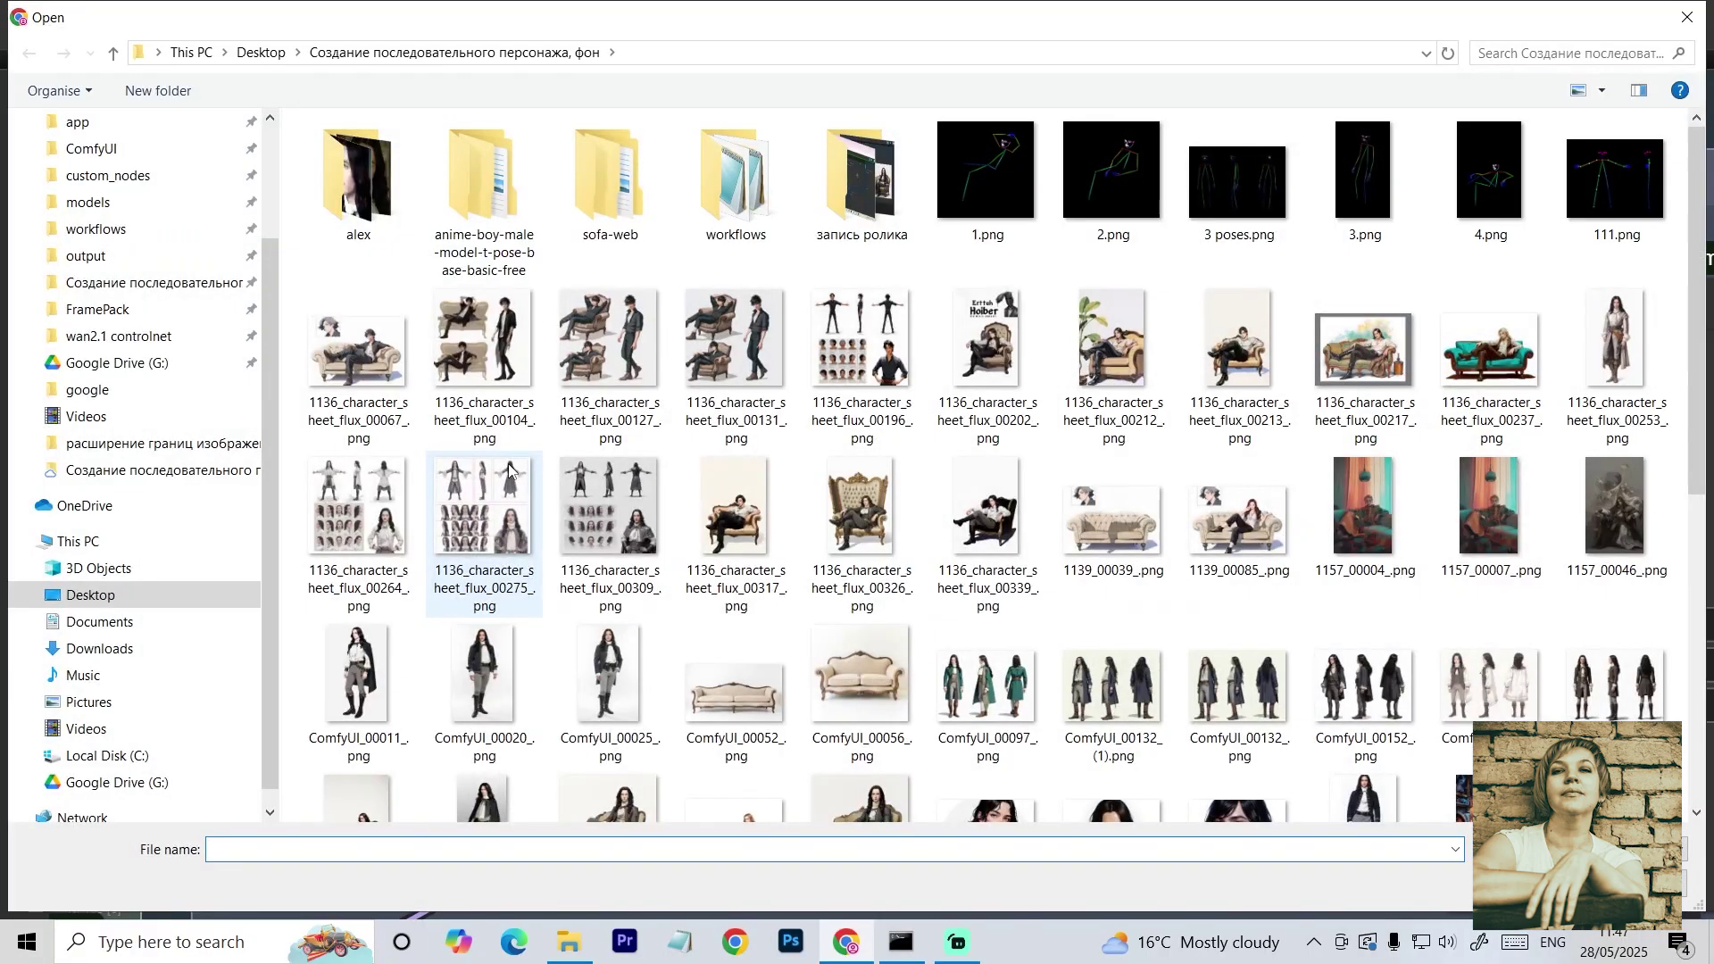
{"action": "scroll", "coordinate": [880, 524], "scroll_direction": "down", "scroll_amount": 5}
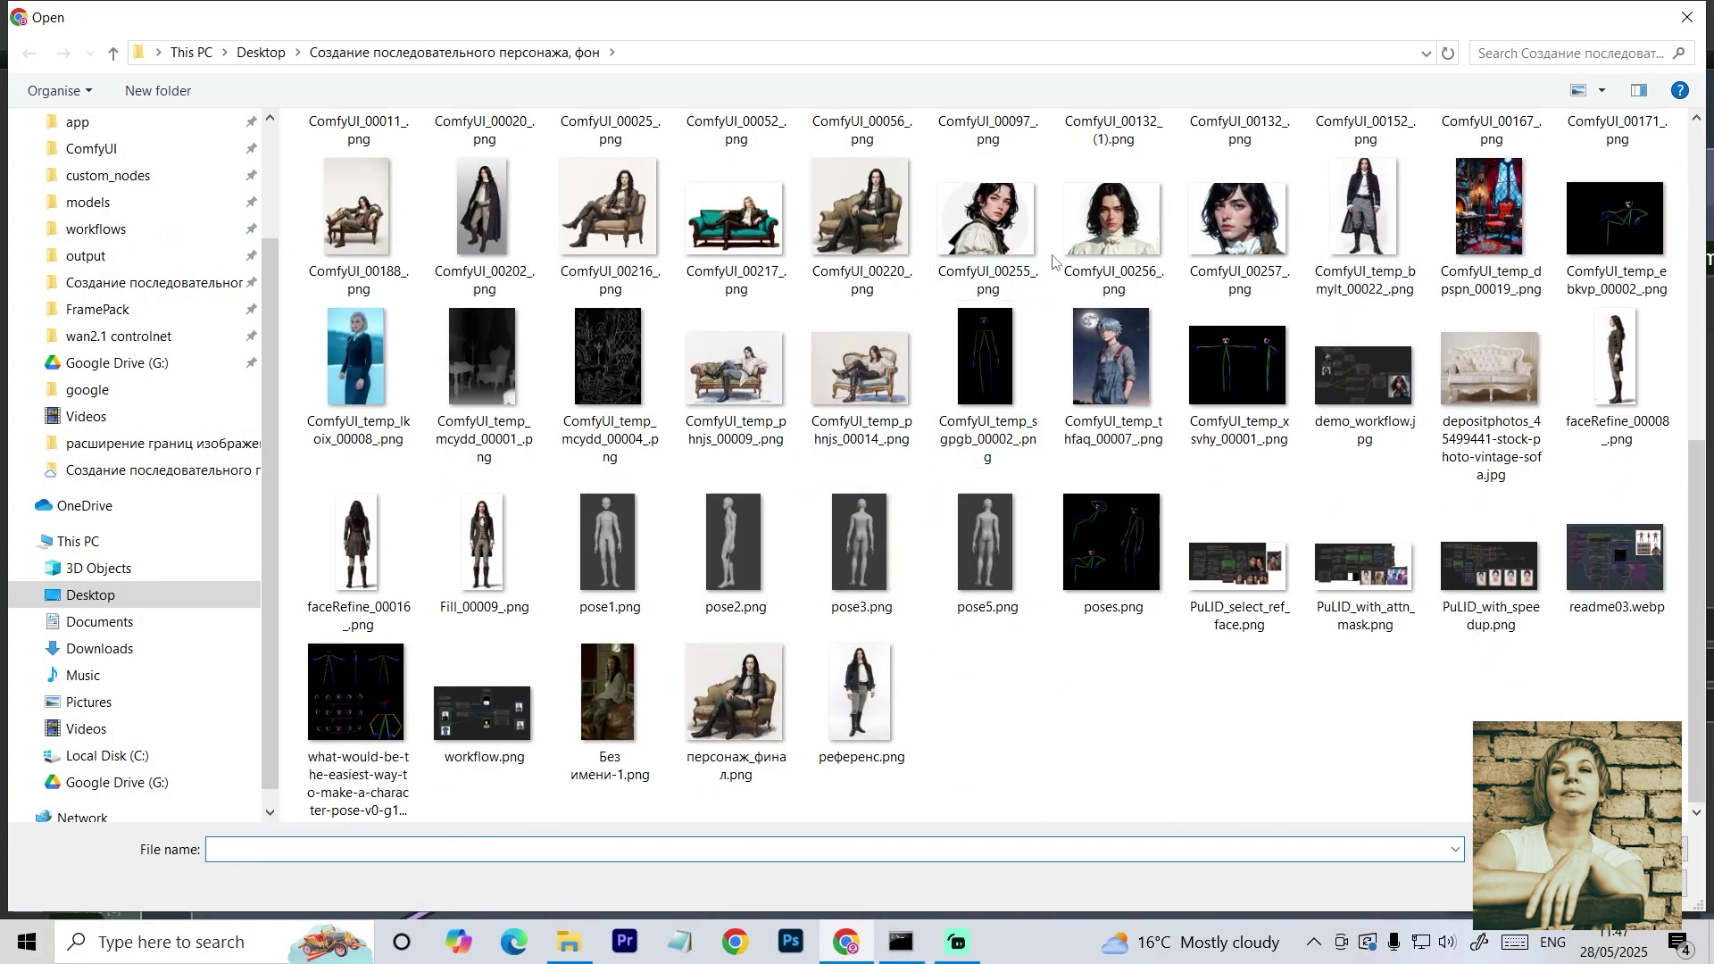
{"action": "double_click", "coordinate": [1105, 221]}
{"action": "scroll", "coordinate": [1124, 746], "scroll_direction": "down", "scroll_amount": 5}
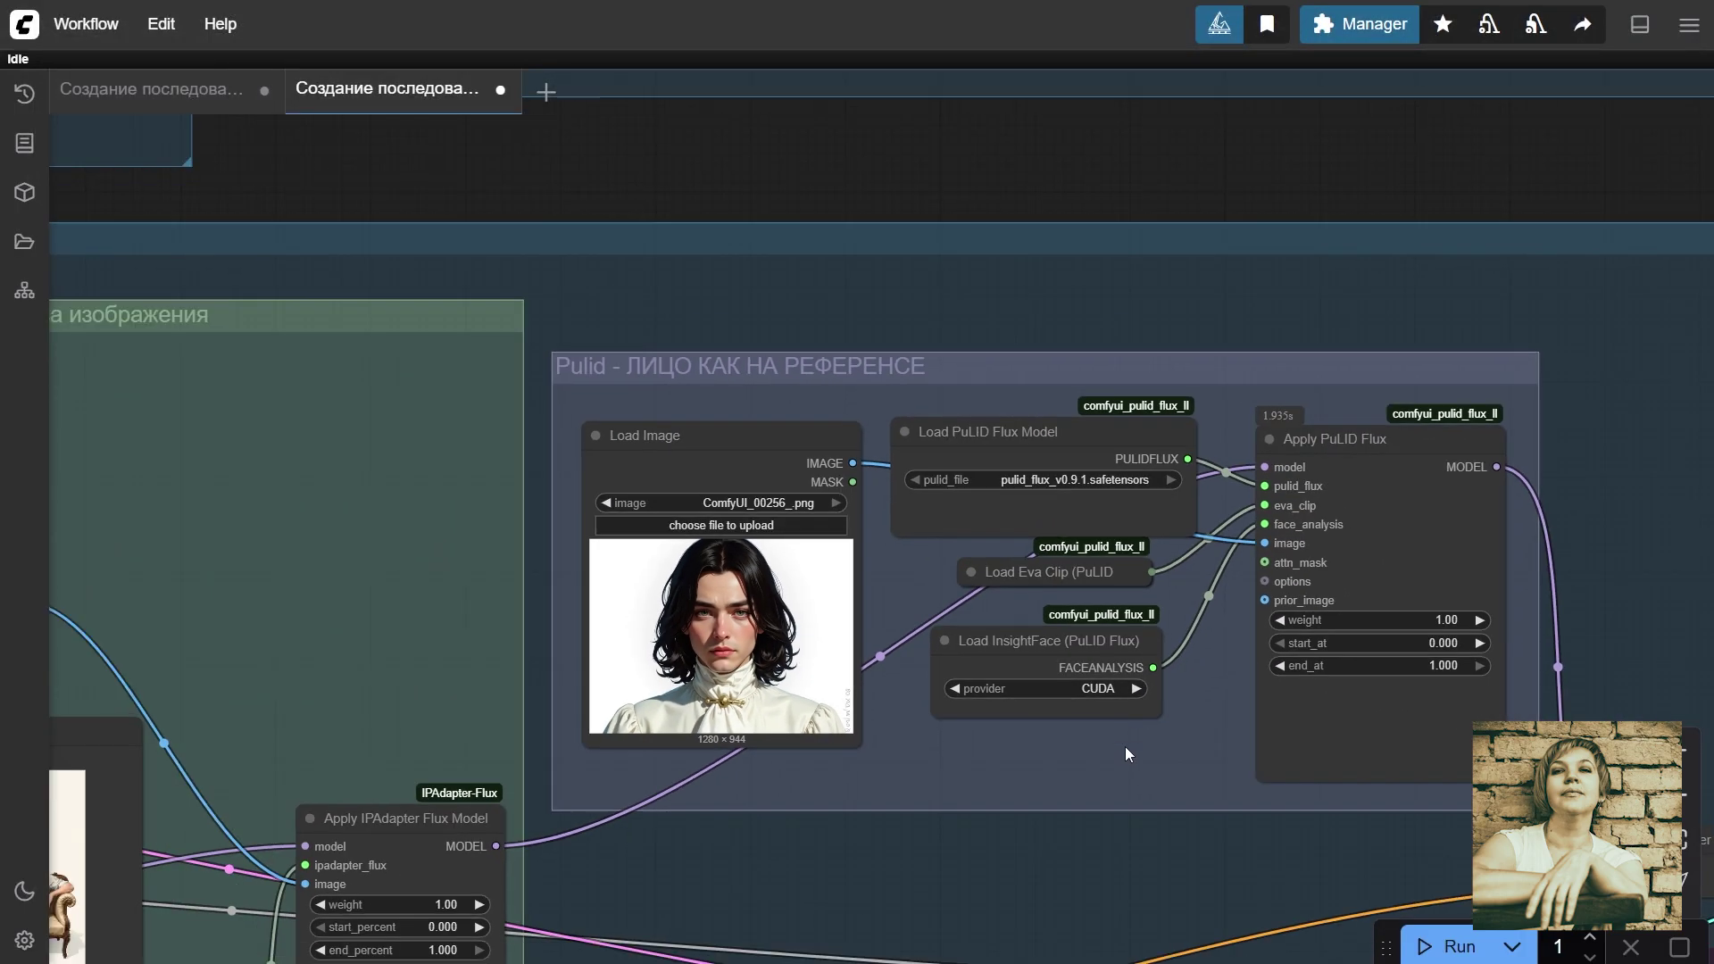
Step: Move the Pulid Load Image node beside the Save Image node and compare the portrait's face with the generated image
{"action": "left_click_drag", "start_coordinate": [1124, 746], "coordinate": [784, 700]}
{"action": "scroll", "coordinate": [836, 712], "scroll_direction": "down", "scroll_amount": 2}
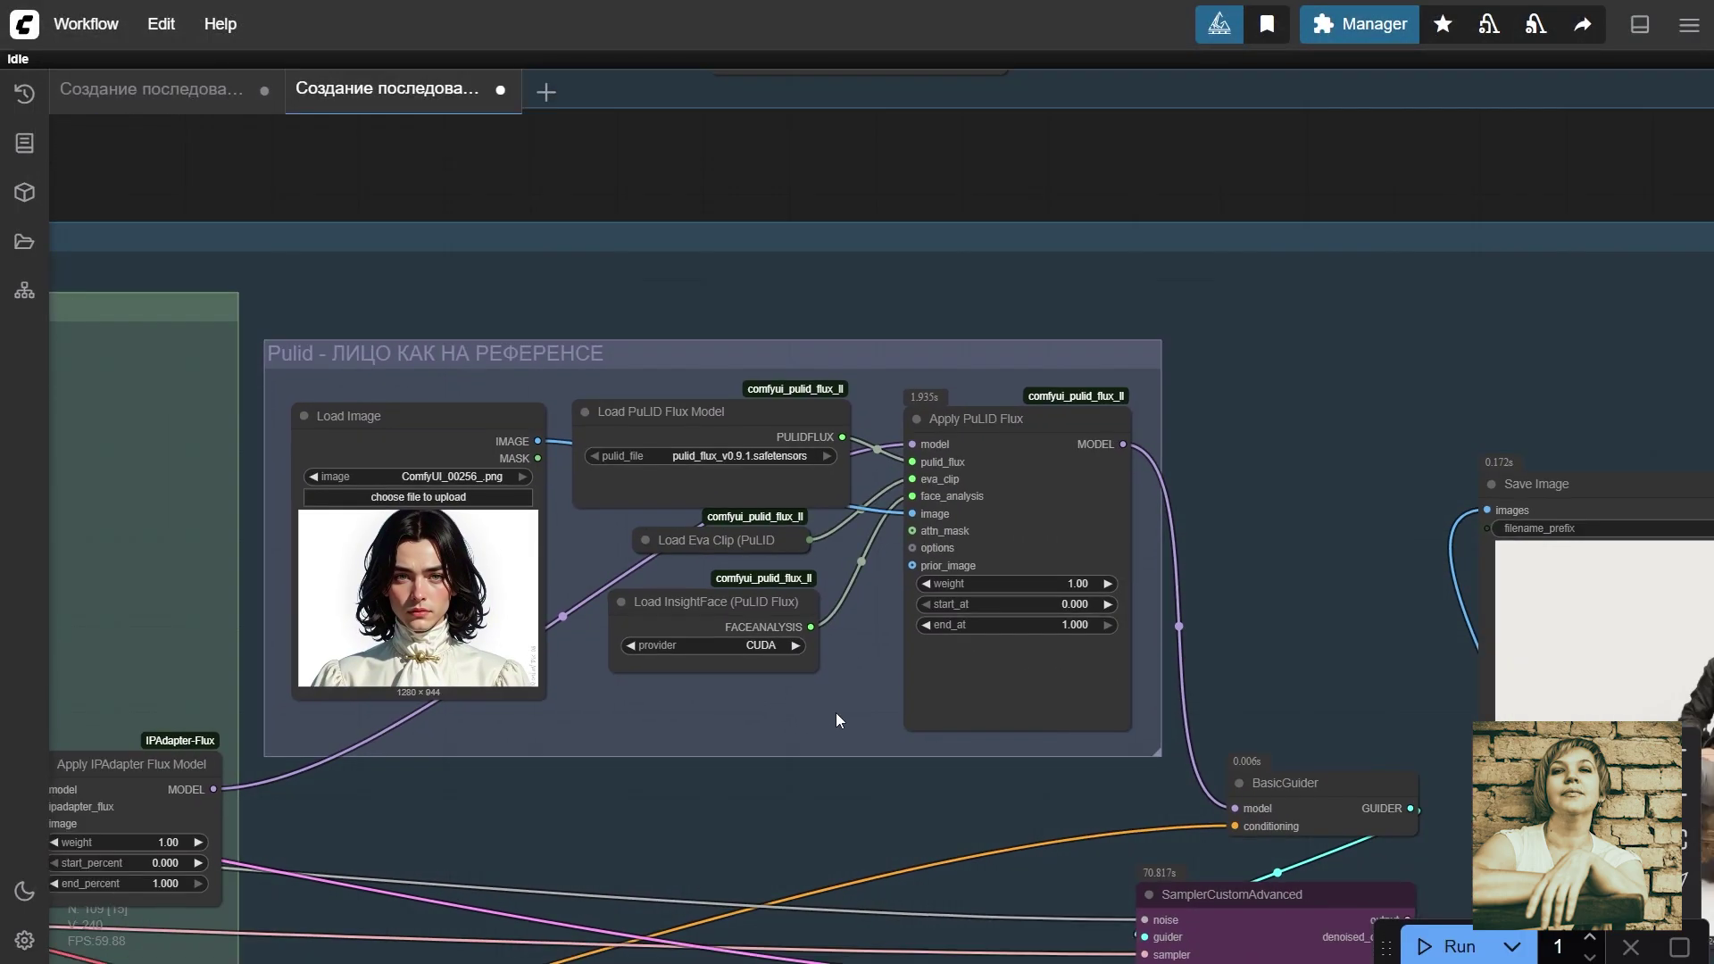
{"action": "left_click_drag", "start_coordinate": [1296, 622], "coordinate": [1189, 505]}
{"action": "left_click_drag", "start_coordinate": [406, 322], "coordinate": [1218, 346]}
{"action": "left_click_drag", "start_coordinate": [1350, 857], "coordinate": [1009, 895]}
{"action": "scroll", "coordinate": [920, 790], "scroll_direction": "up", "scroll_amount": 4}
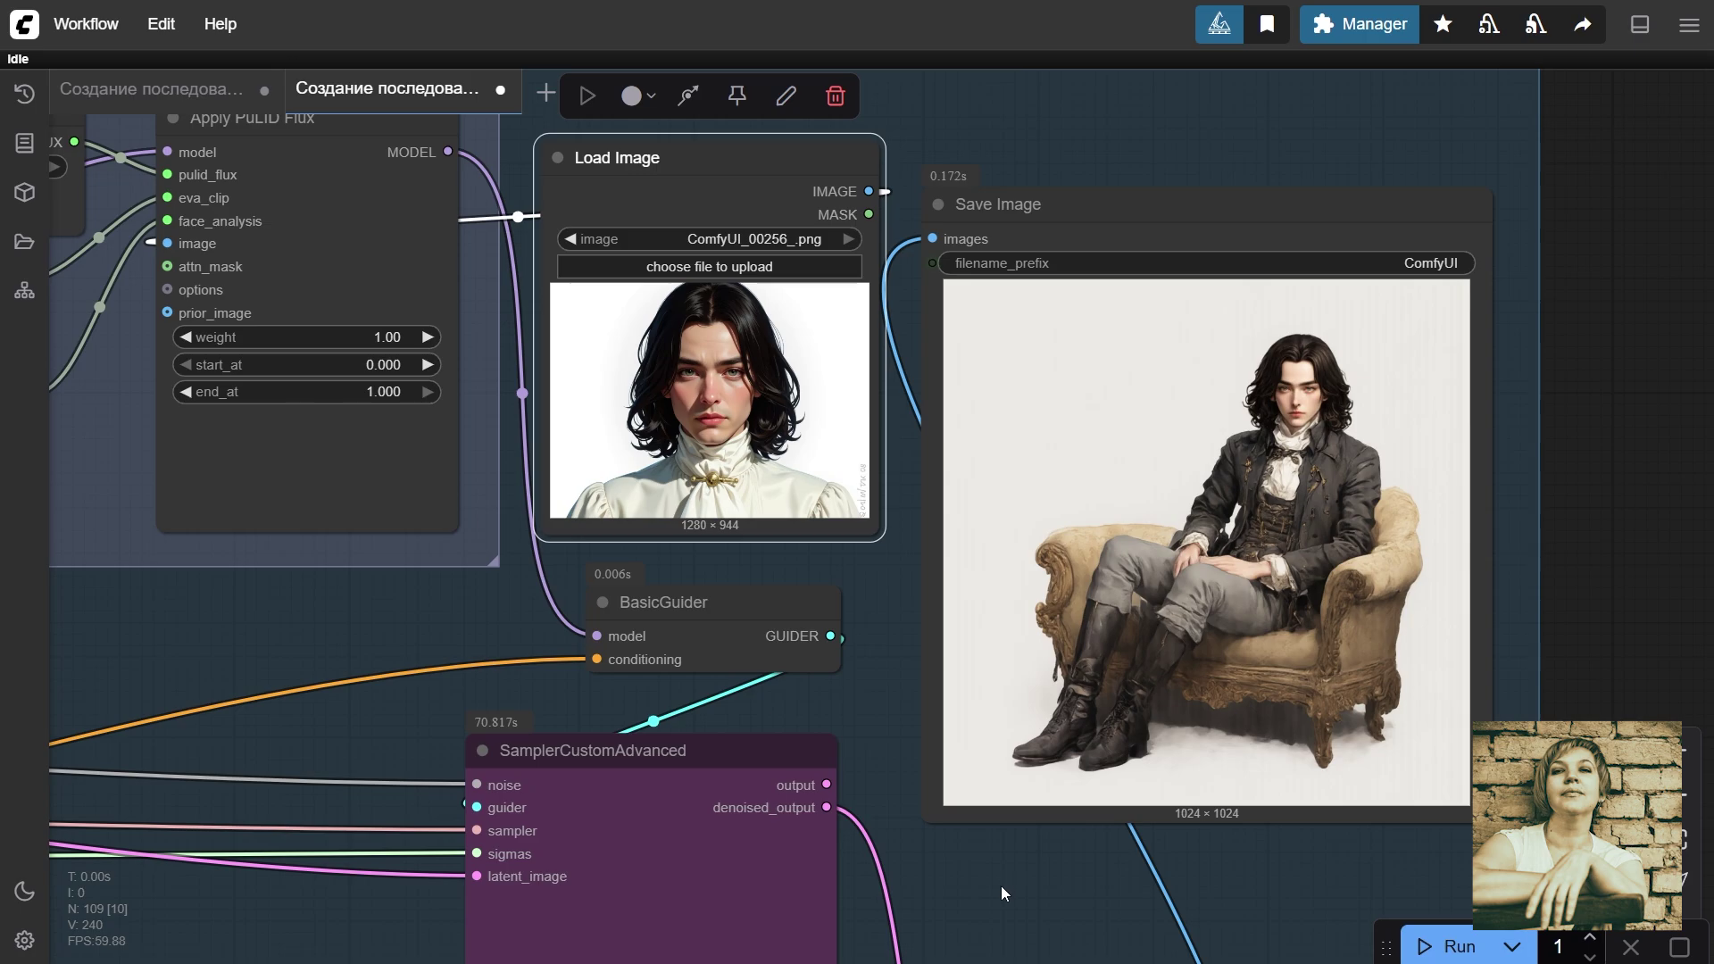
{"action": "scroll", "coordinate": [994, 885], "scroll_direction": "down", "scroll_amount": 3}
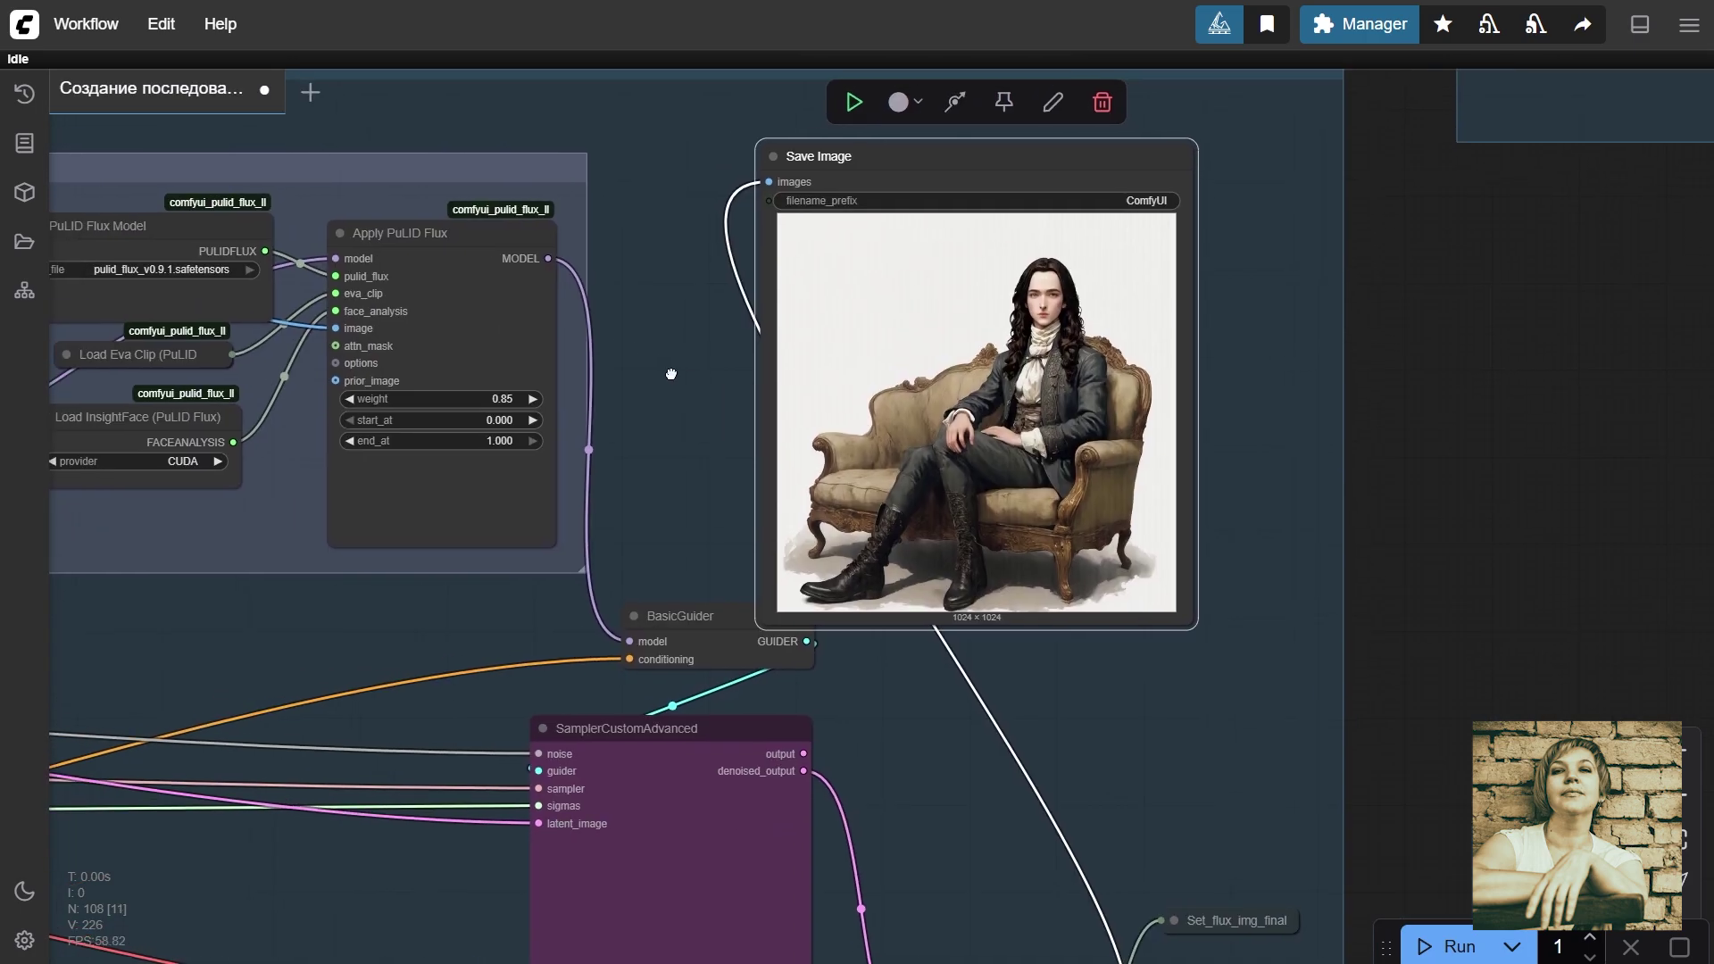
Step: View the seated character in the Save Image node up close and bring the TryOn clothing-replacement group into view
{"action": "left_click_drag", "start_coordinate": [670, 371], "coordinate": [561, 536]}
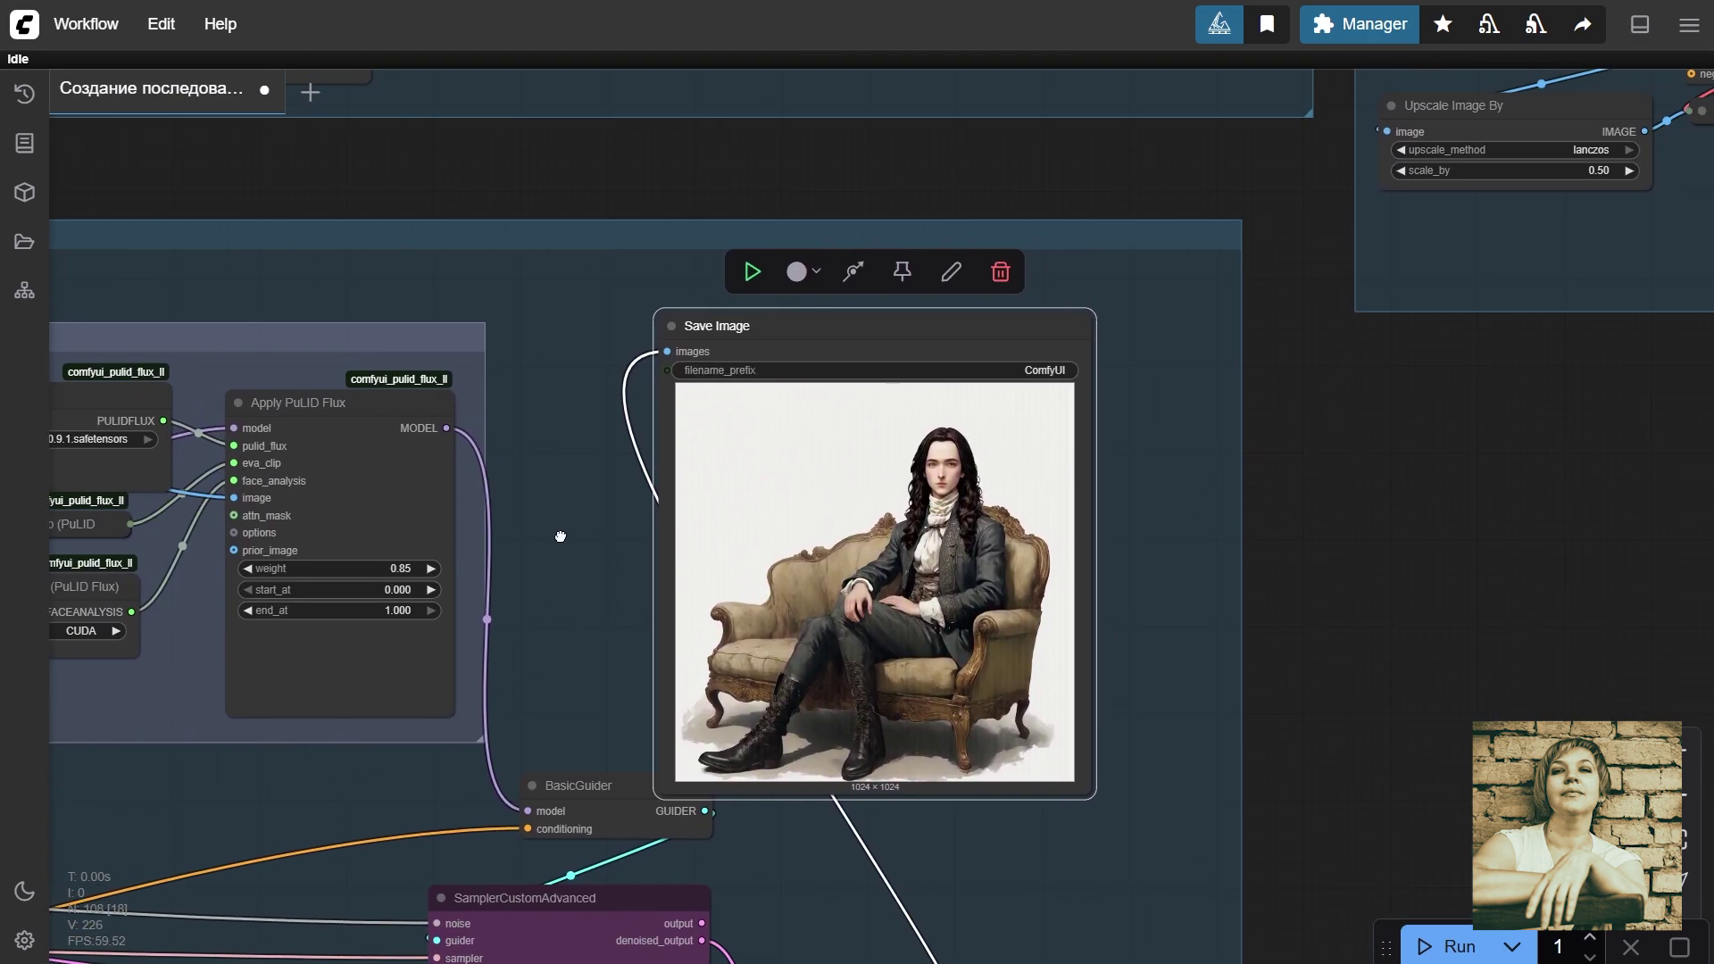
{"action": "scroll", "coordinate": [1014, 629], "scroll_direction": "up", "scroll_amount": 5}
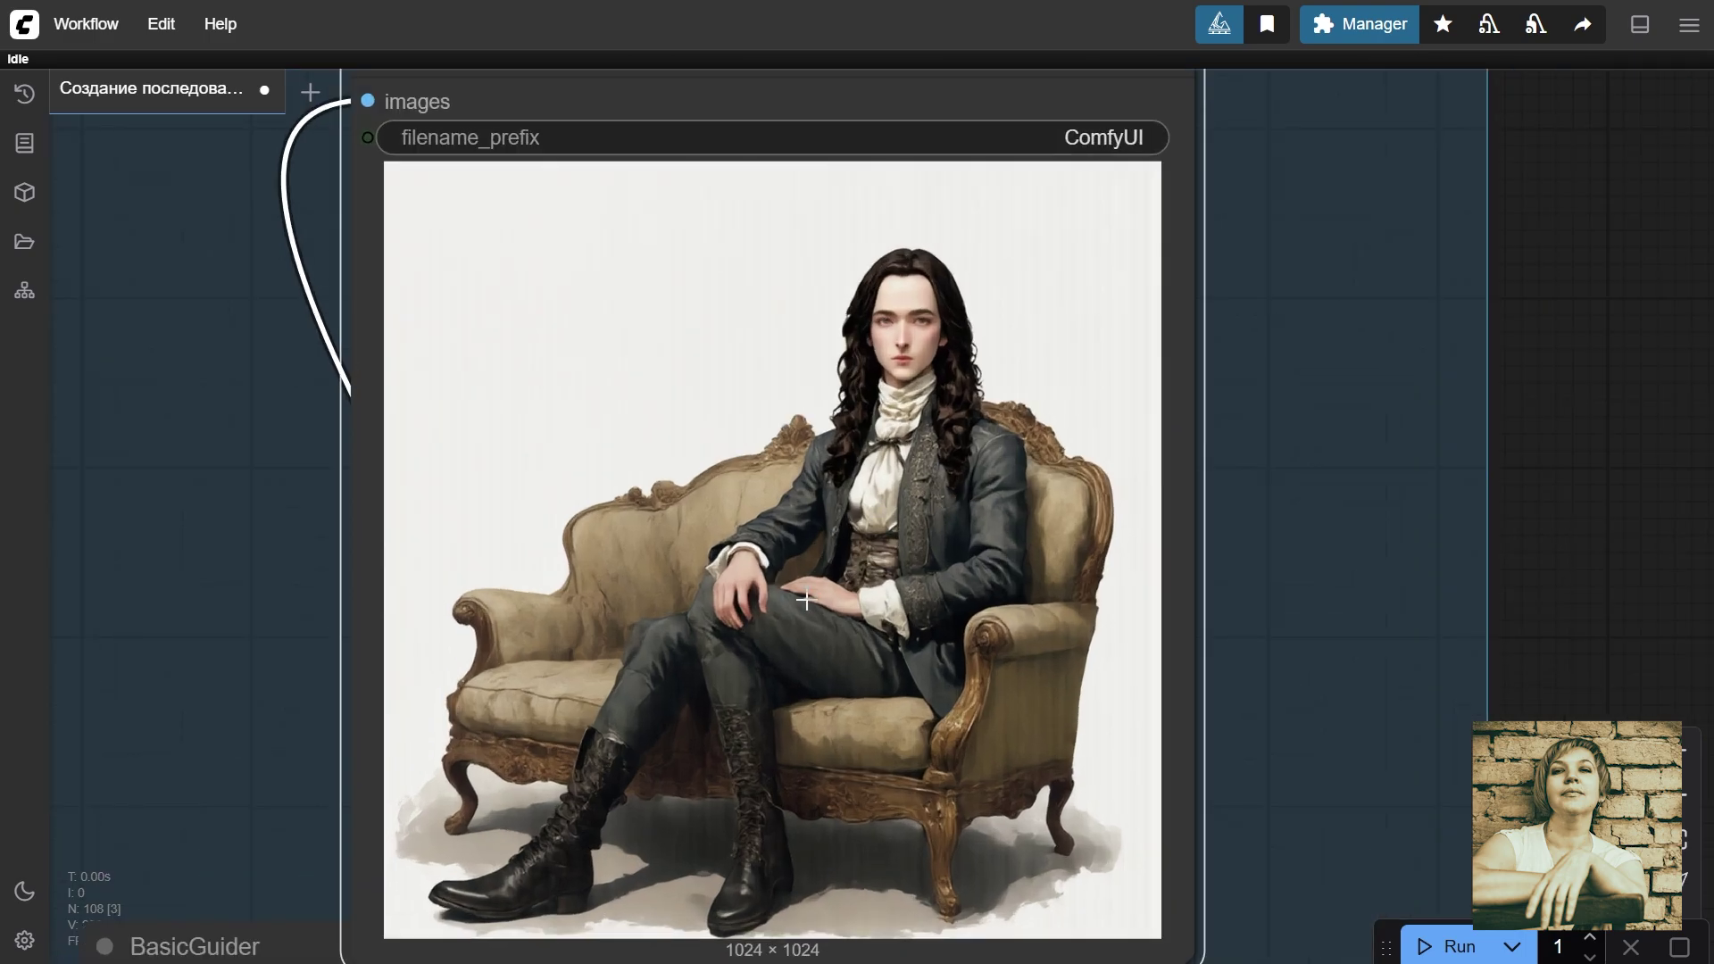
{"action": "scroll", "coordinate": [830, 602], "scroll_direction": "down", "scroll_amount": 6}
{"action": "left_click_drag", "start_coordinate": [357, 341], "coordinate": [528, 534]}
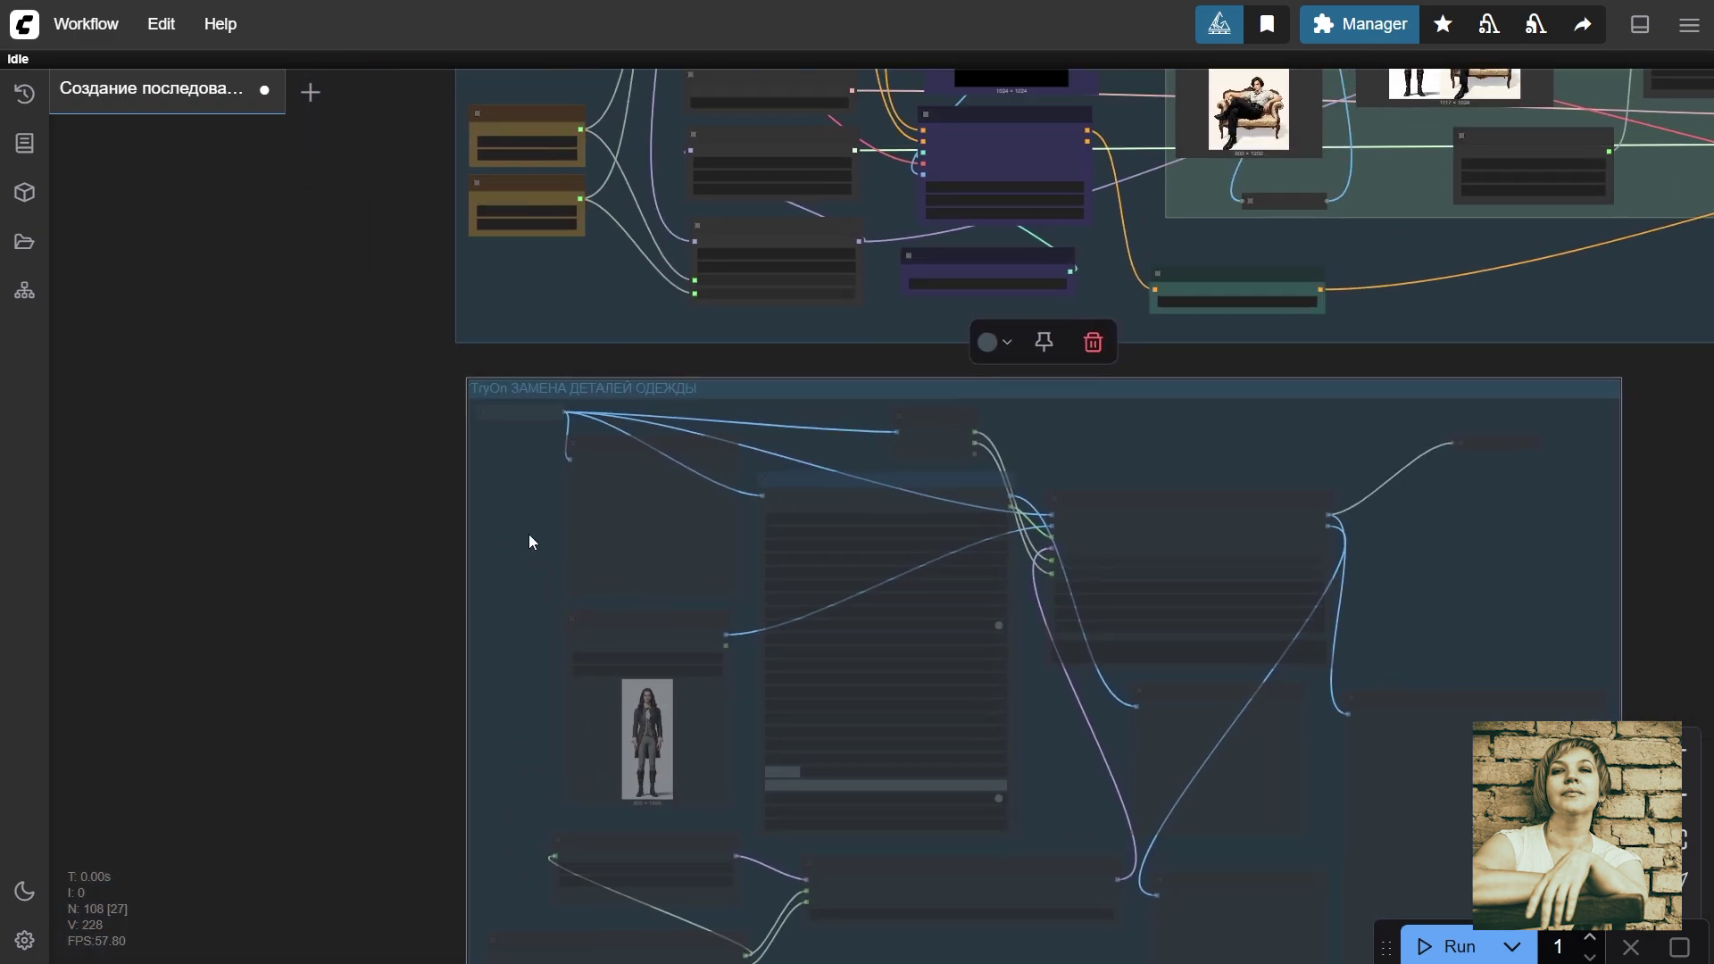
{"action": "scroll", "coordinate": [530, 534], "scroll_direction": "up", "scroll_amount": 4}
{"action": "scroll", "coordinate": [532, 534], "scroll_direction": "up", "scroll_amount": 1}
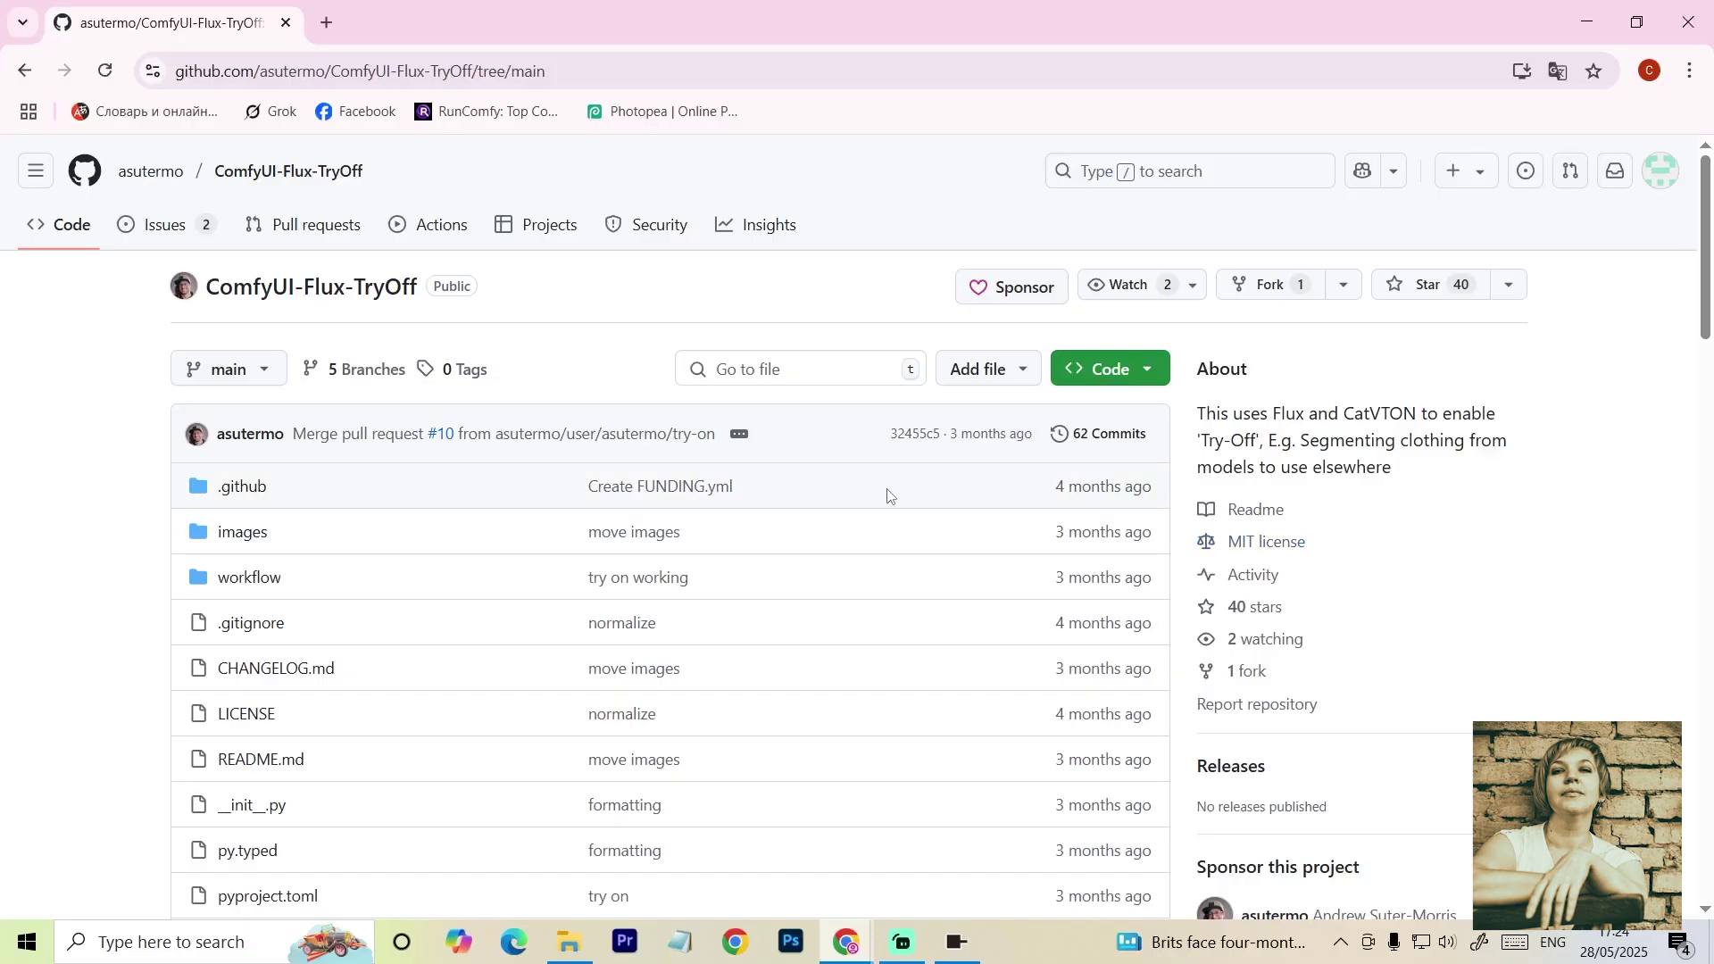
Step: On the ComfyUI-Flux-TryOff GitHub page, examine the README's example workflows and Prerequisites section
{"action": "scroll", "coordinate": [884, 490], "scroll_direction": "down", "scroll_amount": 20}
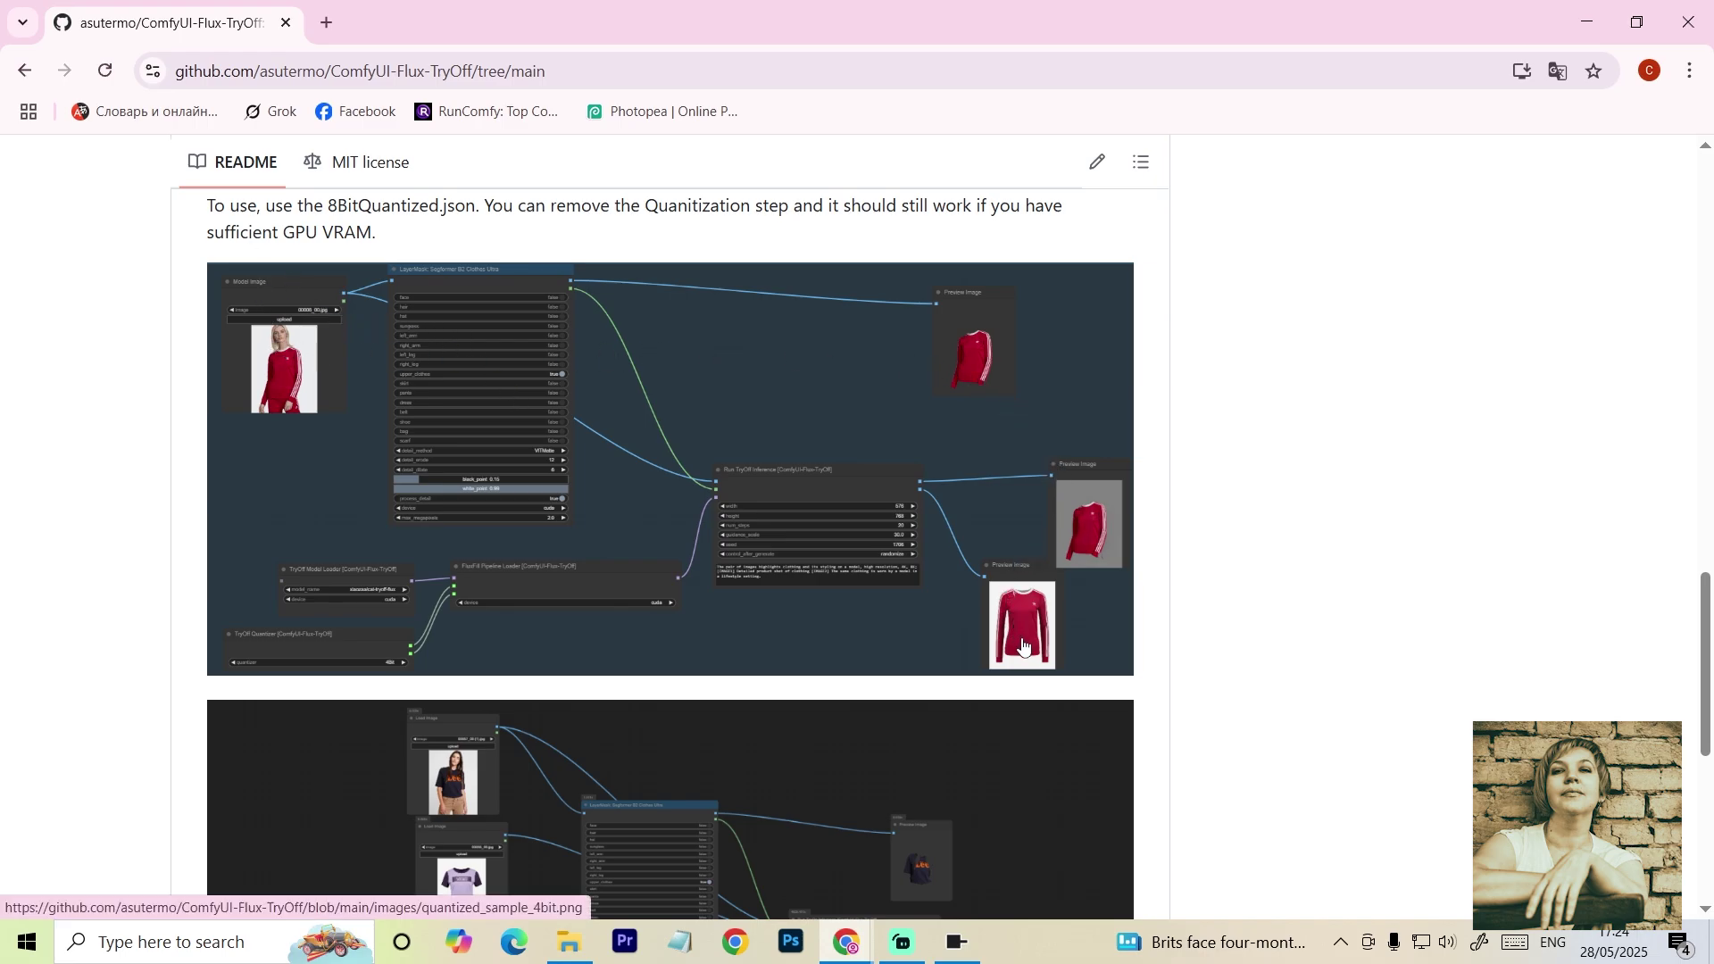
{"action": "scroll", "coordinate": [1023, 647], "scroll_direction": "down", "scroll_amount": 3}
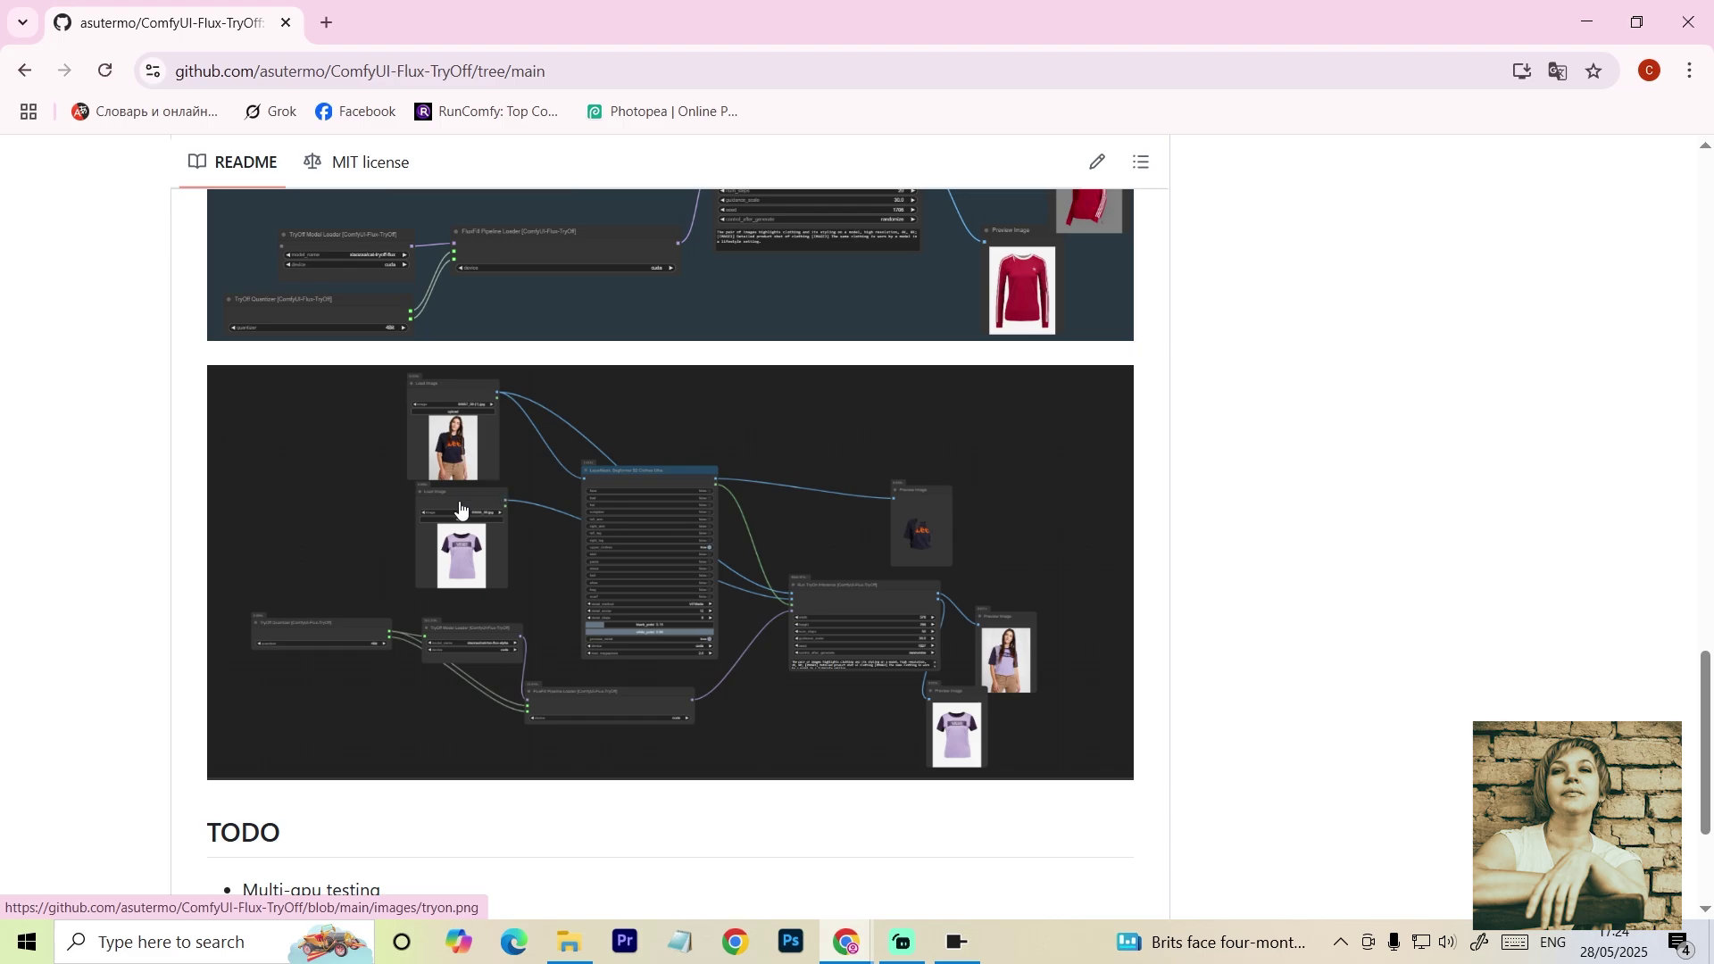
{"action": "scroll", "coordinate": [1012, 672], "scroll_direction": "down", "scroll_amount": 3}
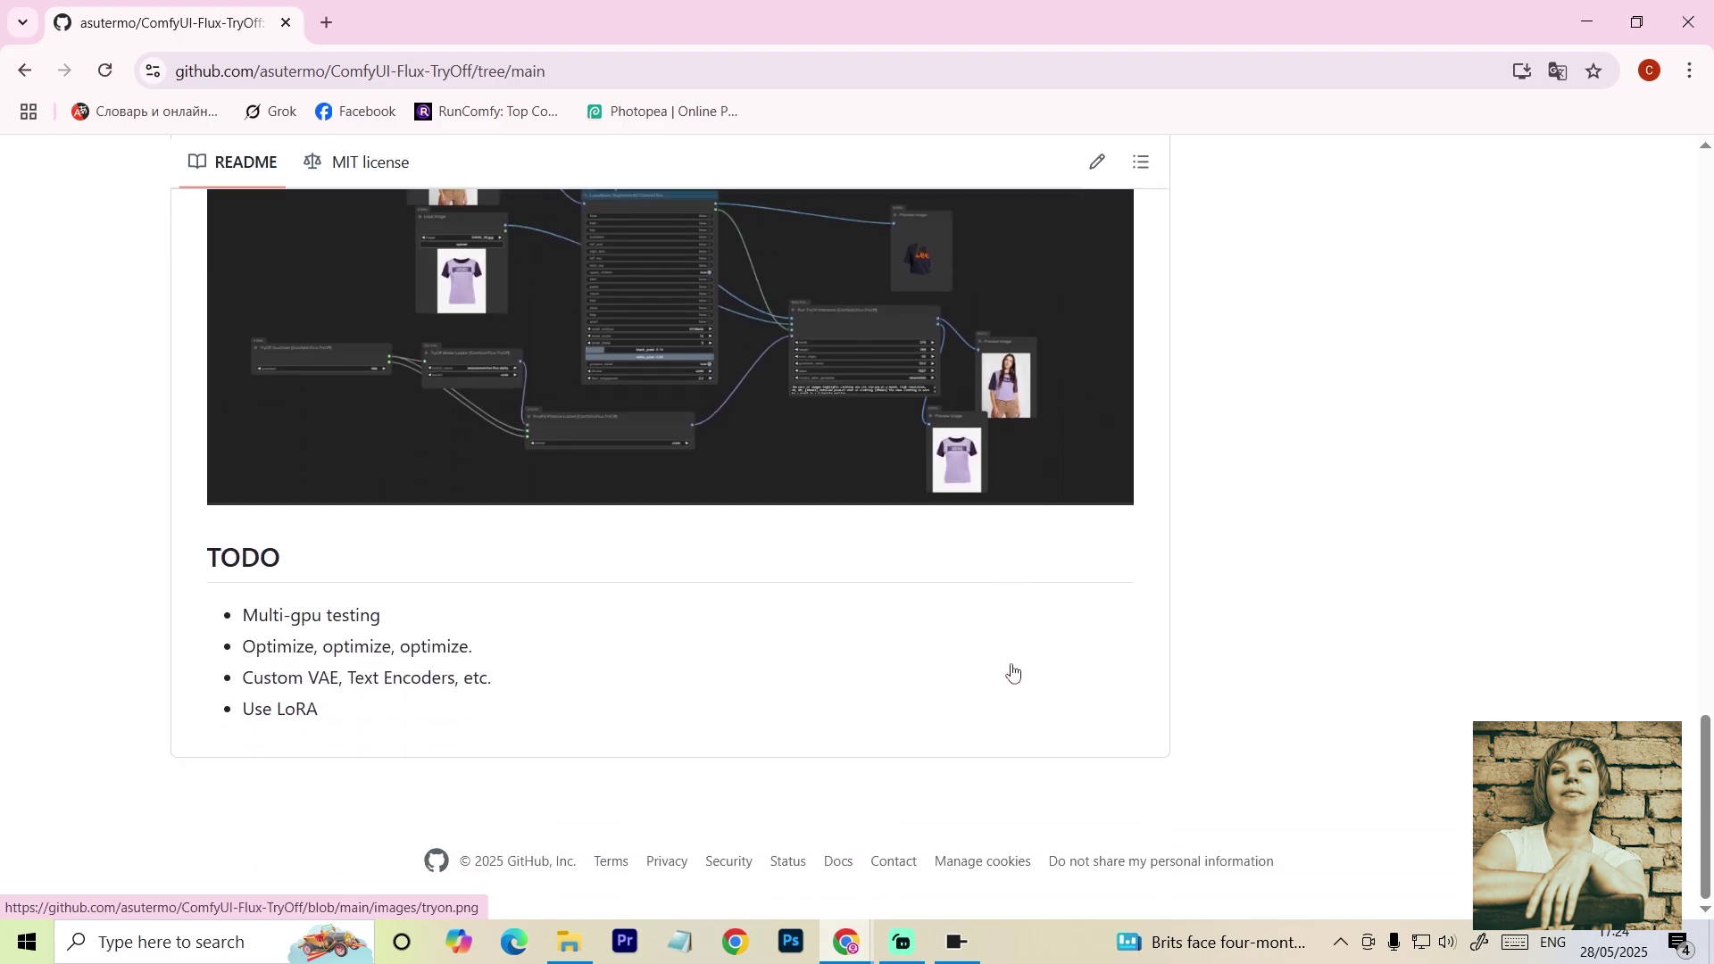
{"action": "scroll", "coordinate": [758, 551], "scroll_direction": "up", "scroll_amount": 12}
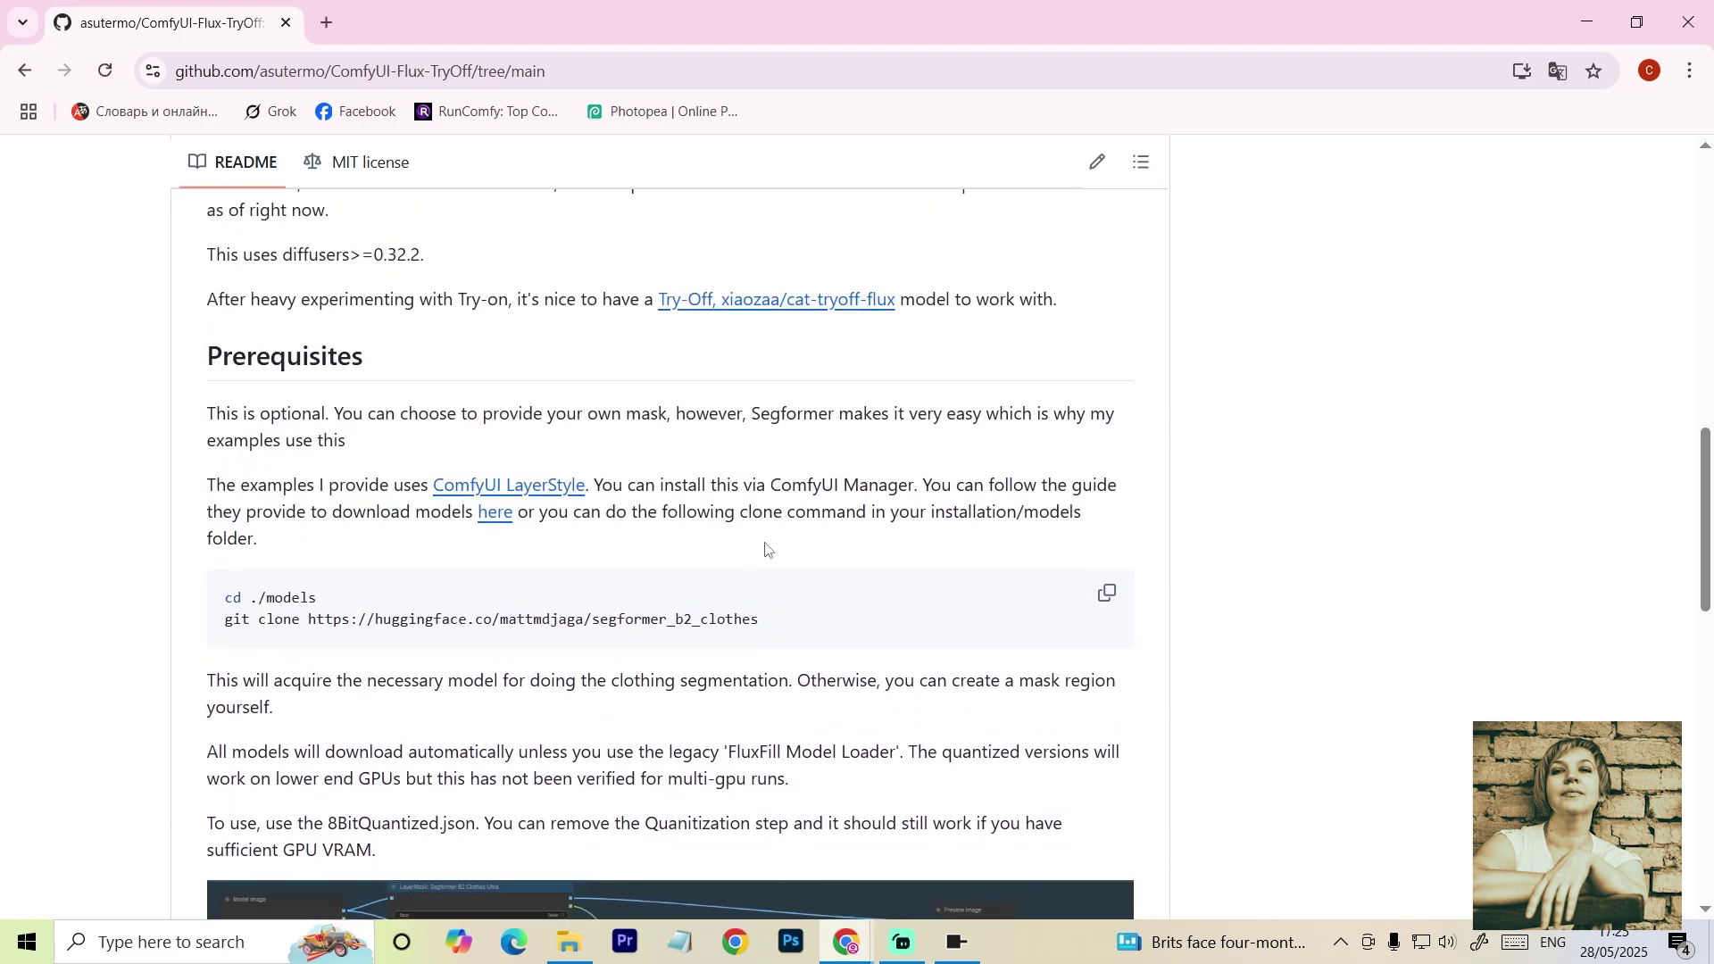
Step: Open the README's Workflow folder in a new tab and download TryOn.json from it
{"action": "scroll", "coordinate": [771, 548], "scroll_direction": "up", "scroll_amount": 3}
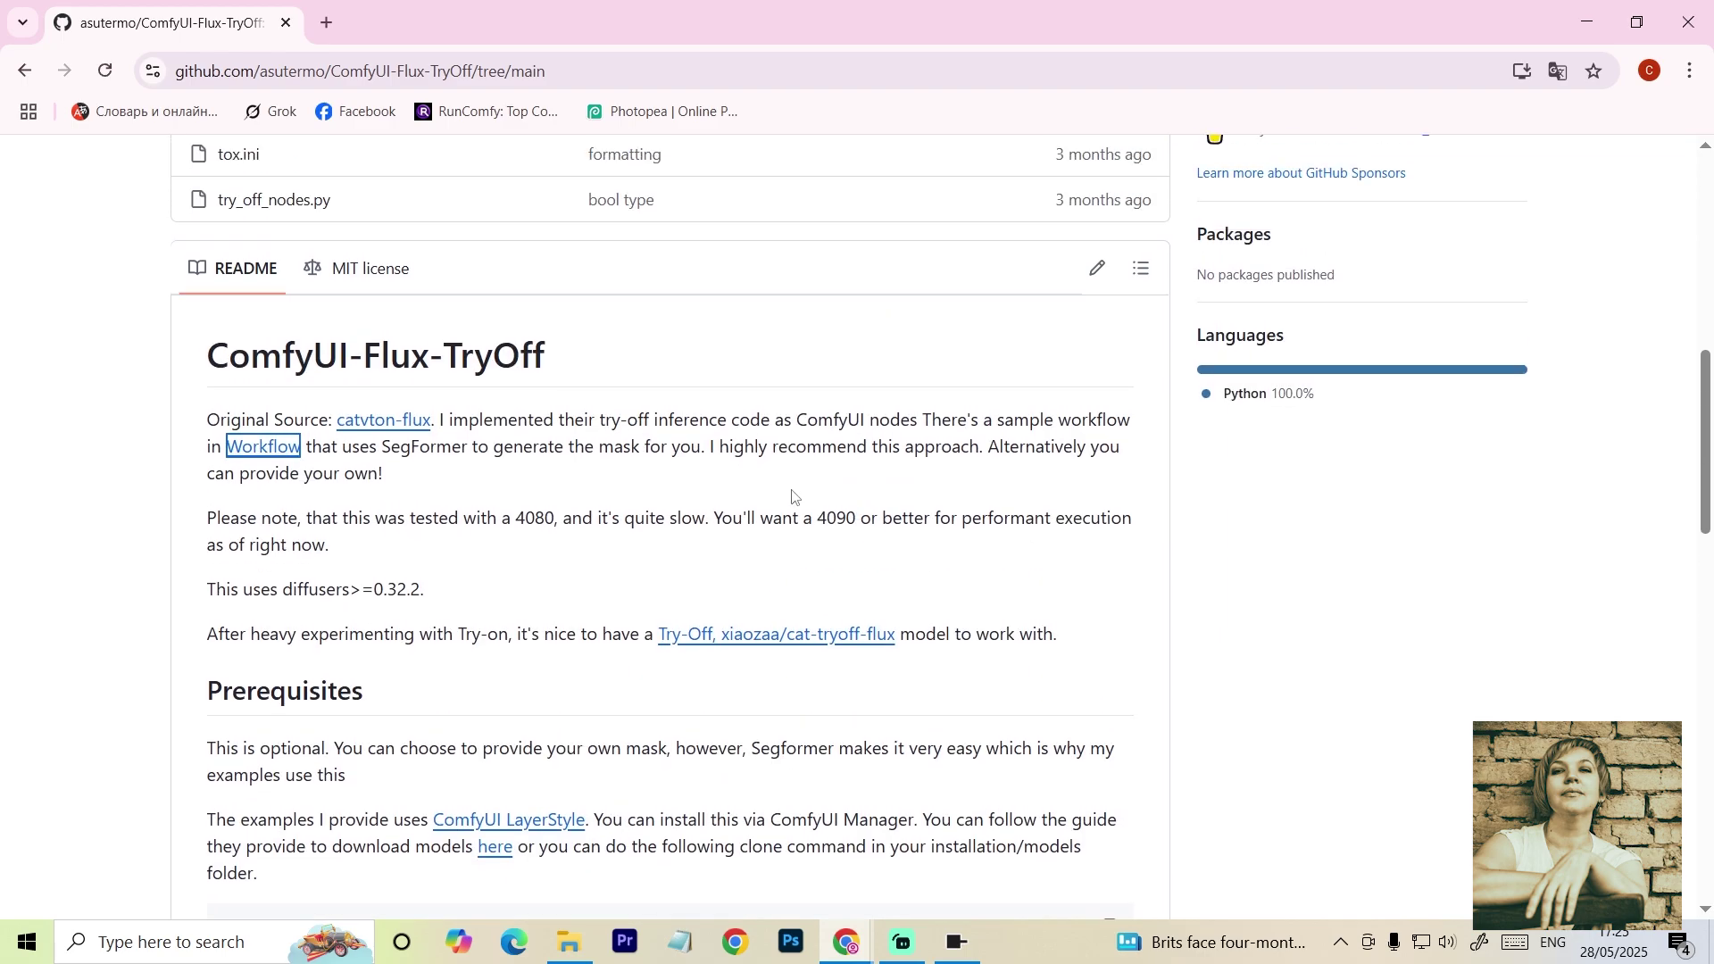
{"action": "right_click", "coordinate": [254, 448]}
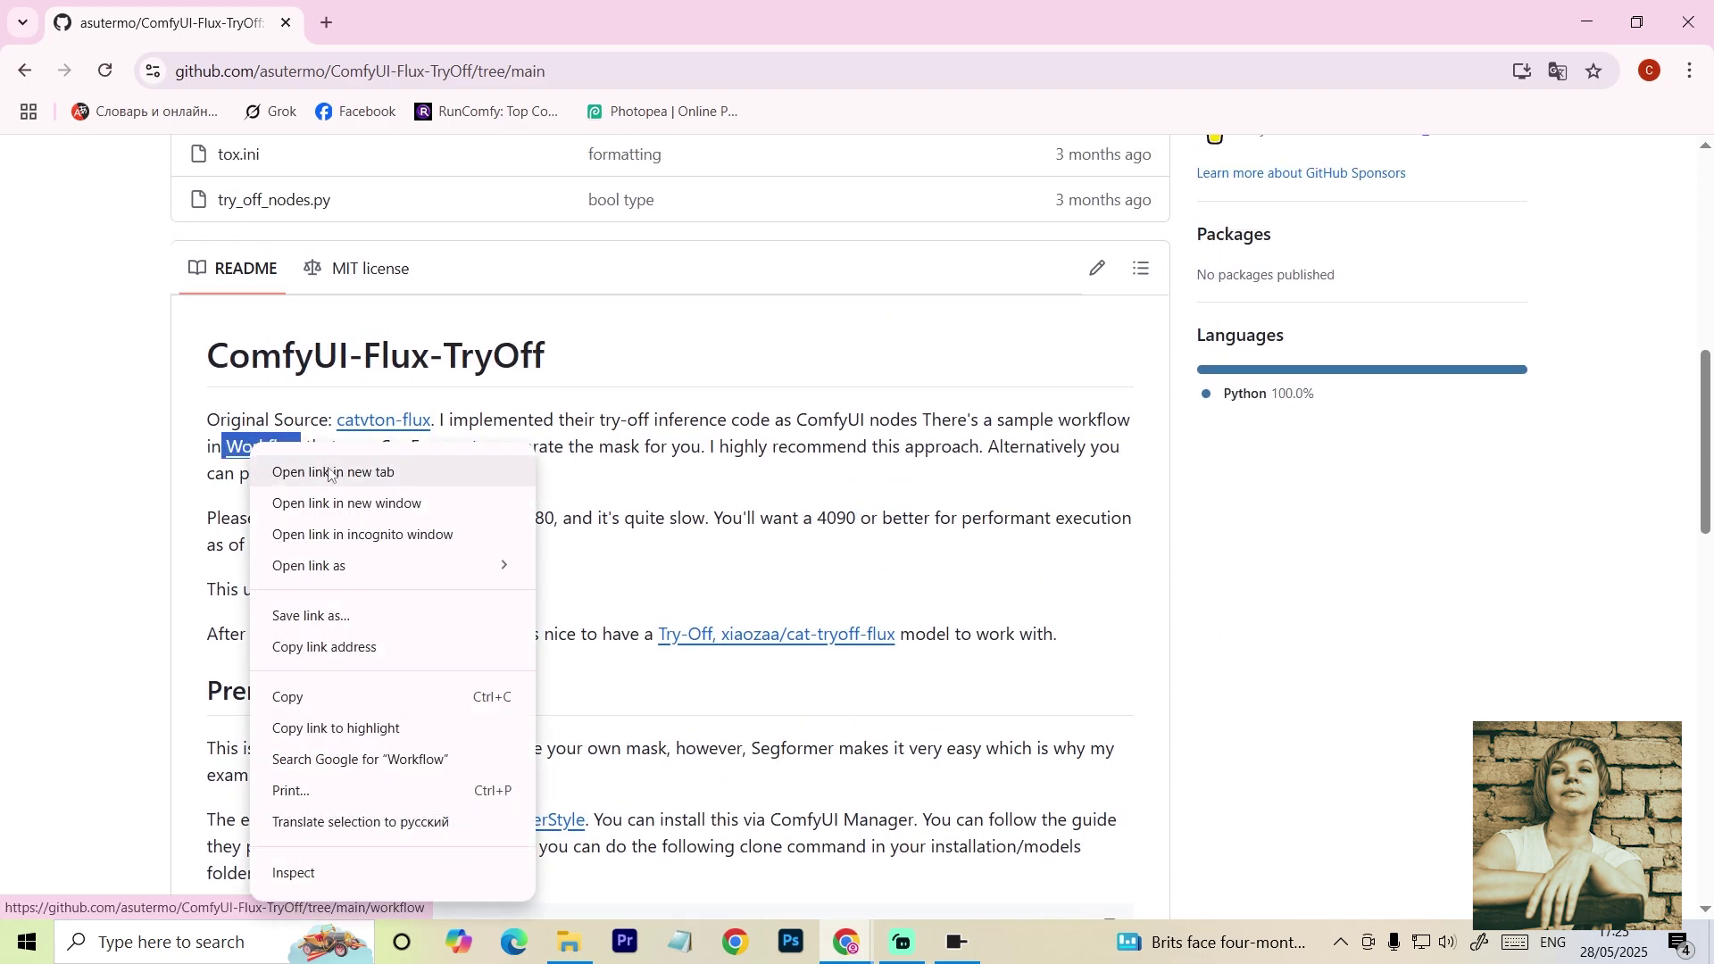
{"action": "left_click", "coordinate": [306, 471]}
{"action": "left_click", "coordinate": [419, 22]}
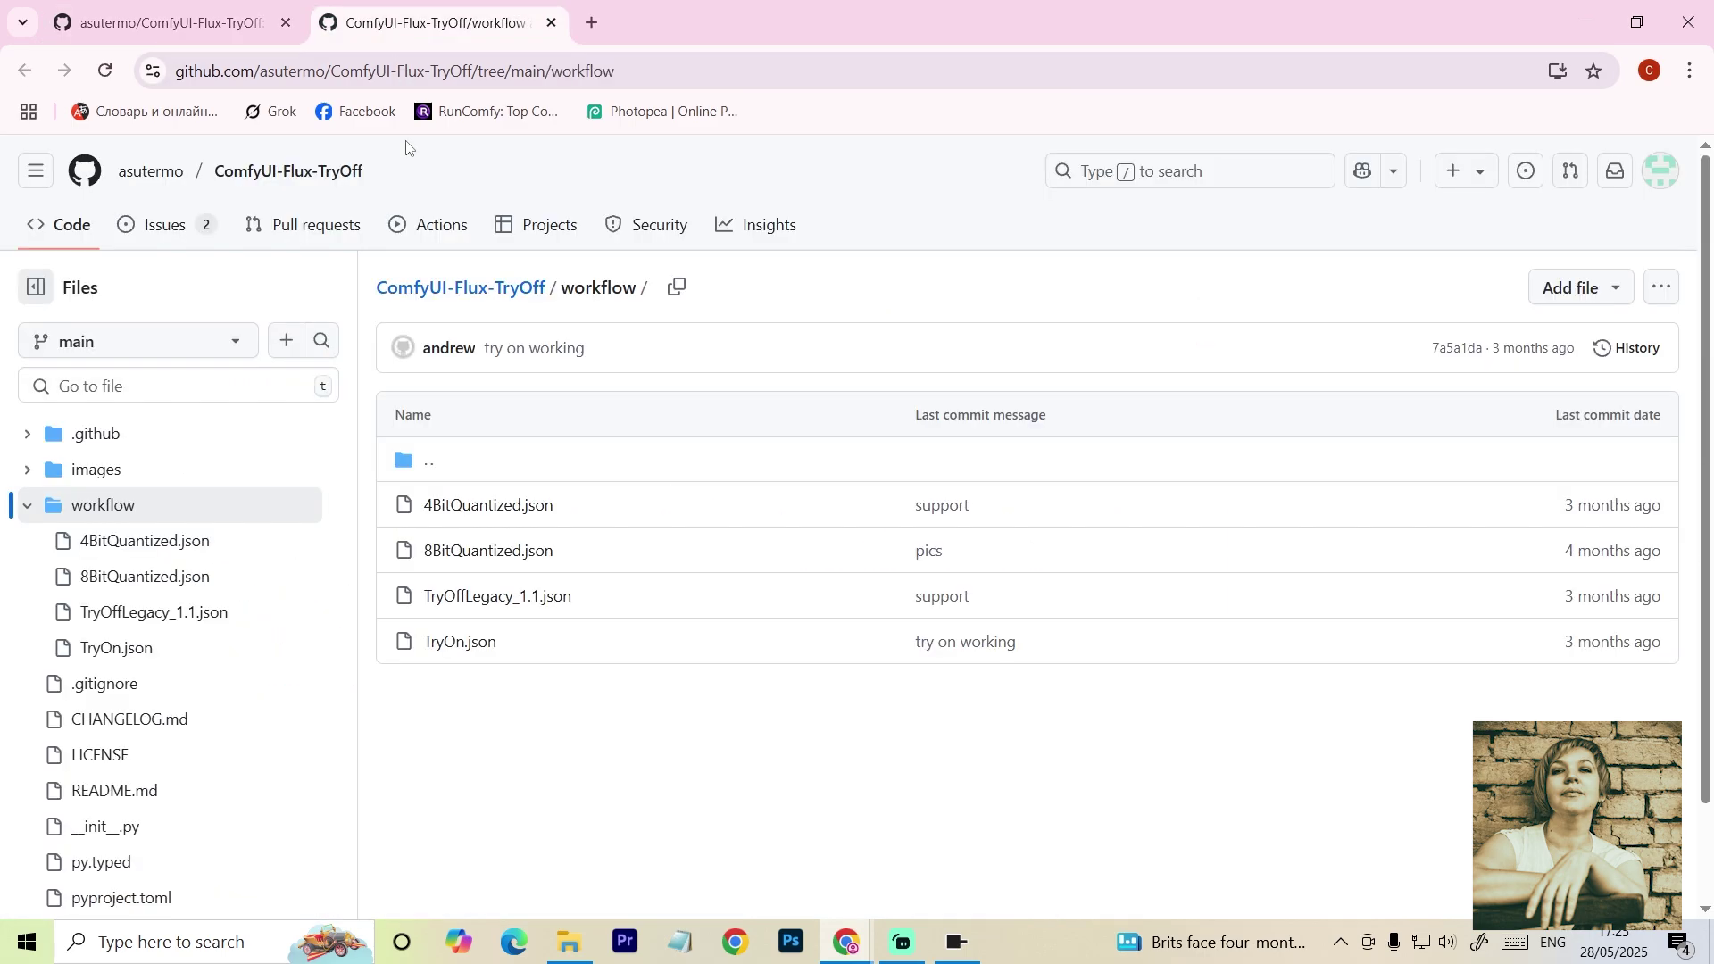
{"action": "left_click", "coordinate": [458, 642]}
{"action": "left_click", "coordinate": [1550, 420]}
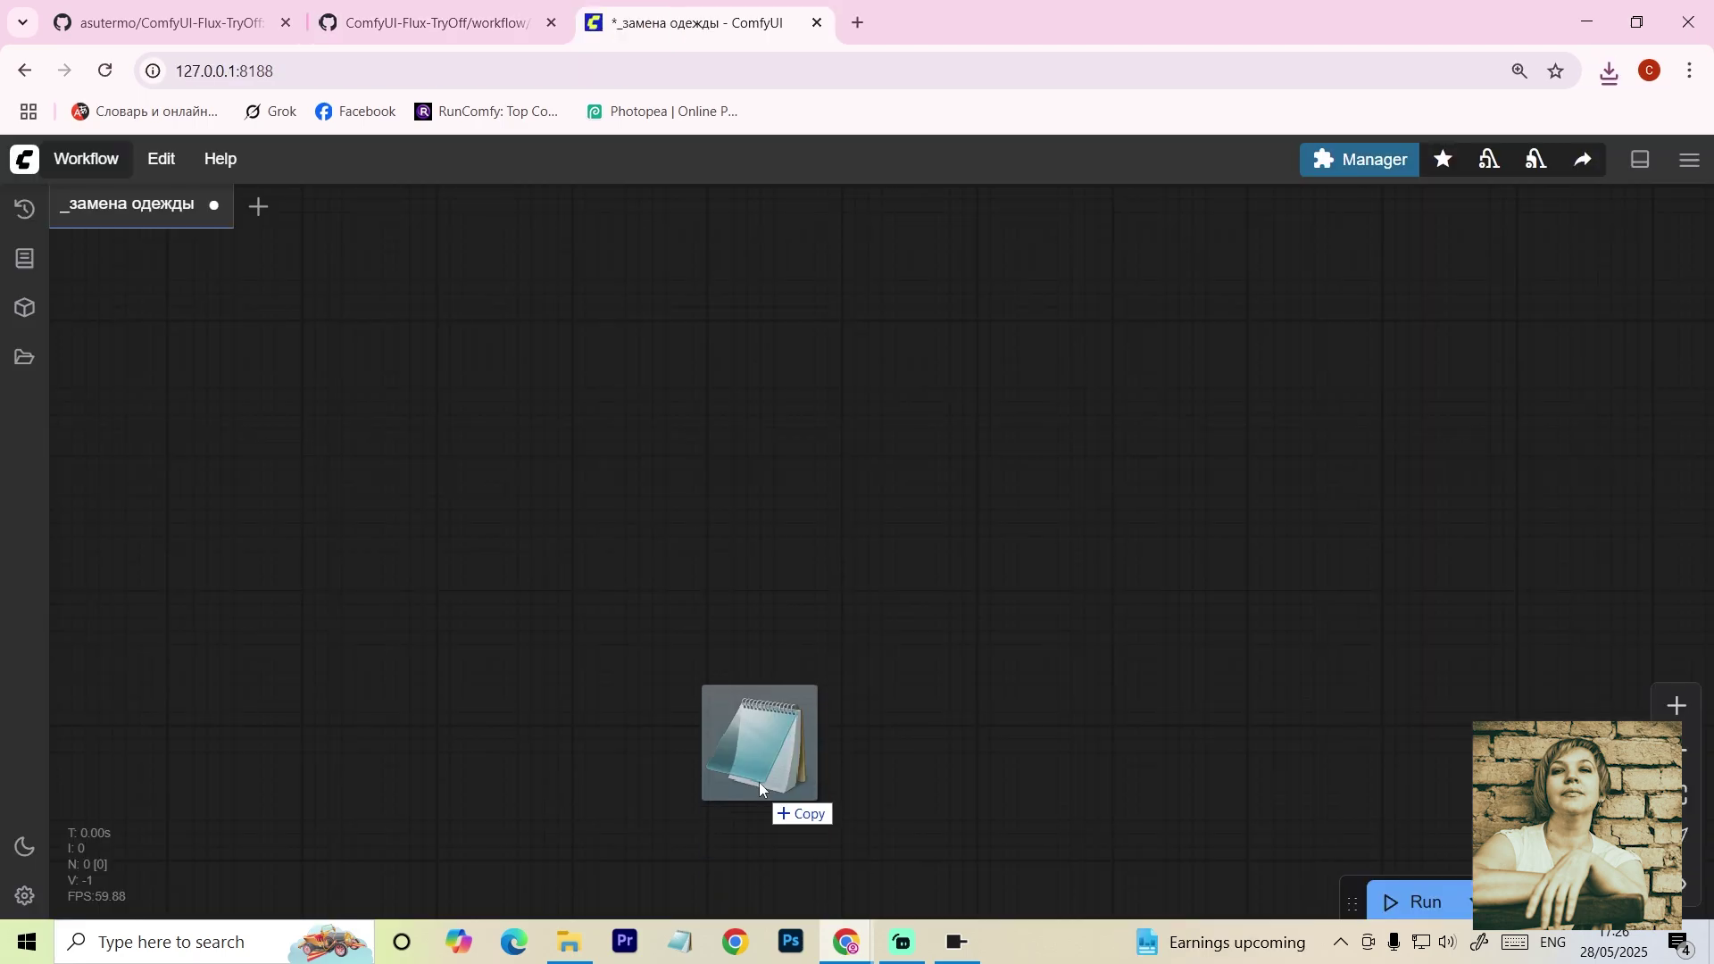
Step: Load TryOn.json into ComfyUI and install the missing custom nodes ComfyUI_LayerStyle and ComfyUI-Flux-TryOff
{"action": "left_click_drag", "start_coordinate": [759, 782], "coordinate": [769, 580]}
{"action": "left_click", "coordinate": [1131, 813]}
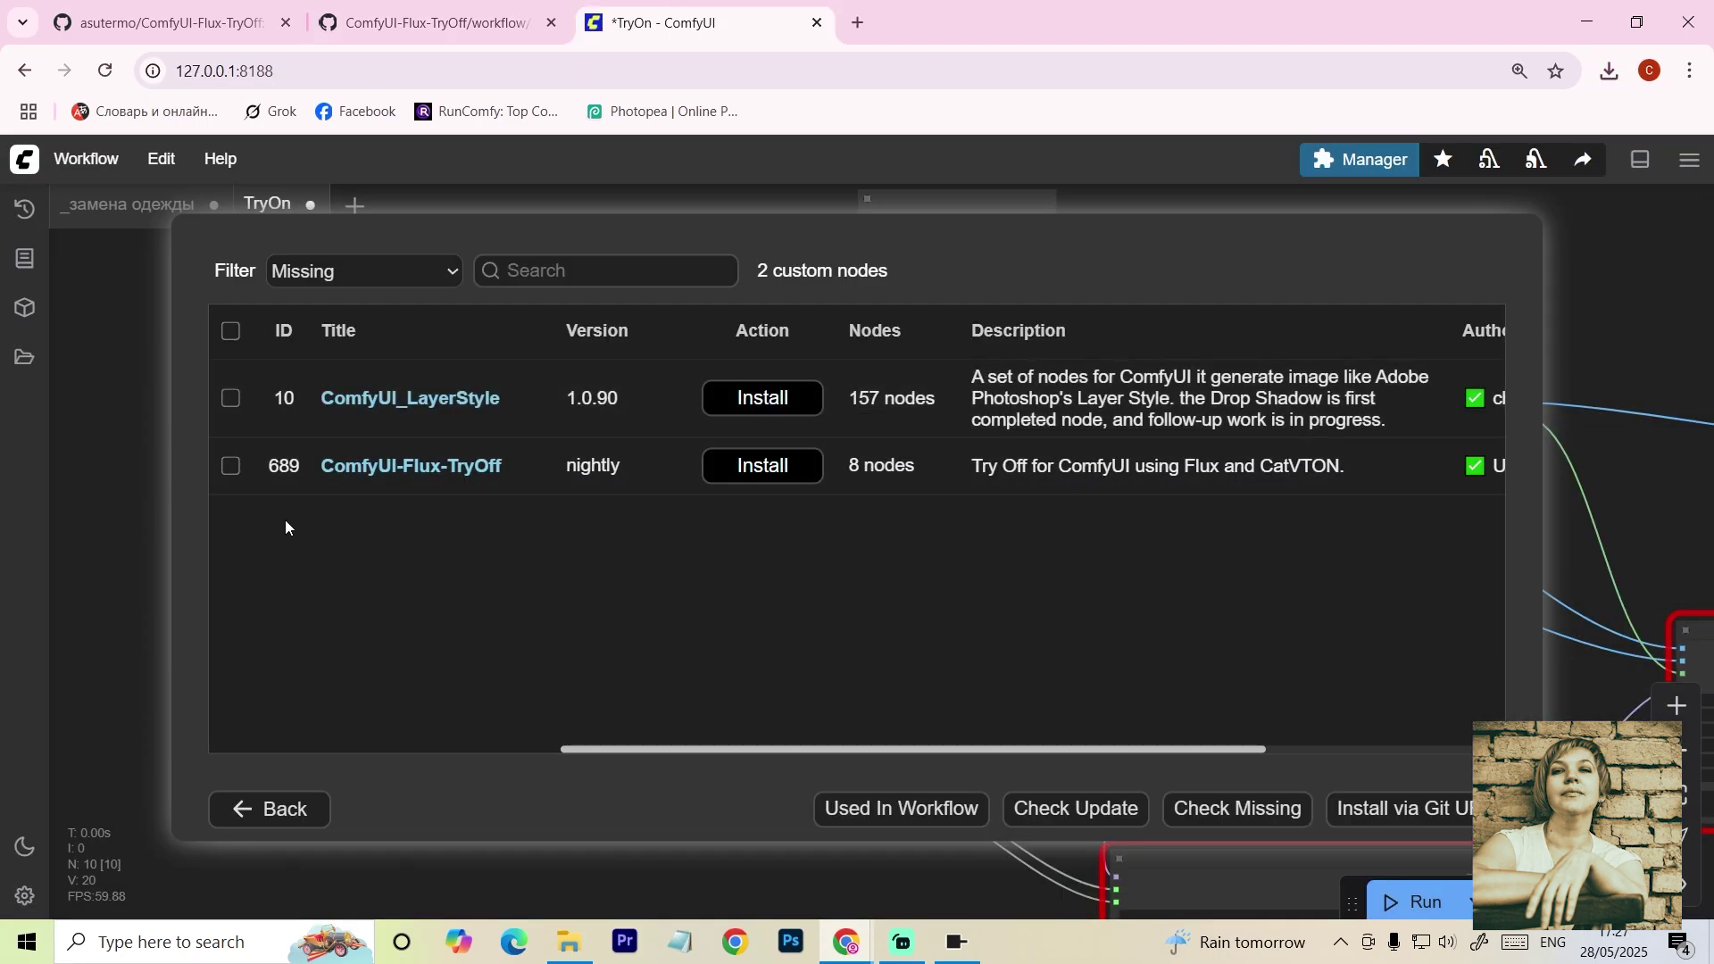
{"action": "left_click", "coordinate": [230, 331]}
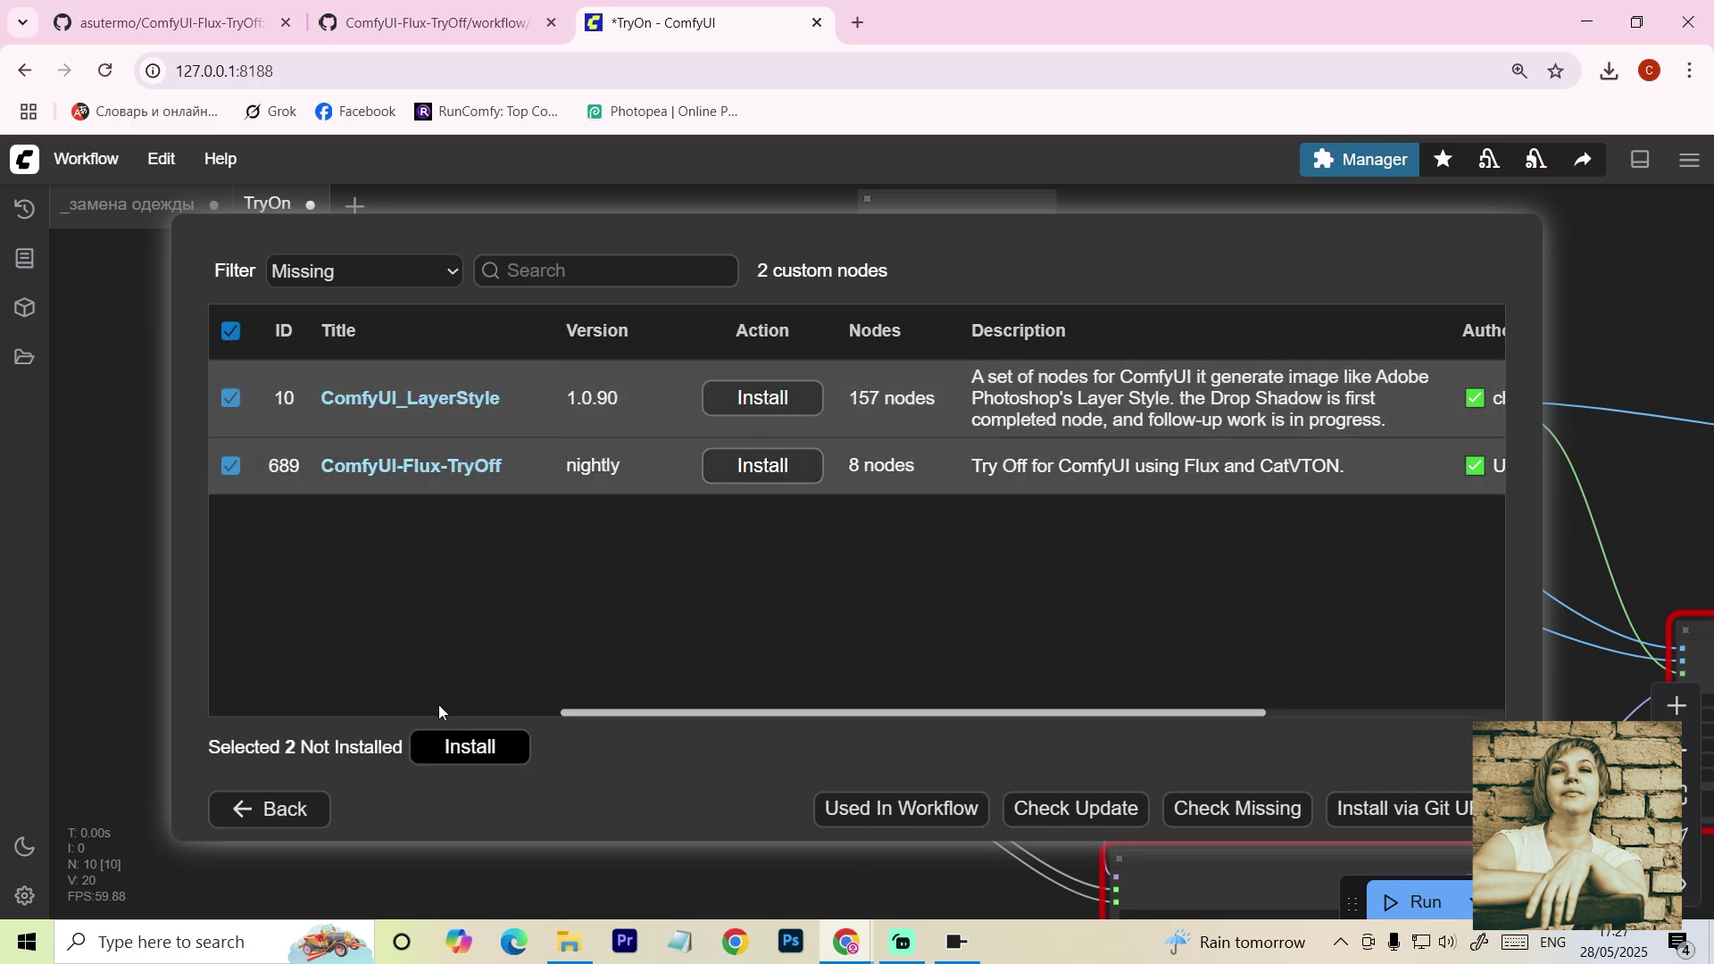
{"action": "left_click", "coordinate": [473, 750]}
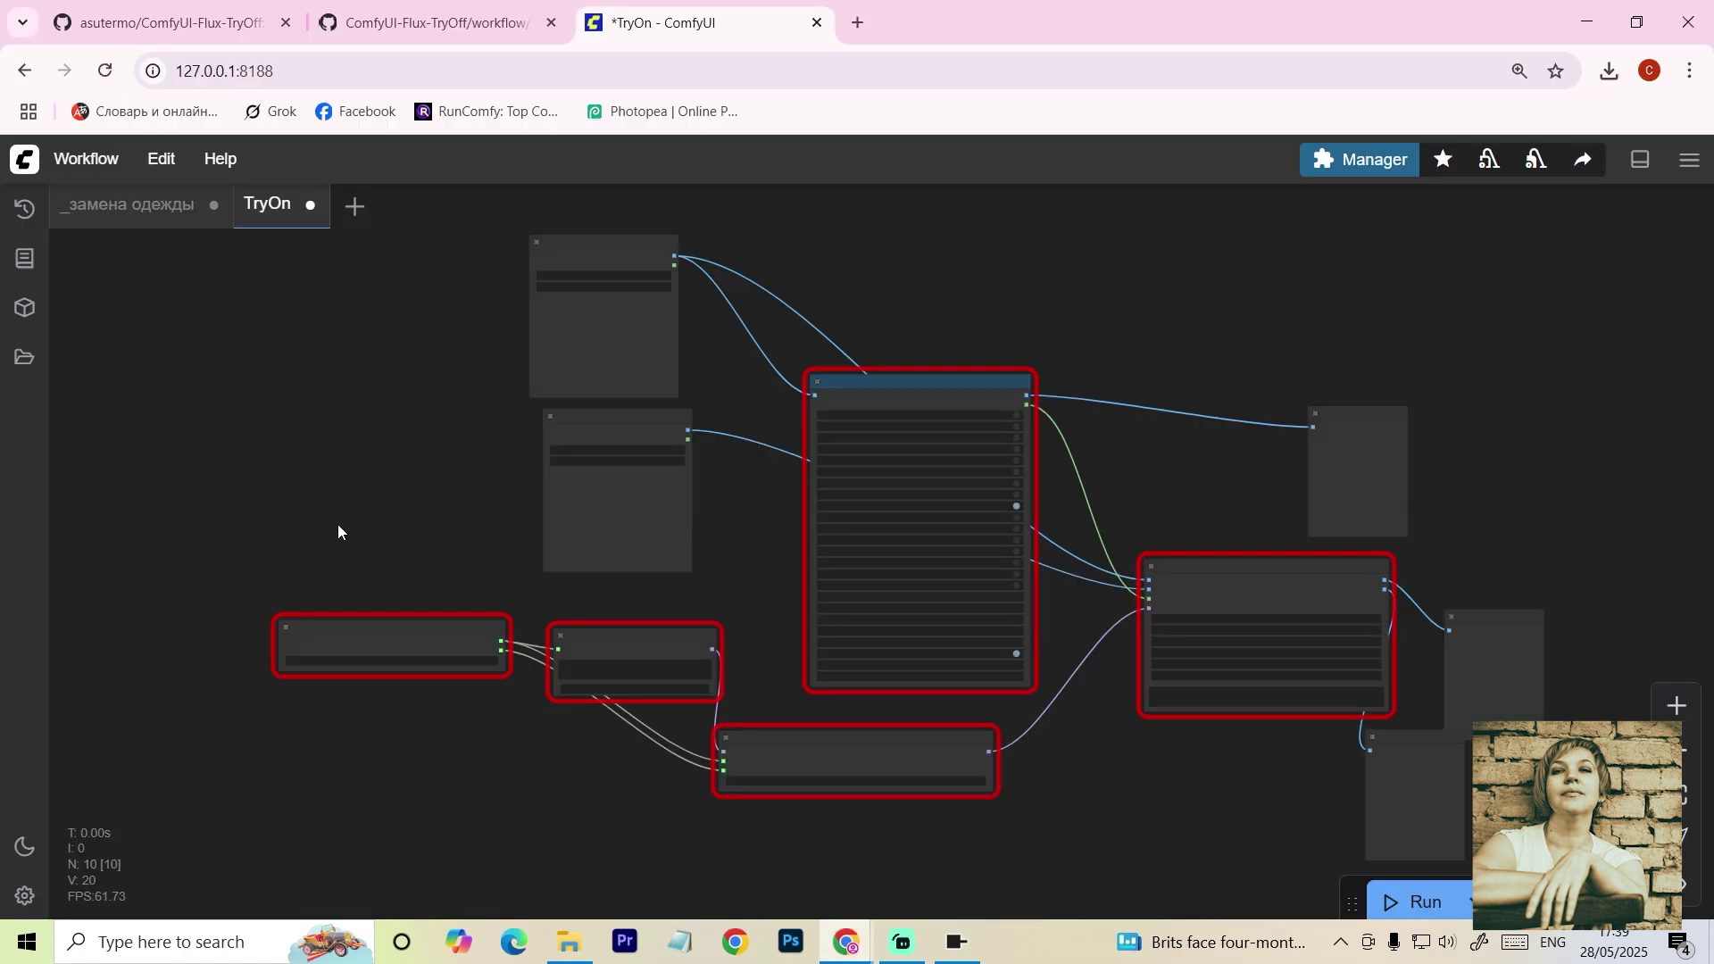
Step: Reload the ComfyUI page and check the nodes of the TryOn workflow
{"action": "key", "text": "F5"}
{"action": "left_click", "coordinate": [962, 214]}
{"action": "scroll", "coordinate": [575, 538], "scroll_direction": "up", "scroll_amount": 6}
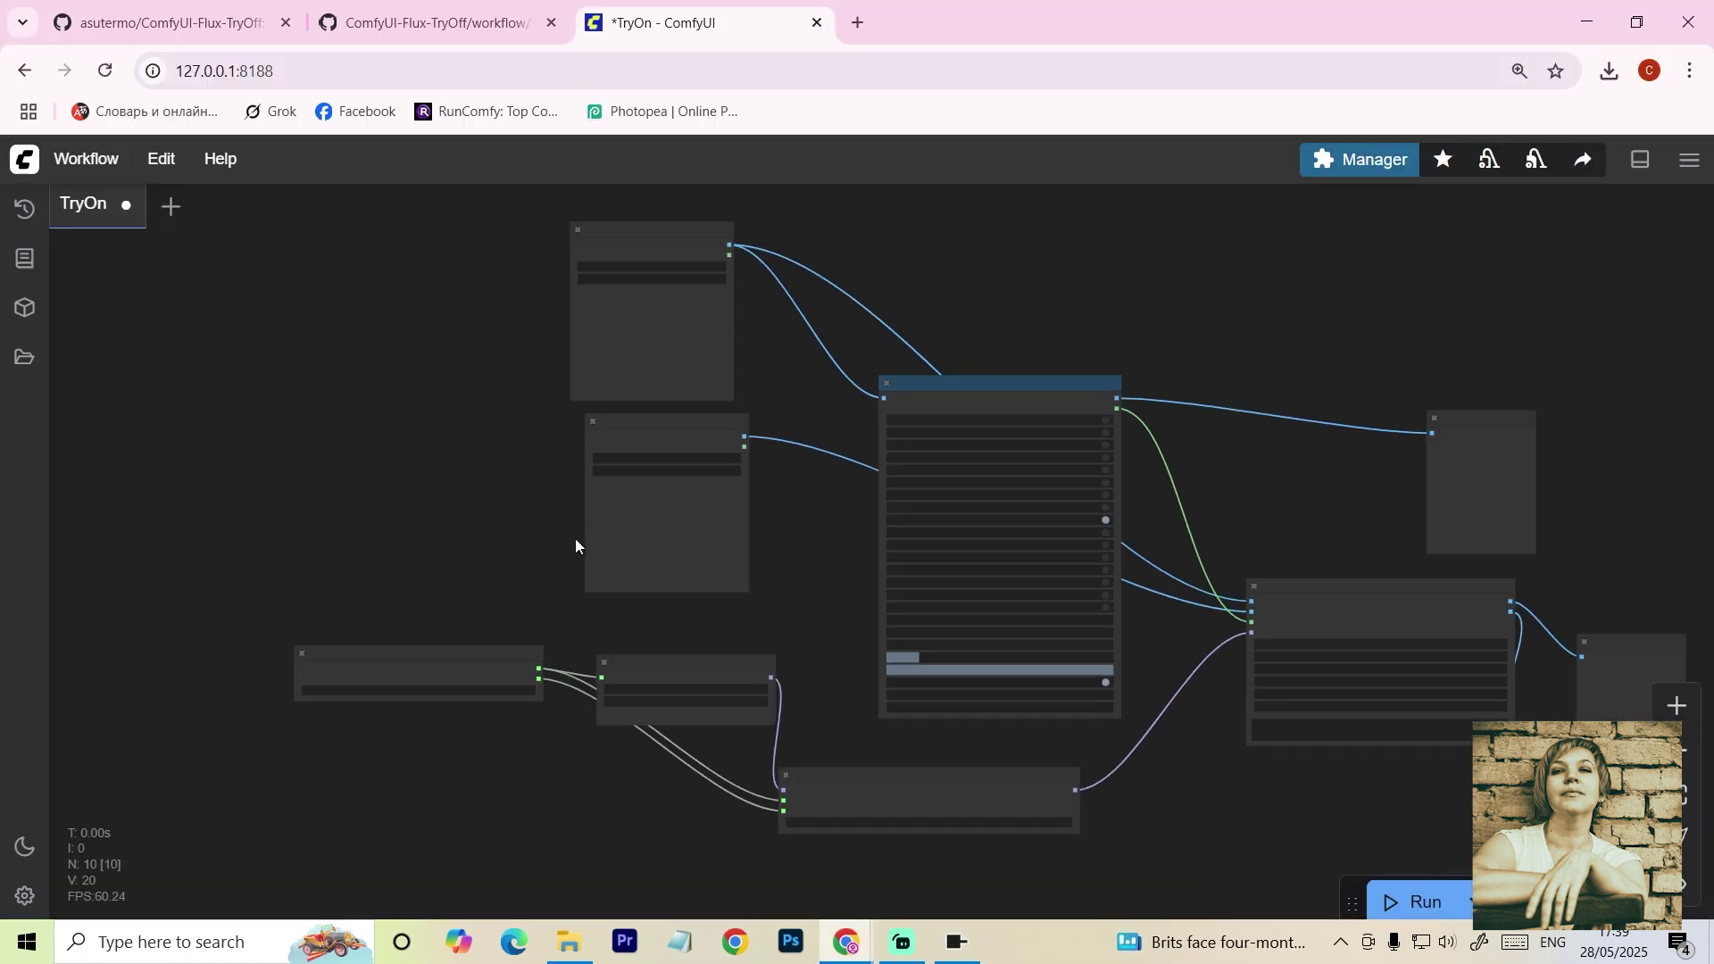
{"action": "scroll", "coordinate": [458, 461], "scroll_direction": "down", "scroll_amount": 3}
{"action": "left_click_drag", "start_coordinate": [458, 461], "coordinate": [330, 466]}
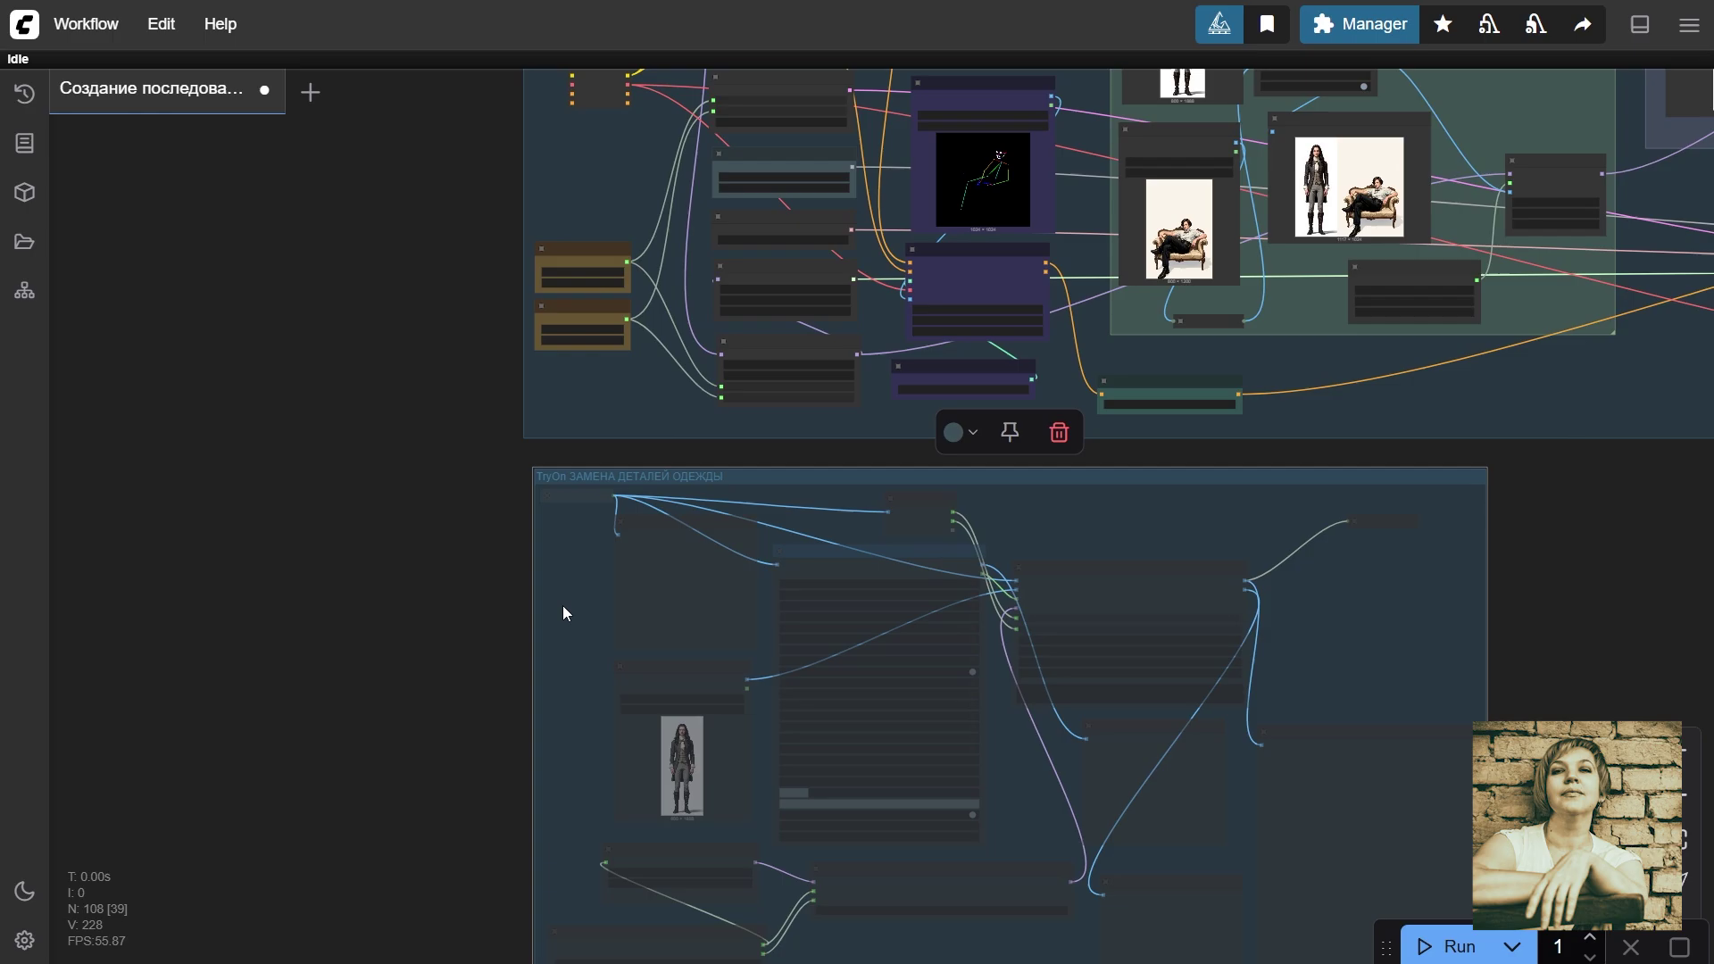
Step: In the consistent-character workflow, examine the TryOn group and its Preview Image node fed by Get_flux_img_final
{"action": "scroll", "coordinate": [671, 419], "scroll_direction": "up", "scroll_amount": 3}
{"action": "scroll", "coordinate": [672, 420], "scroll_direction": "up", "scroll_amount": 3}
{"action": "left_click", "coordinate": [1294, 653]}
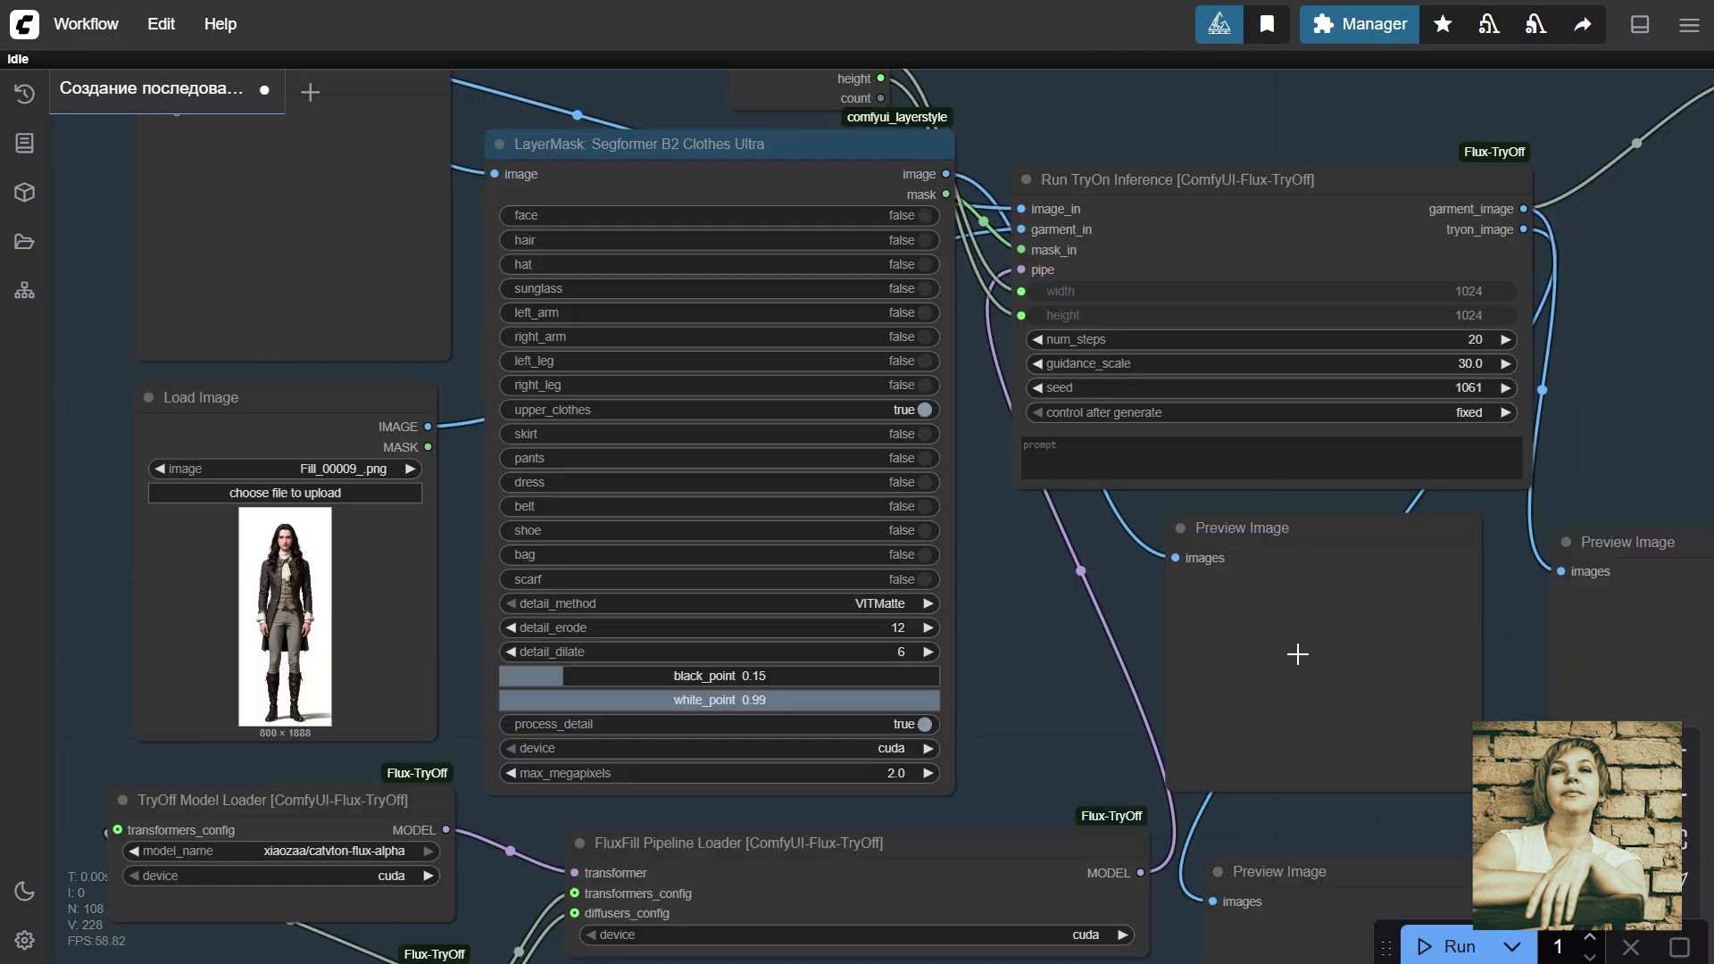
{"action": "left_click_drag", "start_coordinate": [195, 360], "coordinate": [450, 550]}
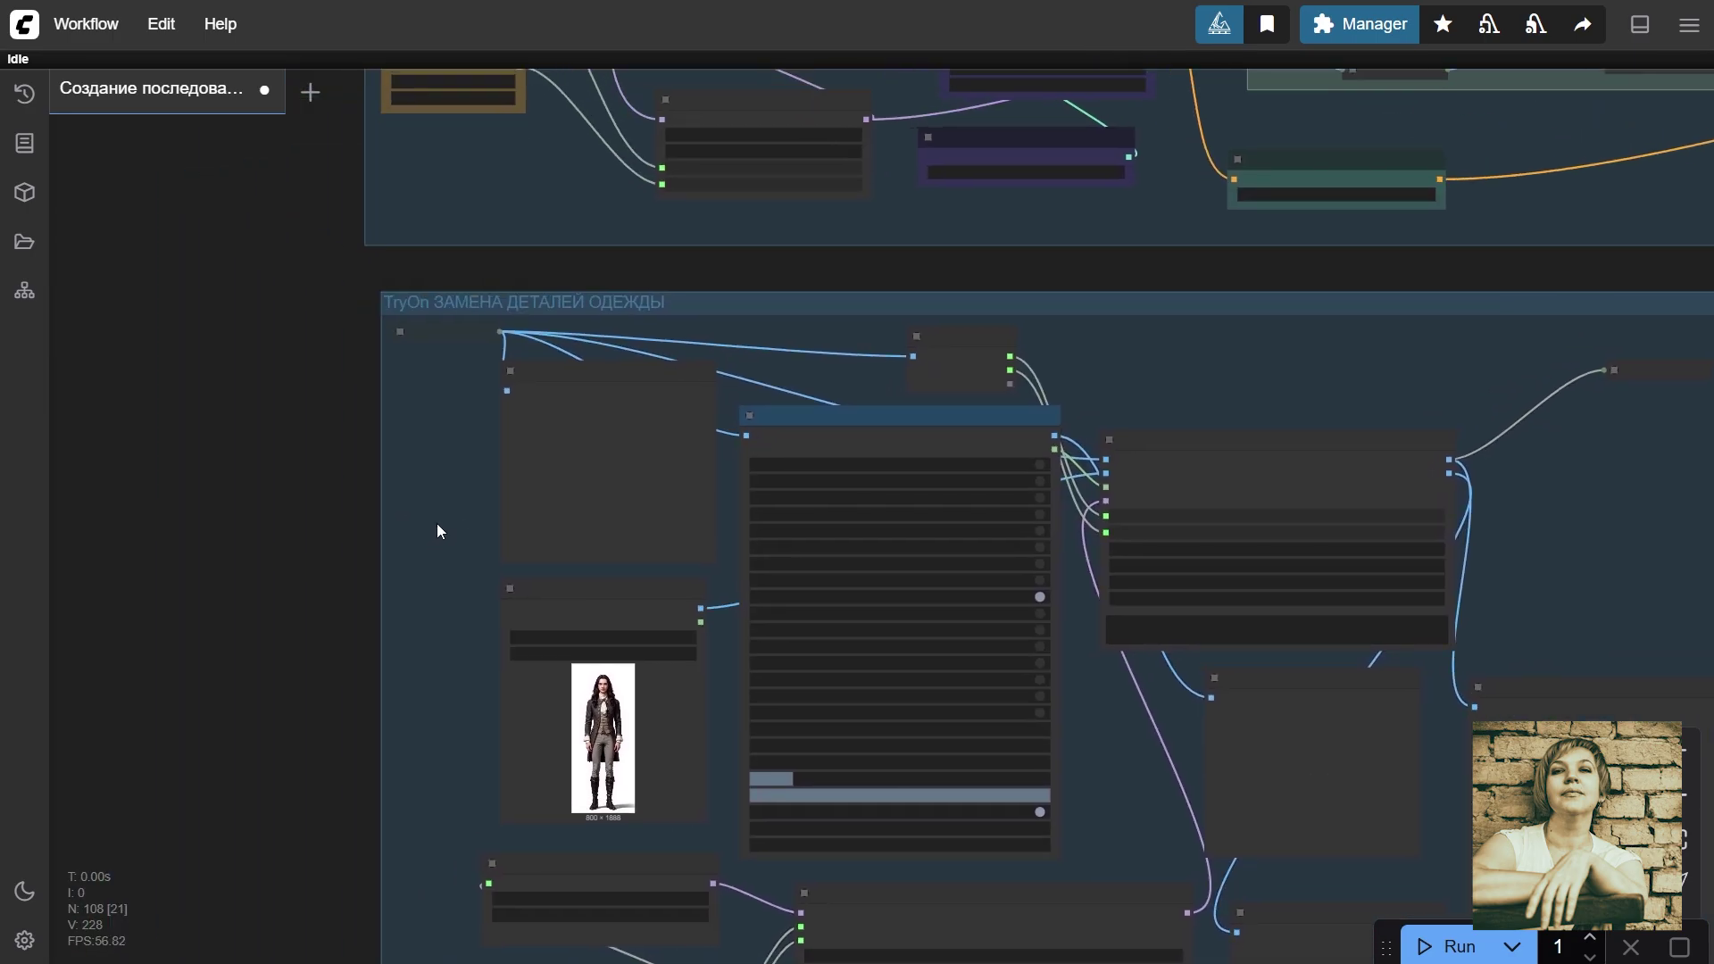
{"action": "scroll", "coordinate": [549, 433], "scroll_direction": "up", "scroll_amount": 8}
{"action": "scroll", "coordinate": [549, 433], "scroll_direction": "up", "scroll_amount": 2}
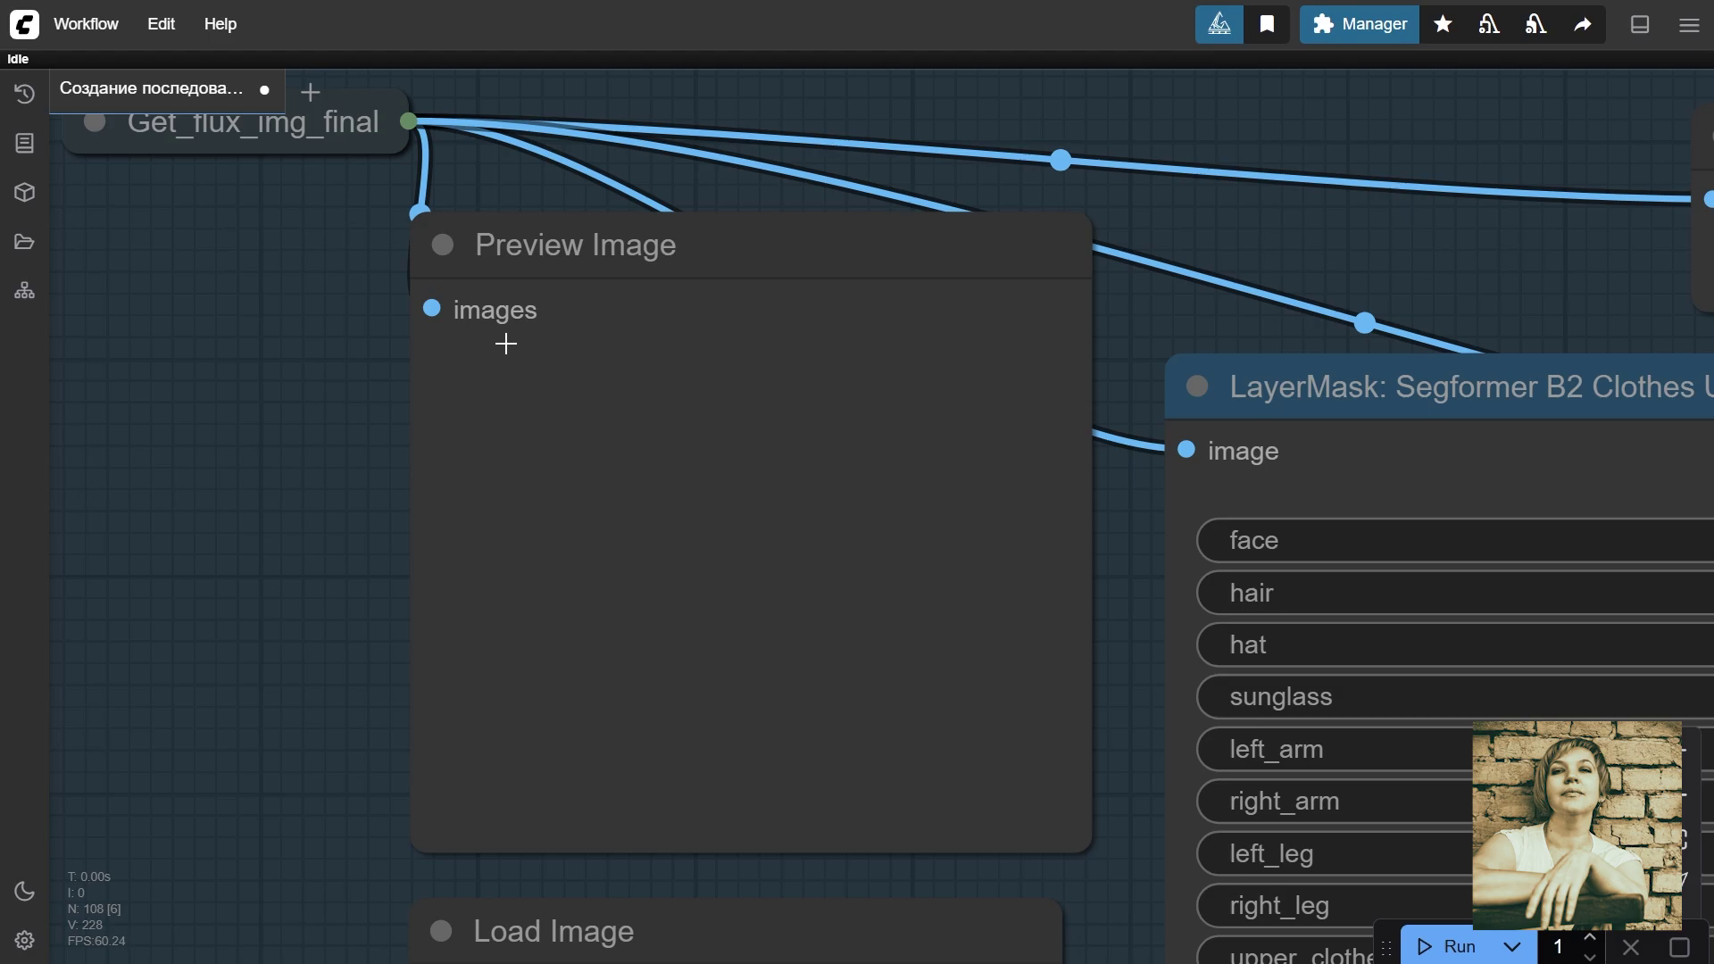
{"action": "scroll", "coordinate": [389, 498], "scroll_direction": "down", "scroll_amount": 5}
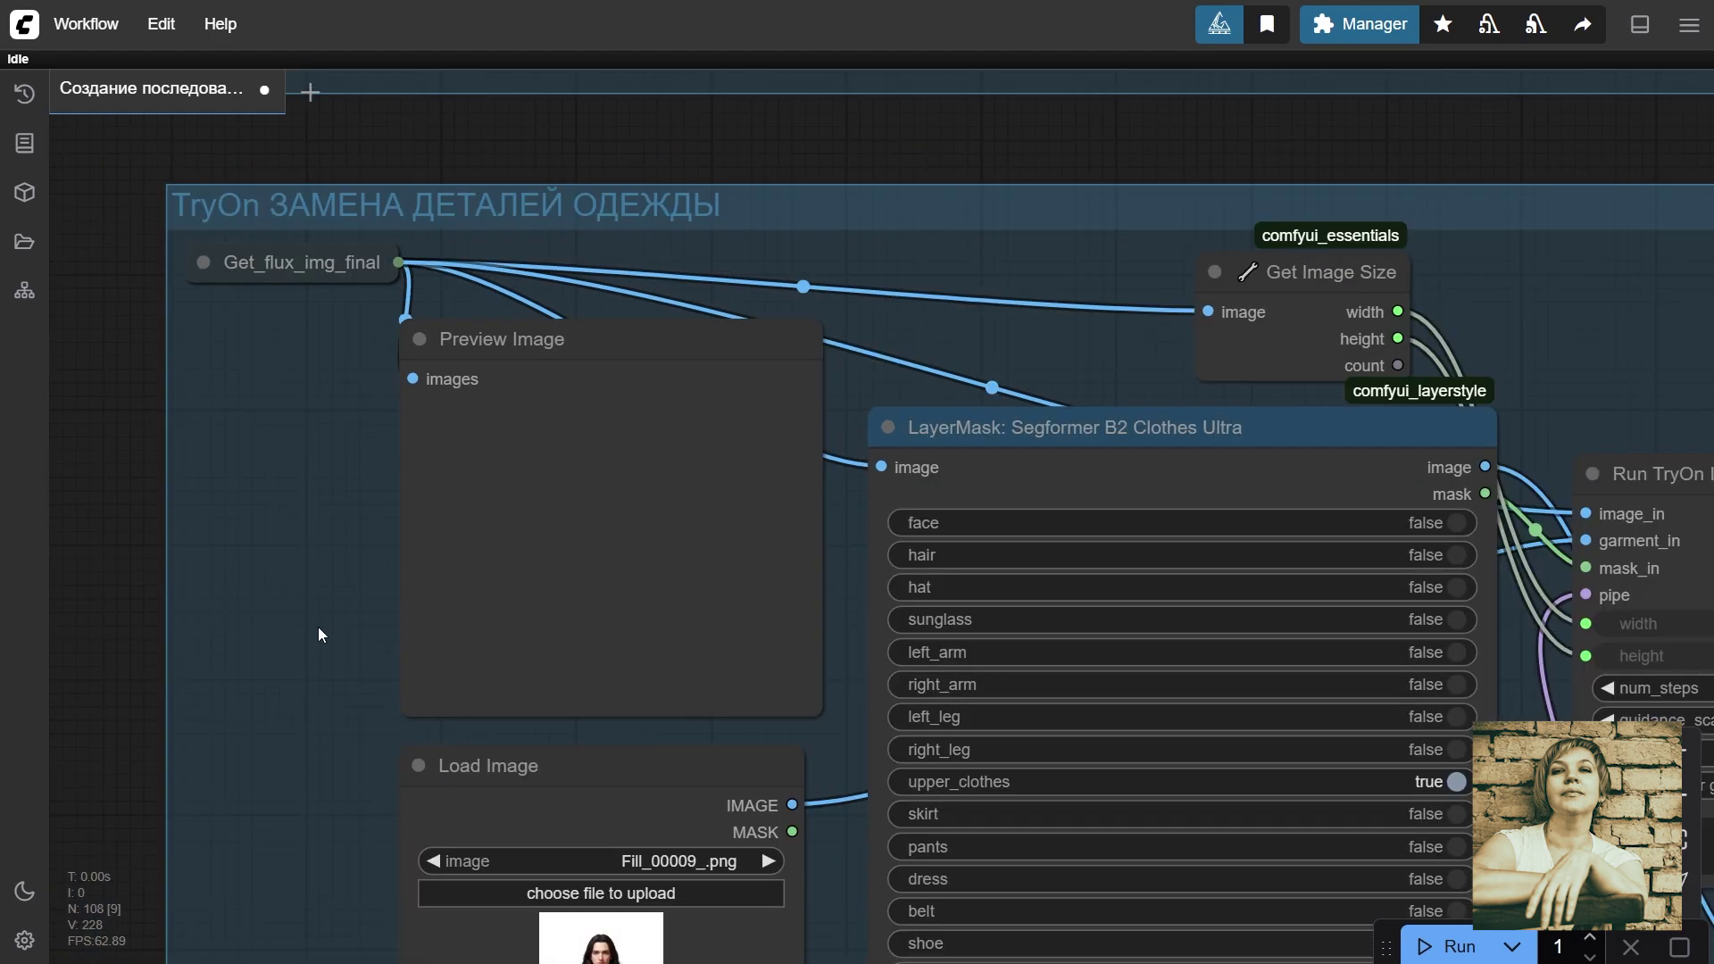
Step: Examine the TryOn group's Load Image node holding the standing character reference Fill_00009_.png
{"action": "left_click_drag", "start_coordinate": [318, 626], "coordinate": [226, 72]}
{"action": "scroll", "coordinate": [410, 241], "scroll_direction": "up", "scroll_amount": 5}
{"action": "left_click", "coordinate": [516, 444]}
{"action": "scroll", "coordinate": [516, 443], "scroll_direction": "down", "scroll_amount": 7}
{"action": "scroll", "coordinate": [516, 526], "scroll_direction": "up", "scroll_amount": 4}
{"action": "scroll", "coordinate": [516, 527], "scroll_direction": "down", "scroll_amount": 5}
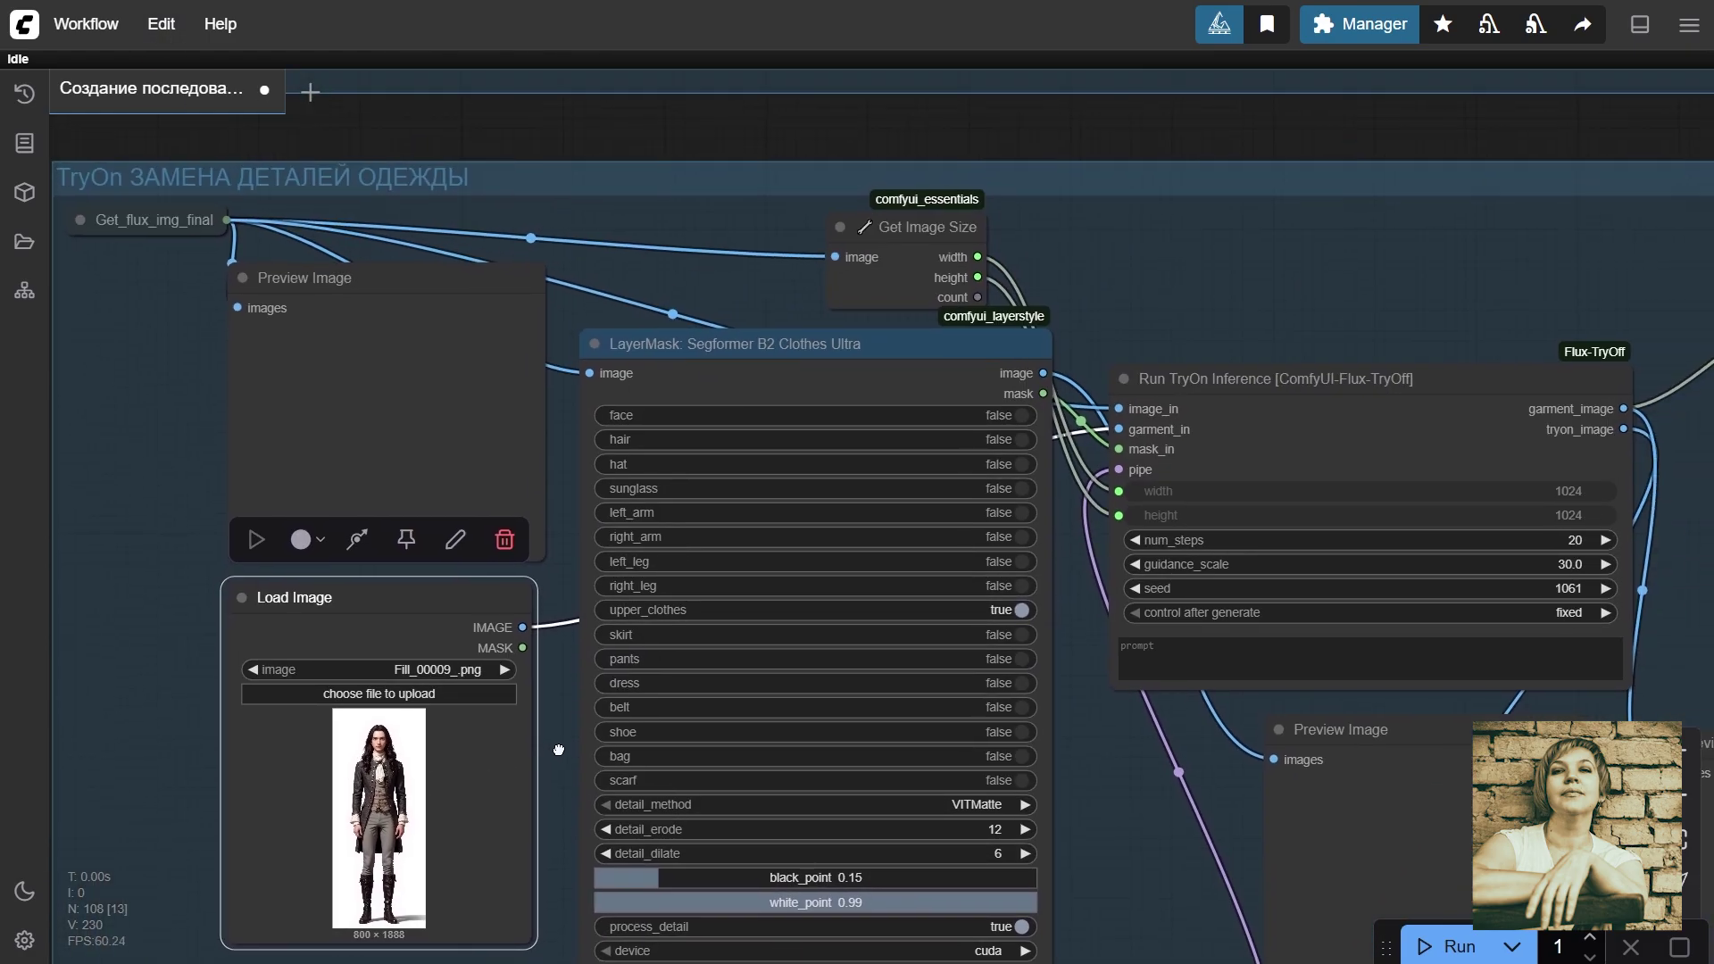
Step: Examine the body-part and clothing switches in the LayerMask: Segformer B2 Clothes Ultra node
{"action": "left_click_drag", "start_coordinate": [557, 565], "coordinate": [578, 498]}
{"action": "left_click", "coordinate": [800, 291]}
{"action": "scroll", "coordinate": [833, 308], "scroll_direction": "up", "scroll_amount": 5}
{"action": "scroll", "coordinate": [928, 130], "scroll_direction": "down", "scroll_amount": 5}
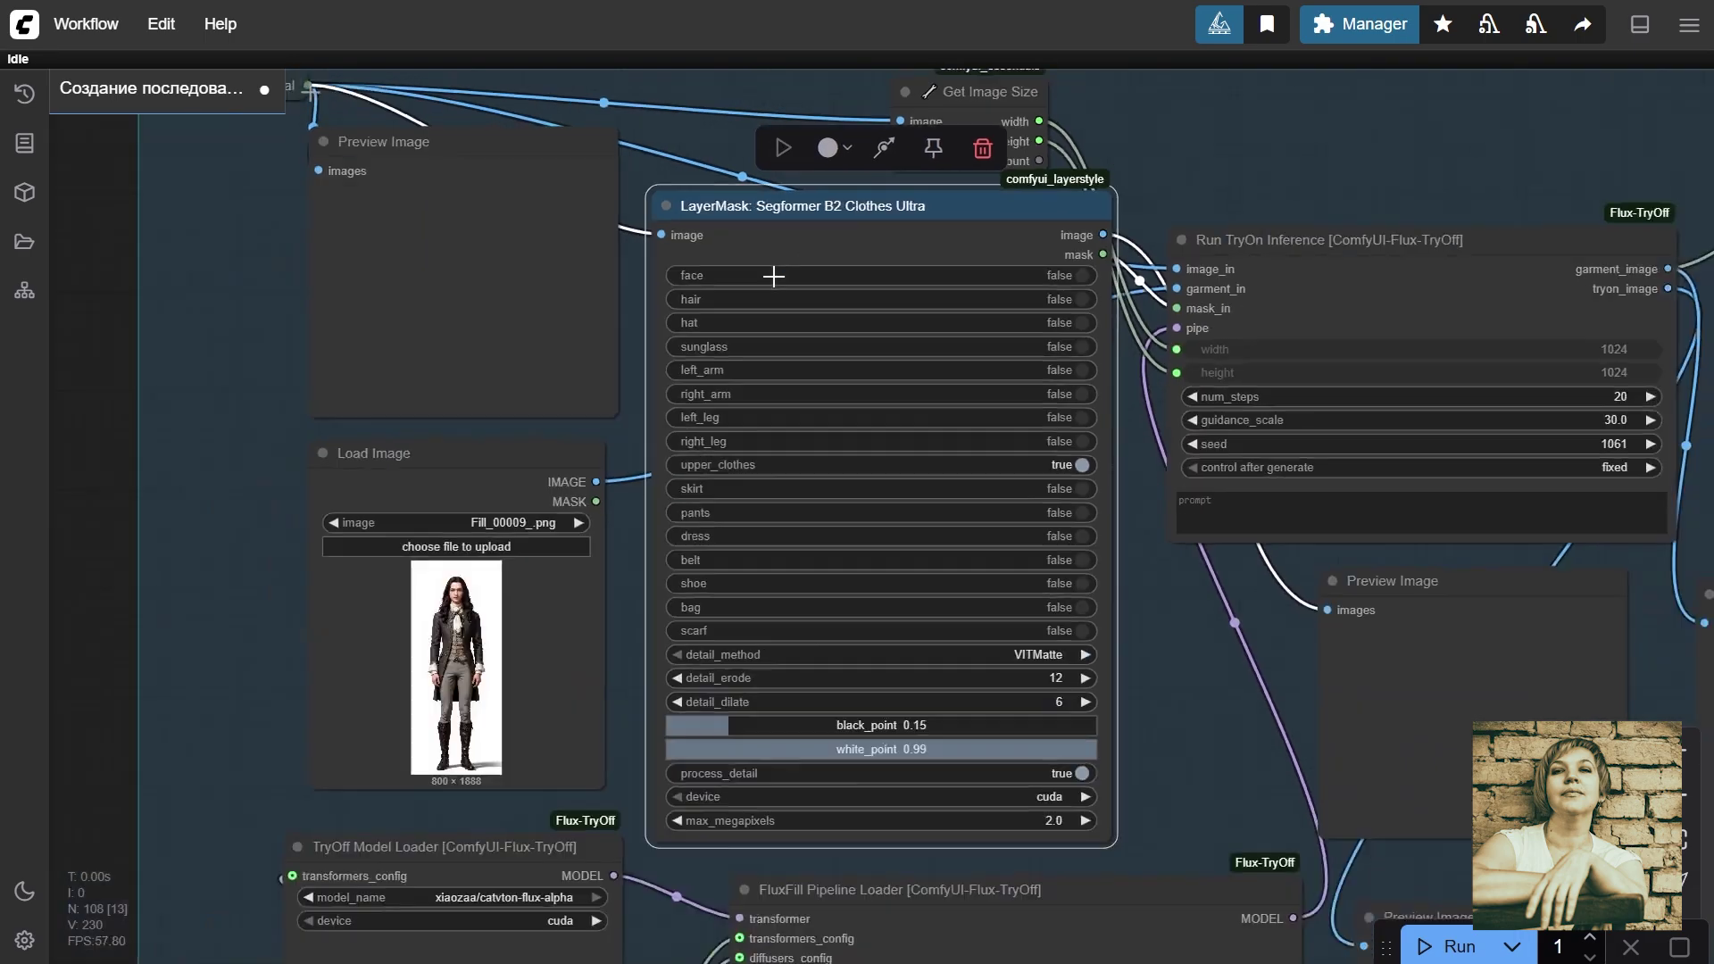
{"action": "scroll", "coordinate": [993, 311], "scroll_direction": "up", "scroll_amount": 2}
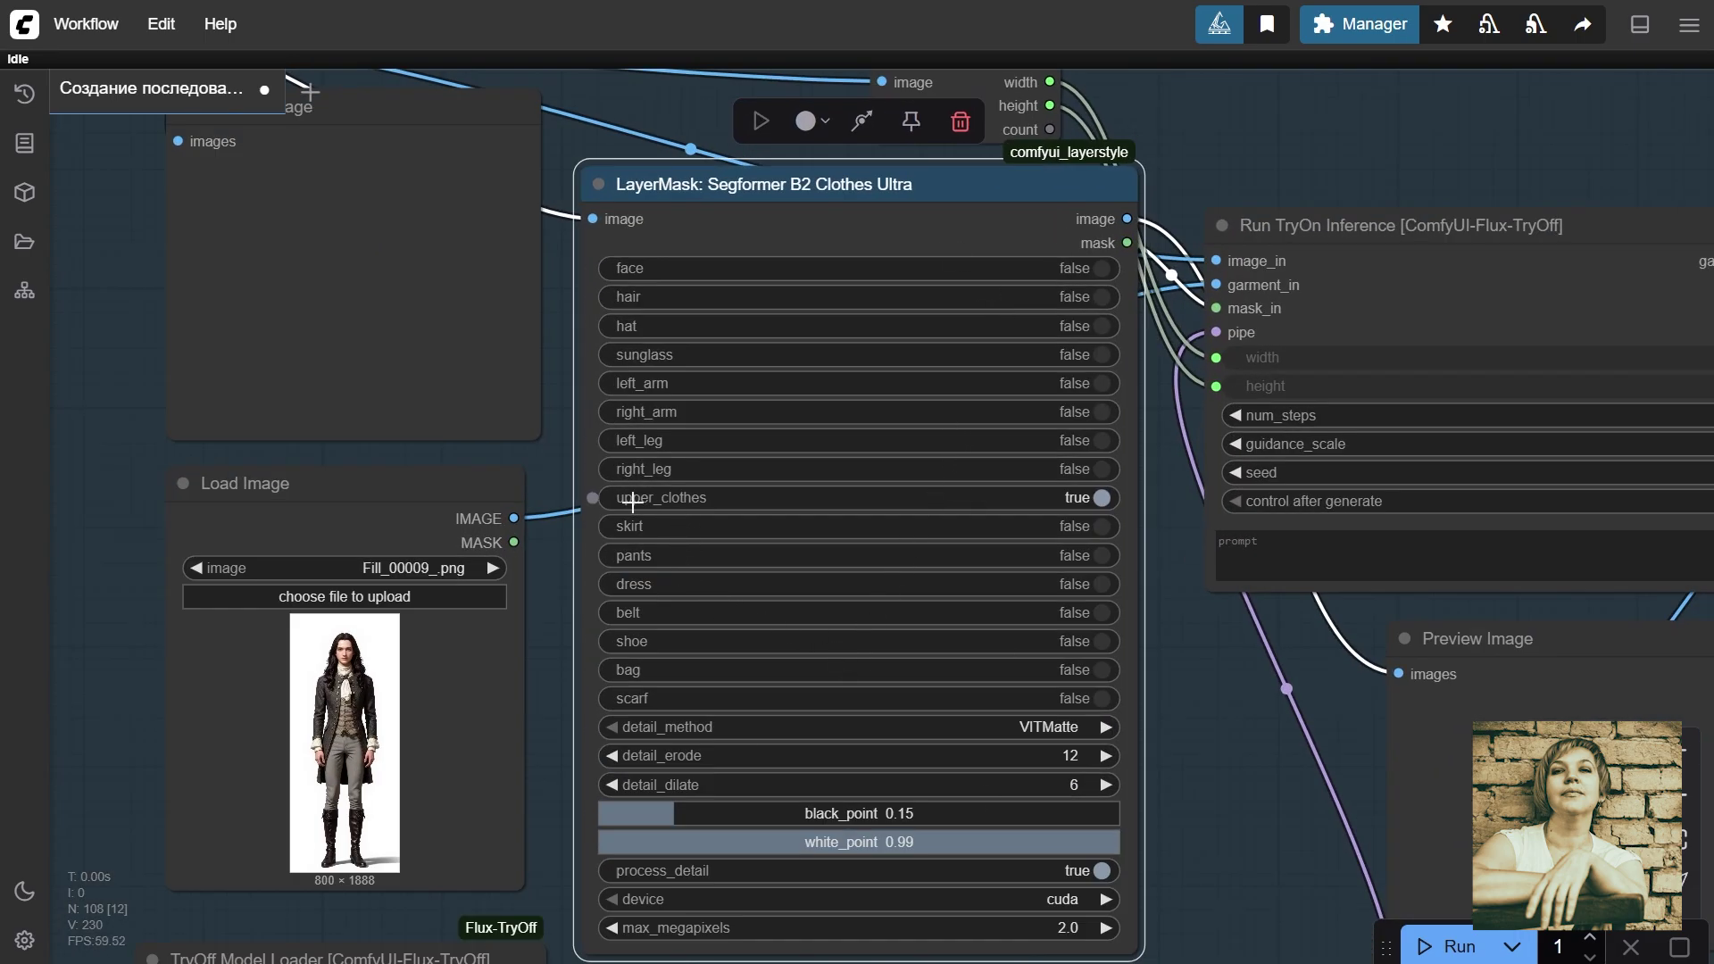
{"action": "scroll", "coordinate": [736, 498], "scroll_direction": "up", "scroll_amount": 7}
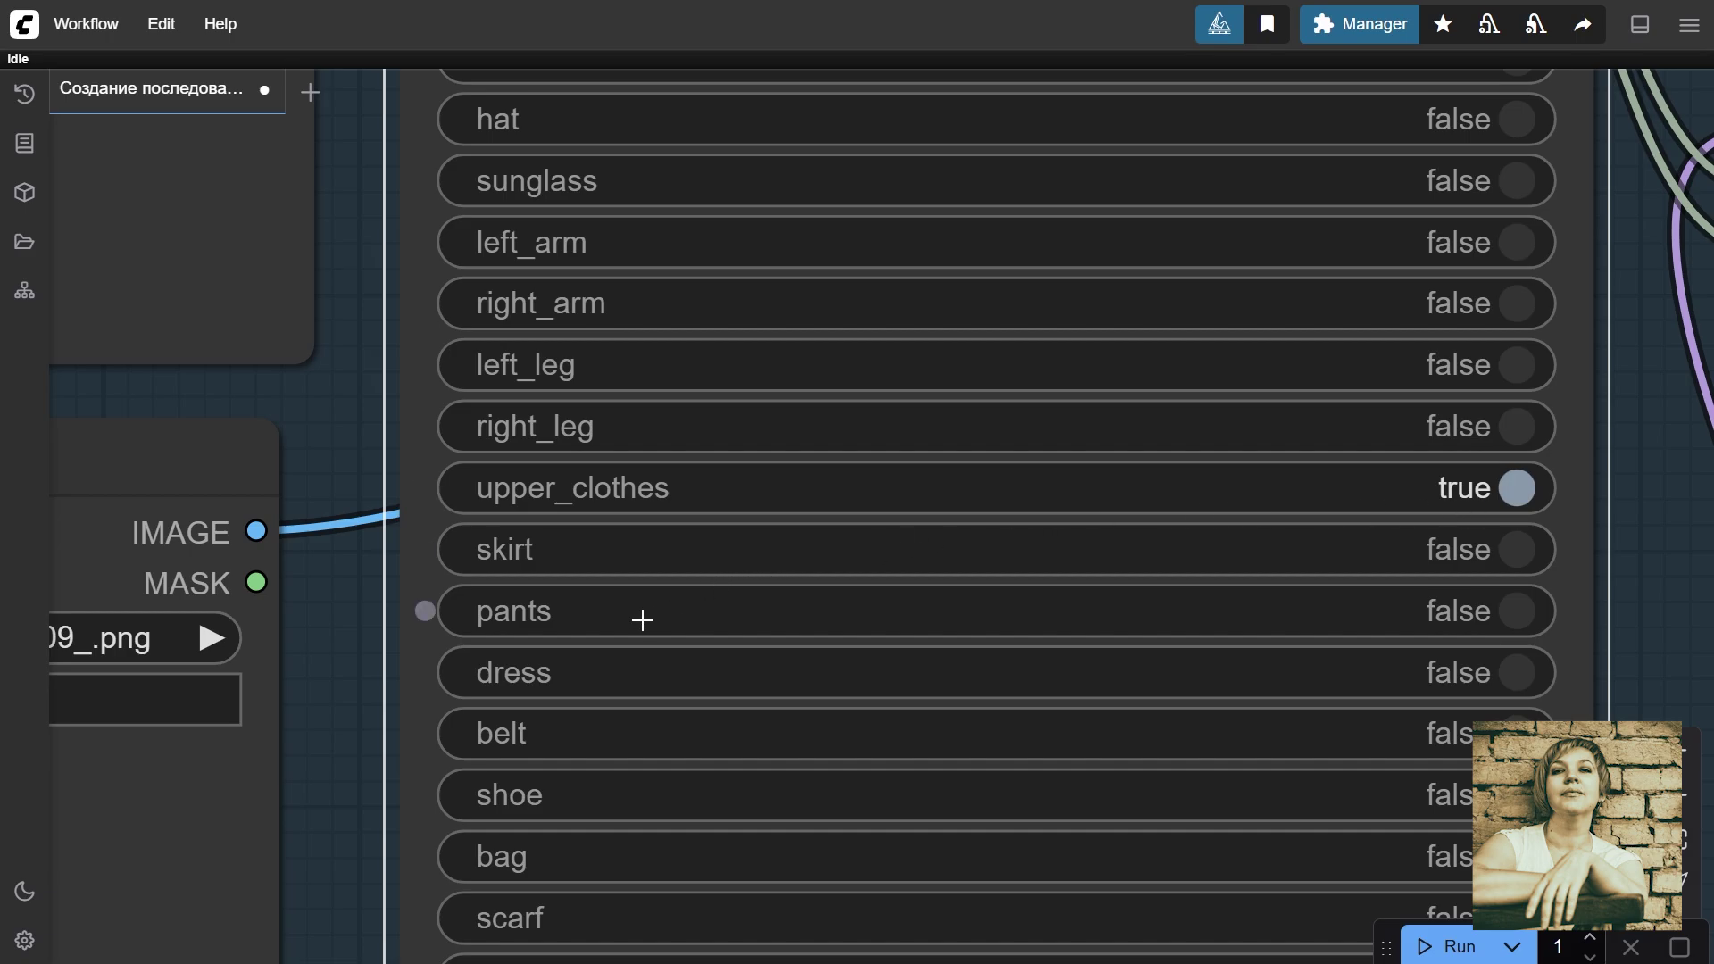
{"action": "scroll", "coordinate": [645, 597], "scroll_direction": "down", "scroll_amount": 3}
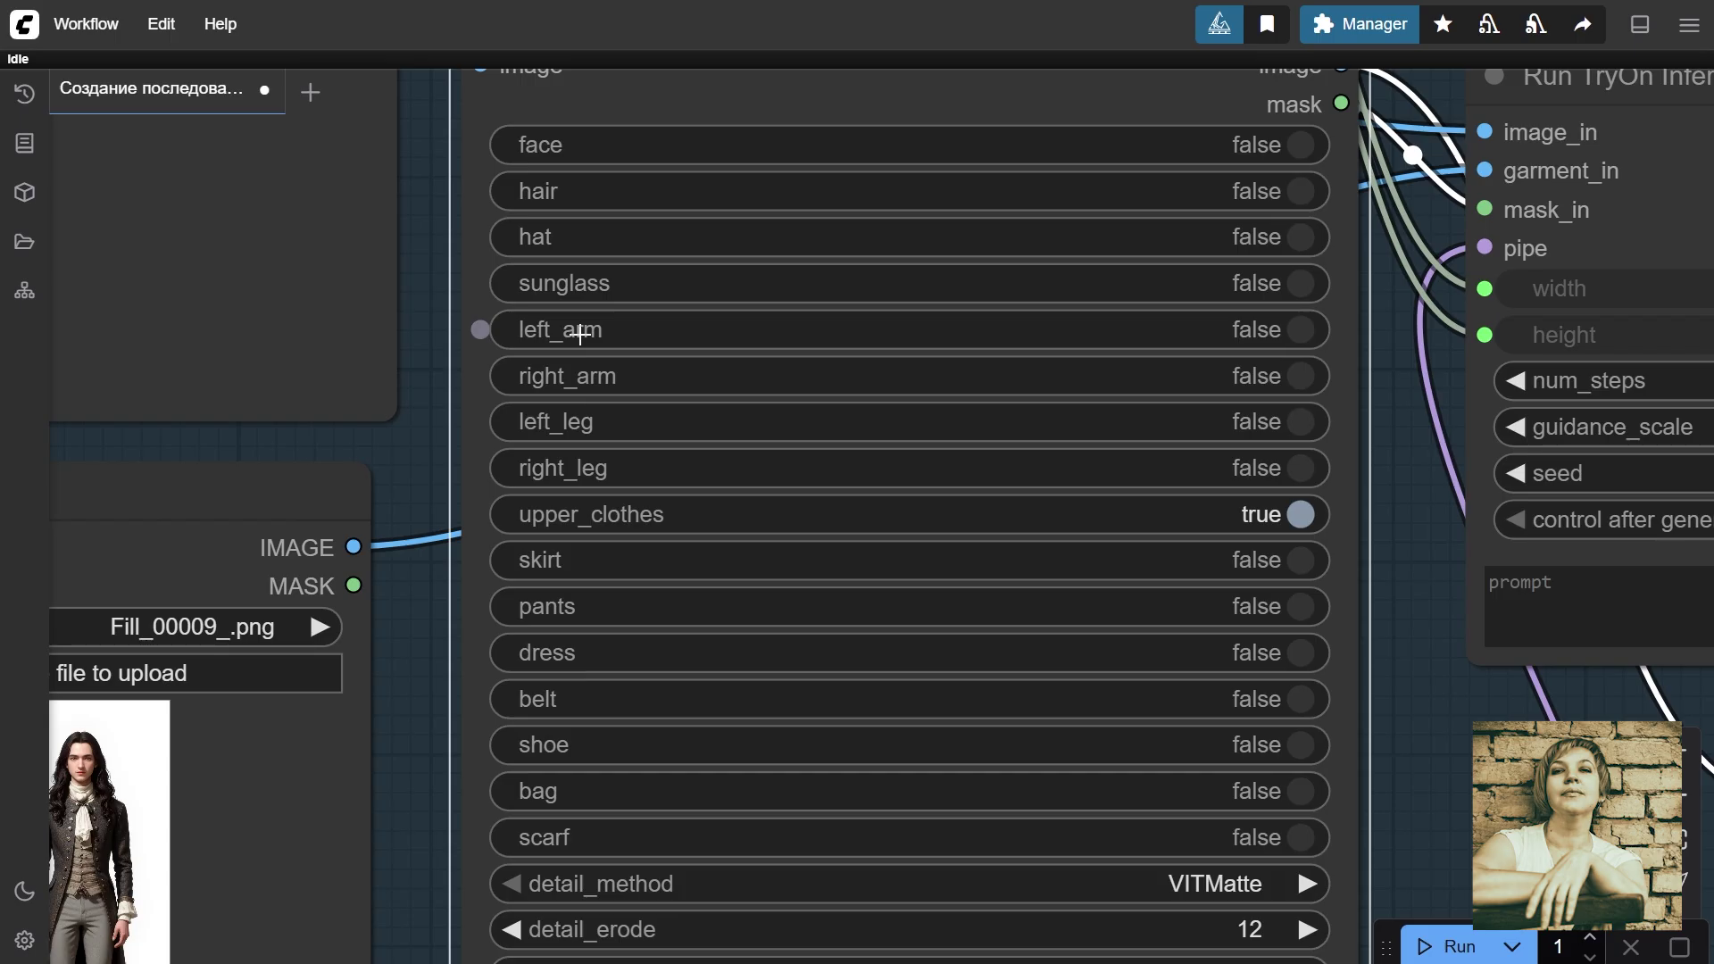
{"action": "scroll", "coordinate": [940, 233], "scroll_direction": "down", "scroll_amount": 7}
Step: Examine the TryOff Model Loader, TryOff Quantizer and FluxFill Pipeline Loader nodes and their connections
{"action": "left_click_drag", "start_coordinate": [1223, 585], "coordinate": [1461, 249]}
{"action": "scroll", "coordinate": [631, 547], "scroll_direction": "up", "scroll_amount": 2}
{"action": "left_click", "coordinate": [631, 547]}
{"action": "scroll", "coordinate": [1272, 654], "scroll_direction": "up", "scroll_amount": 3}
{"action": "left_click_drag", "start_coordinate": [1271, 654], "coordinate": [808, 724]}
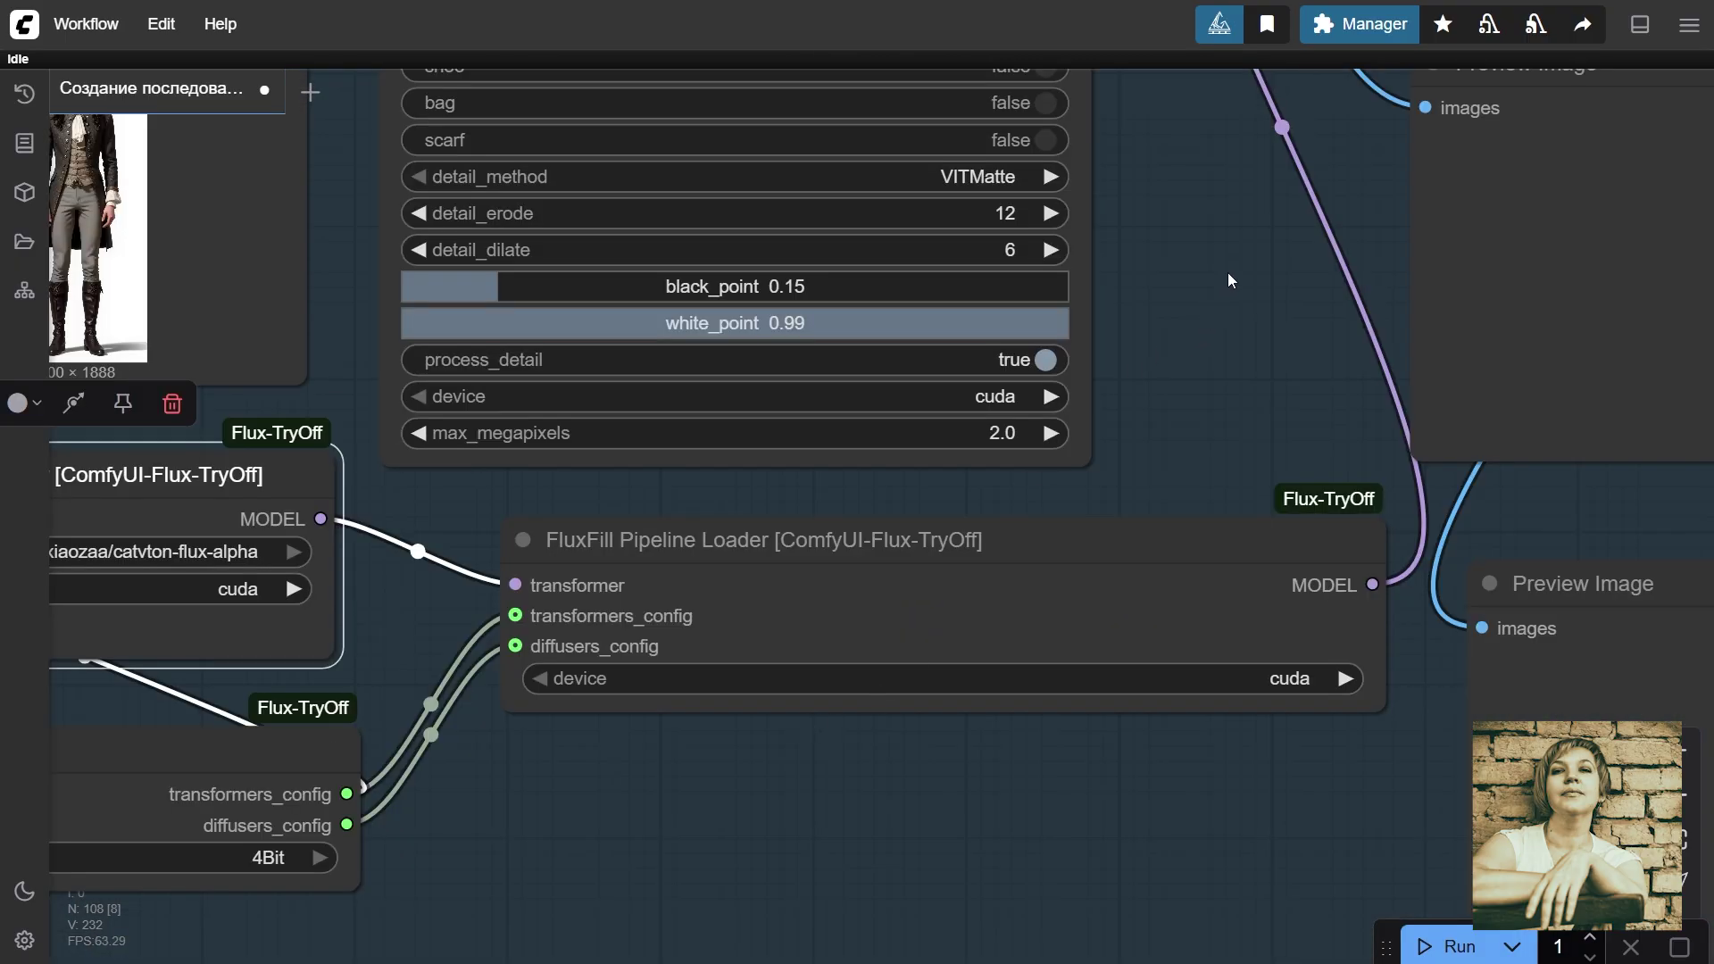
{"action": "scroll", "coordinate": [1074, 559], "scroll_direction": "down", "scroll_amount": 5}
Step: Examine the inputs, outputs and sampling settings of the Run TryOn Inference node
{"action": "left_click_drag", "start_coordinate": [1075, 558], "coordinate": [780, 844]}
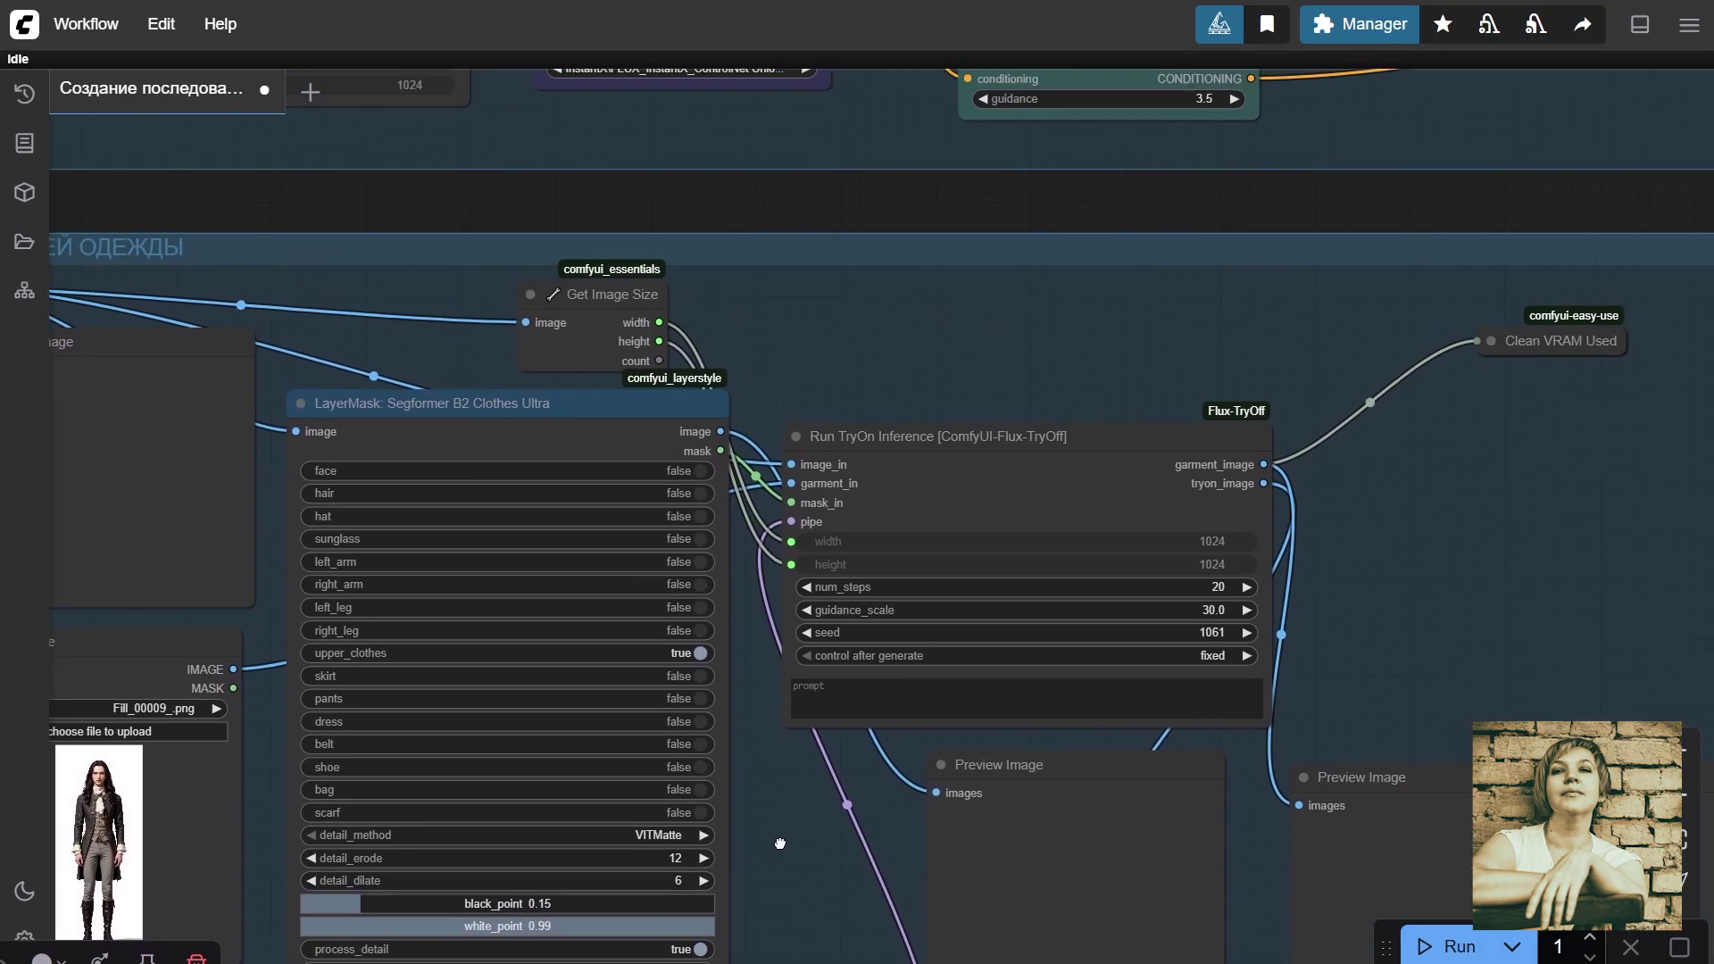
{"action": "left_click", "coordinate": [997, 480]}
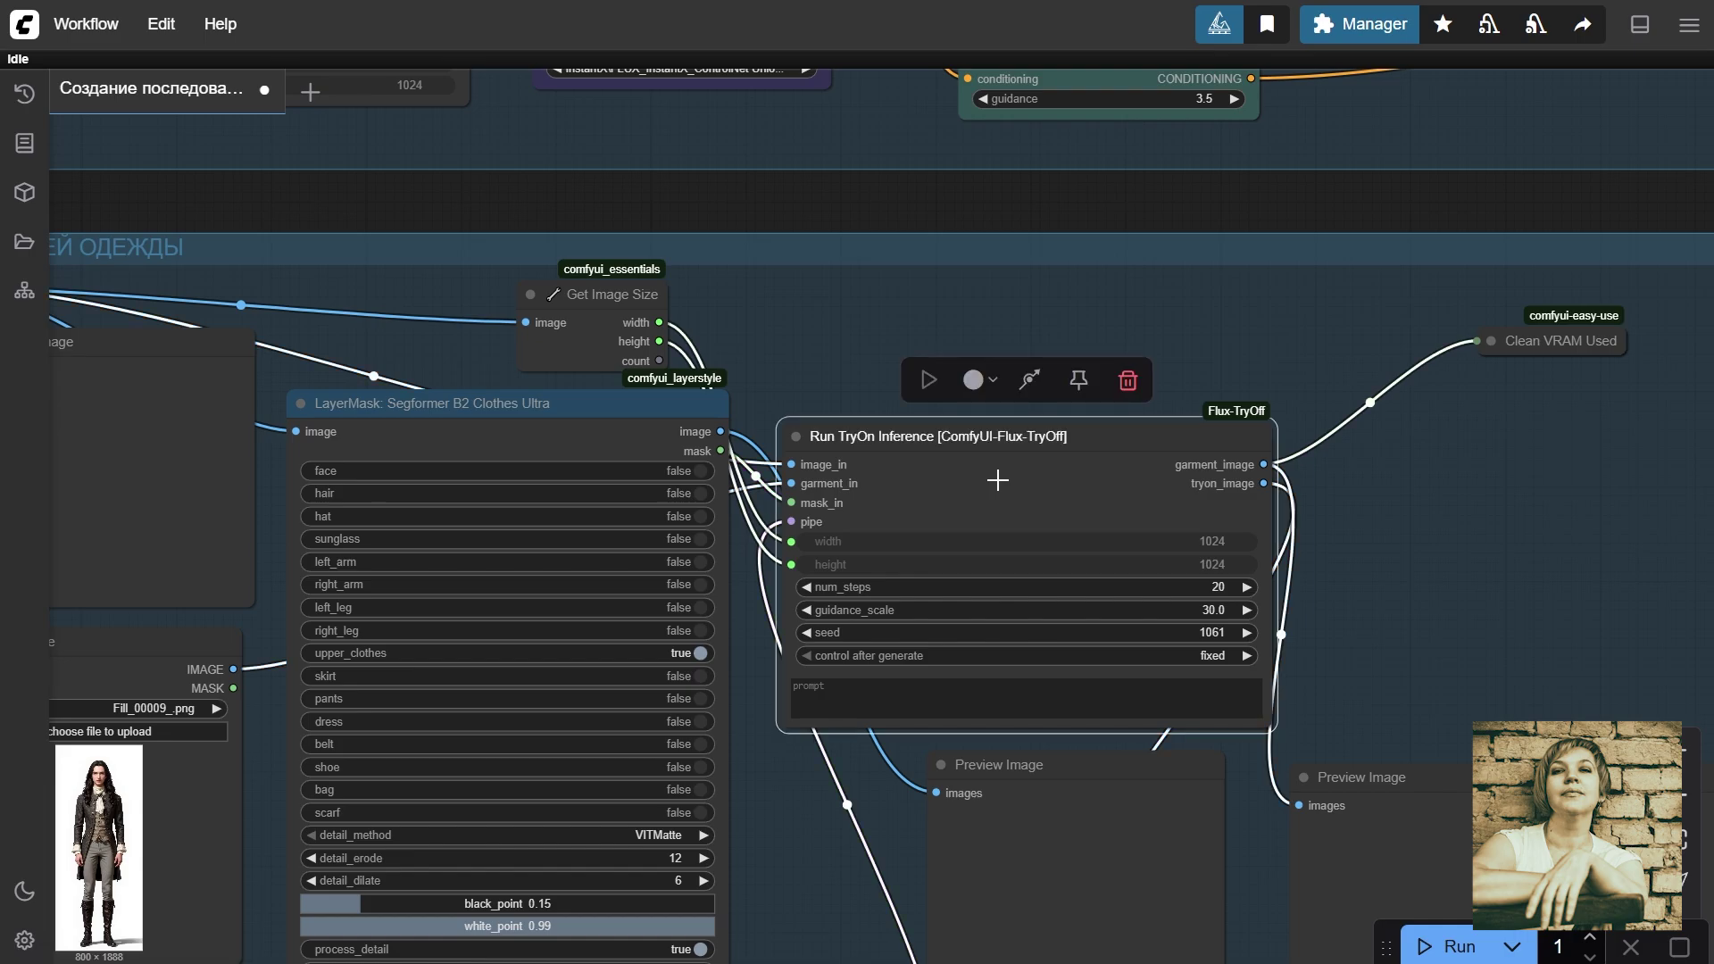
{"action": "scroll", "coordinate": [997, 480], "scroll_direction": "up", "scroll_amount": 7}
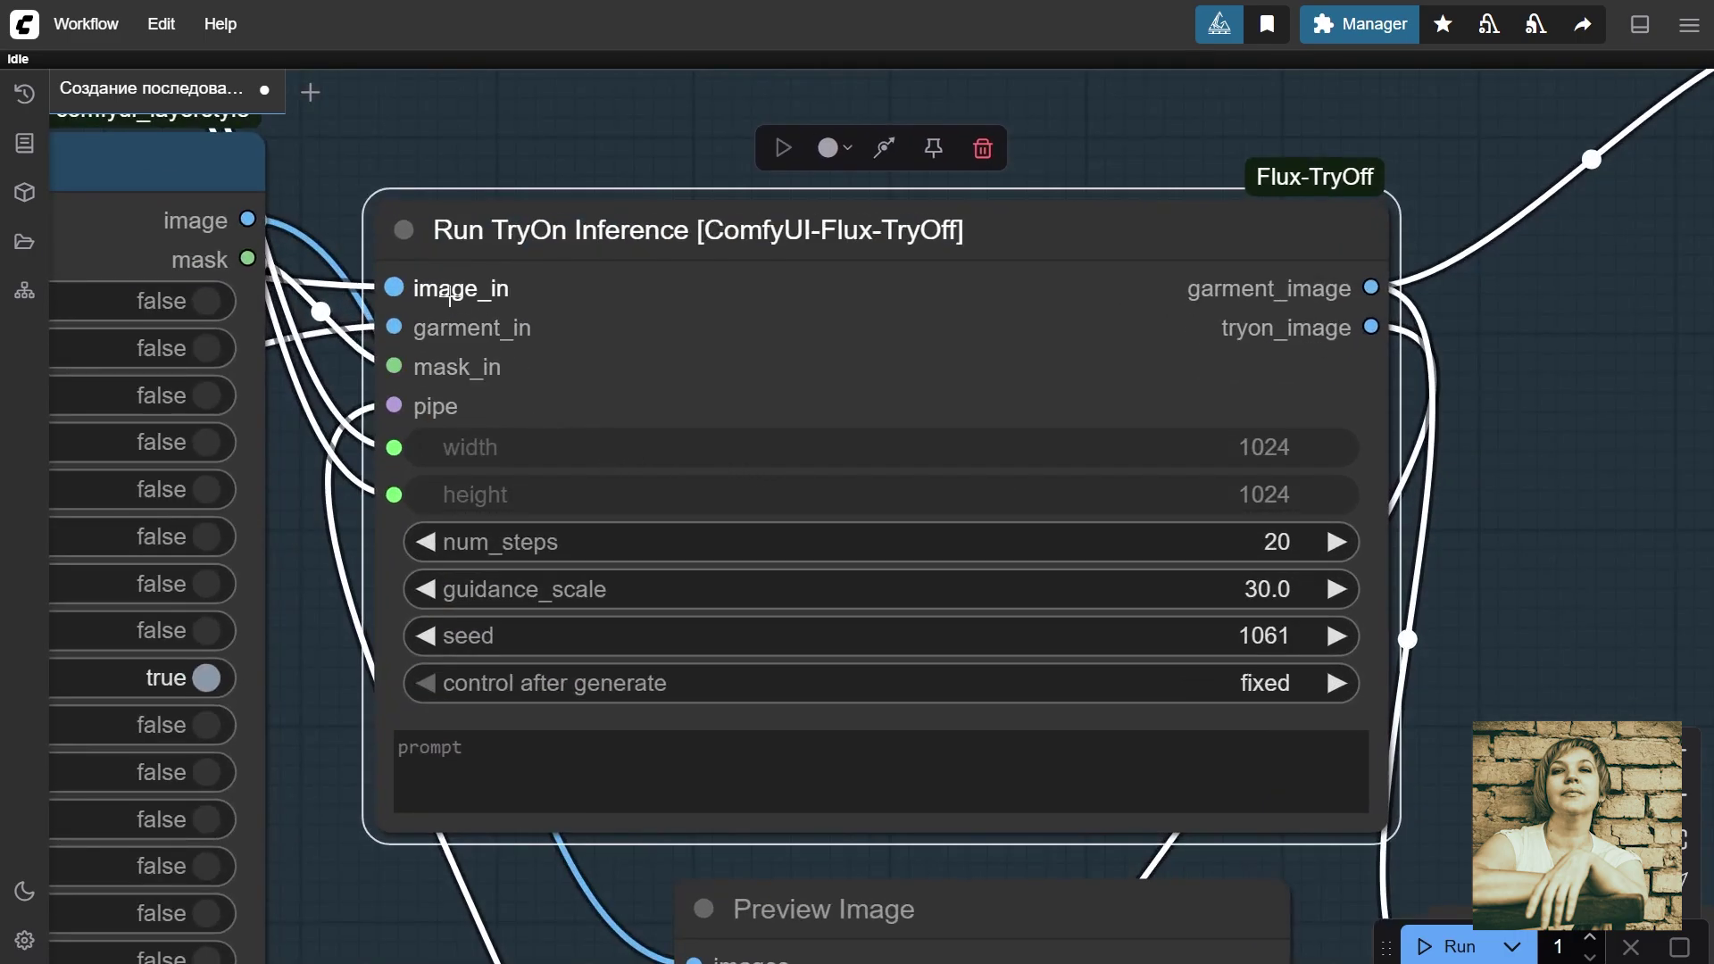
{"action": "scroll", "coordinate": [676, 185], "scroll_direction": "down", "scroll_amount": 2}
{"action": "scroll", "coordinate": [676, 185], "scroll_direction": "down", "scroll_amount": 2}
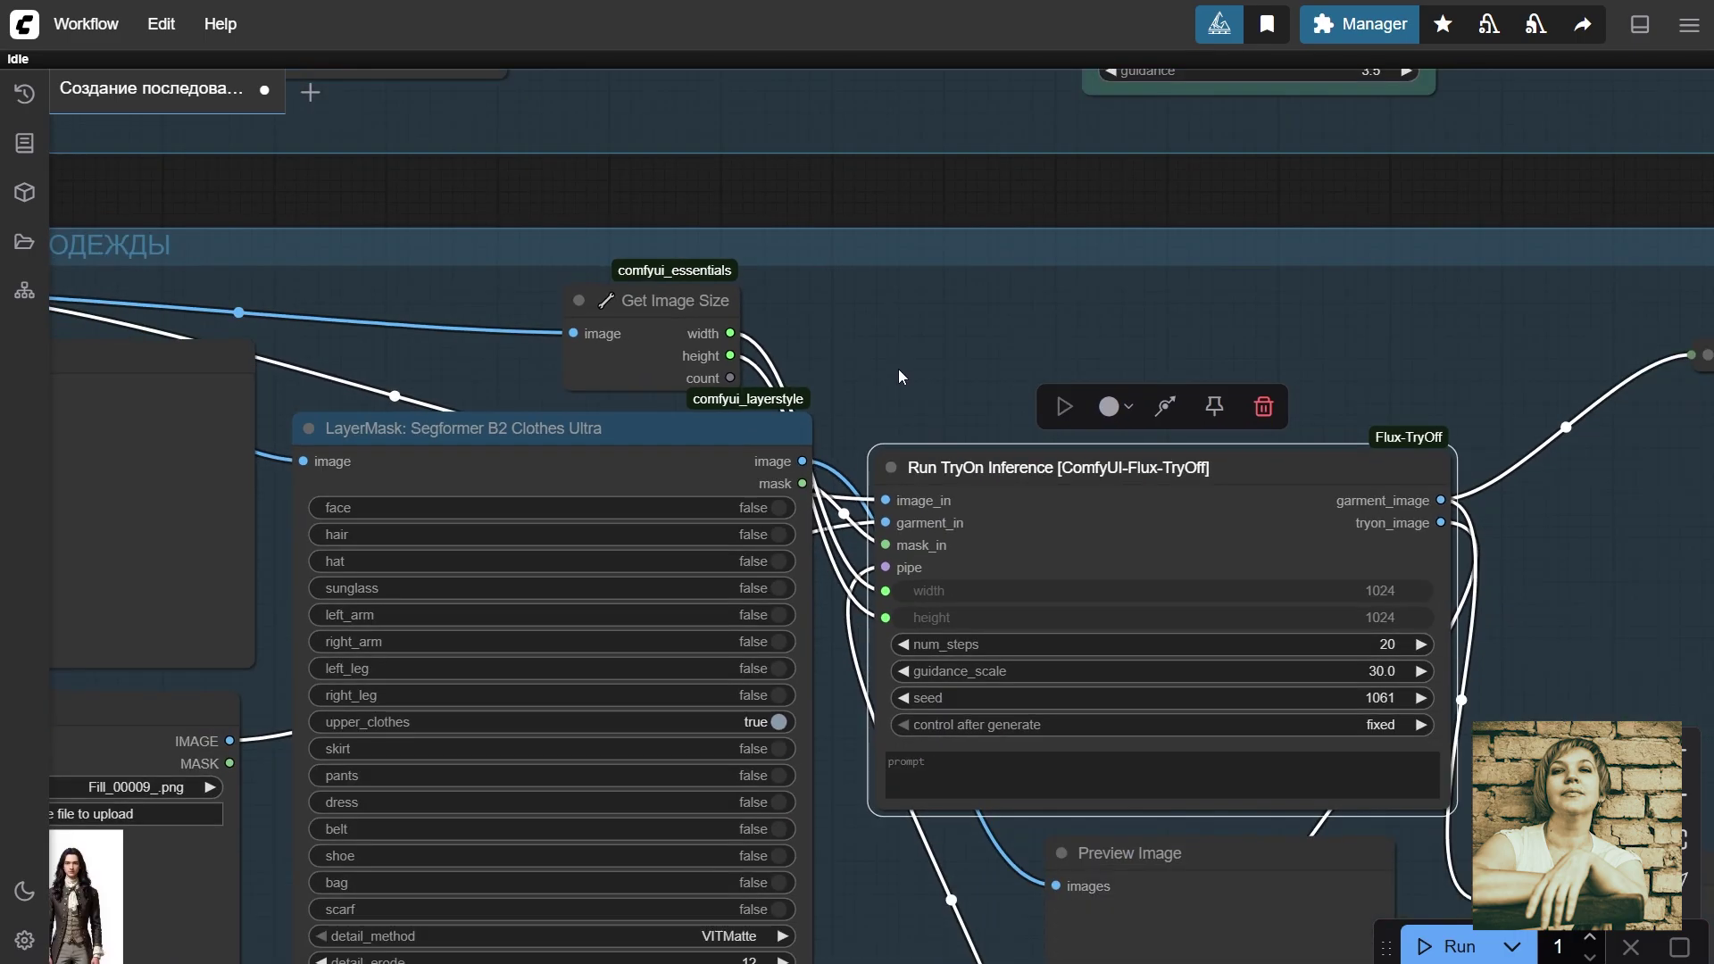
Step: Examine the Get Image Size node and how it feeds width and height into Run TryOn Inference
{"action": "scroll", "coordinate": [898, 375], "scroll_direction": "down", "scroll_amount": 1}
{"action": "left_click_drag", "start_coordinate": [710, 291], "coordinate": [995, 385]}
{"action": "left_click", "coordinate": [986, 390]}
{"action": "scroll", "coordinate": [1012, 375], "scroll_direction": "up", "scroll_amount": 8}
{"action": "scroll", "coordinate": [777, 616], "scroll_direction": "down", "scroll_amount": 4}
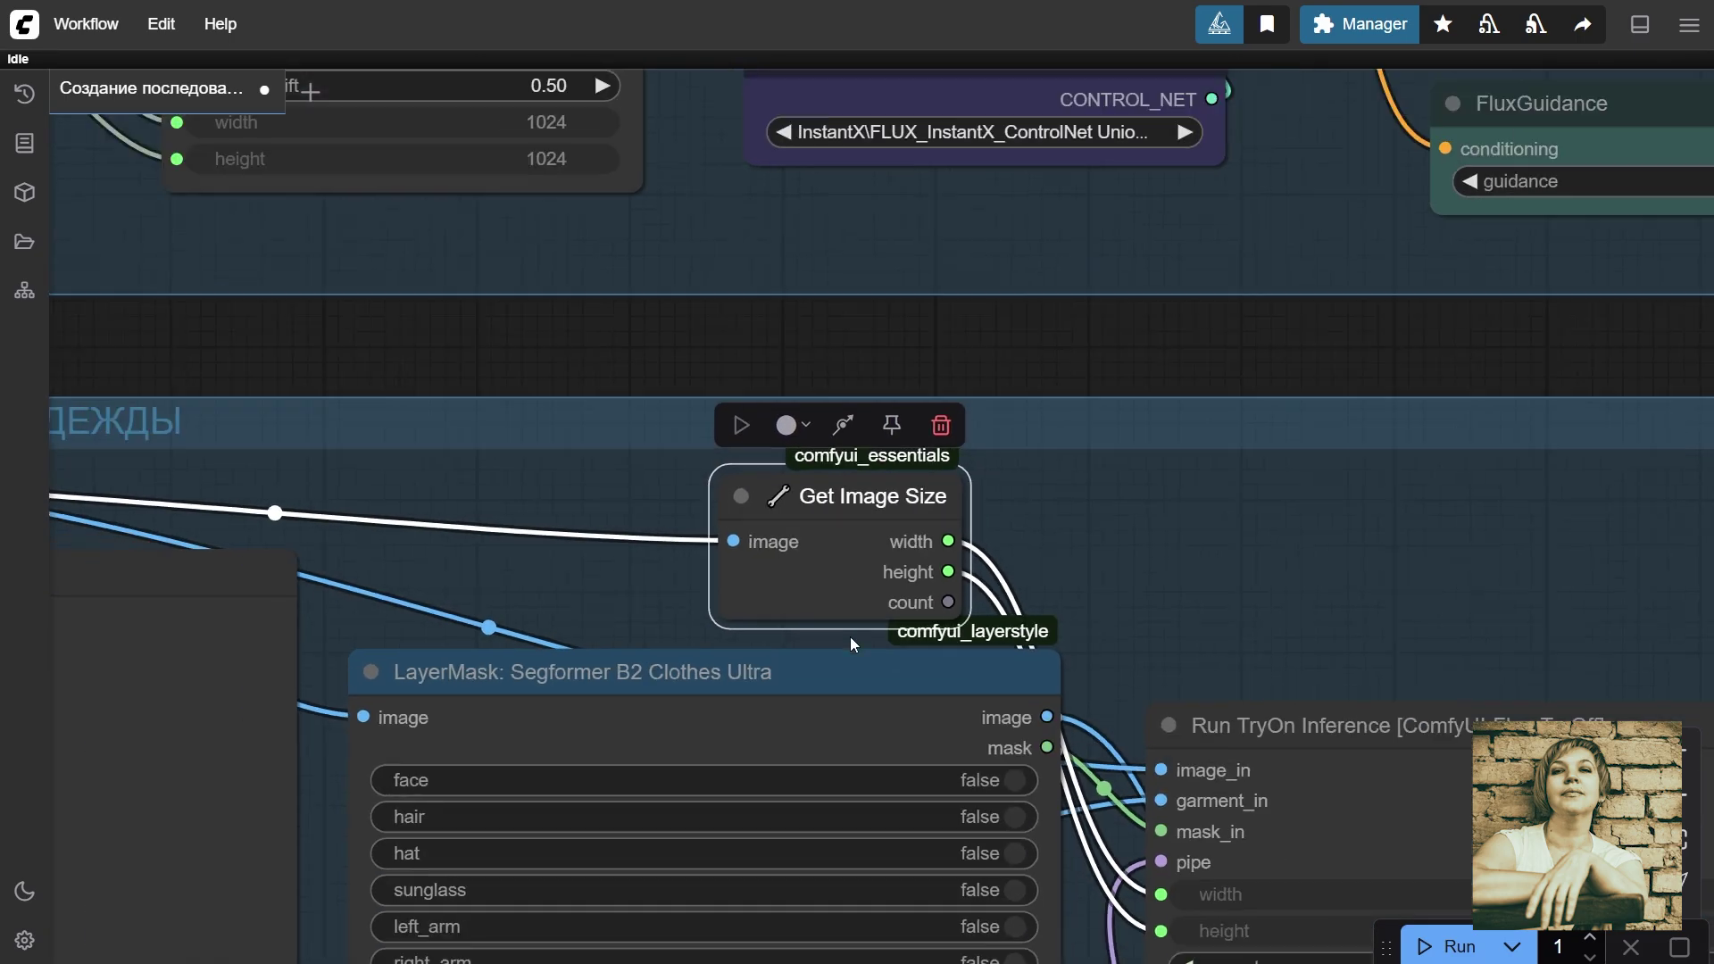
{"action": "left_click_drag", "start_coordinate": [1272, 689], "coordinate": [1127, 361]}
{"action": "scroll", "coordinate": [1126, 360], "scroll_direction": "down", "scroll_amount": 2}
{"action": "scroll", "coordinate": [1621, 634], "scroll_direction": "up", "scroll_amount": 2}
Step: Select the Run TryOn Inference node and run the workflow with only upper_clothes enabled for segmentation
{"action": "left_click", "coordinate": [1312, 787]}
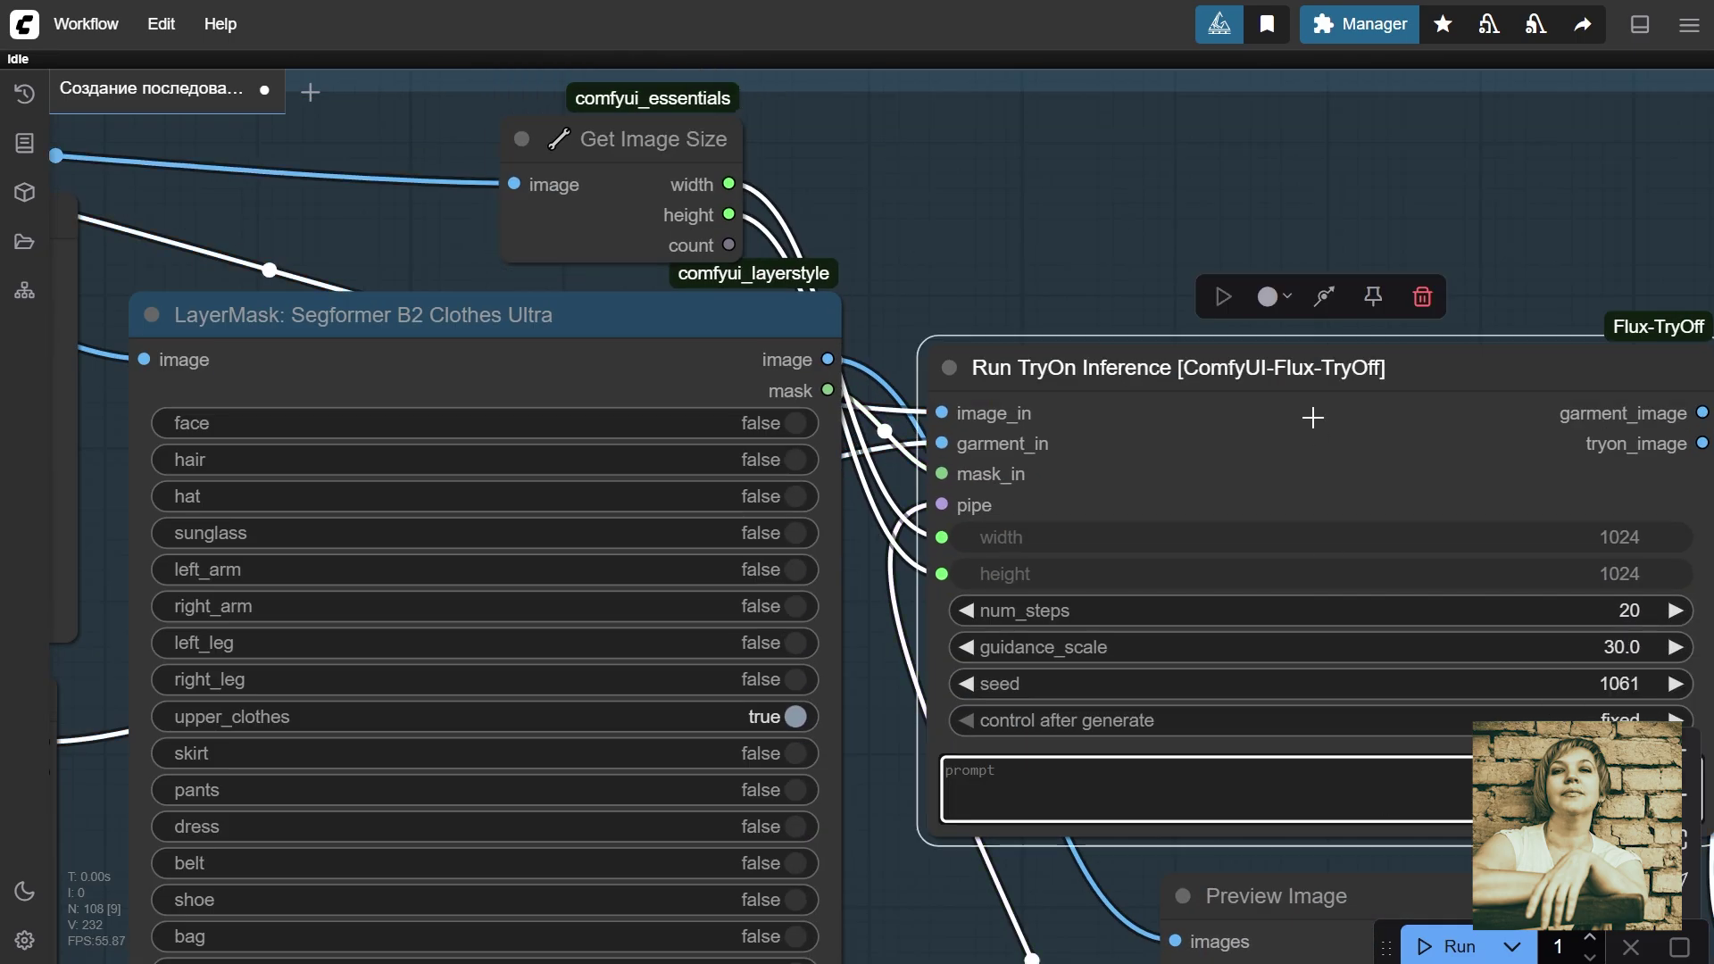
{"action": "left_click", "coordinate": [1312, 418]}
{"action": "key", "text": "period"}
{"action": "left_click", "coordinate": [1273, 684]}
{"action": "left_click", "coordinate": [1079, 760]}
{"action": "scroll", "coordinate": [964, 768], "scroll_direction": "down", "scroll_amount": 10}
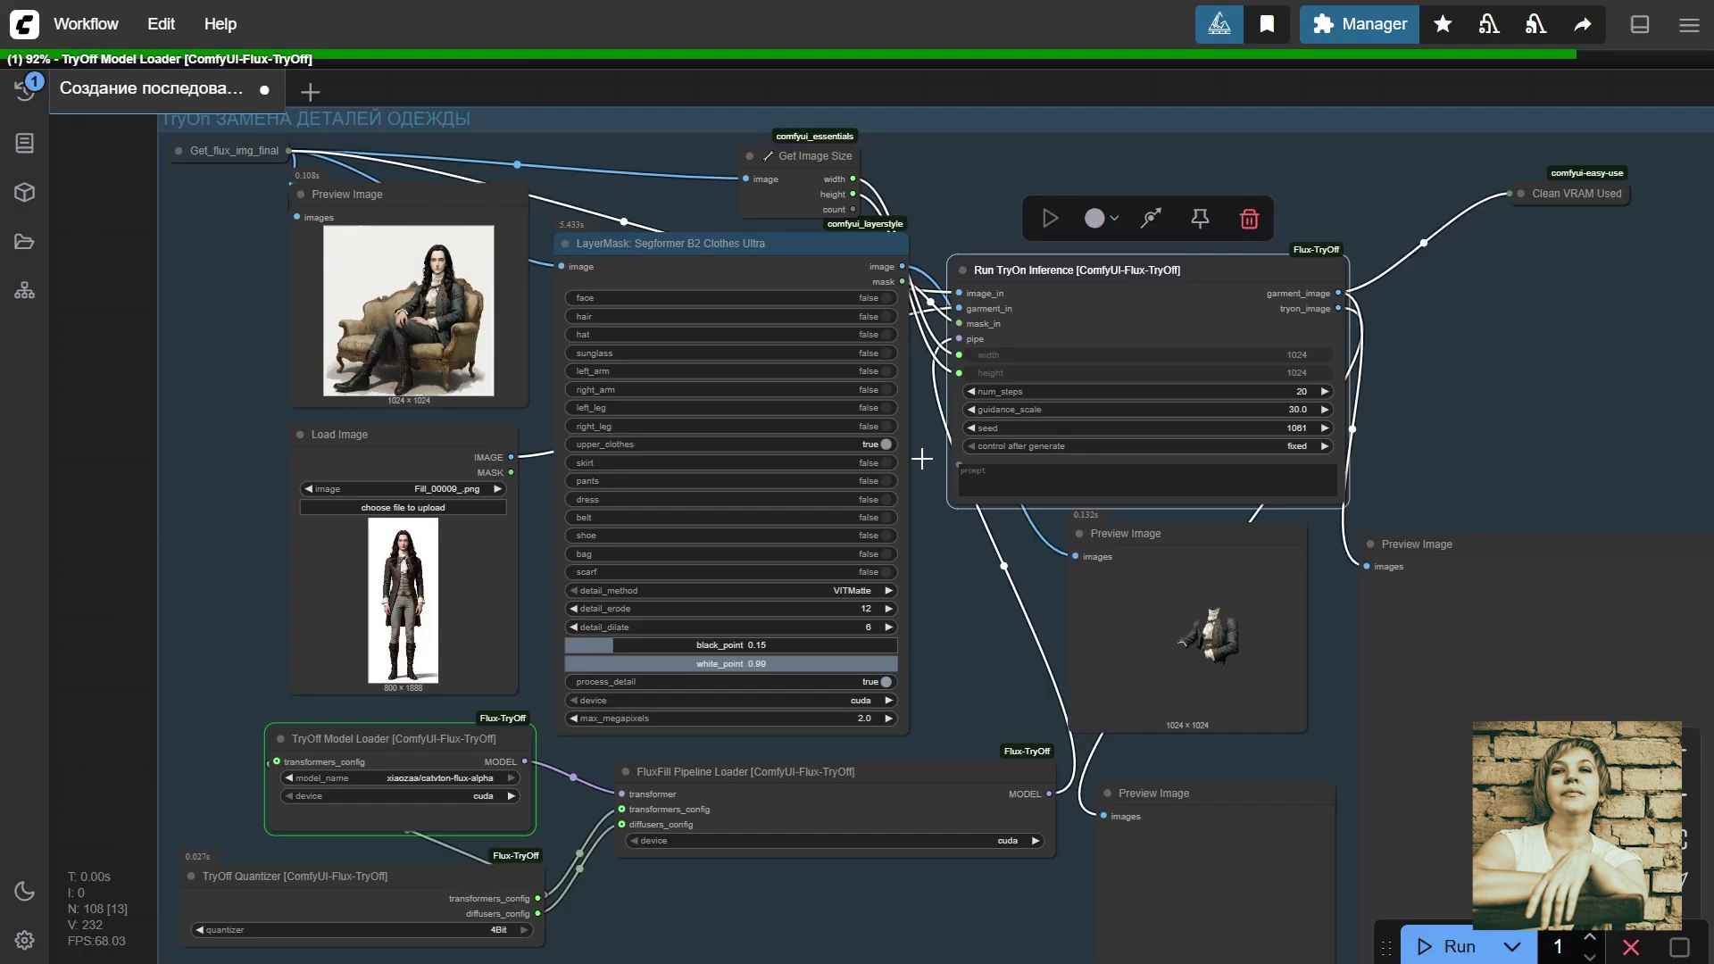
Step: View the segmented upper clothing in its Preview Image node up close and check the run's progress in the command console
{"action": "scroll", "coordinate": [1149, 651], "scroll_direction": "up", "scroll_amount": 5}
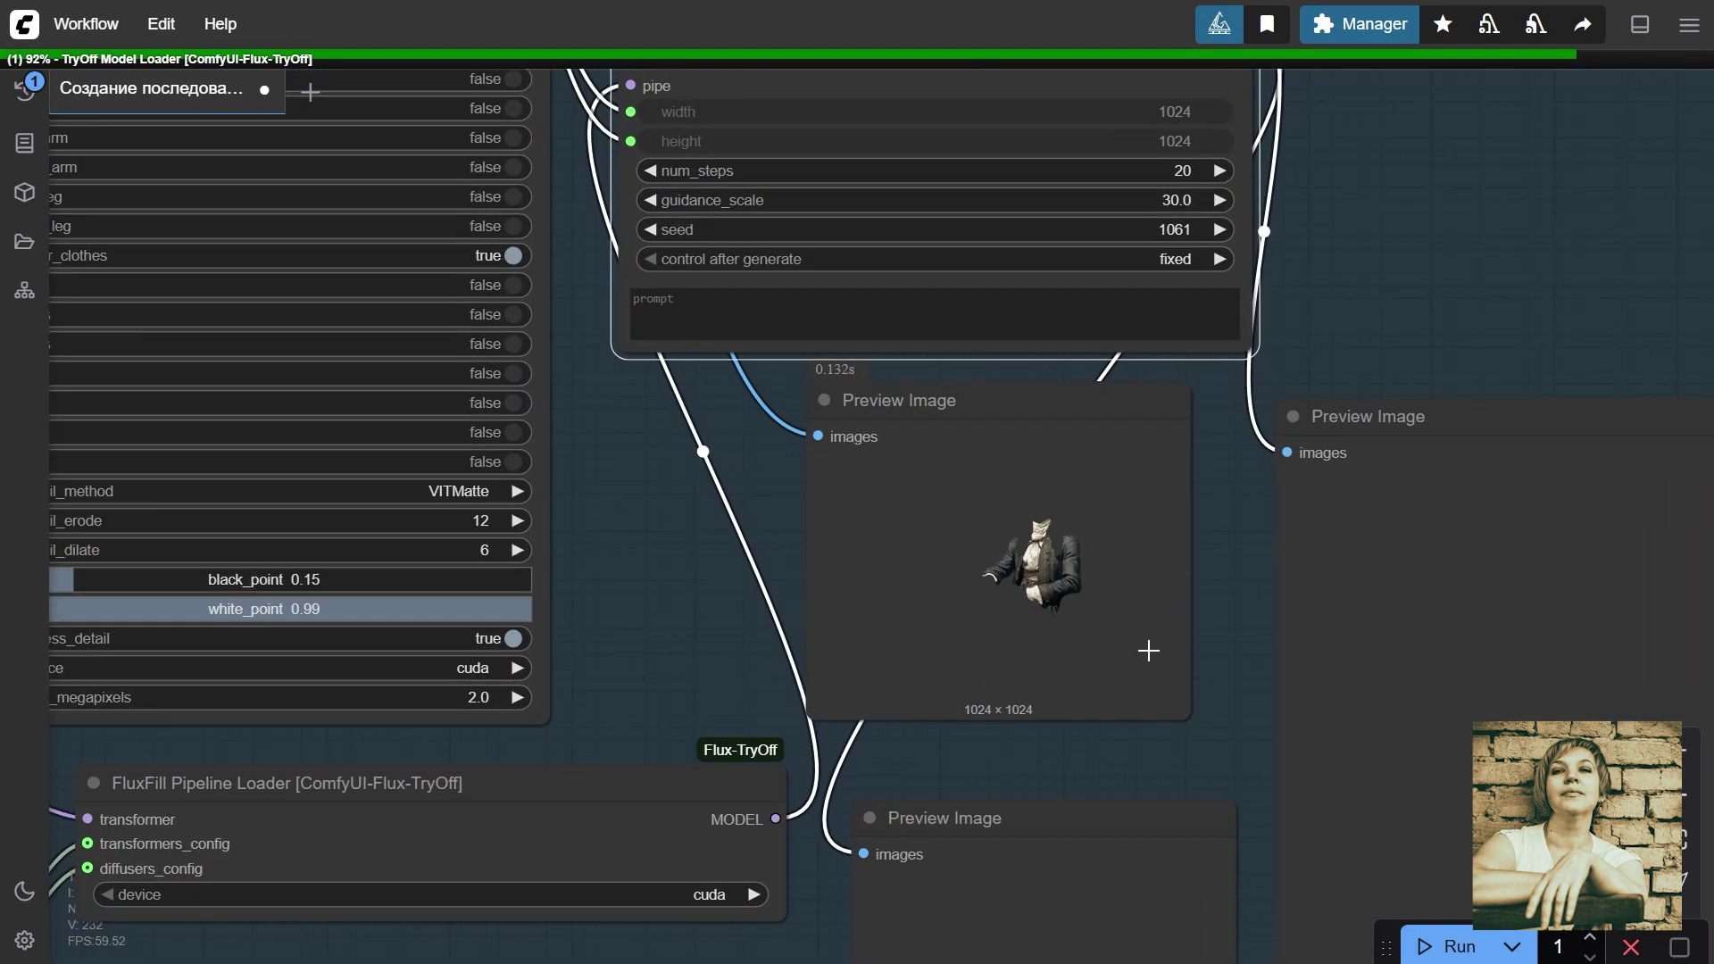
{"action": "scroll", "coordinate": [1148, 650], "scroll_direction": "up", "scroll_amount": 10}
{"action": "scroll", "coordinate": [843, 397], "scroll_direction": "up", "scroll_amount": 4}
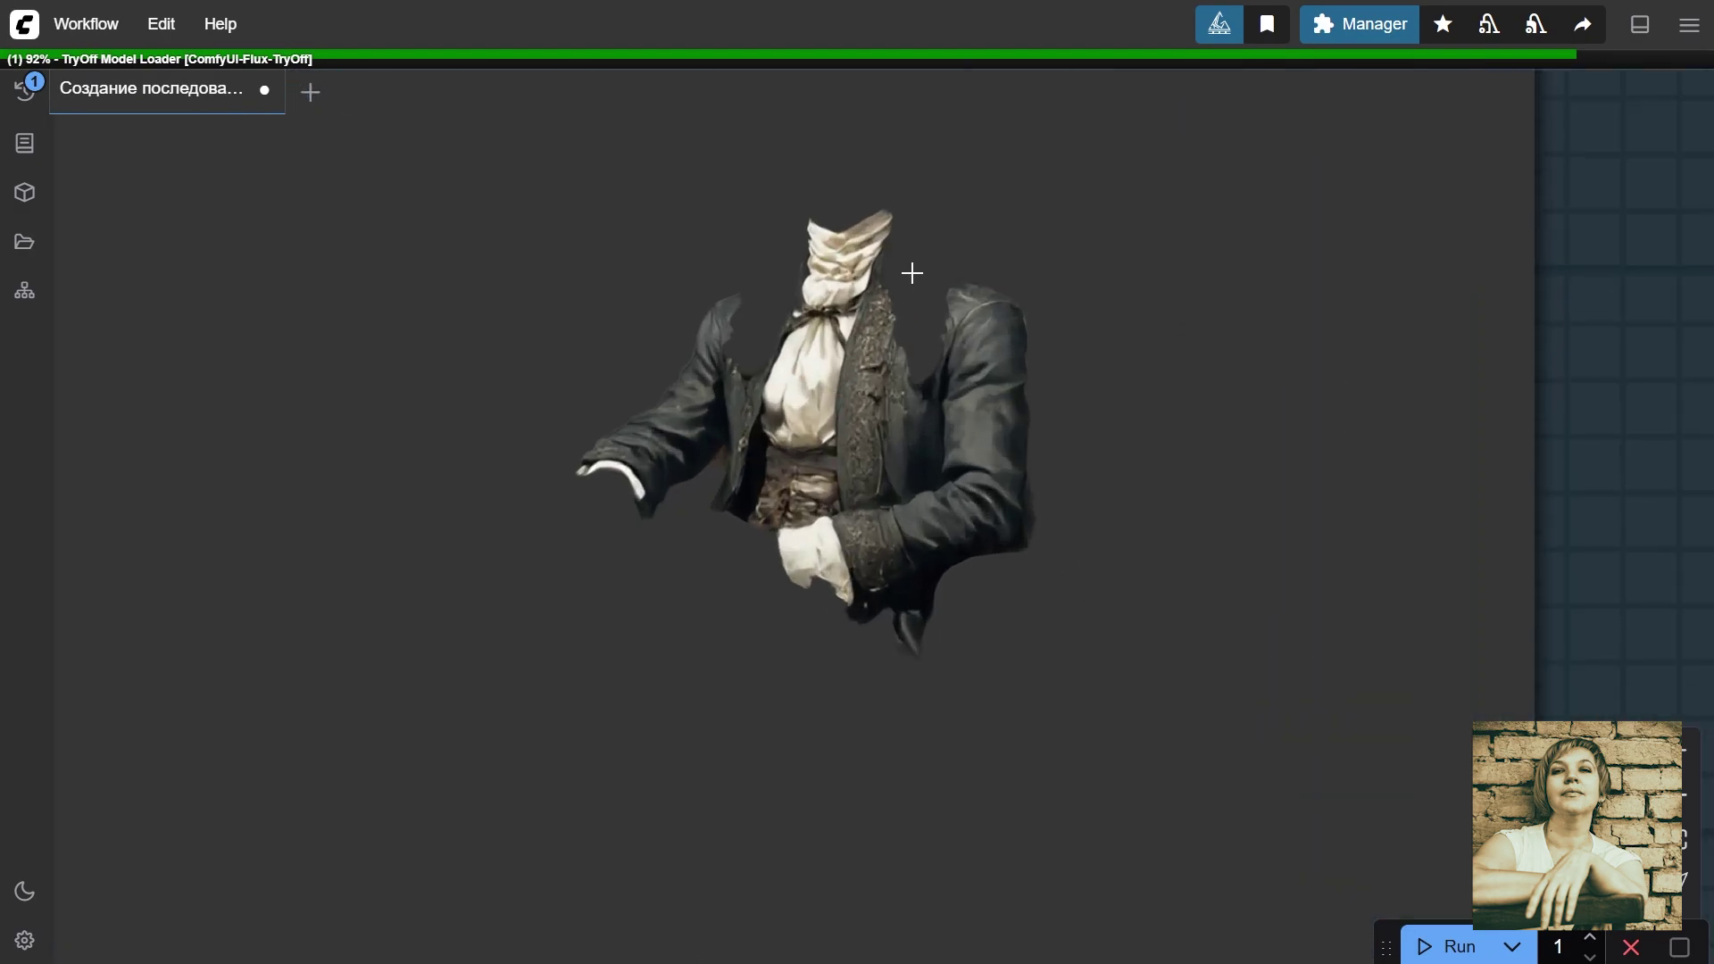
{"action": "scroll", "coordinate": [895, 432], "scroll_direction": "down", "scroll_amount": 15}
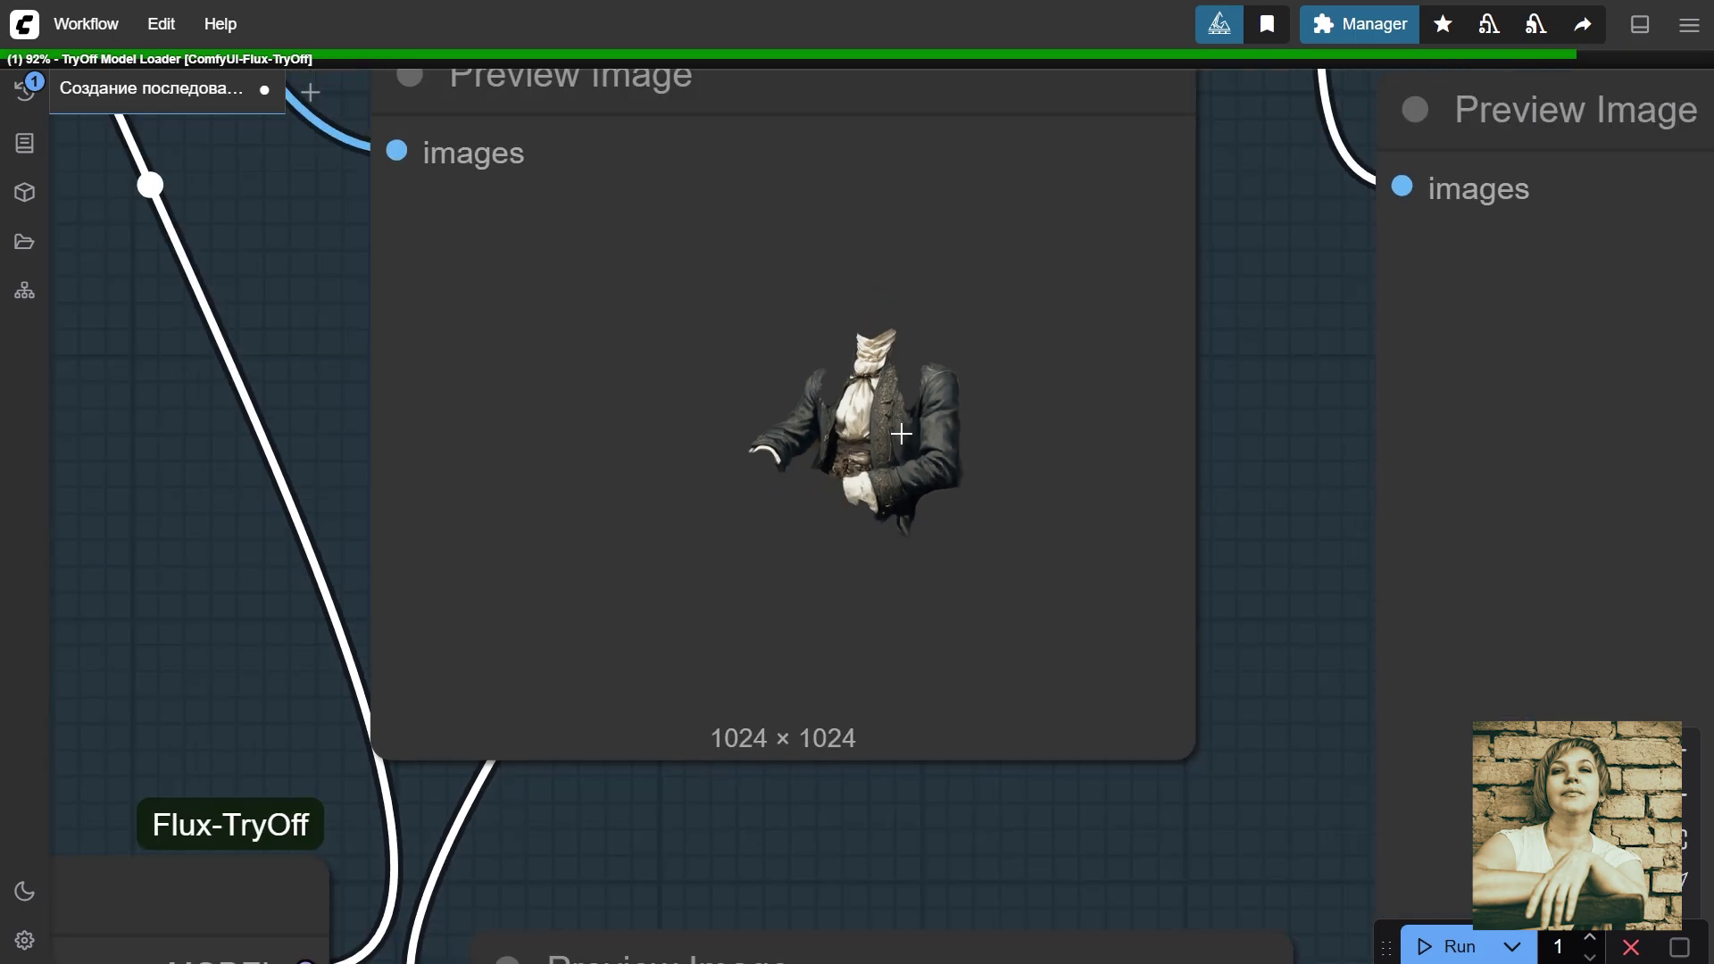
{"action": "scroll", "coordinate": [905, 440], "scroll_direction": "down", "scroll_amount": 1}
{"action": "left_click_drag", "start_coordinate": [1046, 616], "coordinate": [1083, 498]}
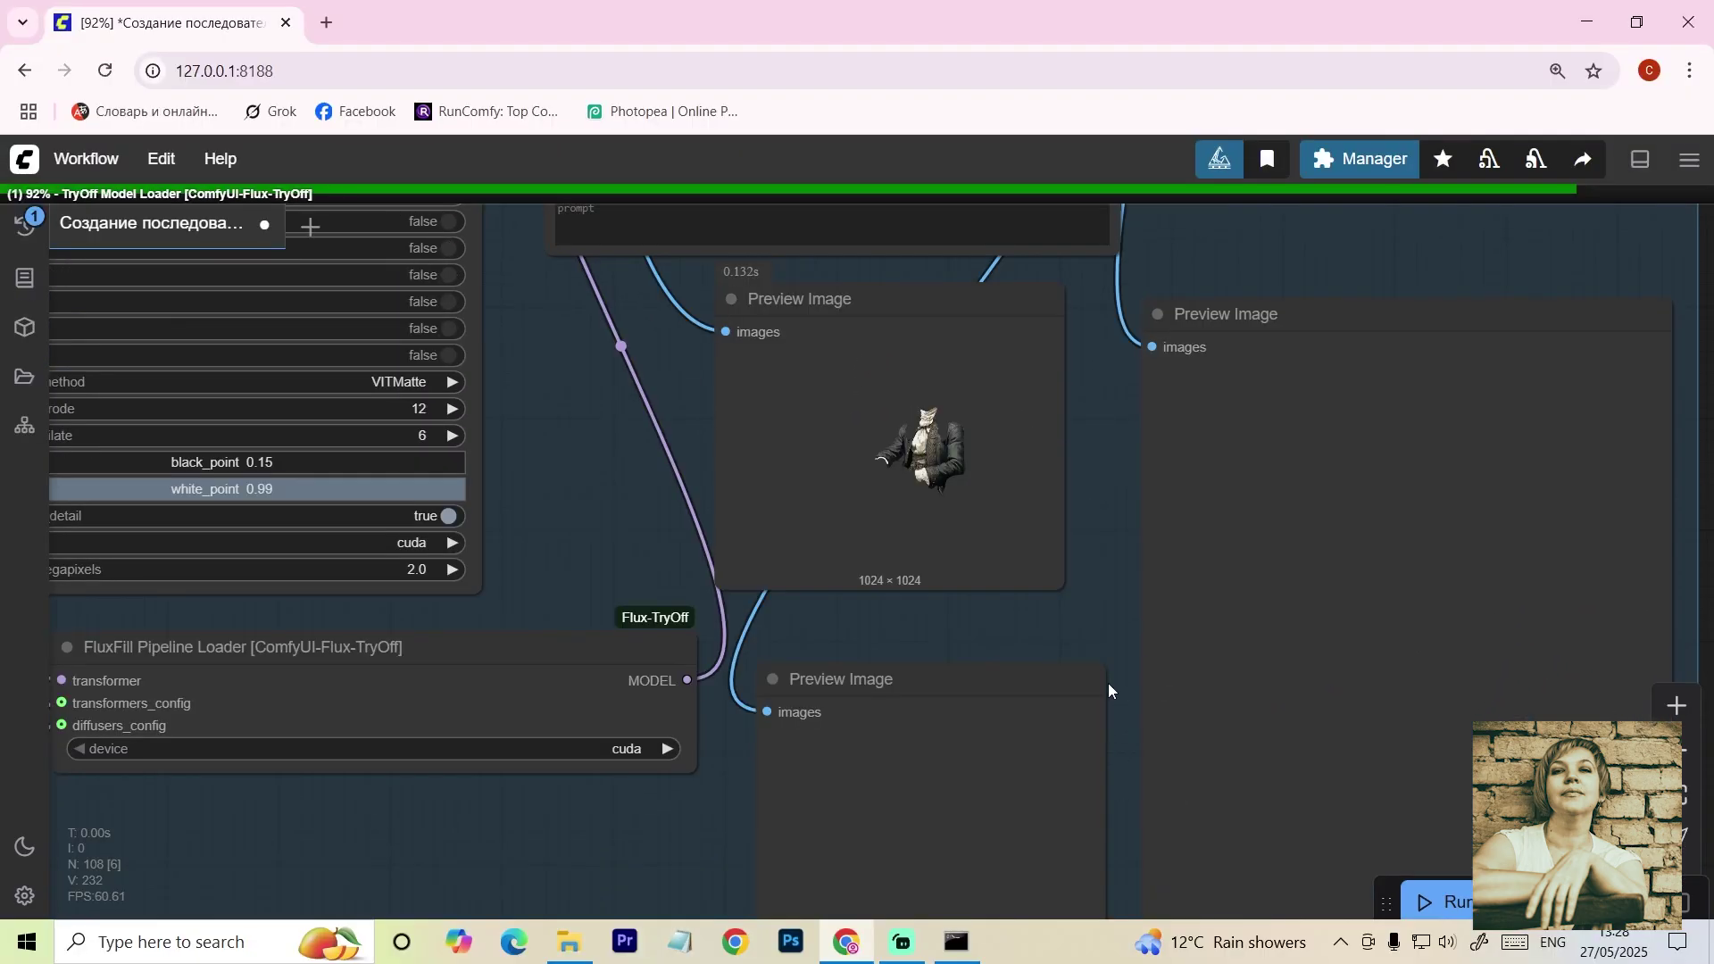
{"action": "left_click", "coordinate": [956, 942]}
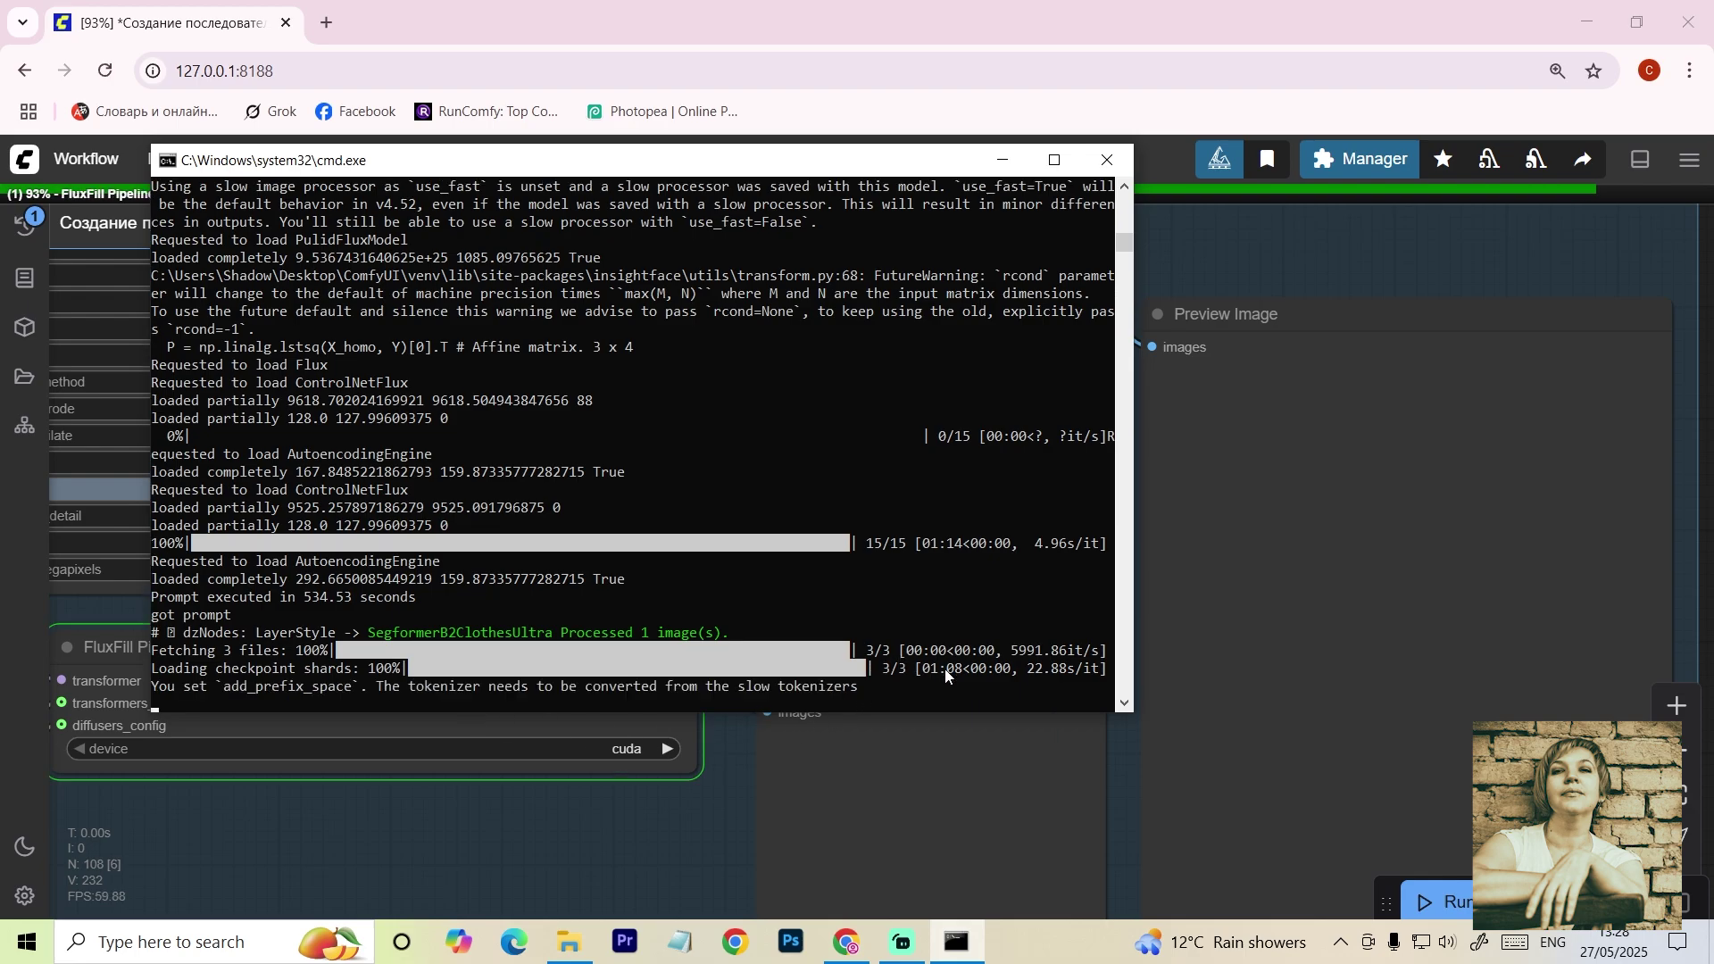
{"action": "left_click_drag", "start_coordinate": [642, 159], "coordinate": [760, 276]}
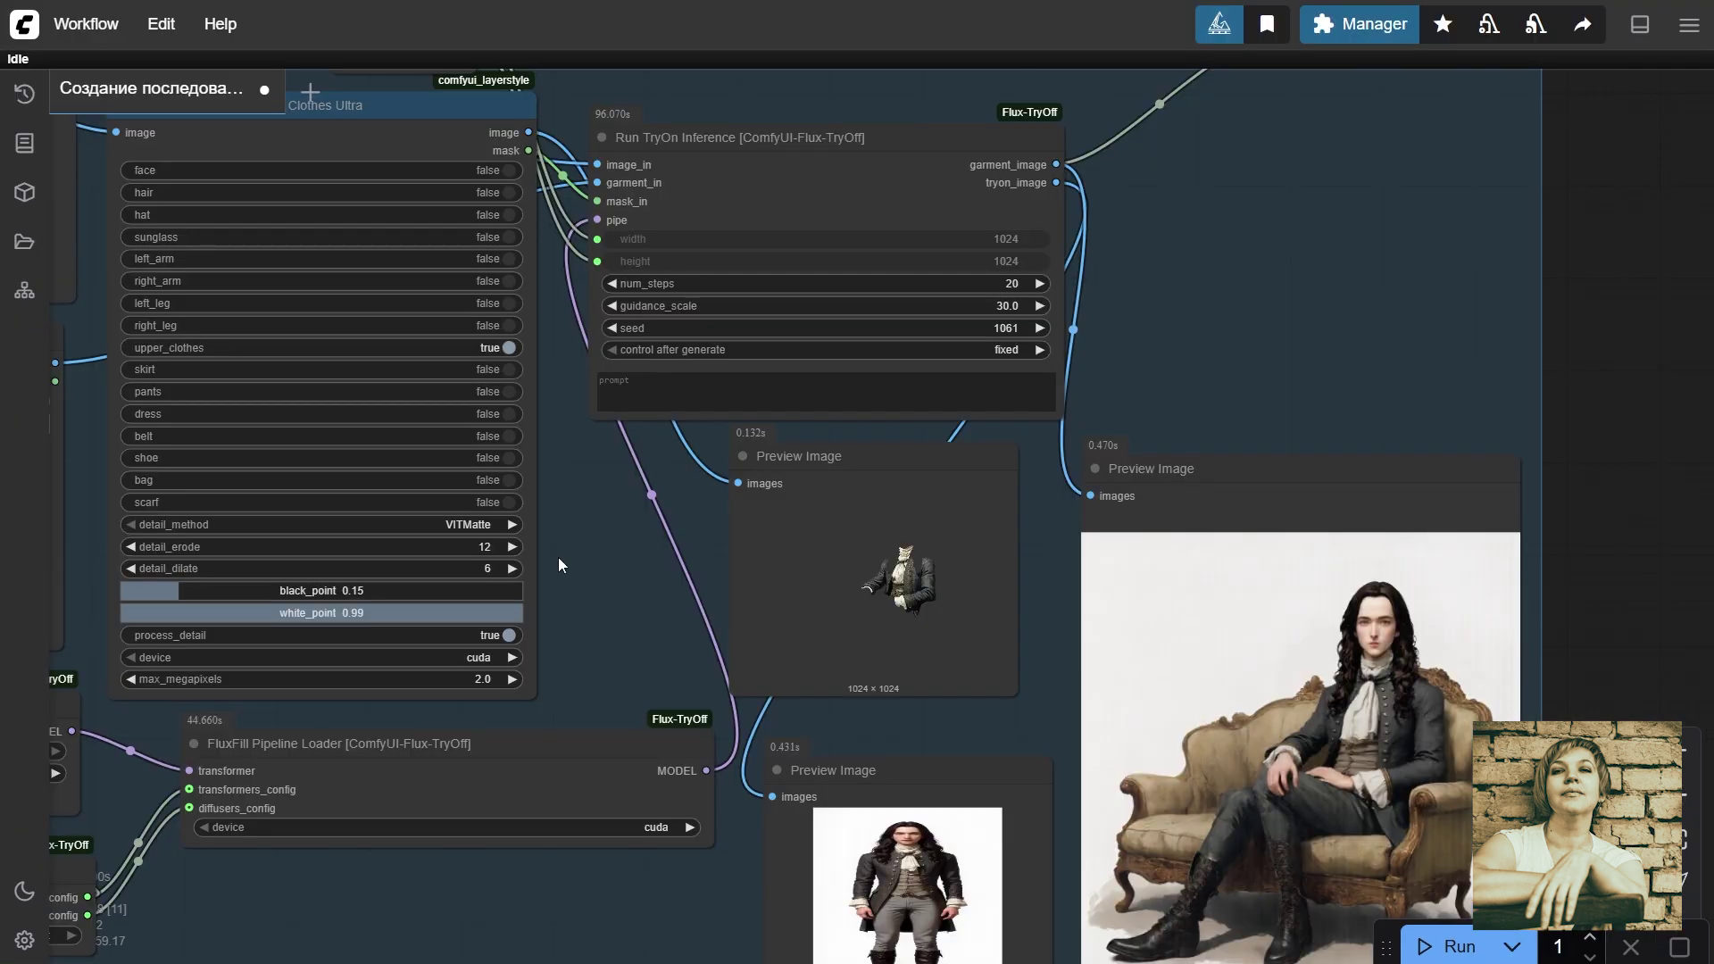
Step: Compare the seated and standing character outputs in the result Preview Image nodes with the TryOn group's source images
{"action": "left_click_drag", "start_coordinate": [1223, 387], "coordinate": [991, 164]}
{"action": "scroll", "coordinate": [1197, 510], "scroll_direction": "up", "scroll_amount": 8}
{"action": "left_click_drag", "start_coordinate": [1522, 589], "coordinate": [1484, 500]}
{"action": "scroll", "coordinate": [1255, 511], "scroll_direction": "down", "scroll_amount": 2}
{"action": "left_click", "coordinate": [470, 836]}
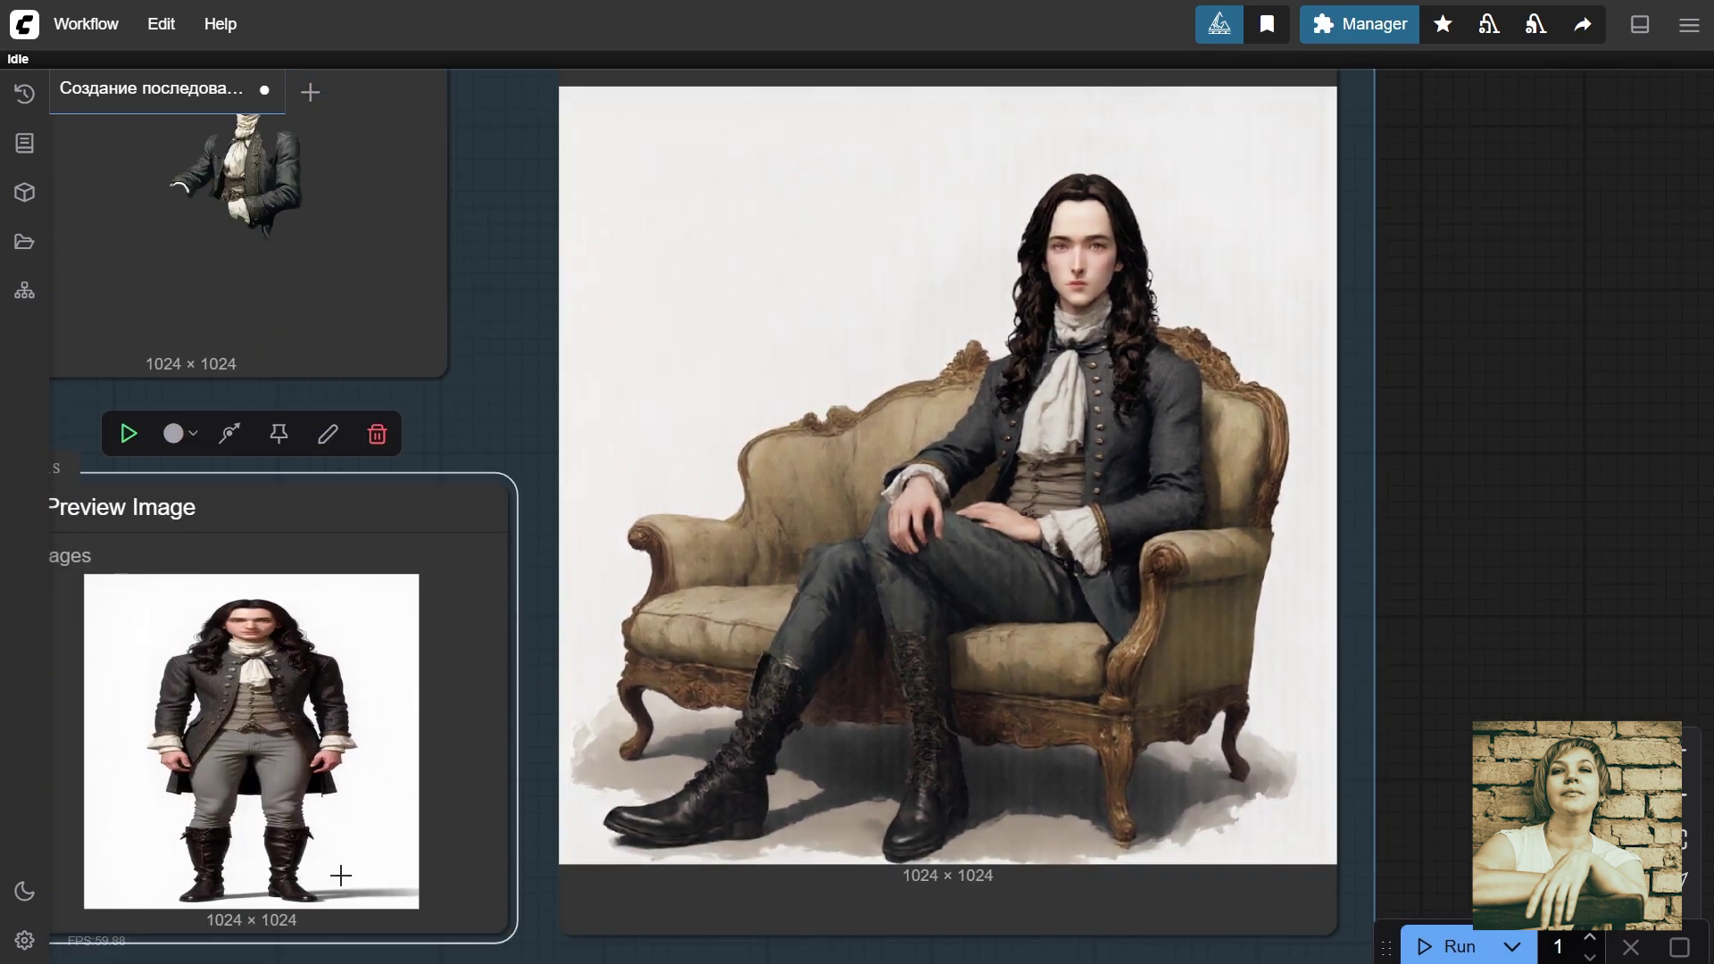
{"action": "left_click_drag", "start_coordinate": [505, 310], "coordinate": [748, 578]}
{"action": "scroll", "coordinate": [527, 446], "scroll_direction": "down", "scroll_amount": 5}
{"action": "scroll", "coordinate": [789, 93], "scroll_direction": "up", "scroll_amount": 2}
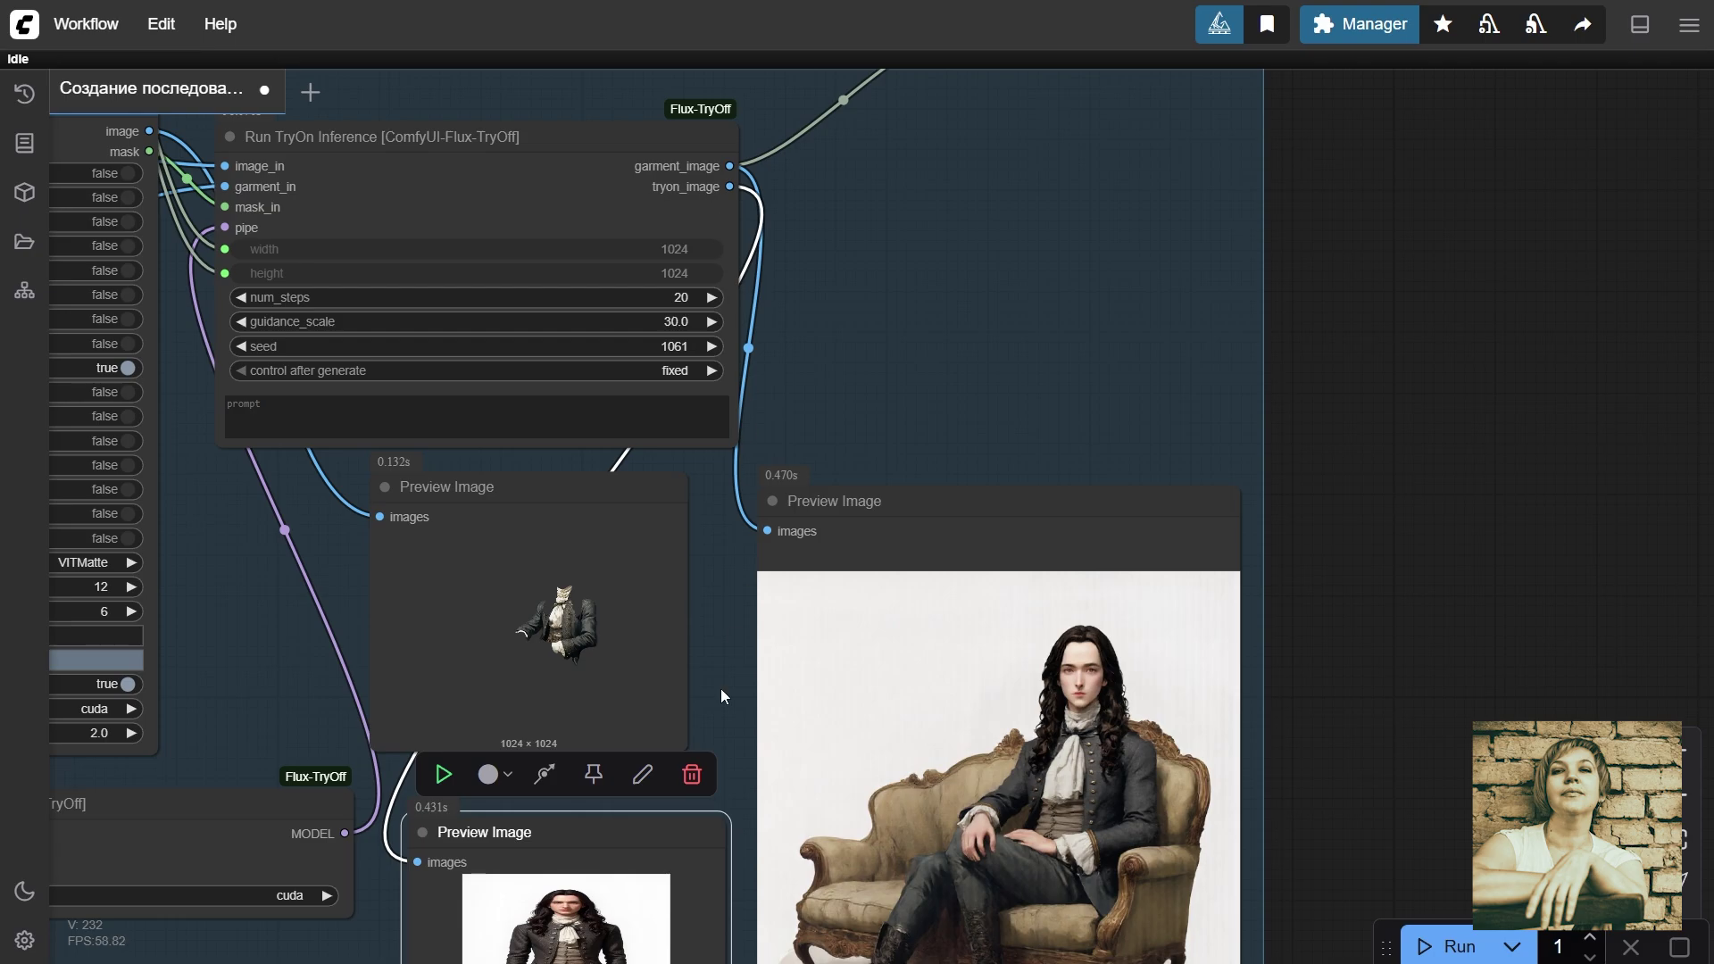
{"action": "left_click_drag", "start_coordinate": [295, 616], "coordinate": [763, 882]}
{"action": "scroll", "coordinate": [651, 848], "scroll_direction": "down", "scroll_amount": 3}
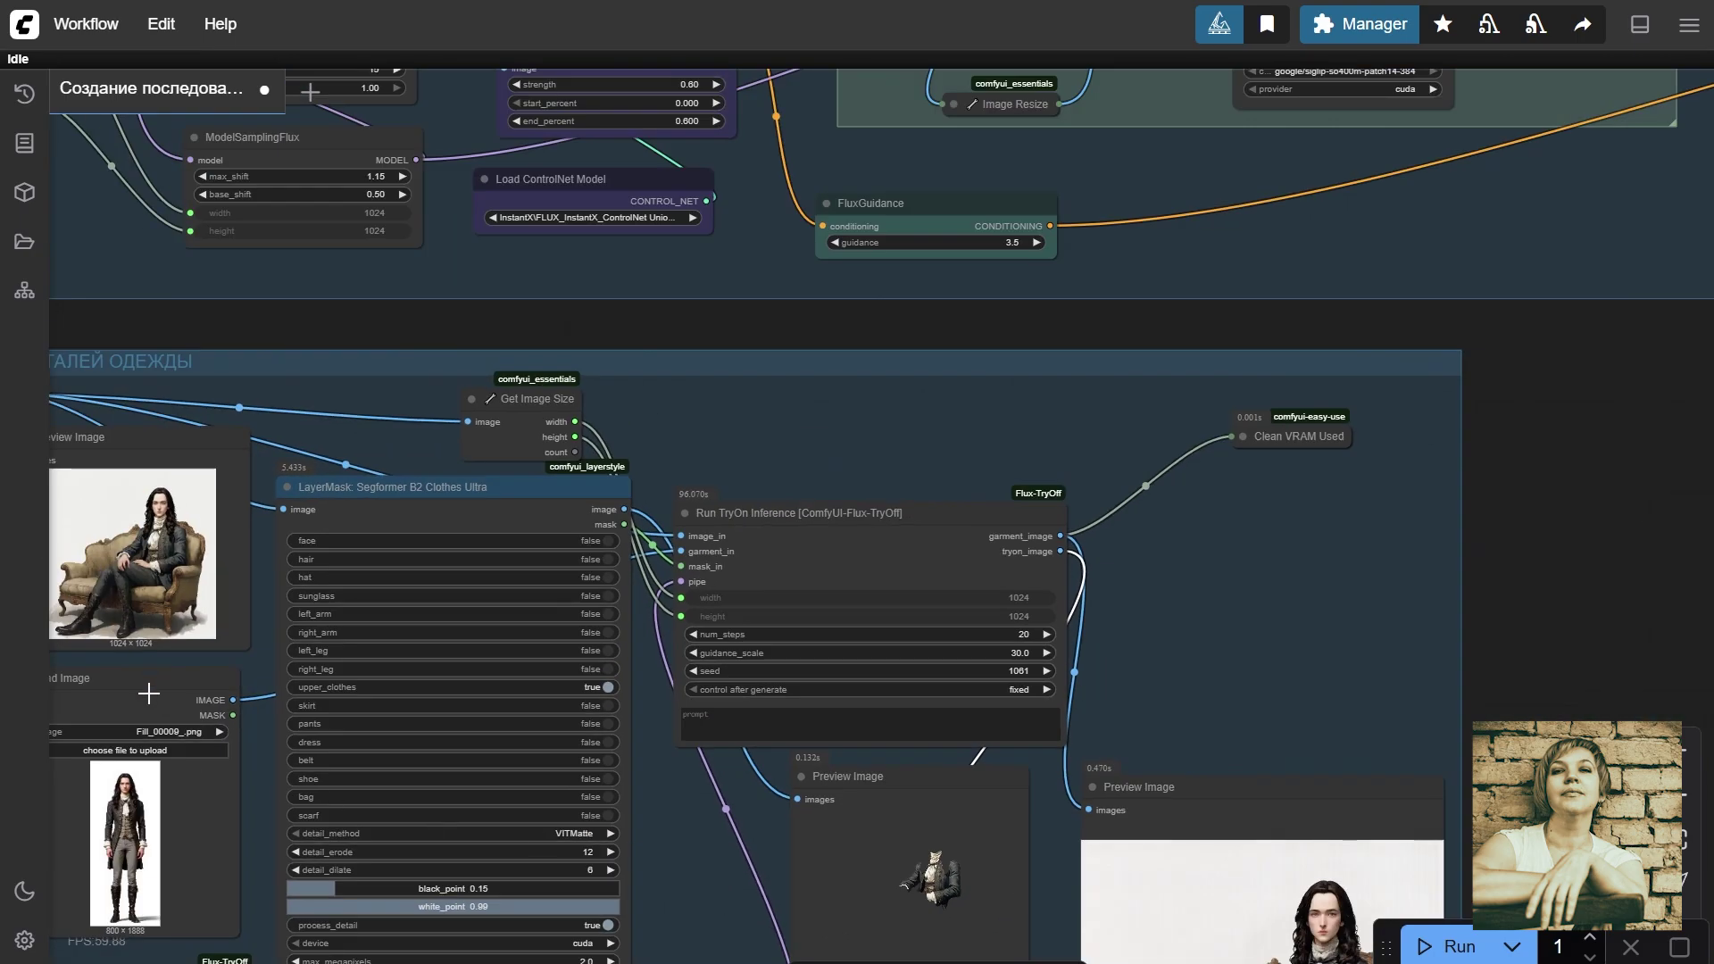
Step: Move the Load Image node holding Fill_00009_.png out of the TryOn group beside the seated result preview and enlarge it
{"action": "left_click_drag", "start_coordinate": [148, 692], "coordinate": [1612, 639]}
{"action": "left_click_drag", "start_coordinate": [1339, 692], "coordinate": [693, 321]}
{"action": "scroll", "coordinate": [782, 663], "scroll_direction": "up", "scroll_amount": 3}
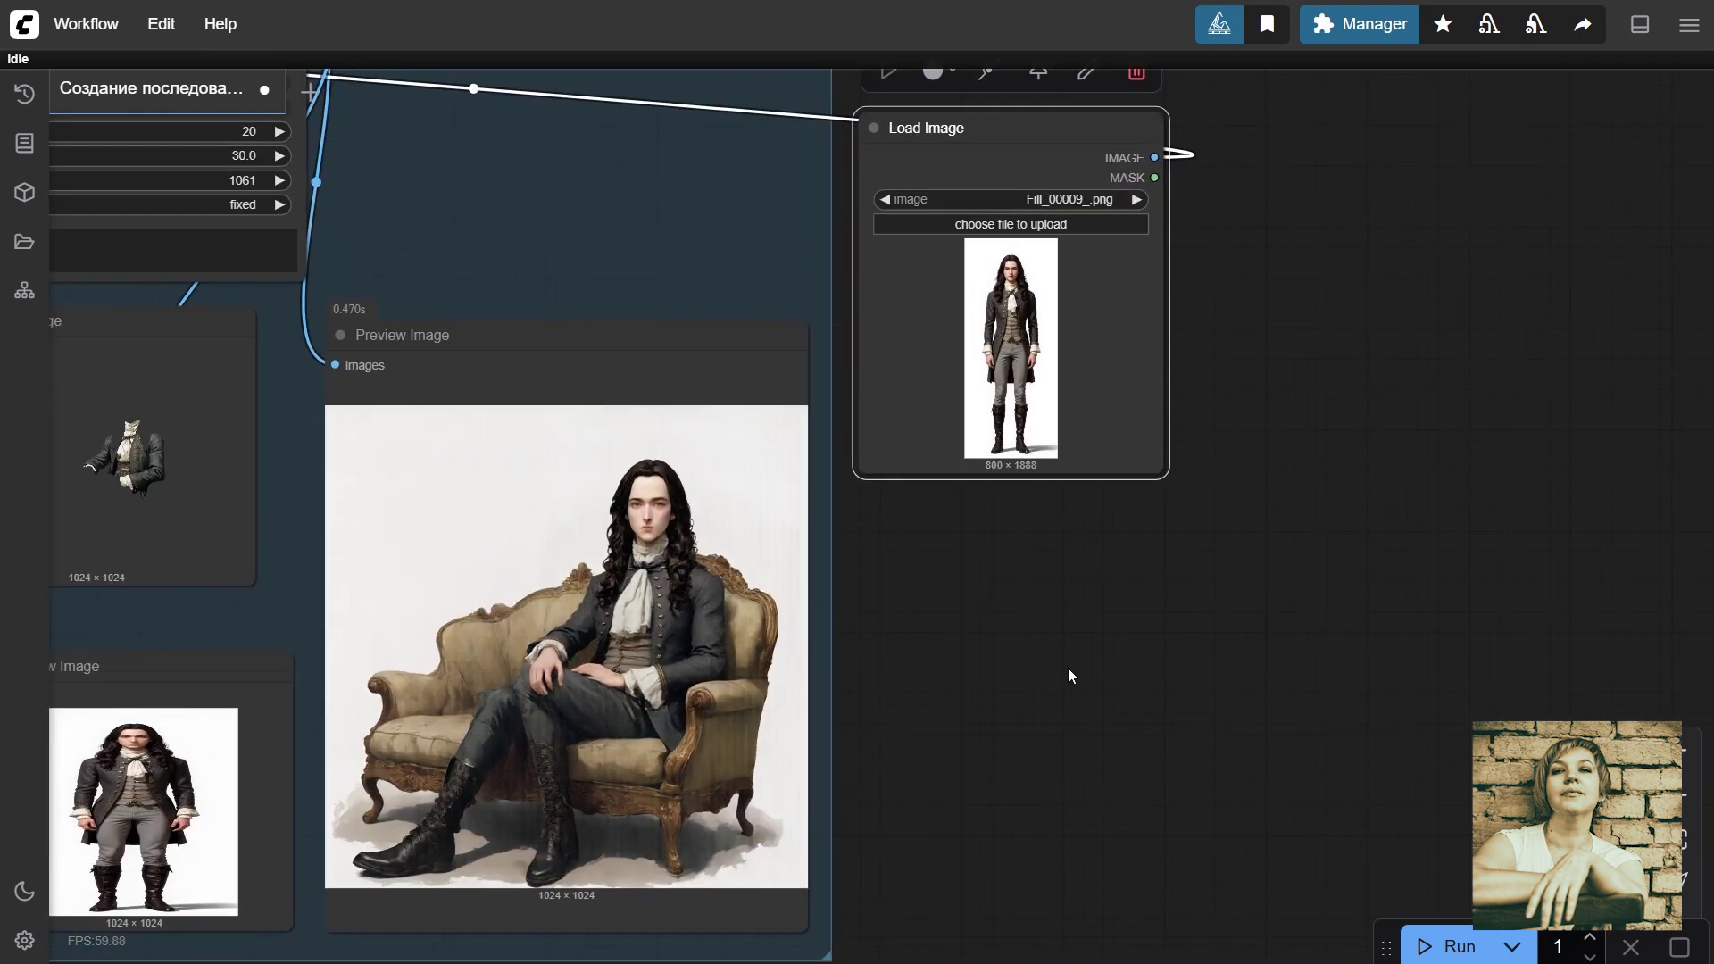
{"action": "left_click_drag", "start_coordinate": [1161, 469], "coordinate": [1509, 951]}
Step: Compare the clothing details of the seated result with the enlarged standing source image up close
{"action": "scroll", "coordinate": [691, 616], "scroll_direction": "up", "scroll_amount": 4}
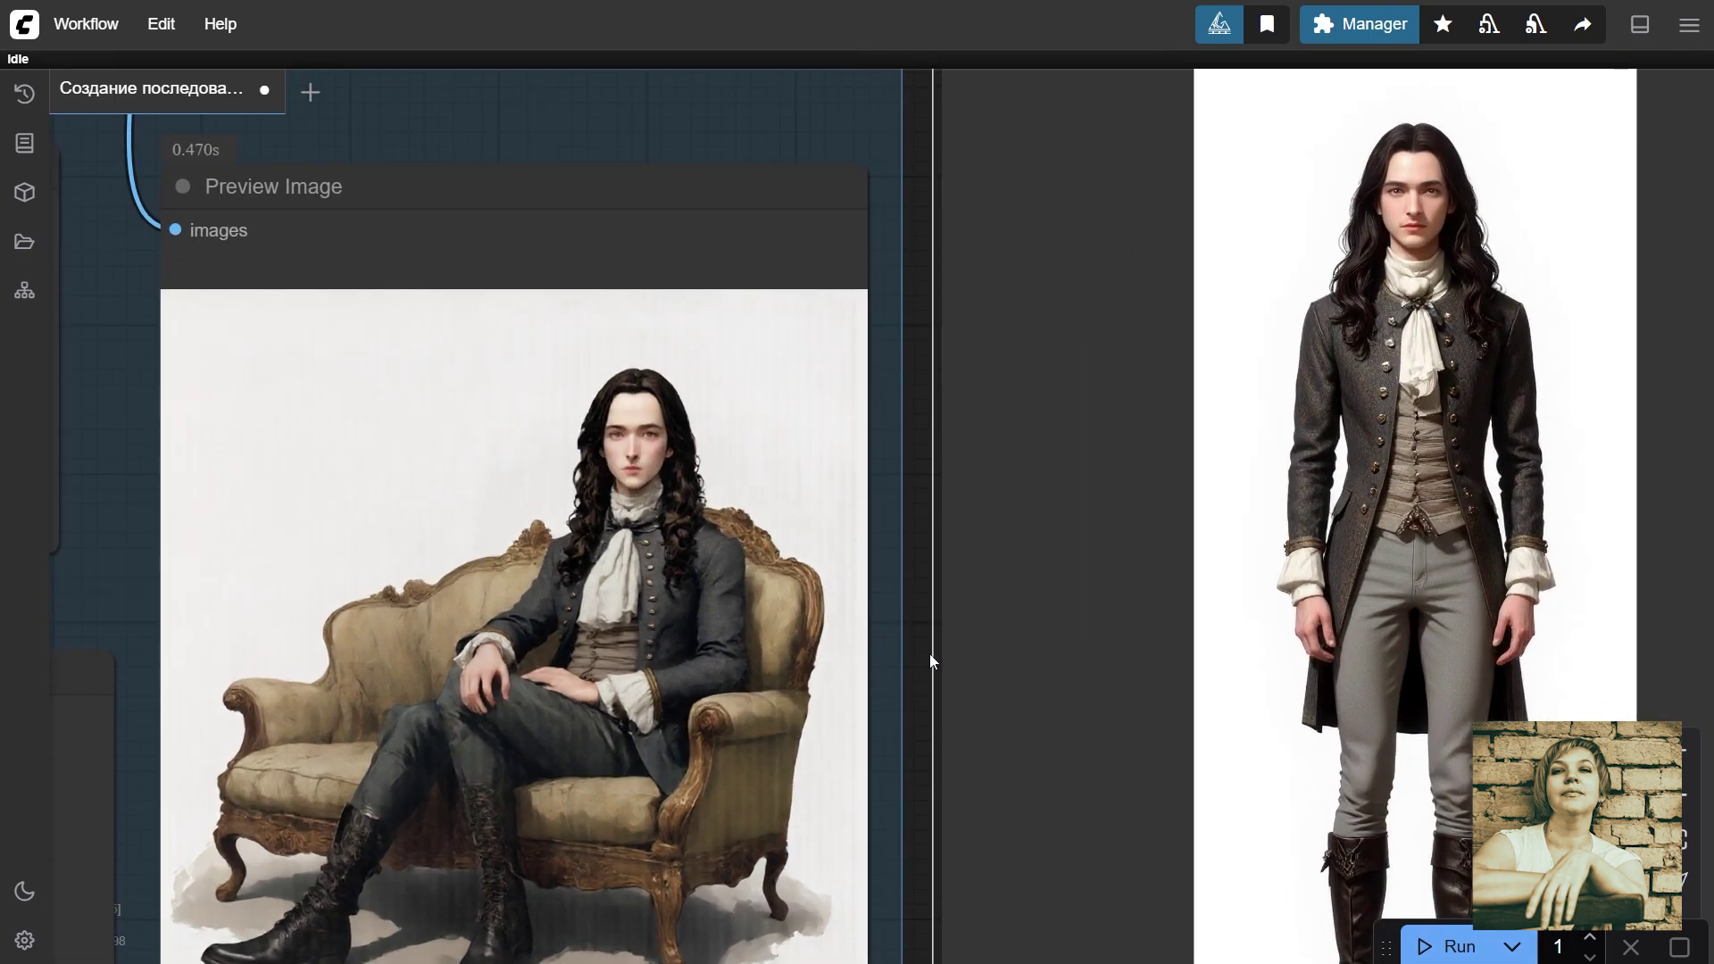
{"action": "mouse_move", "coordinate": [914, 611]}
{"action": "left_mouse_down"}
{"action": "mouse_move", "coordinate": [924, 517]}
{"action": "mouse_move", "coordinate": [892, 620]}
{"action": "left_mouse_up"}
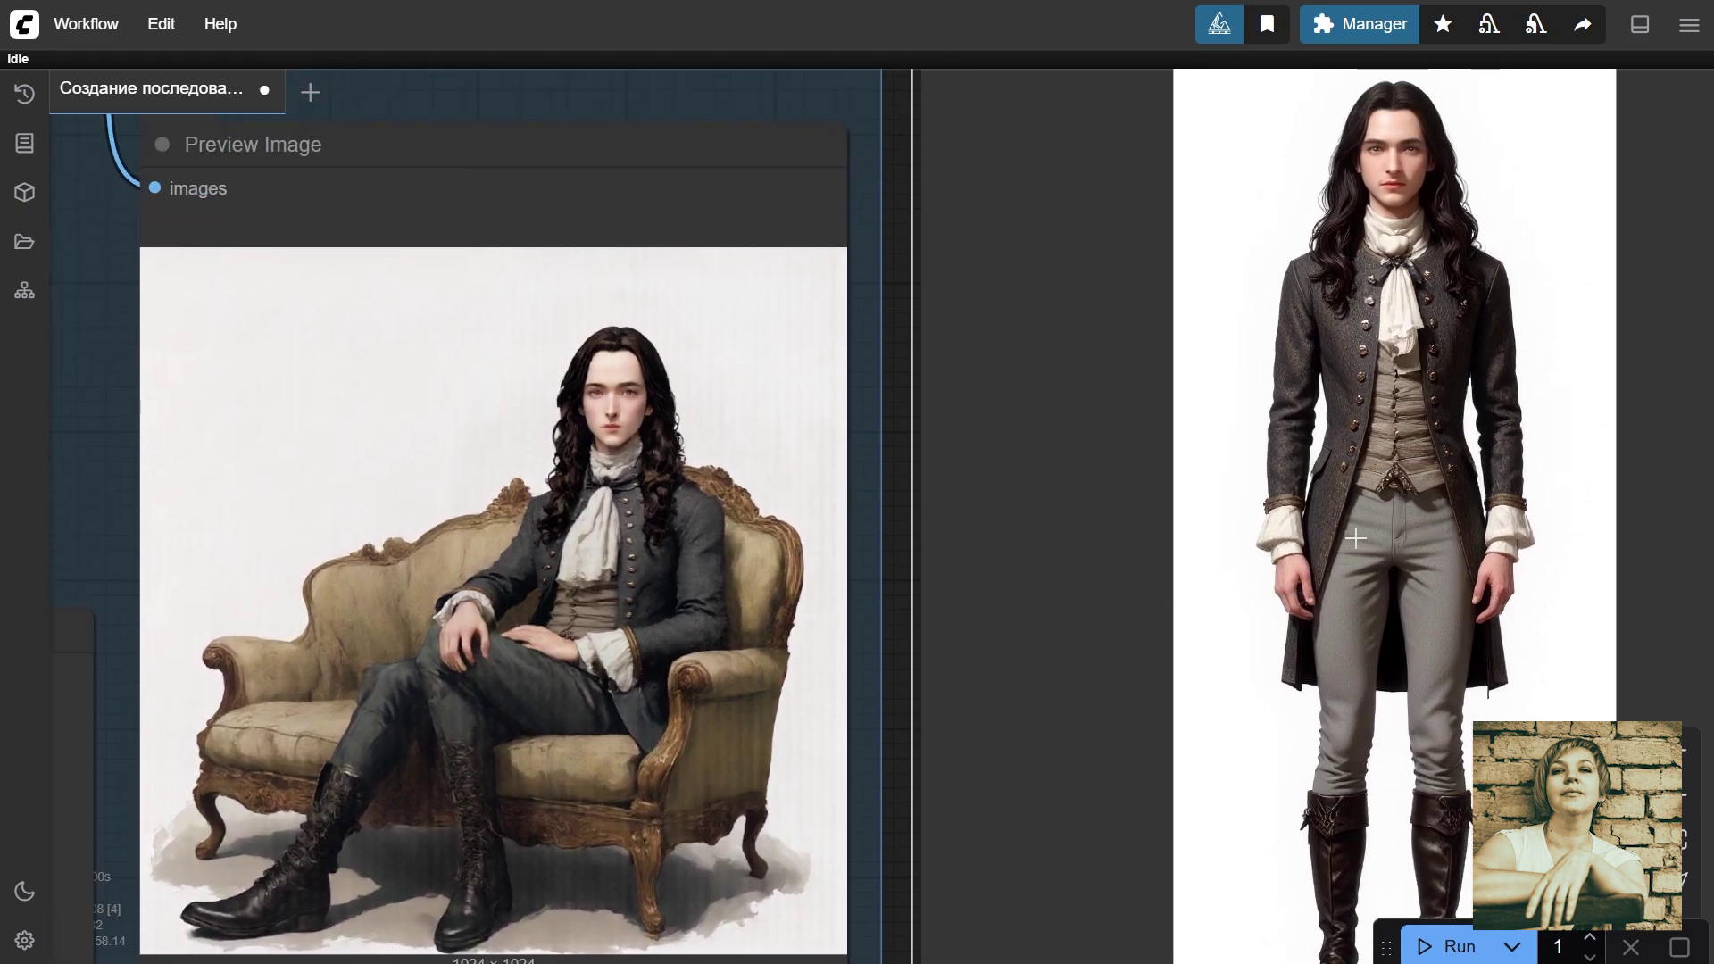
{"action": "scroll", "coordinate": [581, 632], "scroll_direction": "up", "scroll_amount": 5}
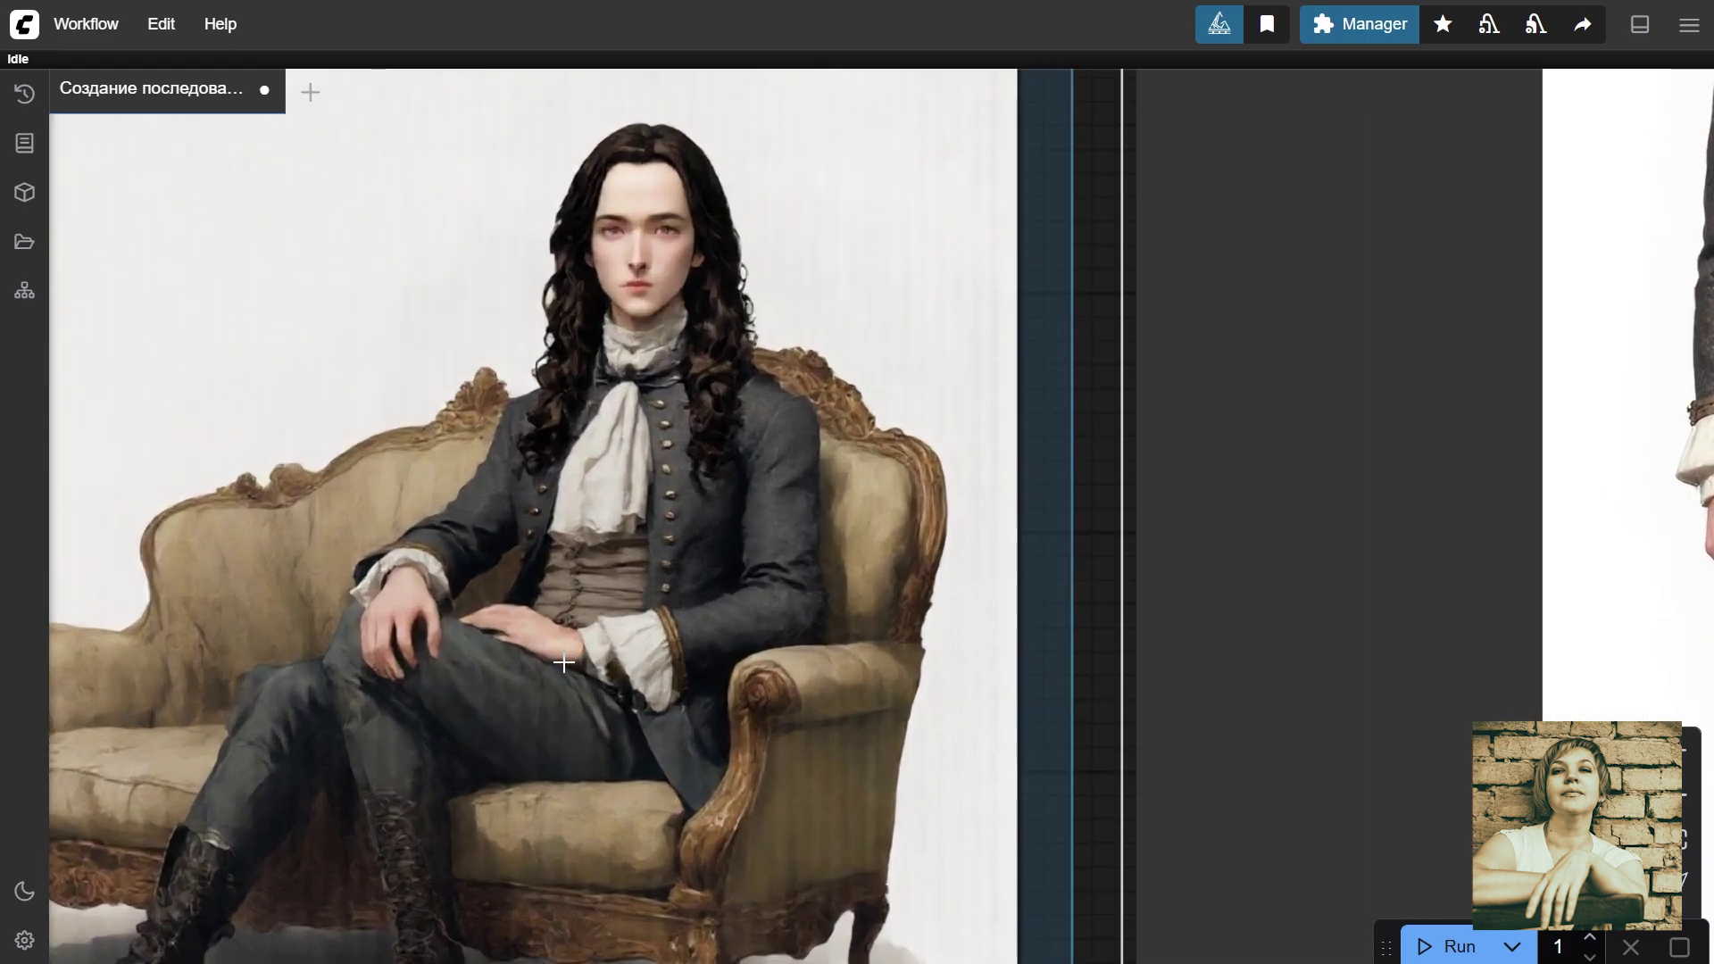
{"action": "scroll", "coordinate": [617, 632], "scroll_direction": "down", "scroll_amount": 8}
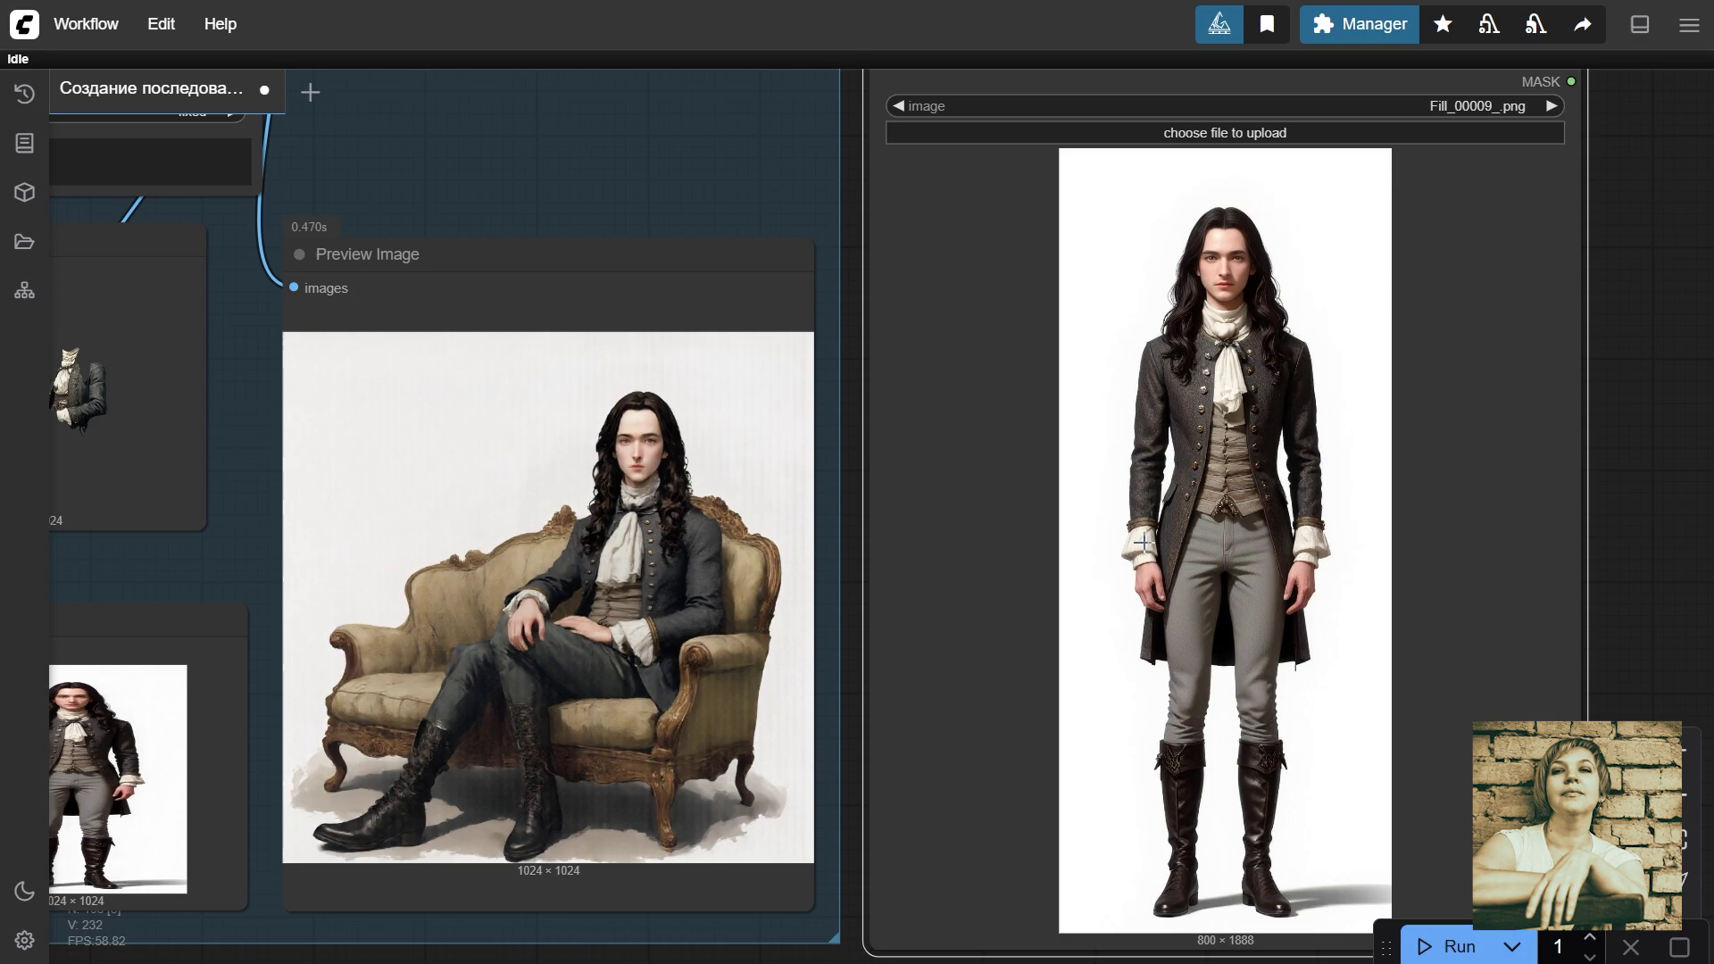
{"action": "scroll", "coordinate": [1145, 542], "scroll_direction": "down", "scroll_amount": 5}
Step: Inspect the Run TryOn Inference node's generation settings and open its seed value for editing
{"action": "left_click_drag", "start_coordinate": [268, 705], "coordinate": [731, 803]}
{"action": "scroll", "coordinate": [1030, 369], "scroll_direction": "up", "scroll_amount": 10}
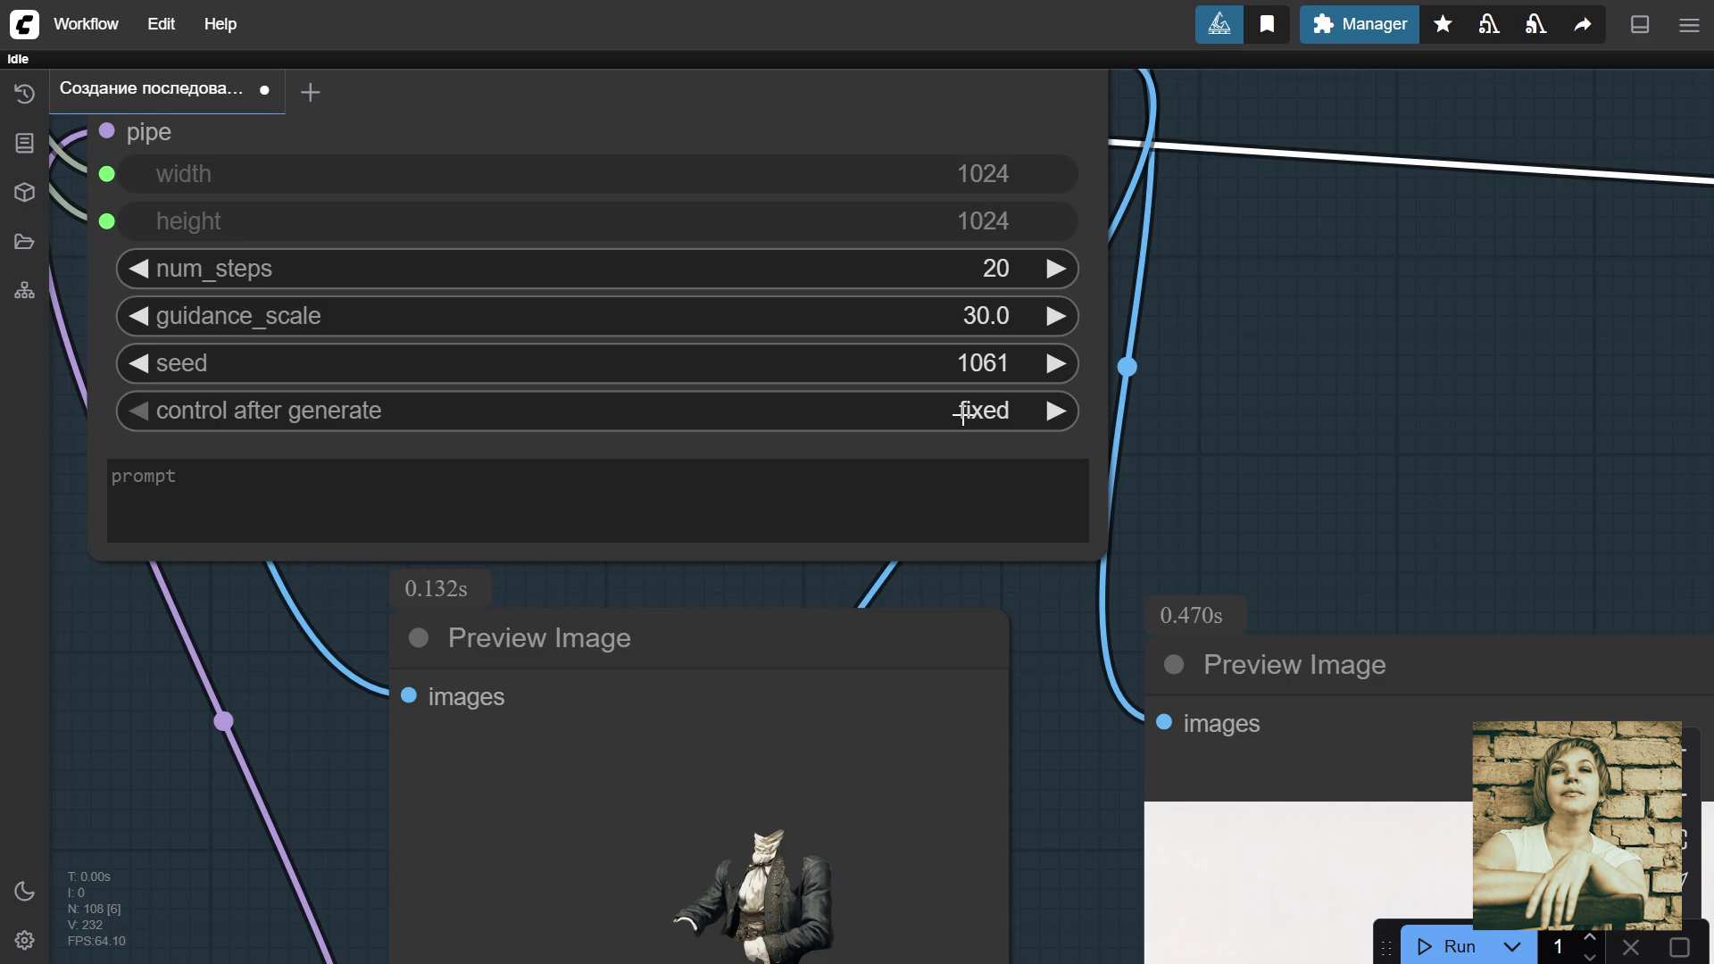
{"action": "left_click", "coordinate": [941, 363]}
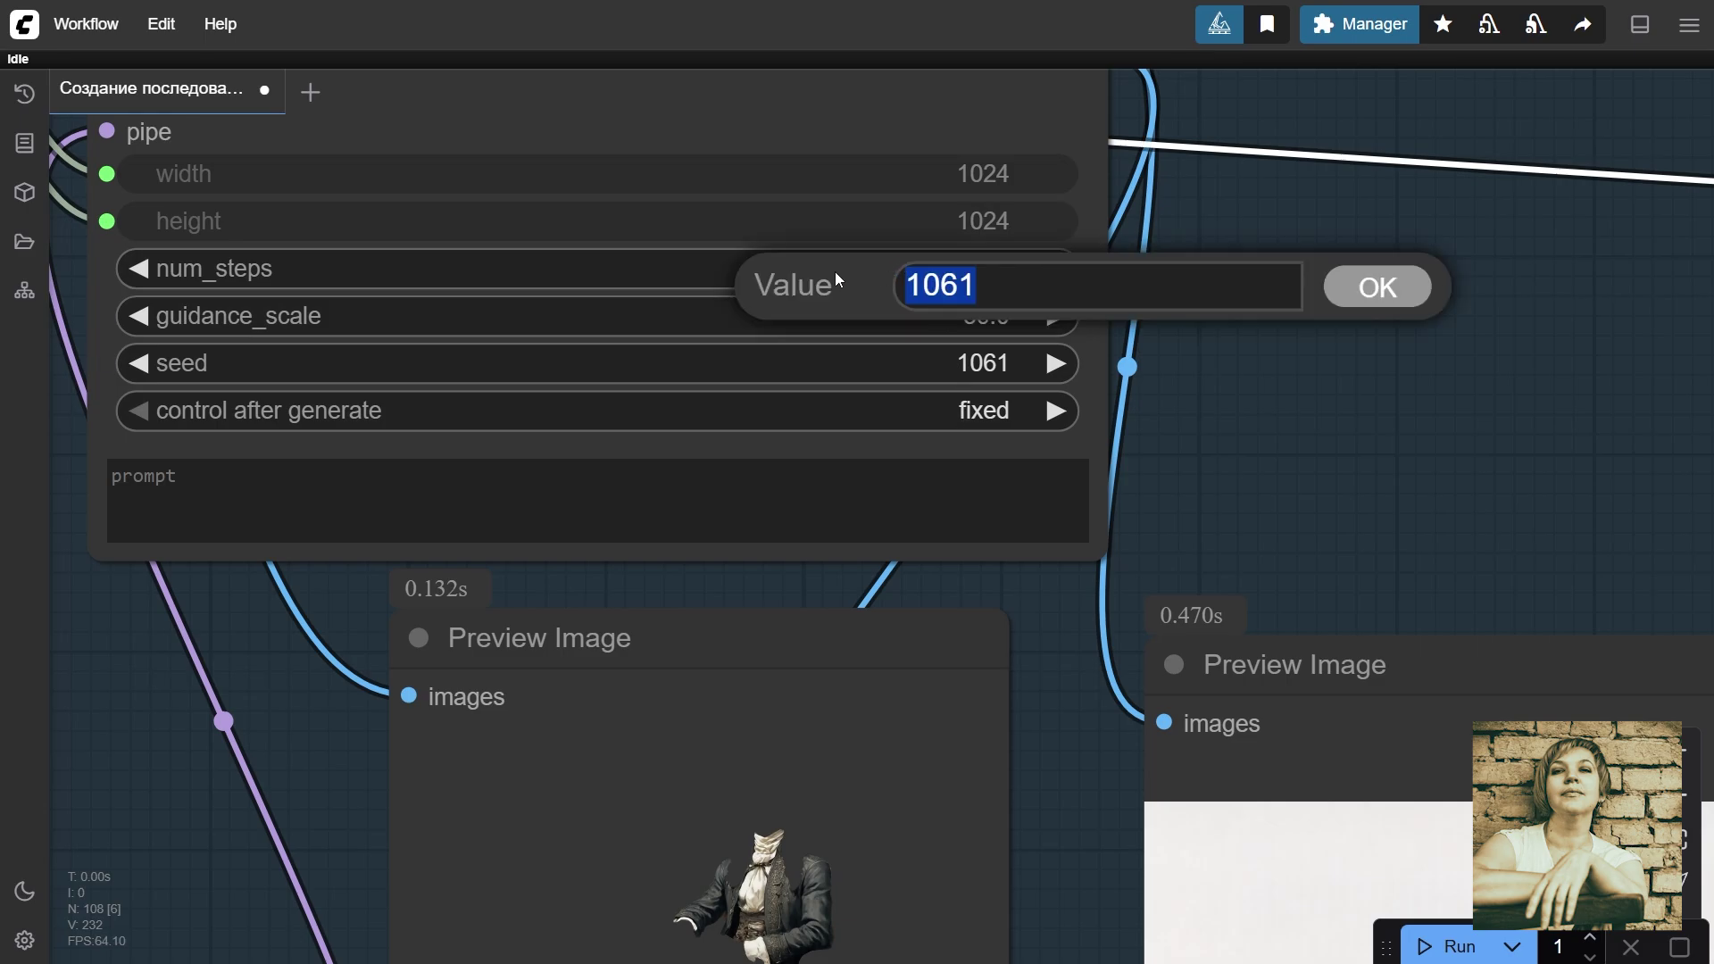
{"action": "scroll", "coordinate": [1234, 471], "scroll_direction": "down", "scroll_amount": 15}
{"action": "scroll", "coordinate": [842, 344], "scroll_direction": "up", "scroll_amount": 8}
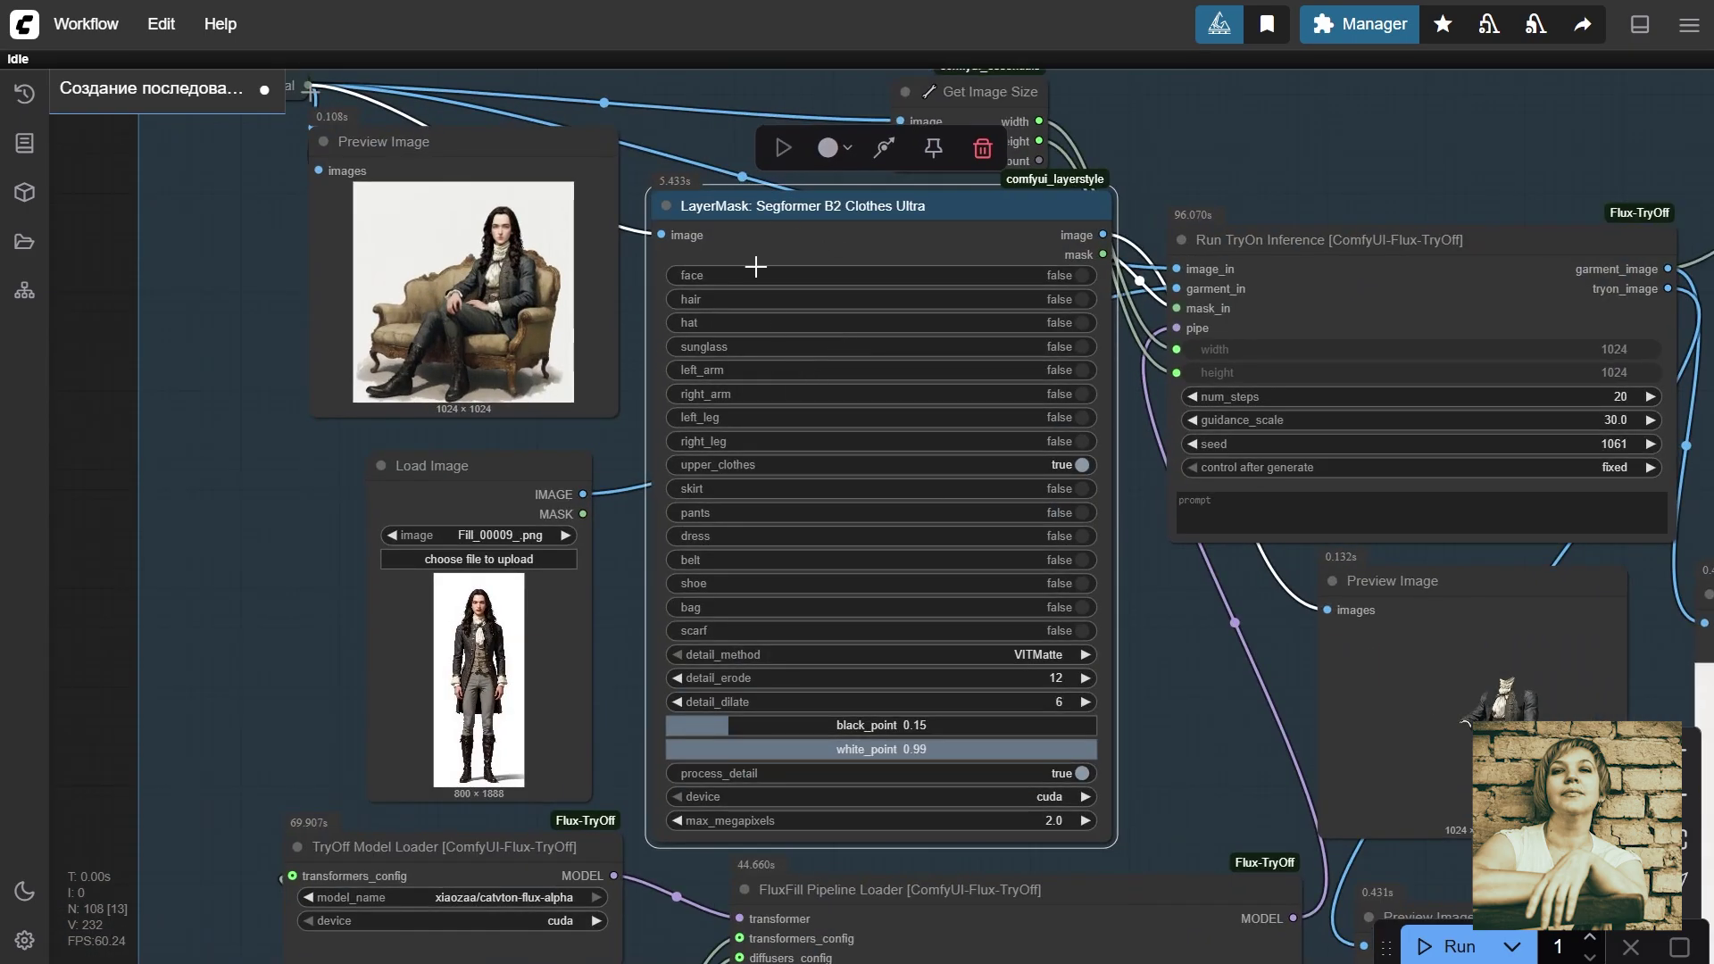
Step: Select the Run TryOn Inference node, focus the view on it, and examine its parameters and prompt field
{"action": "mouse_move", "coordinate": [964, 209]}
{"action": "left_mouse_down"}
{"action": "mouse_move", "coordinate": [893, 302]}
{"action": "mouse_move", "coordinate": [962, 214]}
{"action": "mouse_move", "coordinate": [974, 226]}
{"action": "left_mouse_up"}
{"action": "left_click", "coordinate": [1262, 322]}
{"action": "key", "text": "."}
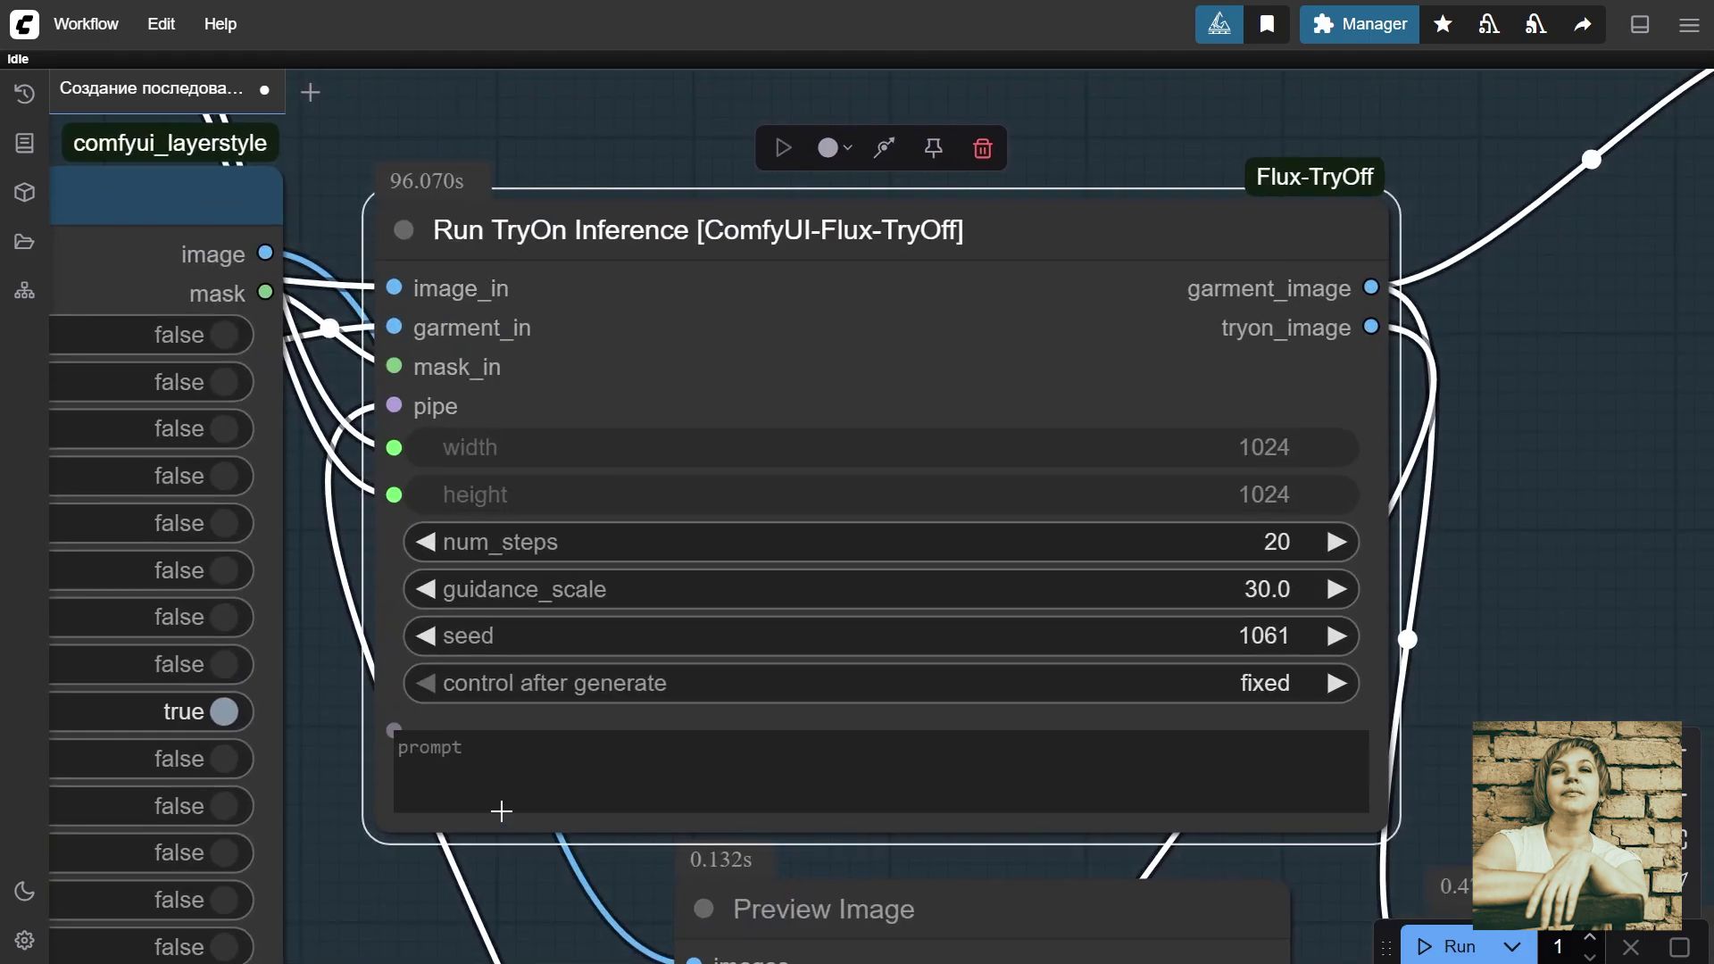
{"action": "left_click", "coordinate": [457, 771]}
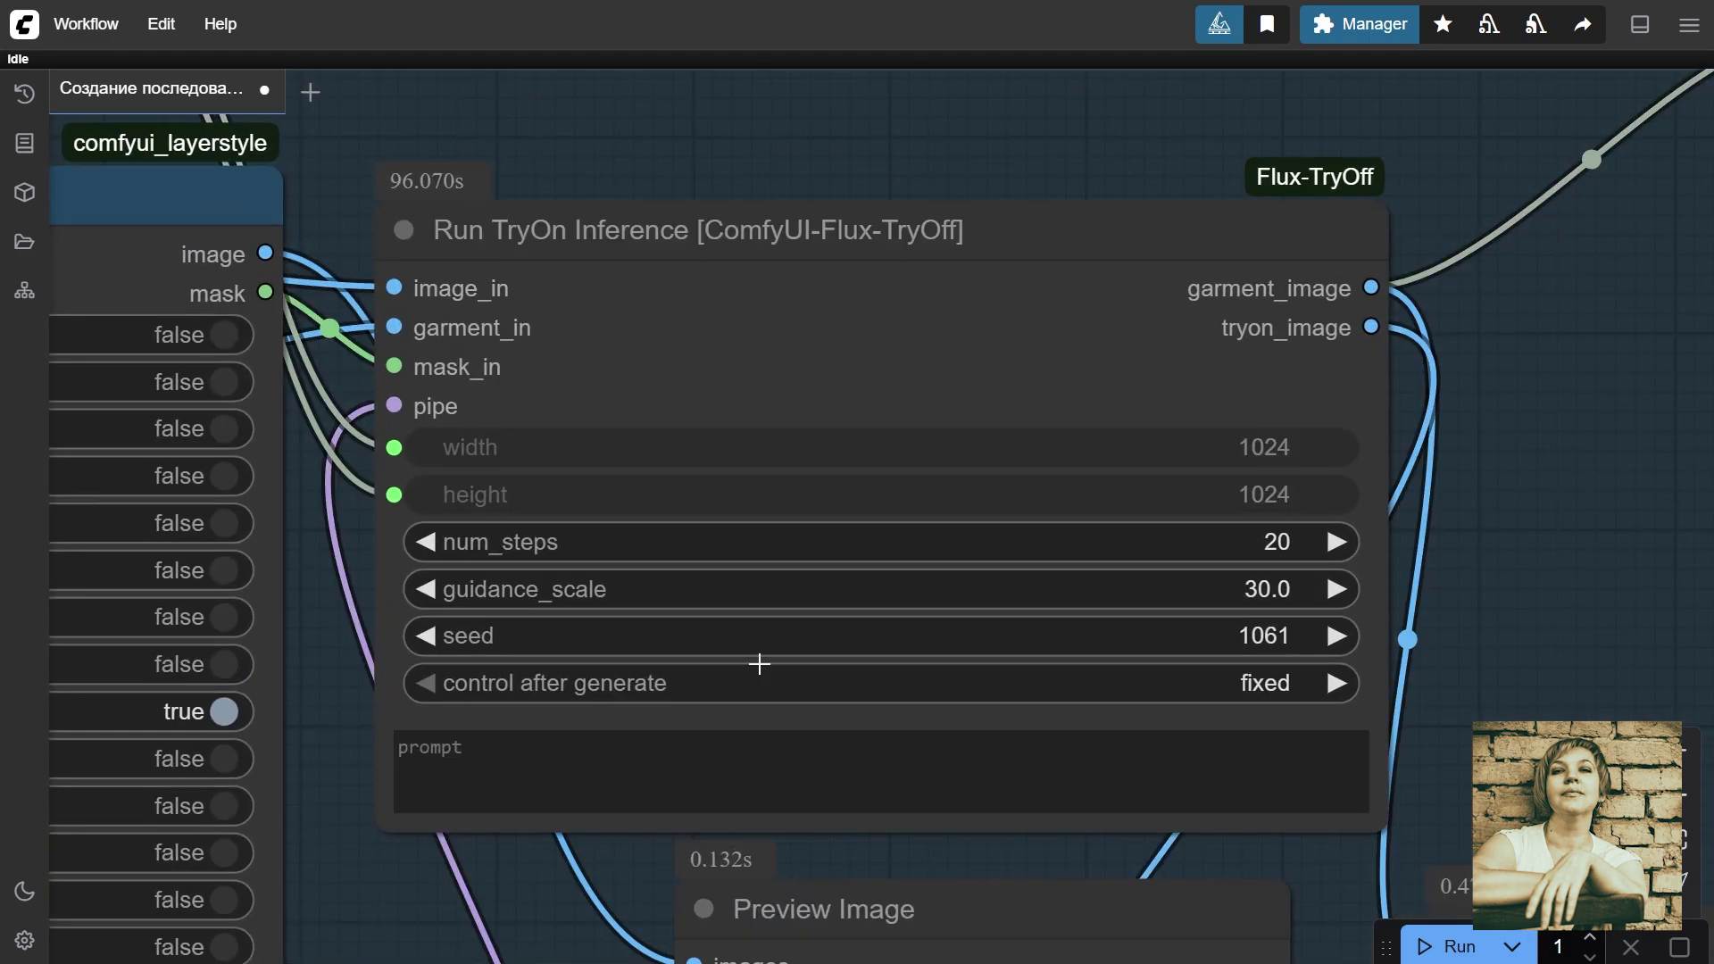
{"action": "scroll", "coordinate": [757, 669], "scroll_direction": "down", "scroll_amount": 6}
{"action": "left_click_drag", "start_coordinate": [522, 813], "coordinate": [653, 585]}
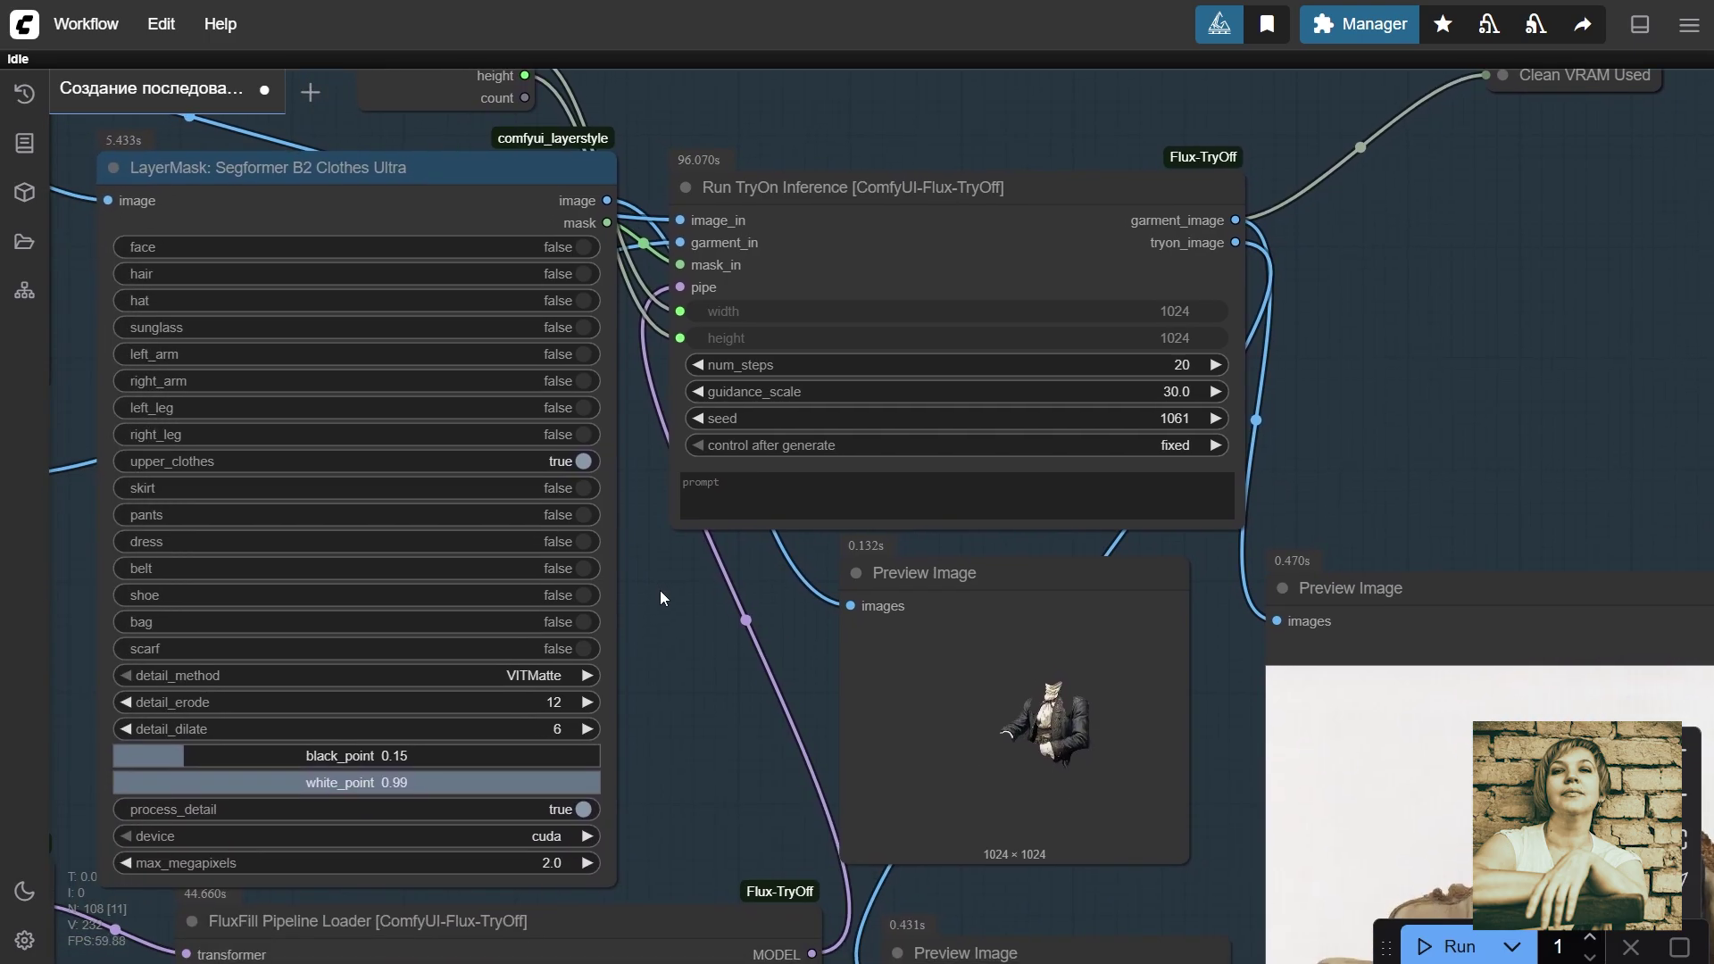
Step: Review the whole TryOn group and inspect the segmented clothing, standing and seated result previews up close
{"action": "scroll", "coordinate": [660, 591], "scroll_direction": "down", "scroll_amount": 5}
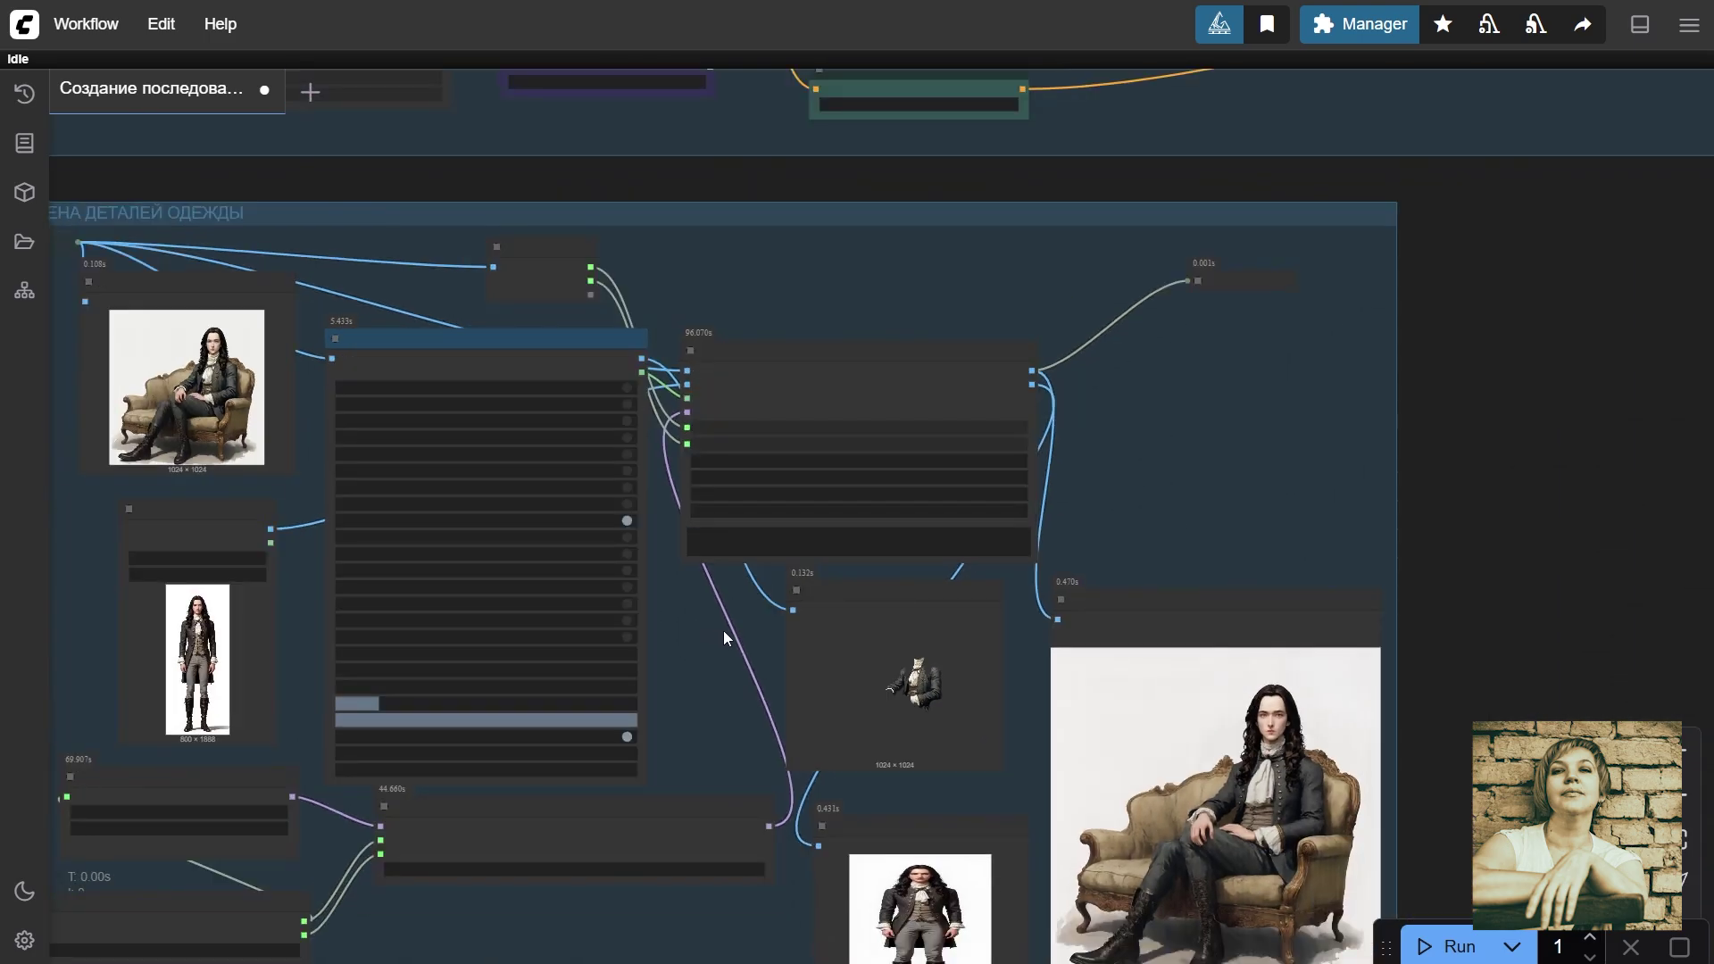
{"action": "scroll", "coordinate": [723, 630], "scroll_direction": "down", "scroll_amount": 1}
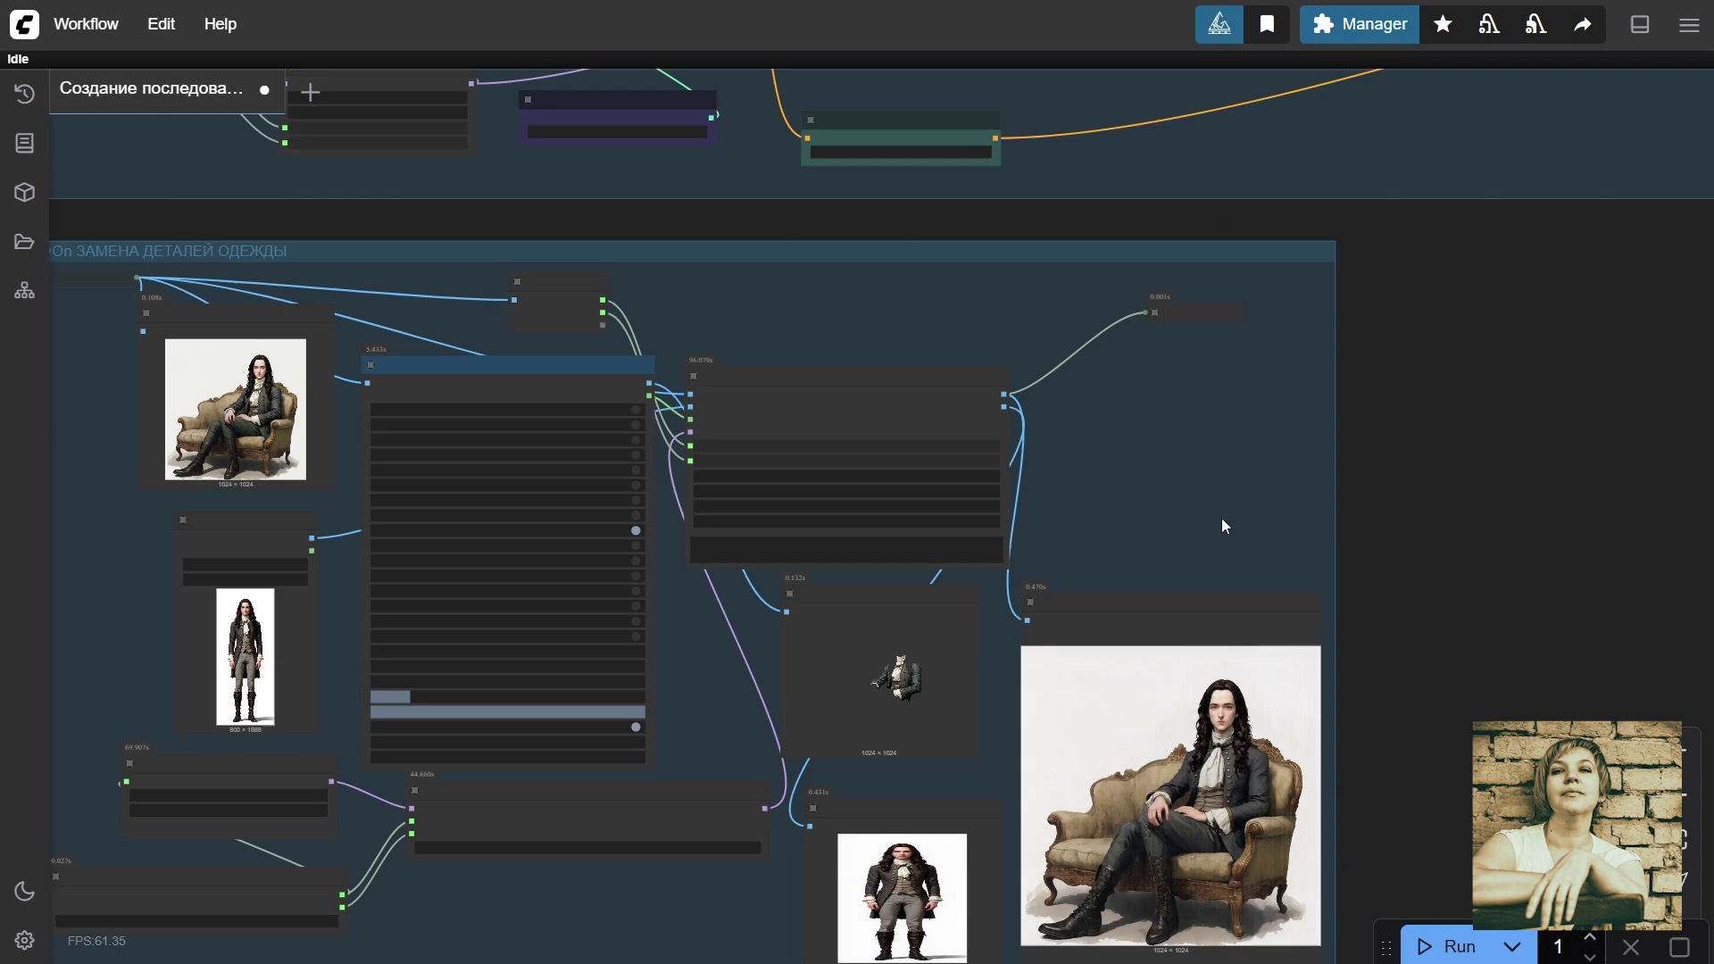
{"action": "left_click_drag", "start_coordinate": [1221, 518], "coordinate": [1153, 314]}
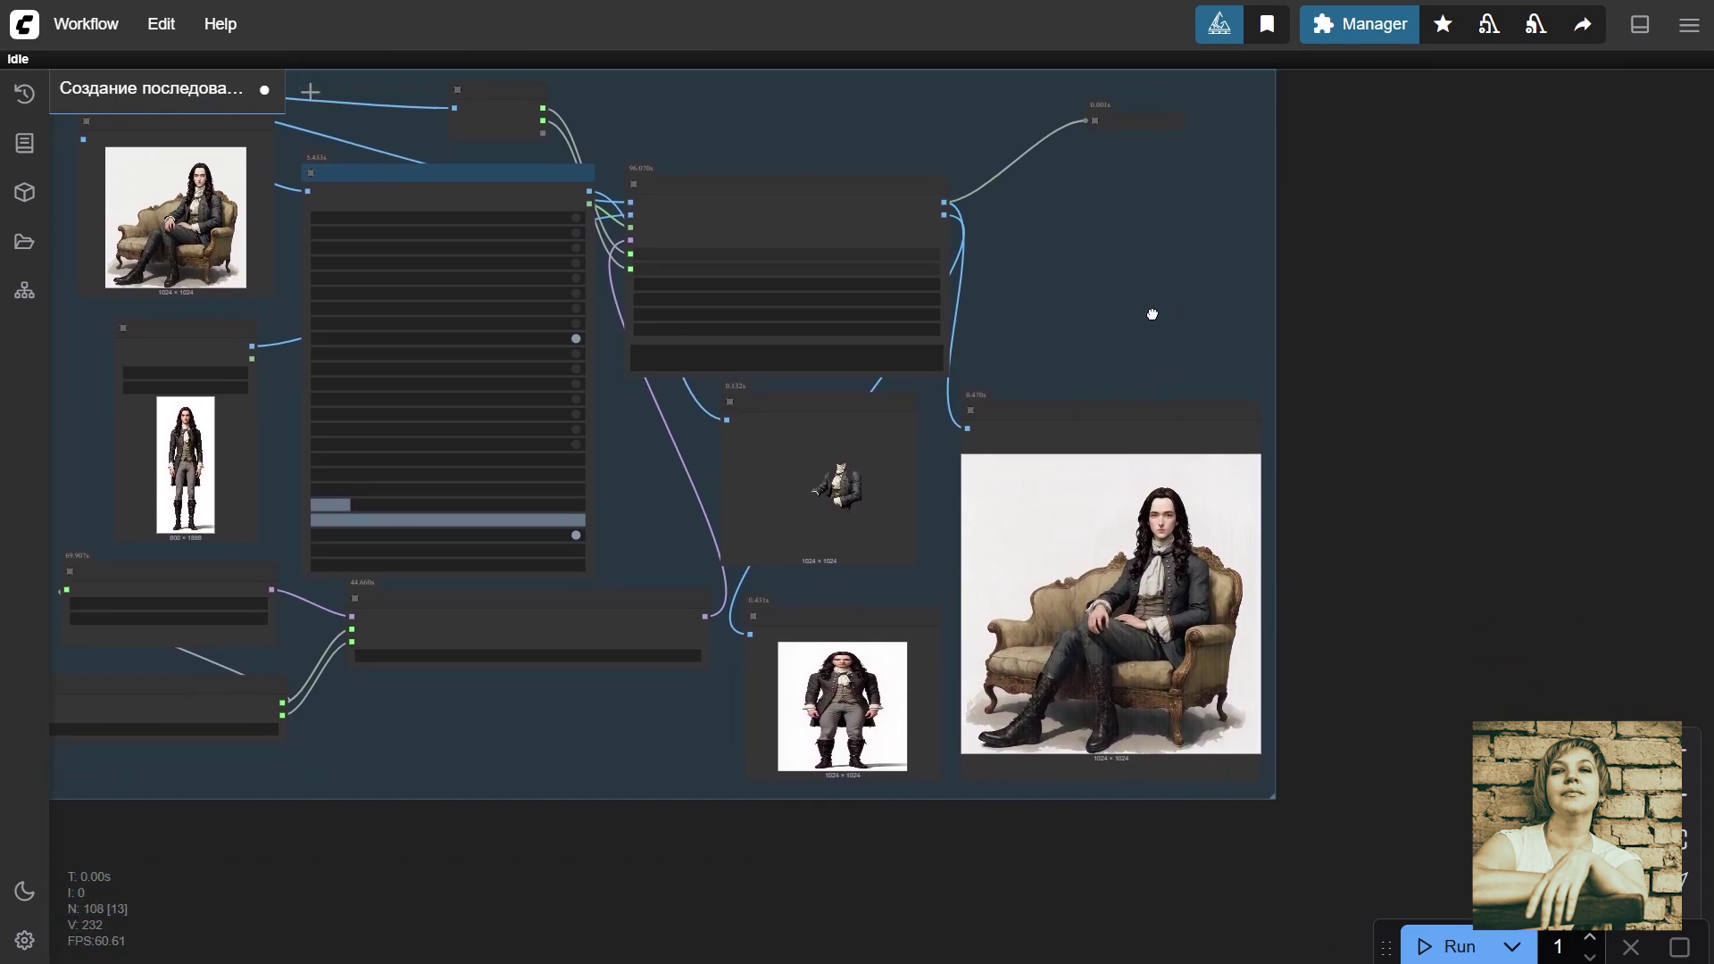
{"action": "scroll", "coordinate": [1059, 567], "scroll_direction": "up", "scroll_amount": 7}
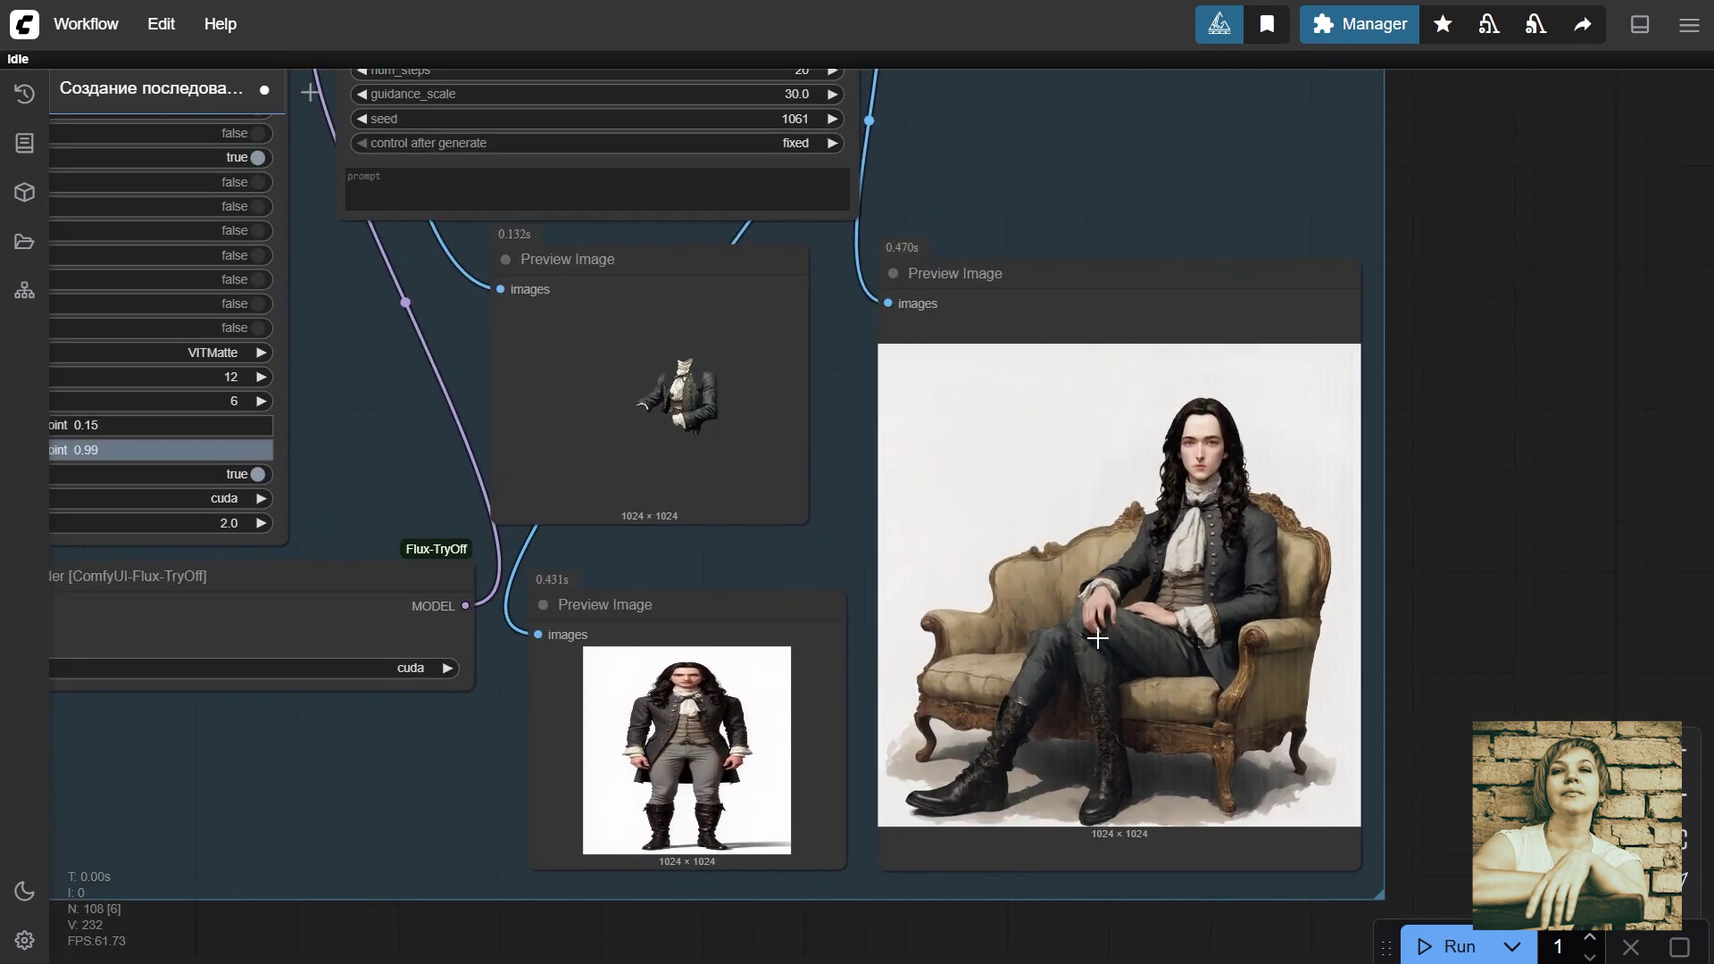
{"action": "scroll", "coordinate": [1196, 669], "scroll_direction": "up", "scroll_amount": 1}
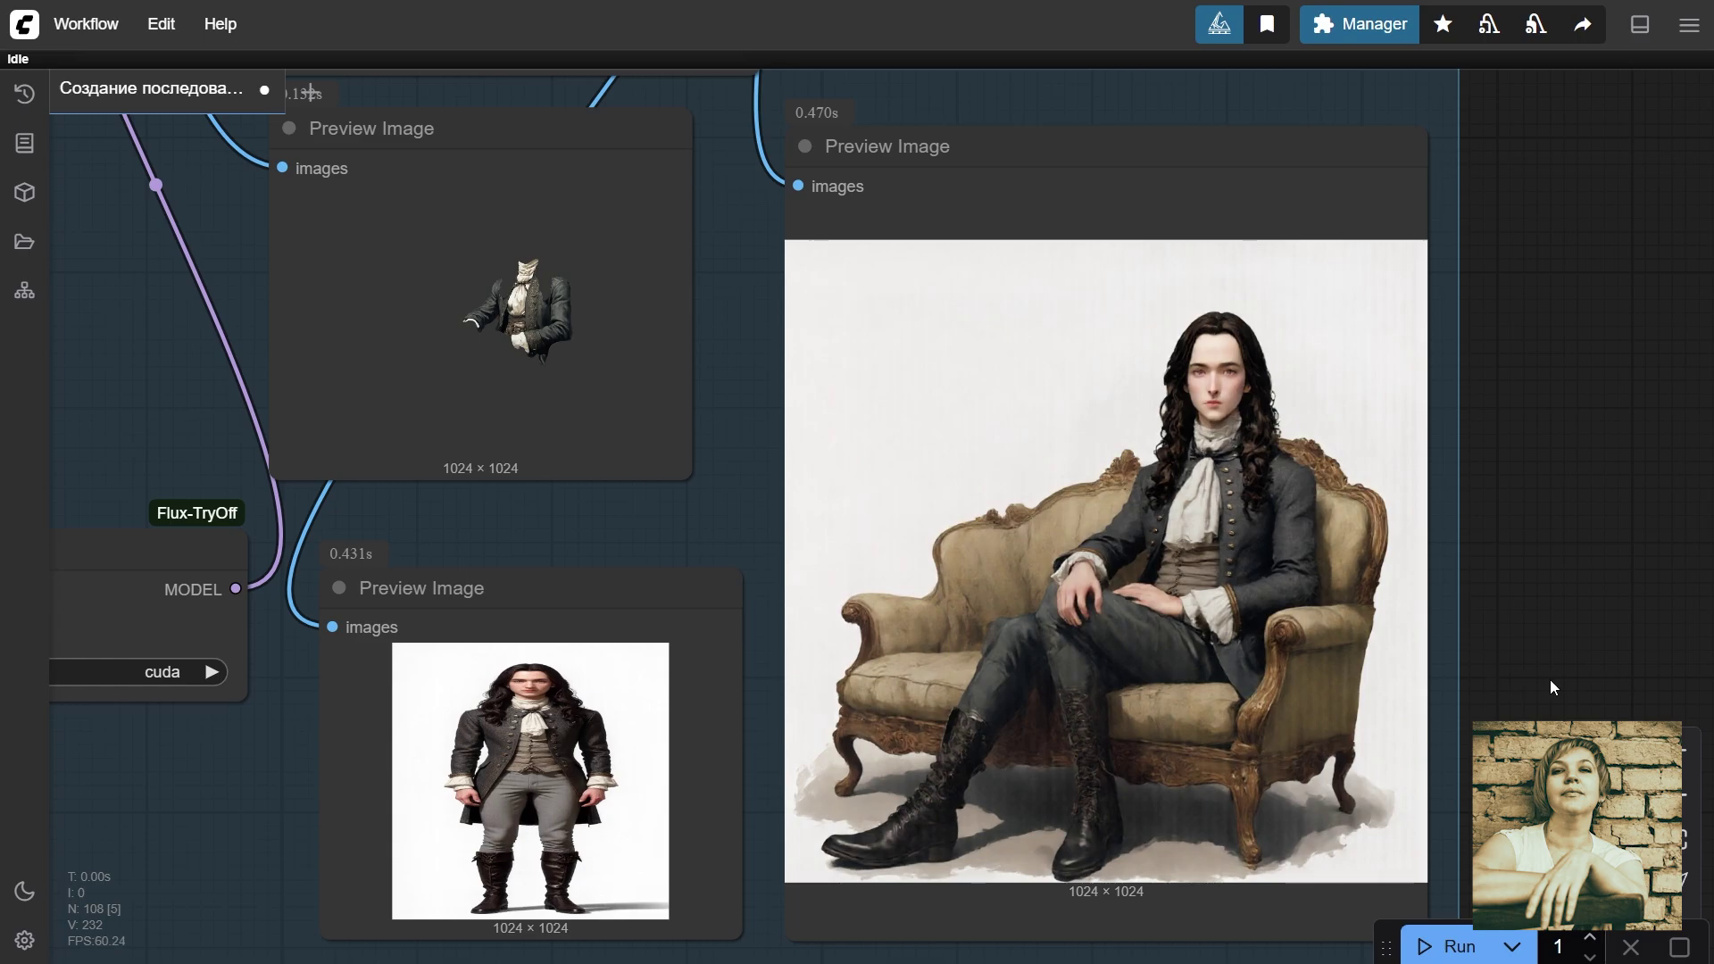
{"action": "left_click_drag", "start_coordinate": [1550, 678], "coordinate": [1195, 650]}
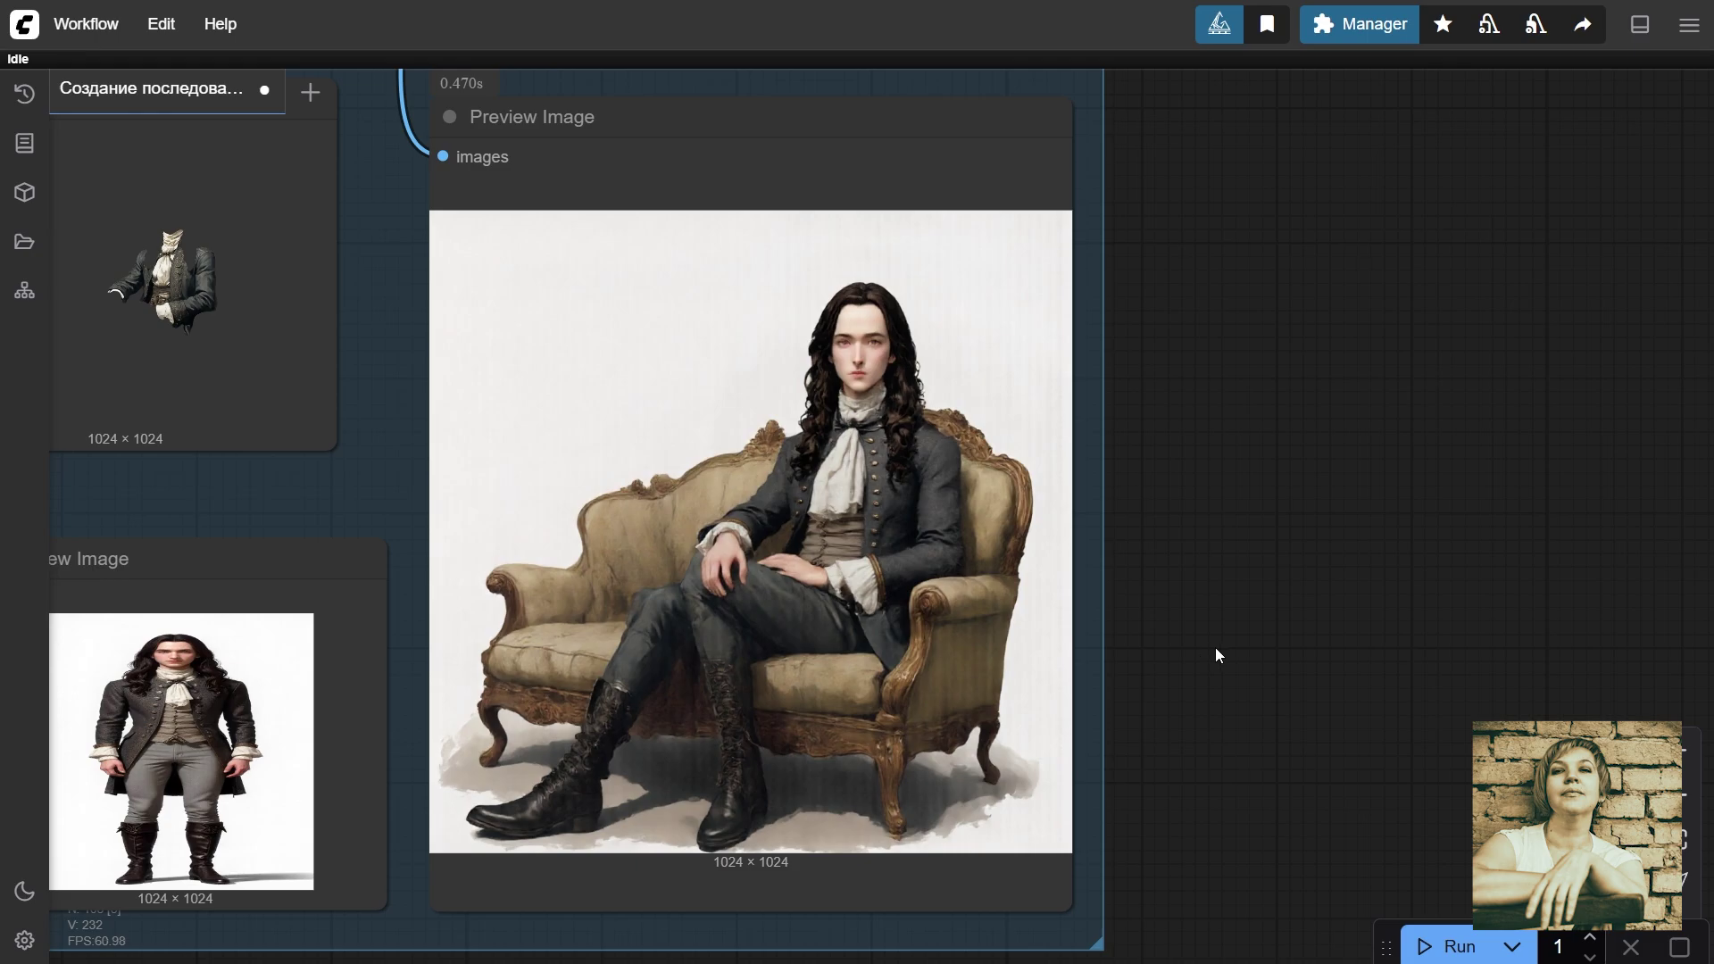
{"action": "scroll", "coordinate": [1223, 649], "scroll_direction": "down", "scroll_amount": 5}
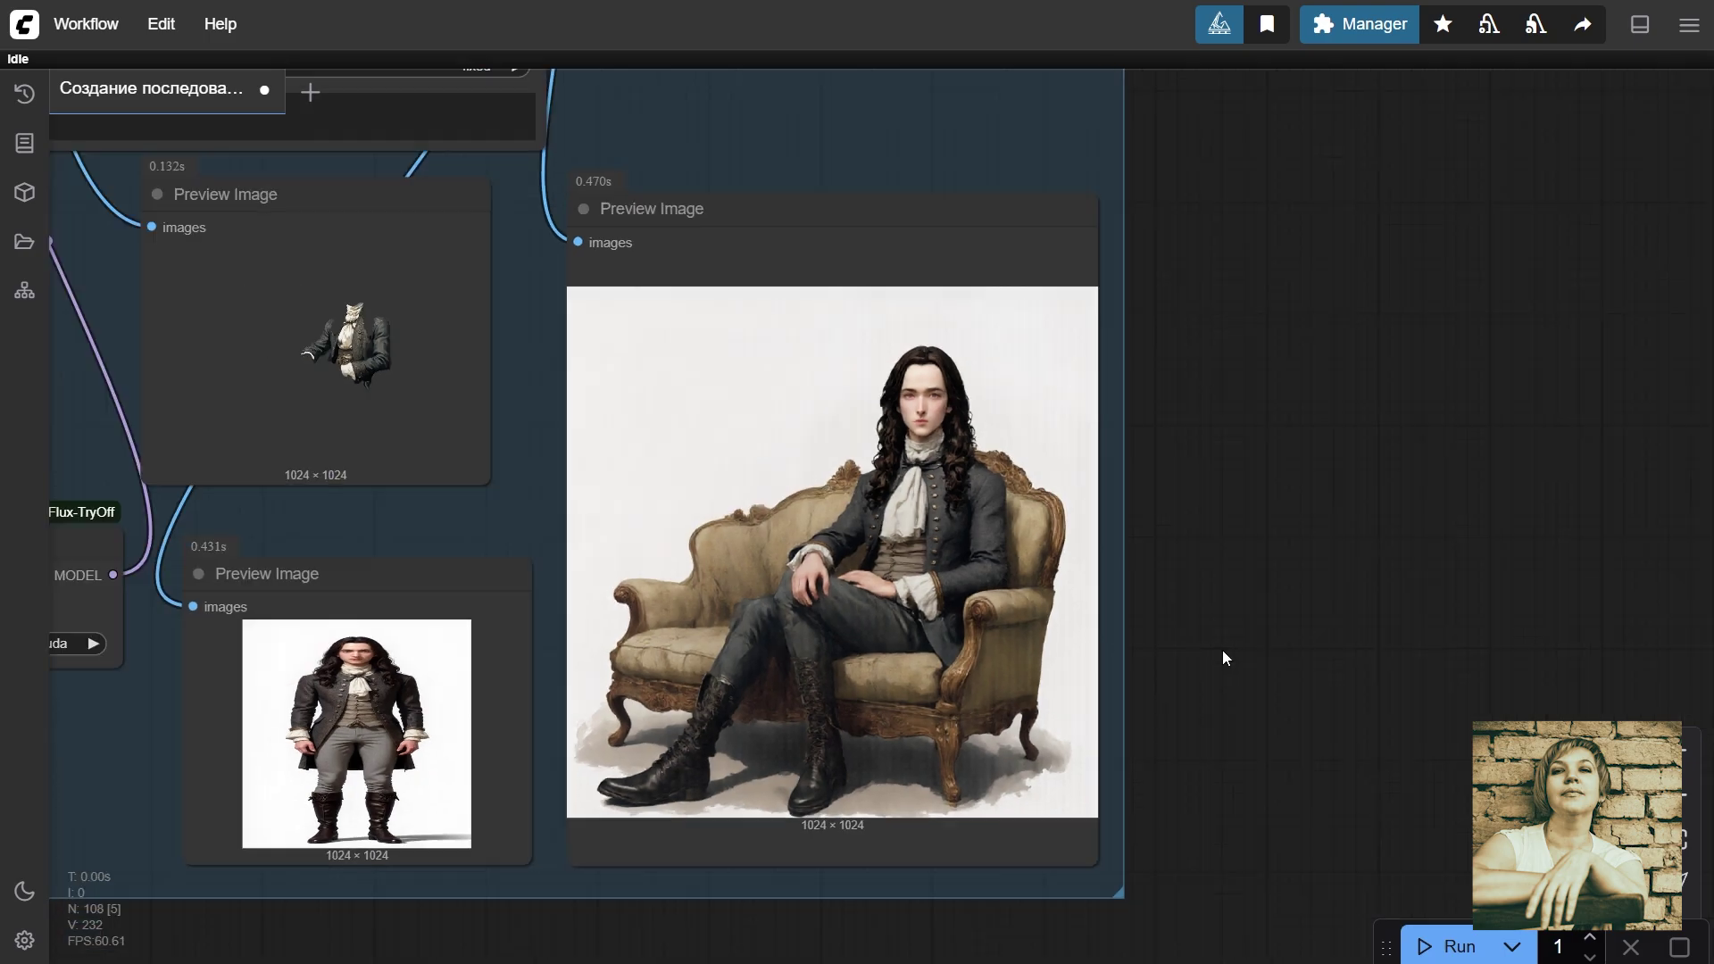